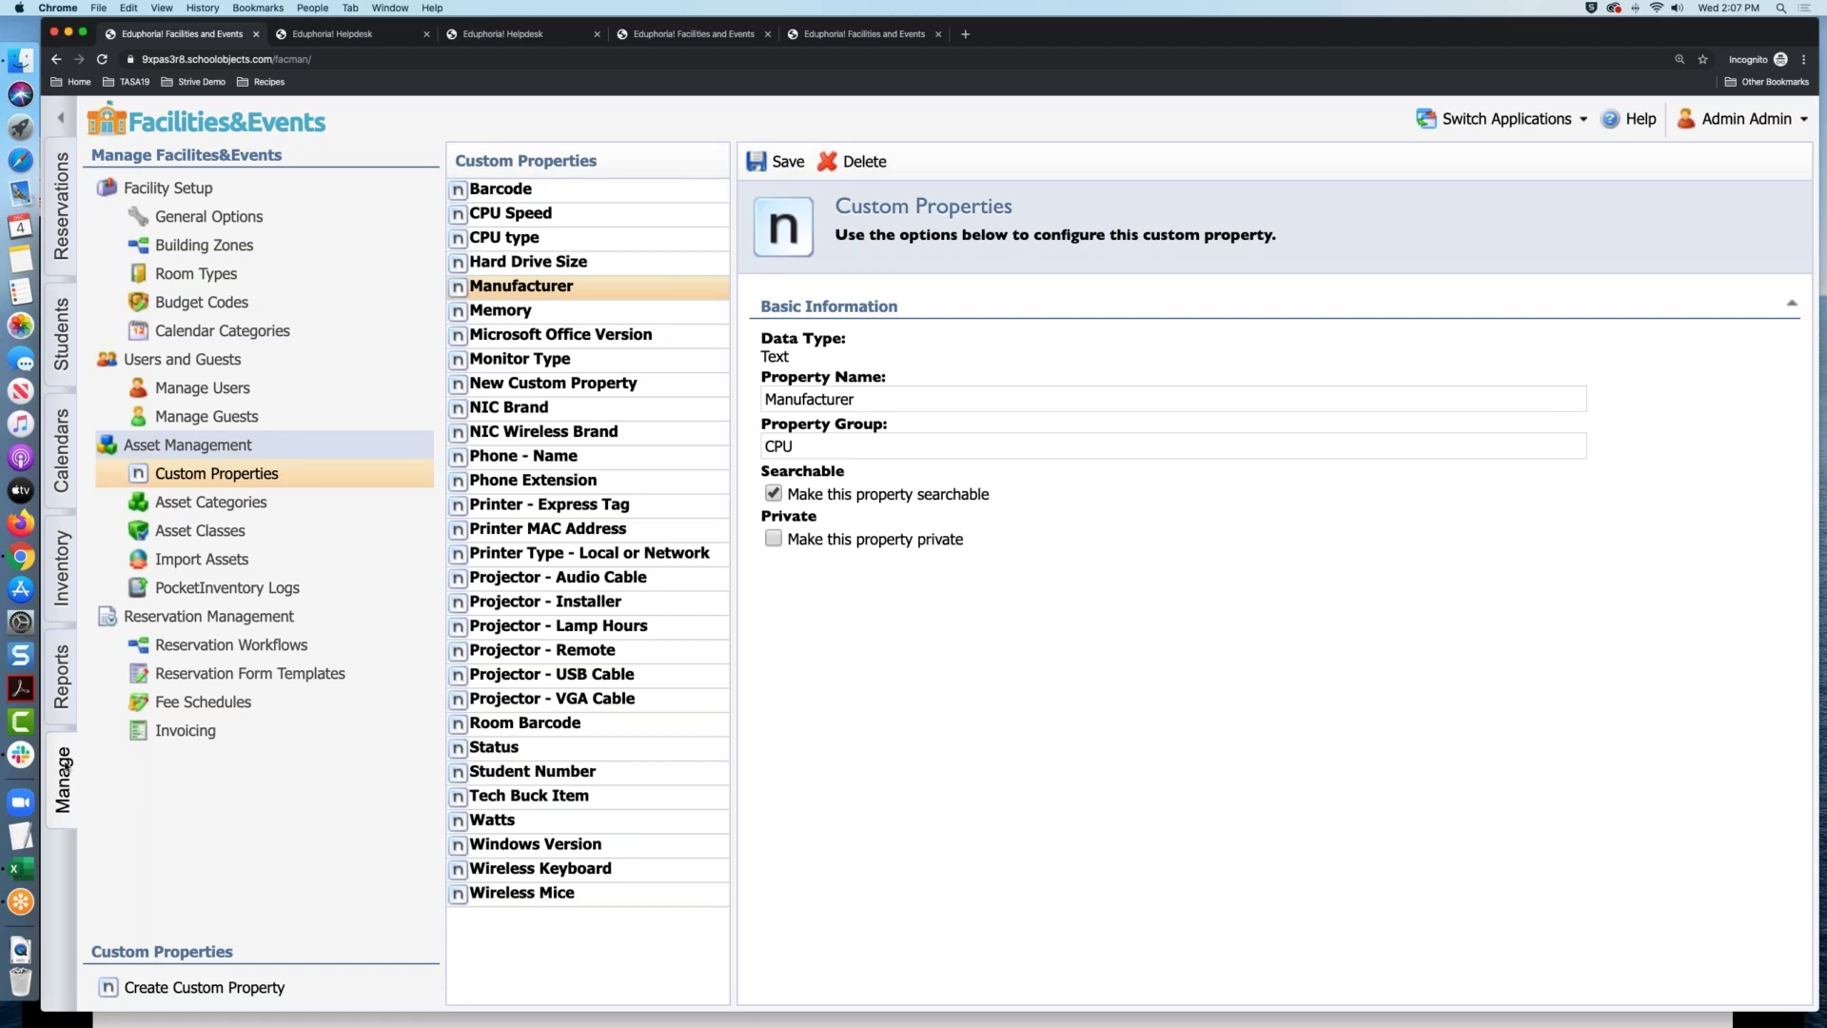
Open the Manage Users page under Users and Guests
{"action": "left_click", "coordinate": [183, 387]}
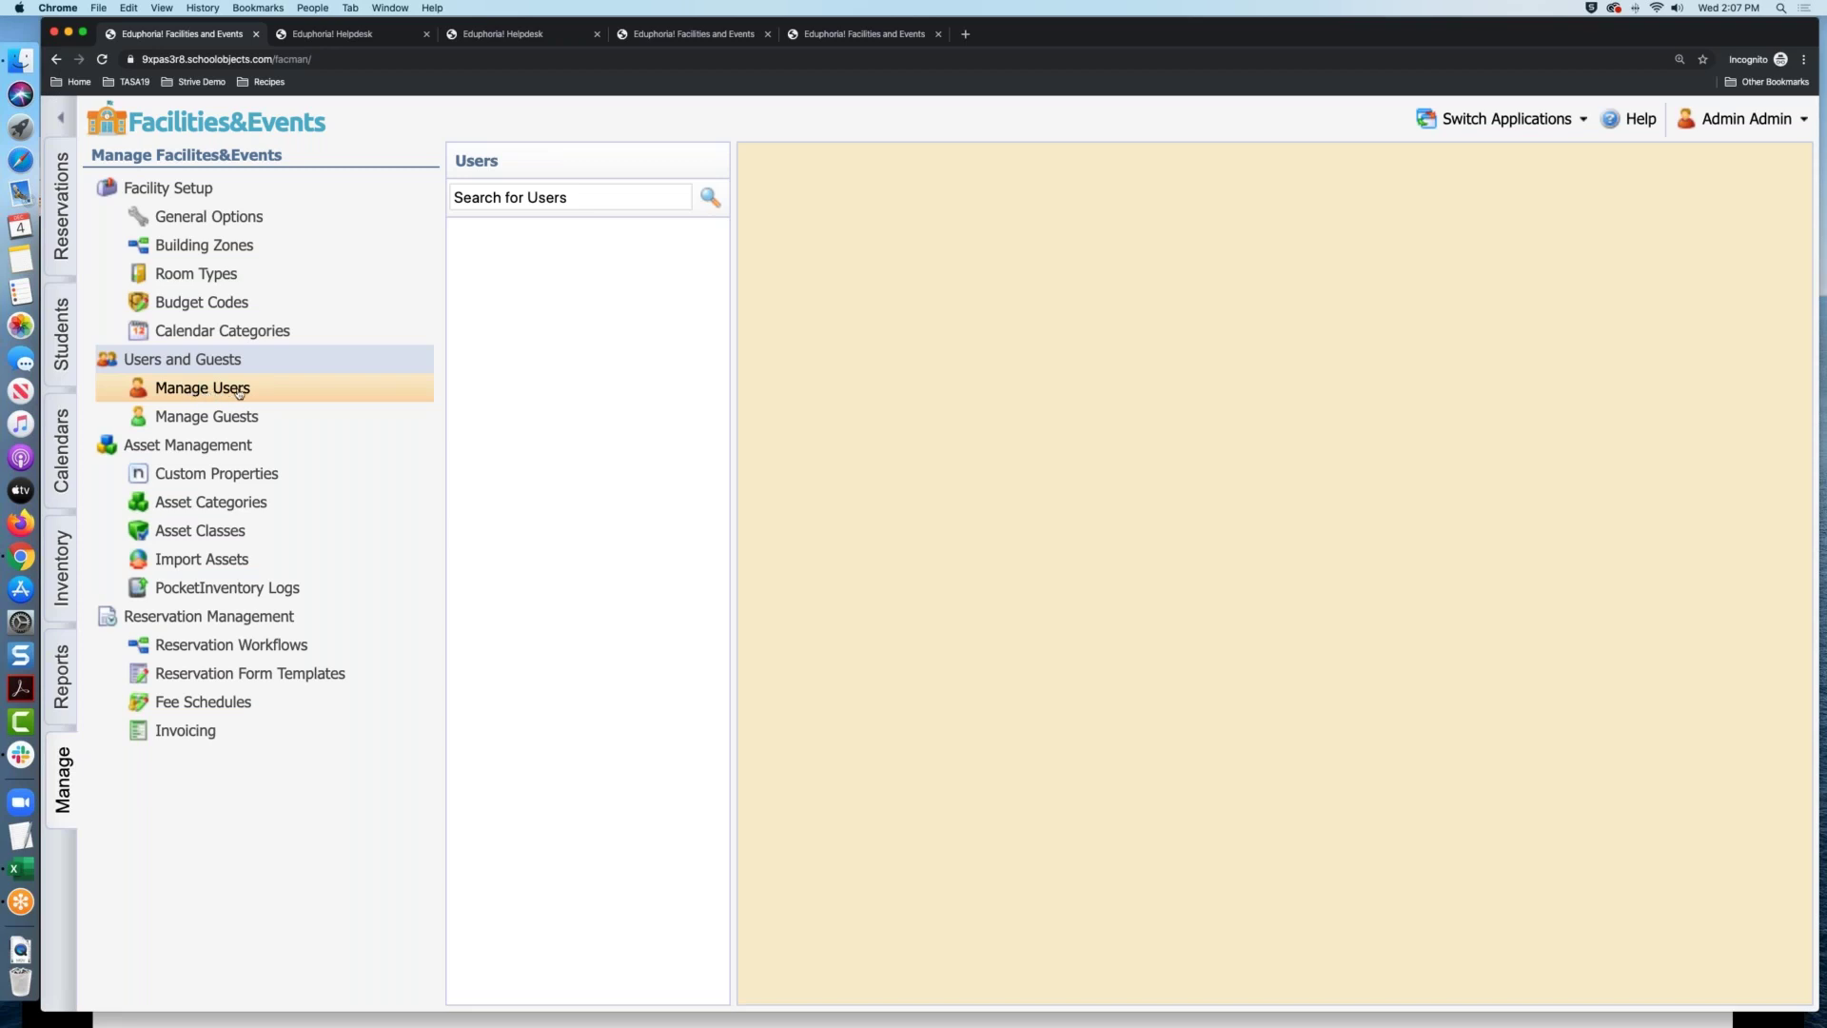
Search users for 'admin' and open the Admin, Admin account's Roles tab
{"action": "left_click", "coordinate": [576, 197]}
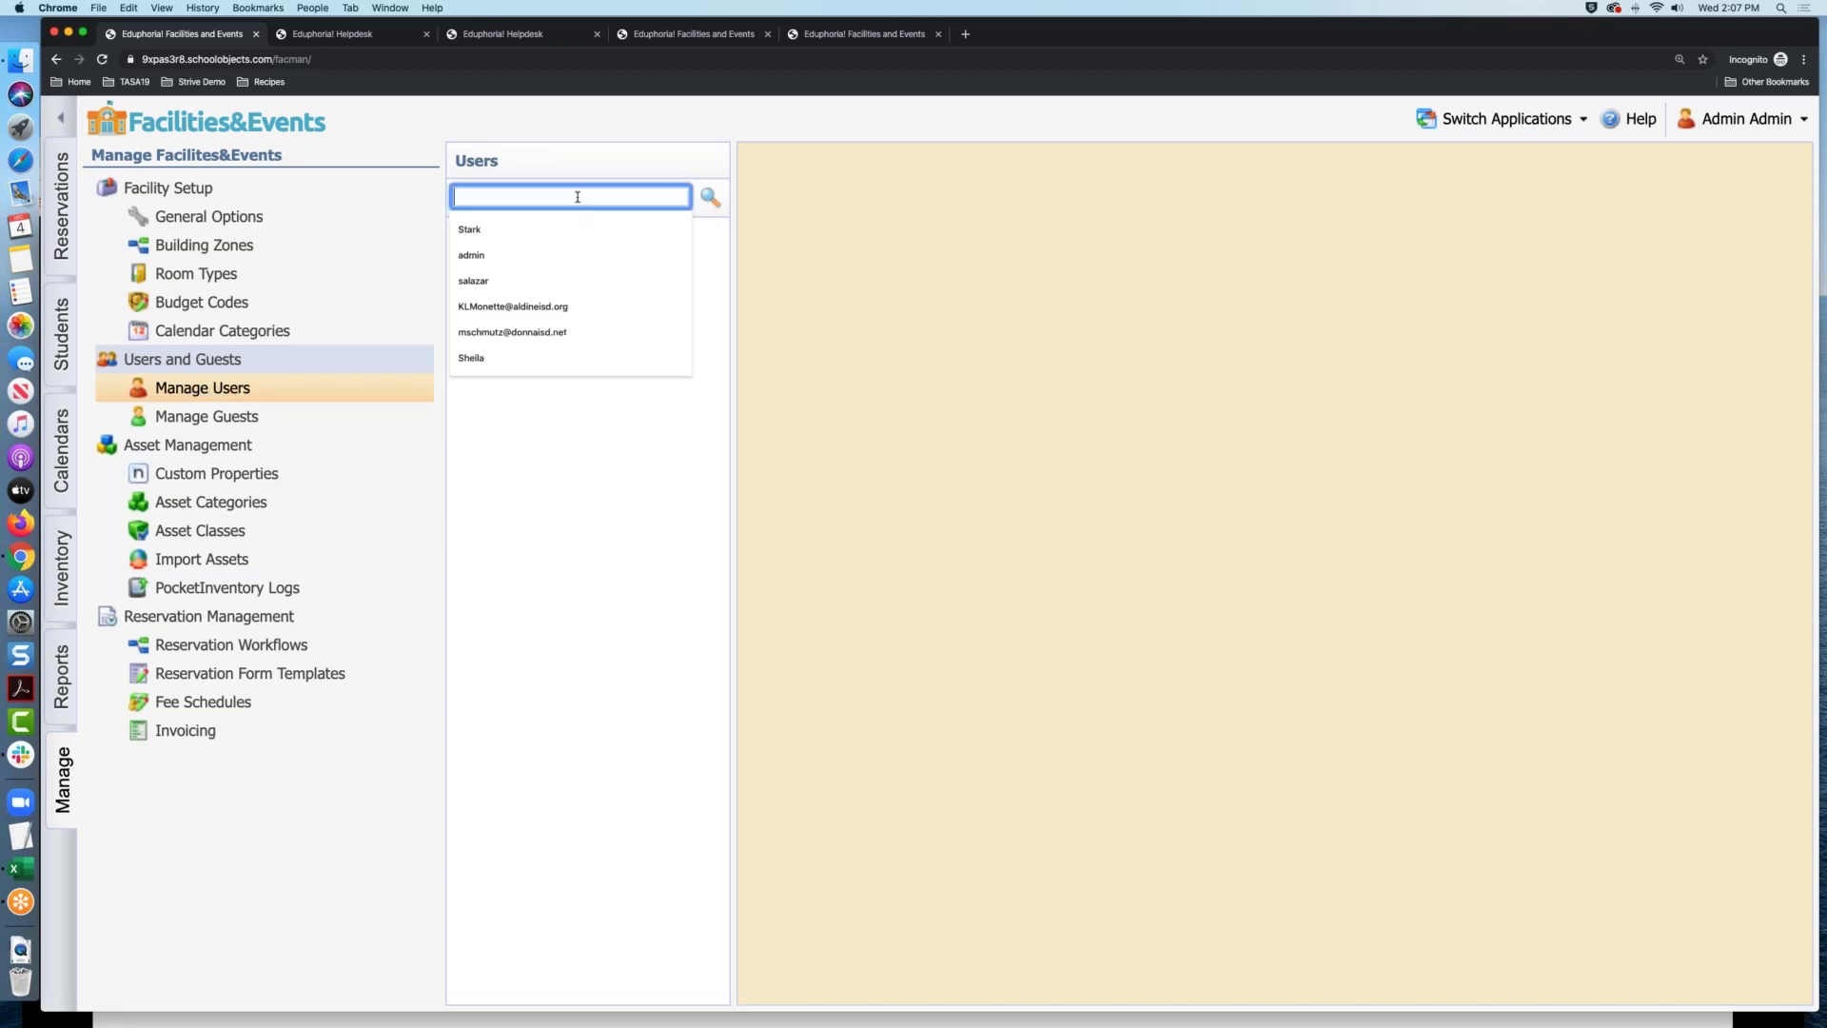
{"action": "left_click", "coordinate": [550, 254]}
{"action": "left_click", "coordinate": [709, 197]}
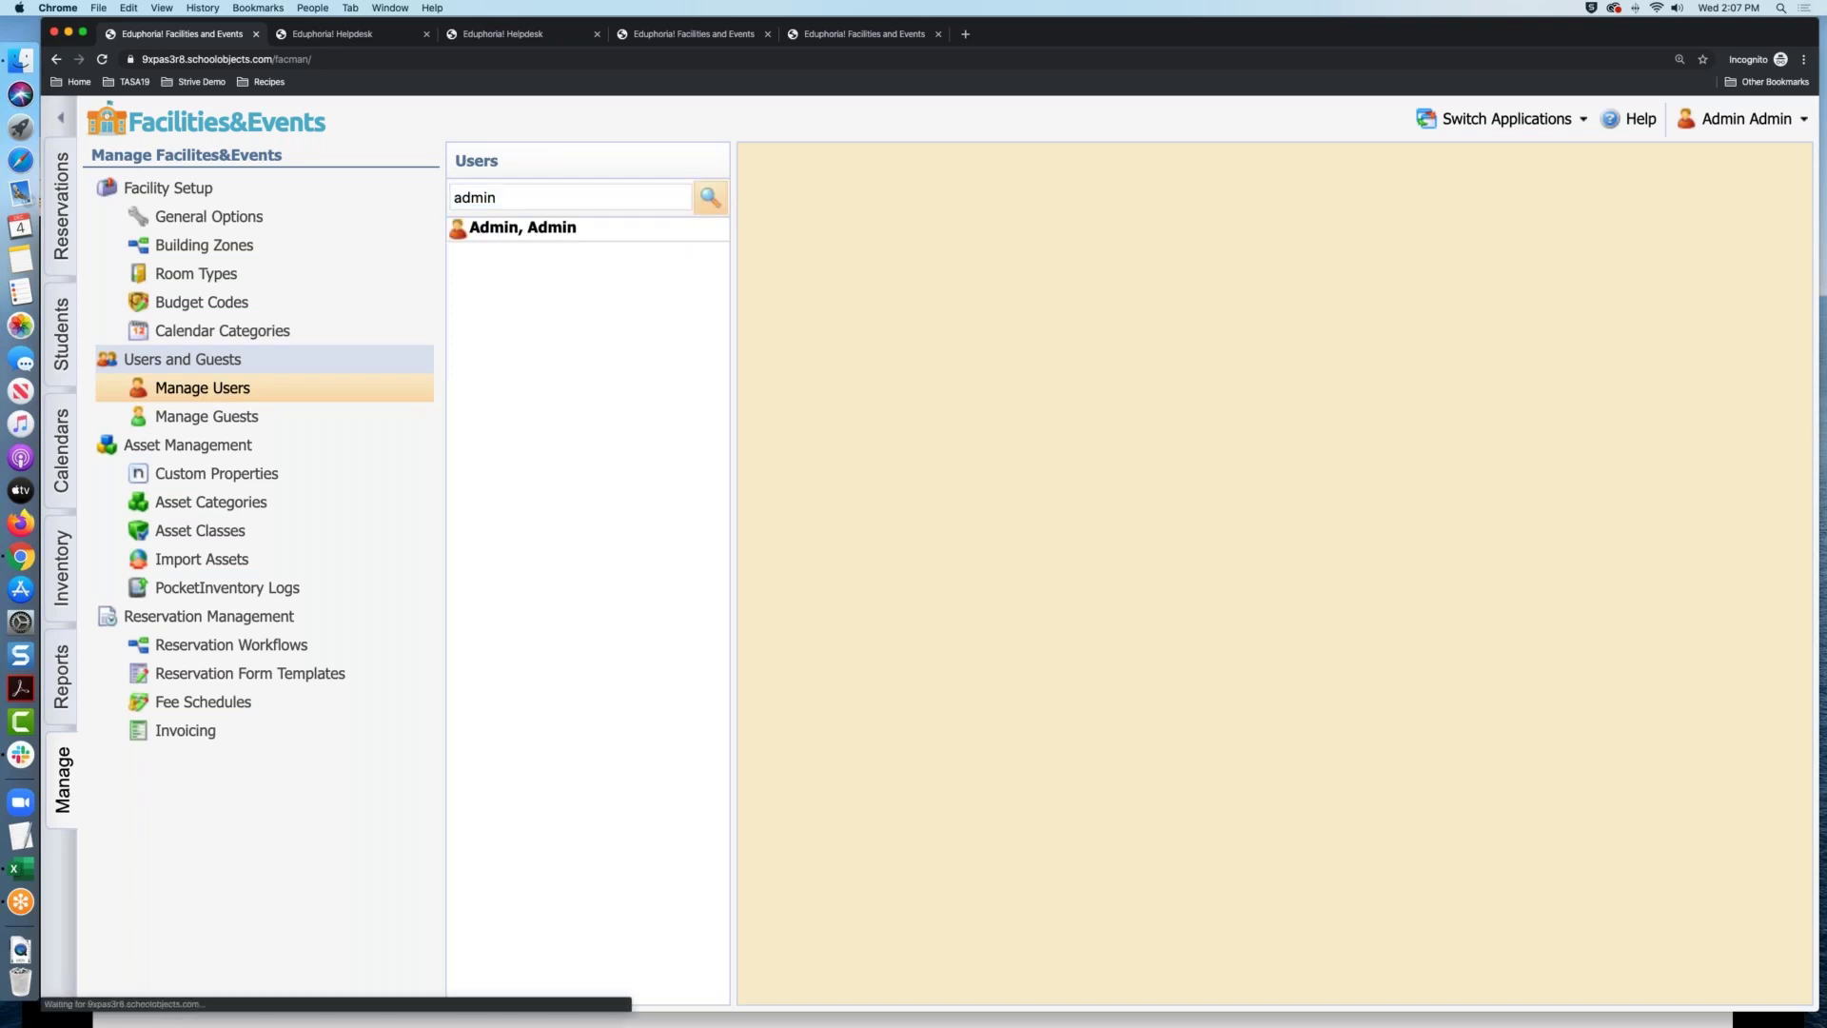
{"action": "left_click", "coordinate": [525, 231]}
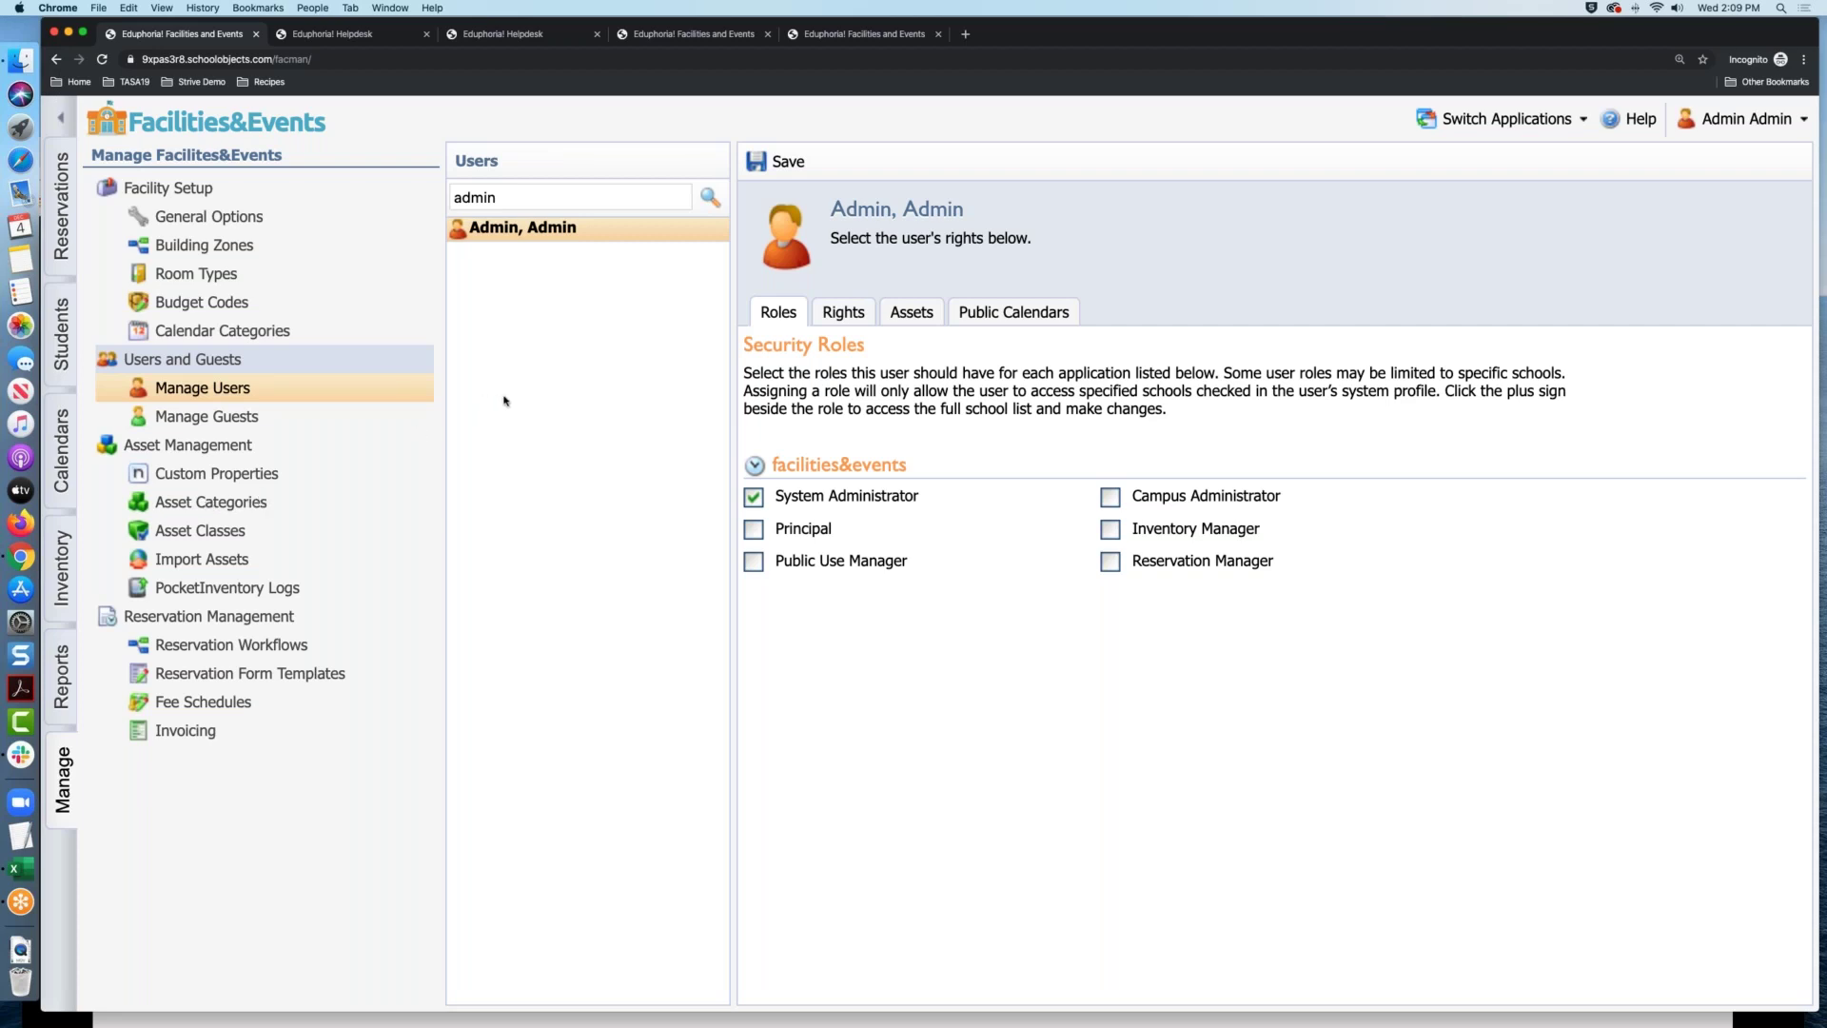
Open the Asset Management Custom Properties list
{"action": "left_click", "coordinate": [229, 479]}
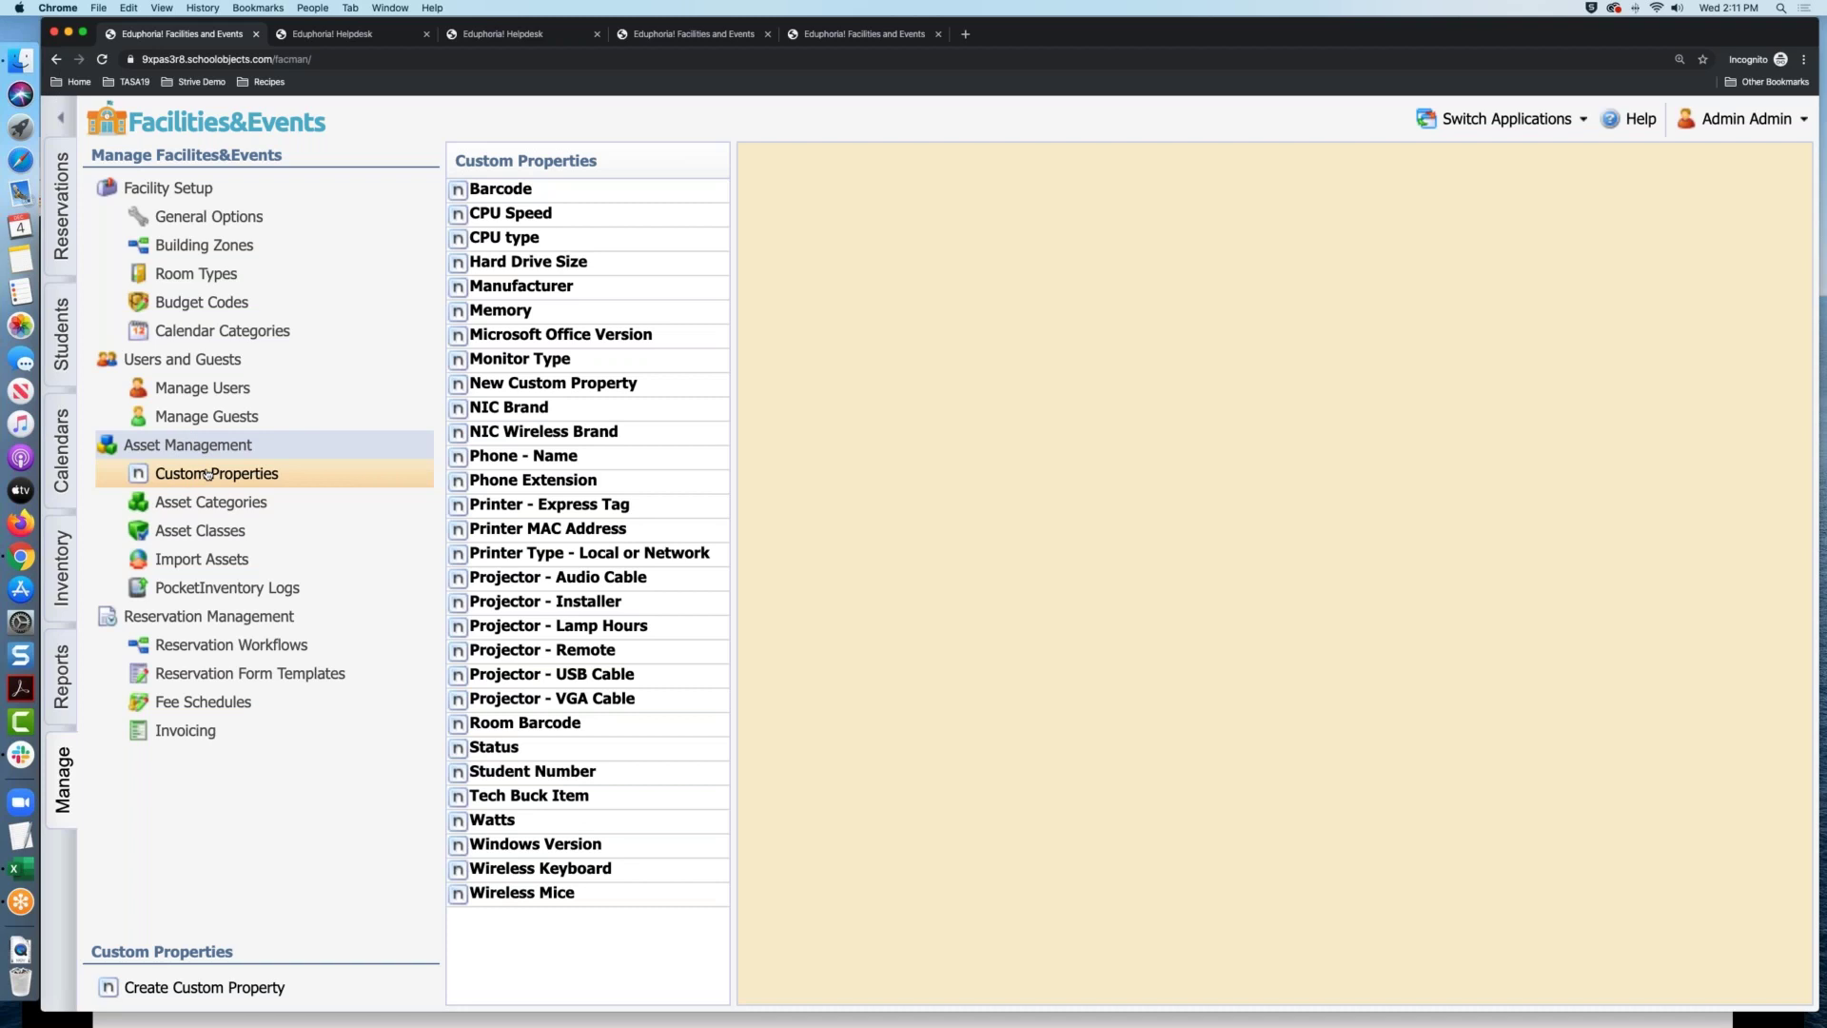
Create a Text custom property named 'Test Field', mark it searchable, and save it
{"action": "left_click", "coordinate": [217, 997]}
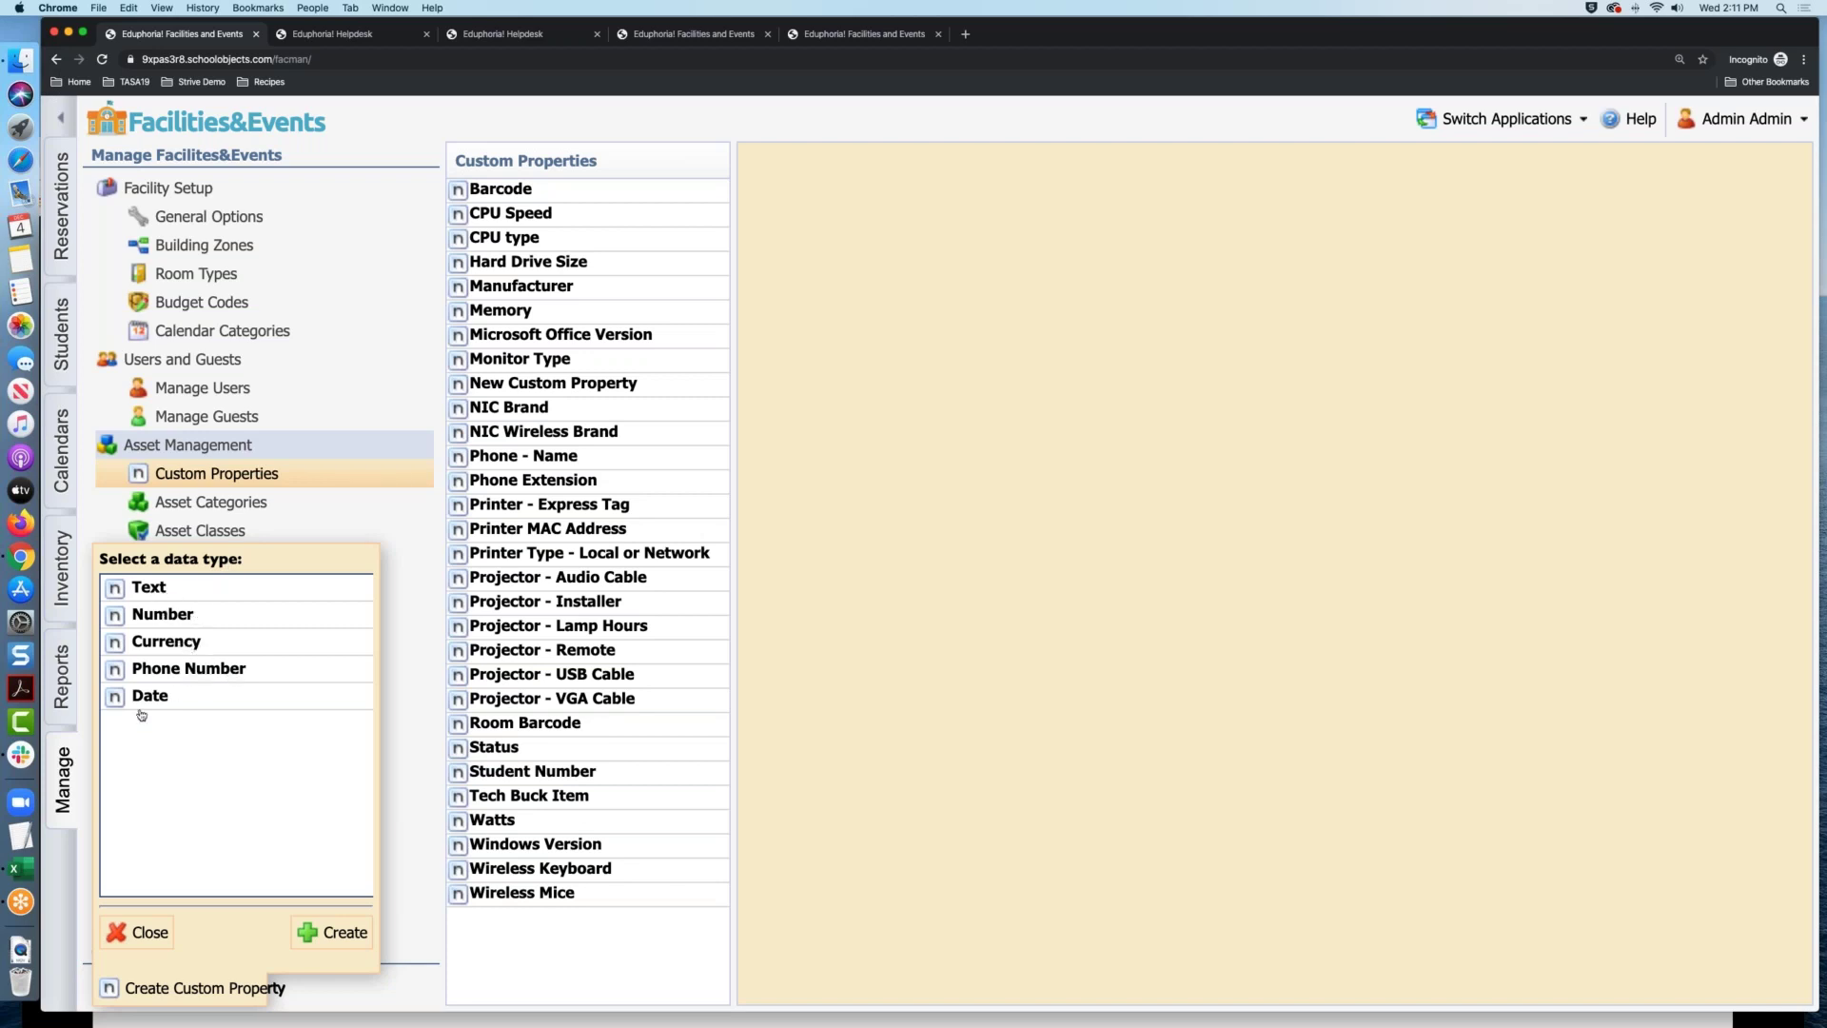
{"action": "left_click", "coordinate": [163, 590]}
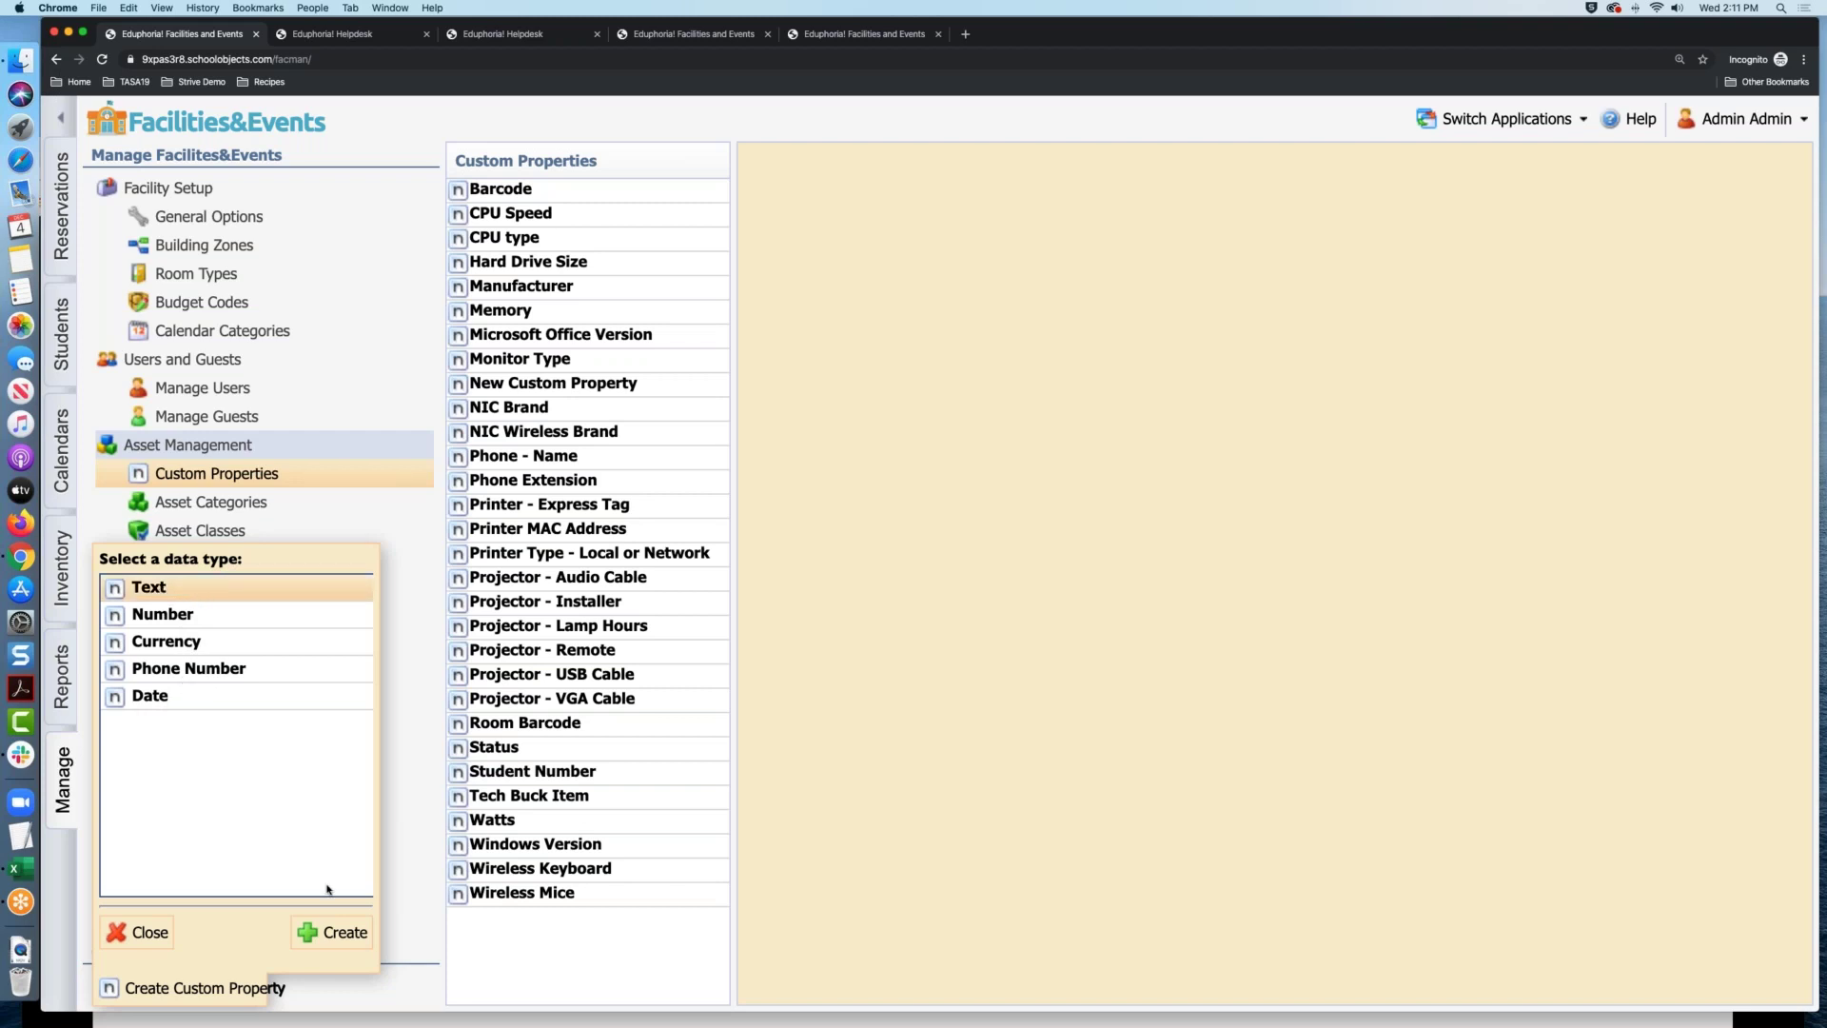
{"action": "left_click", "coordinate": [332, 936]}
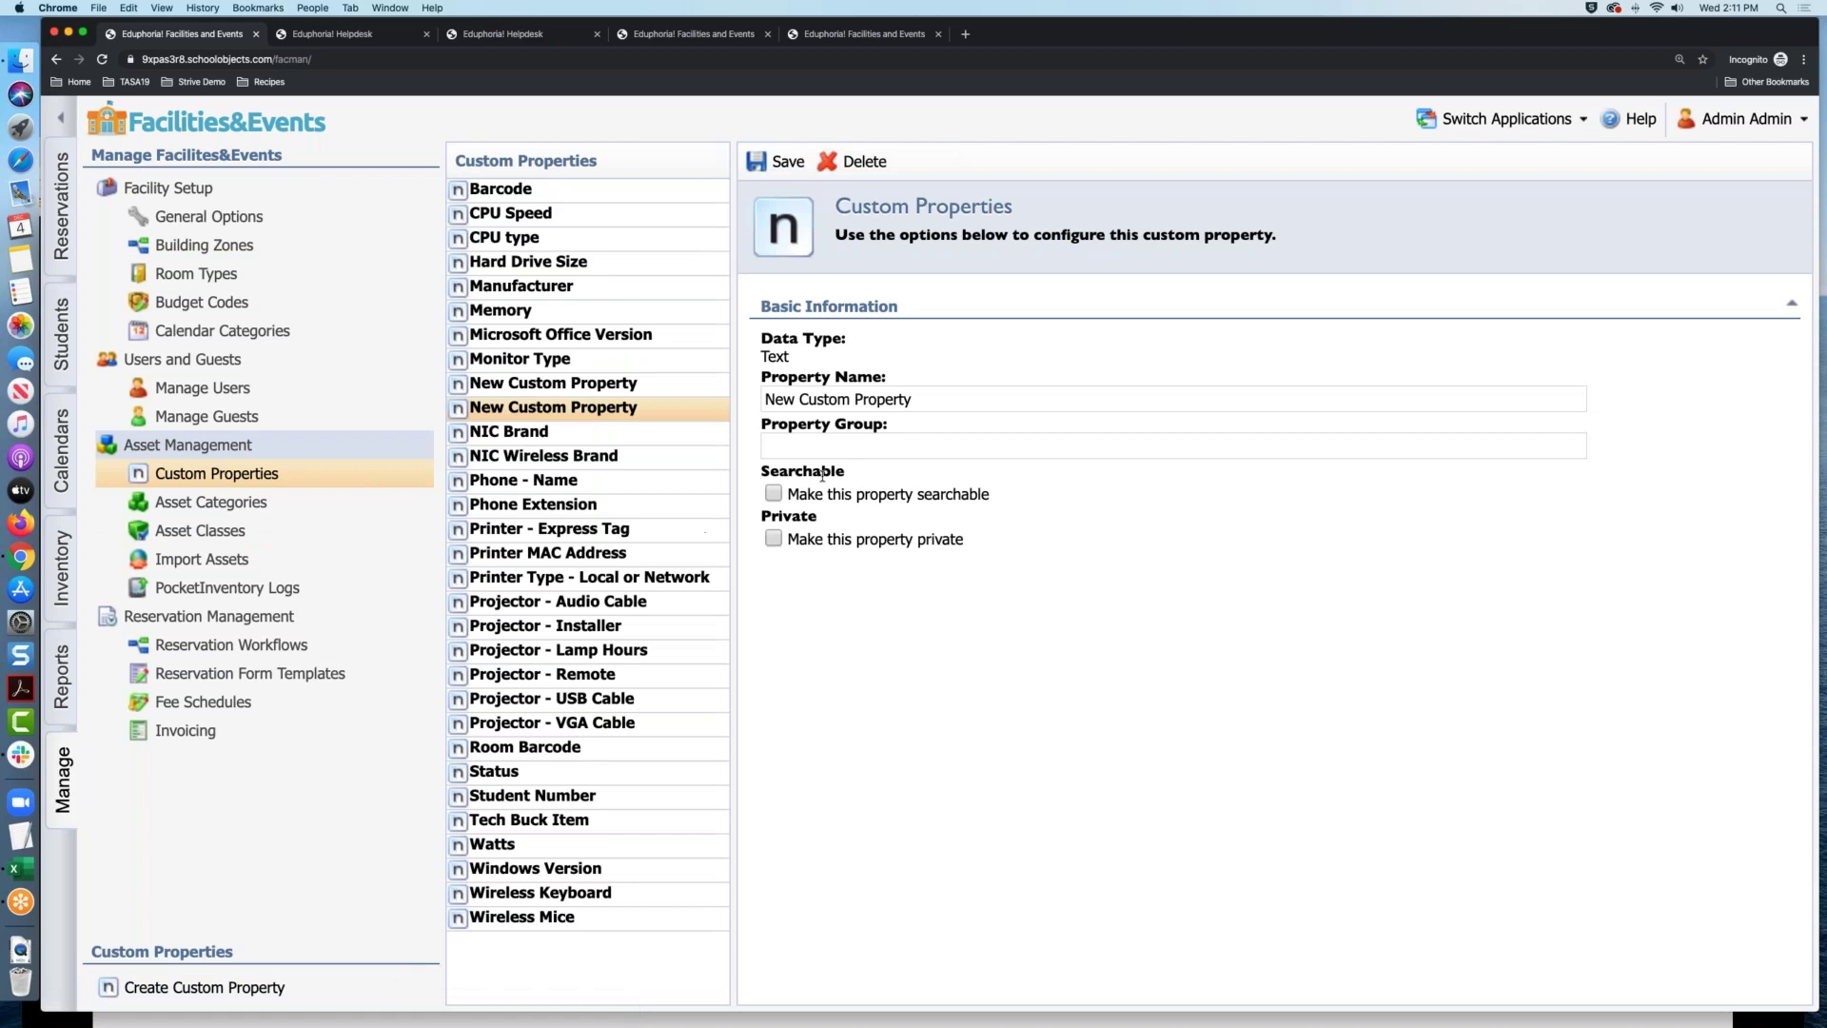
{"action": "left_click_drag", "start_coordinate": [911, 401], "coordinate": [760, 395]}
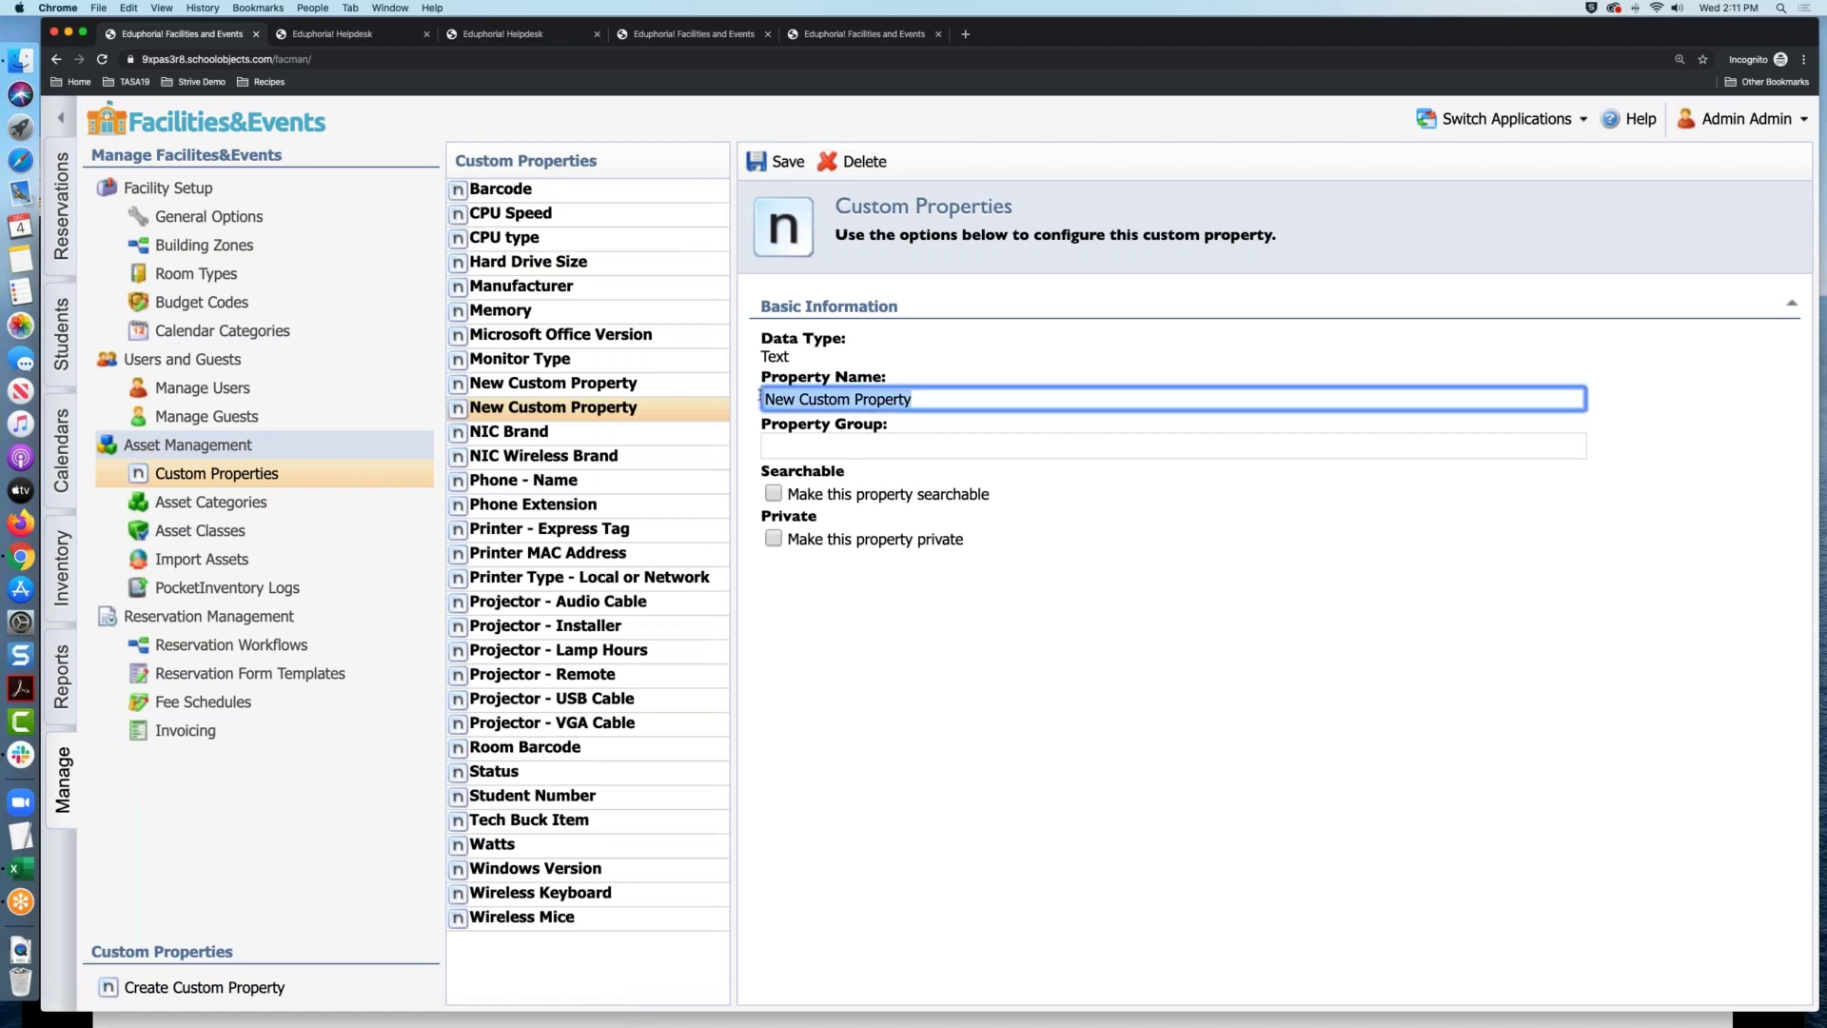
{"action": "type", "text": "Test Field"}
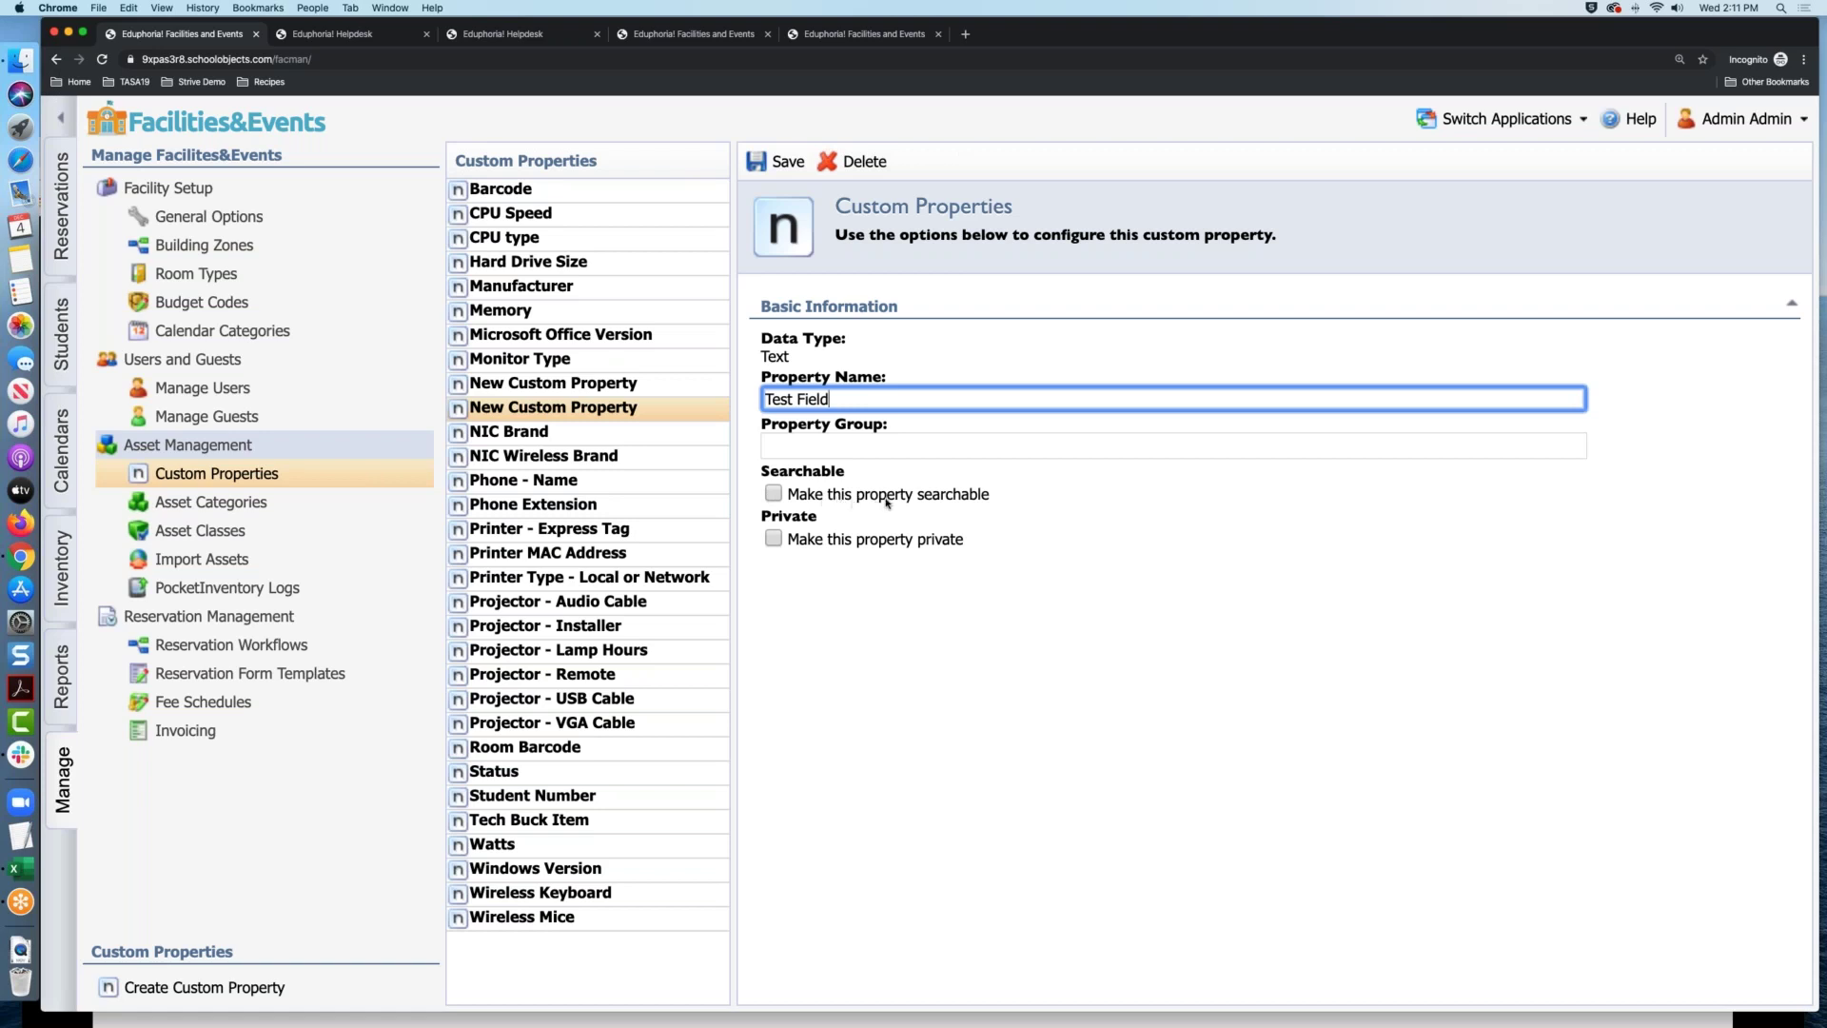
{"action": "left_click", "coordinate": [954, 504]}
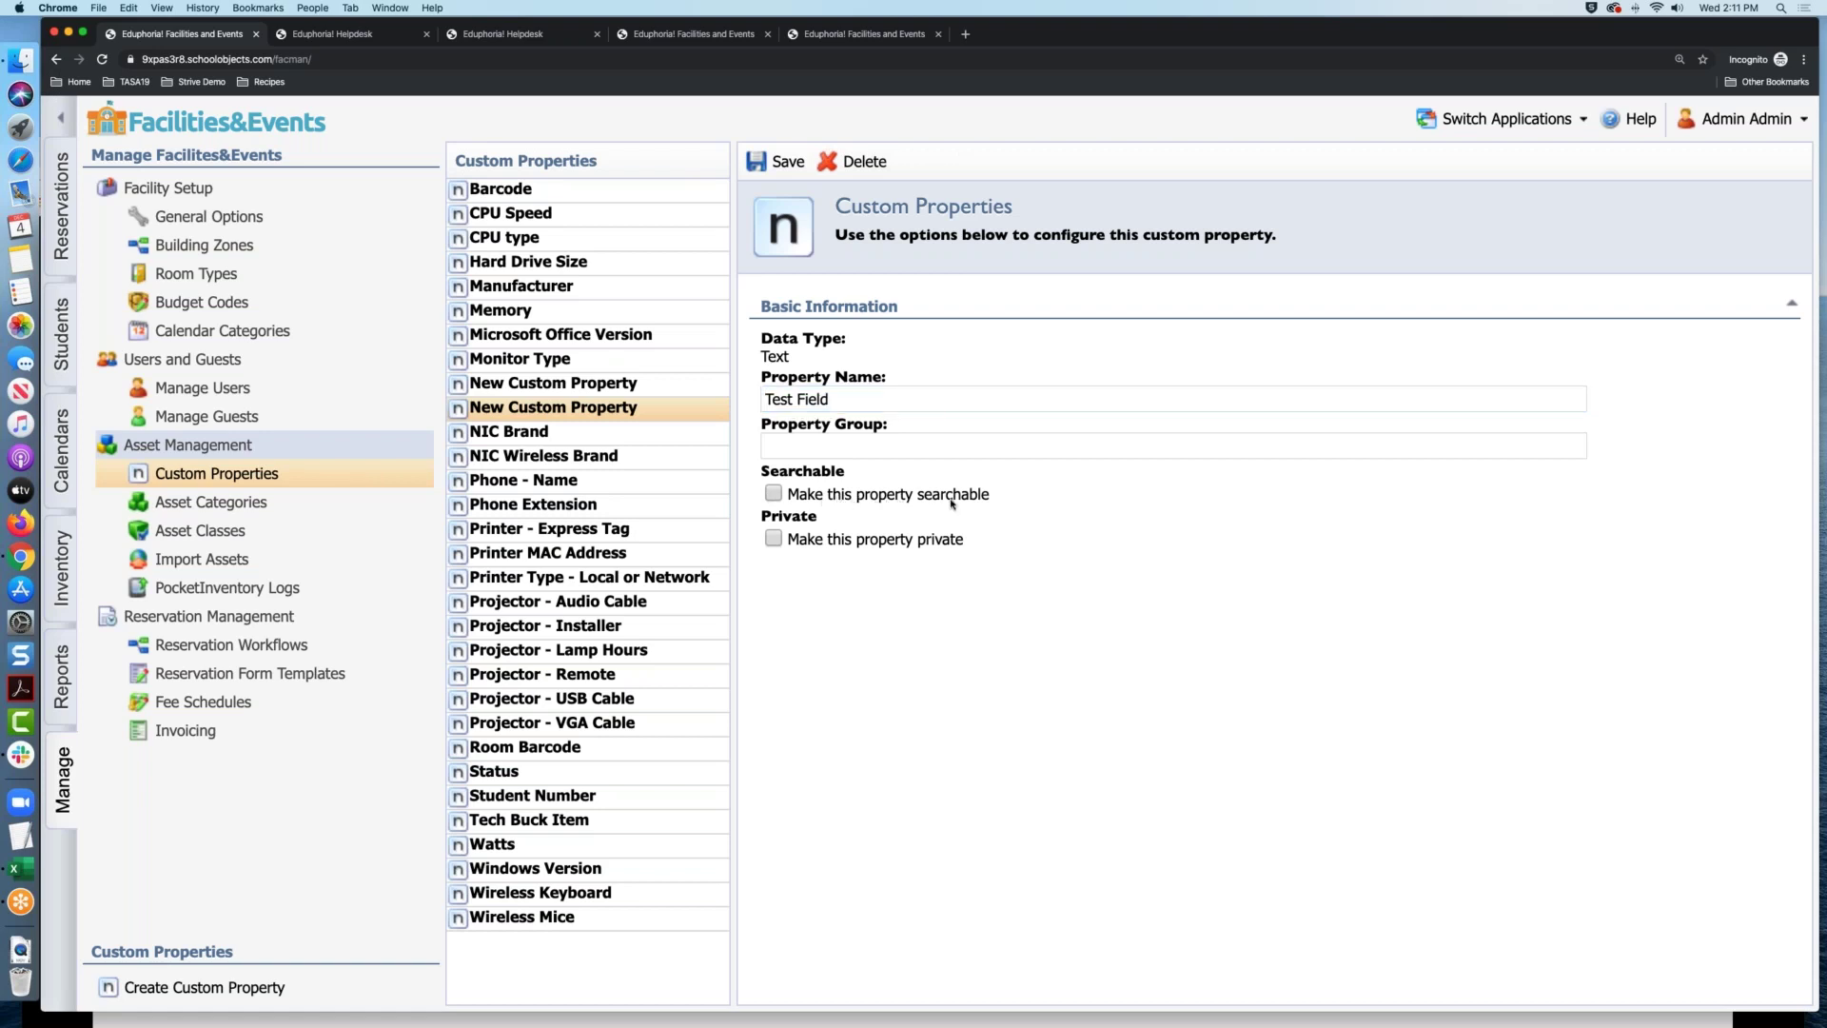
{"action": "left_click", "coordinate": [775, 162]}
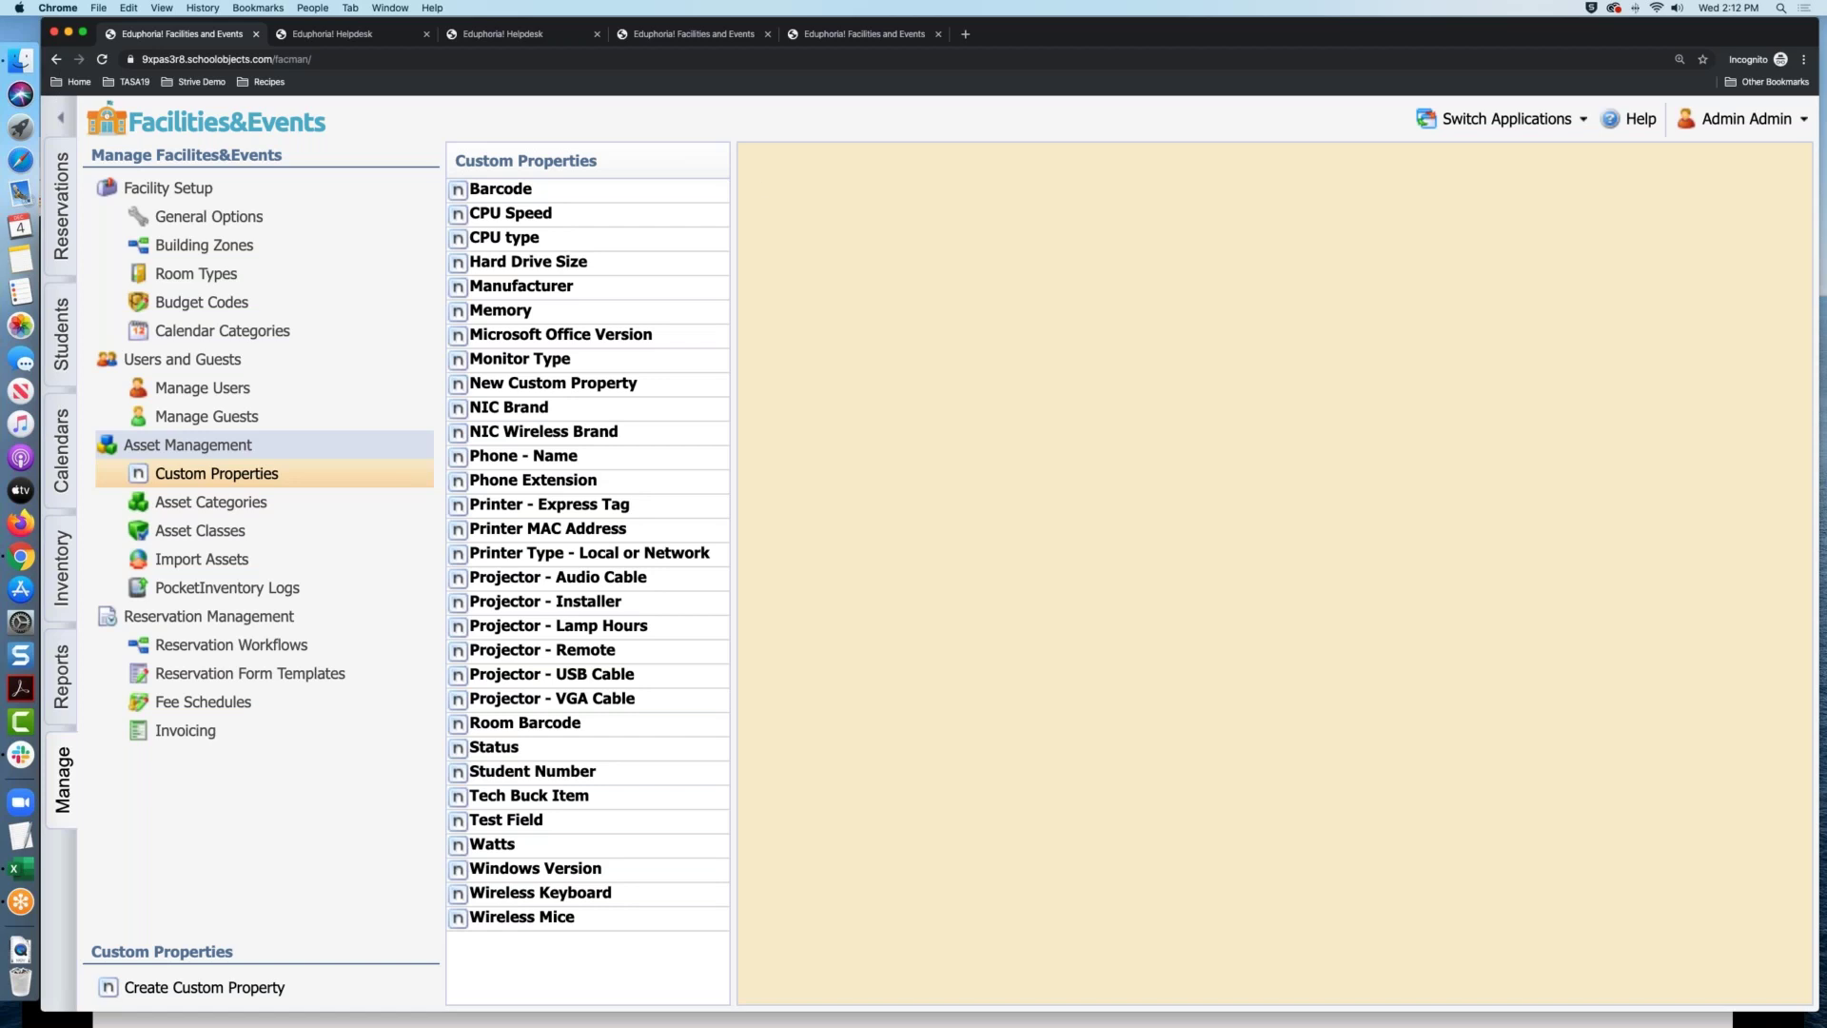
{"action": "left_click", "coordinate": [519, 290]}
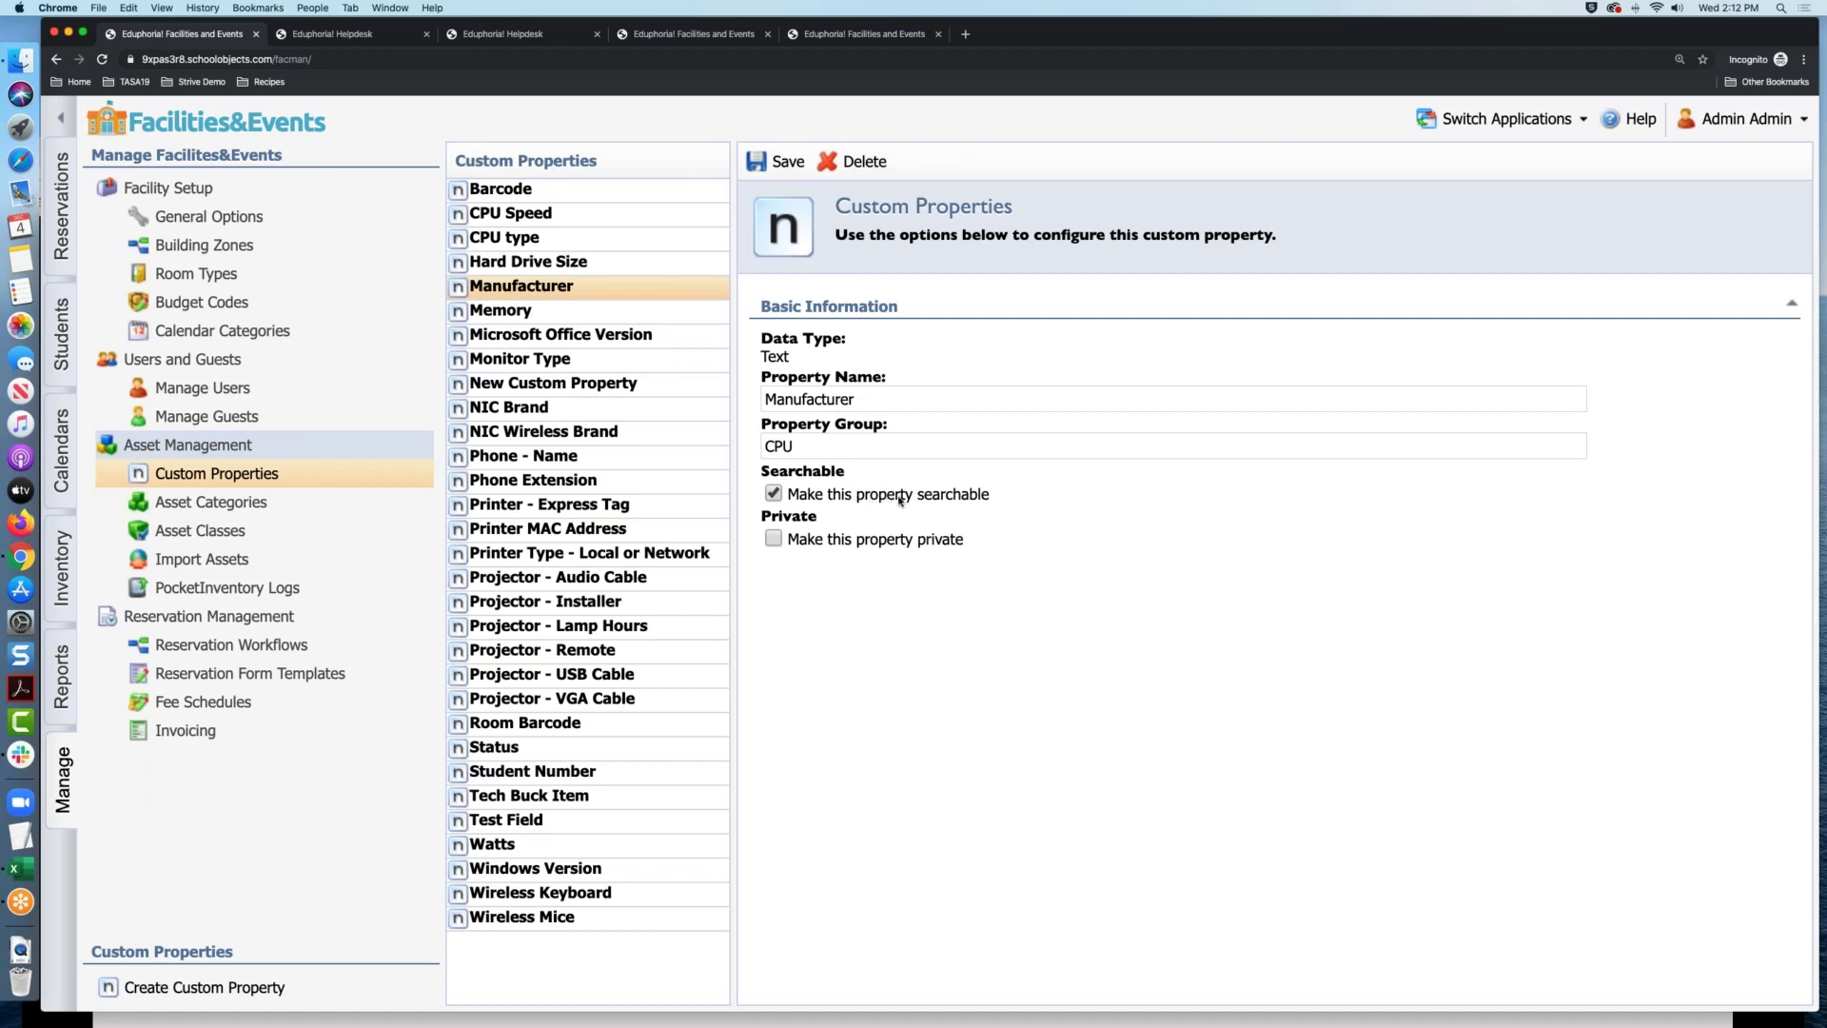
{"action": "left_click", "coordinate": [788, 163]}
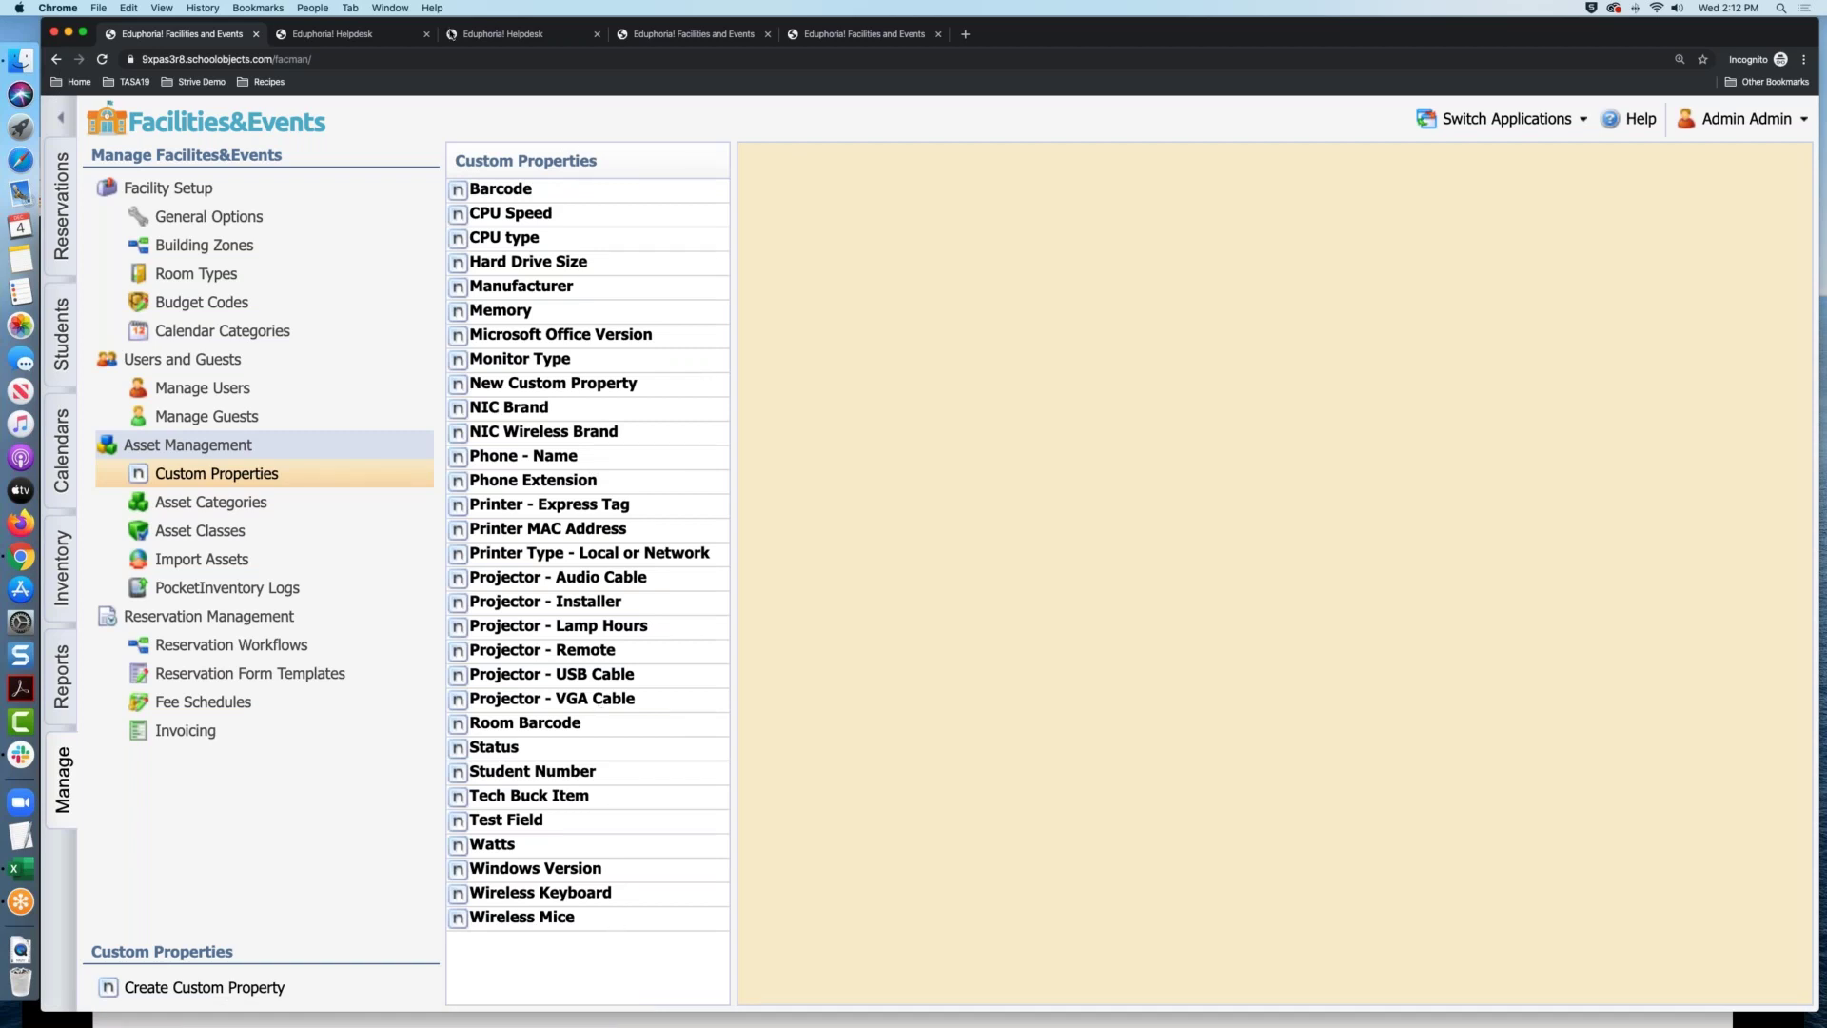
{"action": "left_click", "coordinate": [361, 39]}
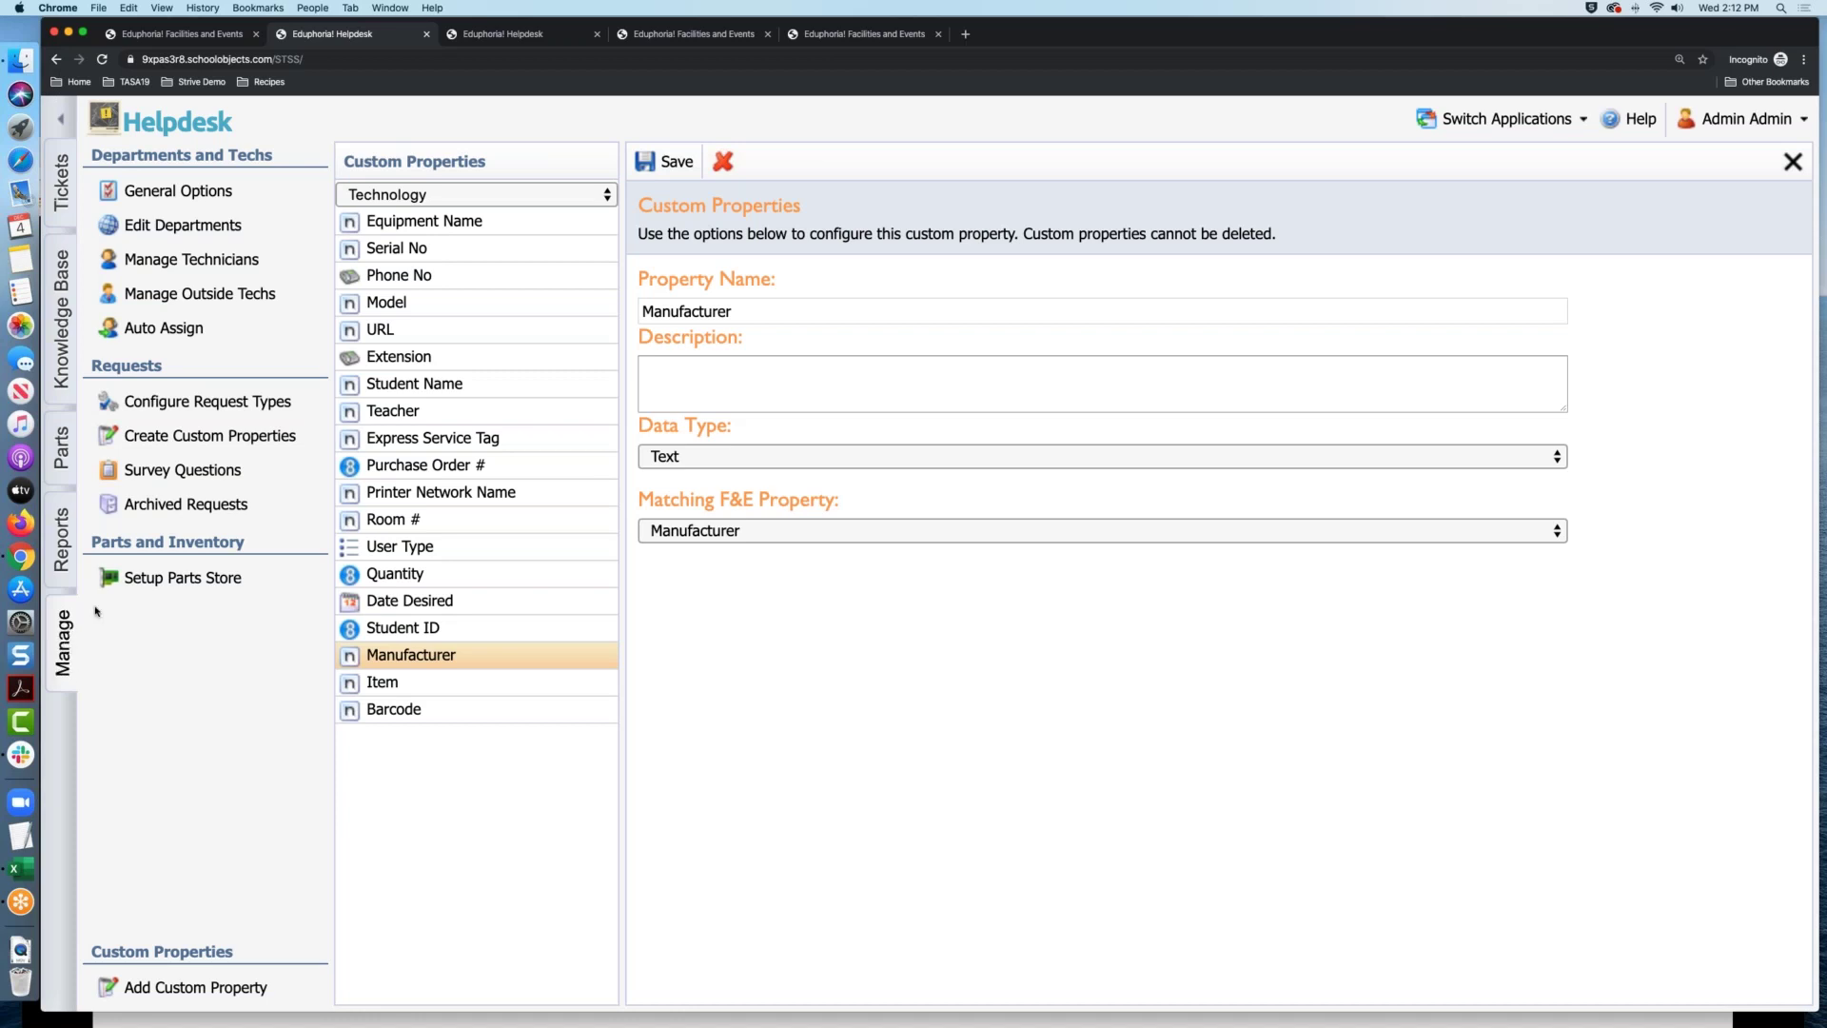
Filter technicians to the Technology department and view one technician's security roles
{"action": "left_click", "coordinate": [222, 267]}
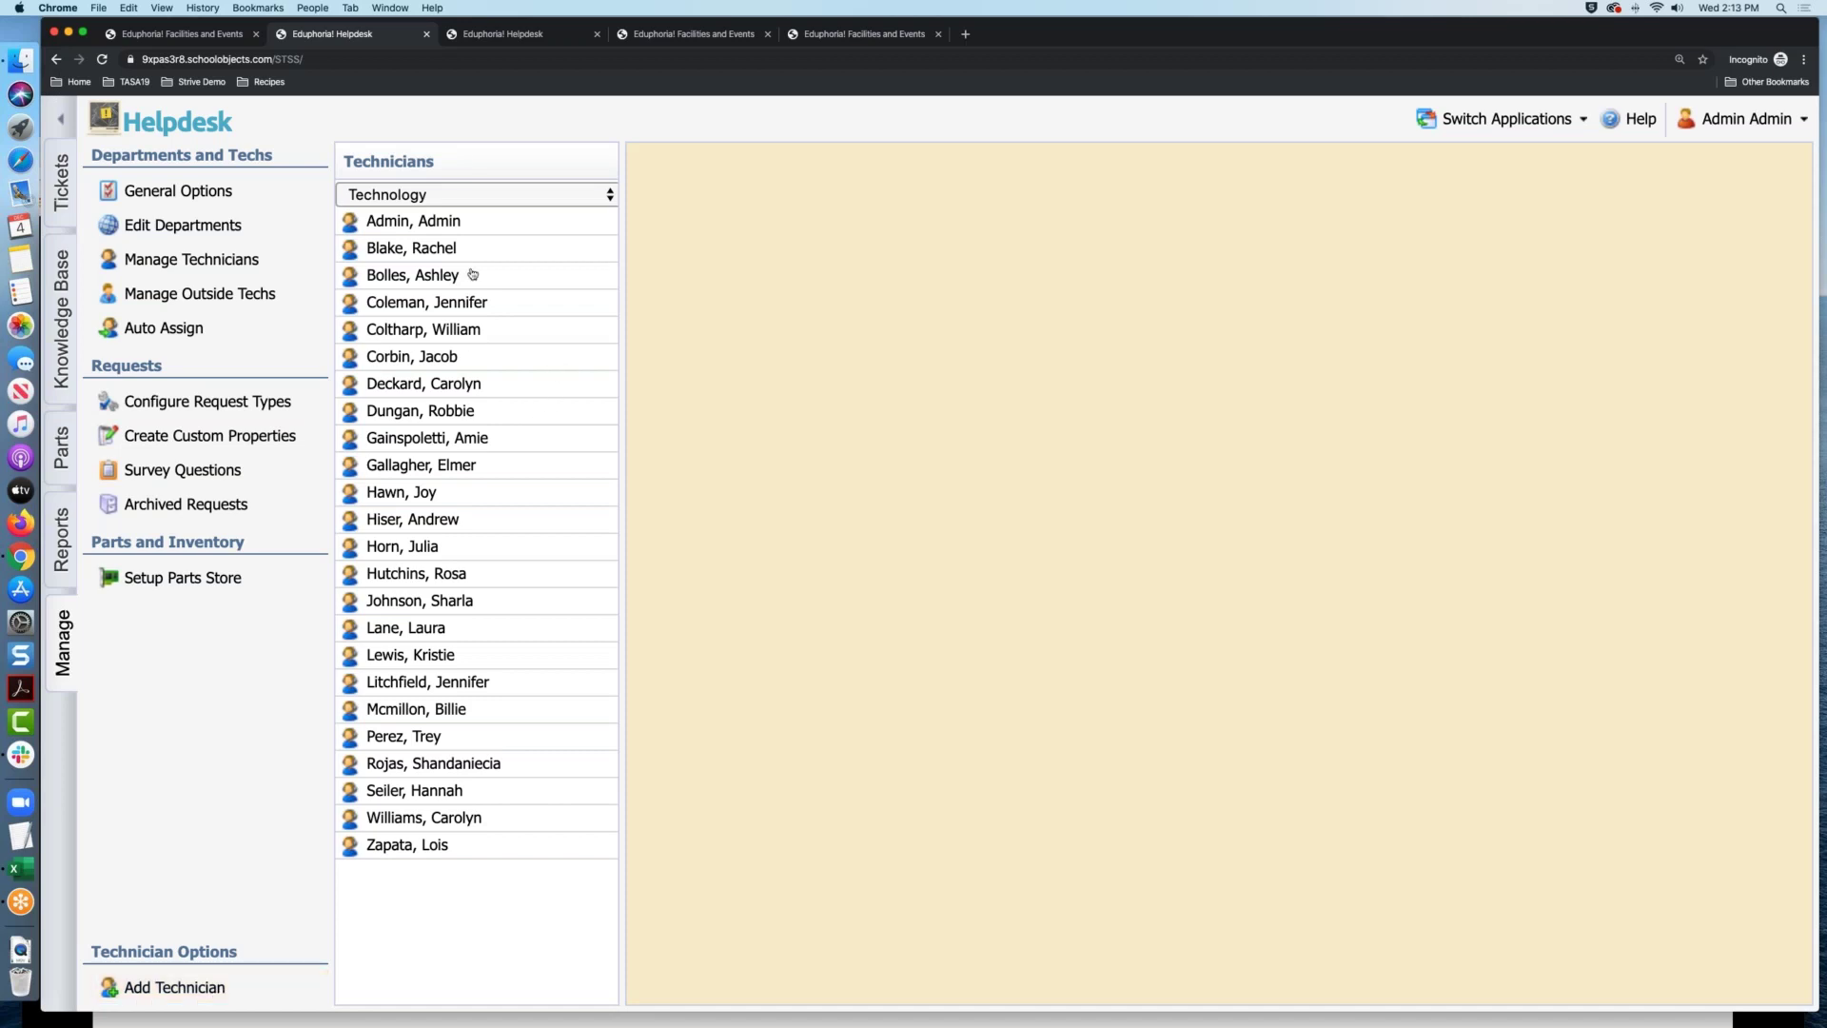
{"action": "left_click", "coordinate": [522, 196]}
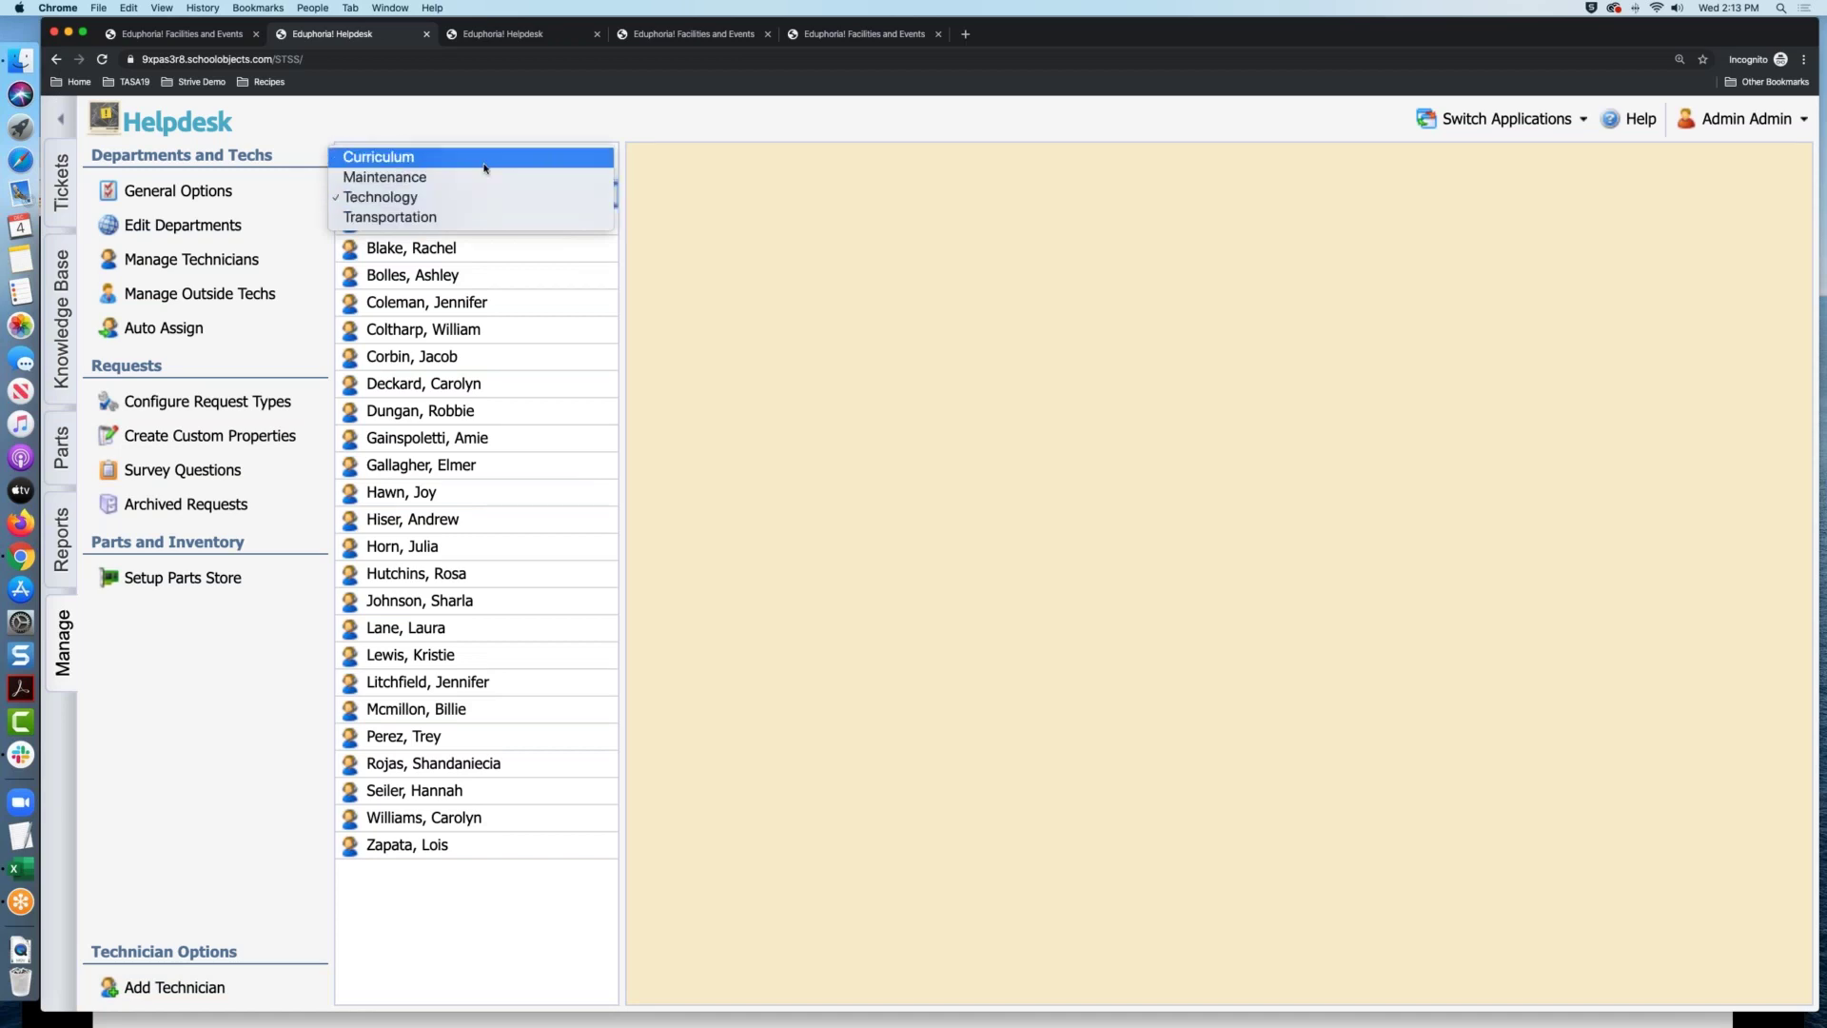
{"action": "left_click", "coordinate": [483, 194]}
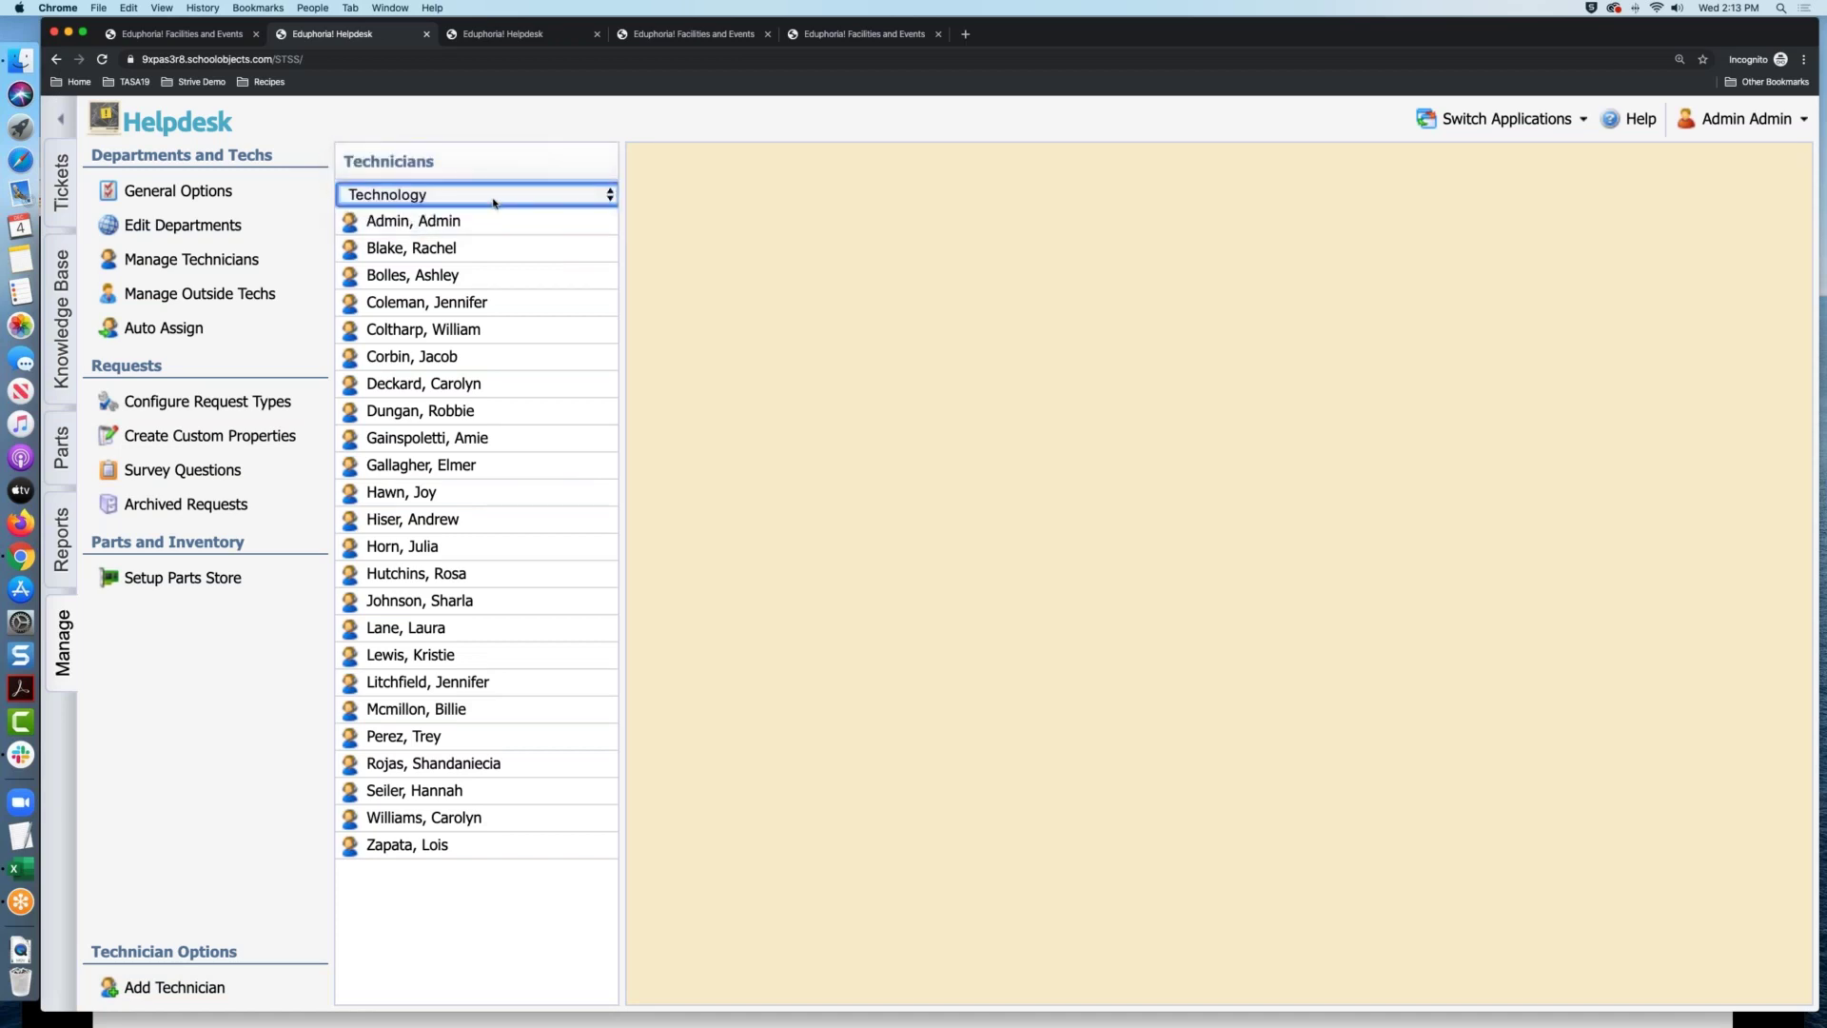
{"action": "left_click", "coordinate": [467, 305]}
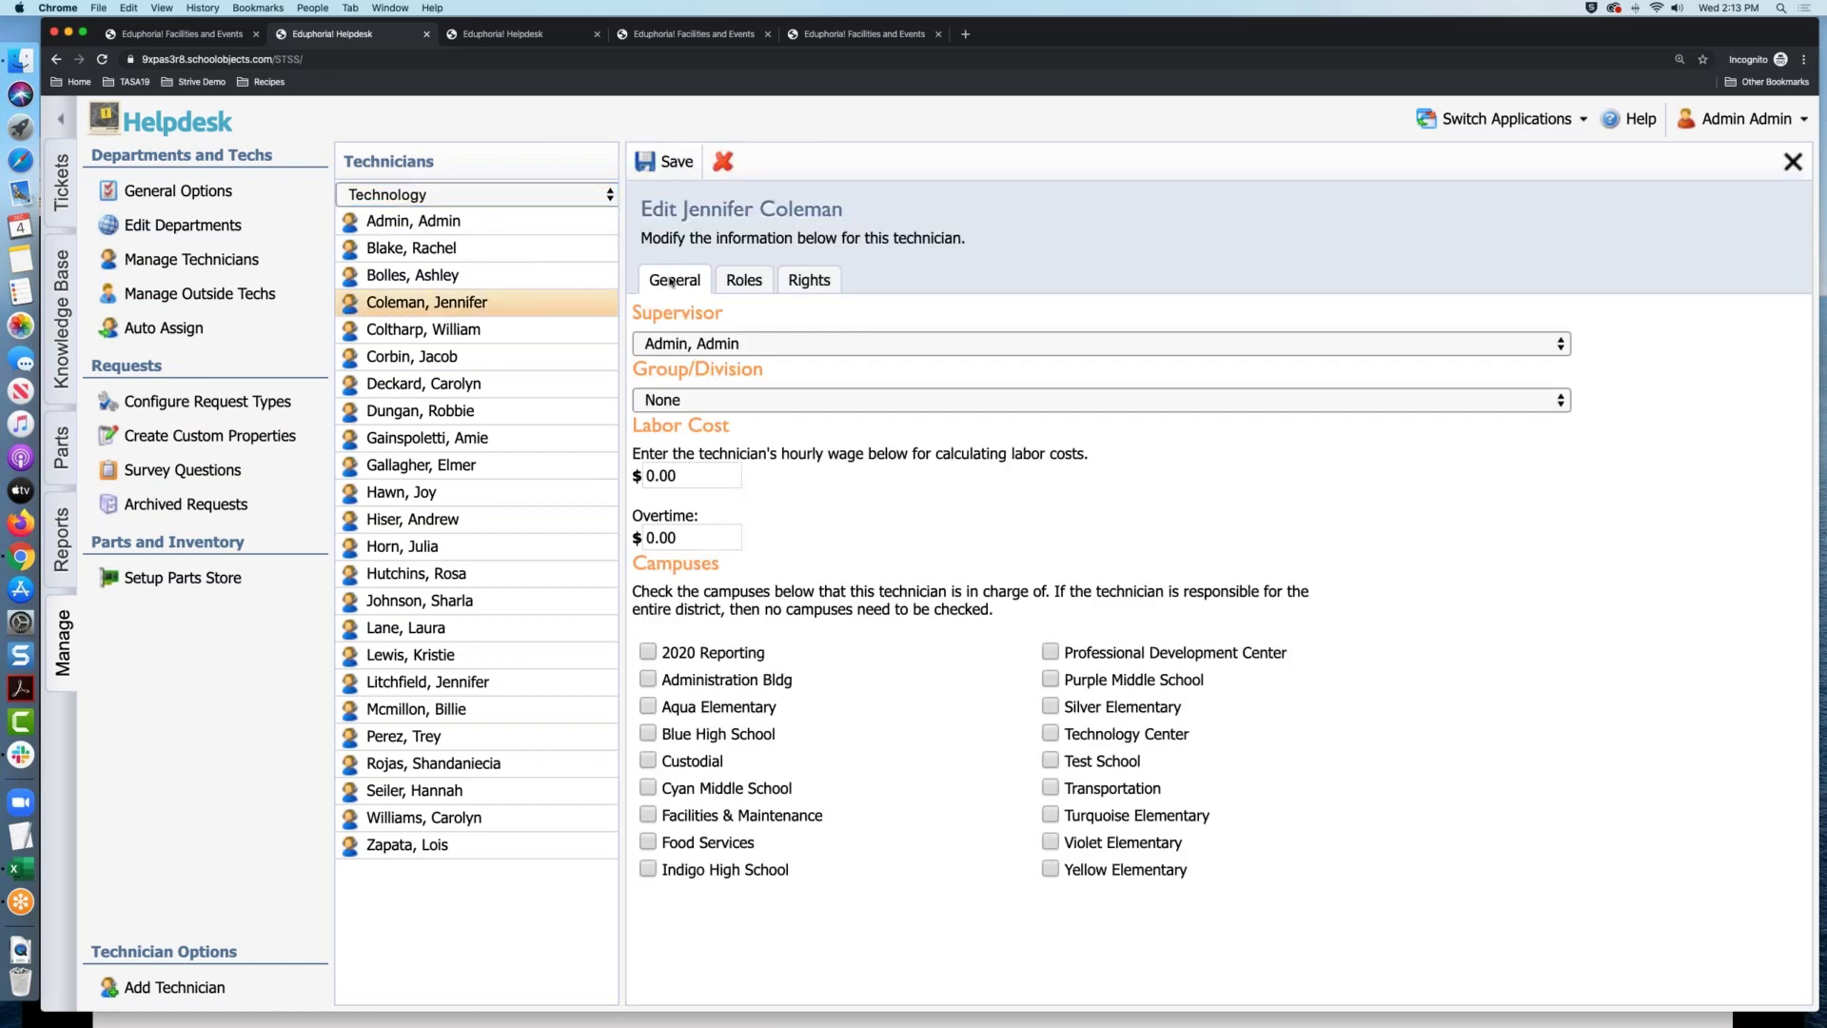
{"action": "left_click", "coordinate": [740, 283]}
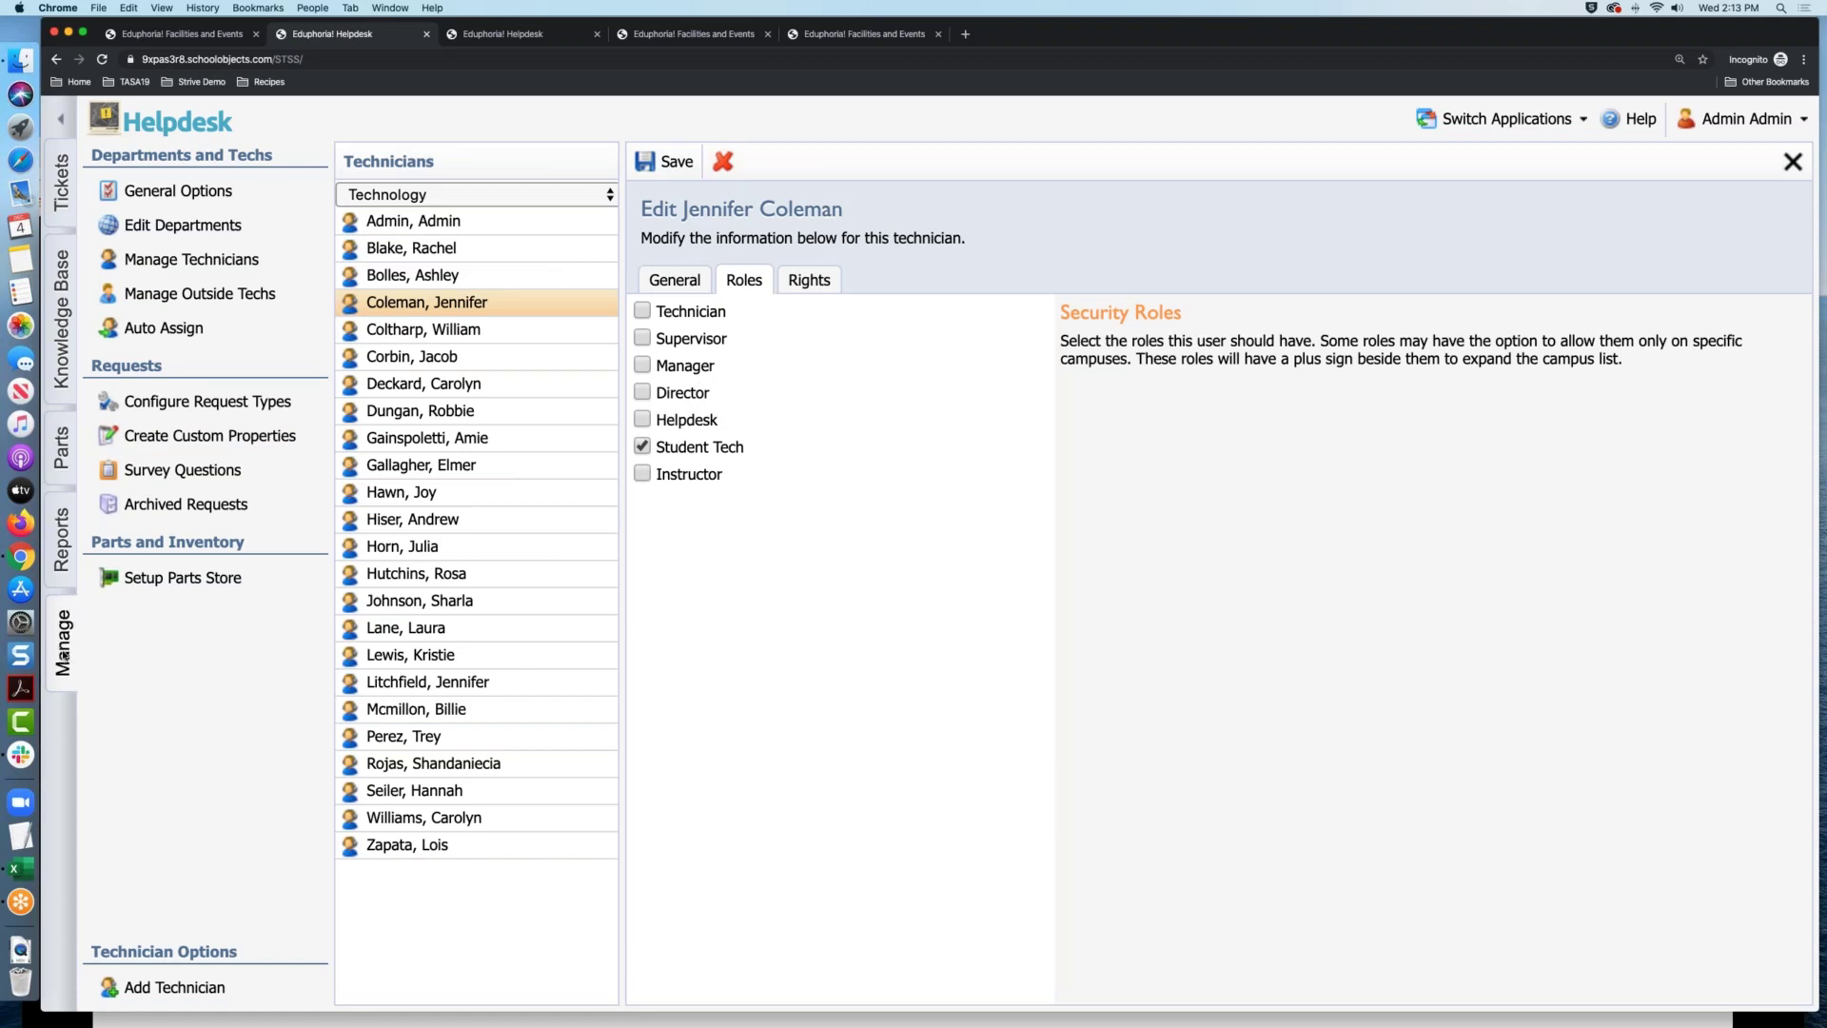
{"action": "left_click", "coordinate": [177, 440]}
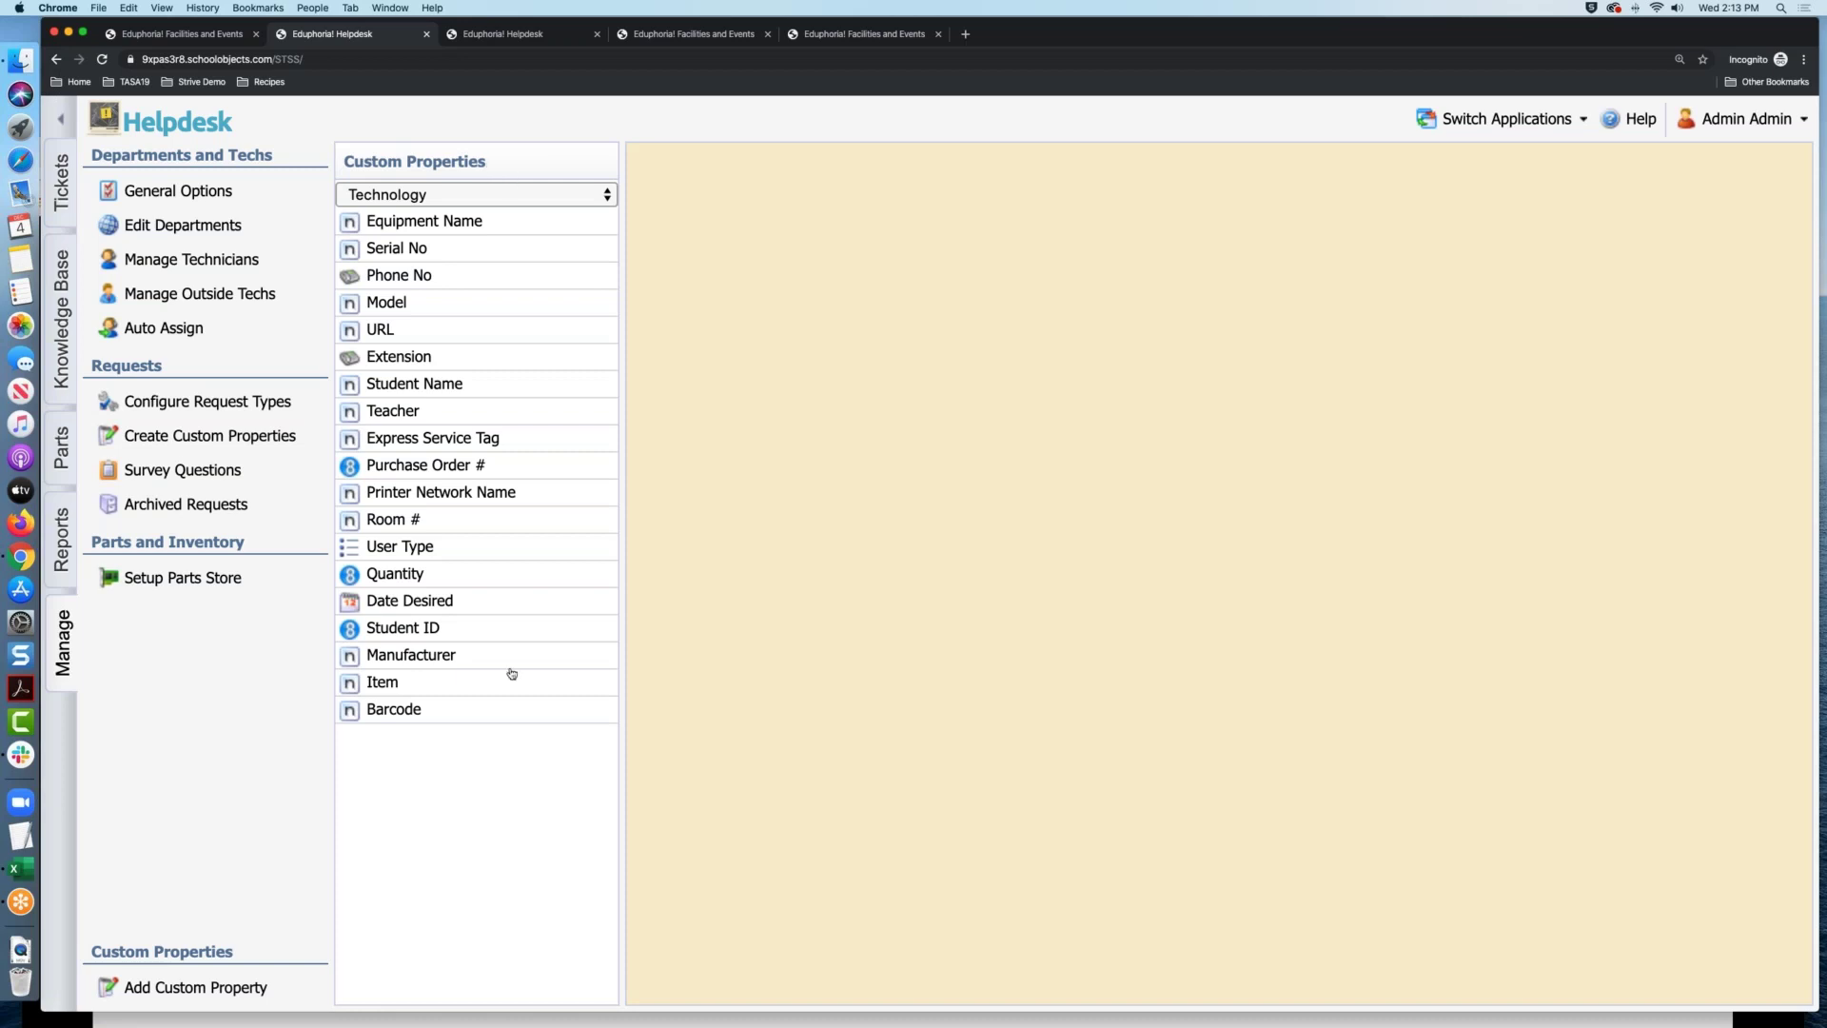
Open the Barcode custom property's edit form
{"action": "left_click", "coordinate": [434, 711]}
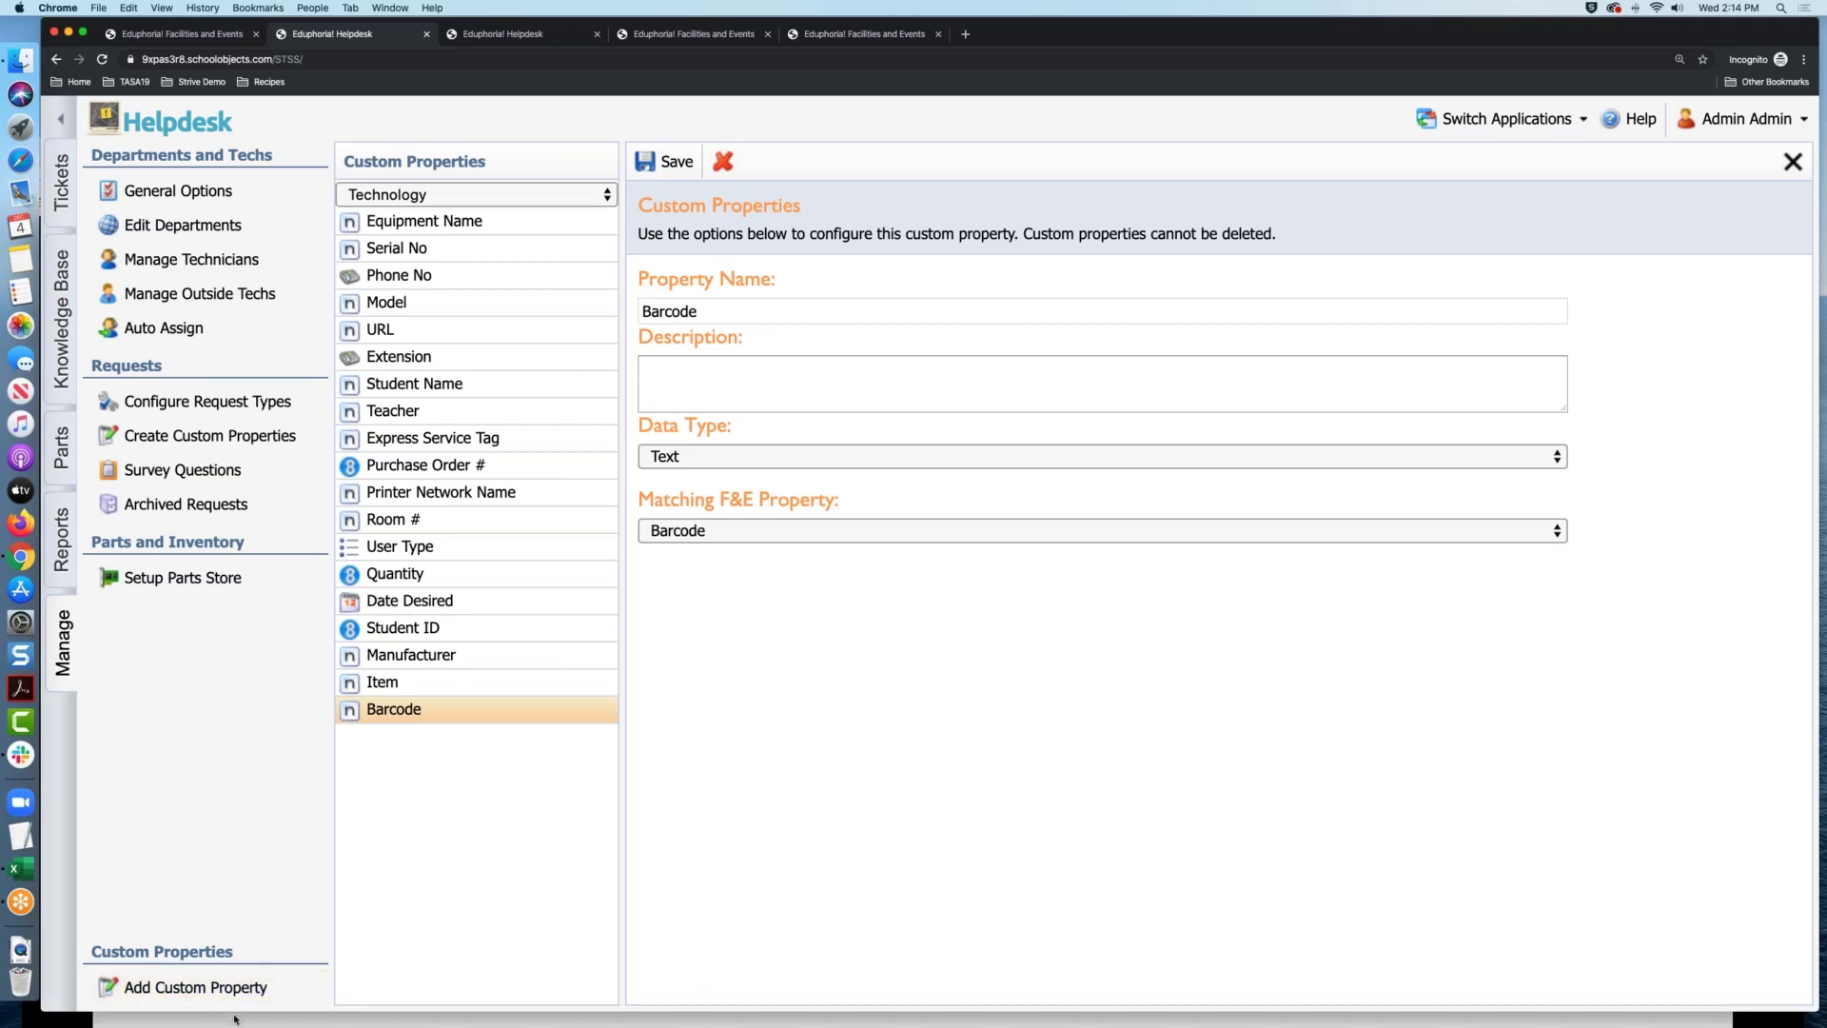
Compare against the Facilities & Events custom properties list, then return to Helpdesk
{"action": "left_click", "coordinate": [228, 37]}
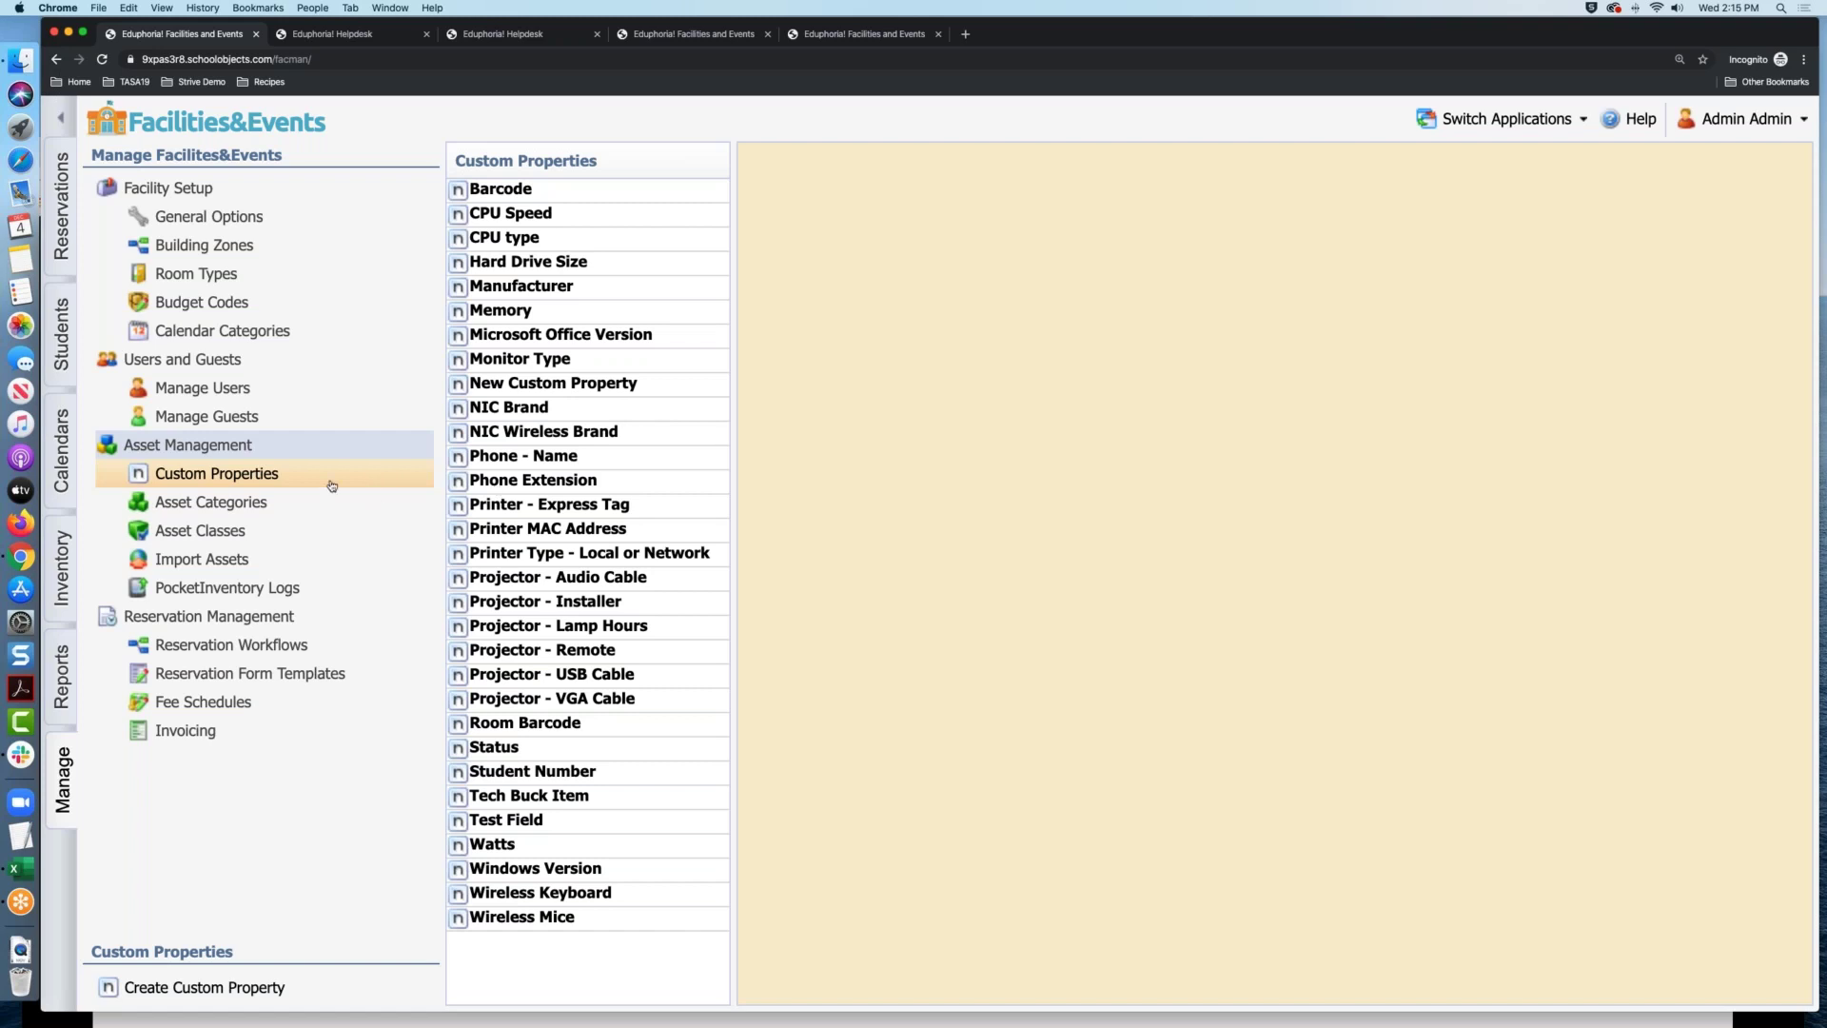
{"action": "left_click", "coordinate": [363, 34]}
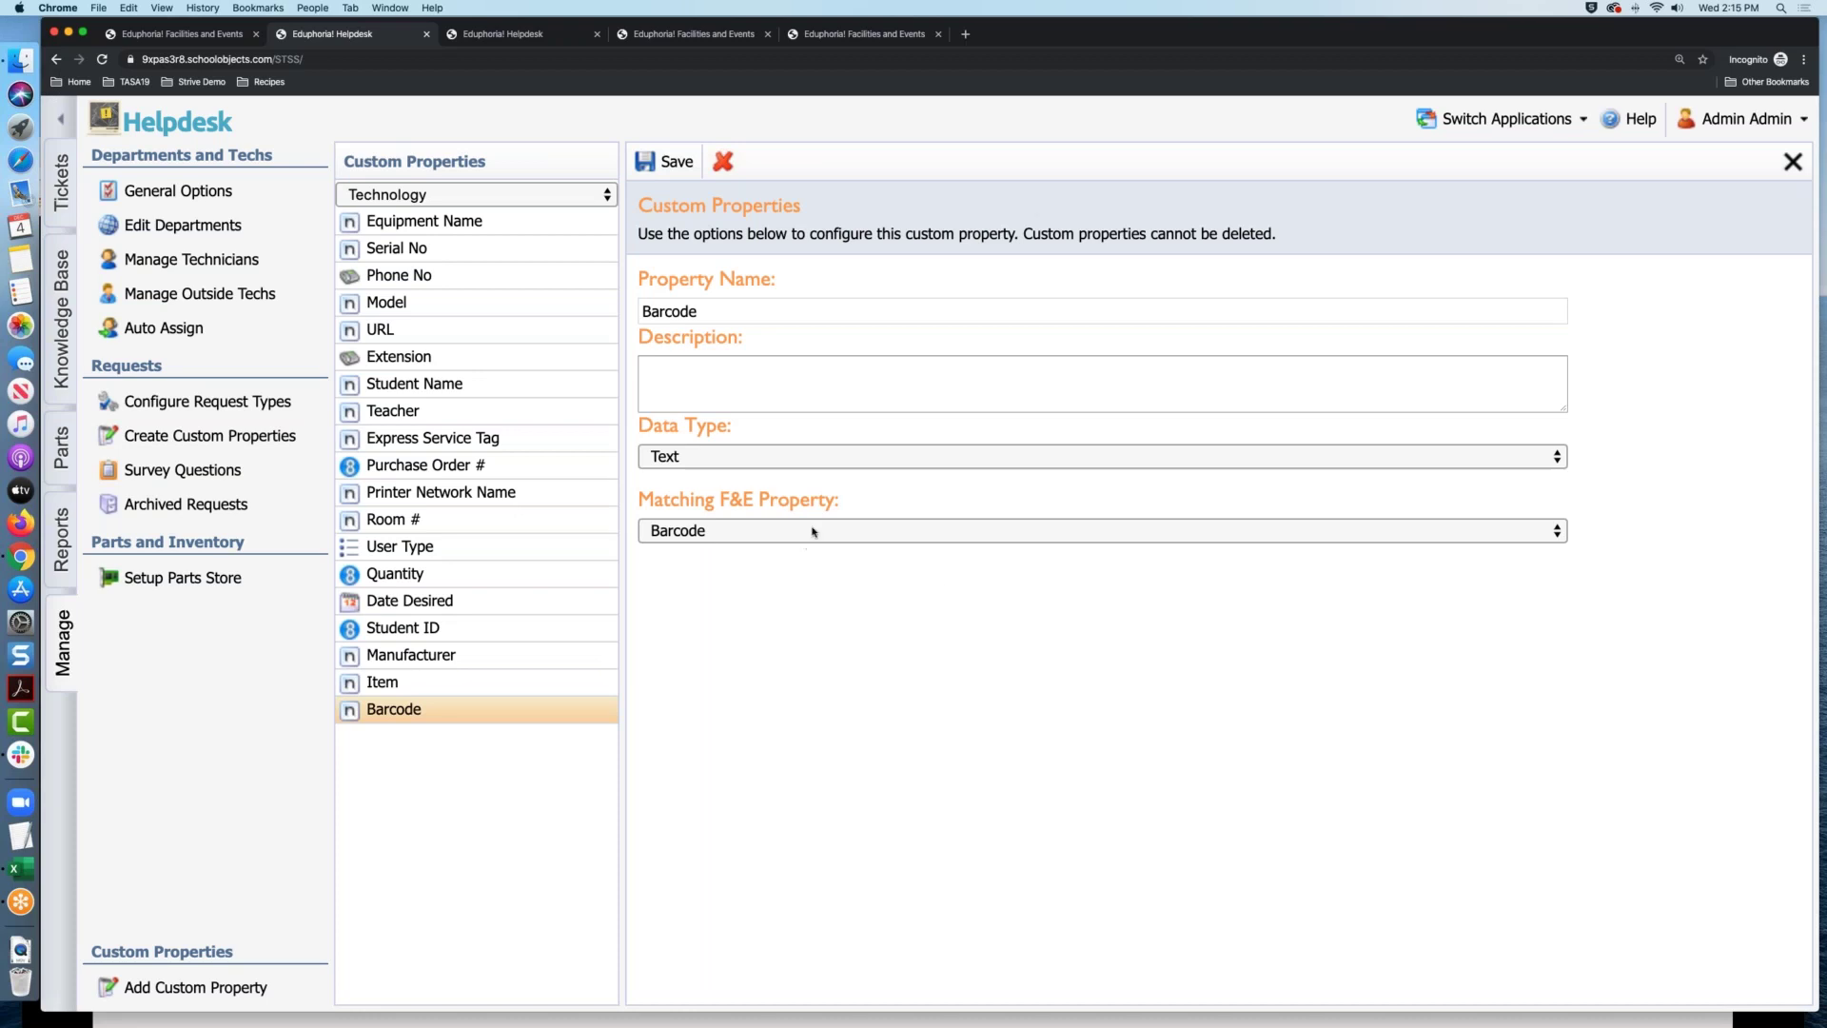
Return to the Barcode custom property form in Helpdesk
{"action": "left_click", "coordinate": [232, 446]}
Review the Matching F&E Property options, keep Barcode selected, and save
{"action": "left_click", "coordinate": [785, 529]}
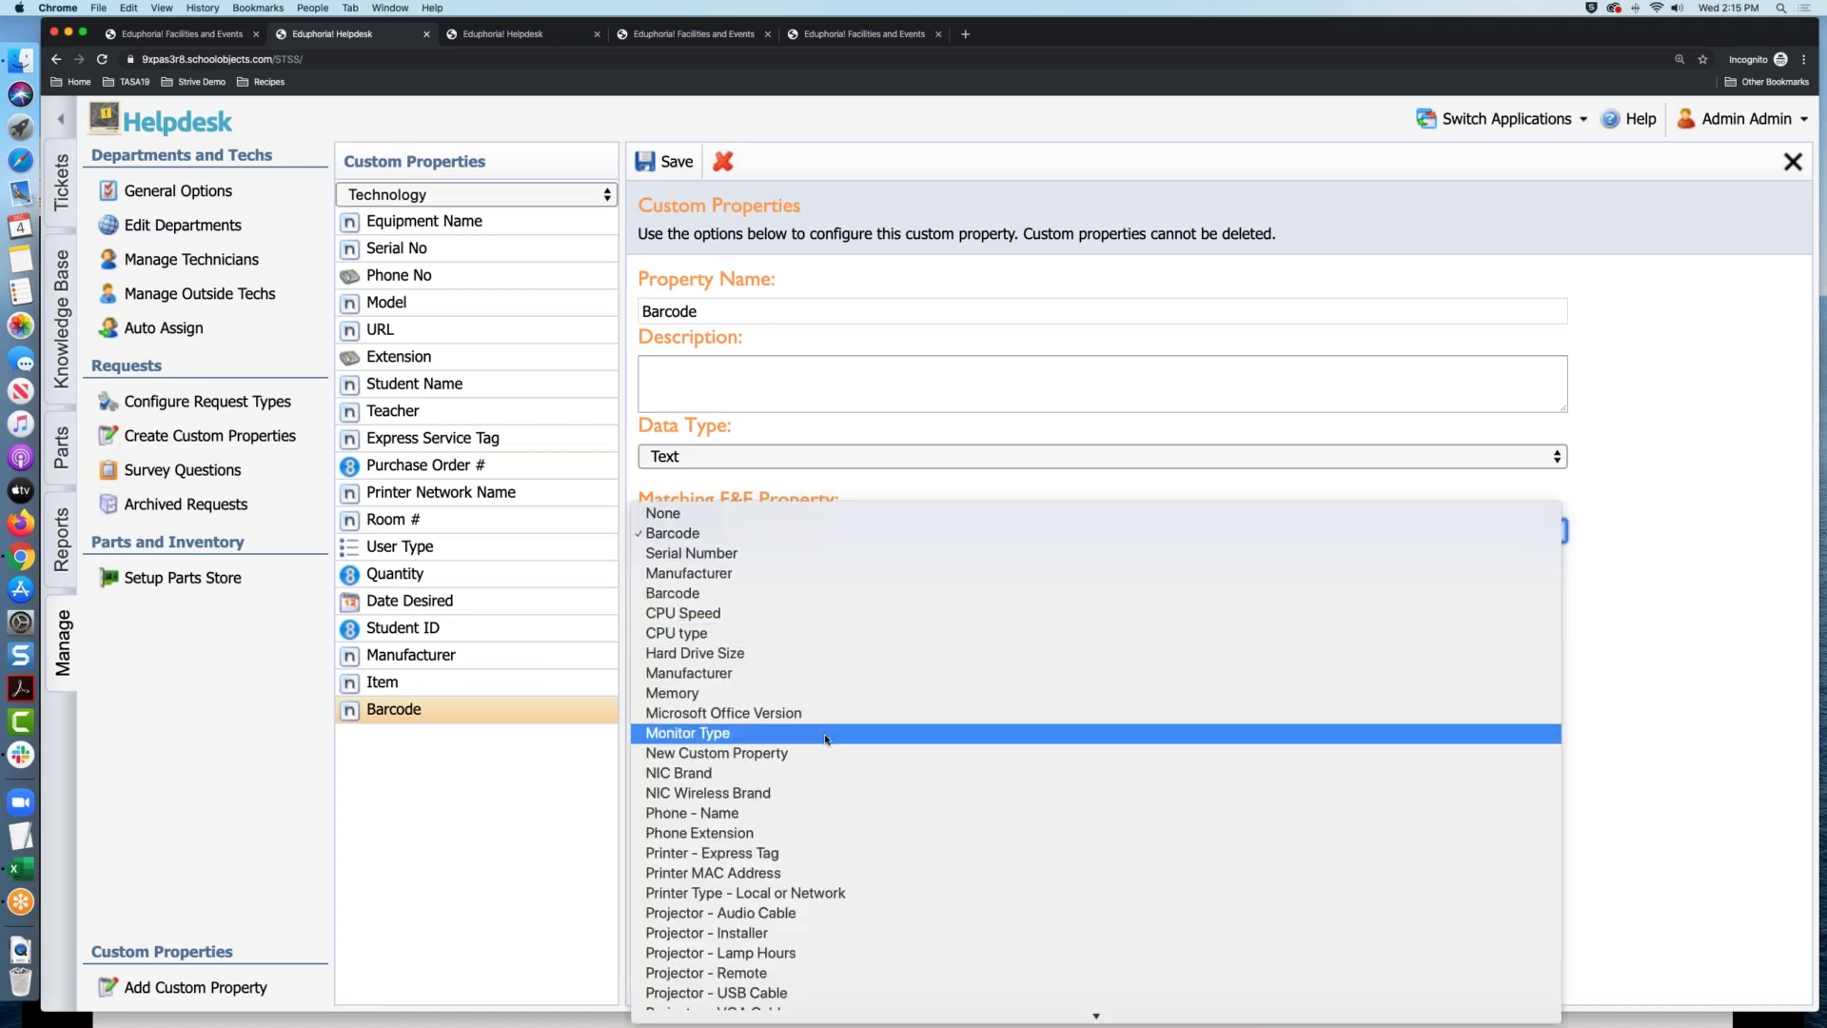
{"action": "scroll", "coordinate": [825, 738], "scroll_direction": "down", "scroll_amount": 3}
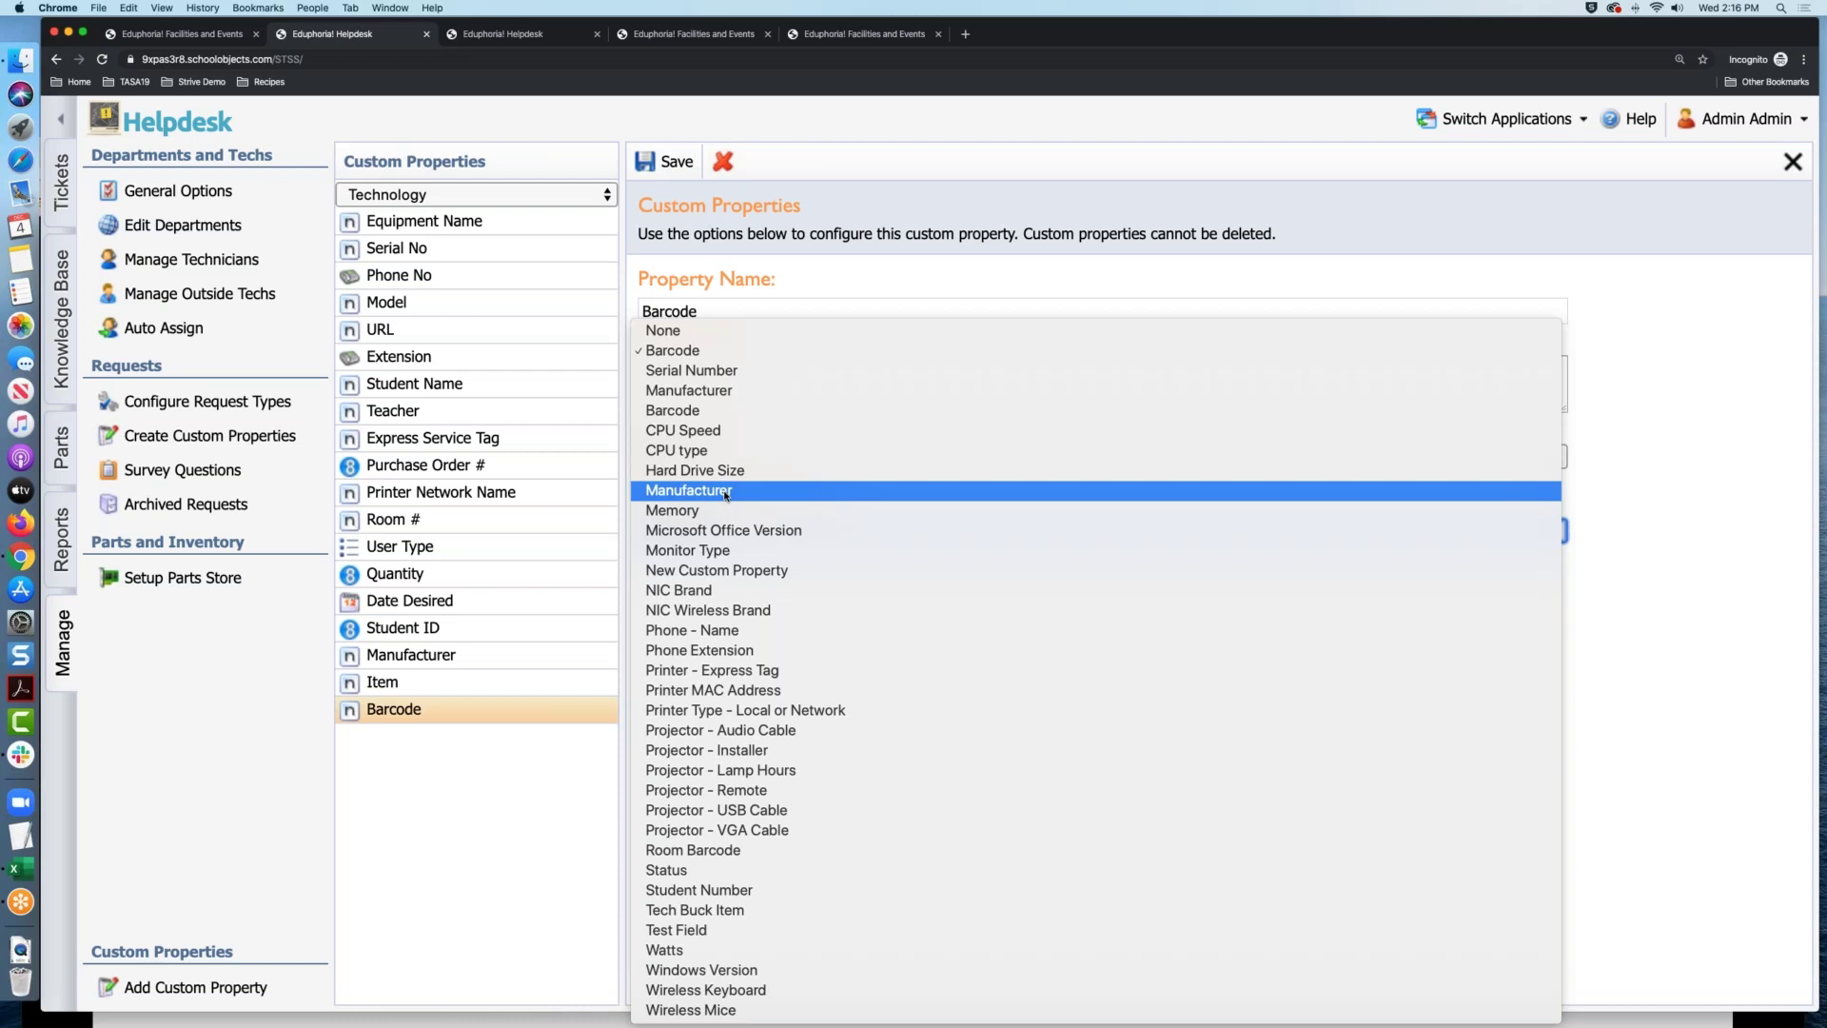
{"action": "left_click", "coordinate": [1004, 35]}
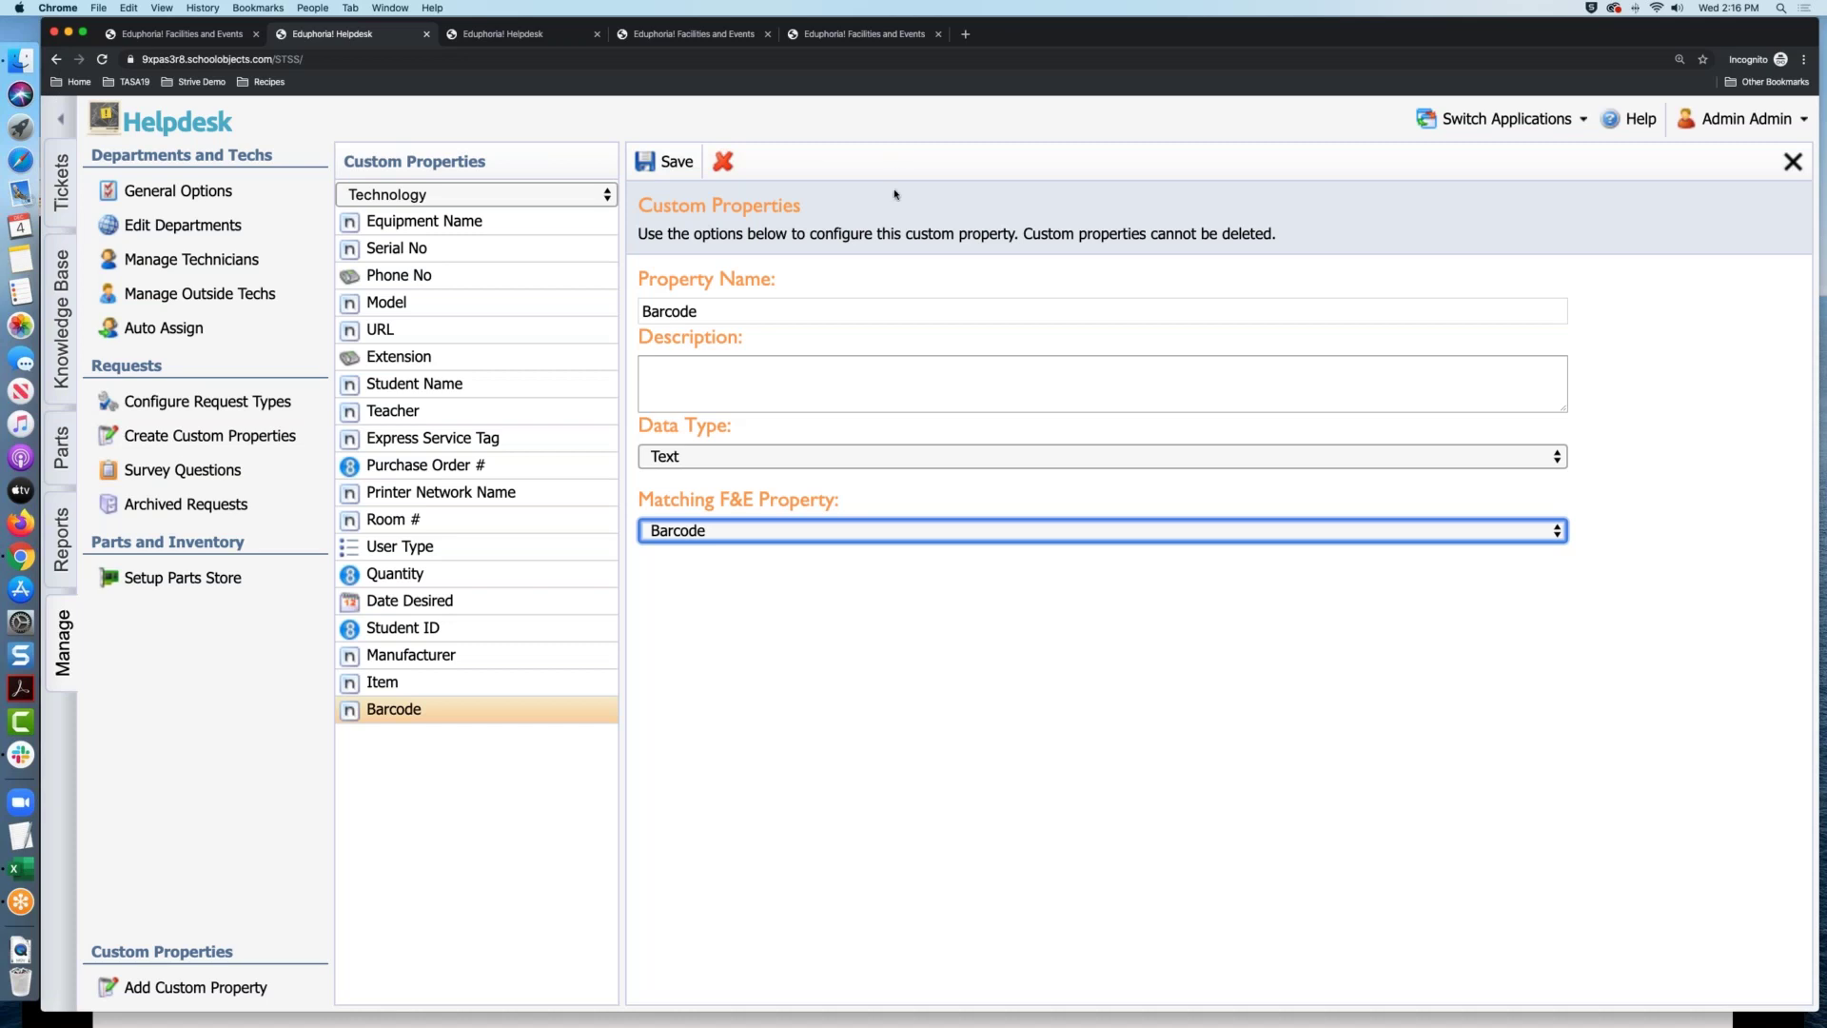
{"action": "left_click", "coordinate": [651, 164]}
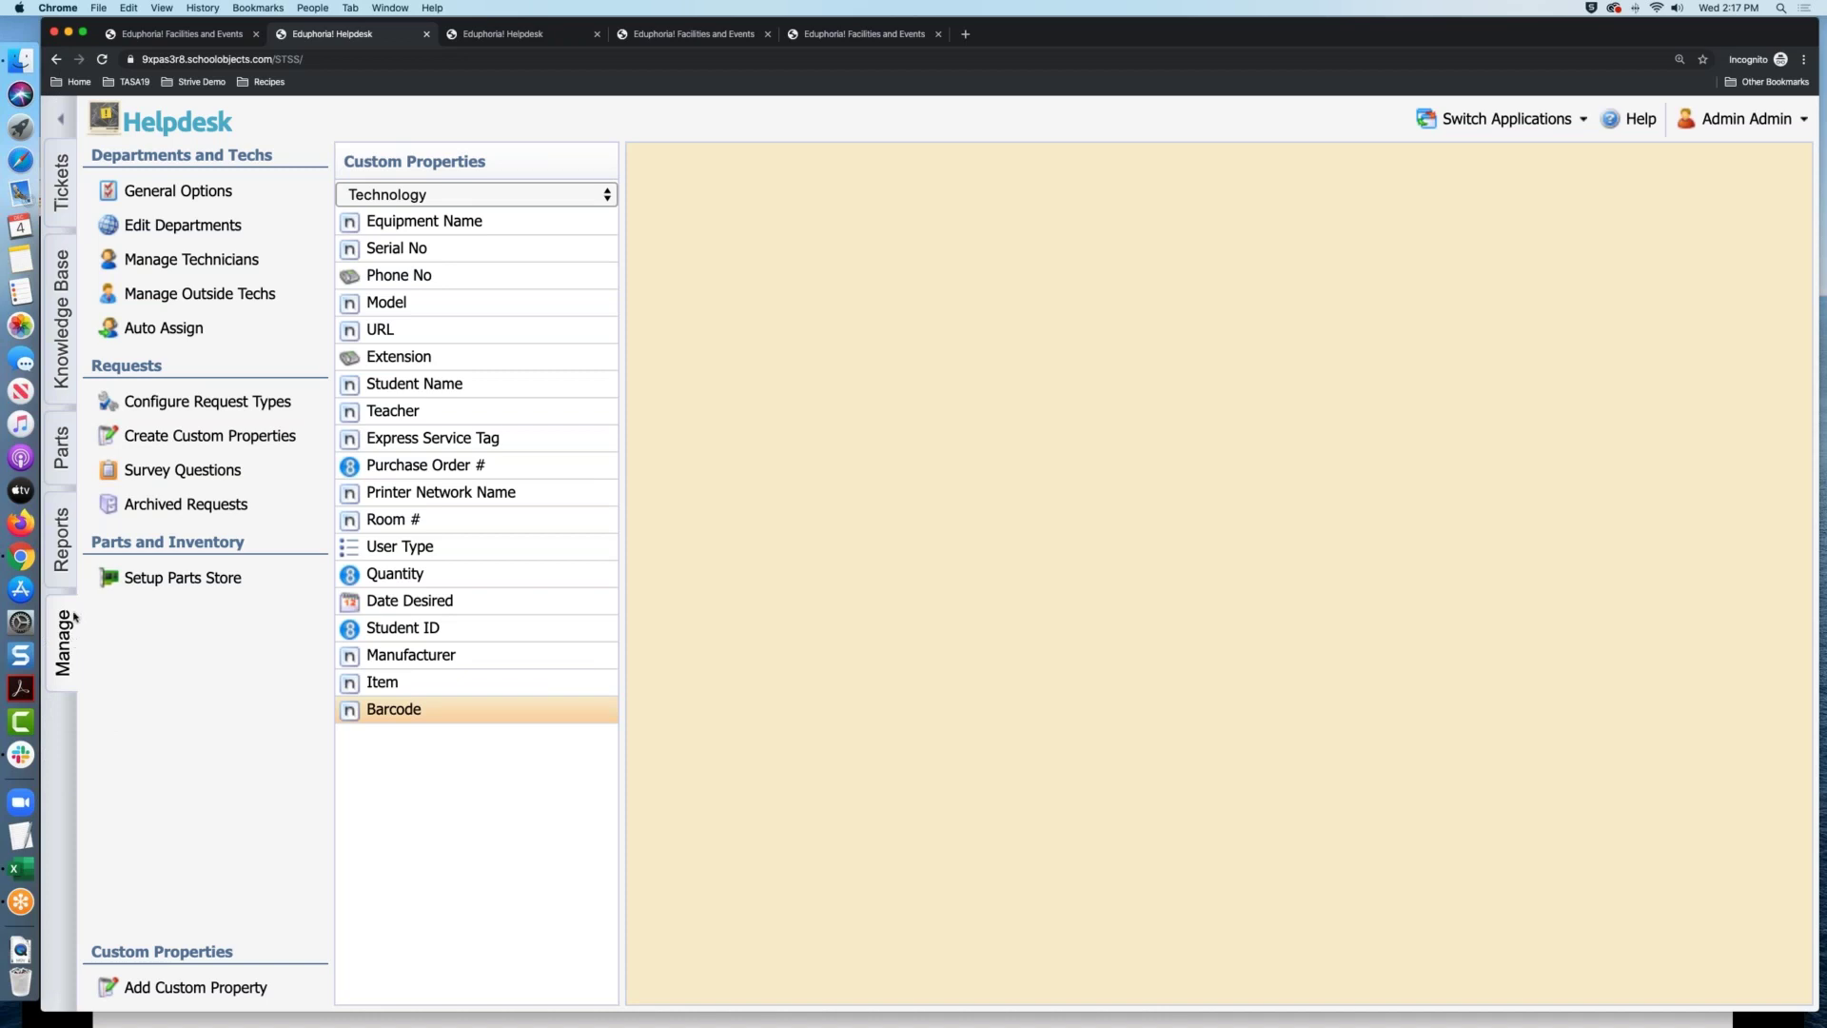
Show the Technology department's request types, Hardware through iPad
{"action": "left_click", "coordinate": [245, 407]}
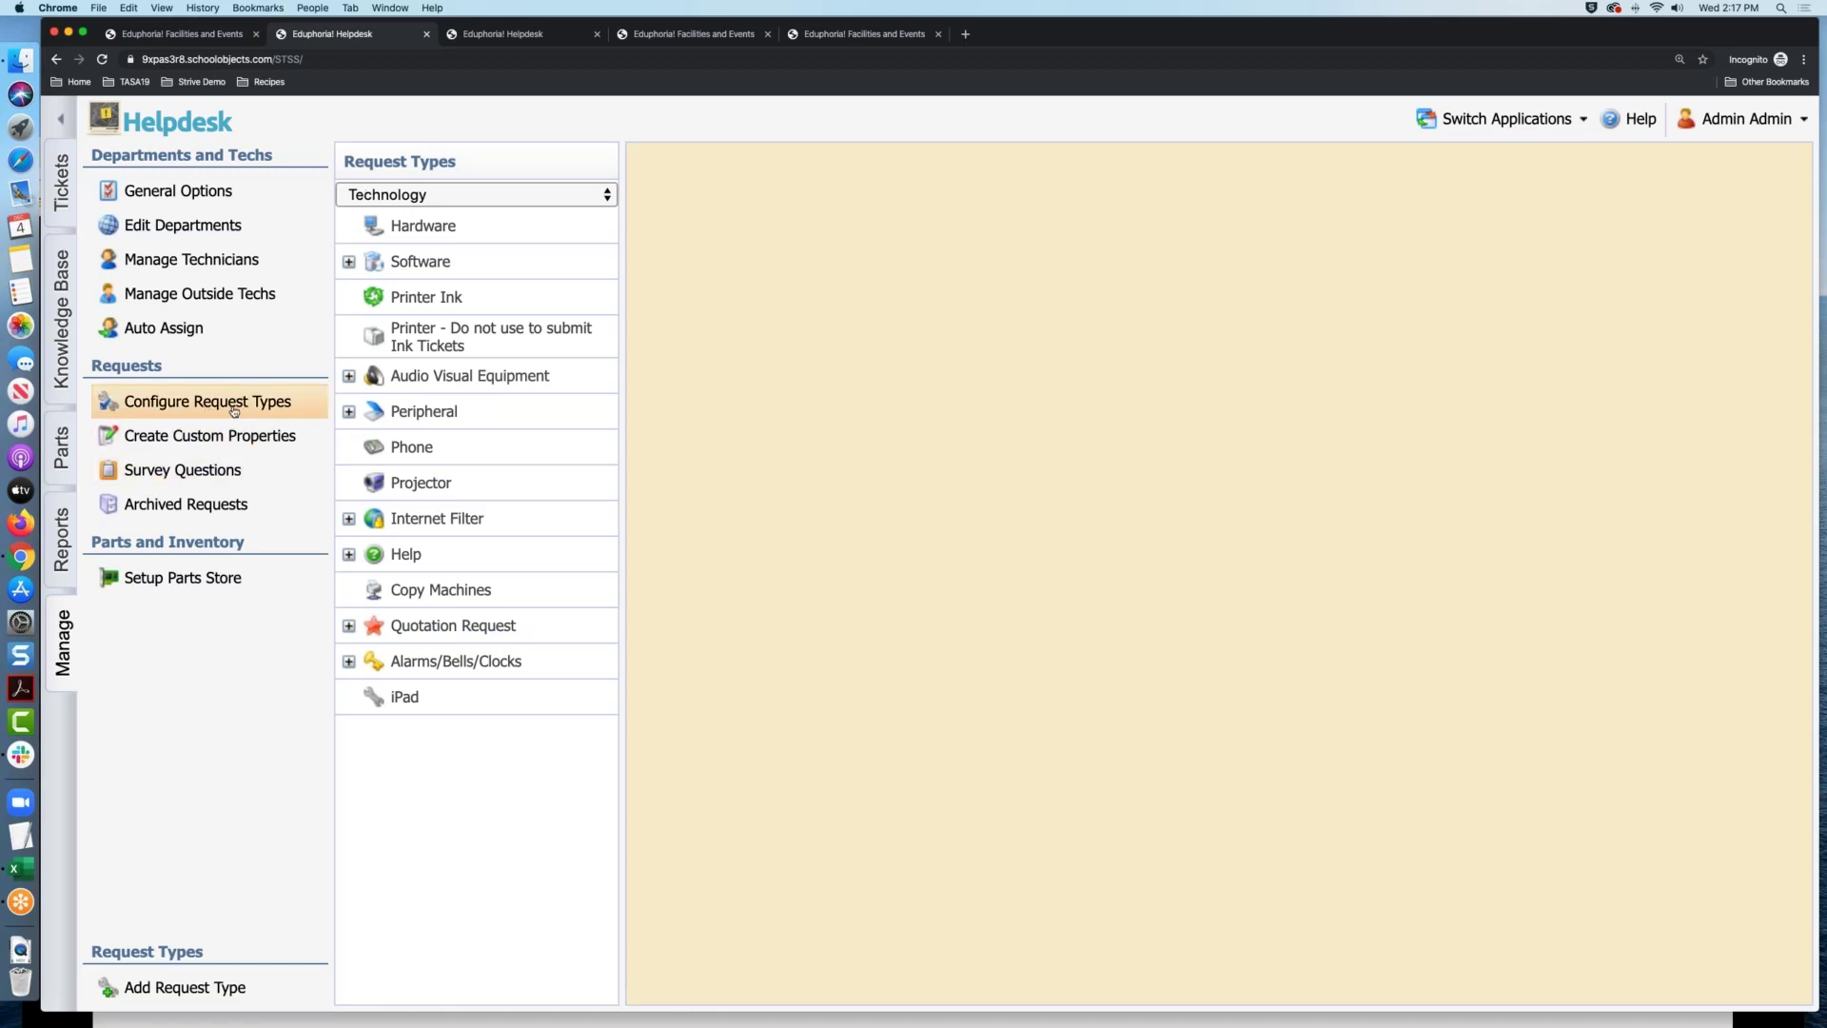
{"action": "left_click", "coordinate": [501, 194]}
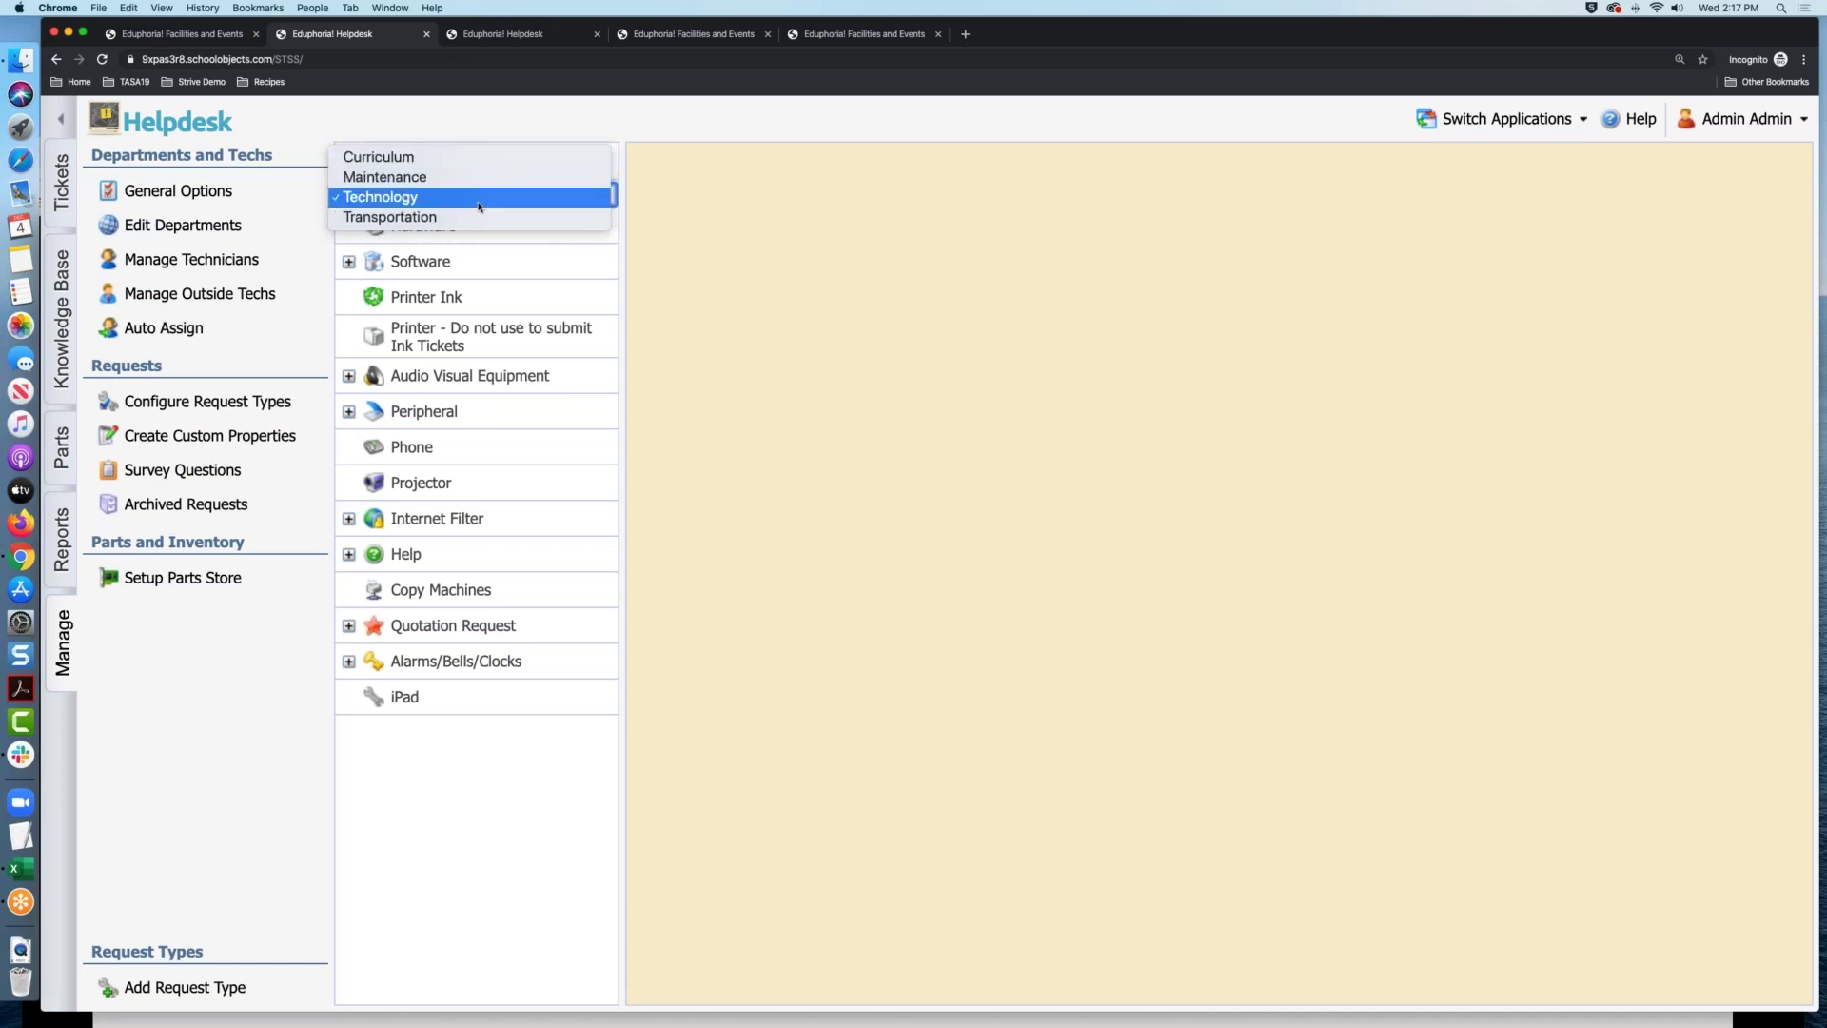
{"action": "left_click", "coordinate": [474, 200]}
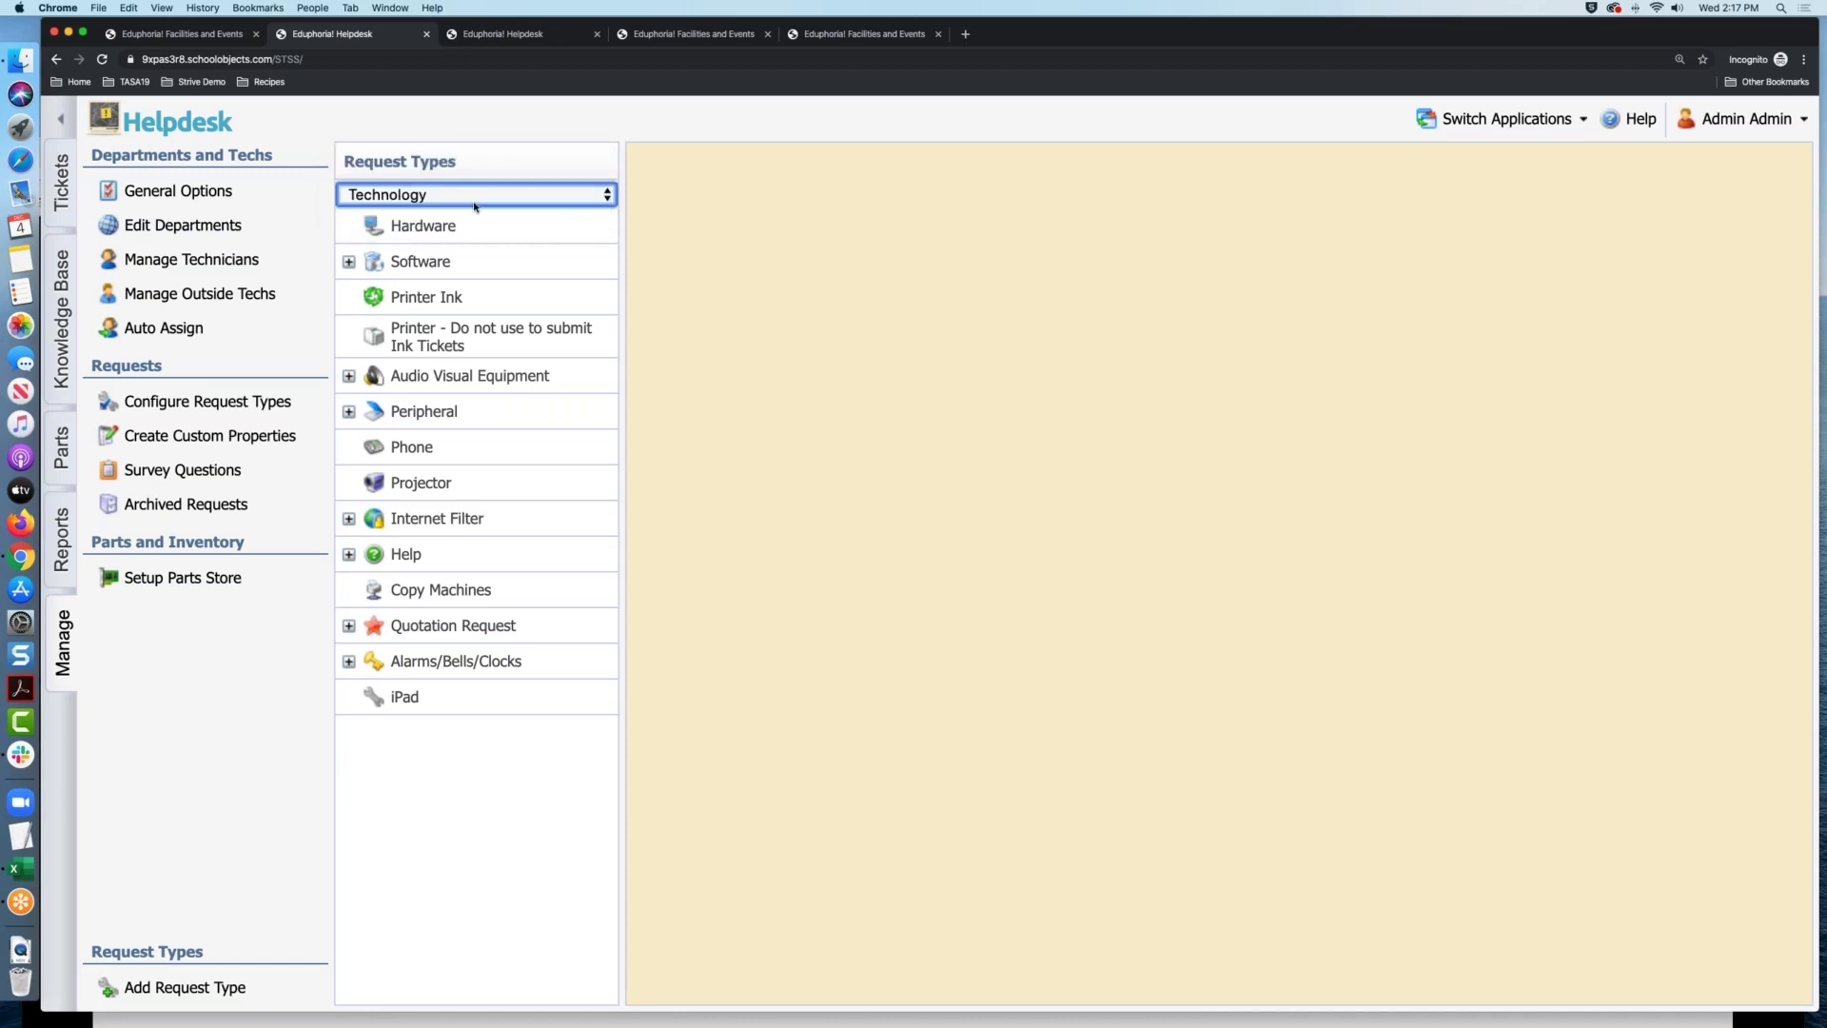
Show the Hardware request type's Additional Properties: Manufacturer required for requestors, Item optional
{"action": "left_click", "coordinate": [469, 233]}
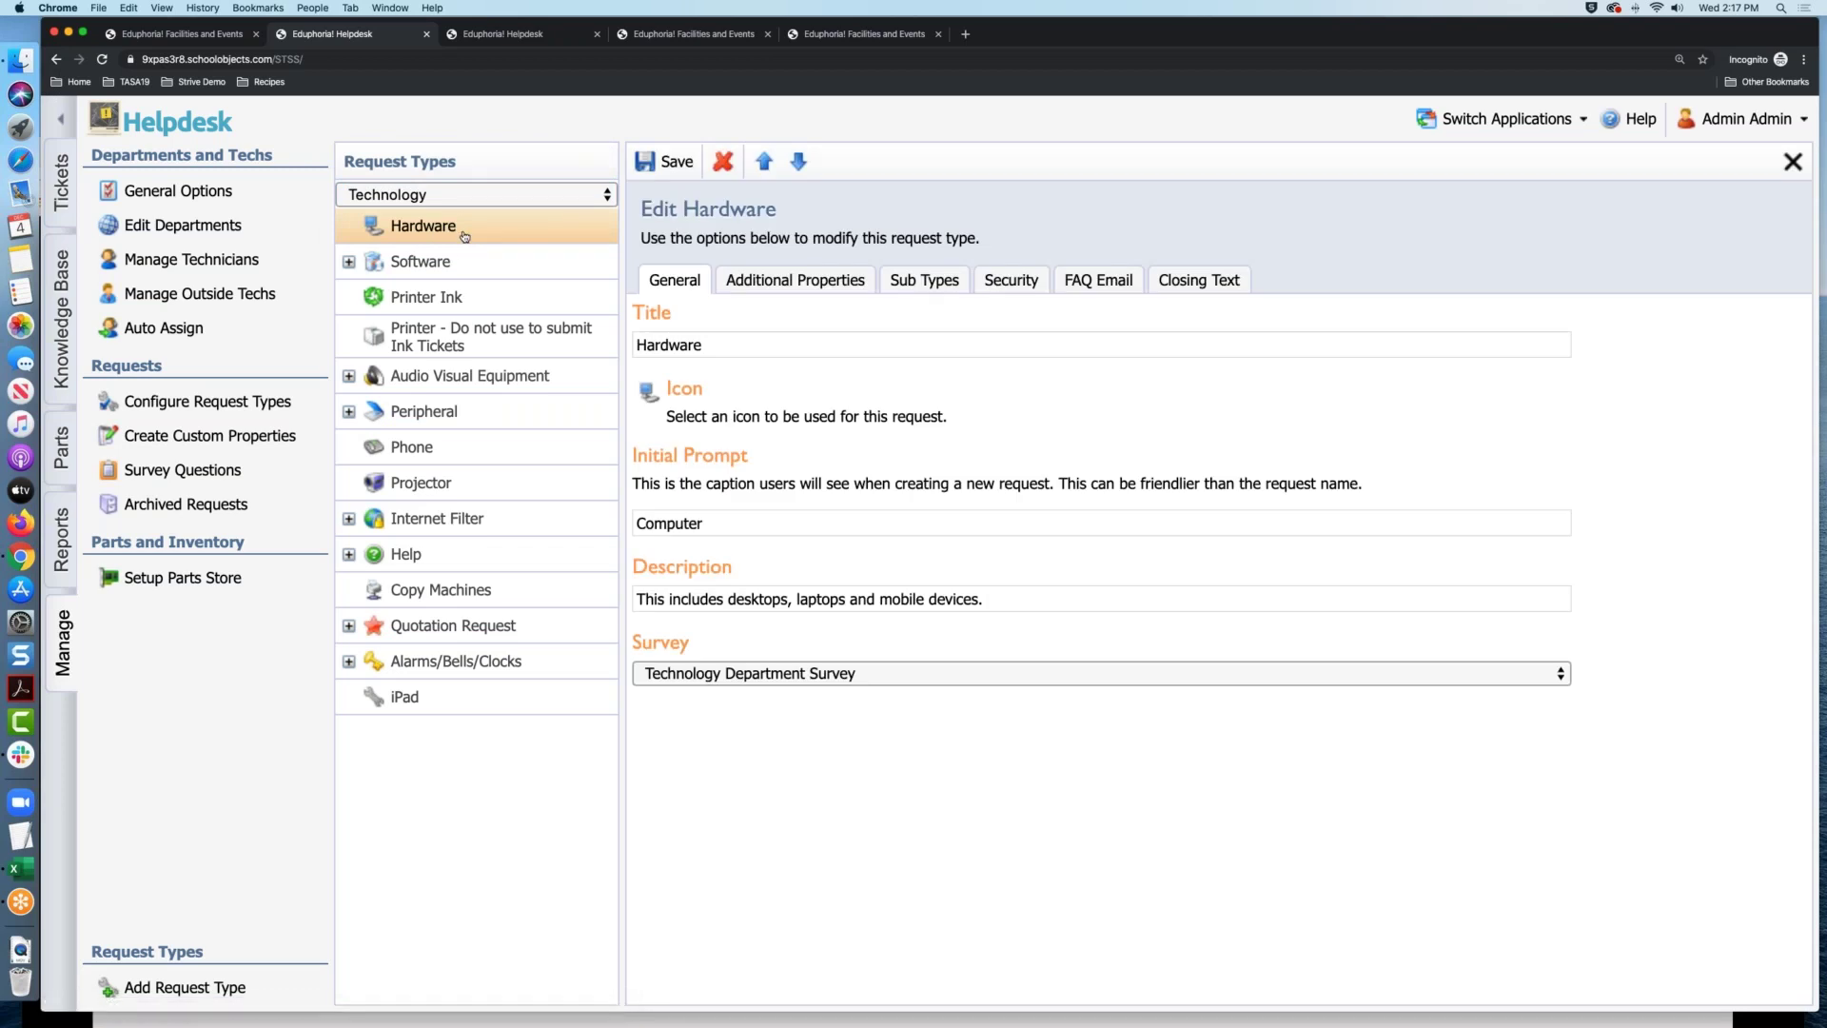
{"action": "left_click", "coordinate": [824, 287]}
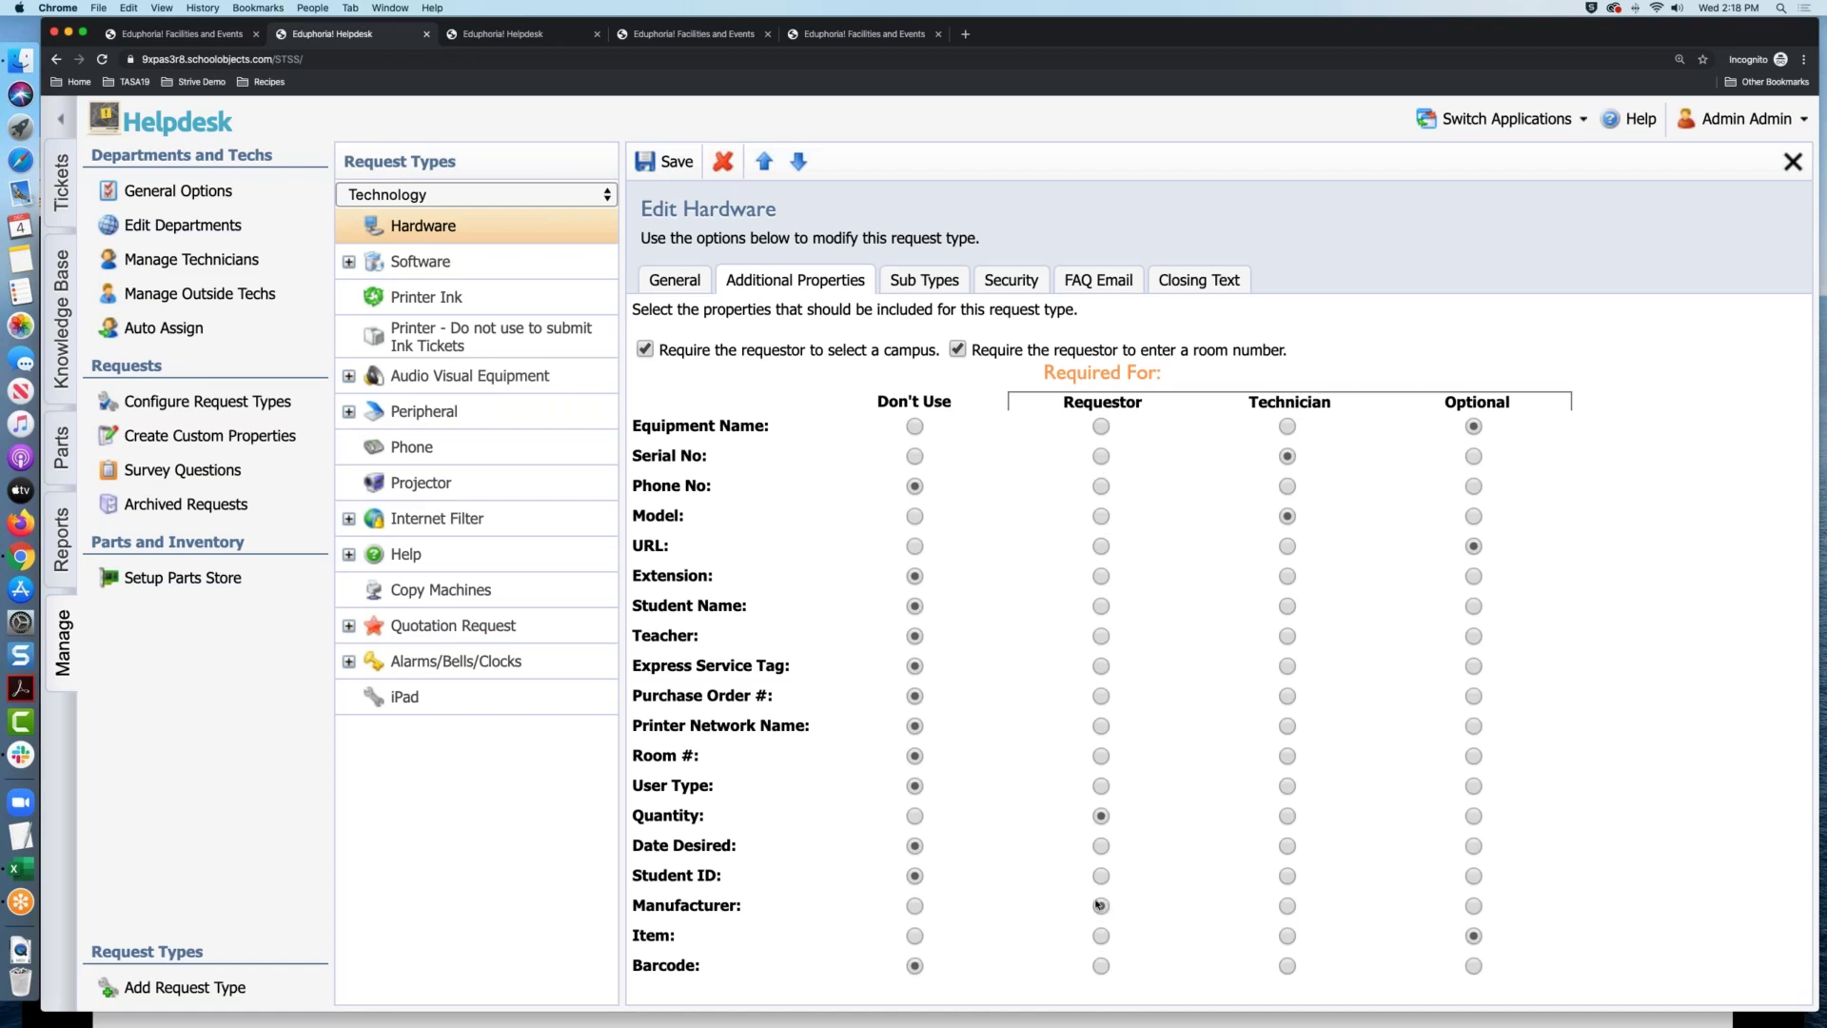
Set Manufacturer and Barcode to Technician-required for Hardware requests and save the request type
{"action": "left_click", "coordinate": [1292, 904]}
{"action": "left_click", "coordinate": [1288, 966]}
{"action": "left_click", "coordinate": [664, 162]}
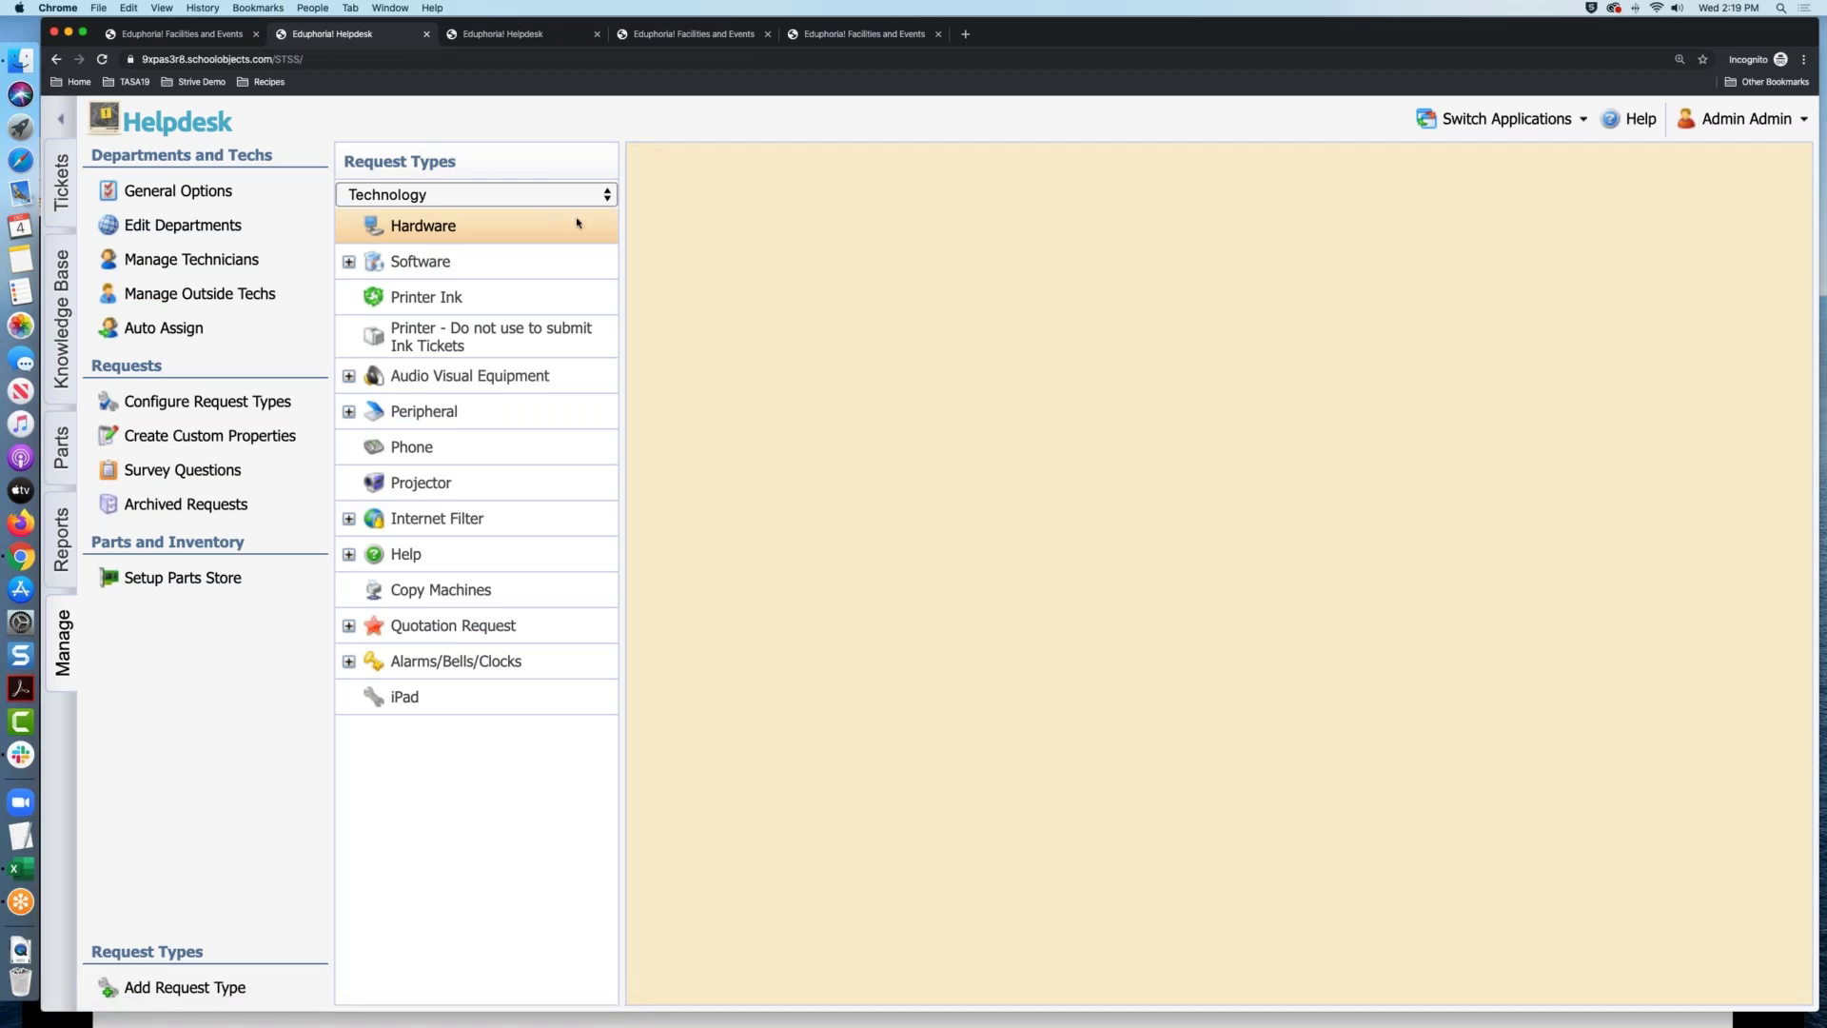
Show the Software request type's Additional Properties, where every property is unused
{"action": "left_click", "coordinate": [489, 259]}
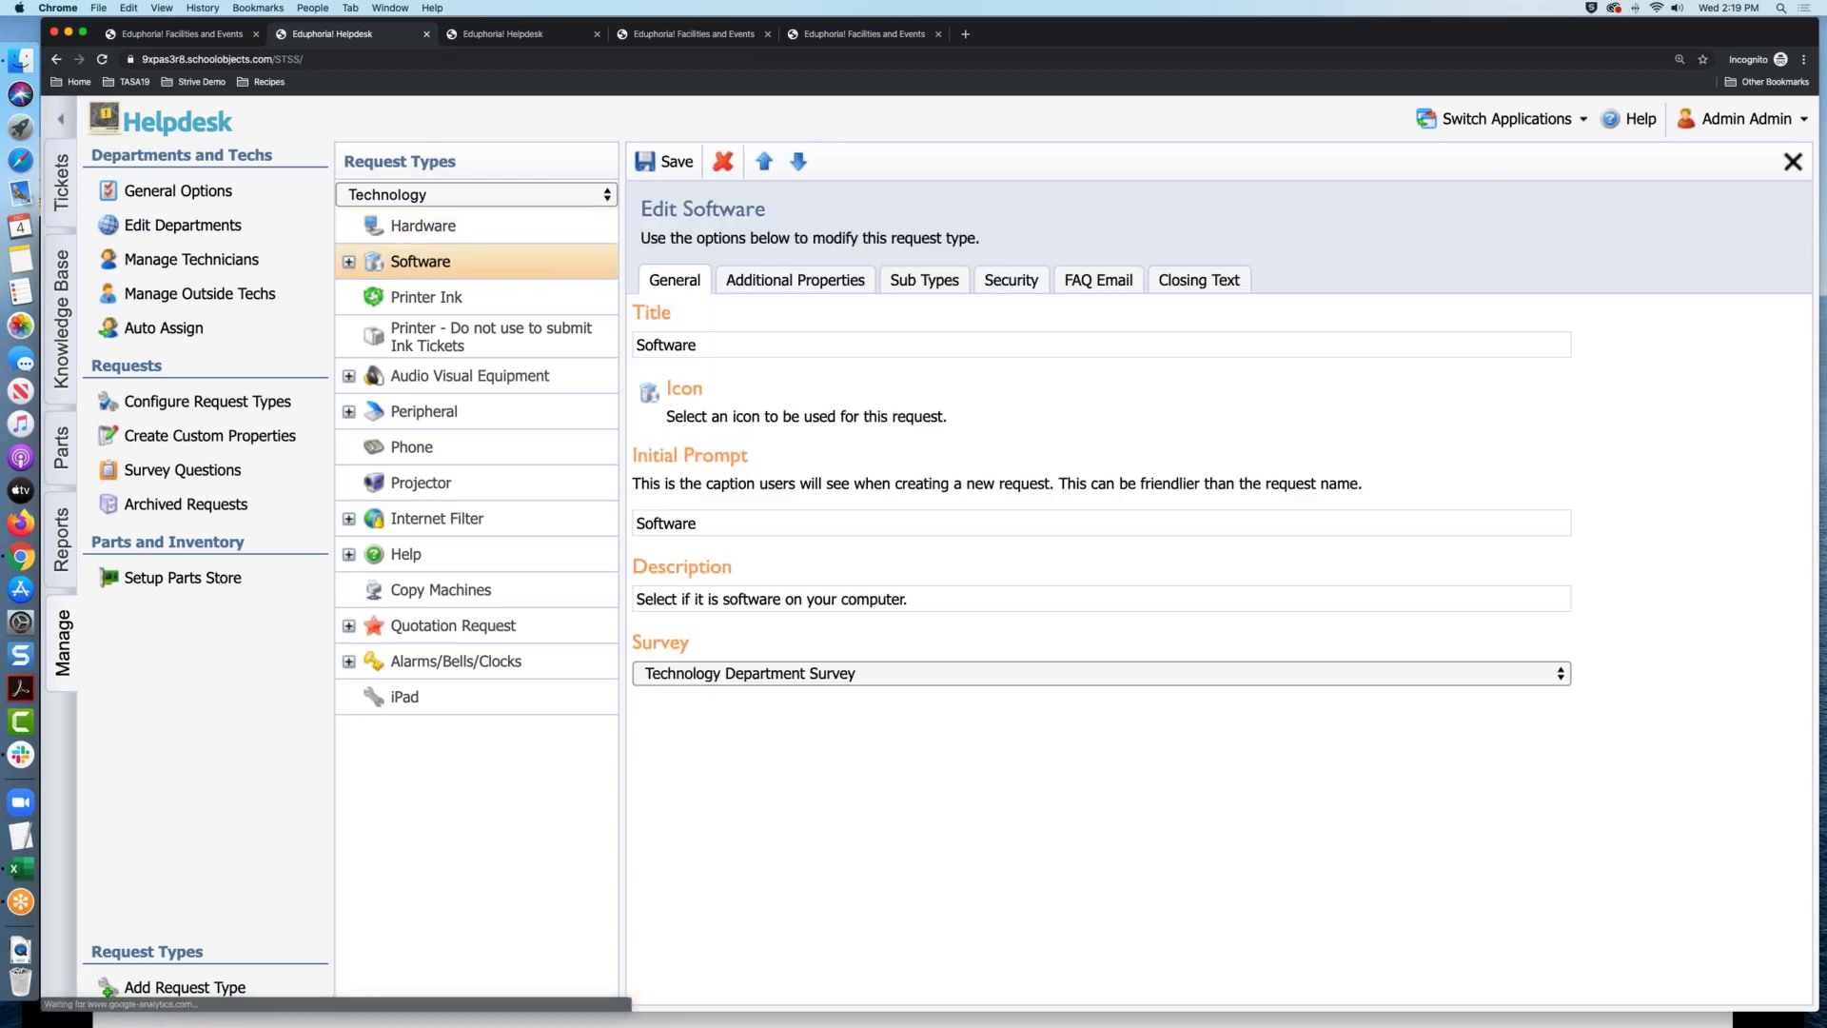
{"action": "left_click", "coordinate": [822, 283]}
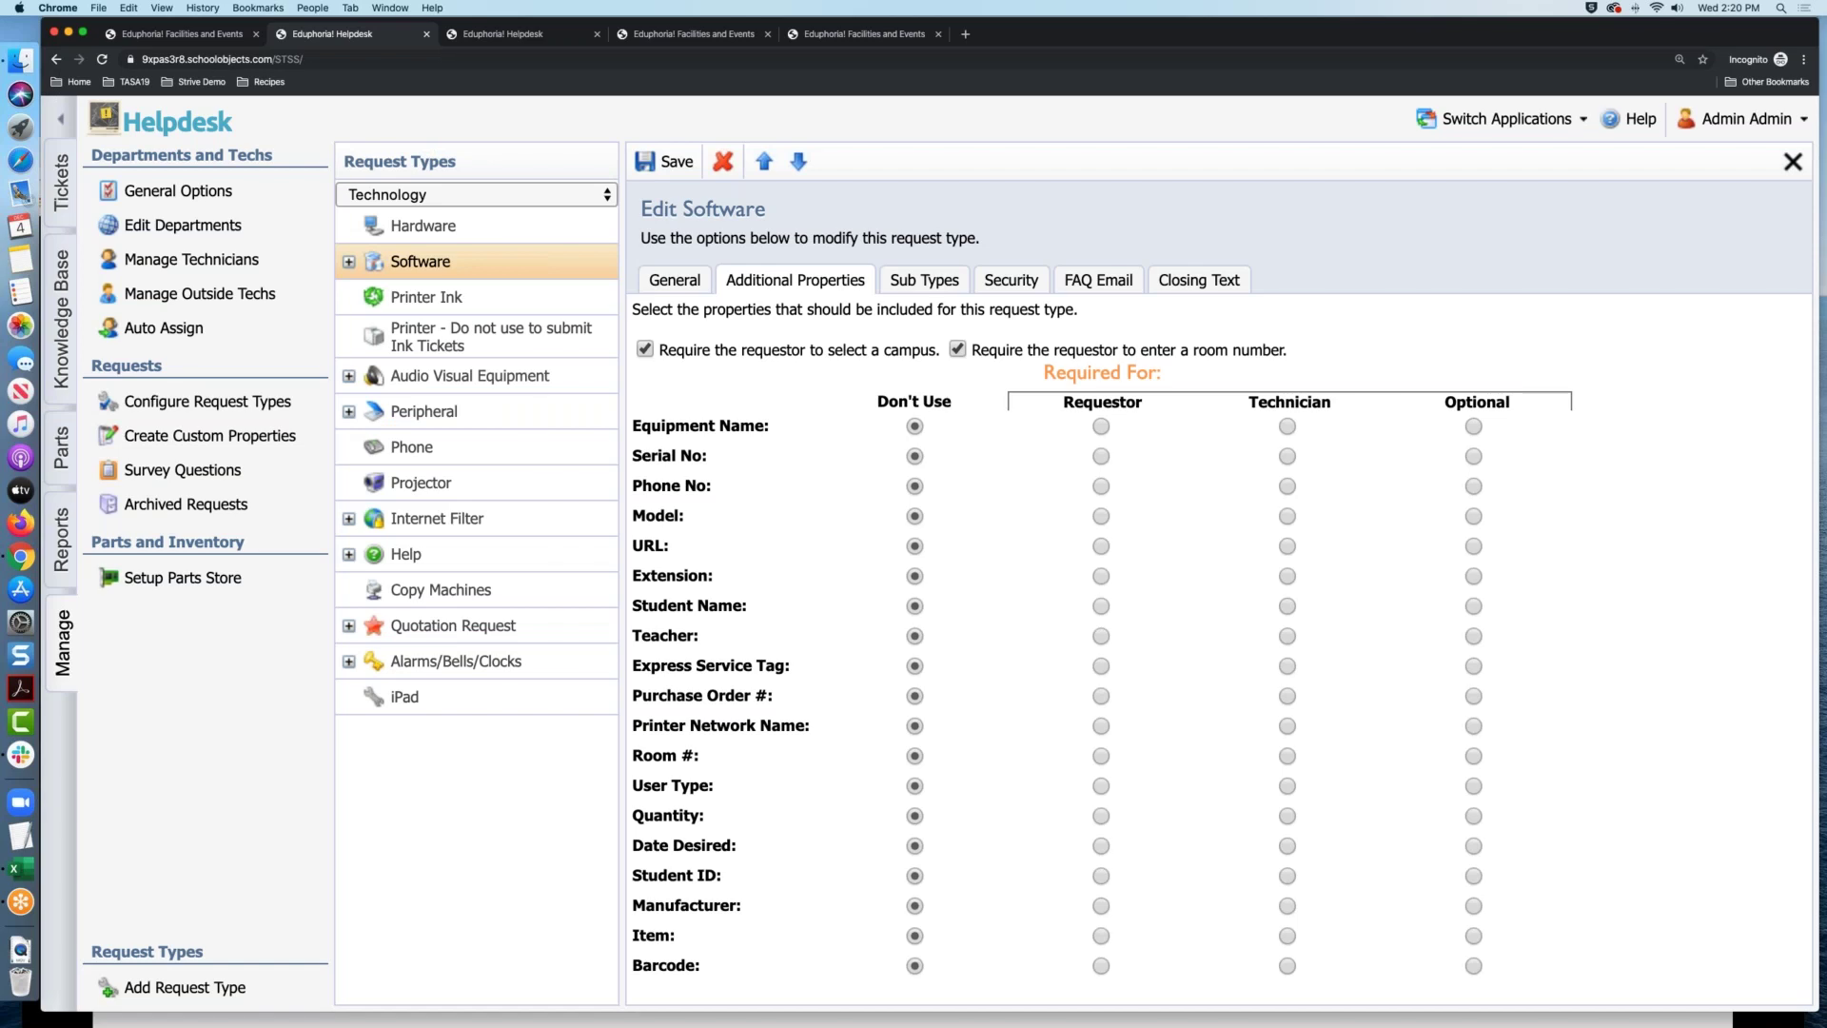
{"action": "left_click", "coordinate": [657, 35]}
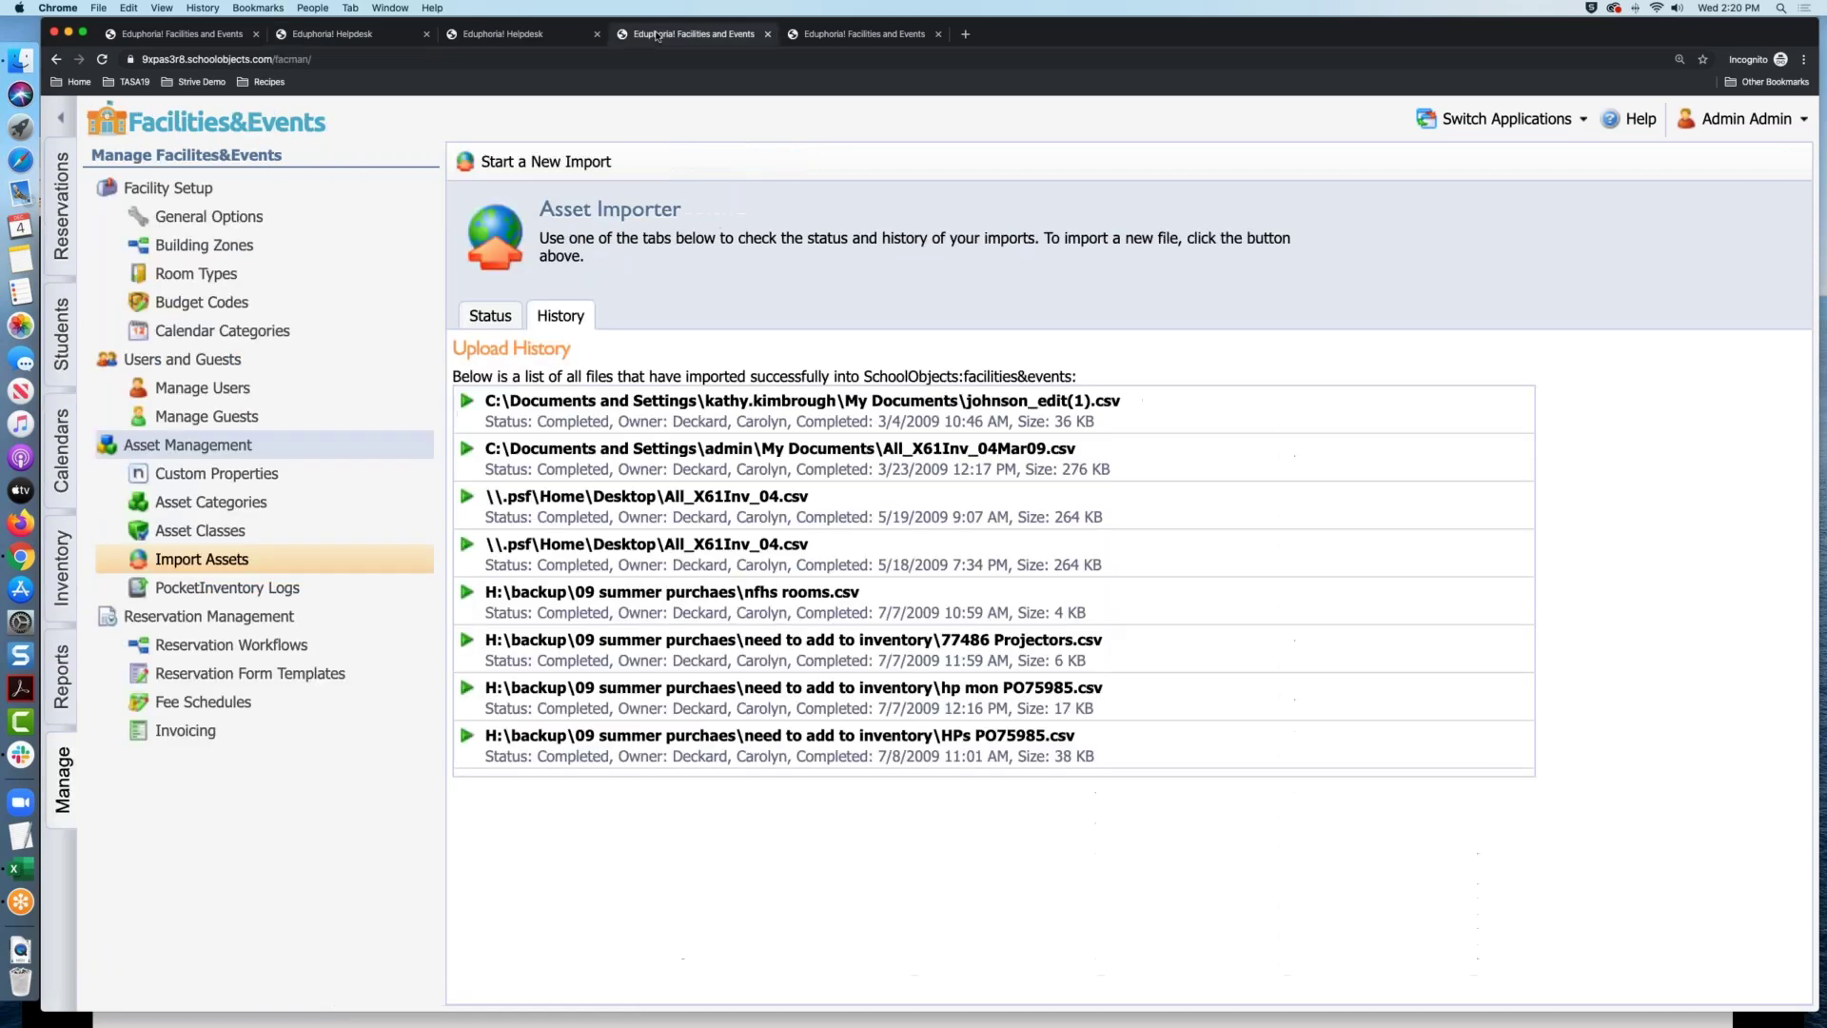
Show the Inventory assets for room 115 at Purple Middle School
{"action": "left_click", "coordinate": [224, 38]}
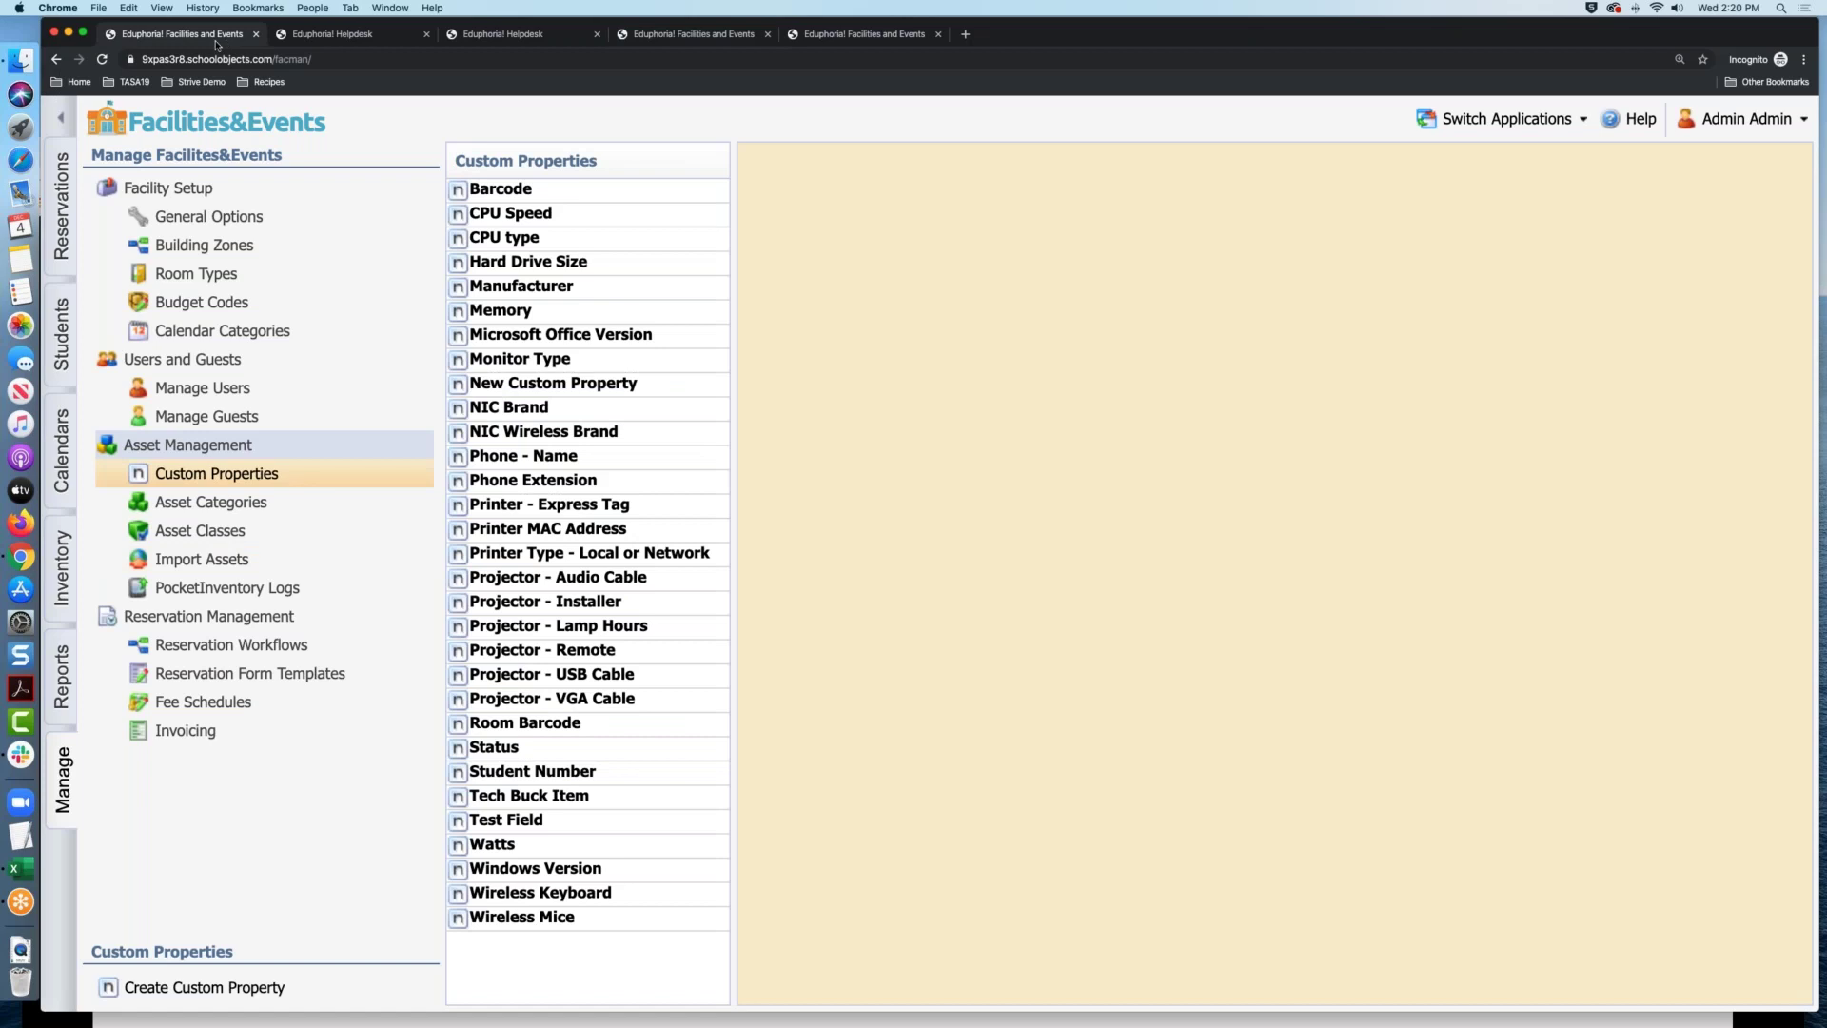
{"action": "left_click", "coordinate": [63, 550]}
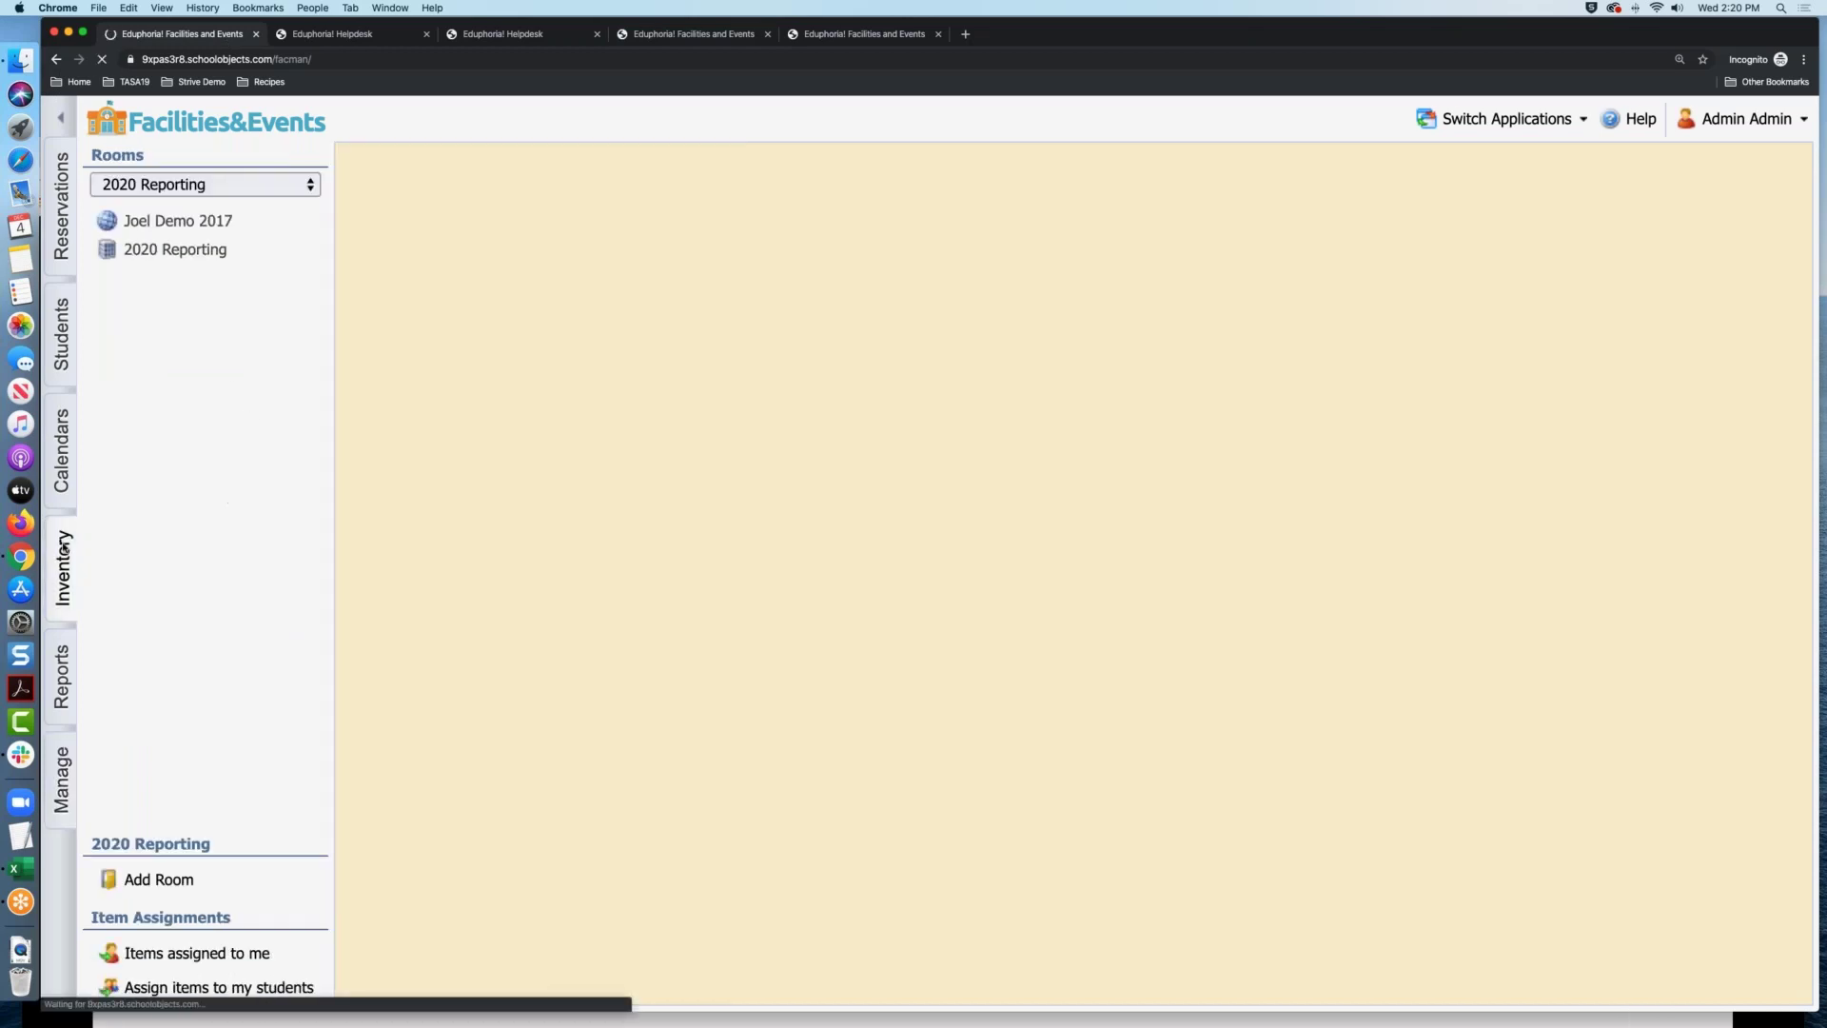
{"action": "left_click", "coordinate": [269, 186]}
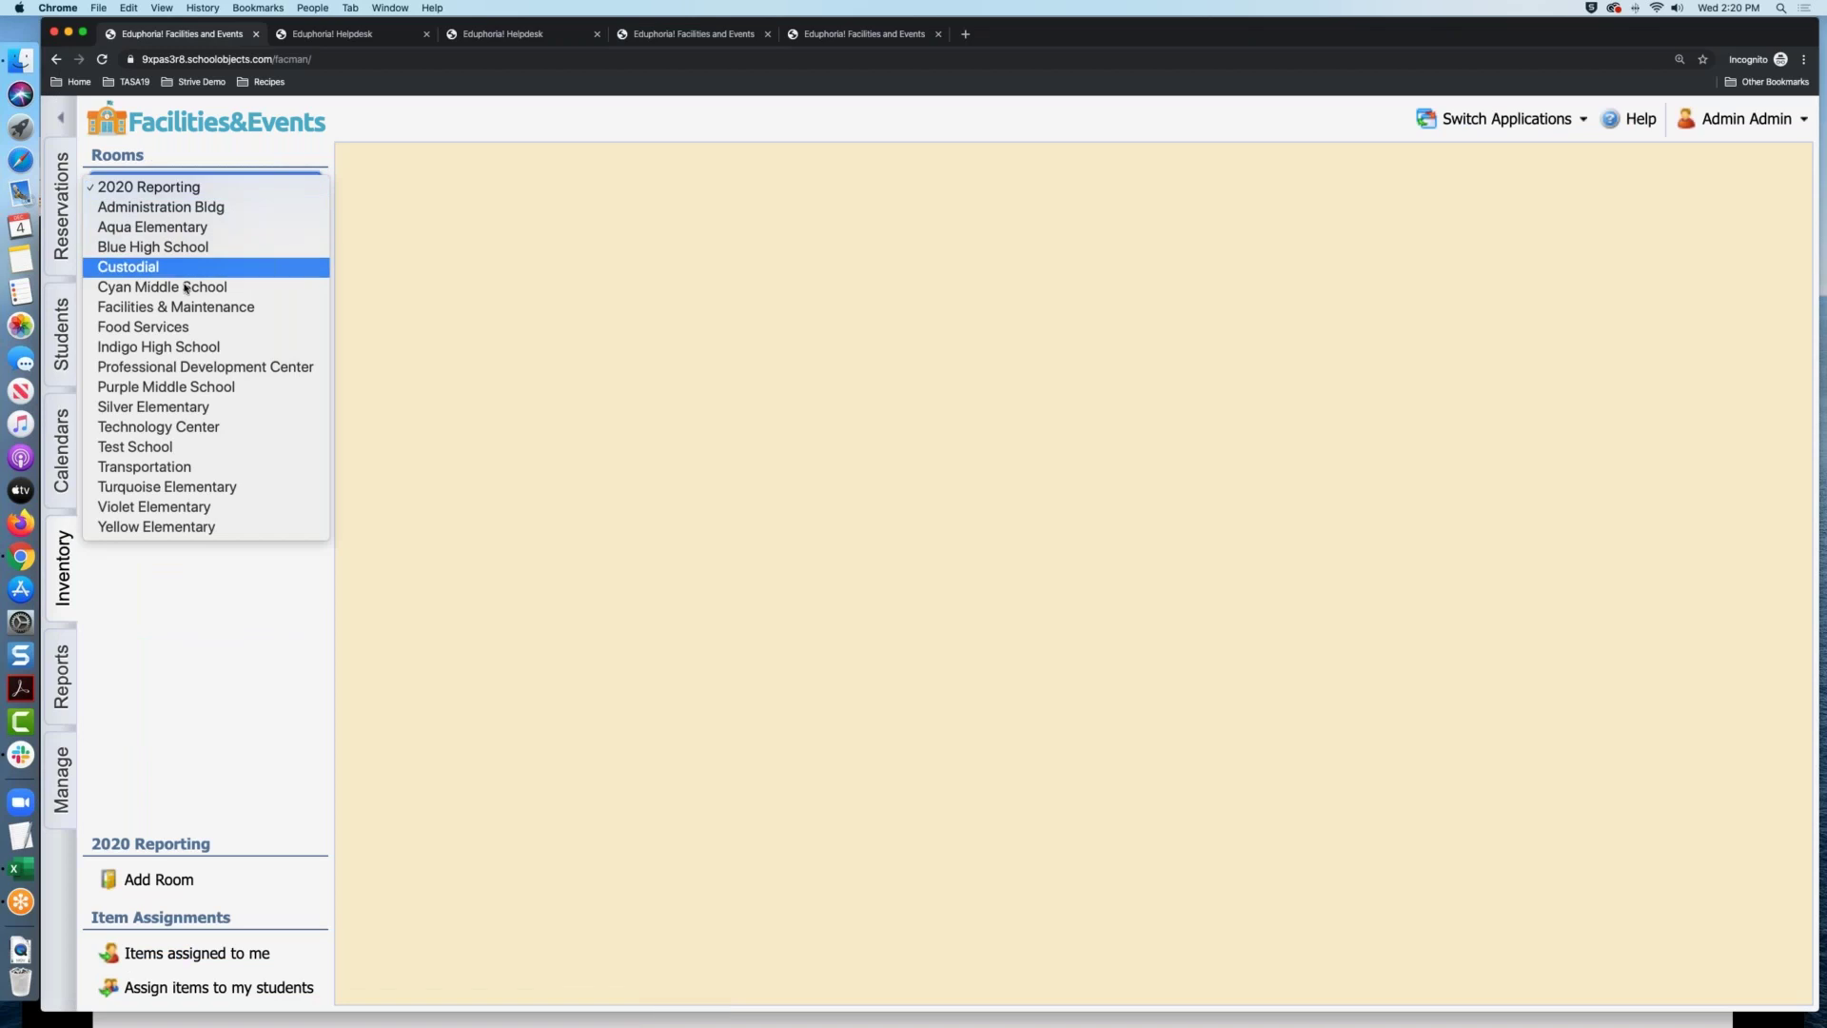
{"action": "left_click", "coordinate": [168, 390]}
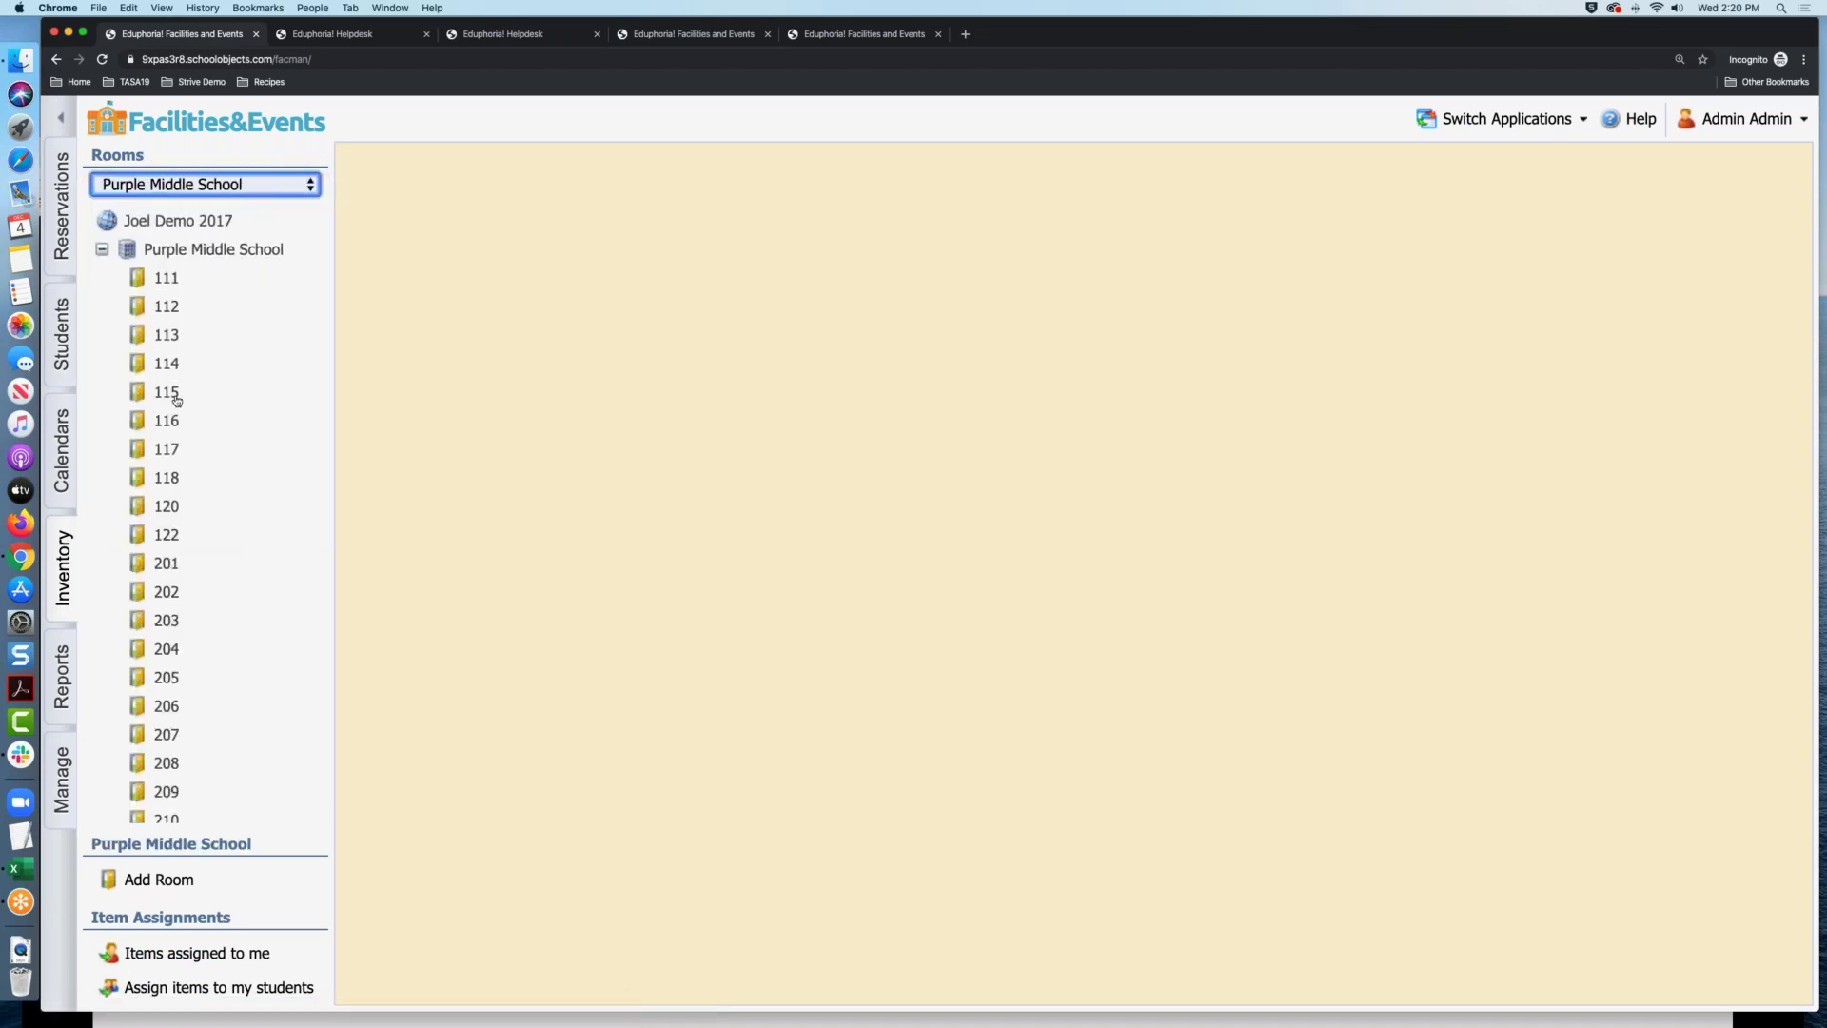
{"action": "left_click", "coordinate": [176, 395]}
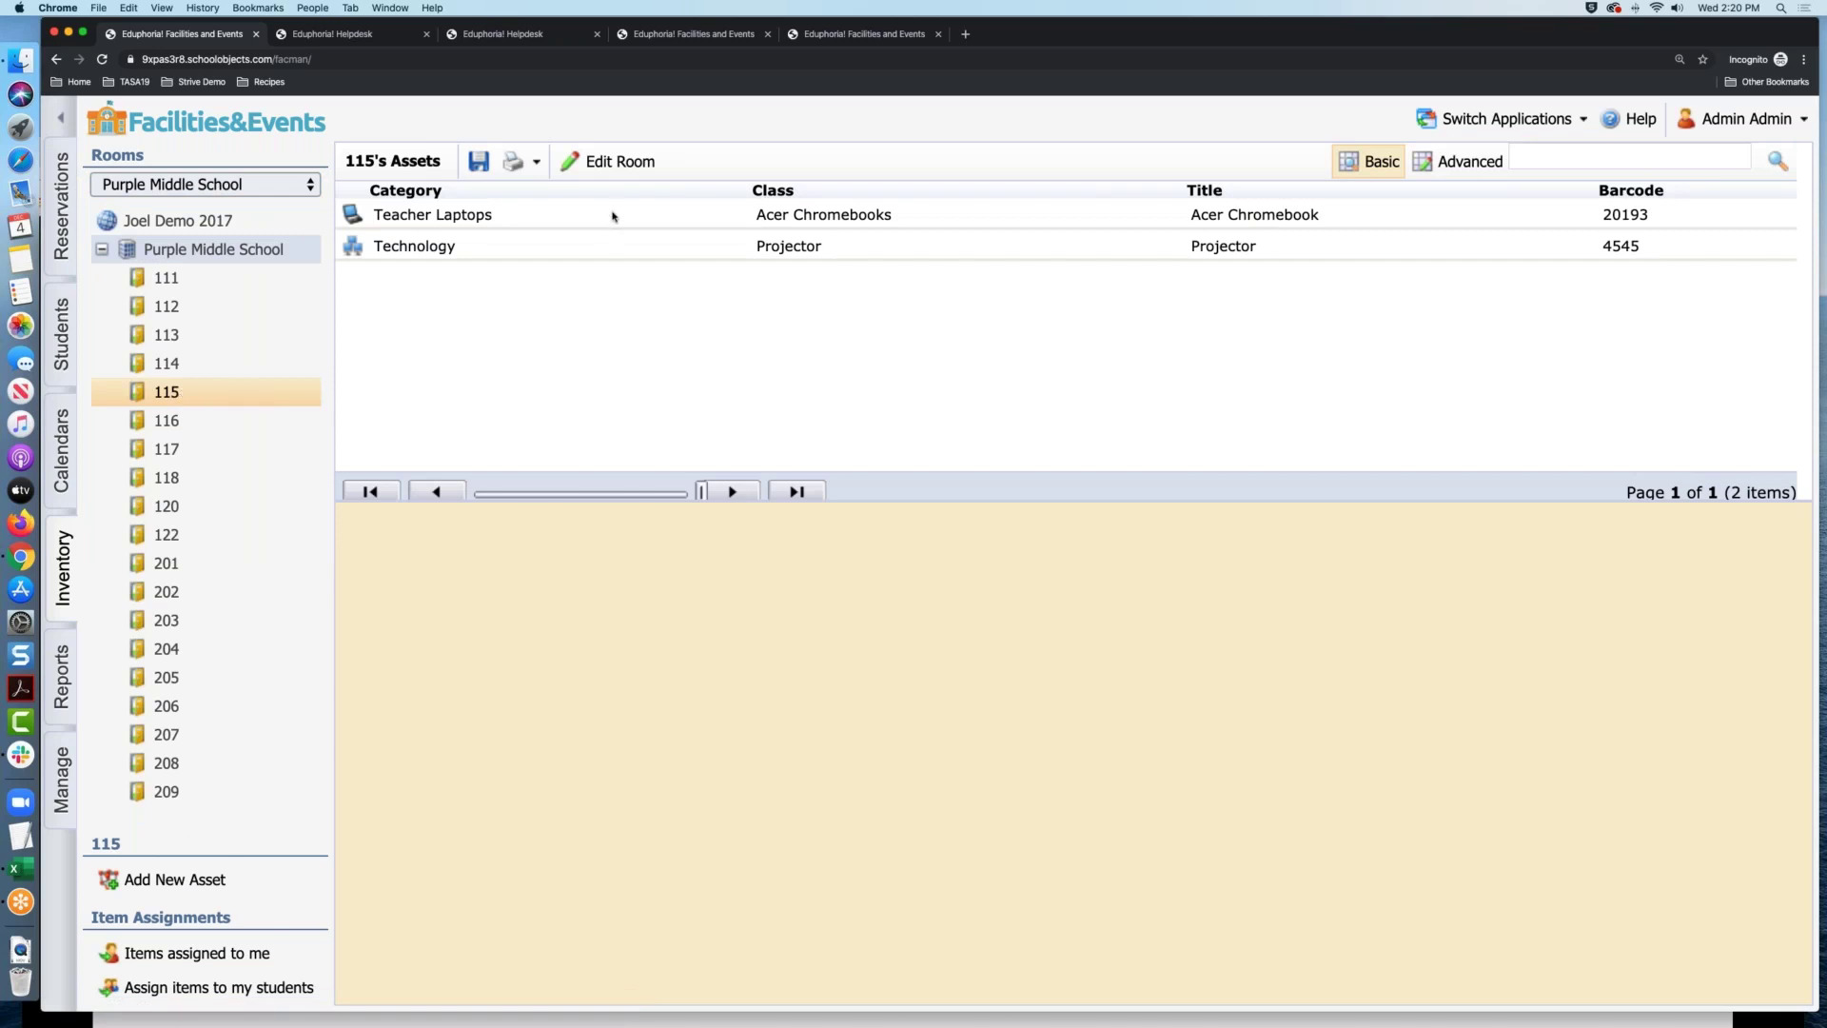
Review the Acer Chromebook's Finance, Additional Properties and Reservations & Assignments tabs
{"action": "left_click", "coordinate": [614, 216]}
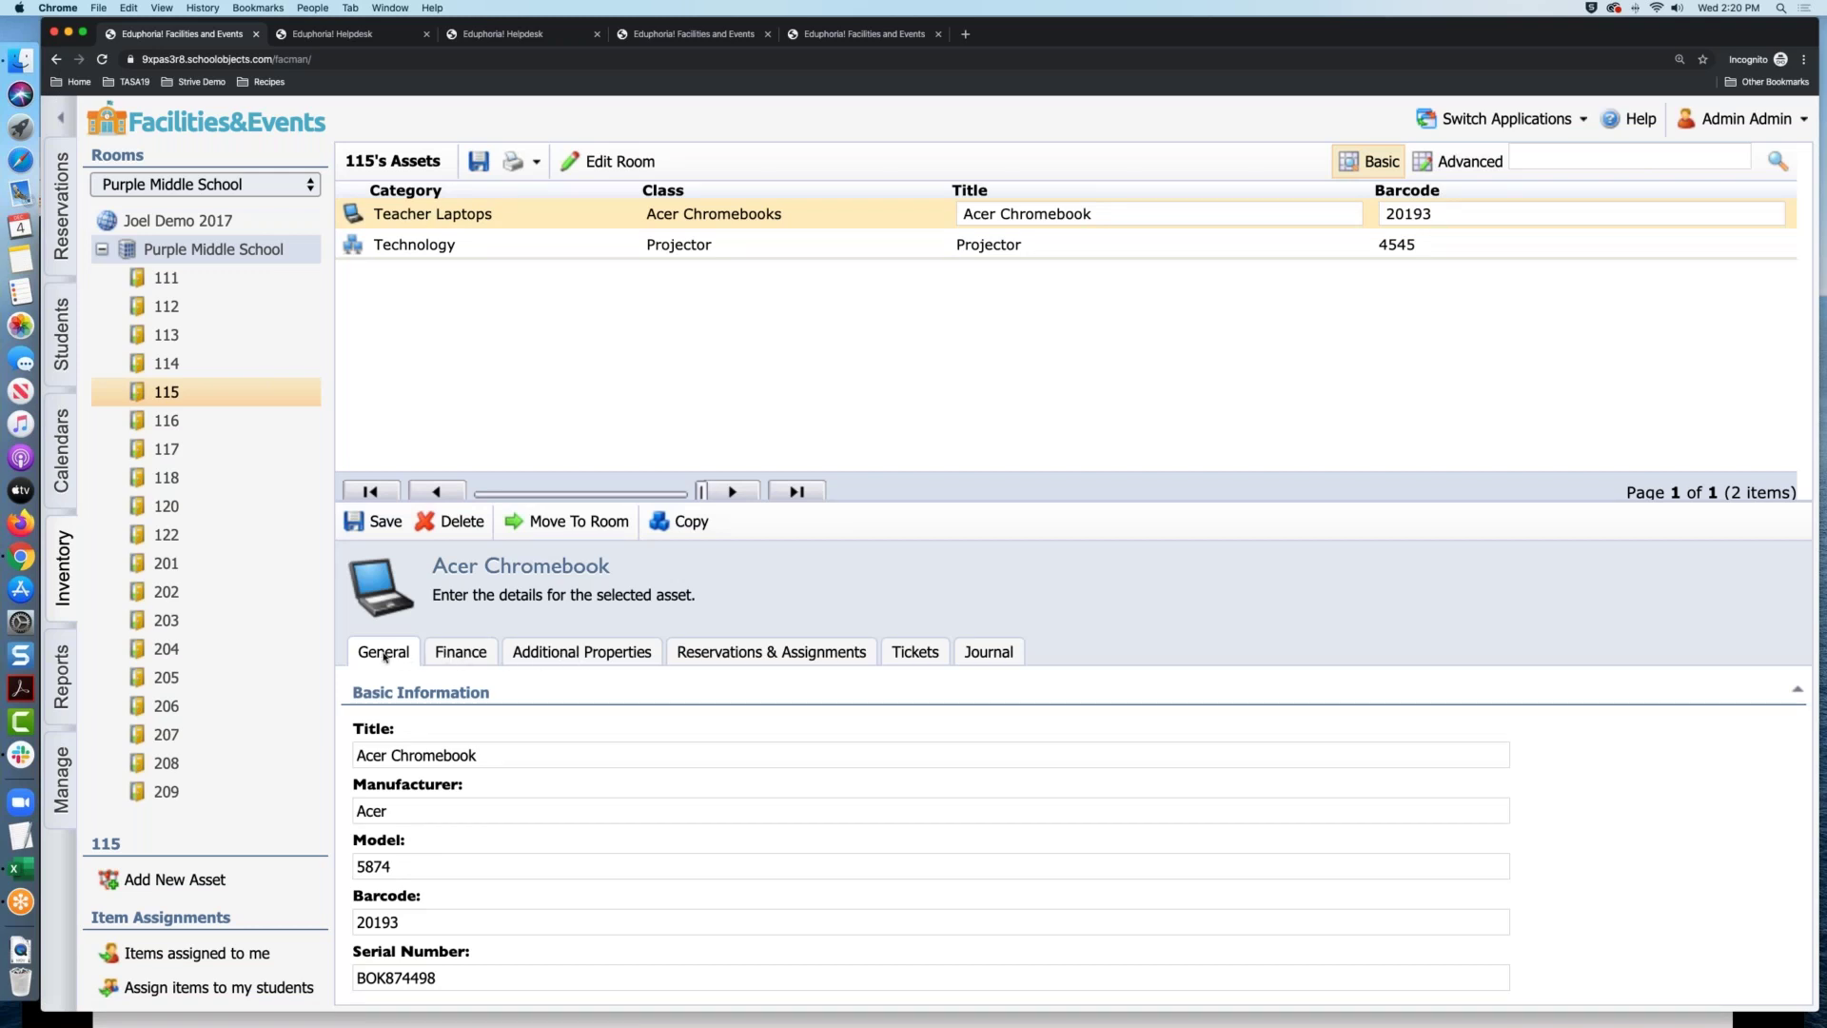
{"action": "left_click", "coordinate": [456, 657]}
{"action": "left_click", "coordinate": [558, 654]}
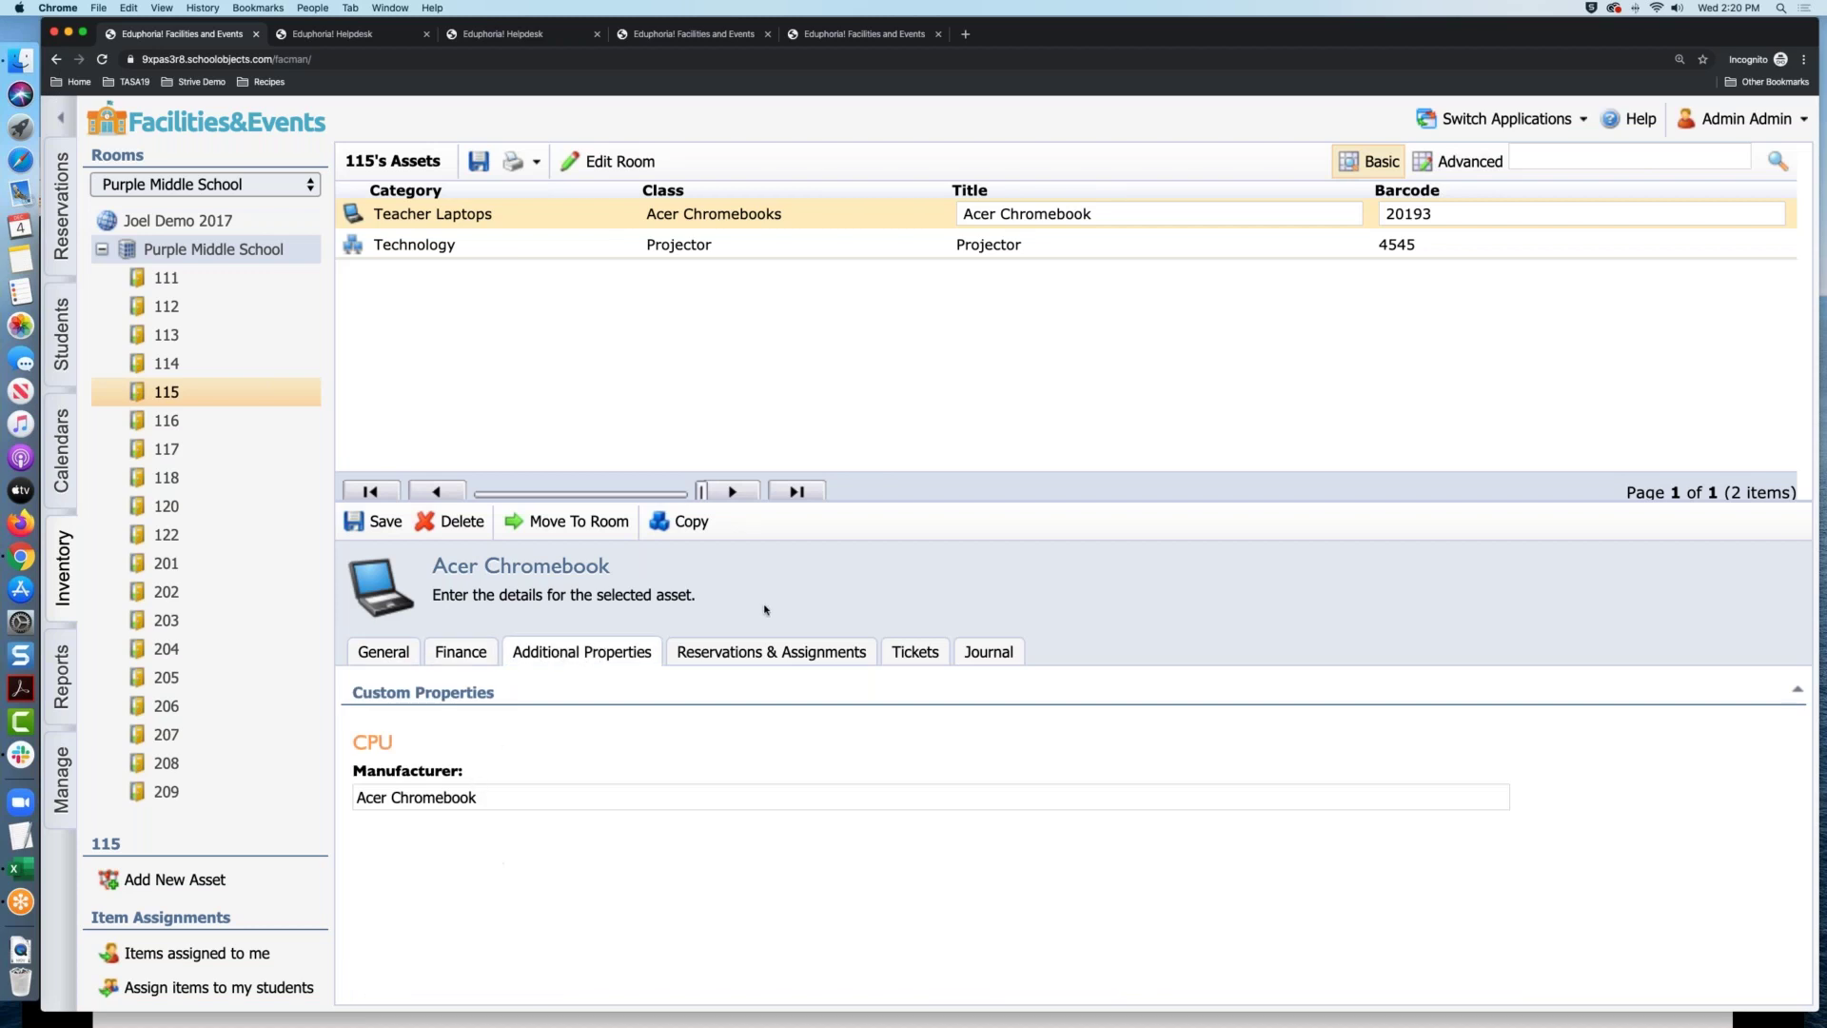
{"action": "left_click", "coordinate": [747, 655]}
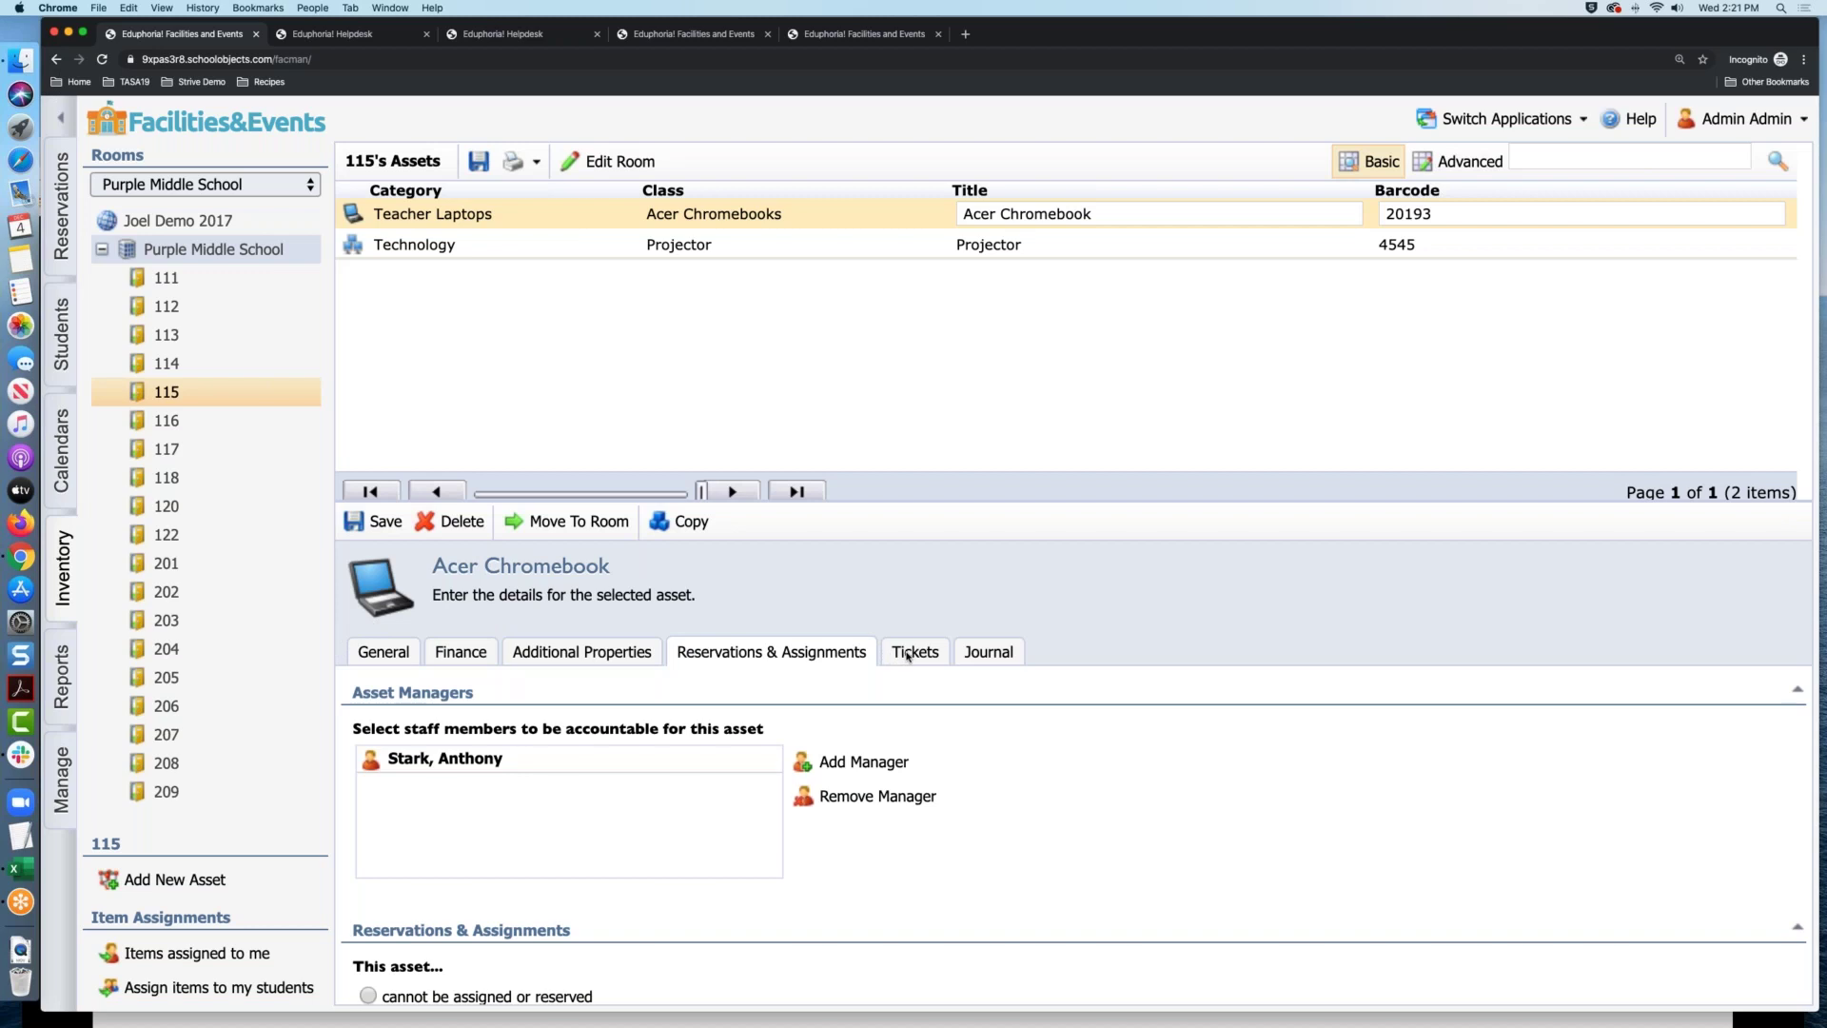
Check the Acer Chromebook's Tickets tab to confirm no tickets are logged
{"action": "left_click", "coordinate": [906, 655]}
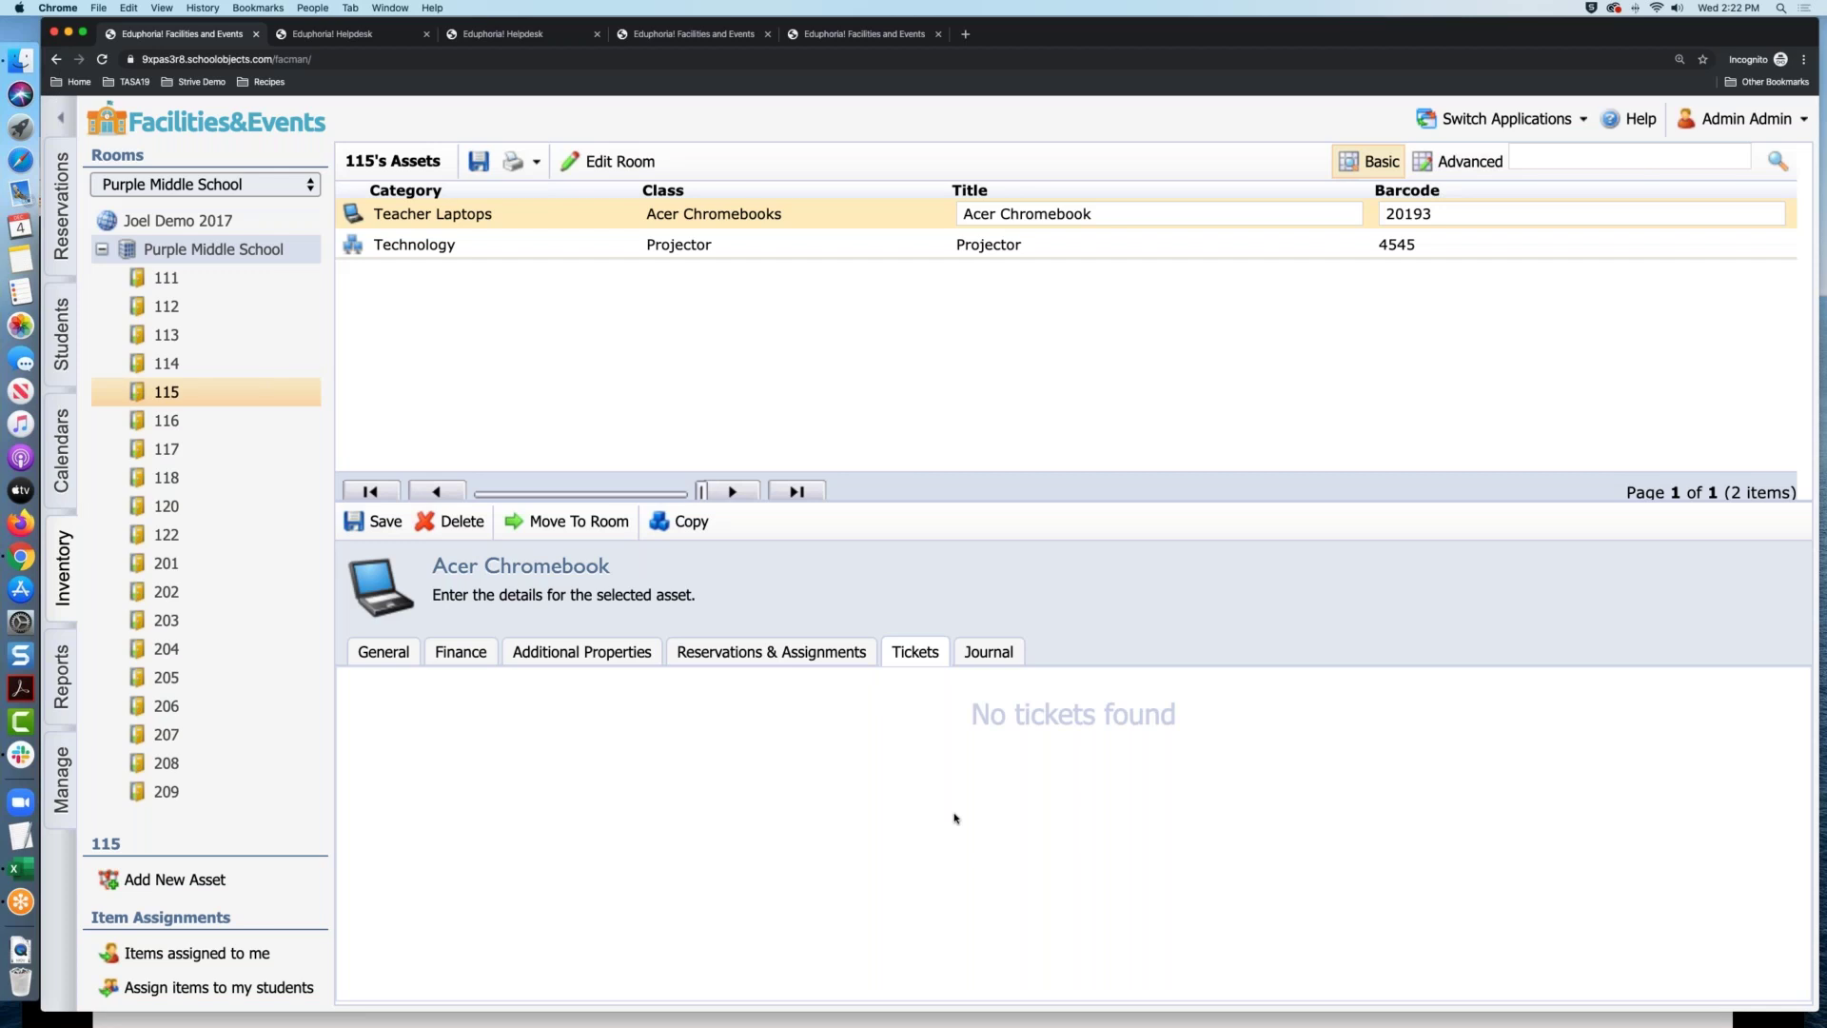
Open the Asset Export report from Inventory Reports in the Reports area
{"action": "left_click", "coordinate": [62, 668]}
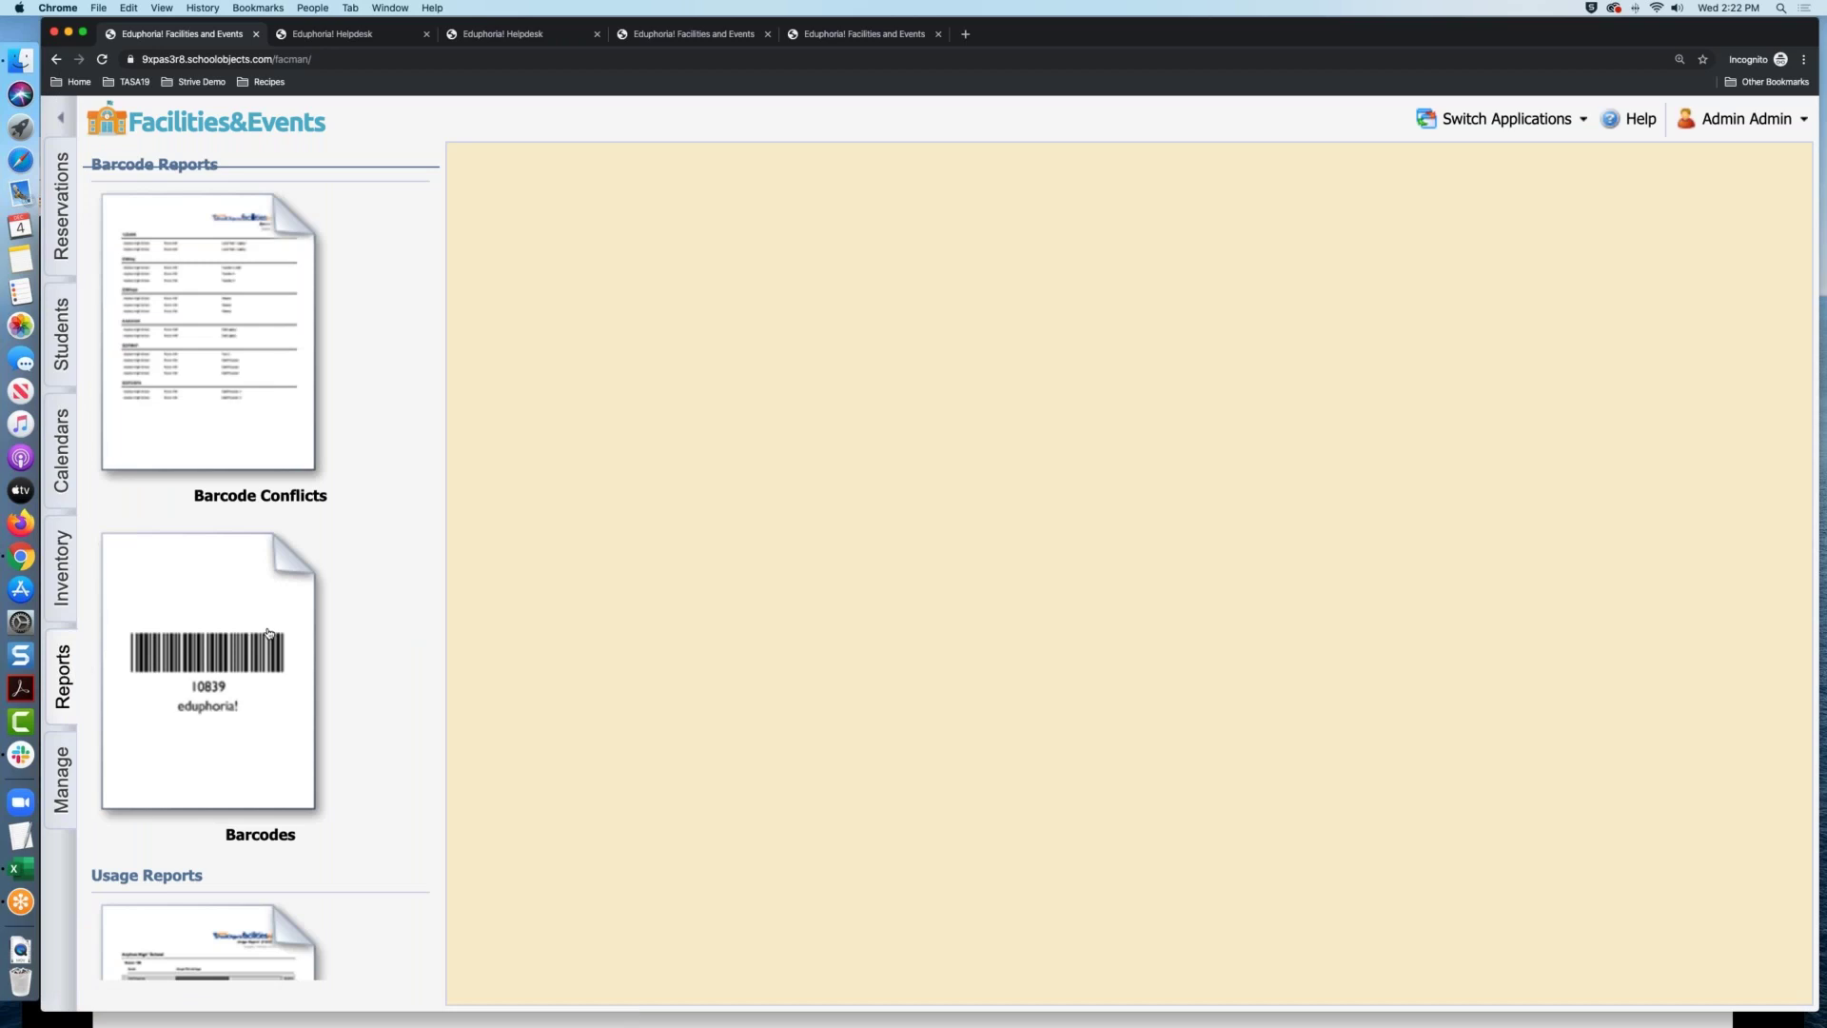
{"action": "scroll", "coordinate": [271, 633], "scroll_direction": "down", "scroll_amount": 10}
{"action": "scroll", "coordinate": [271, 633], "scroll_direction": "down", "scroll_amount": 5}
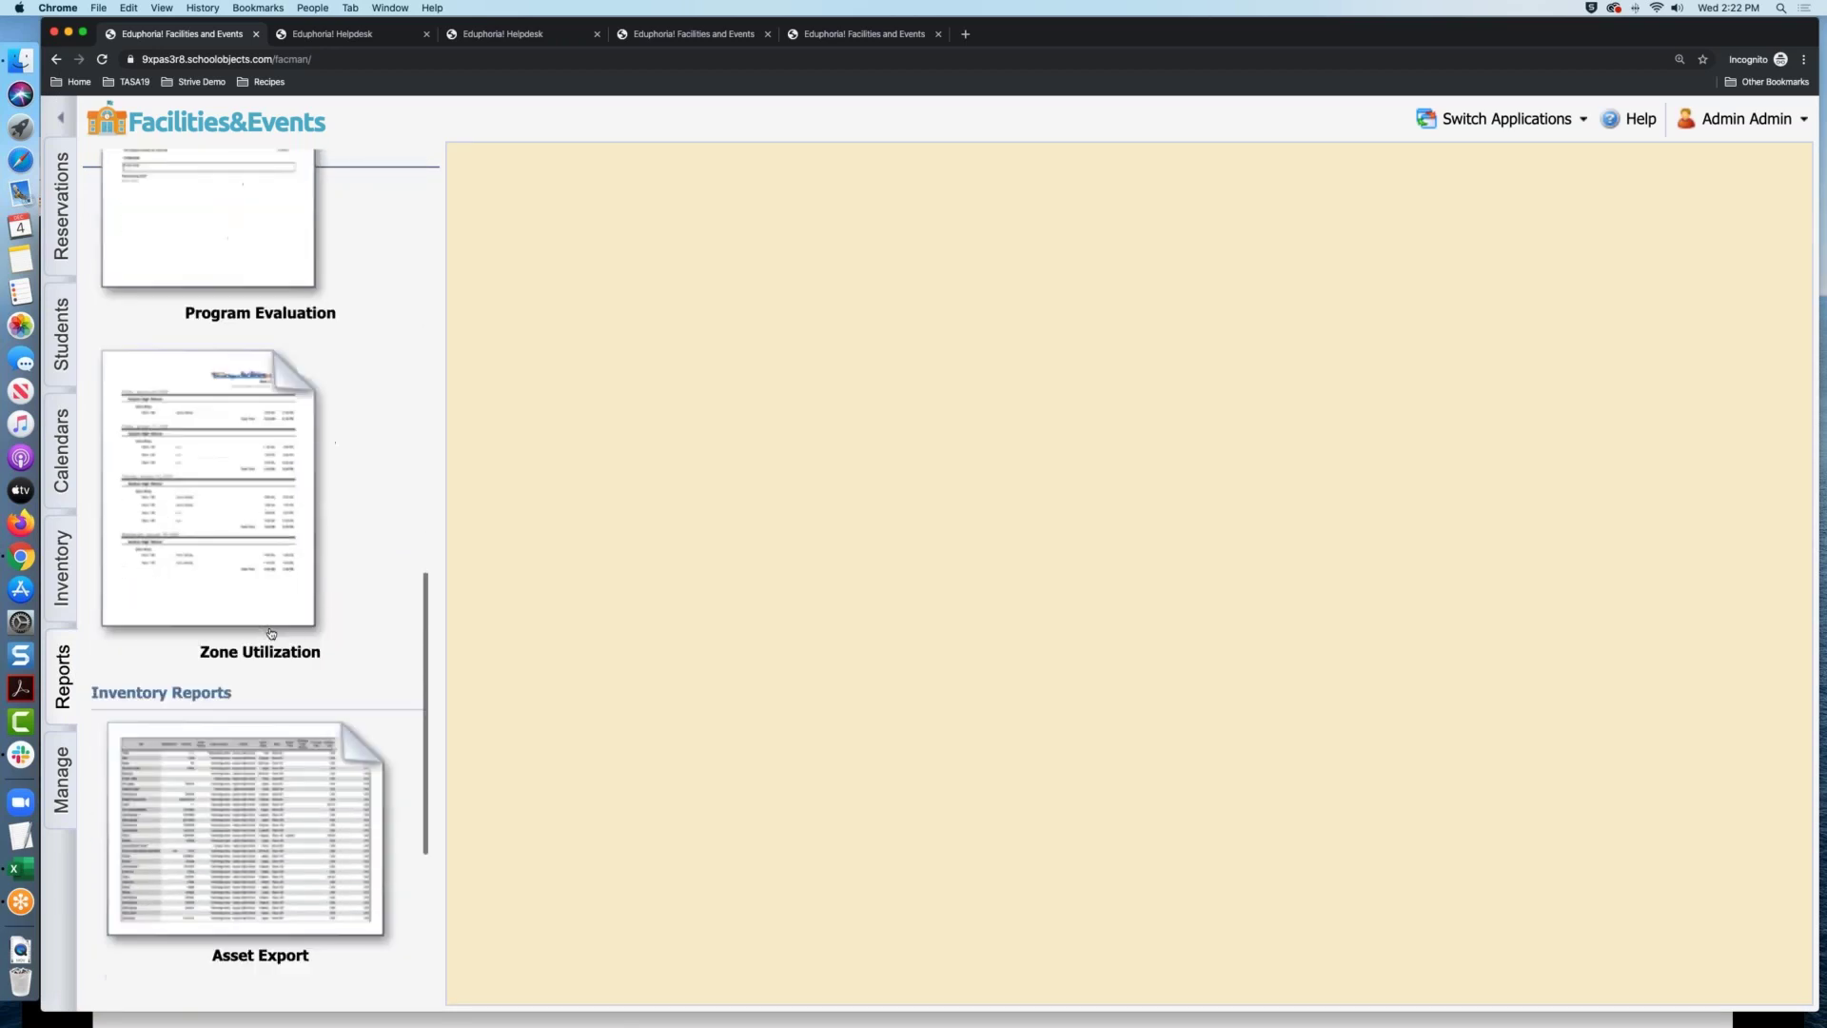
{"action": "left_click", "coordinate": [277, 602]}
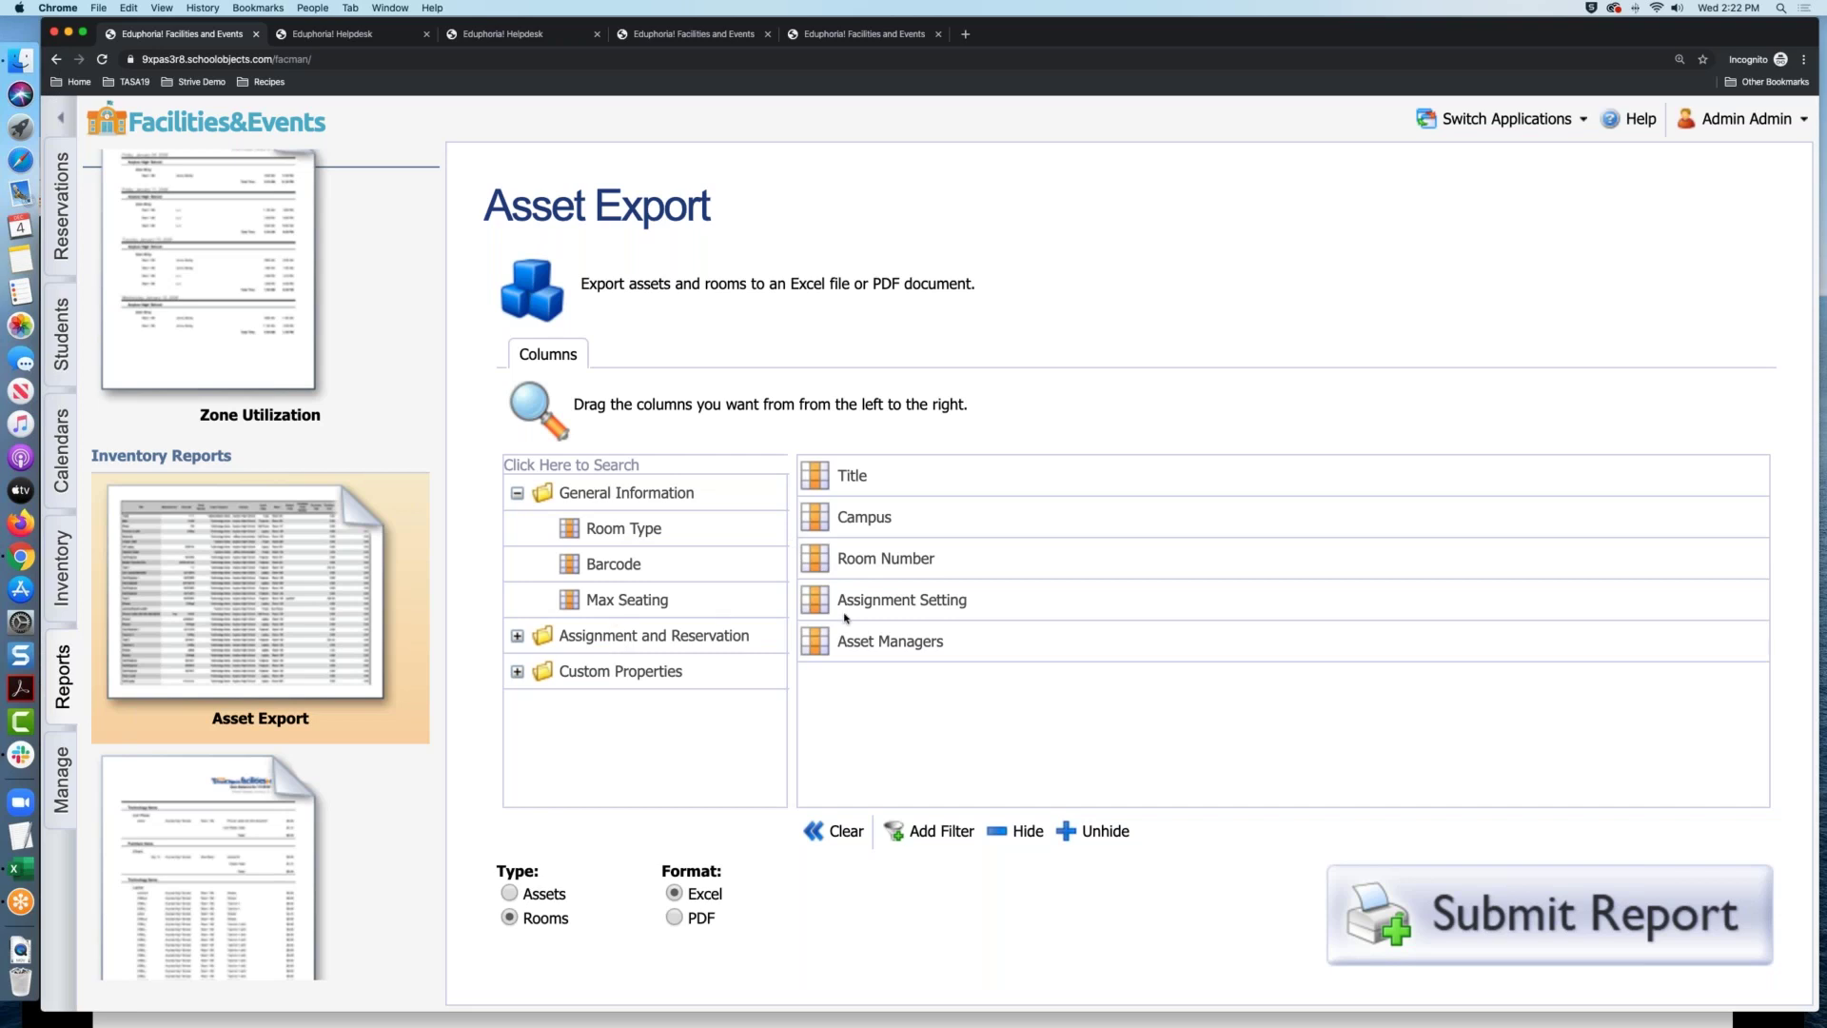
{"action": "left_click", "coordinate": [518, 672]}
{"action": "scroll", "coordinate": [701, 694], "scroll_direction": "down", "scroll_amount": 3}
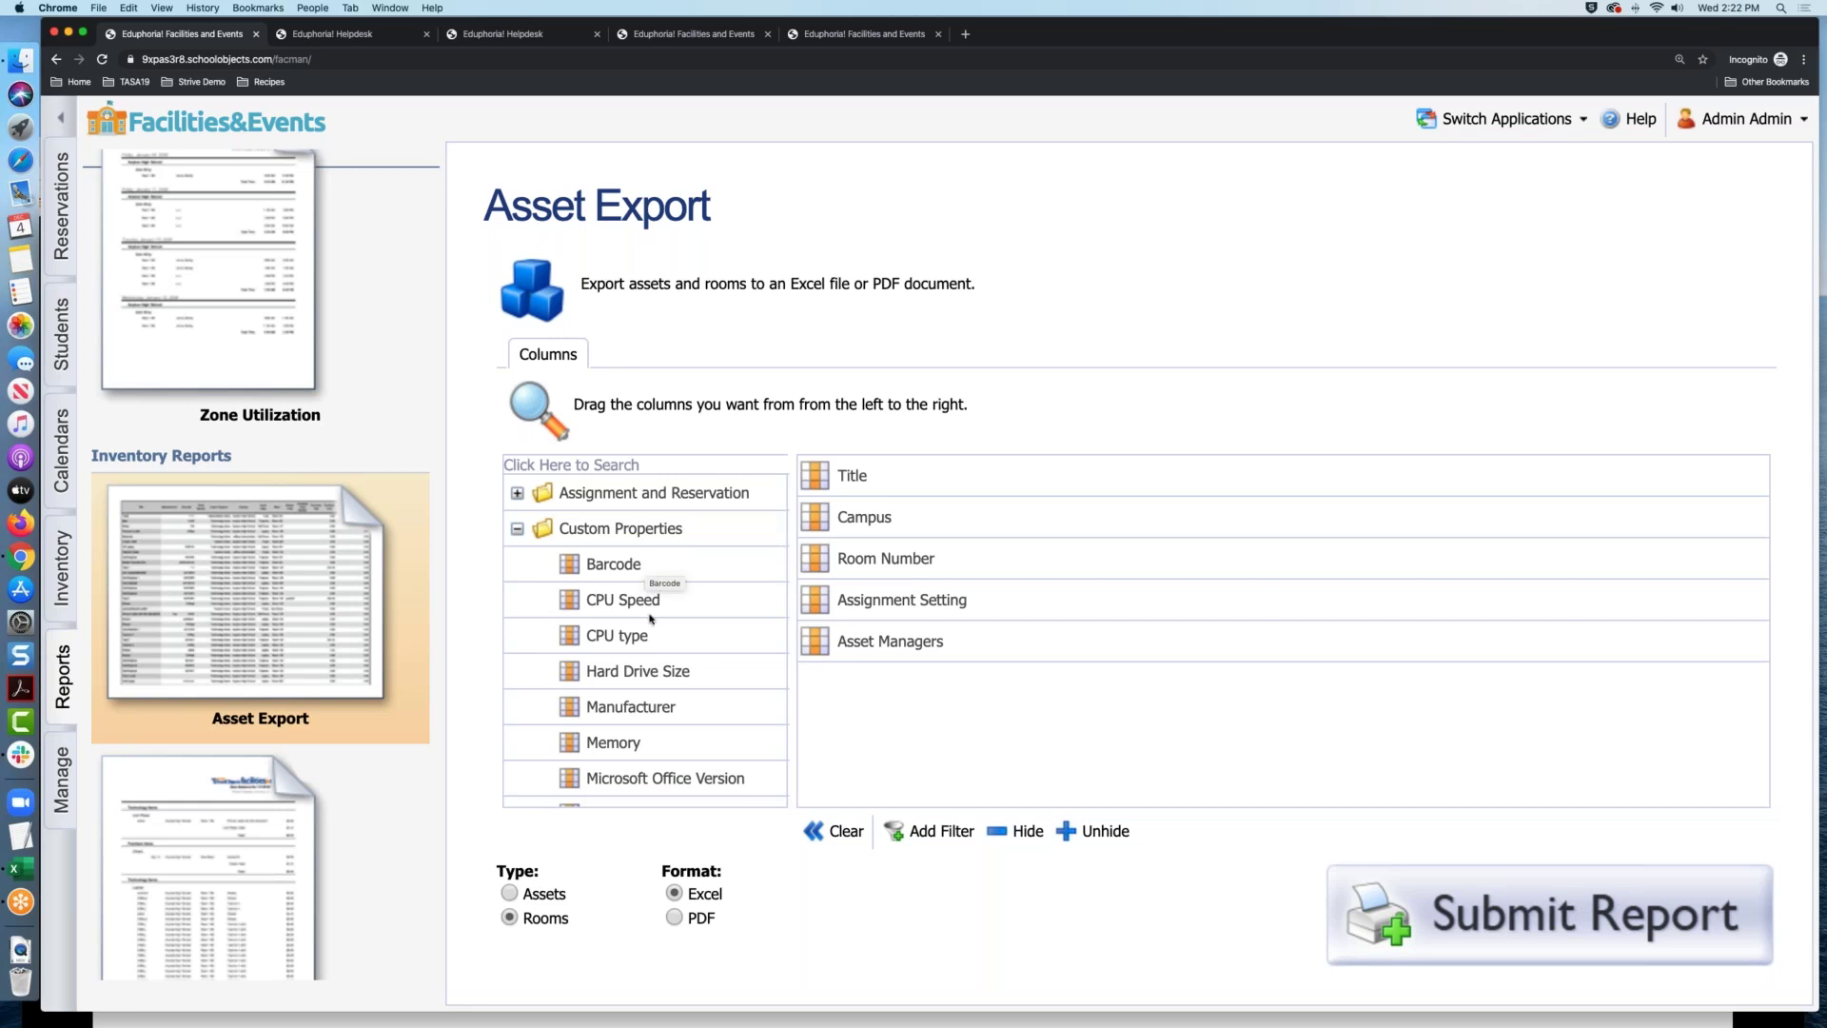
{"action": "scroll", "coordinate": [650, 619], "scroll_direction": "down", "scroll_amount": 5}
{"action": "scroll", "coordinate": [651, 618], "scroll_direction": "up", "scroll_amount": 4}
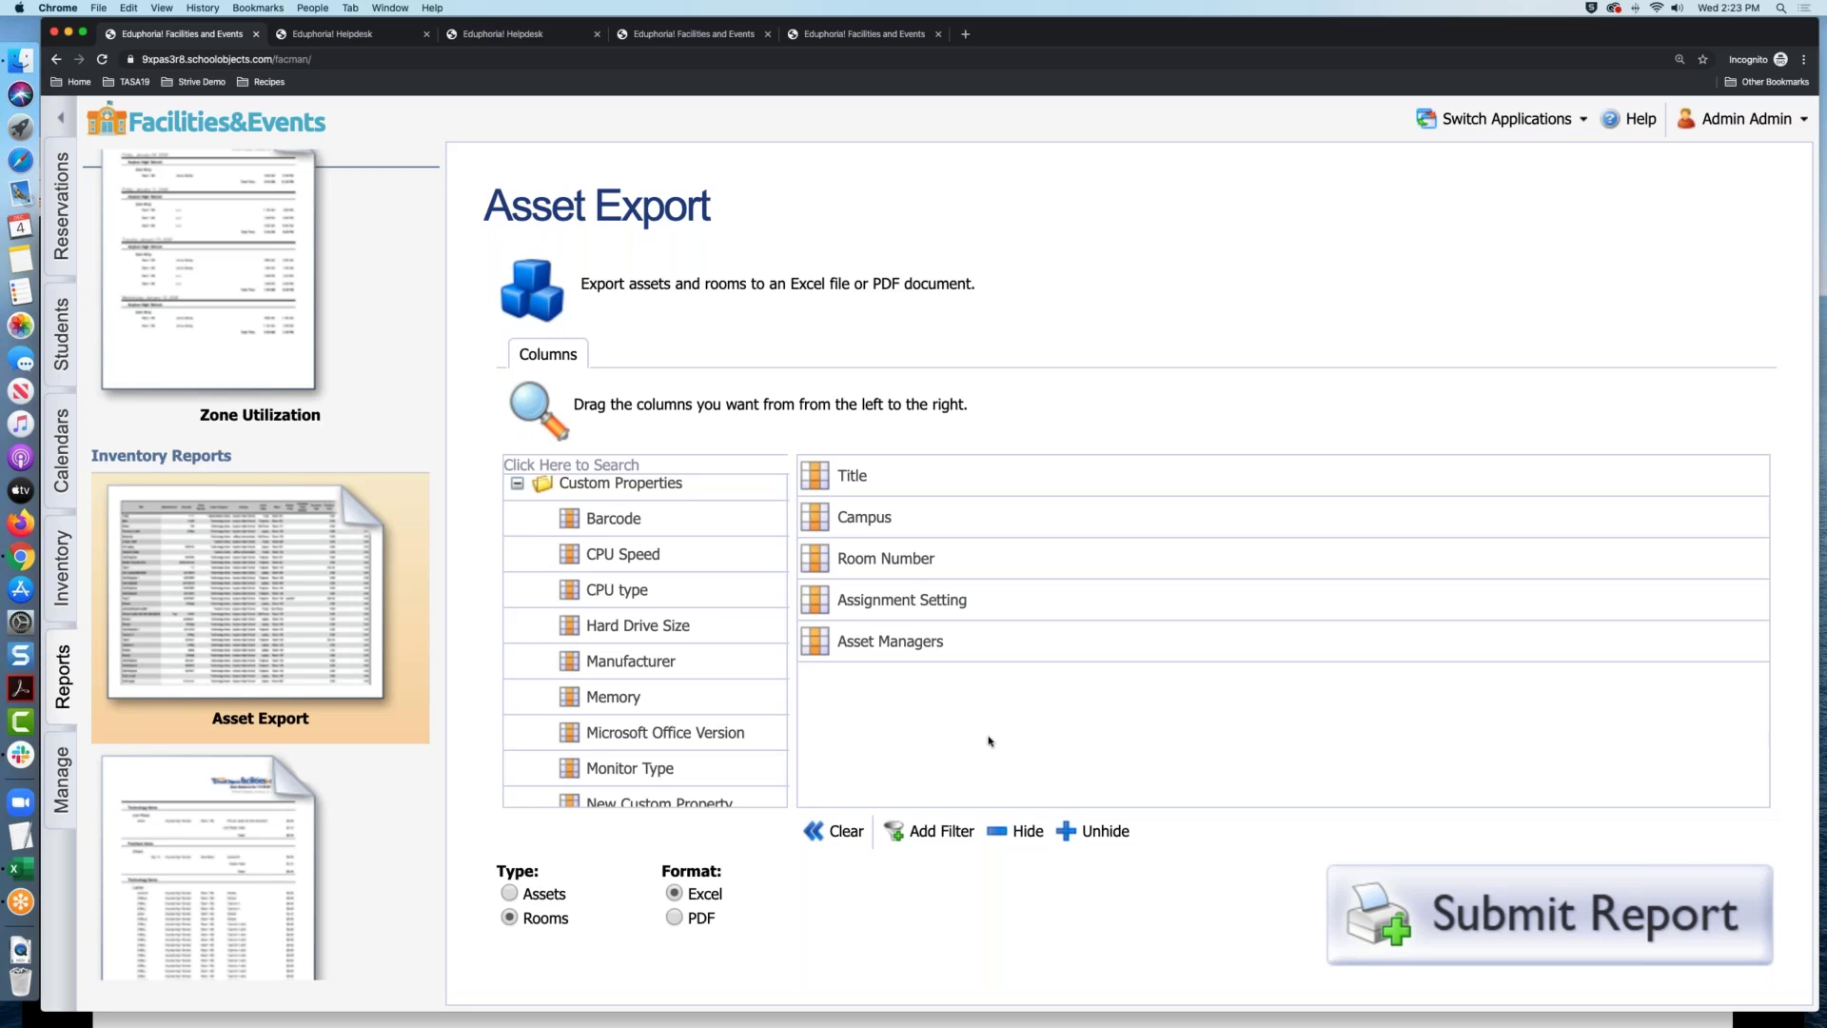
{"action": "scroll", "coordinate": [311, 676], "scroll_direction": "down", "scroll_amount": 3}
{"action": "scroll", "coordinate": [311, 677], "scroll_direction": "up", "scroll_amount": 10}
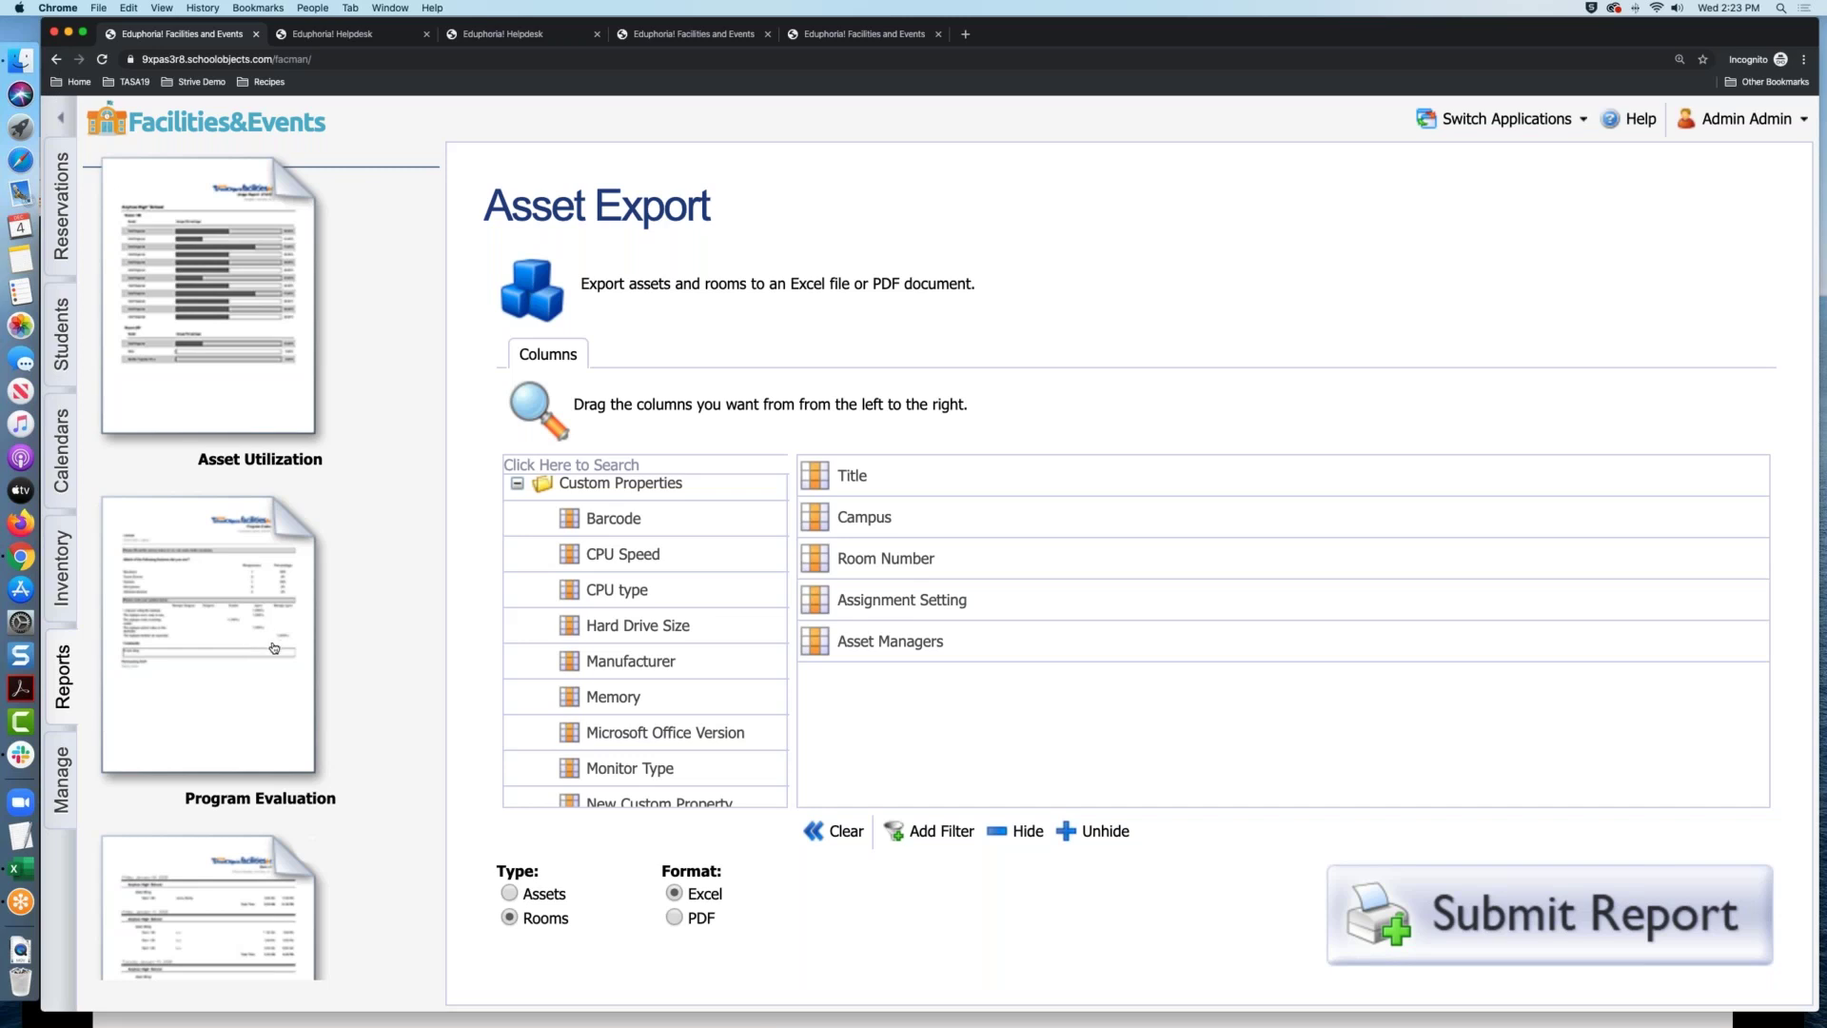
{"action": "scroll", "coordinate": [273, 648], "scroll_direction": "up", "scroll_amount": 6}
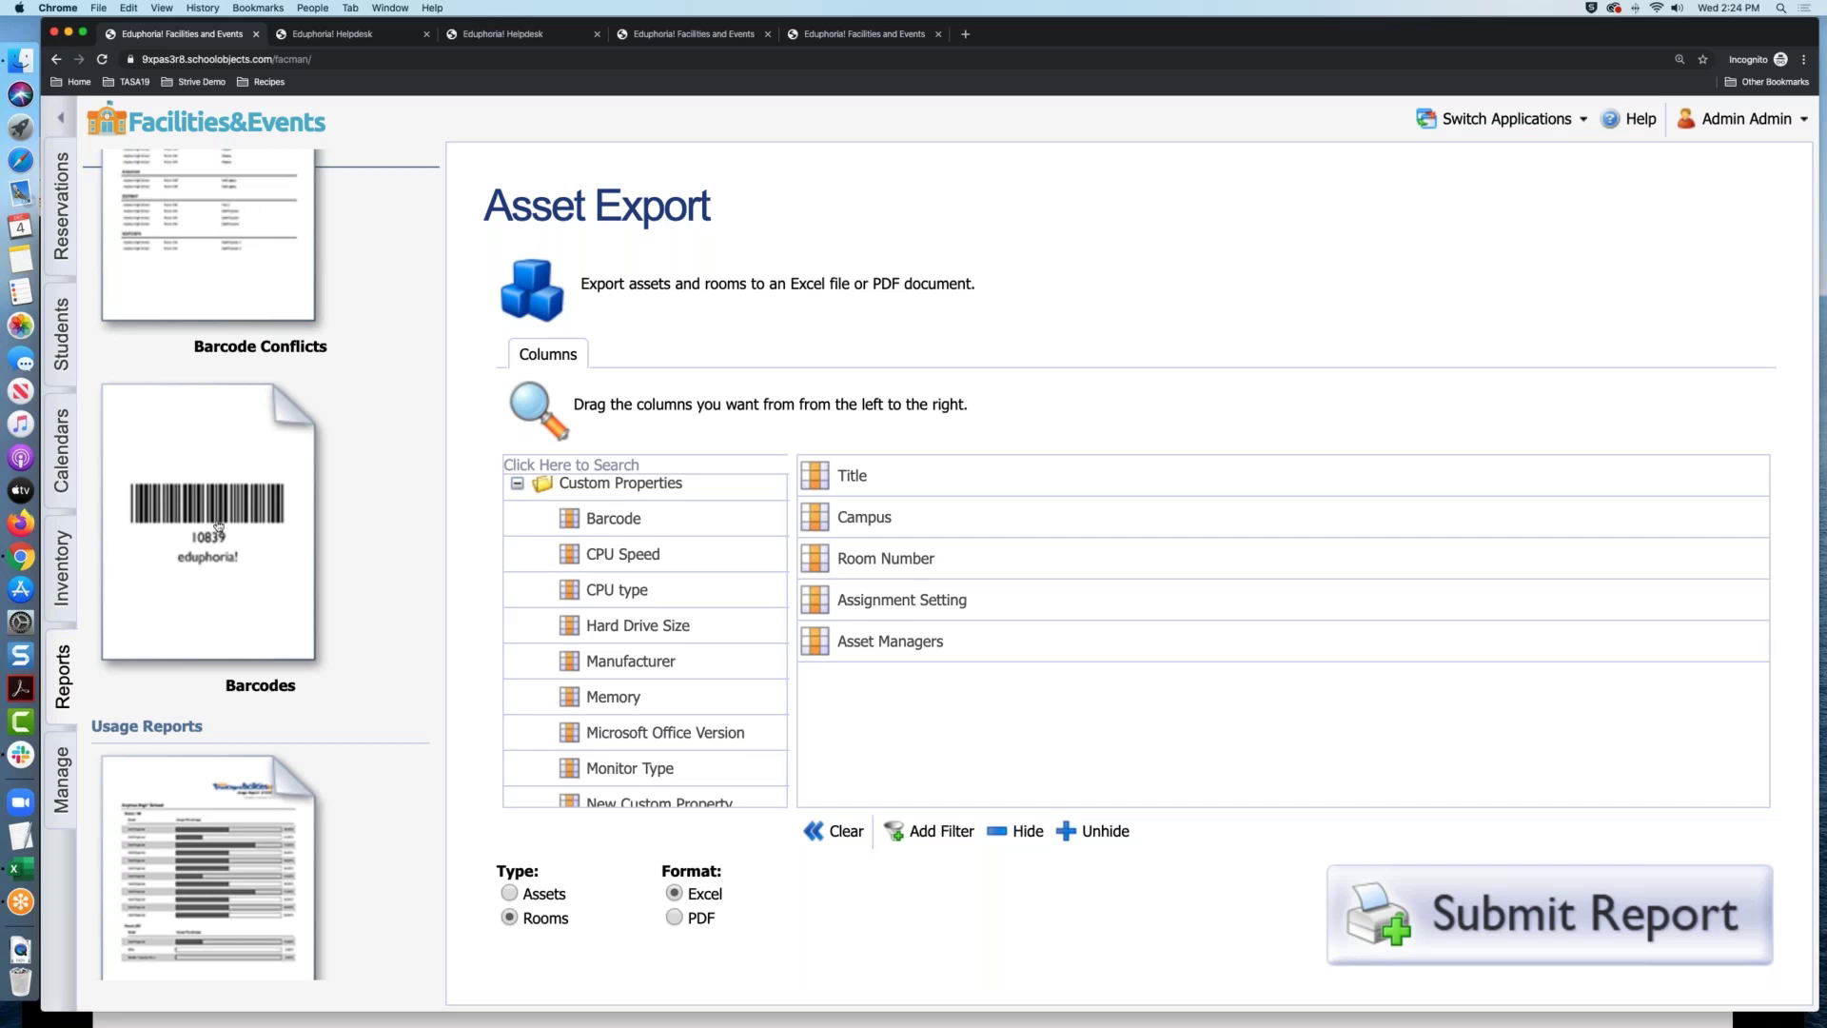
Show the Manage area with Facility Setup, Users and Guests, Asset Management and Reservation Management
{"action": "left_click", "coordinate": [69, 753]}
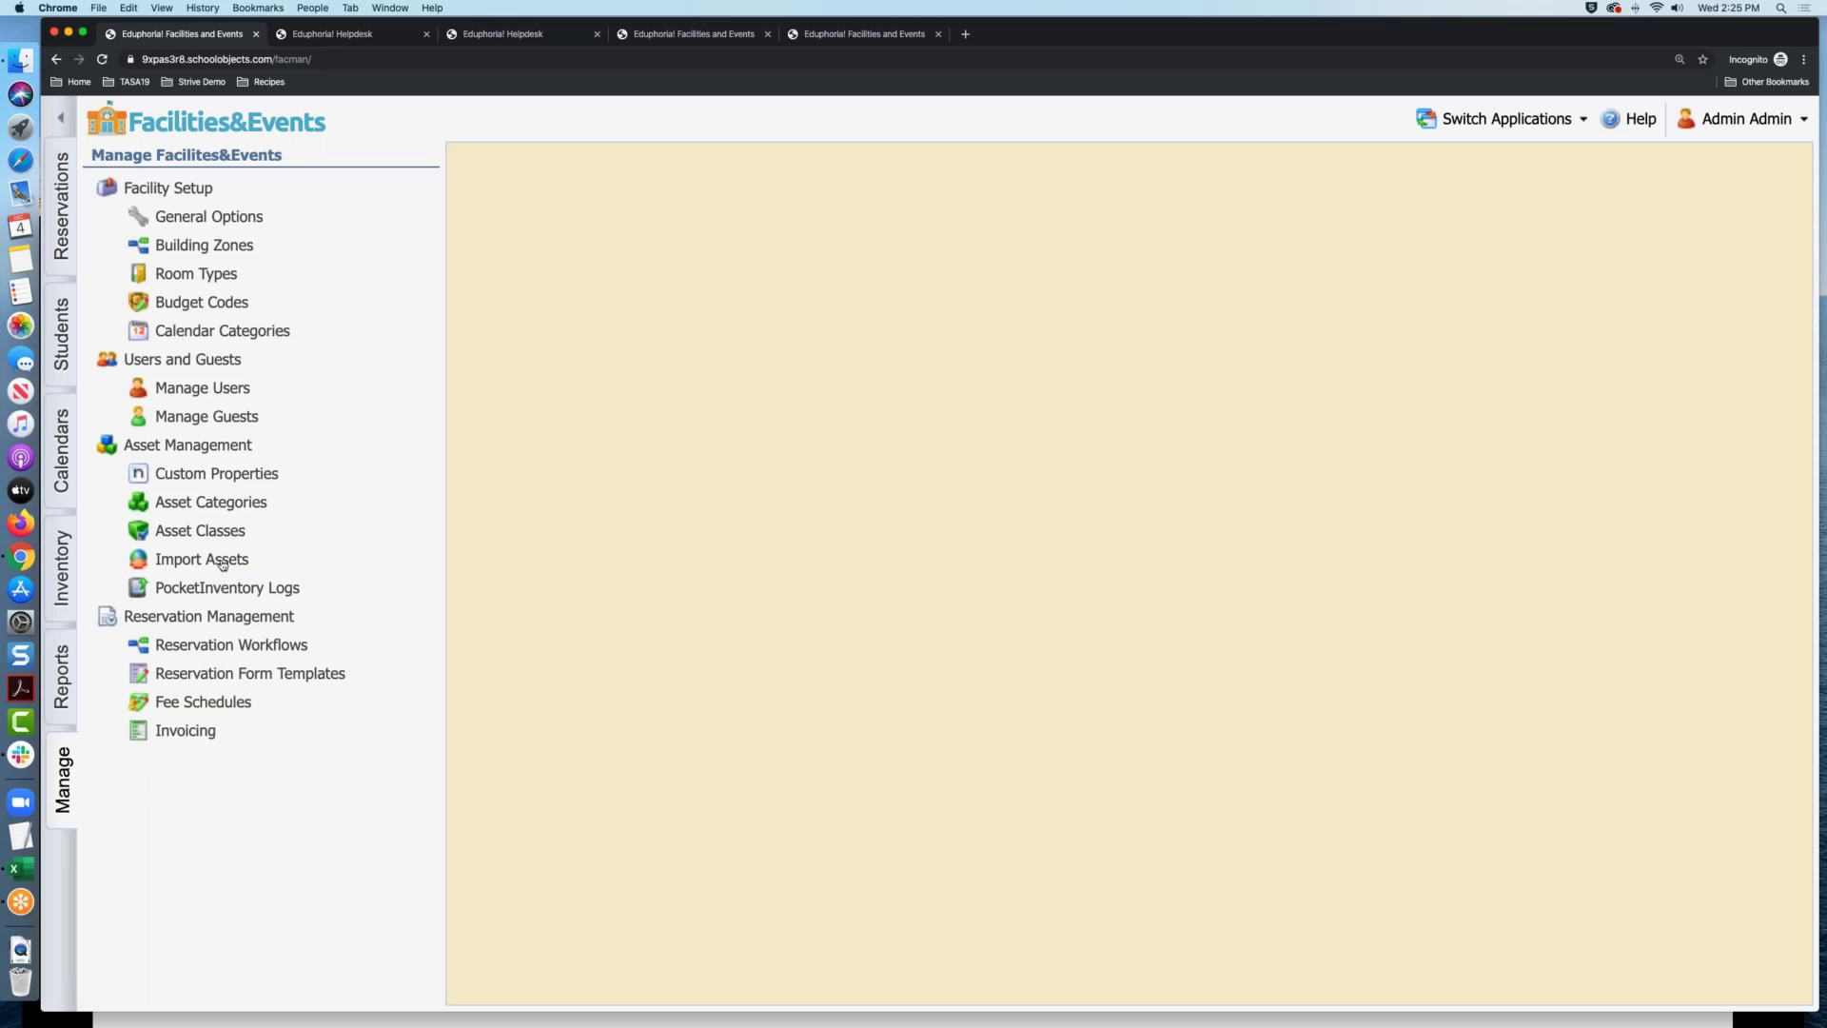
Open Import Assets and browse the Upload History of completed CSV imports
{"action": "left_click", "coordinate": [220, 564]}
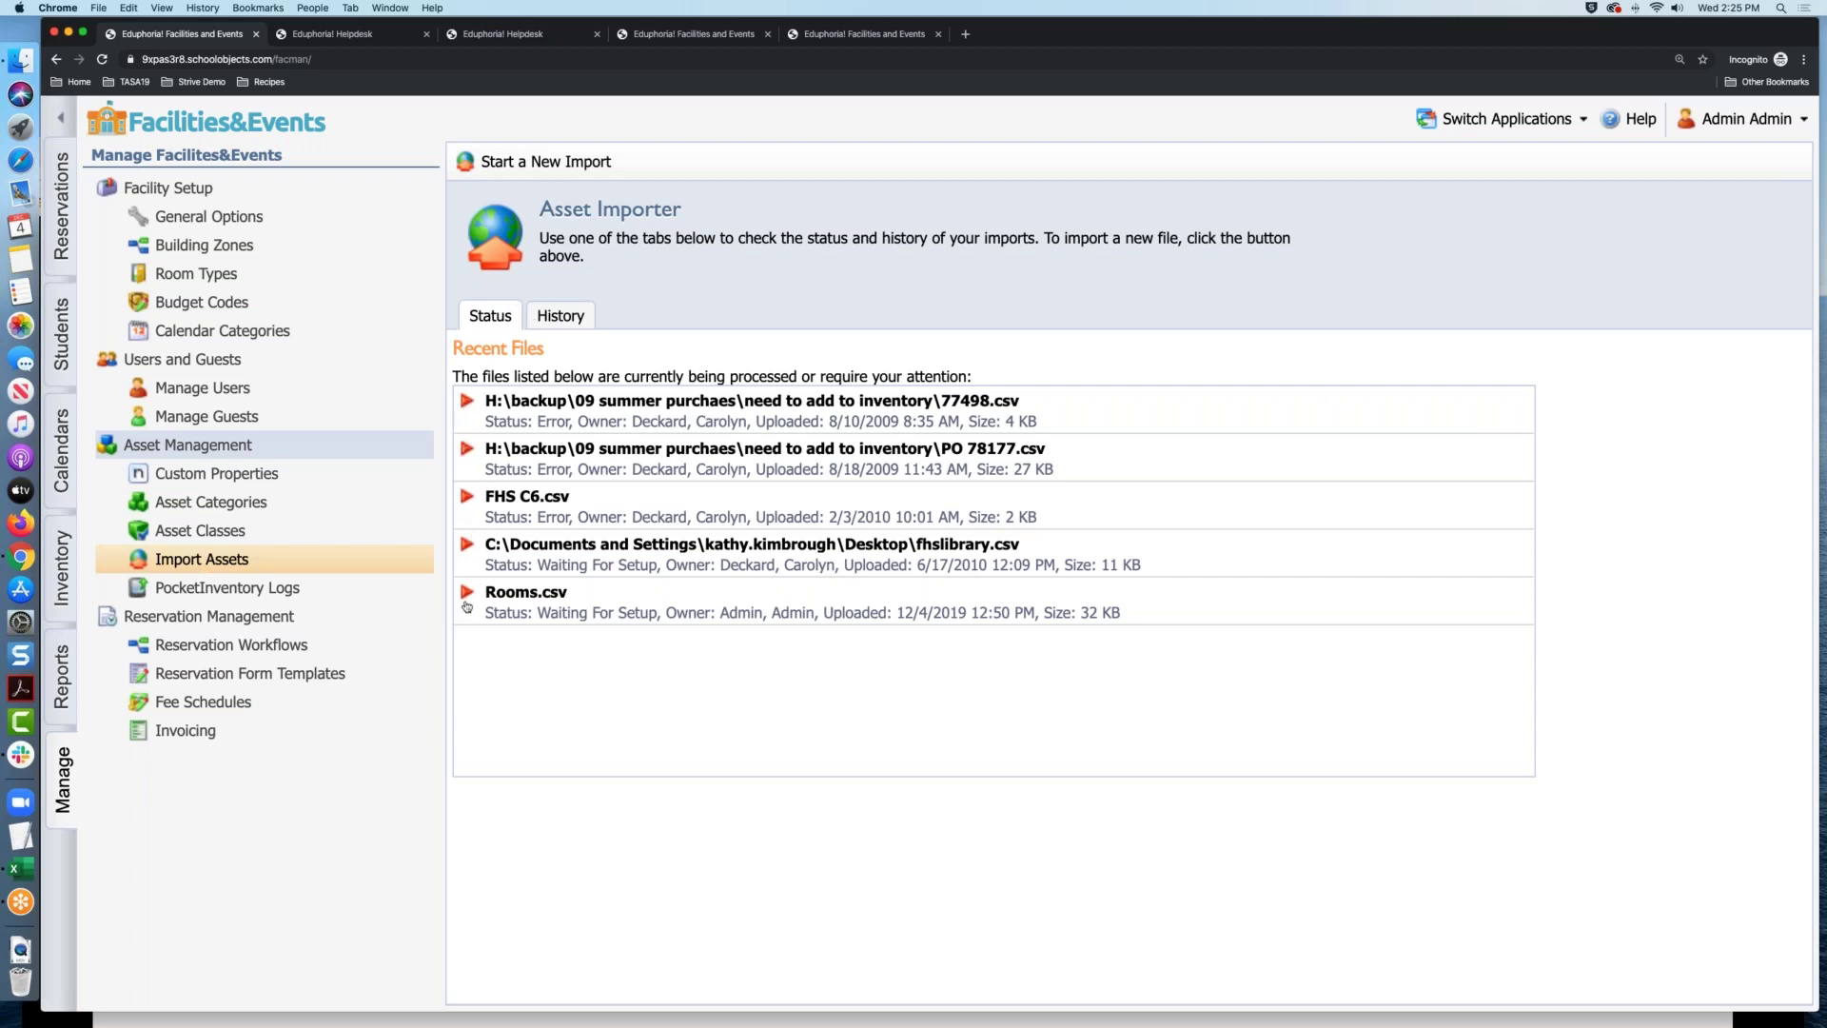
{"action": "left_click", "coordinate": [560, 324]}
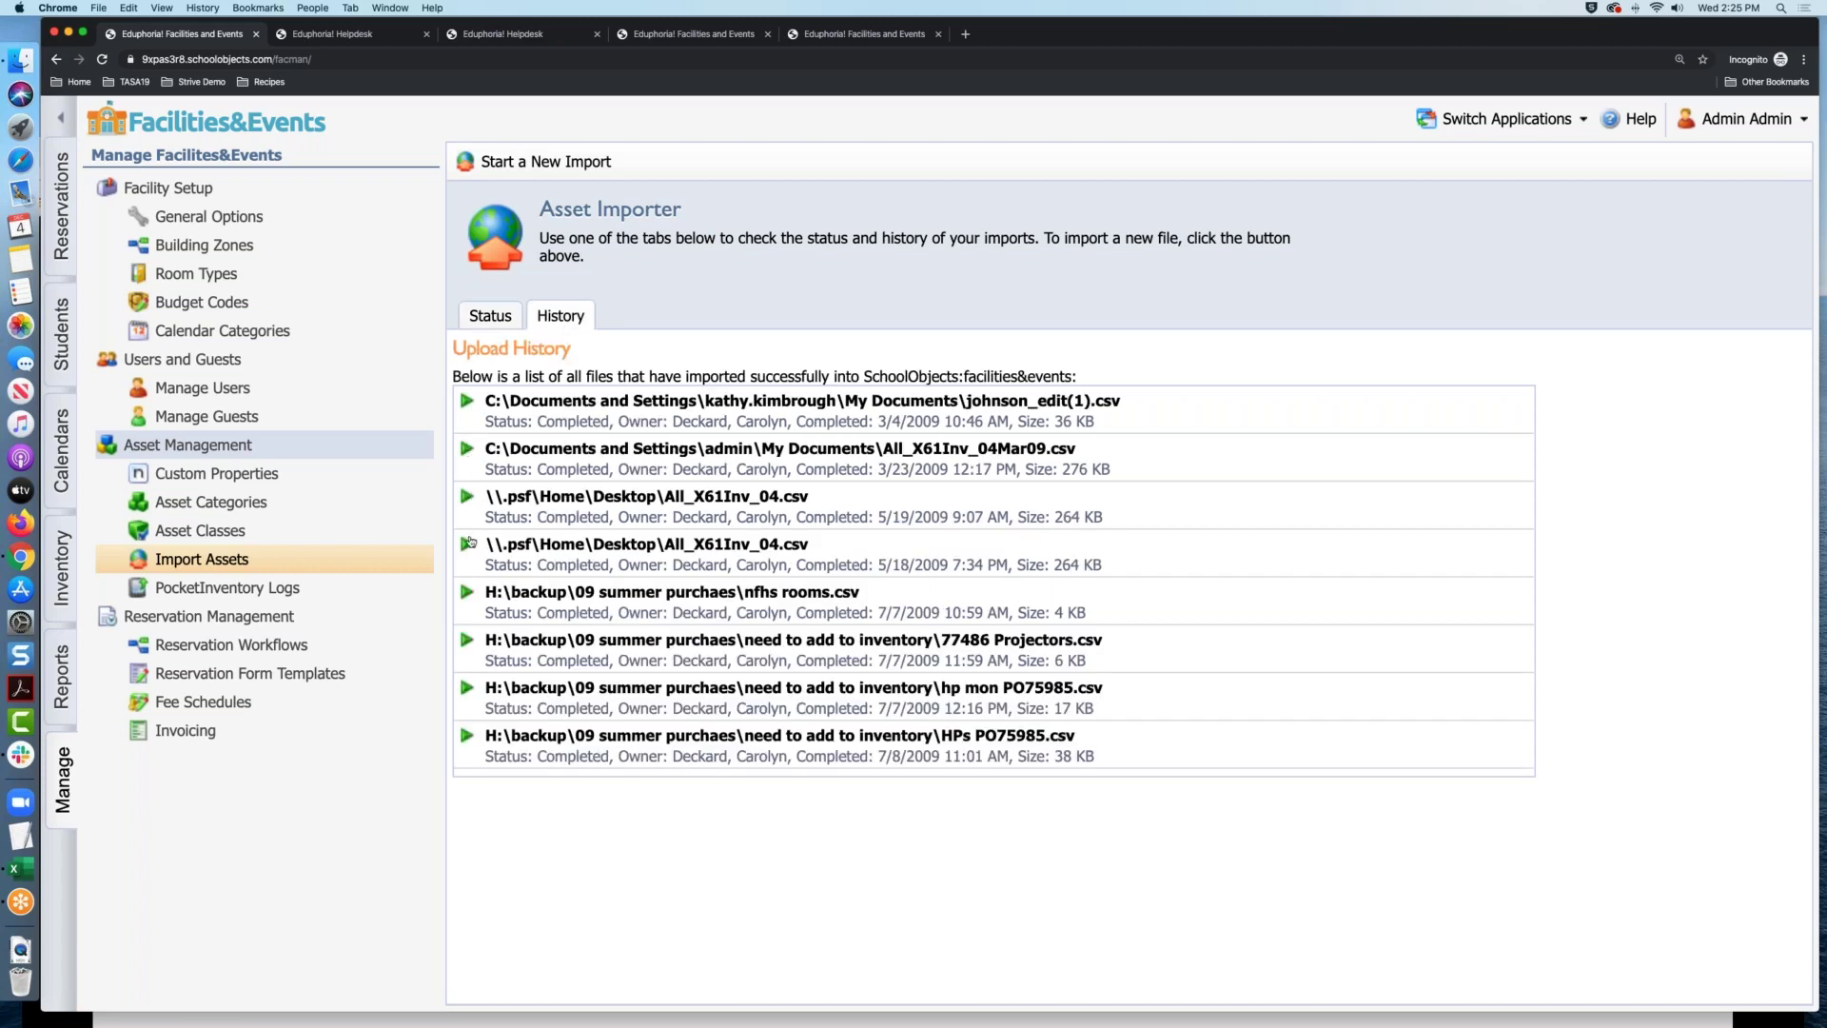
{"action": "scroll", "coordinate": [483, 674], "scroll_direction": "down", "scroll_amount": 10}
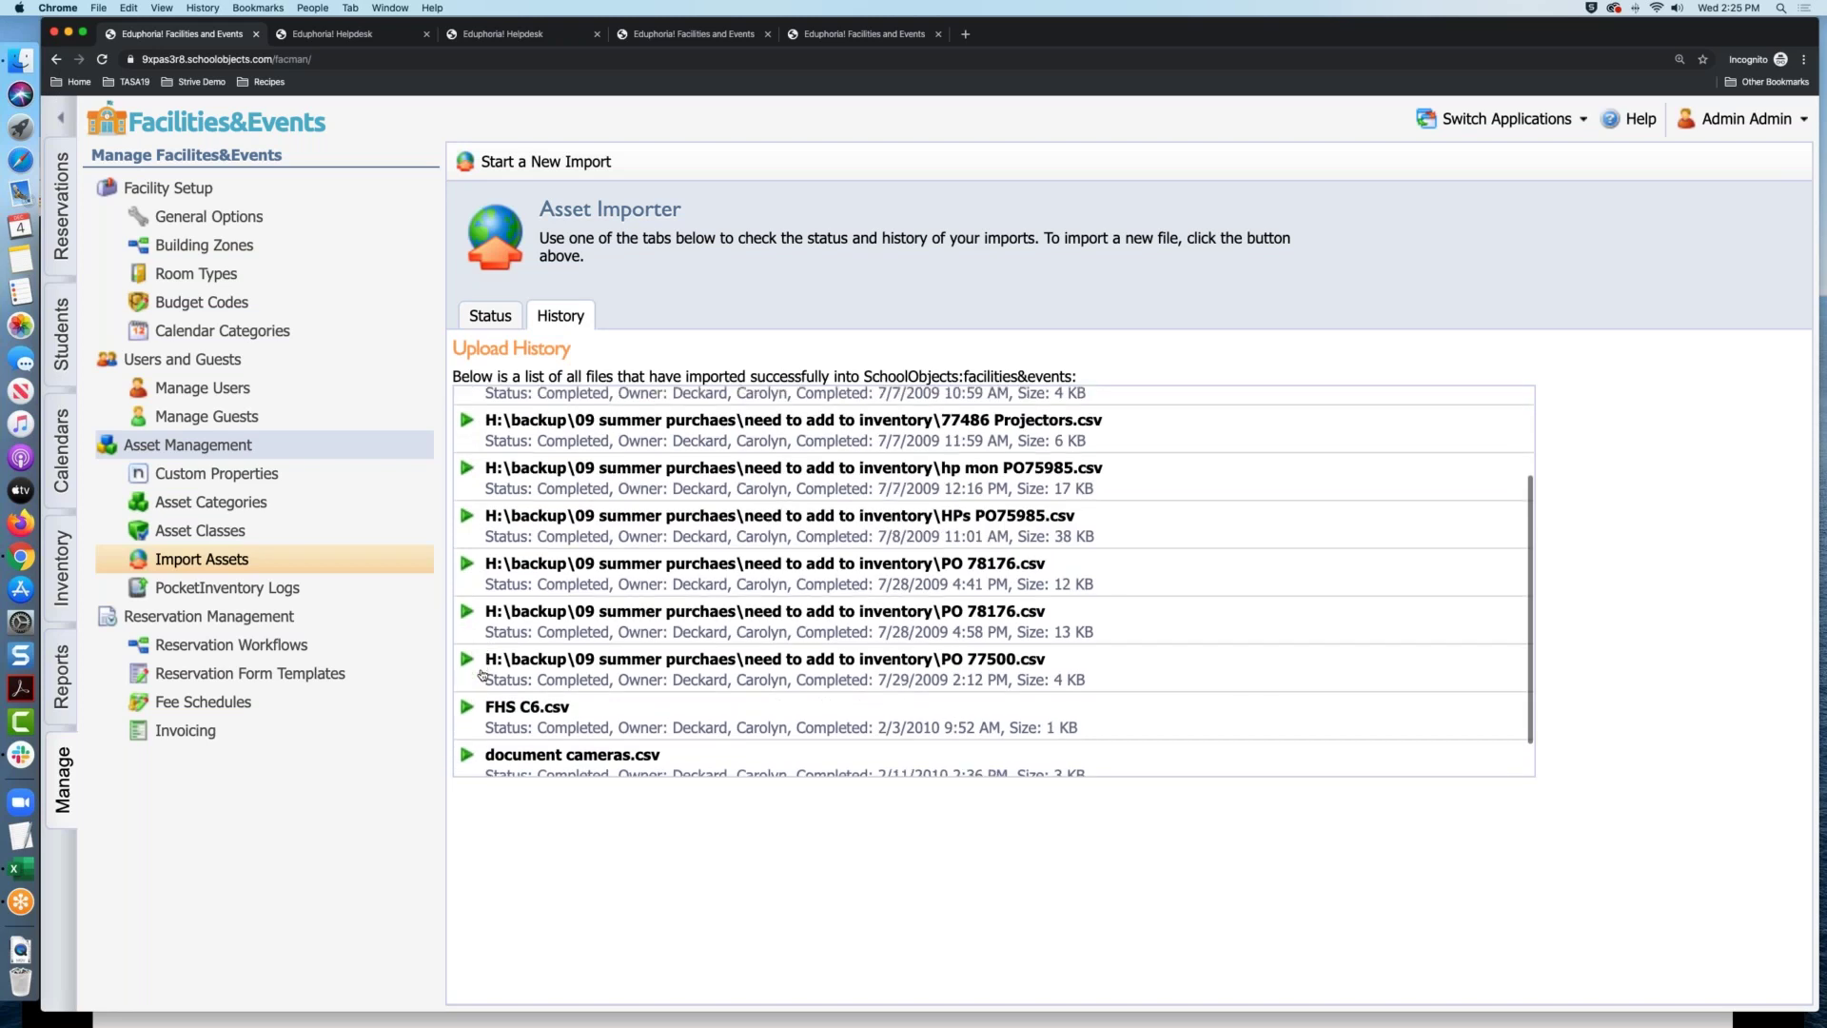
{"action": "scroll", "coordinate": [482, 675], "scroll_direction": "up", "scroll_amount": 10}
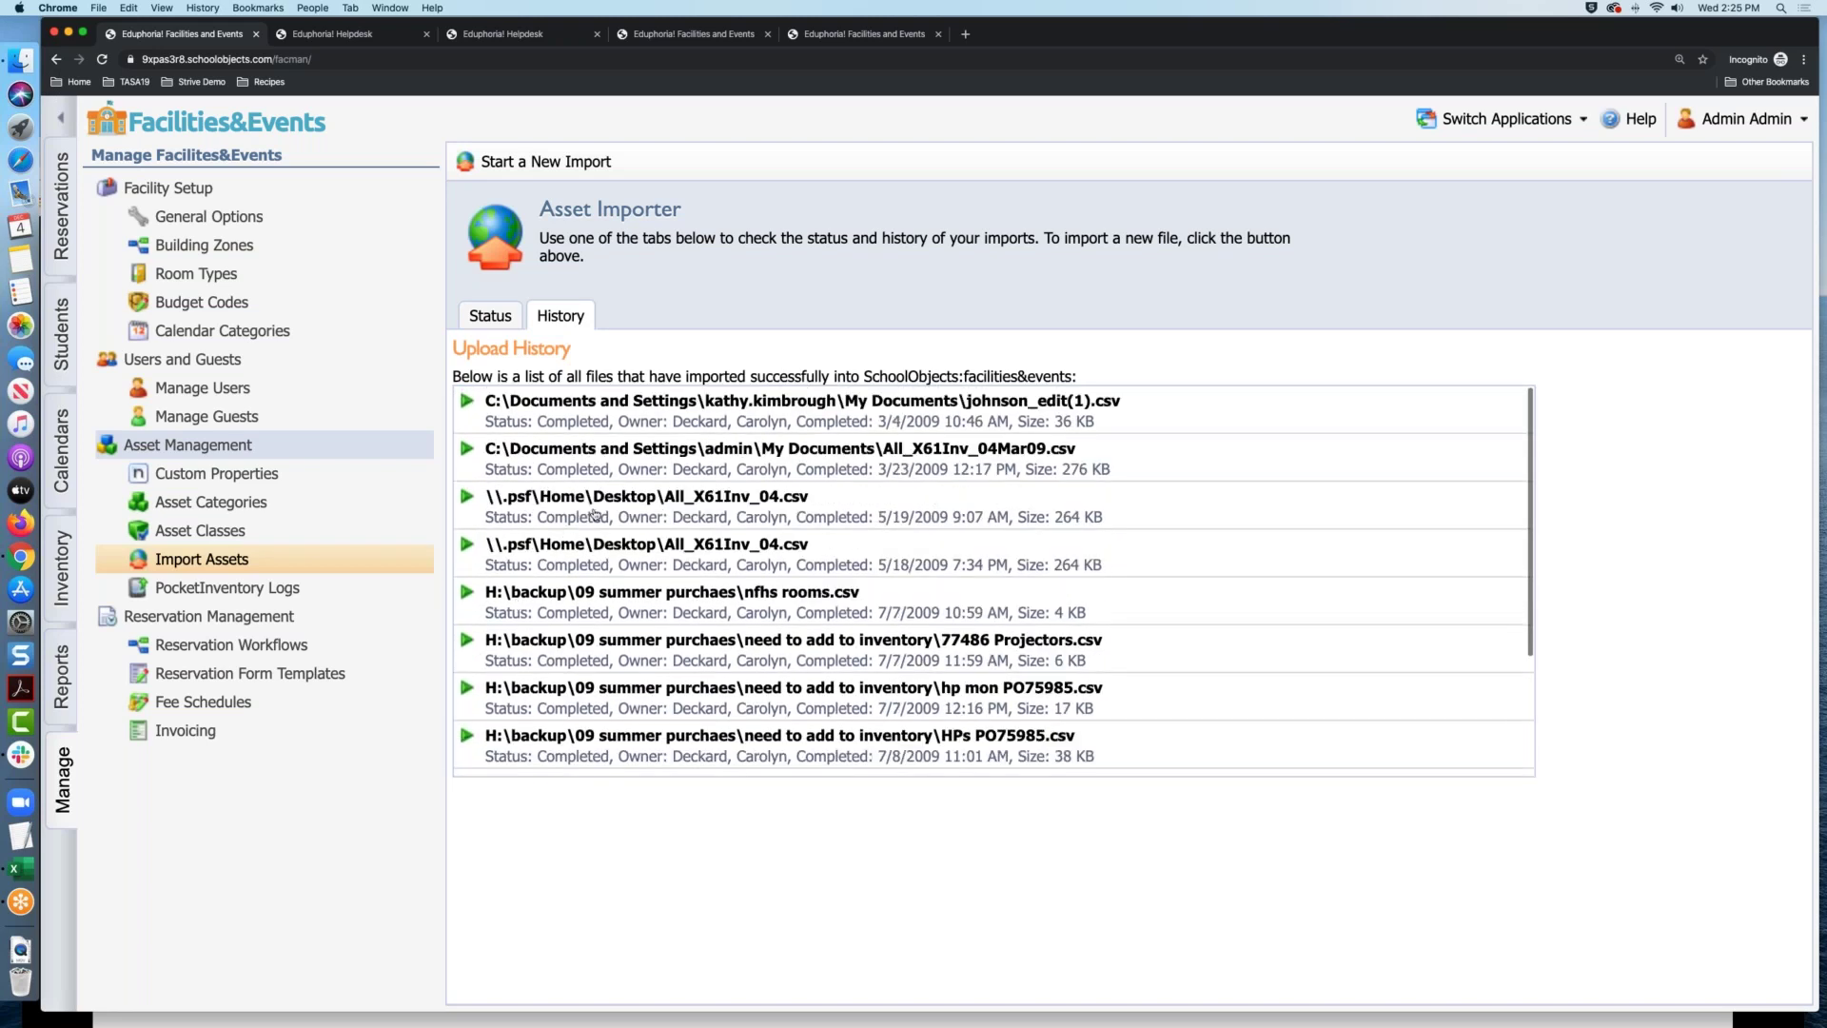
{"action": "scroll", "coordinate": [594, 515], "scroll_direction": "down", "scroll_amount": 10}
{"action": "scroll", "coordinate": [596, 516], "scroll_direction": "up", "scroll_amount": 5}
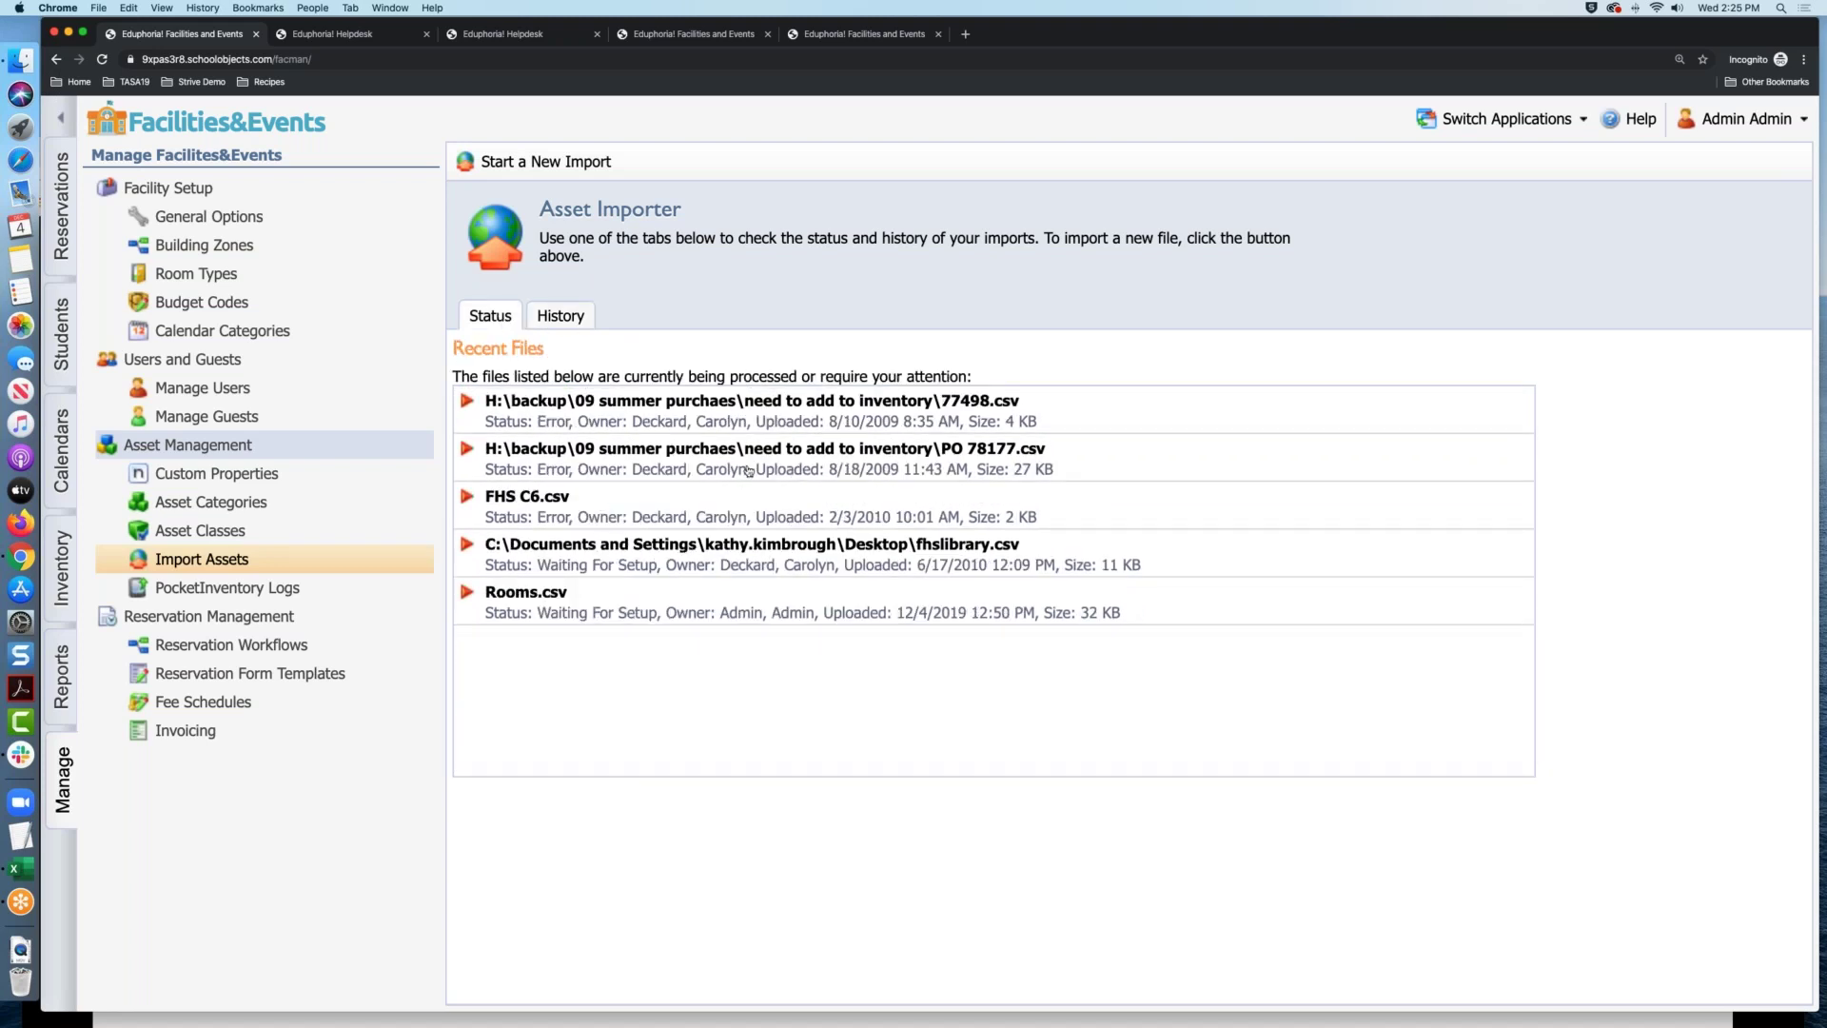
{"action": "left_click", "coordinate": [557, 315]}
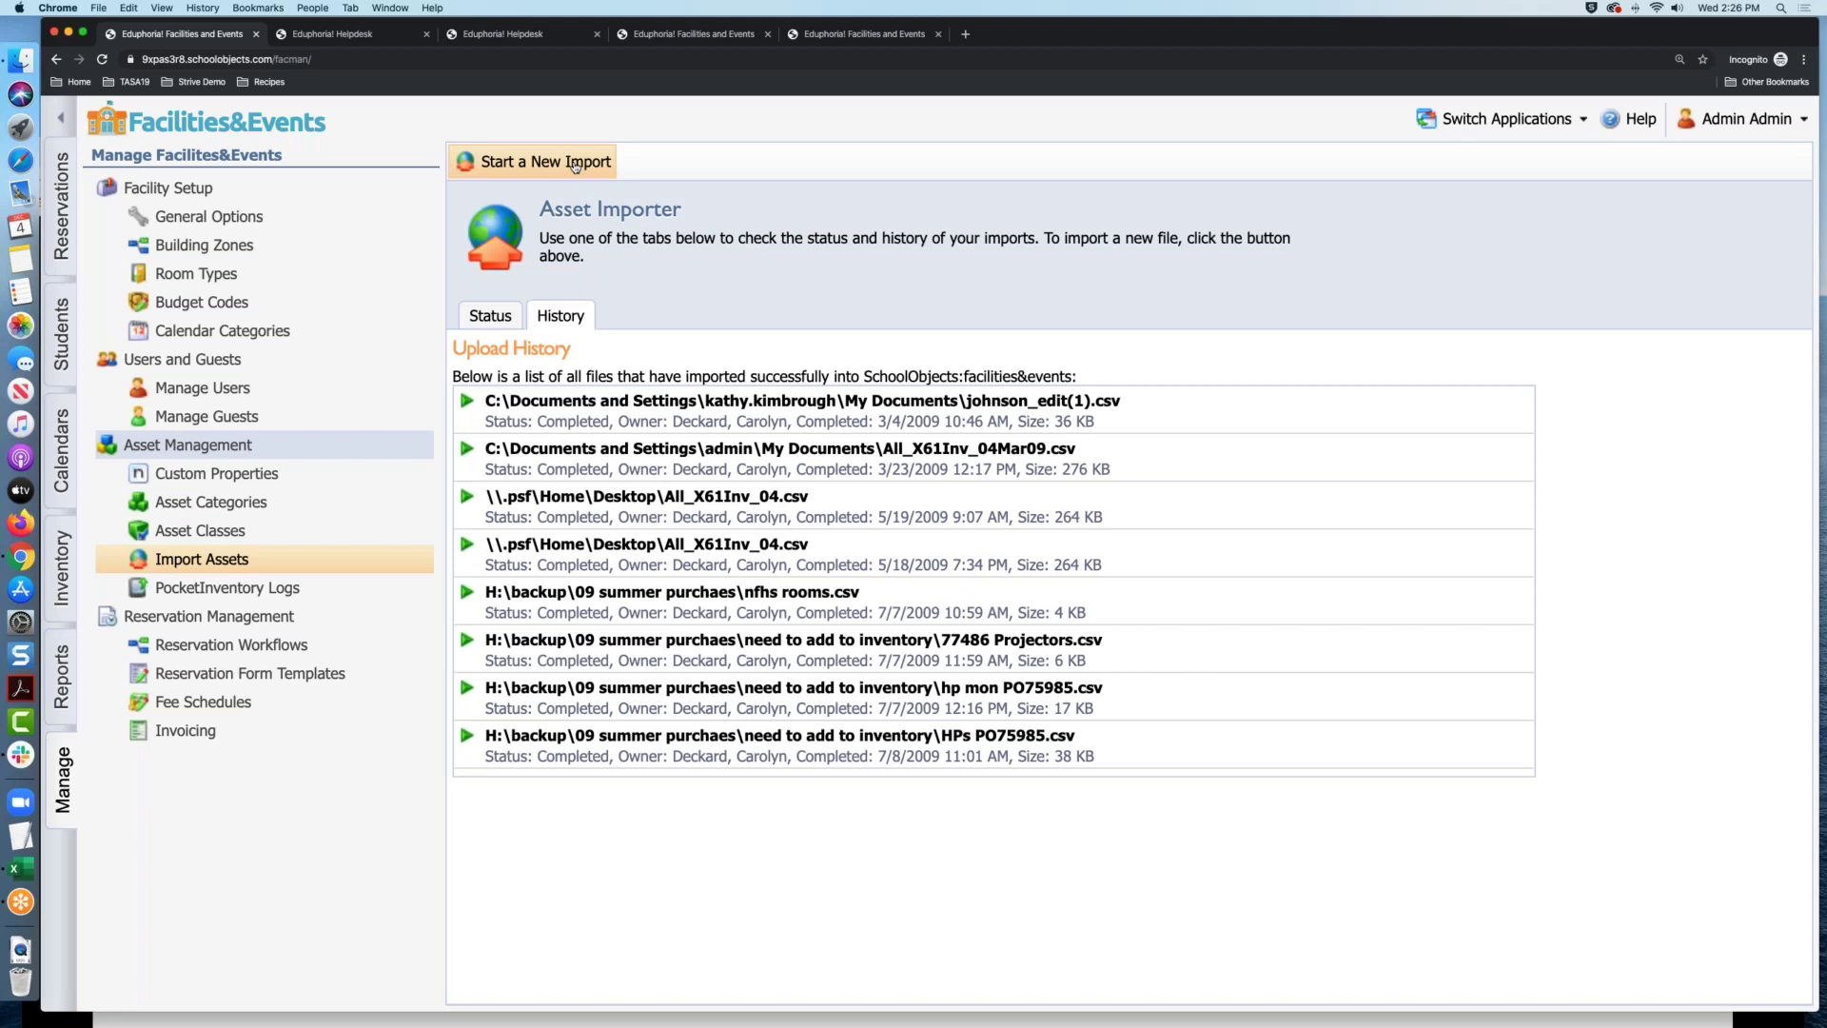
Start a new import and upload Rooms.csv from the Desktop
{"action": "left_click", "coordinate": [575, 166]}
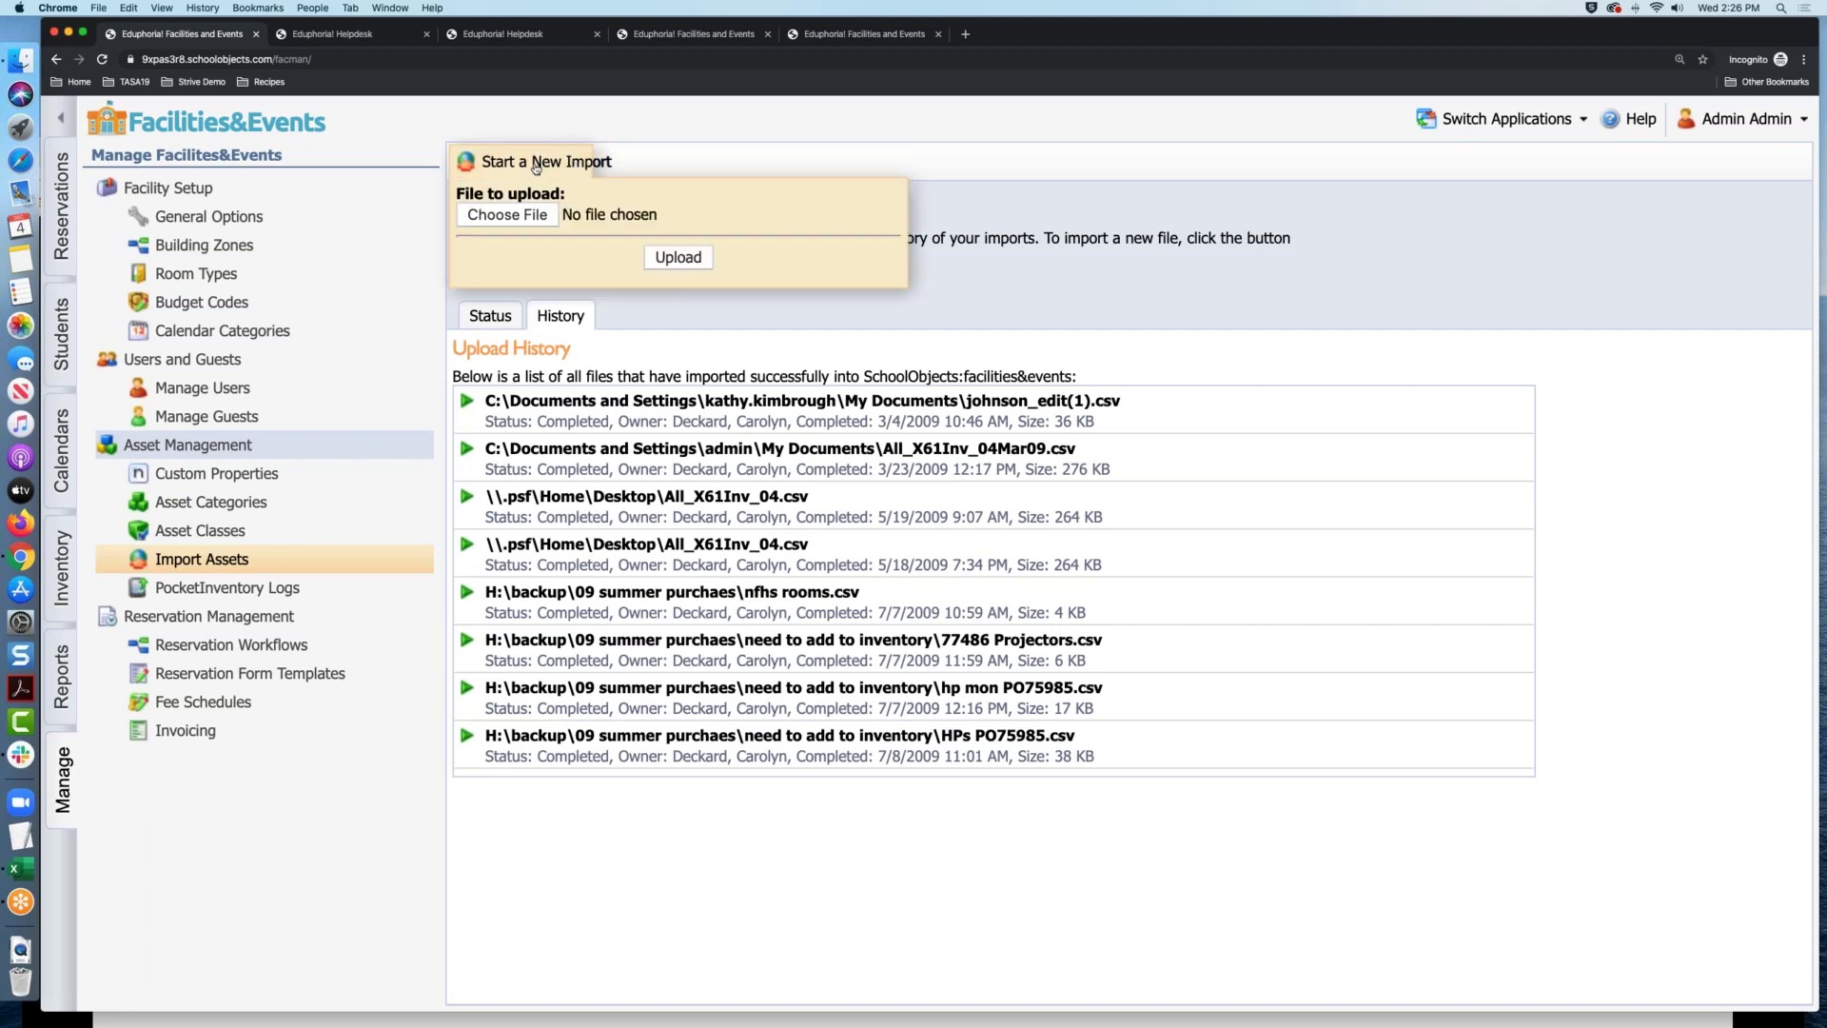
{"action": "left_click", "coordinate": [538, 217]}
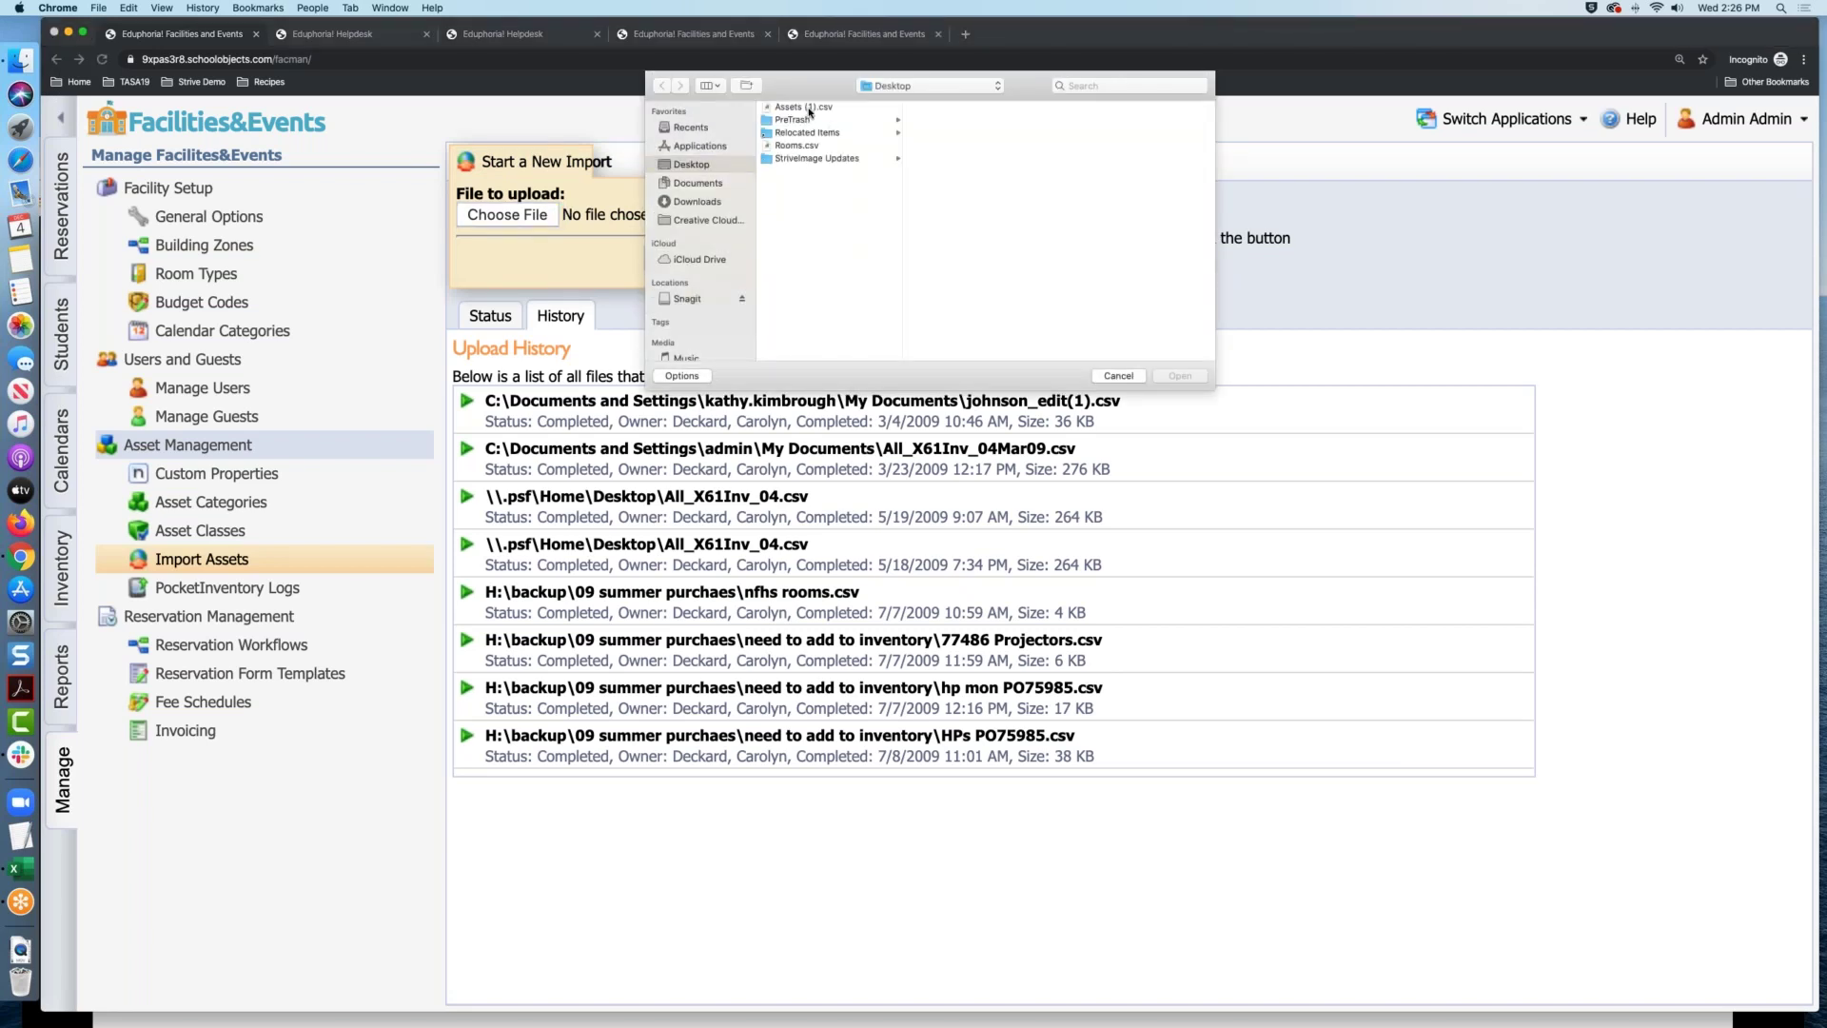
{"action": "left_click", "coordinate": [809, 107]}
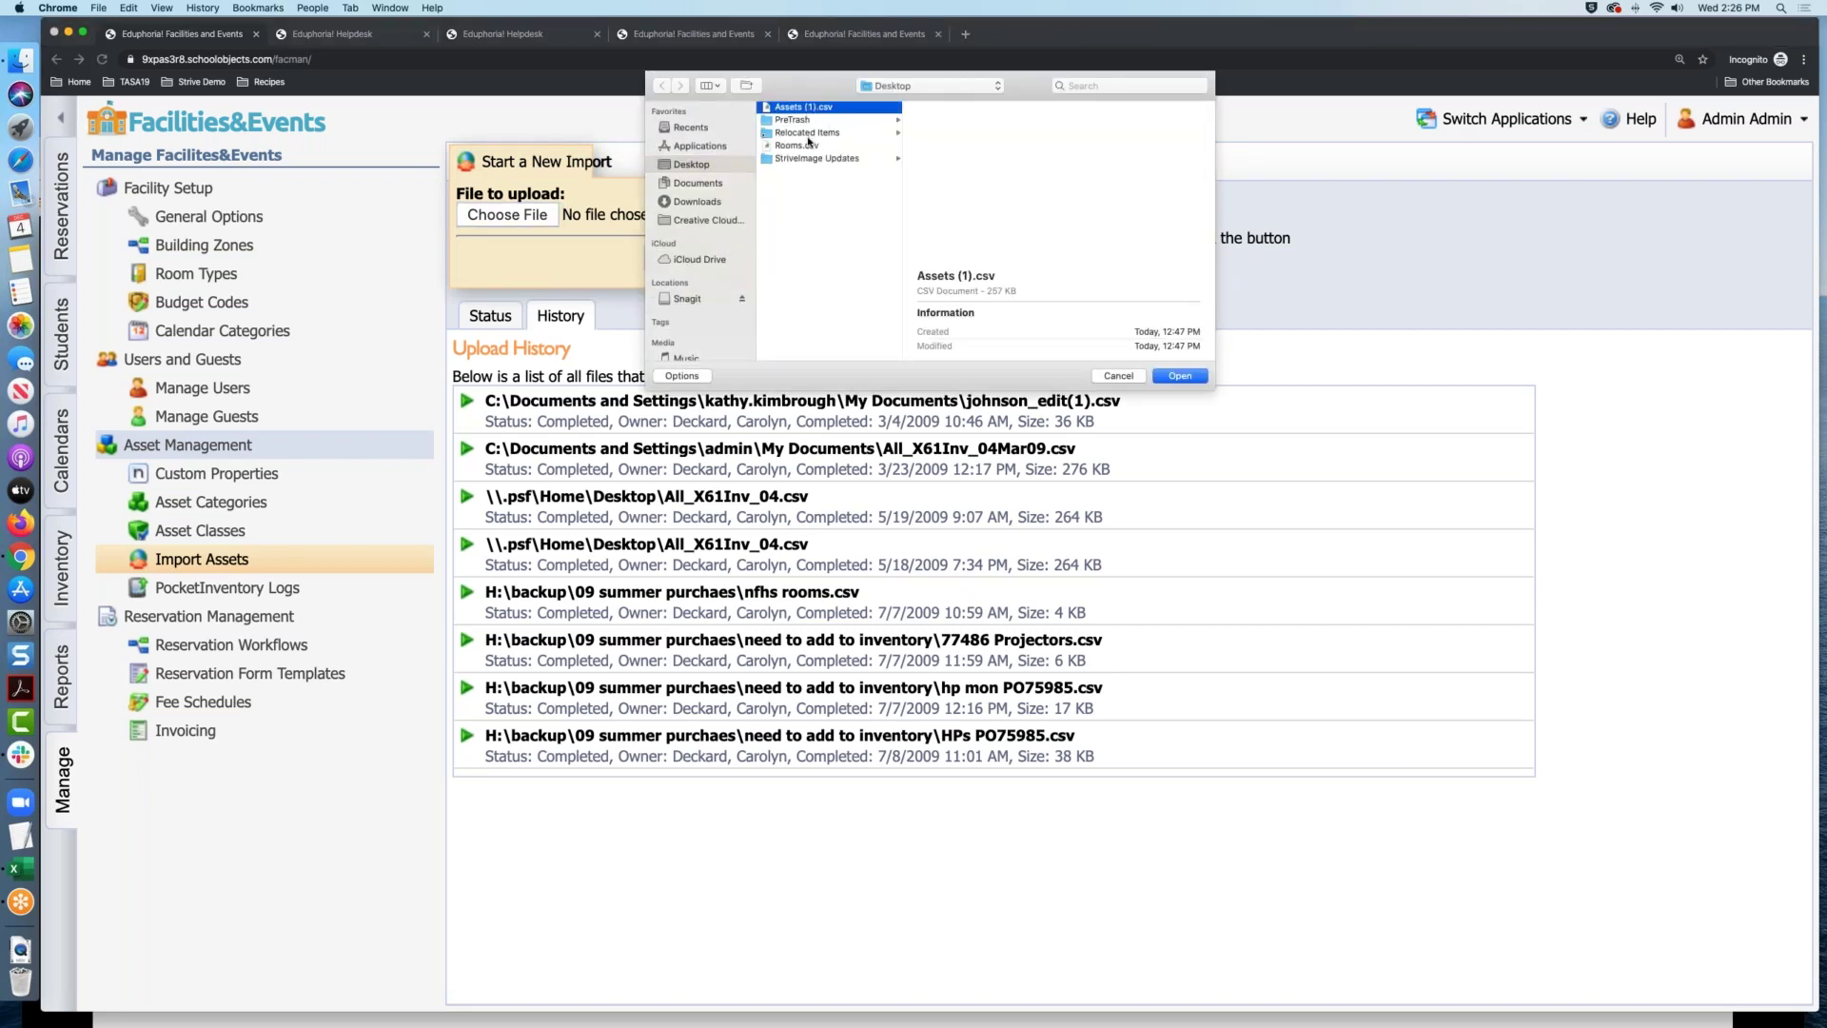
{"action": "left_click", "coordinate": [809, 146]}
{"action": "left_click", "coordinate": [1179, 376]}
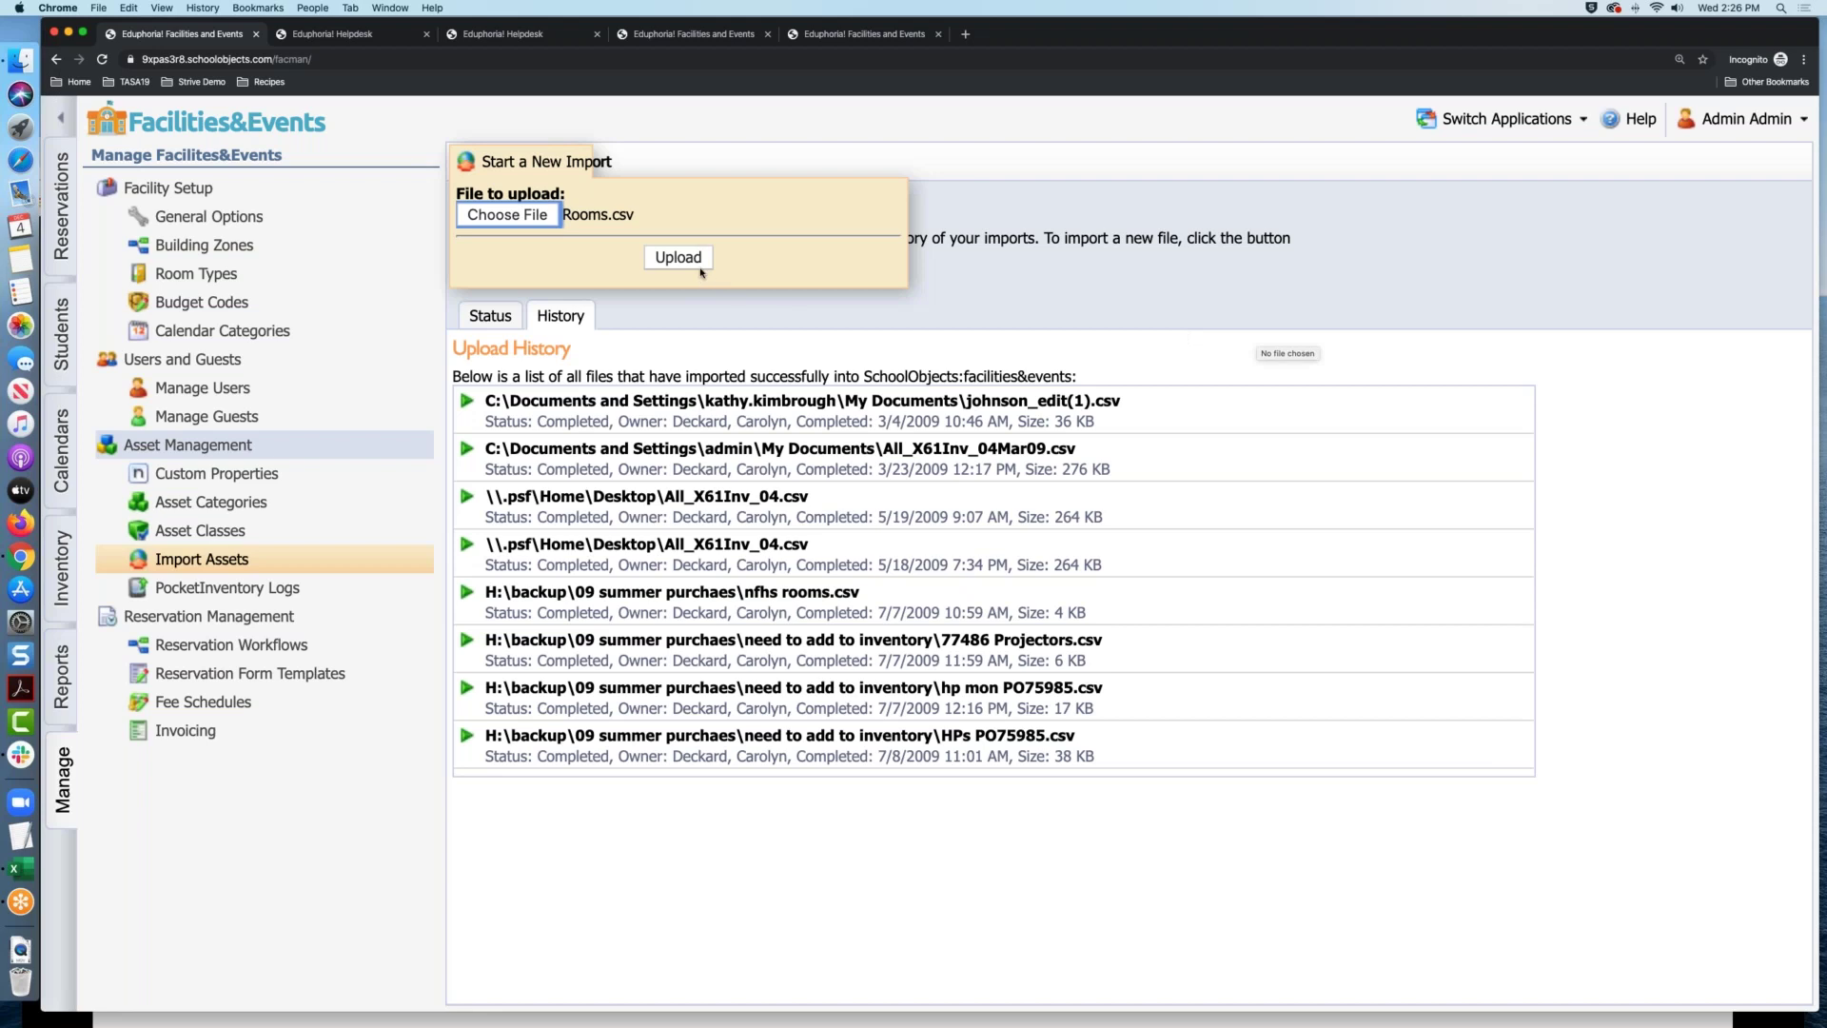
{"action": "left_click", "coordinate": [678, 258]}
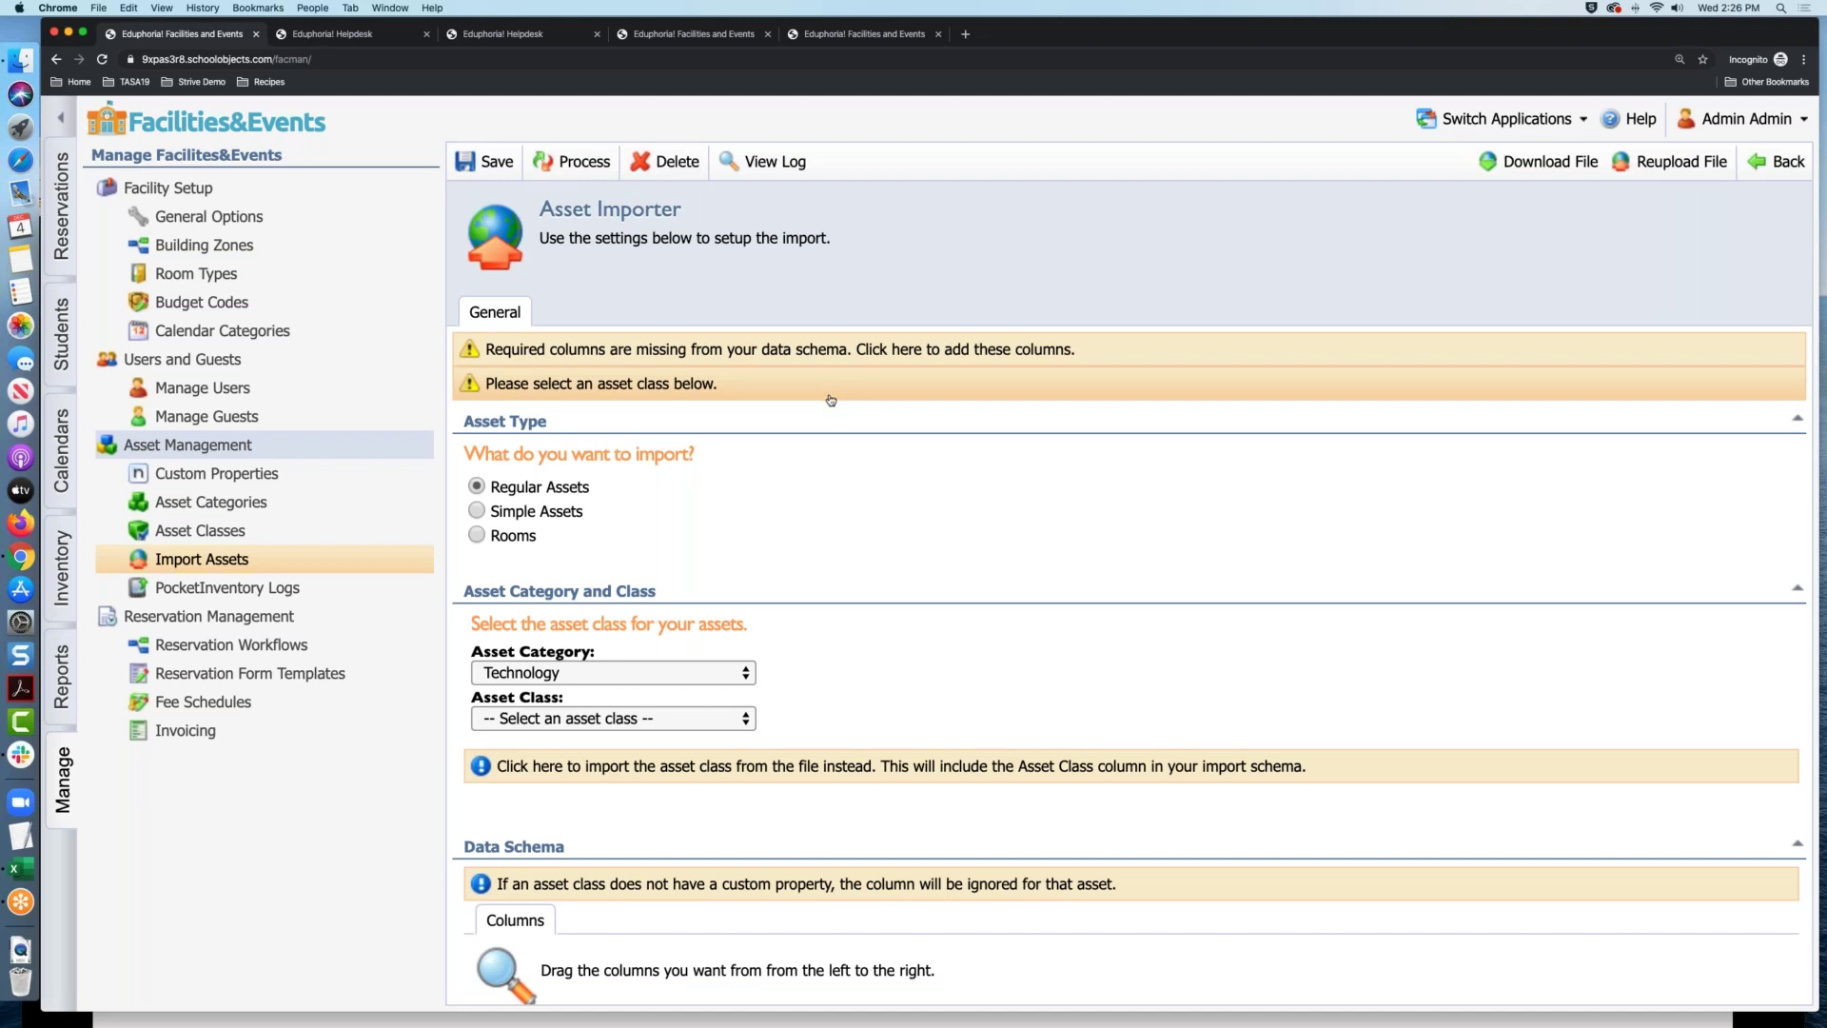
Move and enlarge the Rooms.csv window in Excel and zoom it to about 270%
{"action": "left_click", "coordinate": [21, 869]}
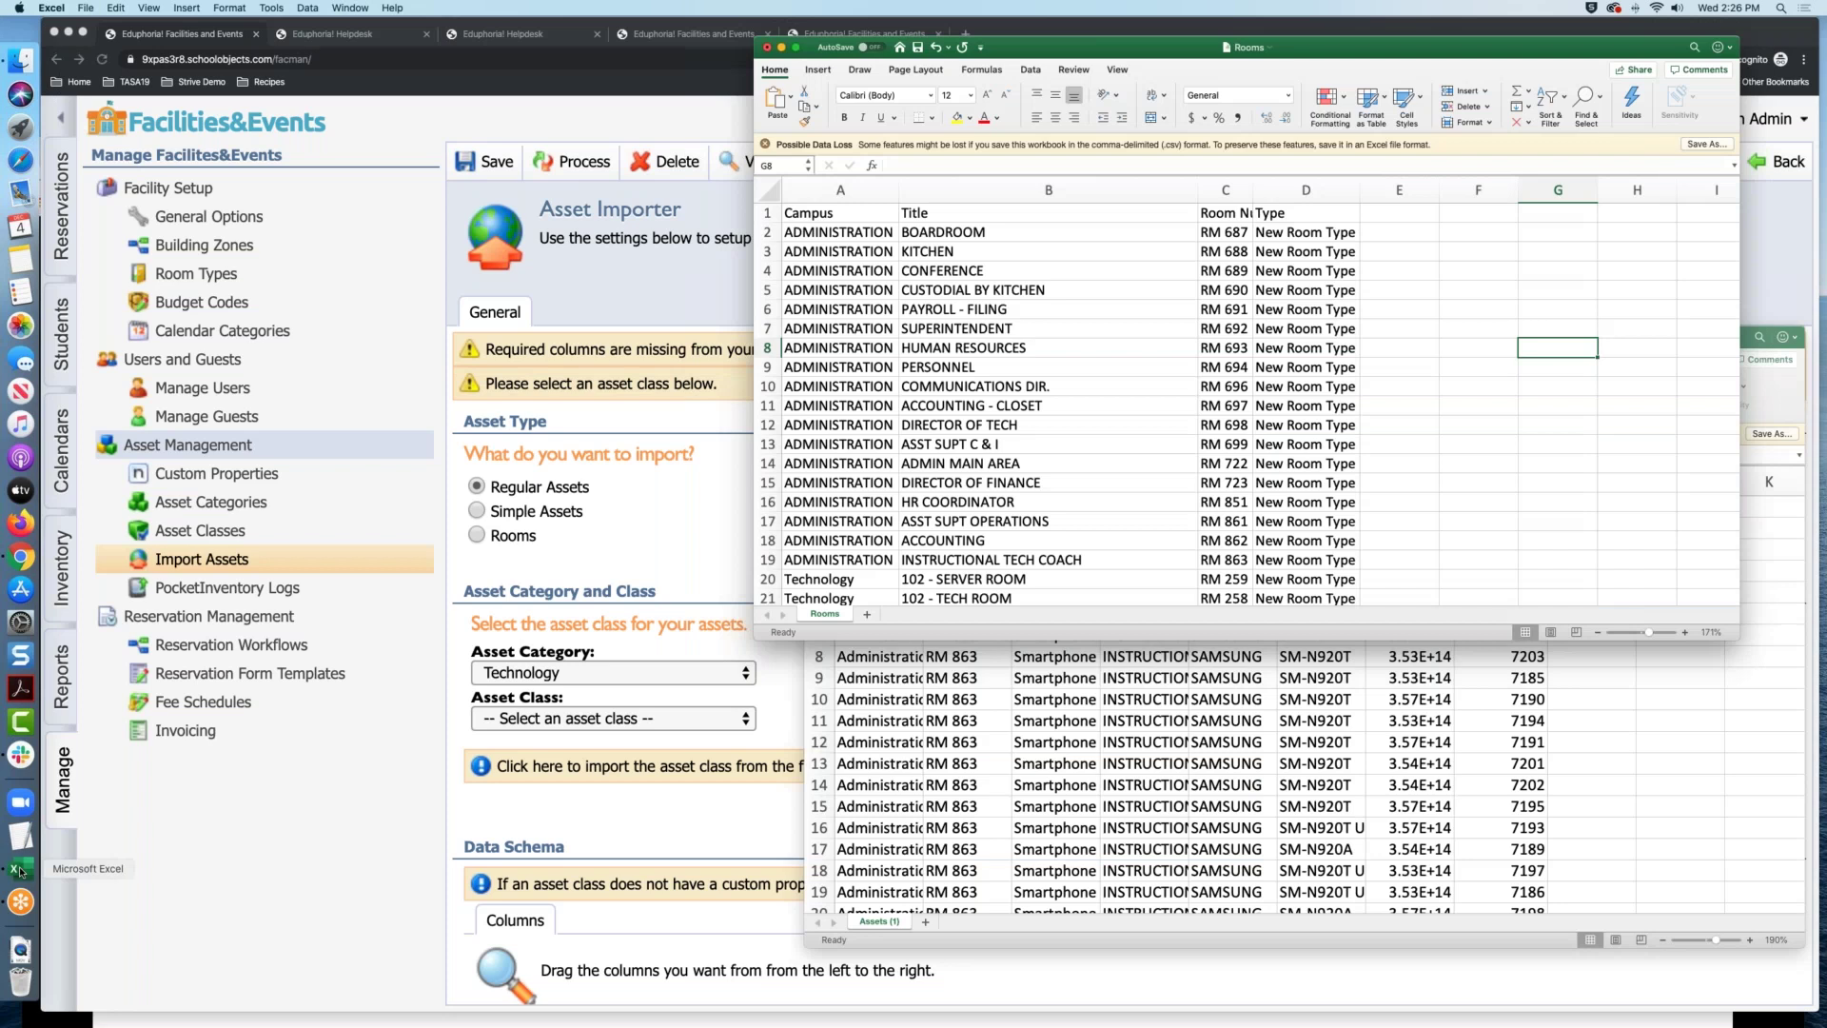
{"action": "left_click_drag", "start_coordinate": [910, 46], "coordinate": [398, 5]}
{"action": "left_click_drag", "start_coordinate": [1225, 620], "coordinate": [1647, 1005]}
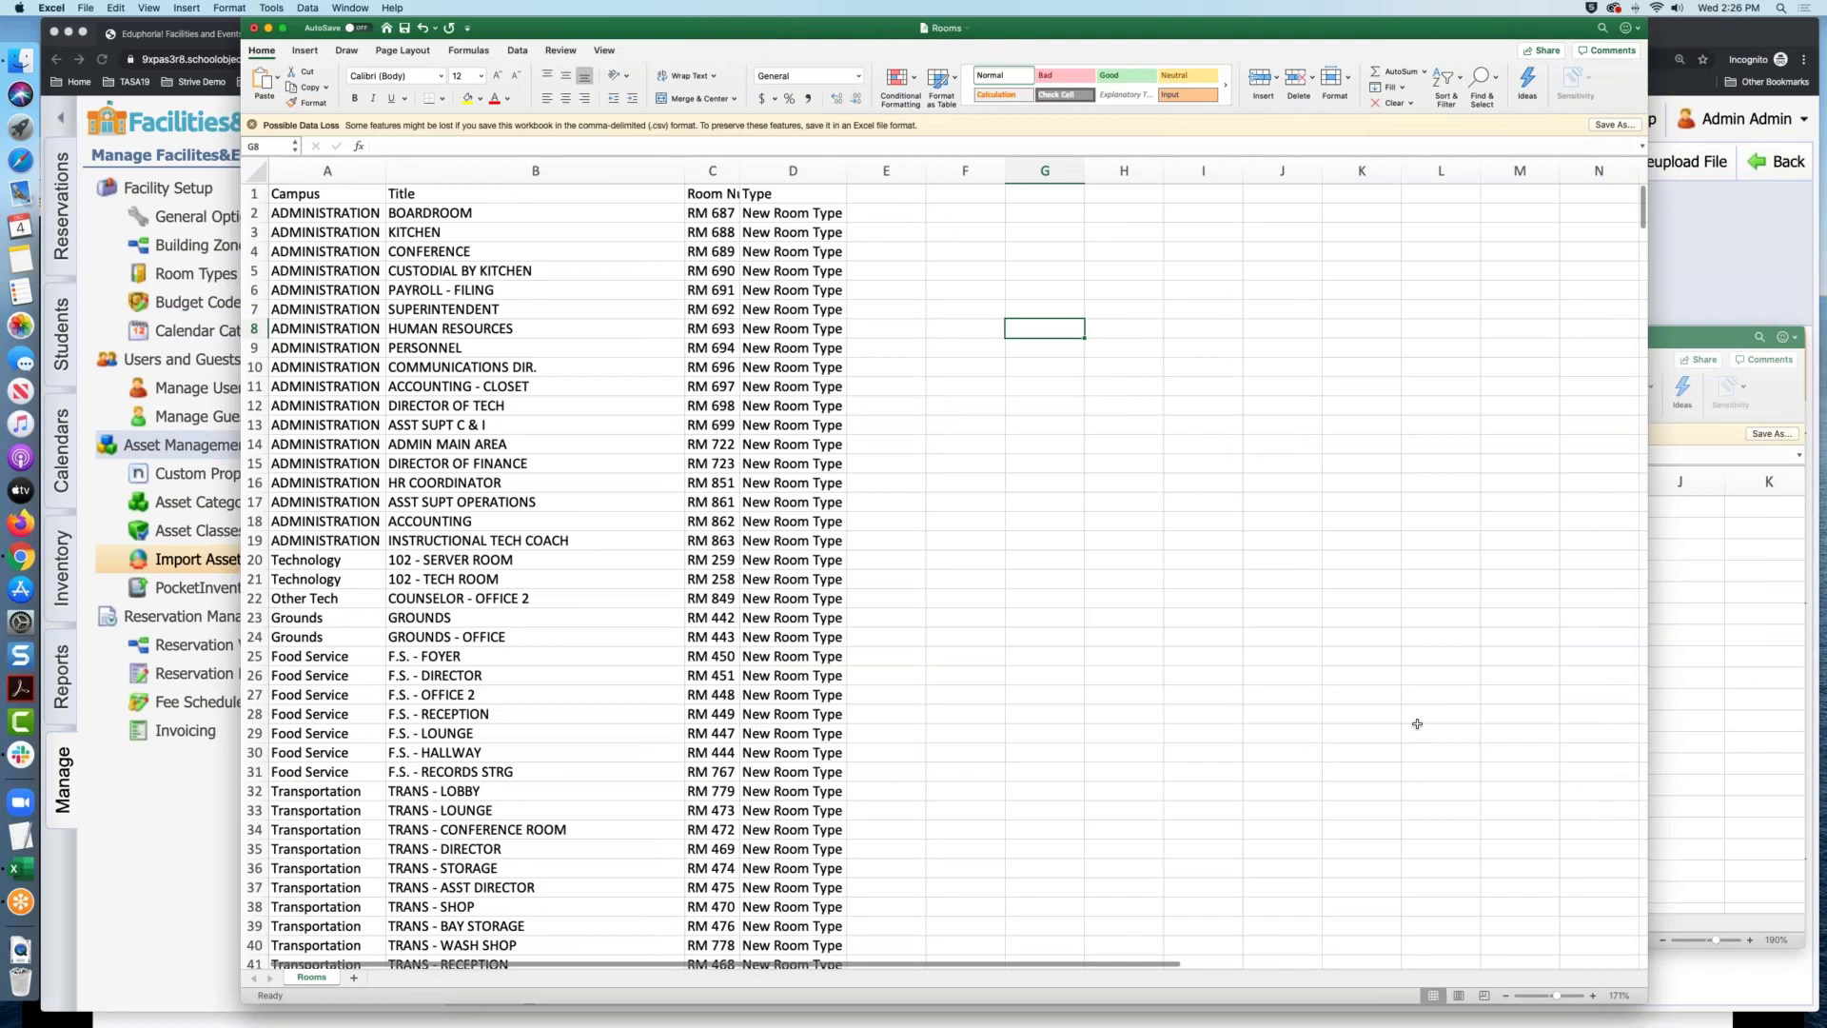
{"action": "left_click_drag", "start_coordinate": [1556, 995], "coordinate": [1563, 998]}
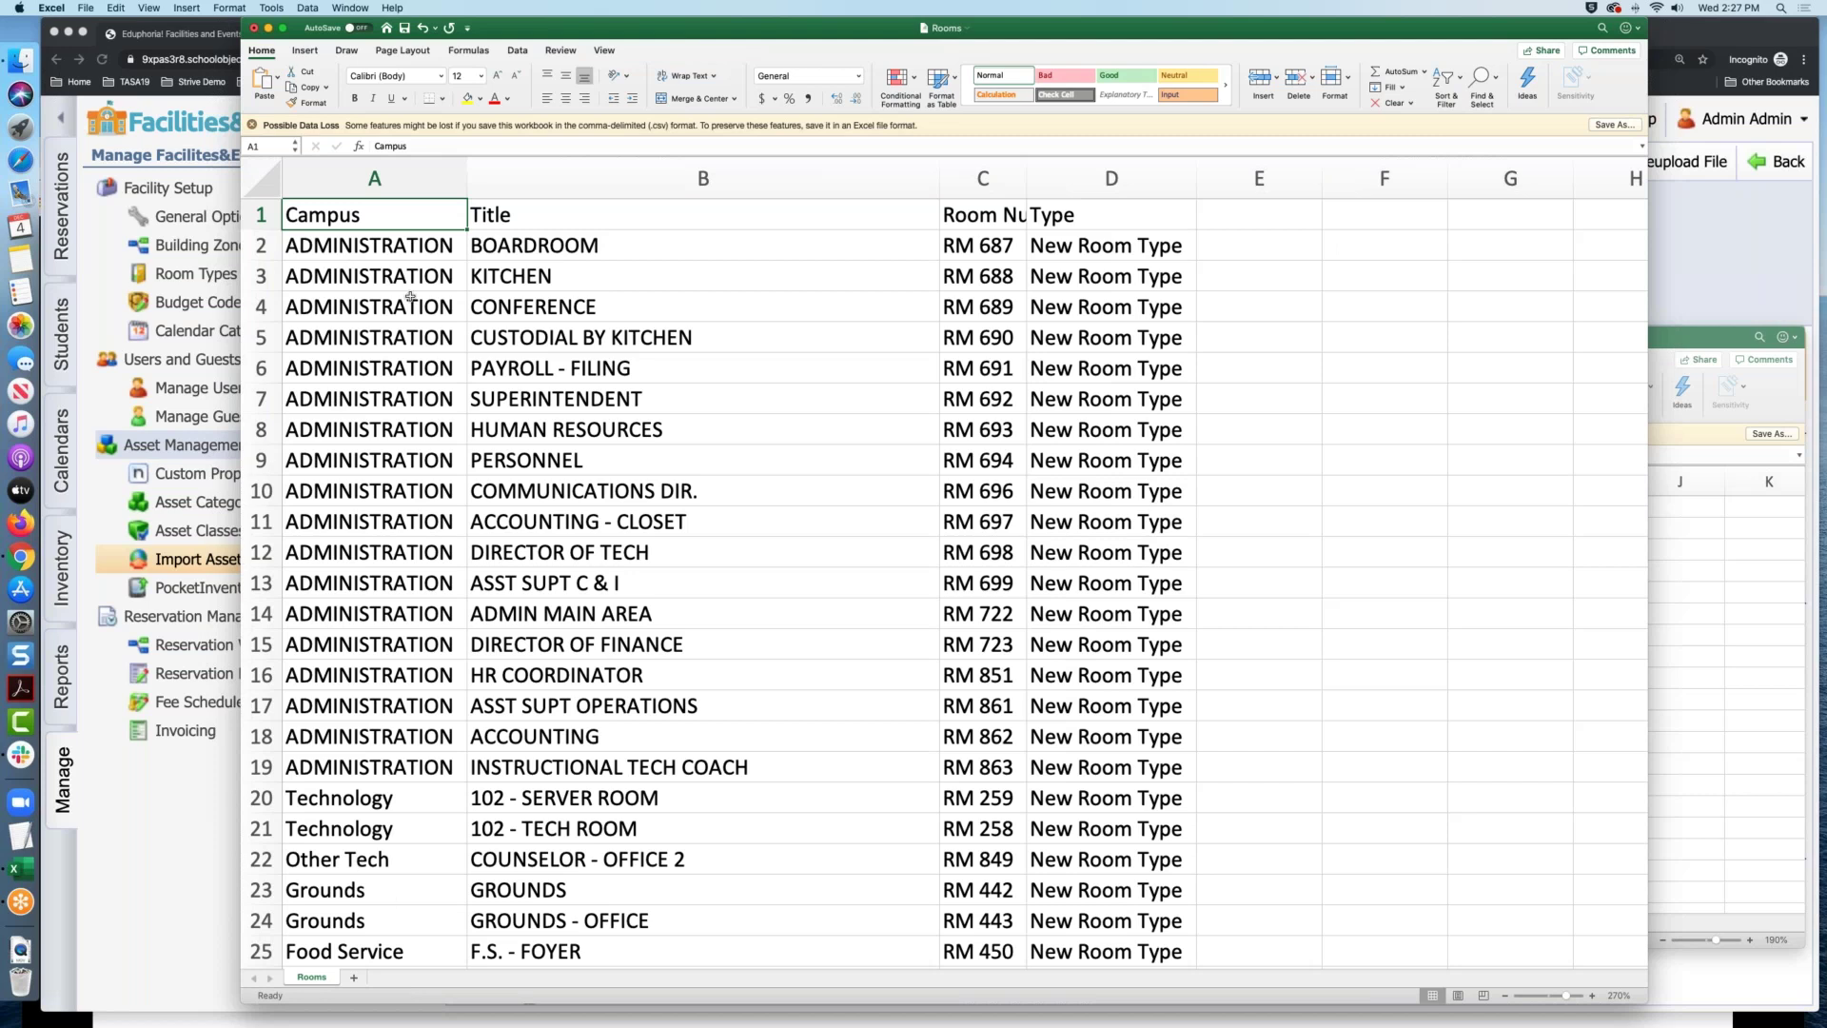
Review the Title, Room Number and Type headers and the first room, BOARDROOM
{"action": "left_click", "coordinate": [579, 216]}
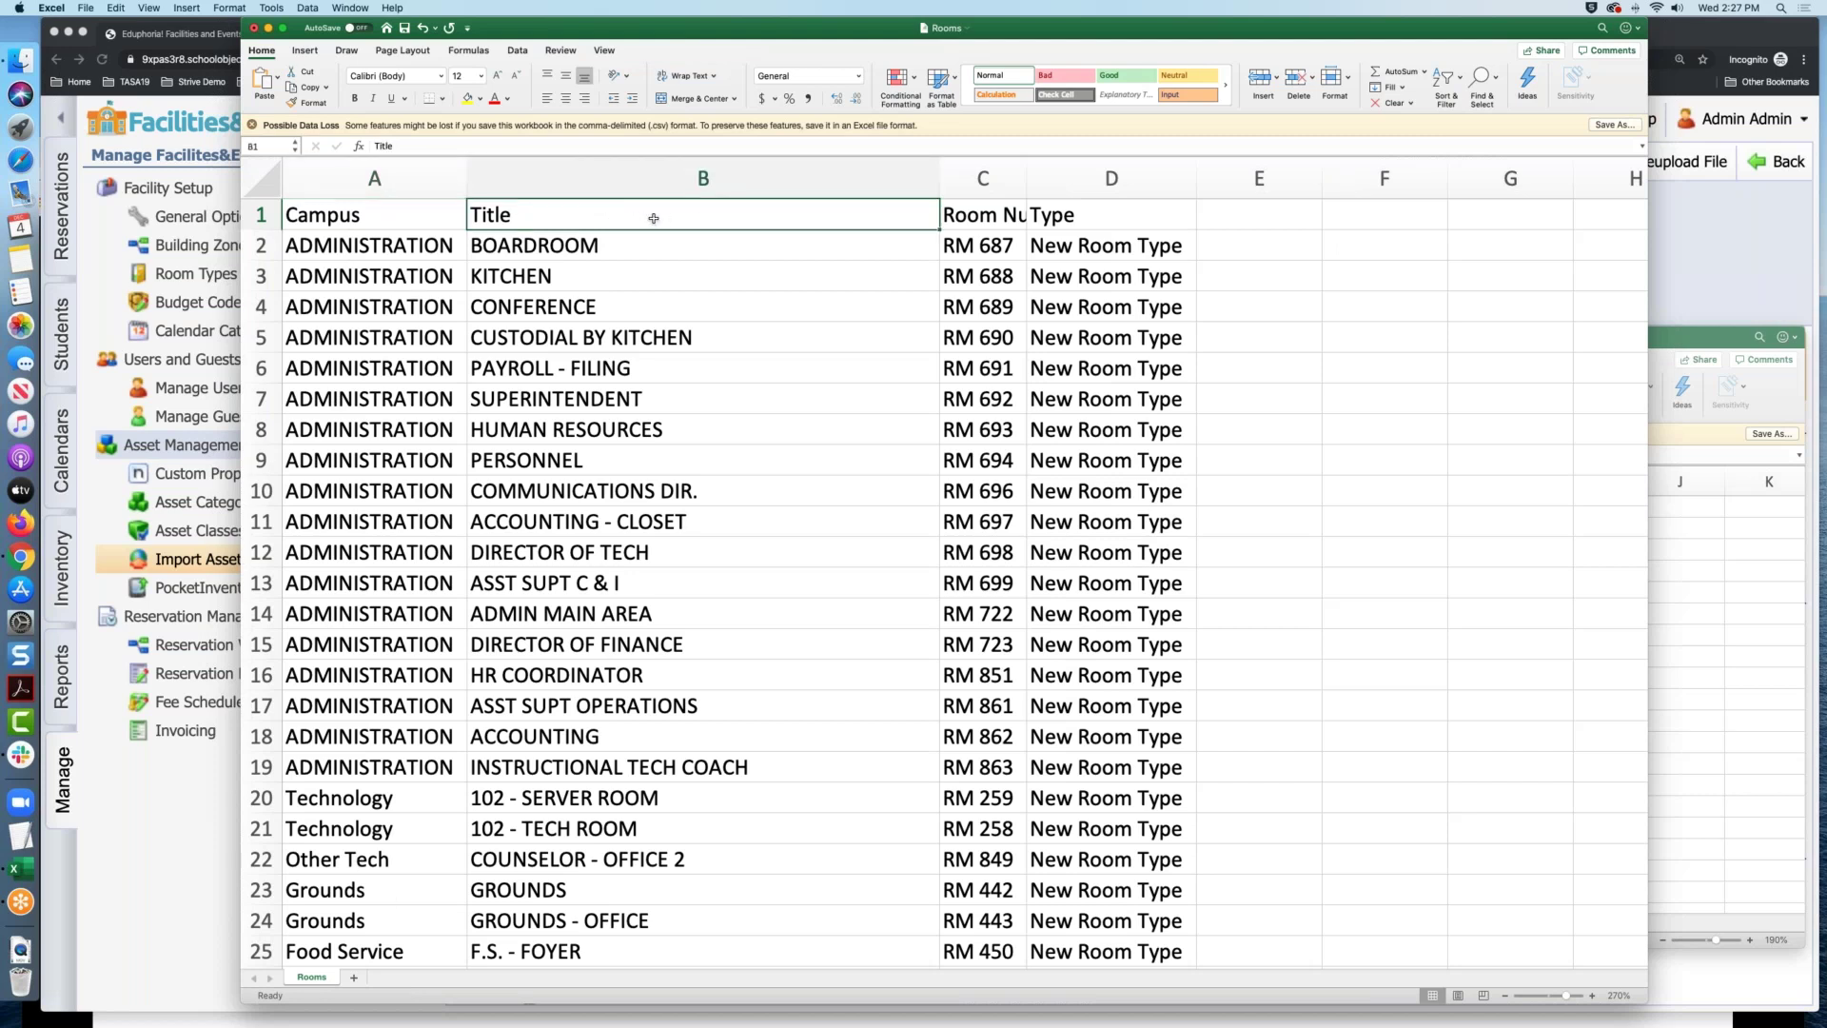
{"action": "left_click", "coordinate": [1015, 217]}
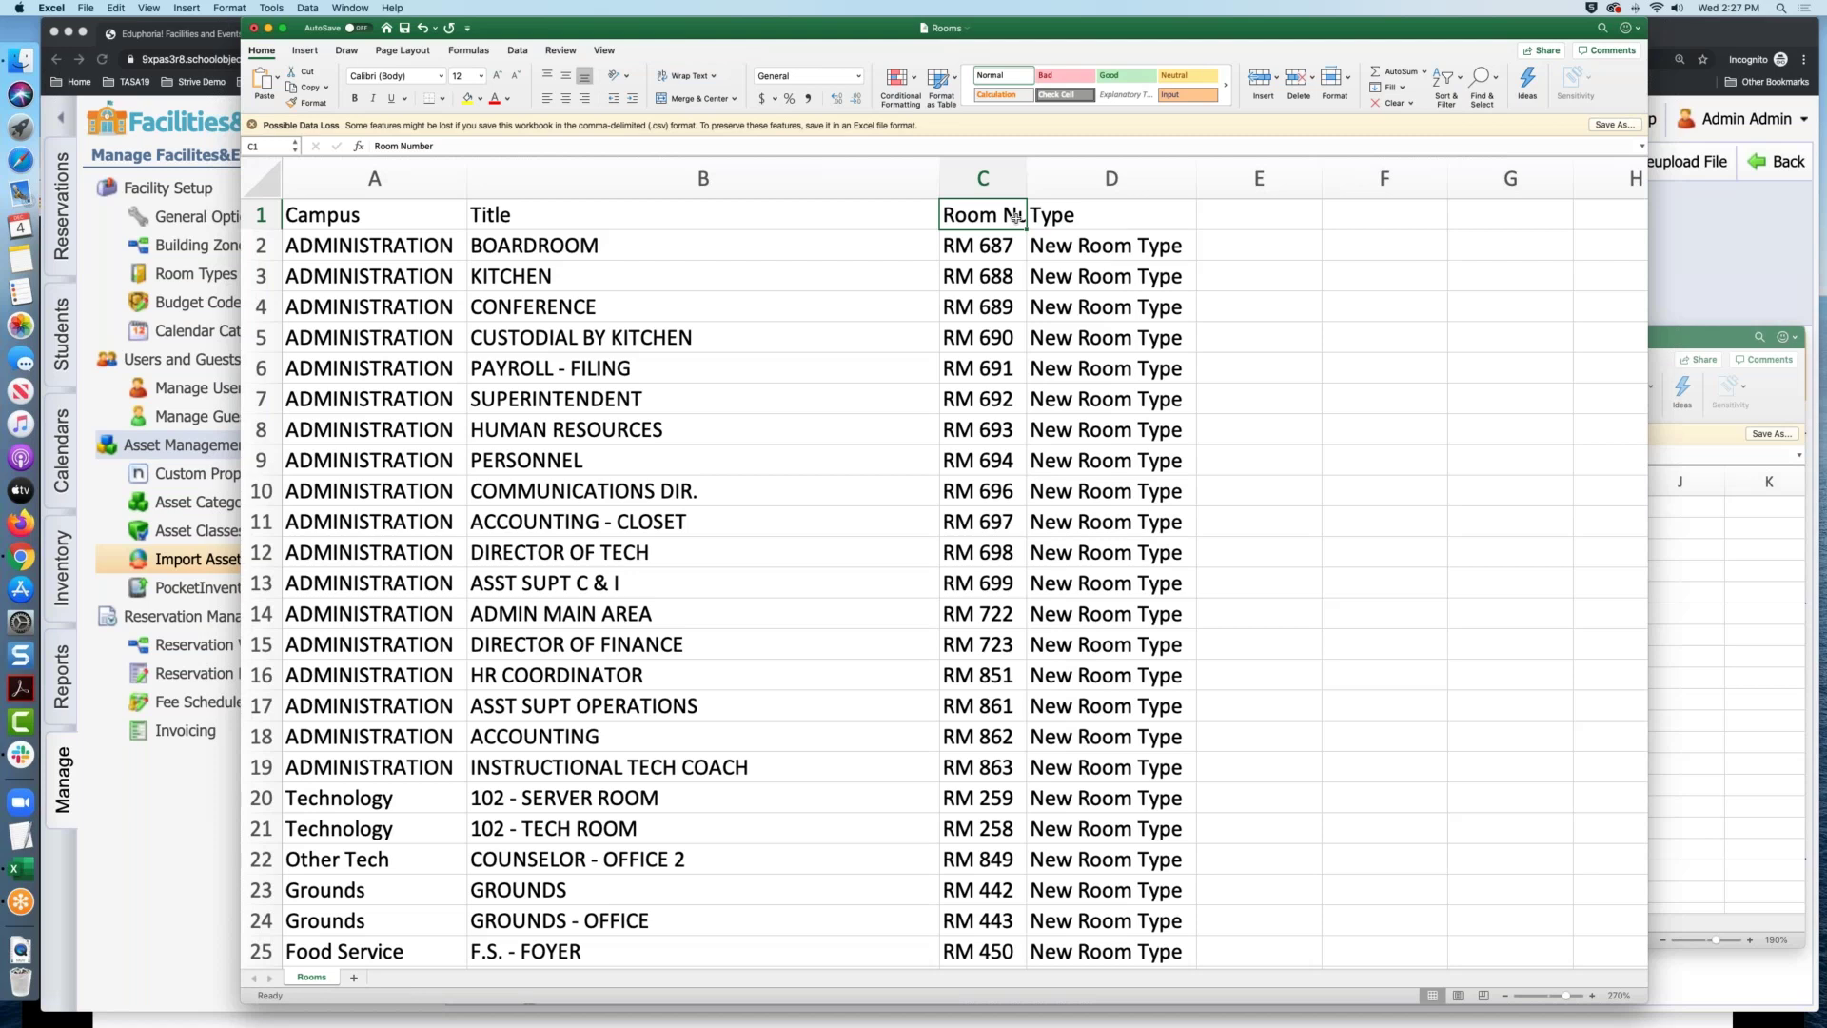
{"action": "left_click", "coordinate": [650, 241]}
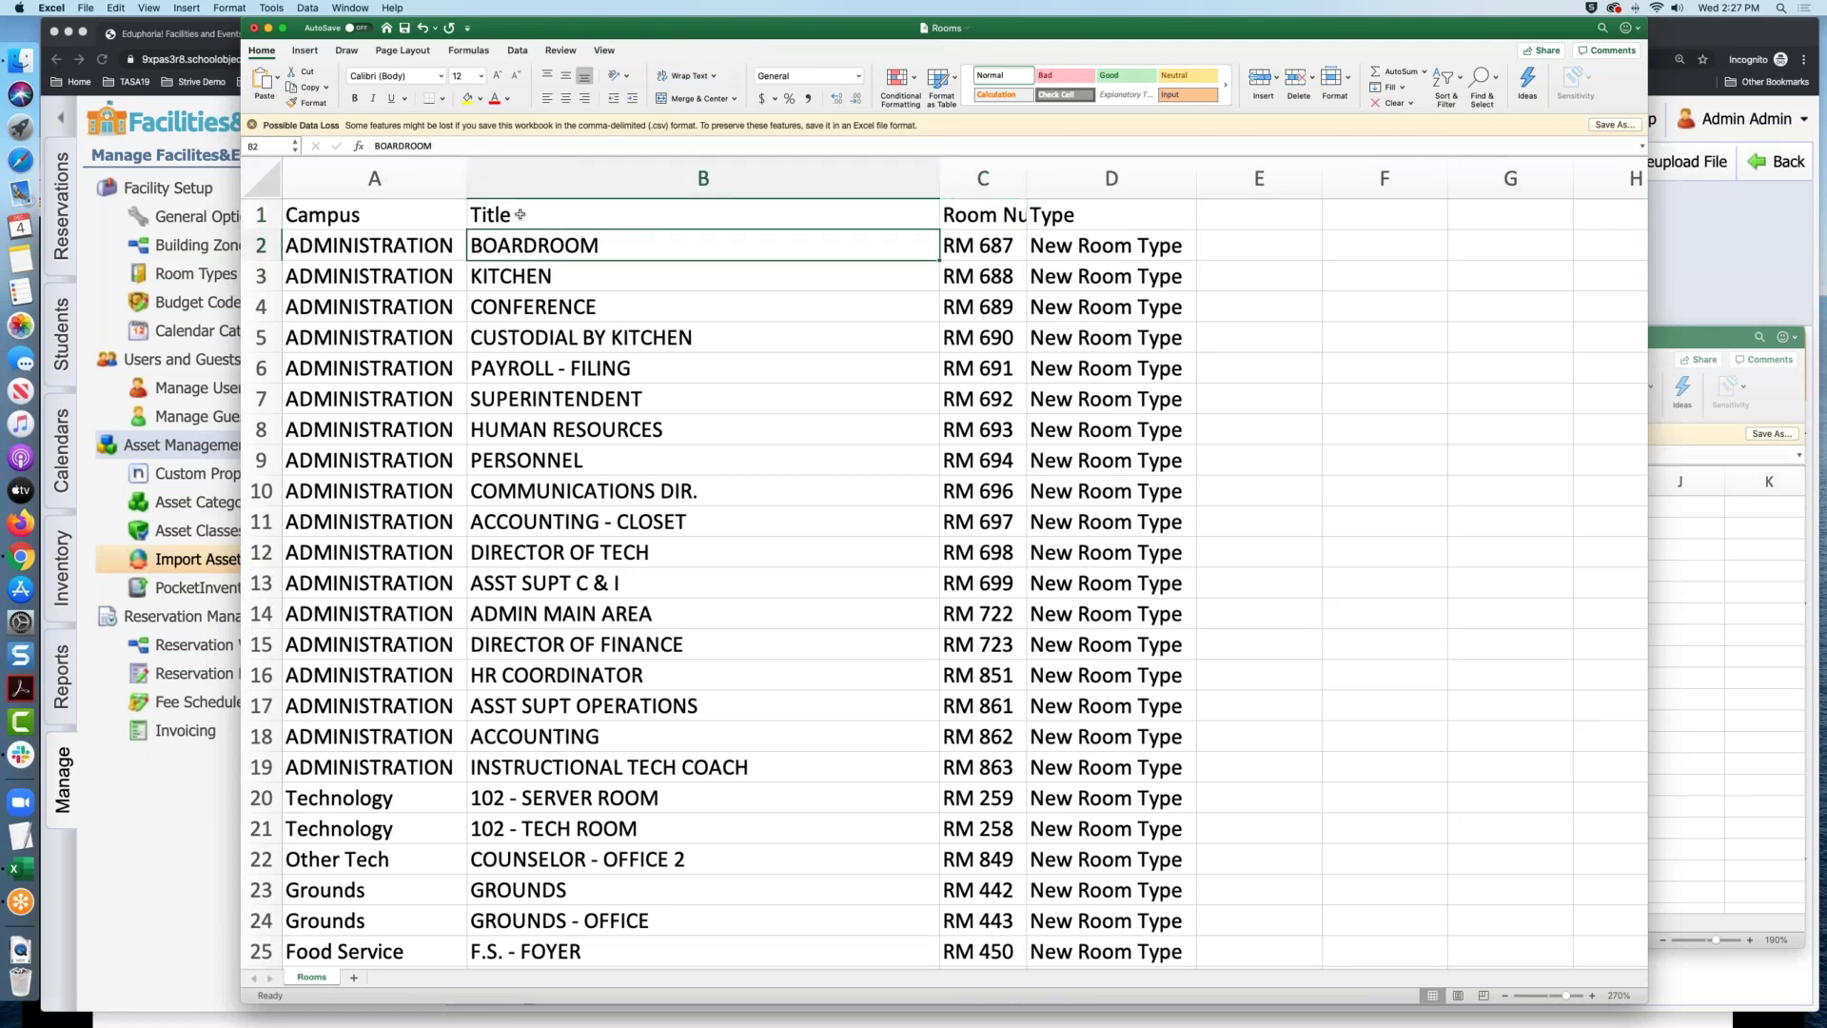
{"action": "left_click", "coordinate": [1001, 213]}
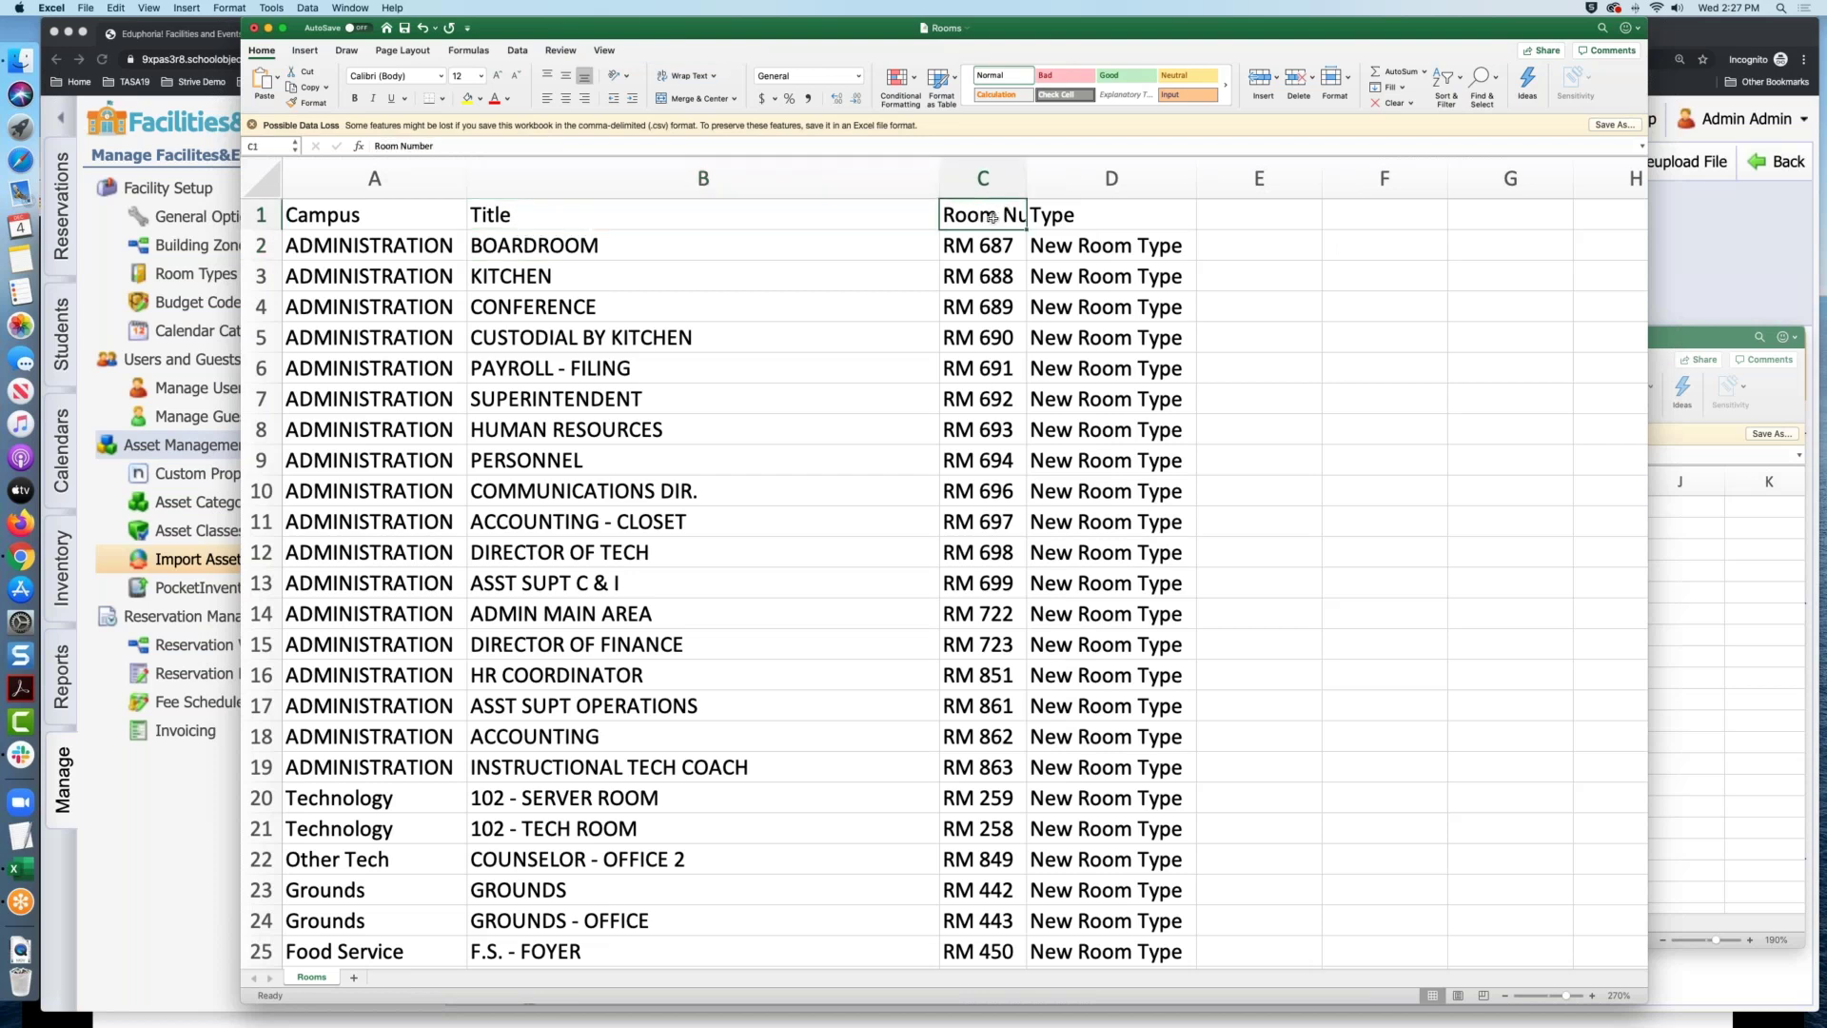
{"action": "left_click", "coordinate": [1154, 216]}
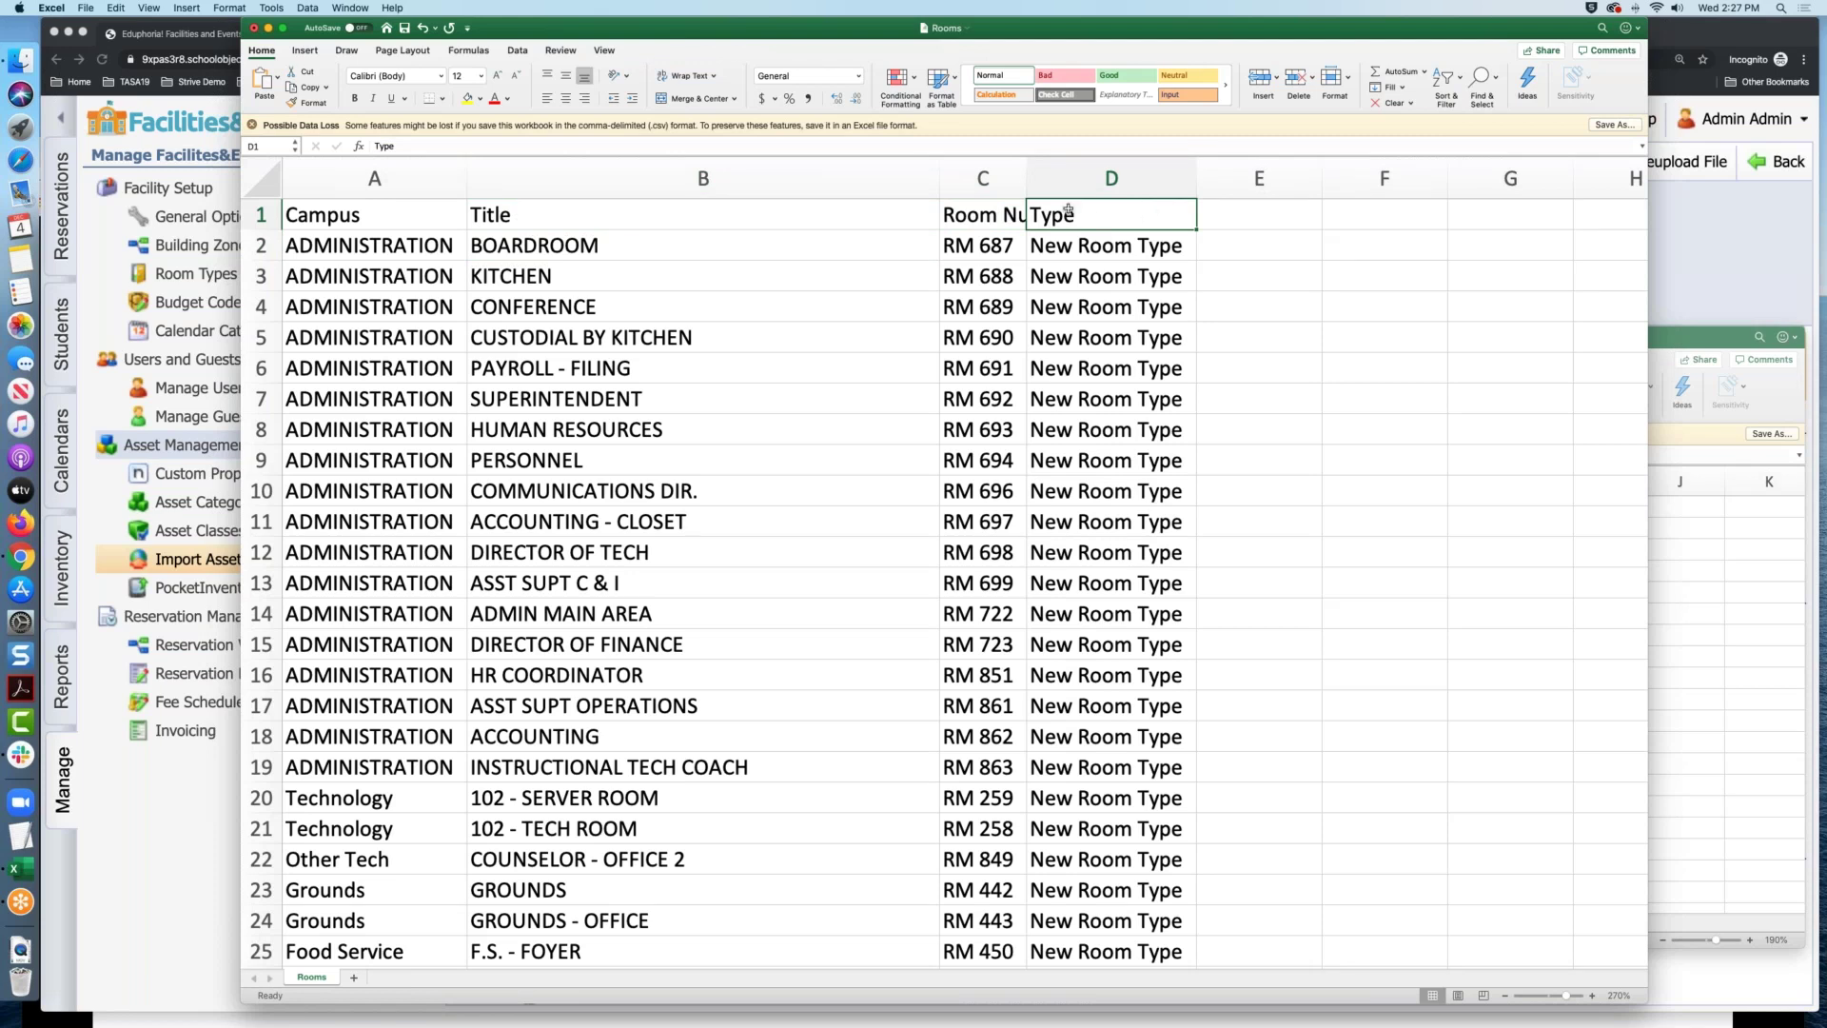
Scroll back to column A and select the whole header row 1
{"action": "scroll", "coordinate": [1162, 350], "scroll_direction": "down", "scroll_amount": 5}
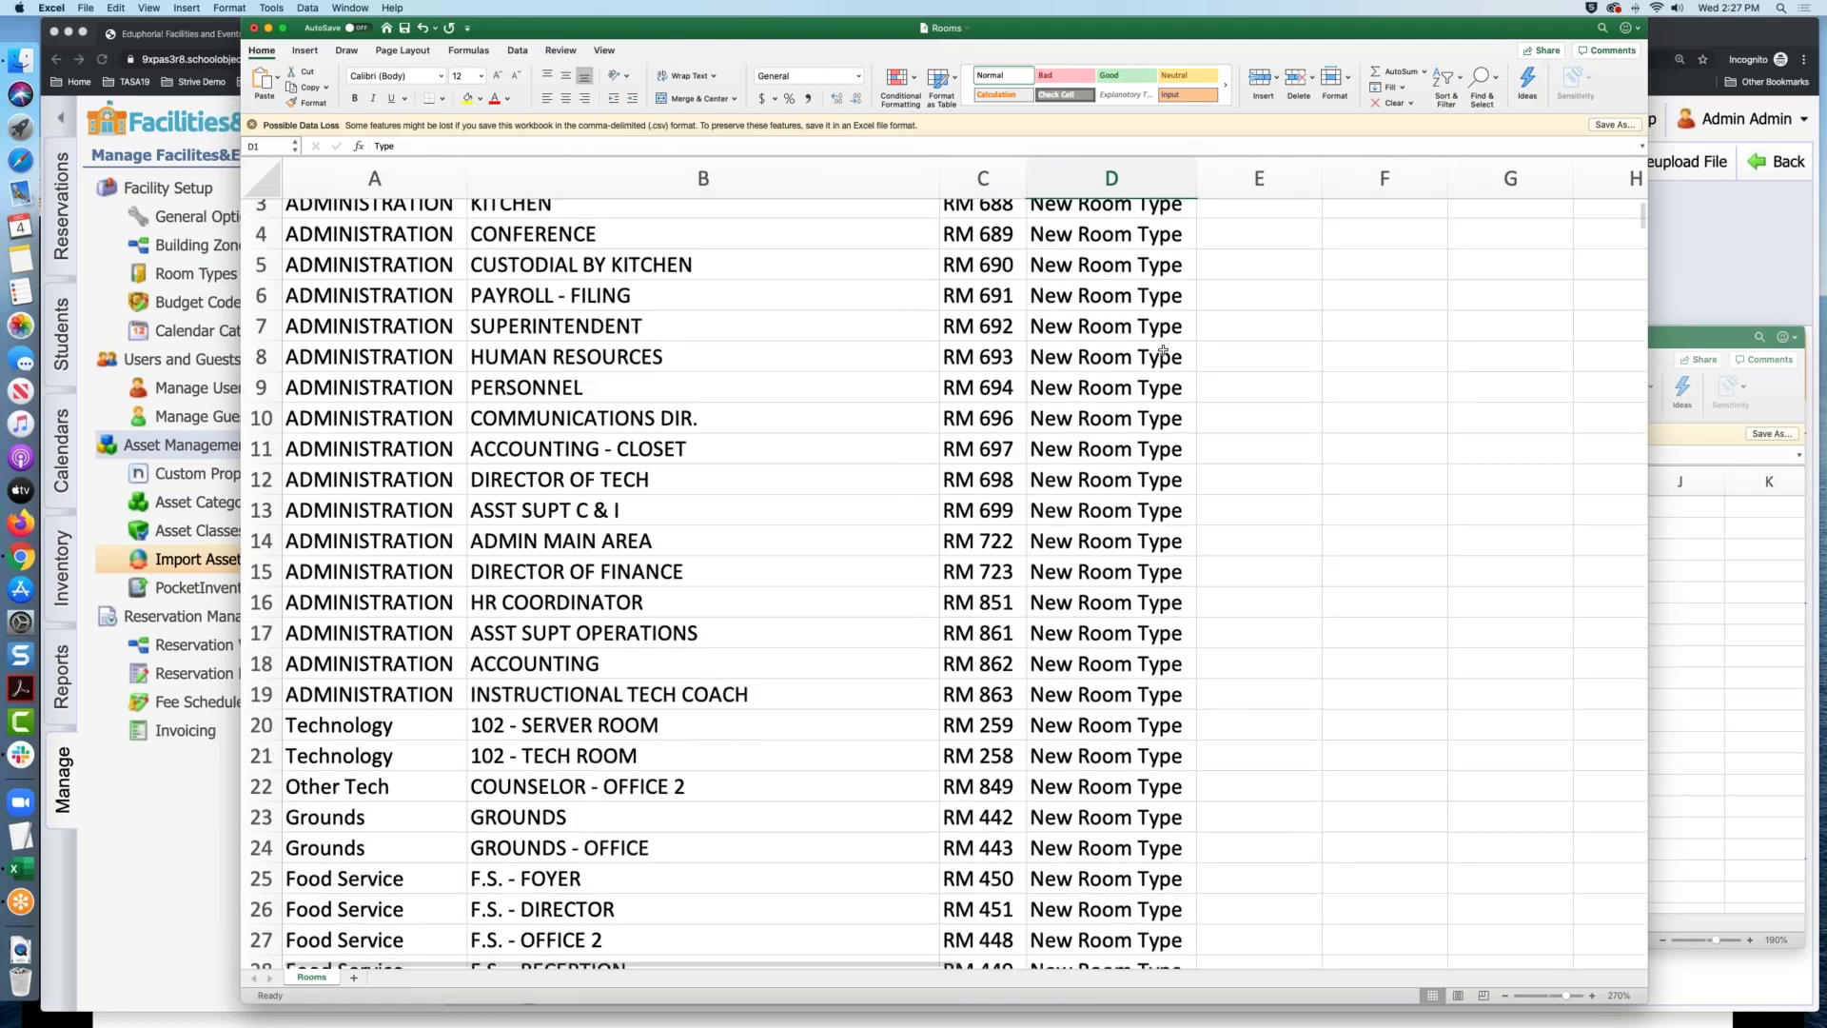
{"action": "scroll", "coordinate": [1162, 349], "scroll_direction": "up", "scroll_amount": 2}
{"action": "scroll", "coordinate": [1162, 350], "scroll_direction": "right", "scroll_amount": 1}
{"action": "scroll", "coordinate": [1162, 349], "scroll_direction": "up", "scroll_amount": 4}
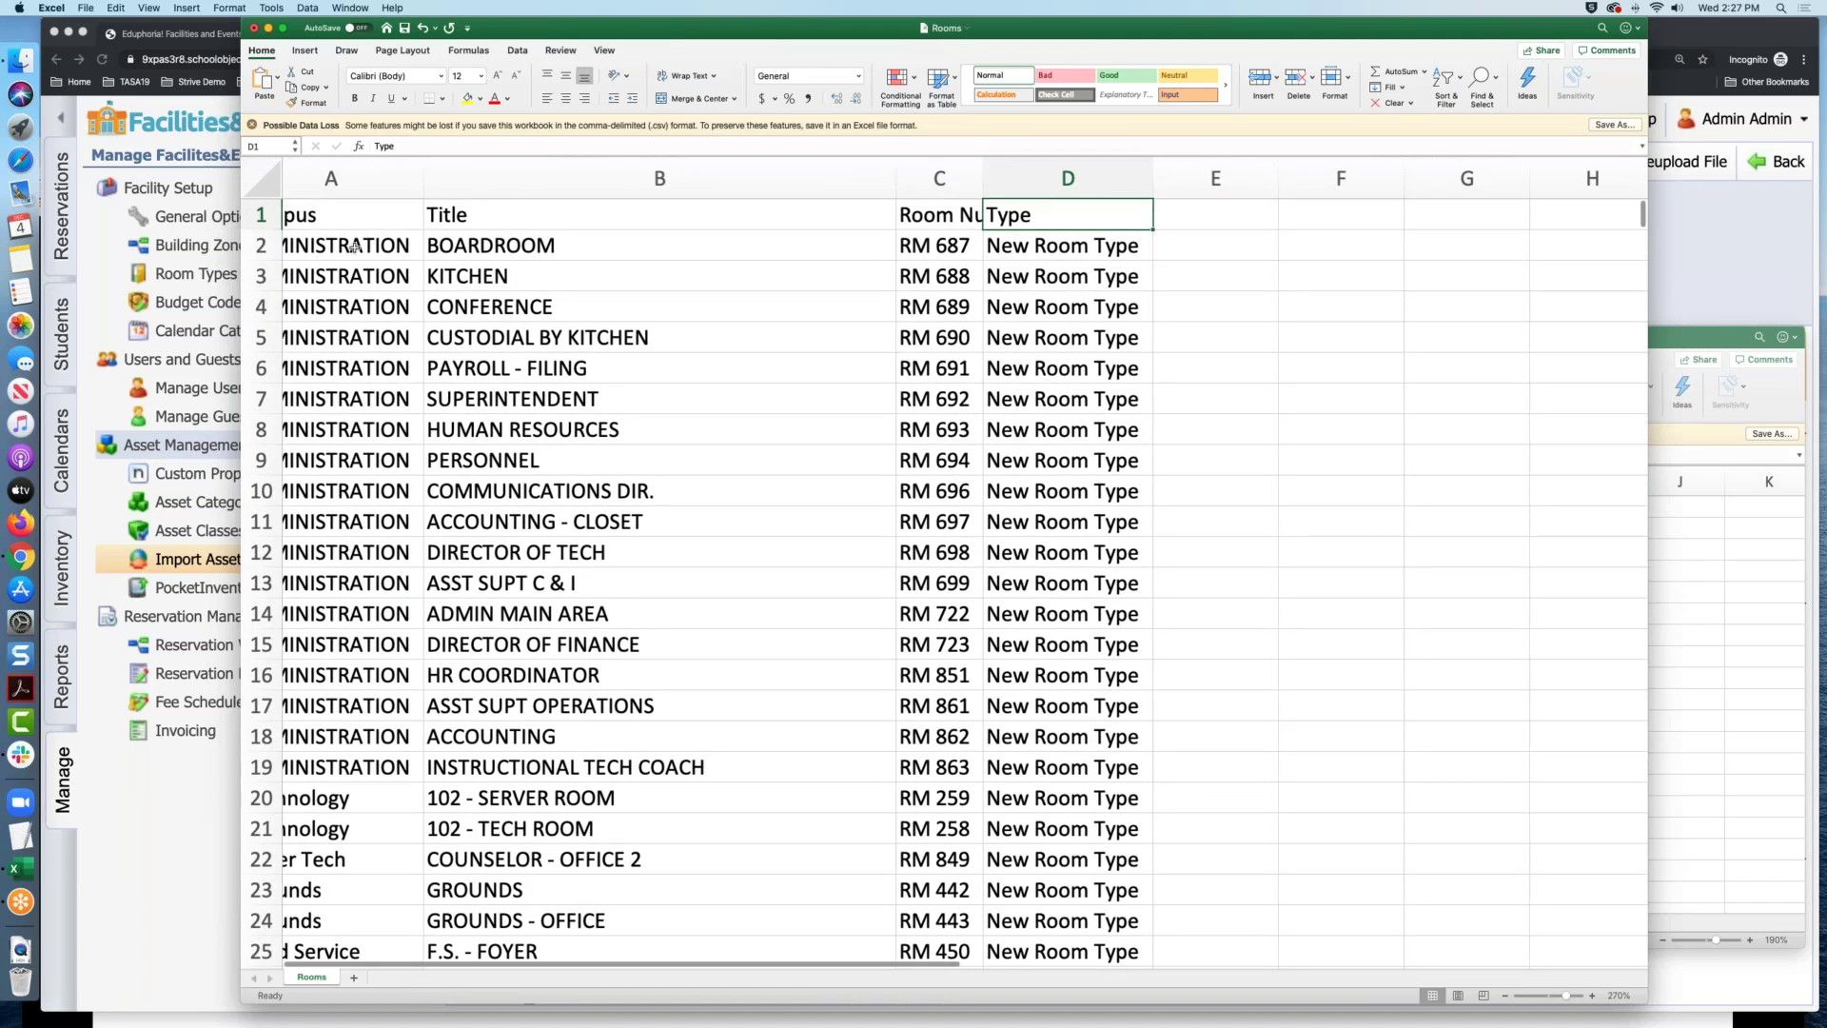
{"action": "scroll", "coordinate": [354, 248], "scroll_direction": "left", "scroll_amount": 2}
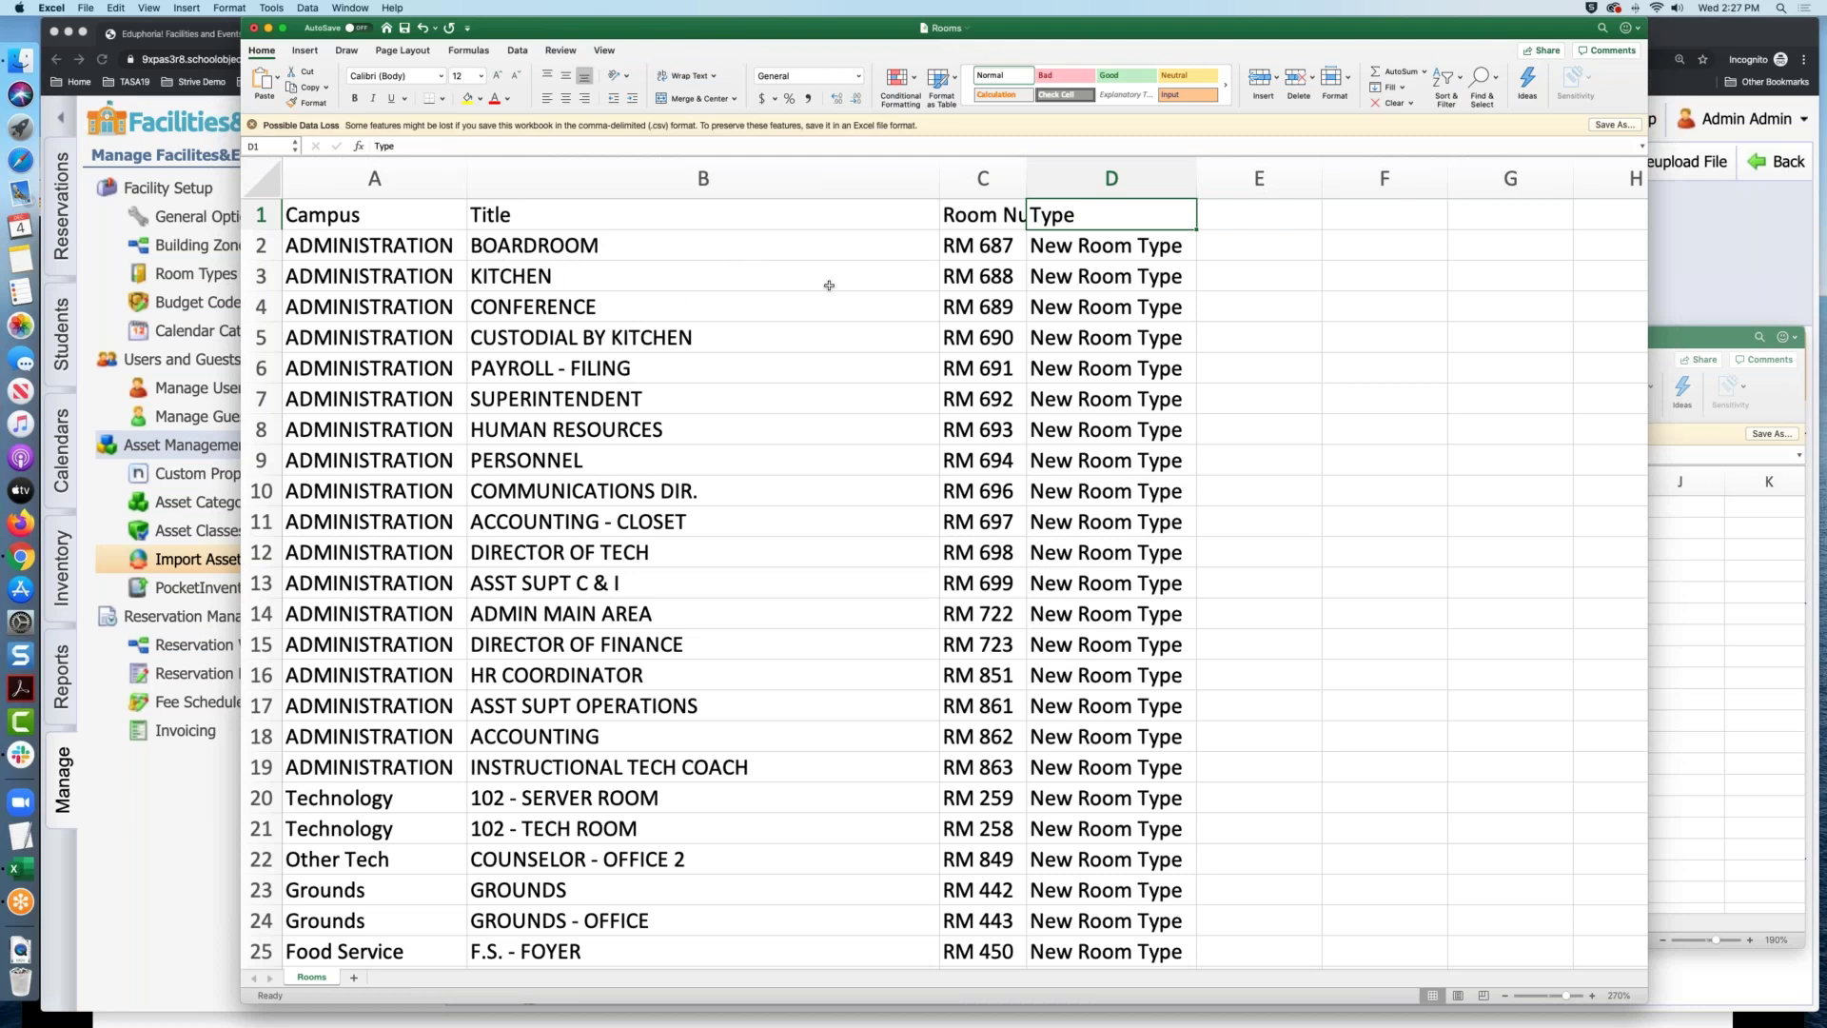
{"action": "left_click", "coordinate": [1262, 314]}
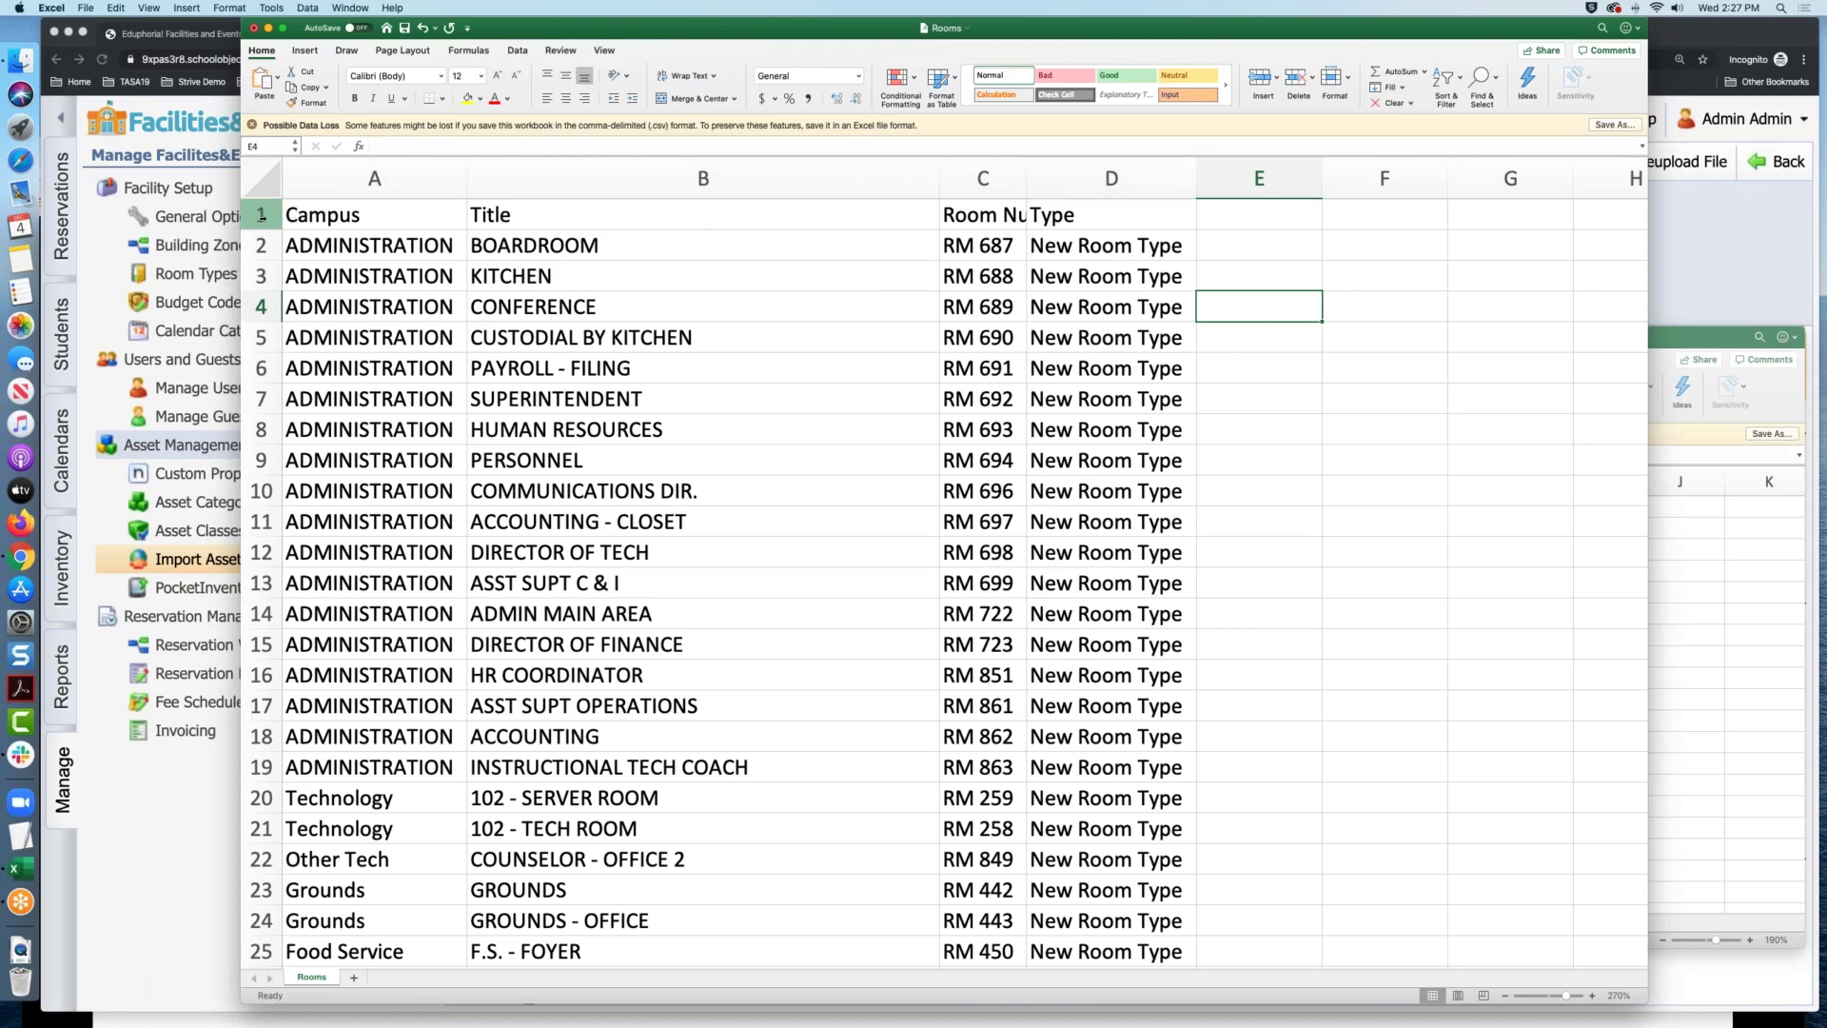
{"action": "left_click", "coordinate": [259, 214]}
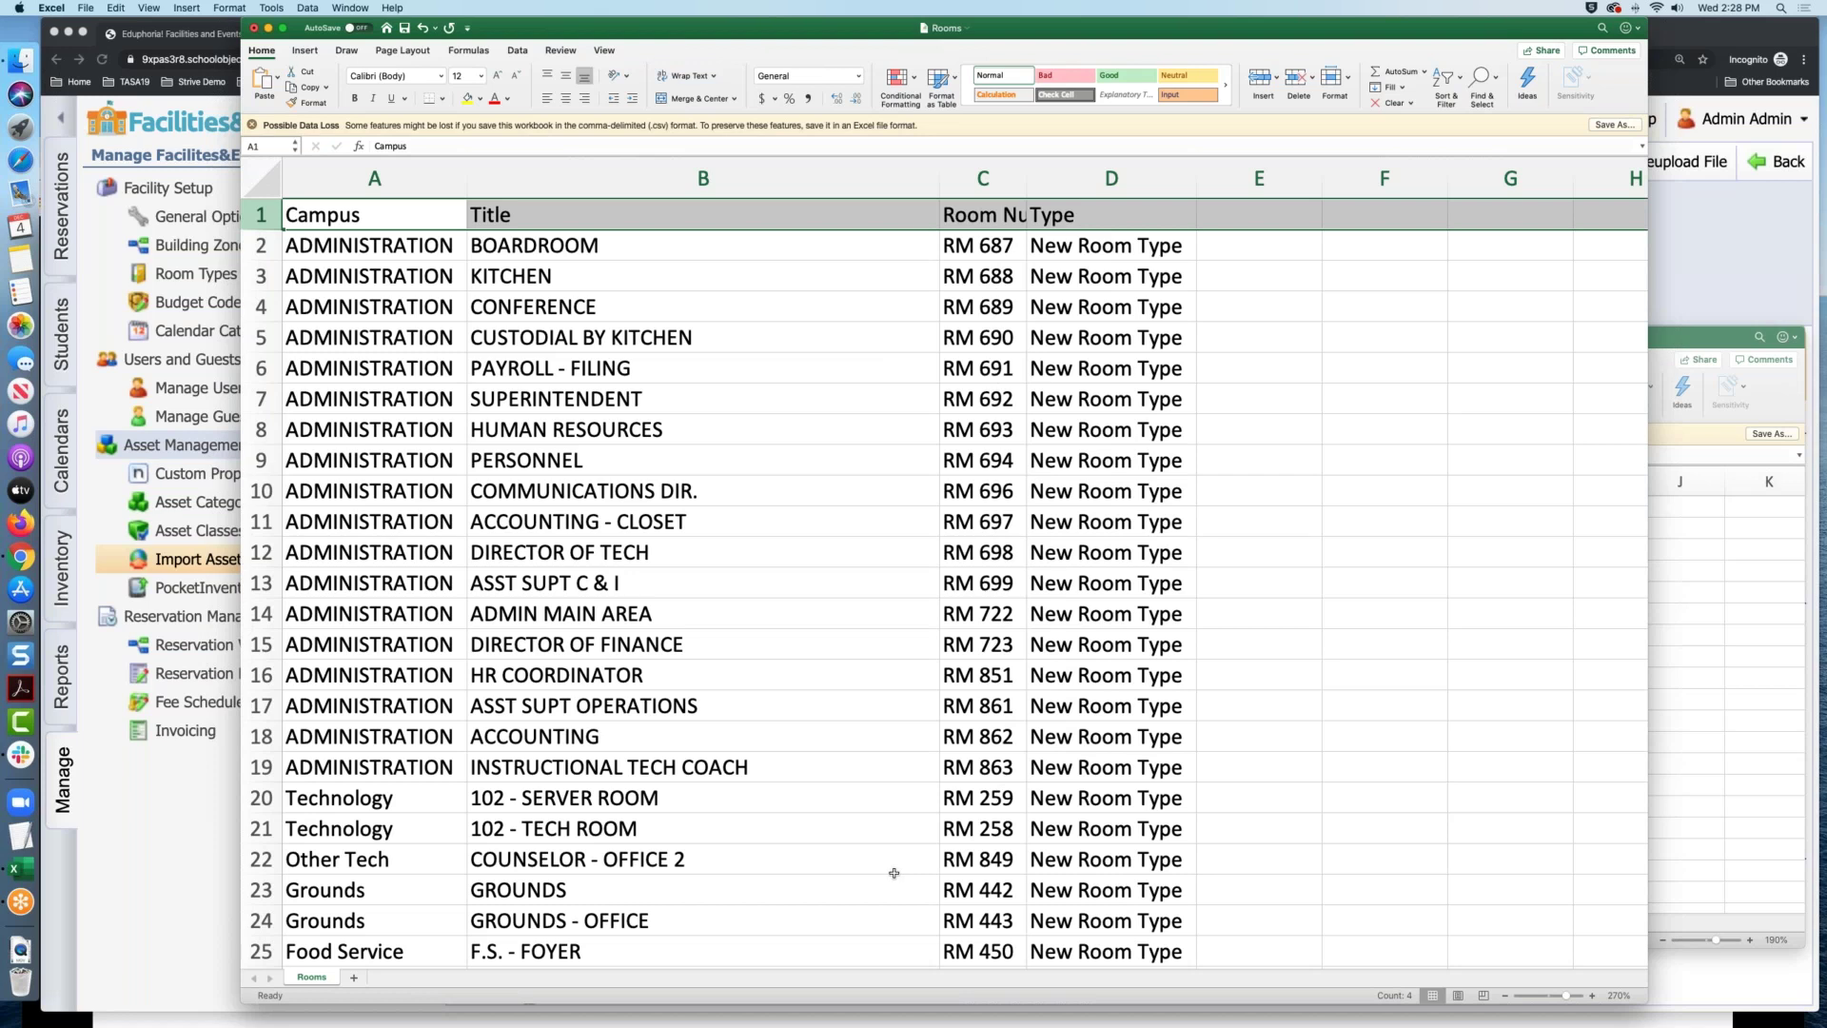
Delete header row 1, save Rooms.csv, and return to the Asset Importer in Chrome
{"action": "right_click", "coordinate": [263, 215]}
{"action": "left_click", "coordinate": [309, 295]}
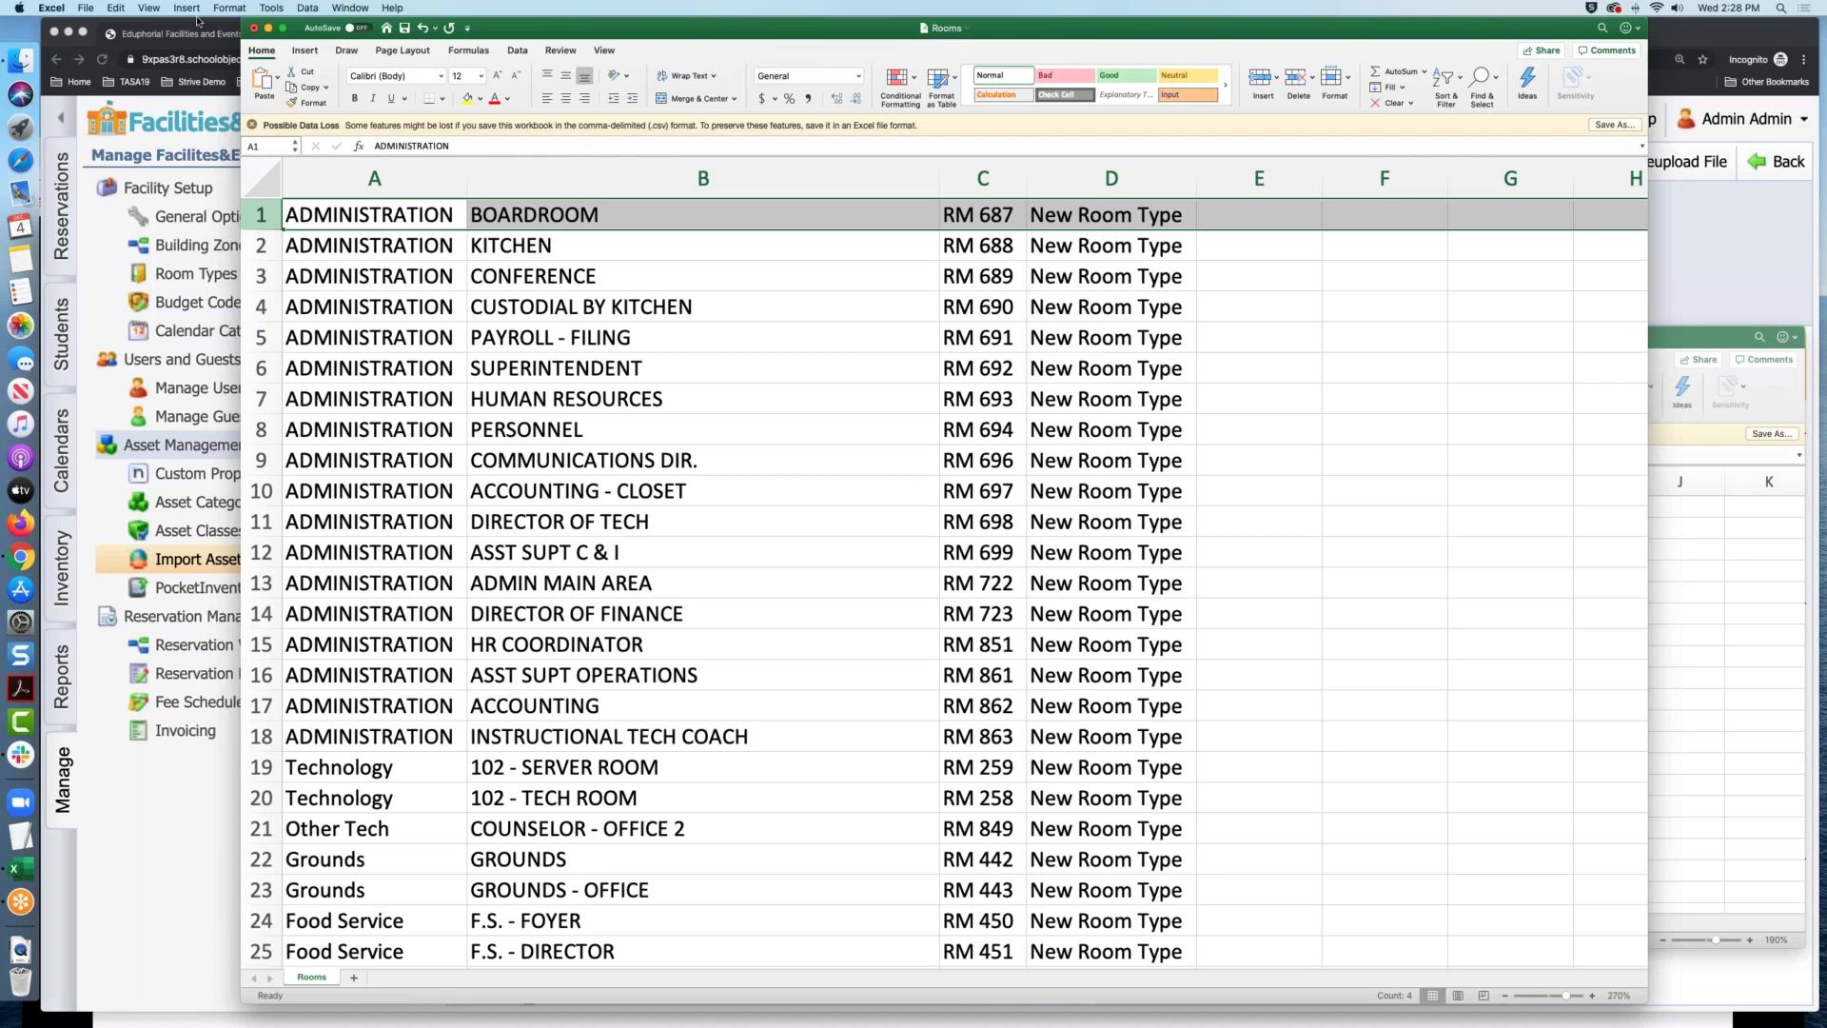
{"action": "left_click", "coordinate": [85, 10]}
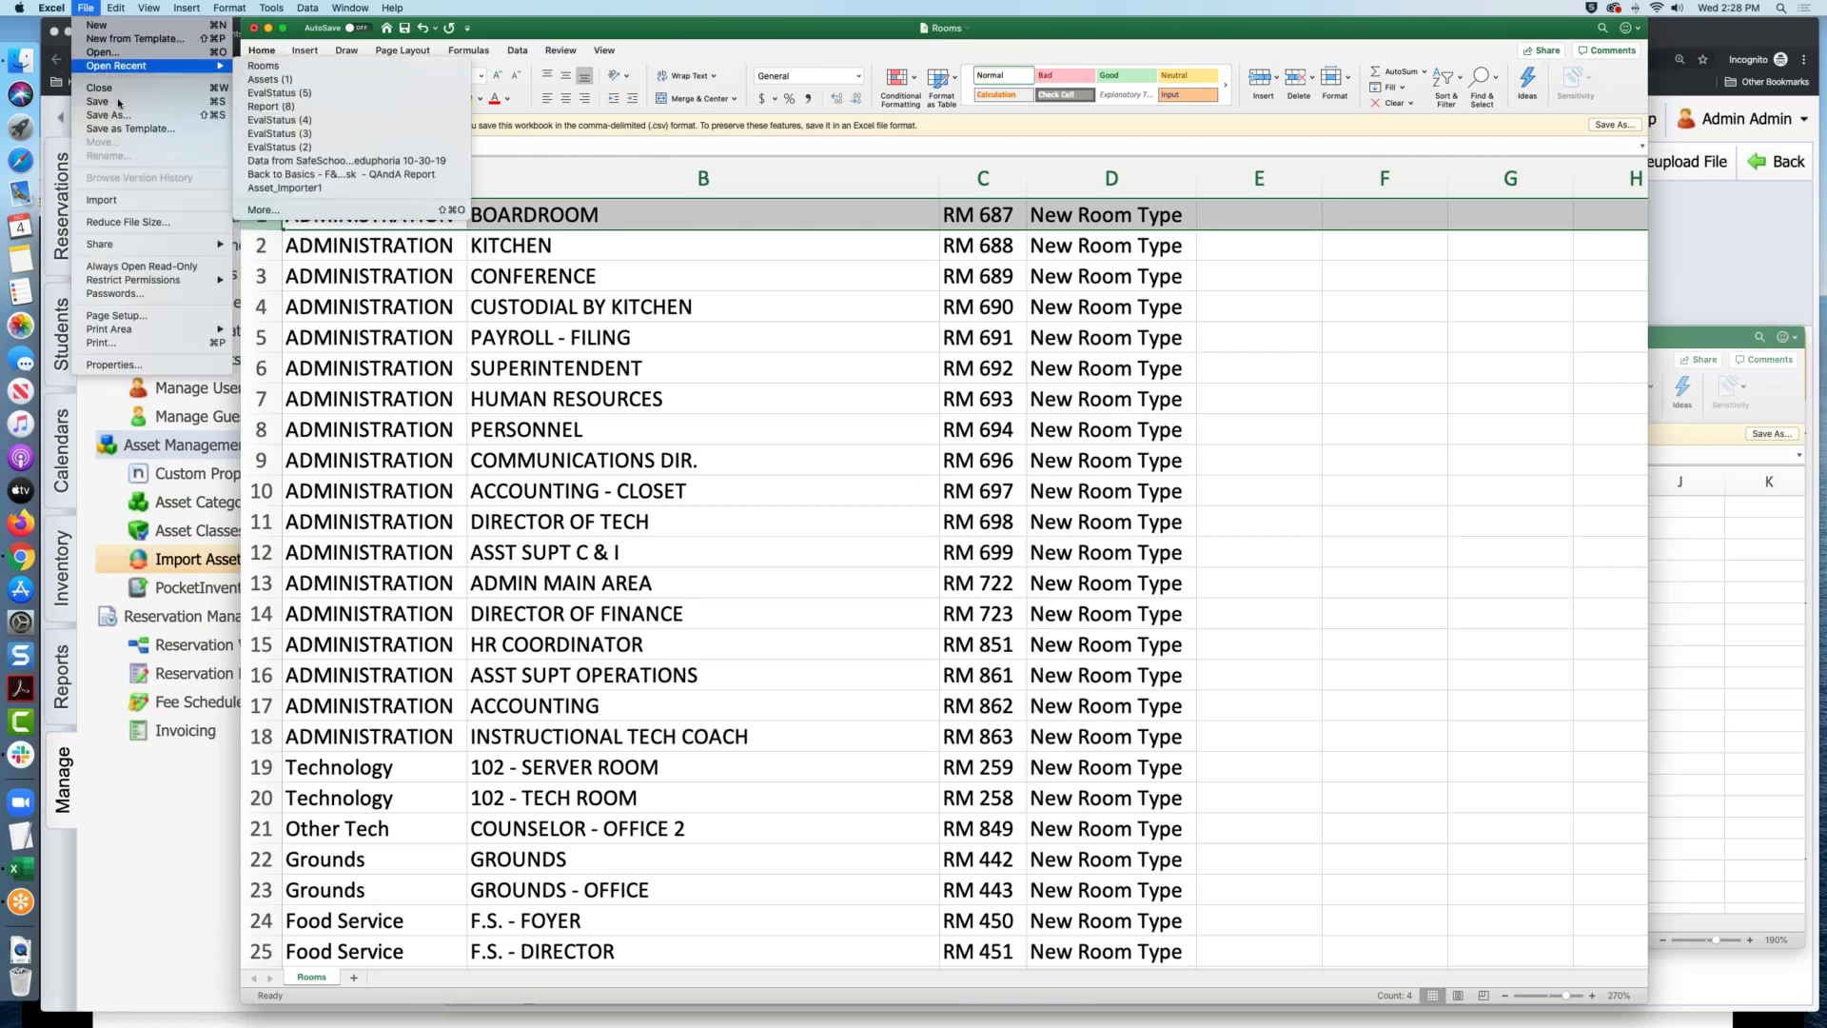
{"action": "left_click", "coordinate": [119, 102]}
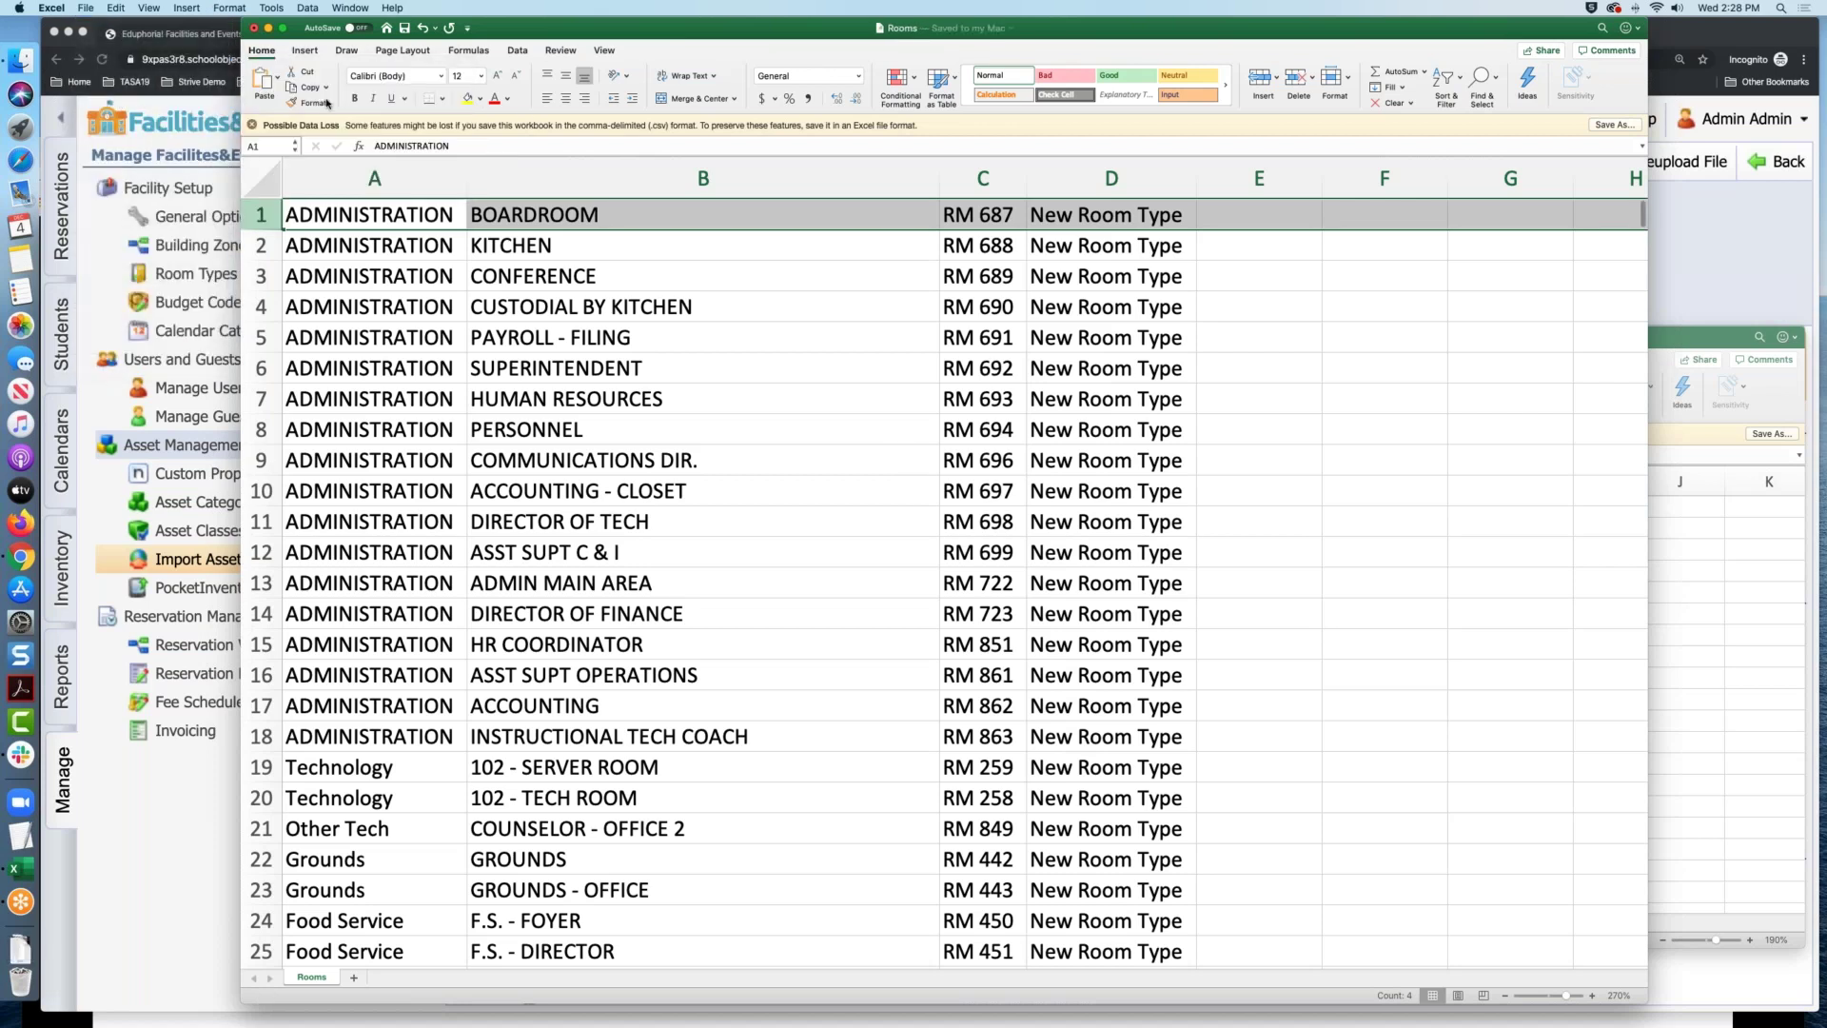
{"action": "left_click", "coordinate": [150, 783]}
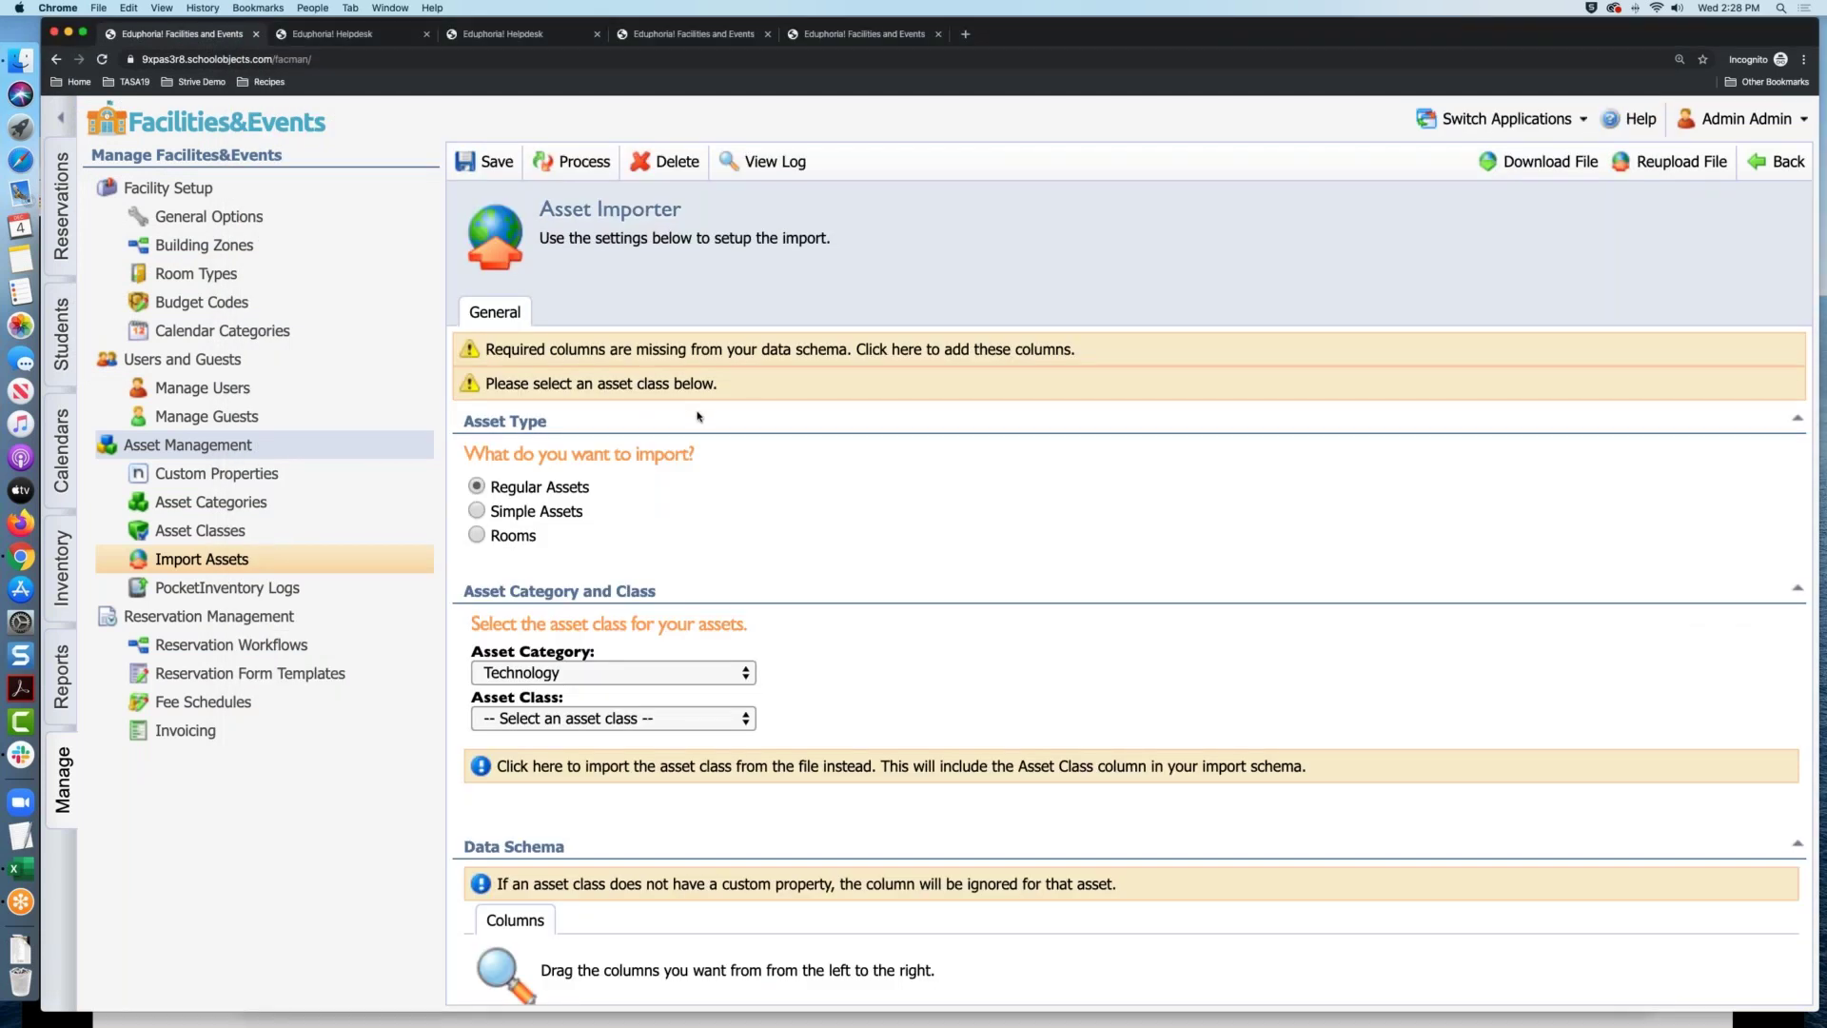
Choose Rooms as the import type in the Asset Importer
{"action": "scroll", "coordinate": [767, 424], "scroll_direction": "down", "scroll_amount": 2}
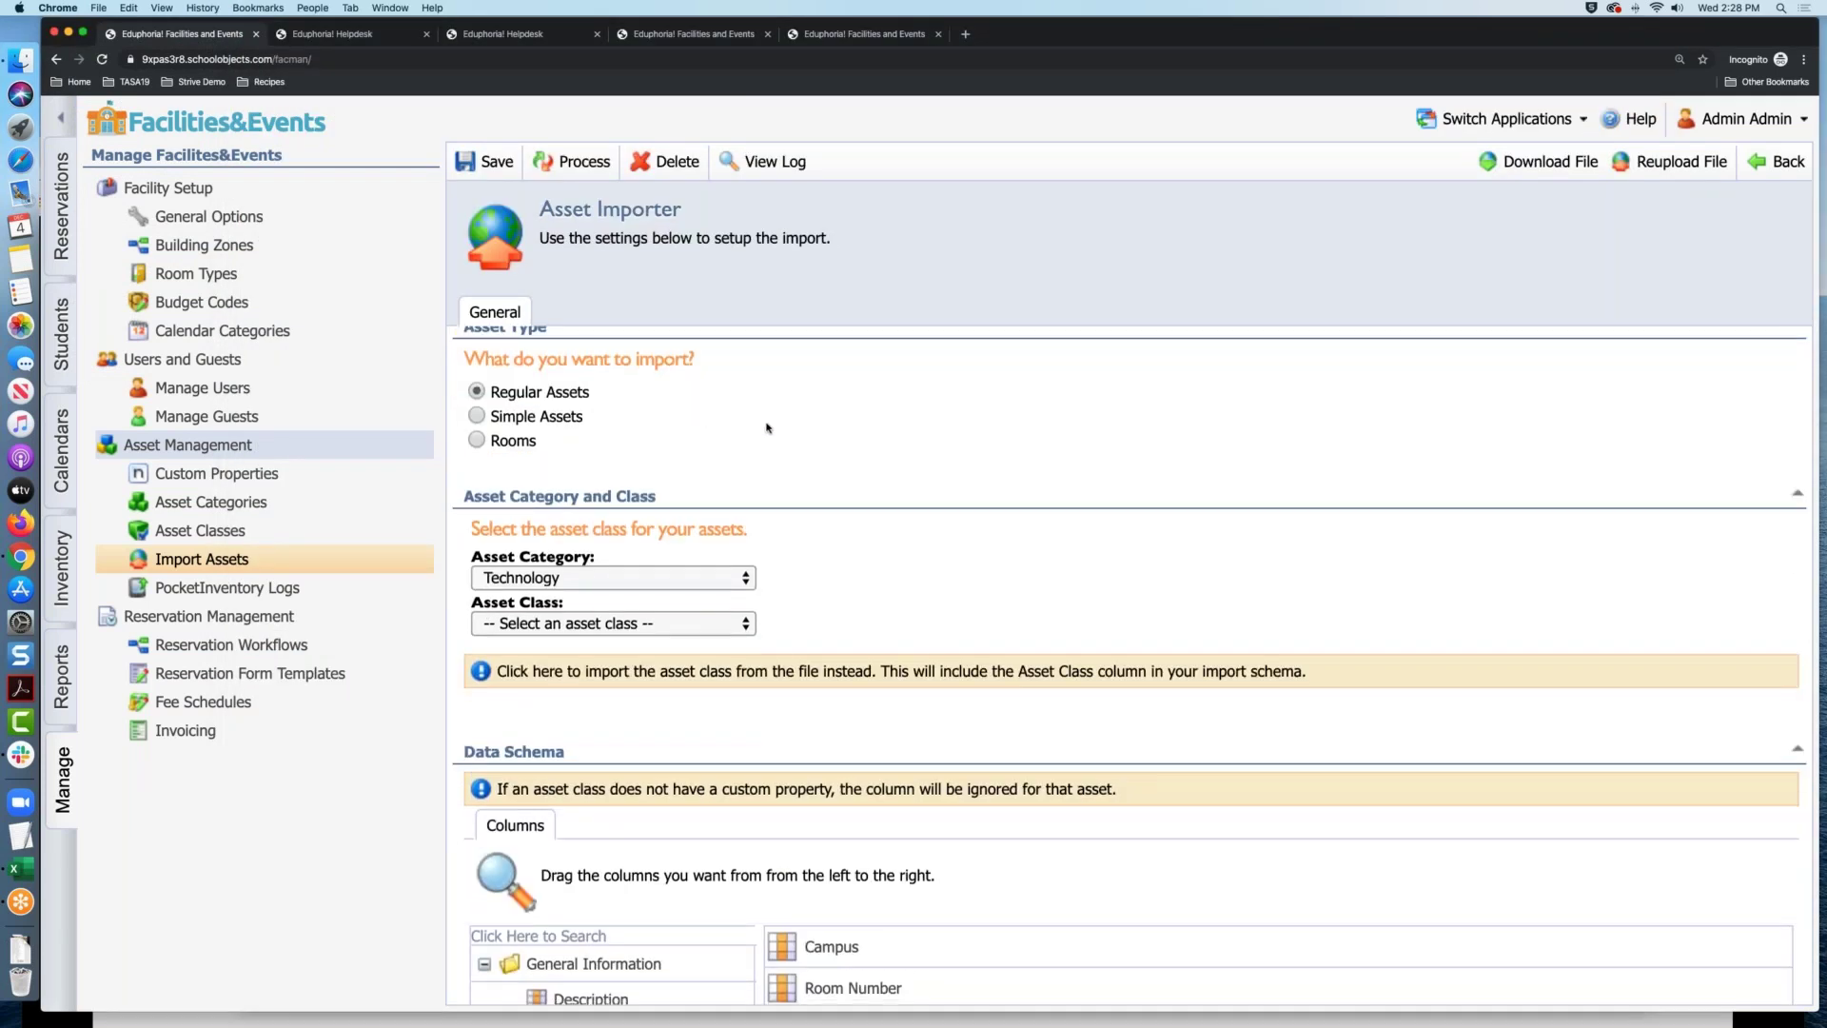
{"action": "scroll", "coordinate": [767, 427], "scroll_direction": "down", "scroll_amount": 1}
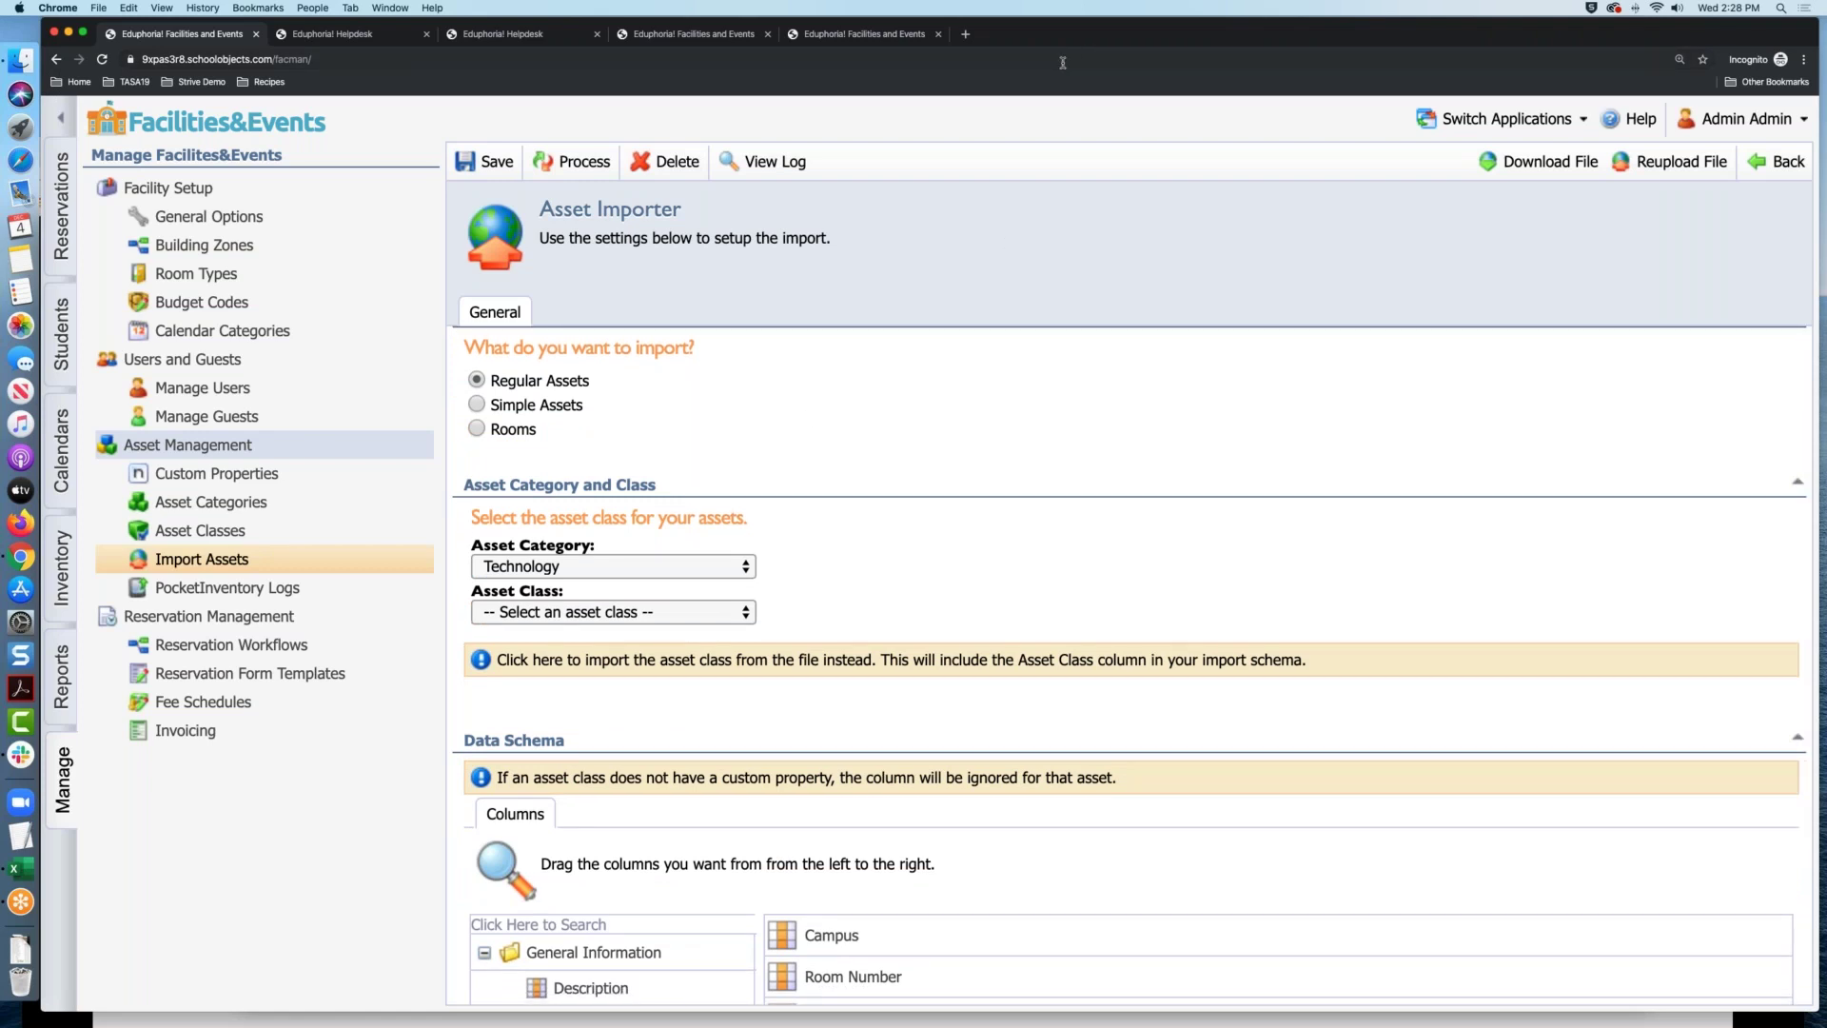
{"action": "scroll", "coordinate": [571, 390], "scroll_direction": "up", "scroll_amount": 3}
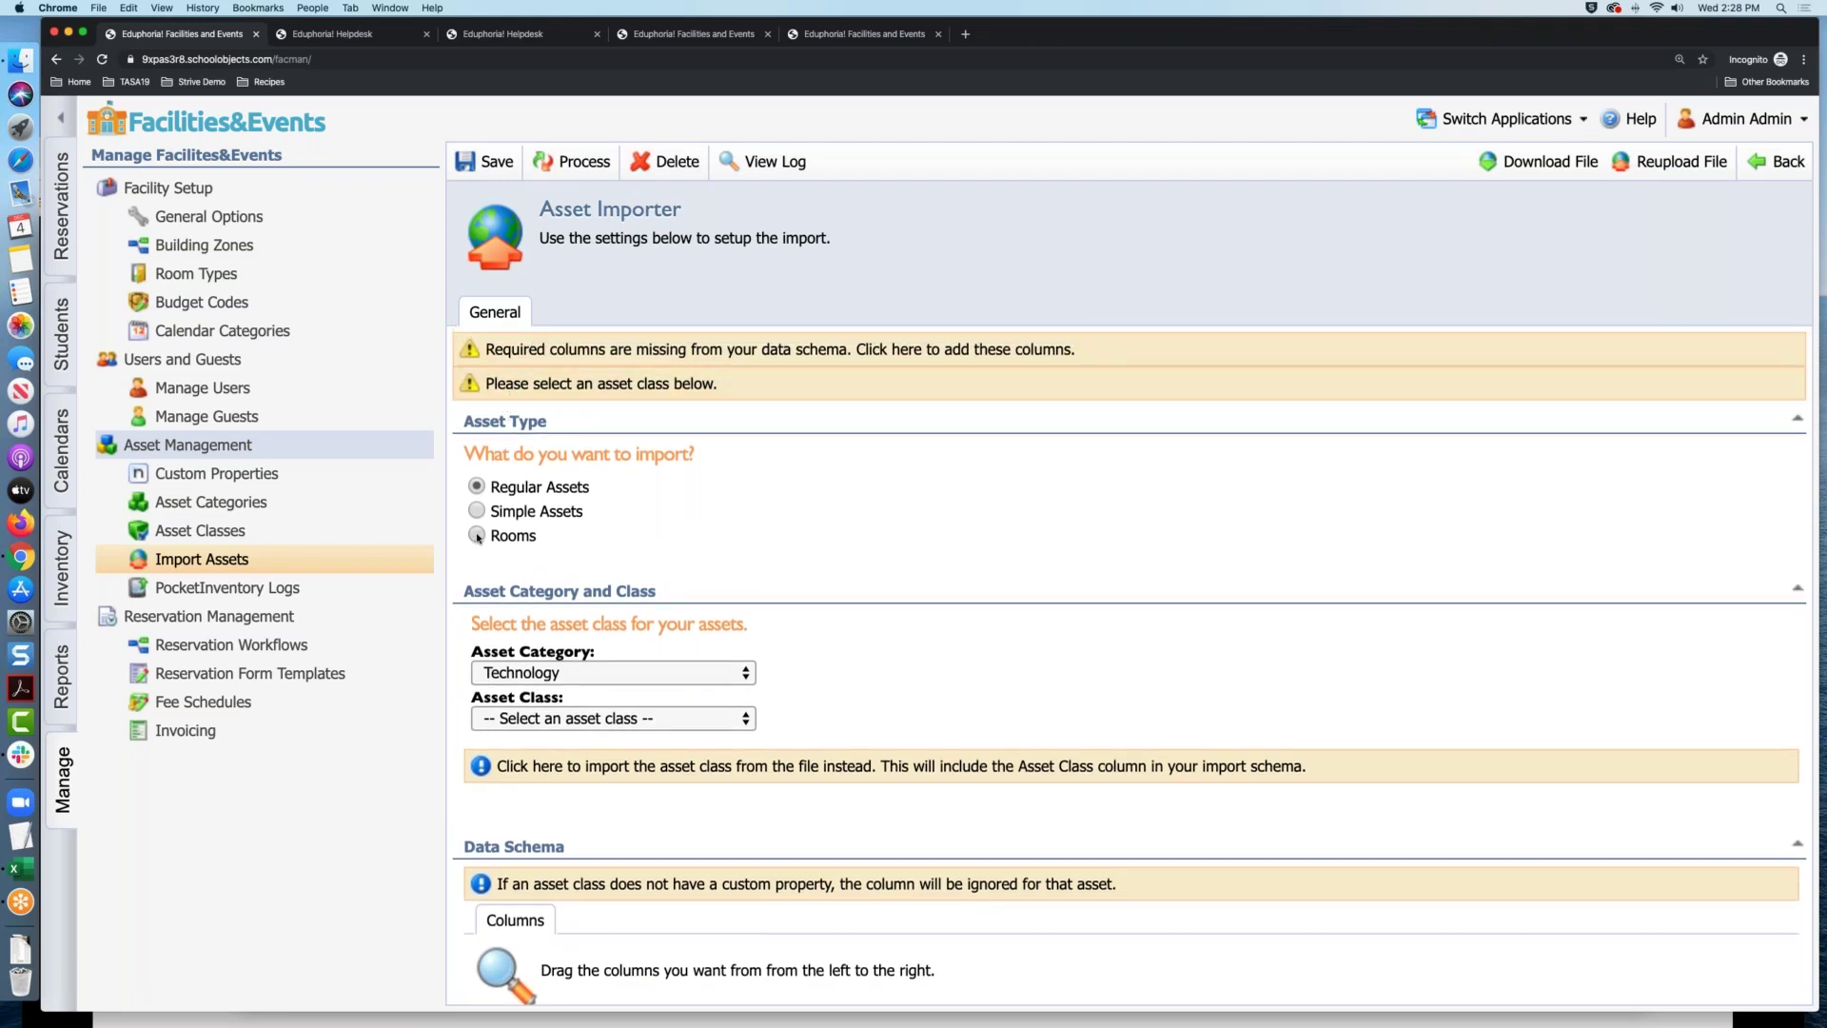
{"action": "left_click", "coordinate": [477, 536]}
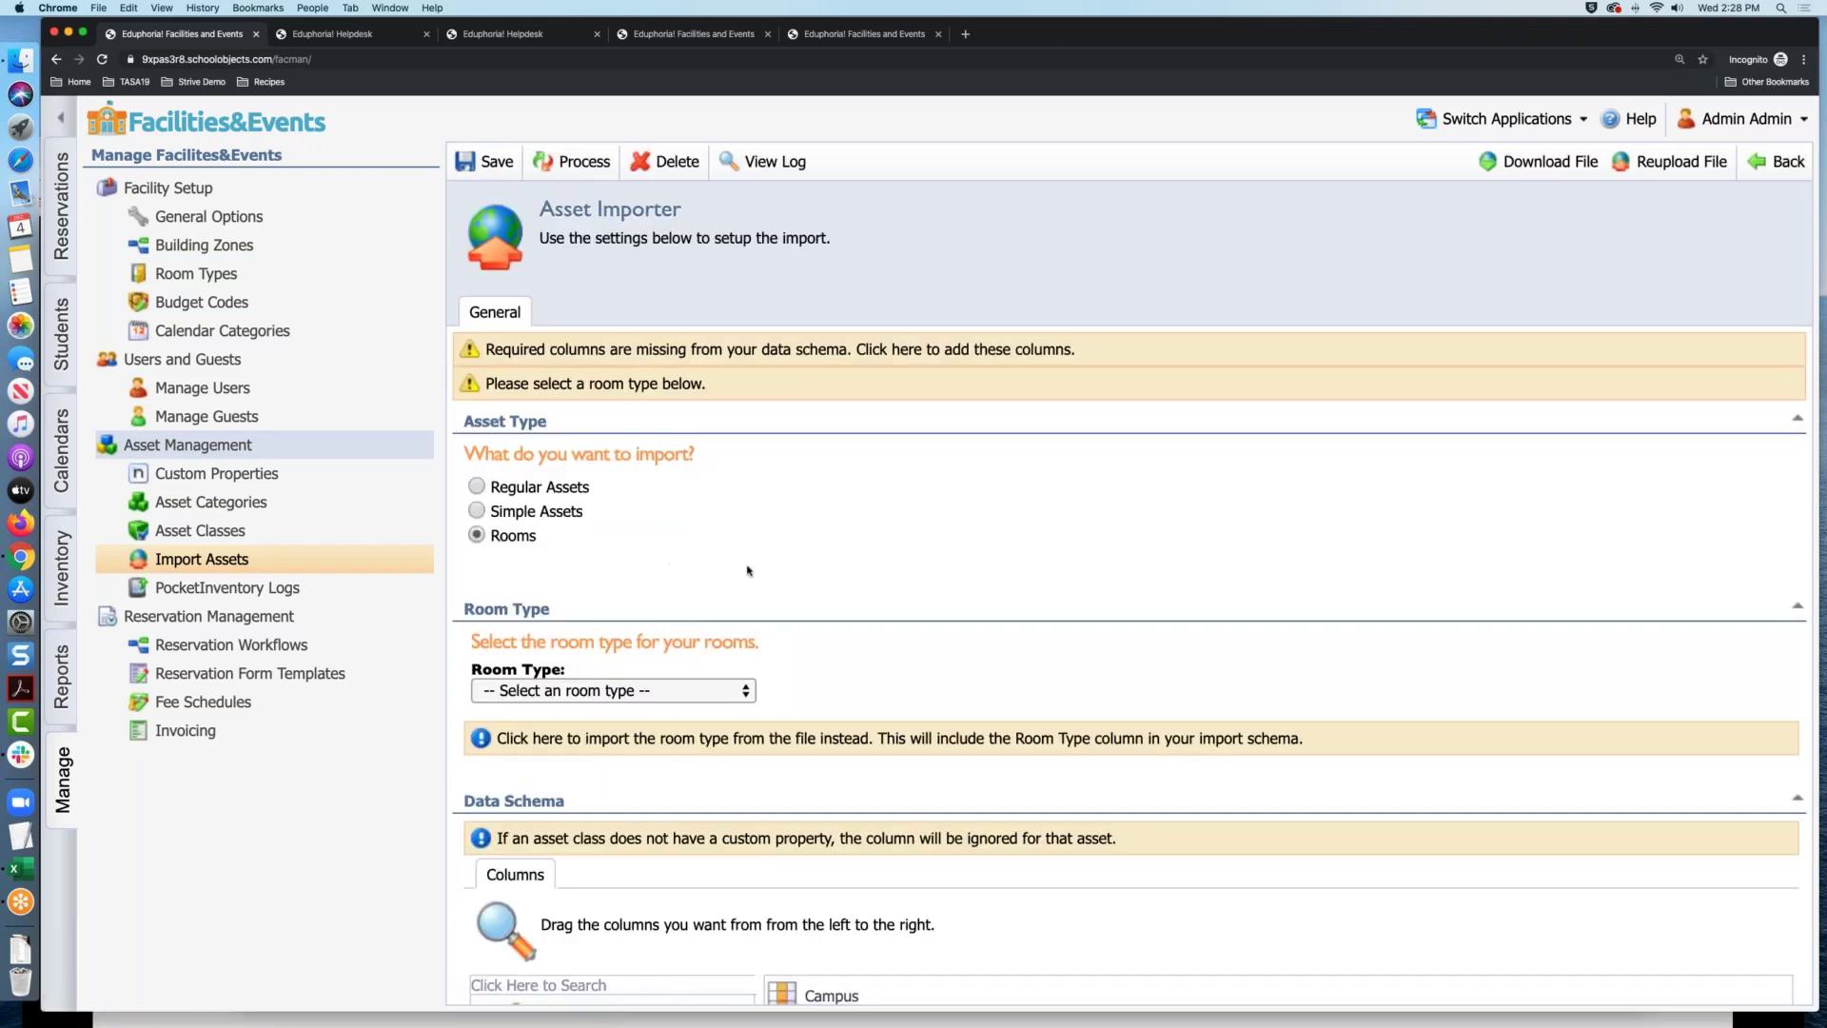
Look through the Room Type list without choosing, then clear all mapped schema columns
{"action": "scroll", "coordinate": [665, 552], "scroll_direction": "down", "scroll_amount": 3}
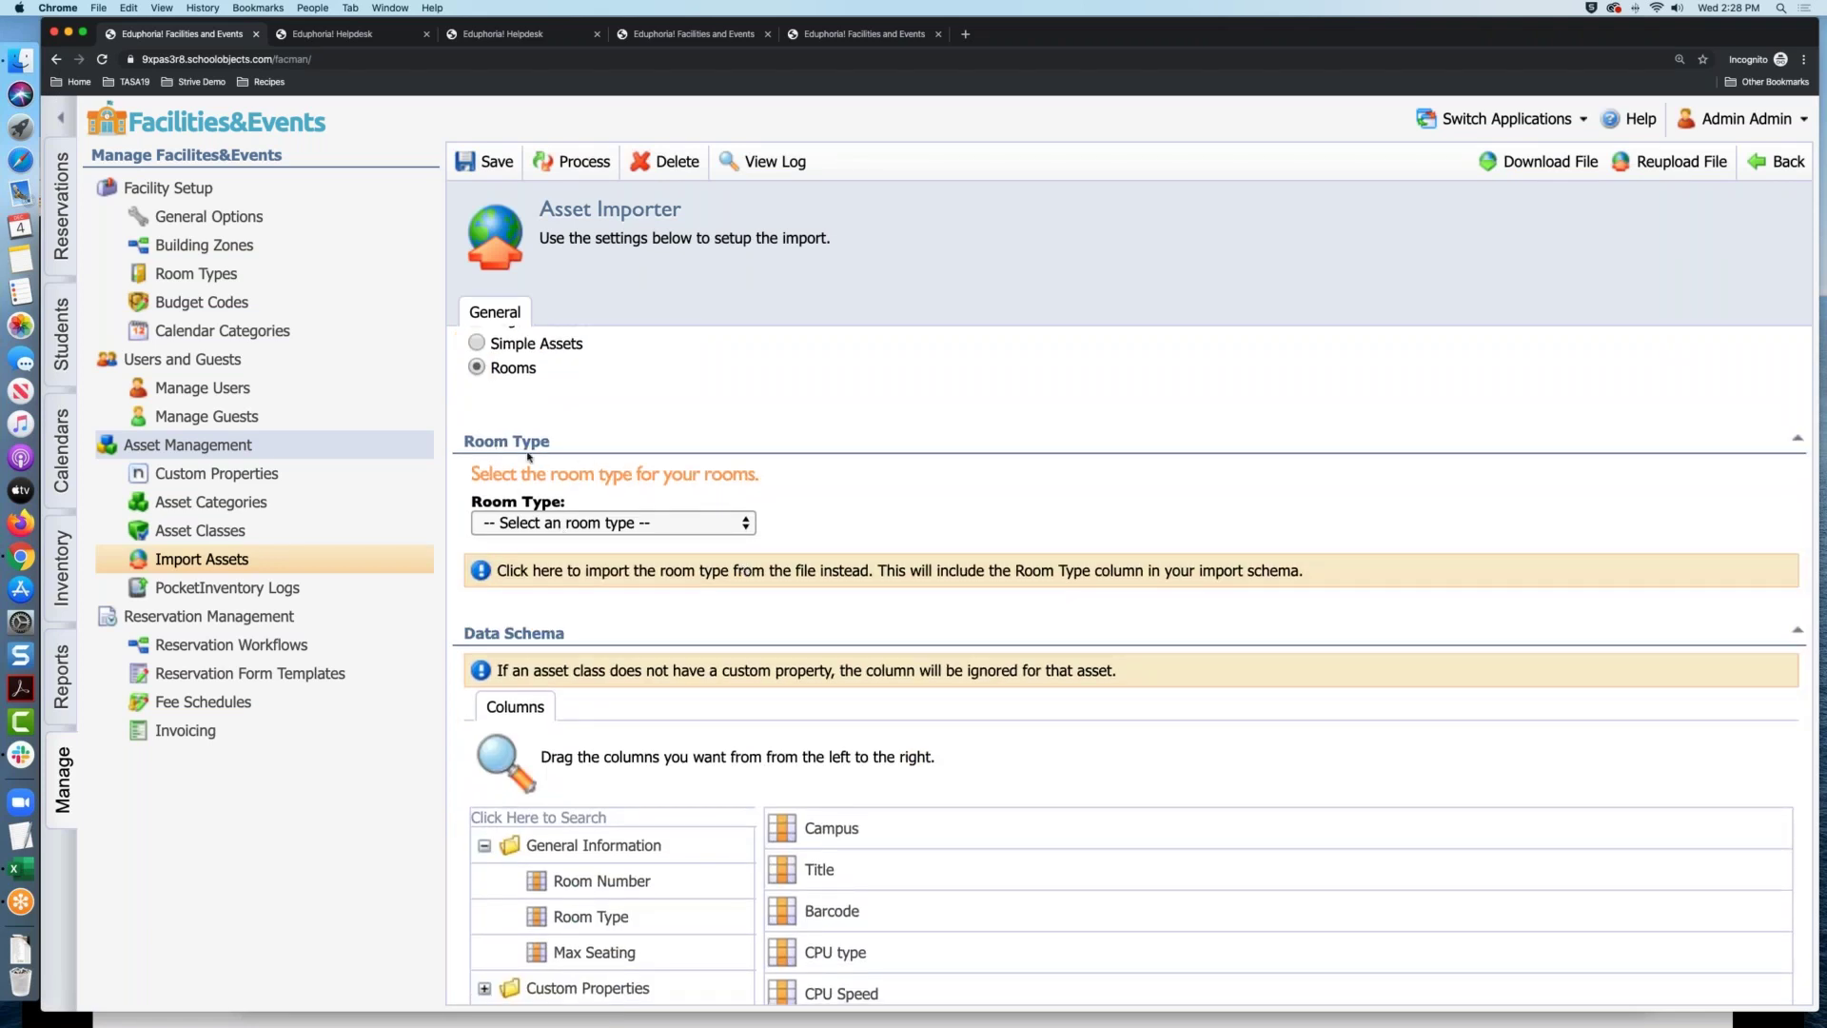
{"action": "left_click", "coordinate": [636, 522]}
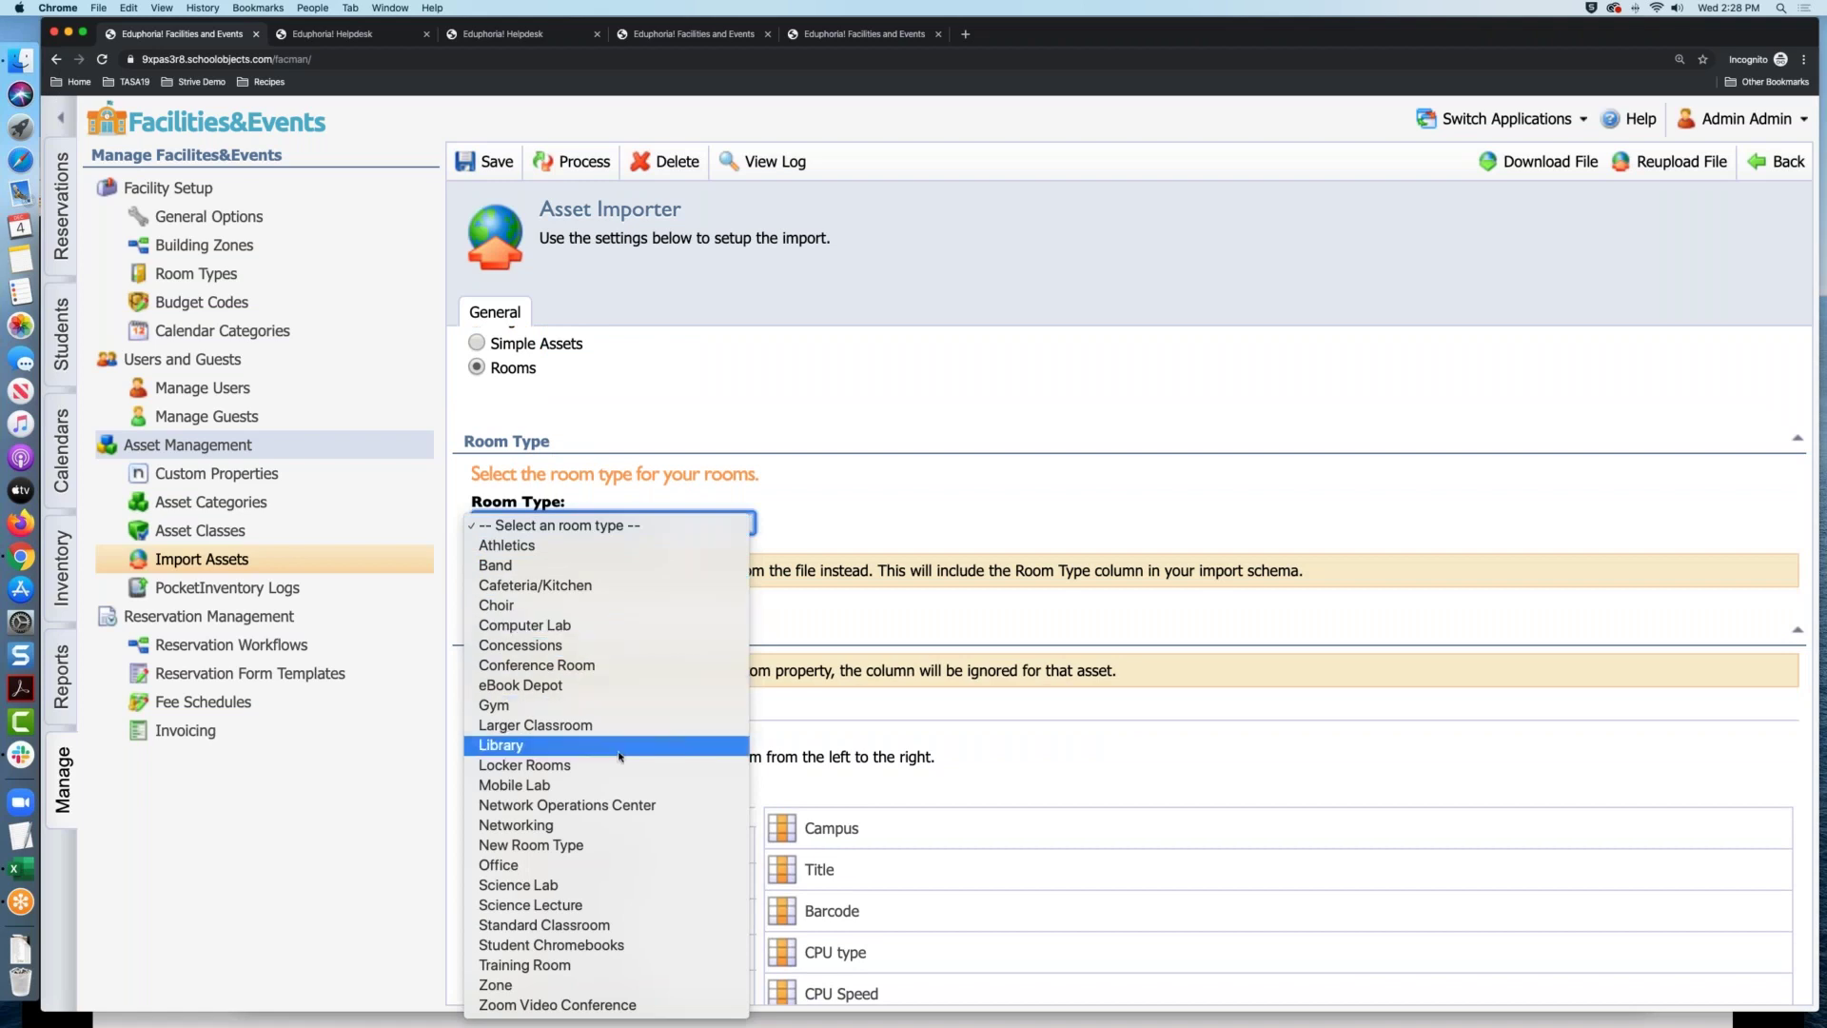
{"action": "left_click", "coordinate": [808, 492]}
{"action": "left_click", "coordinate": [714, 529]}
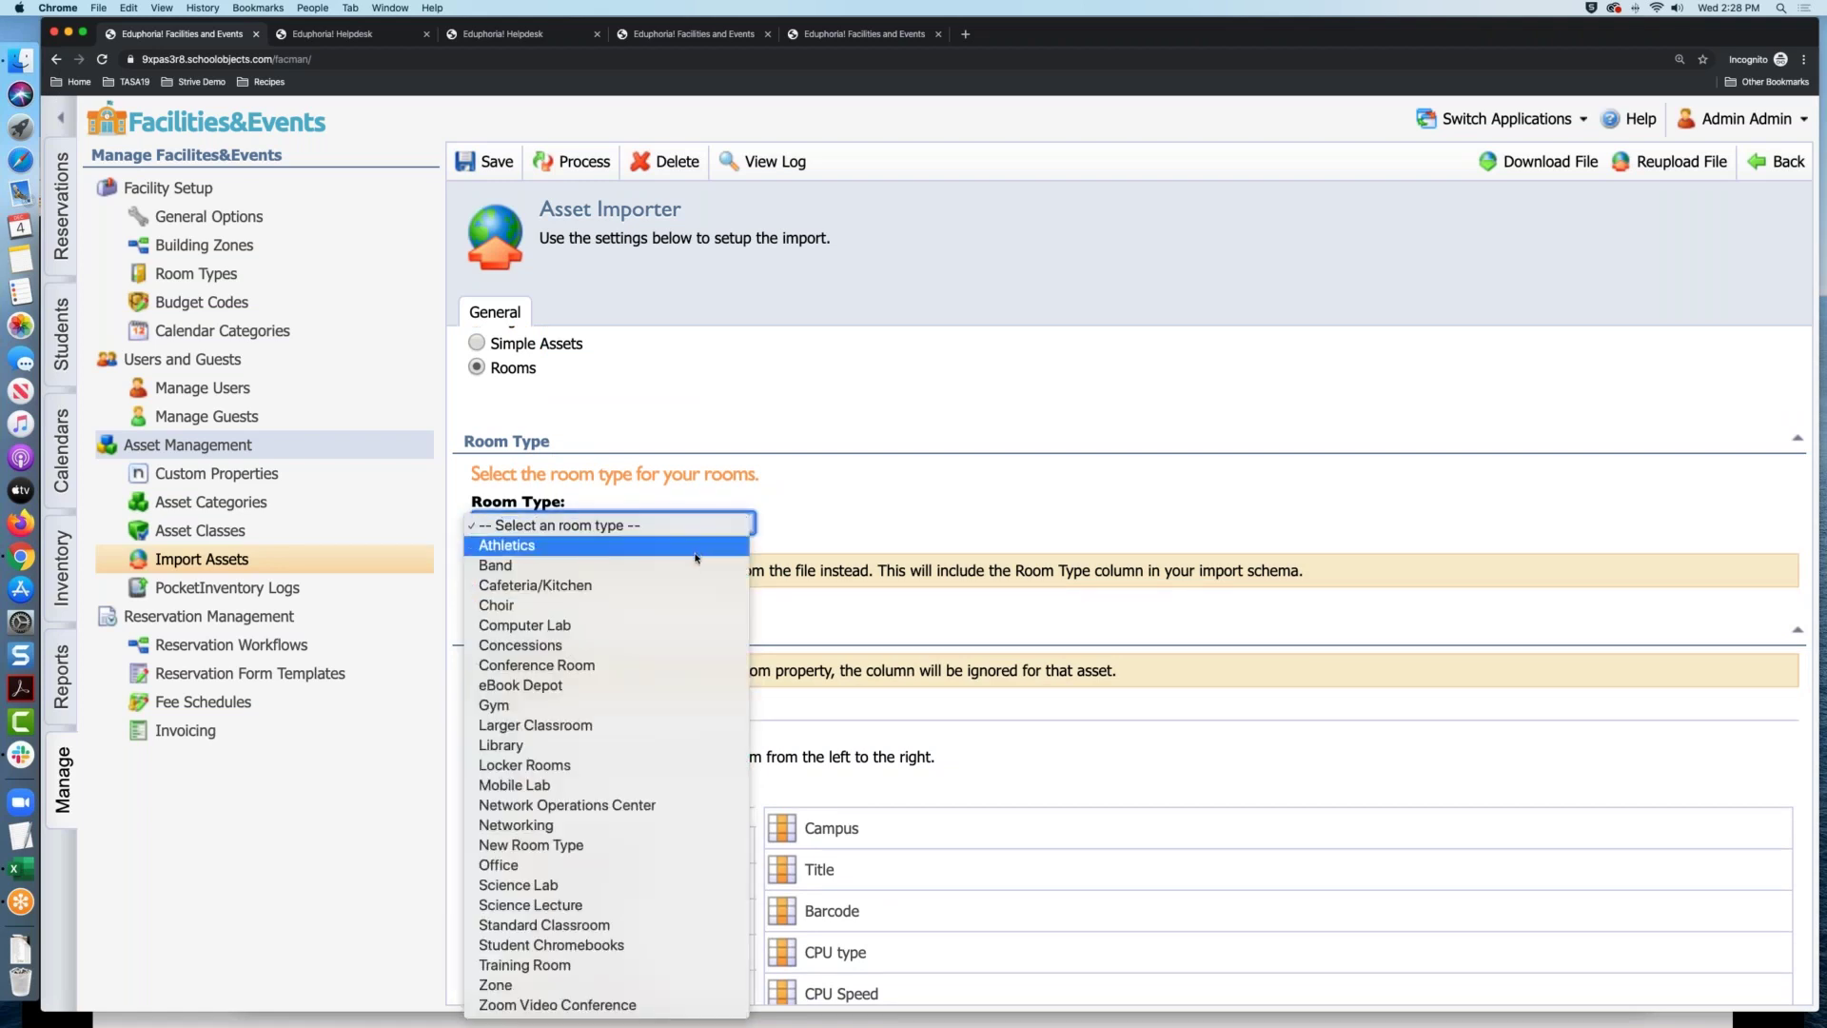
{"action": "left_click", "coordinate": [702, 528]}
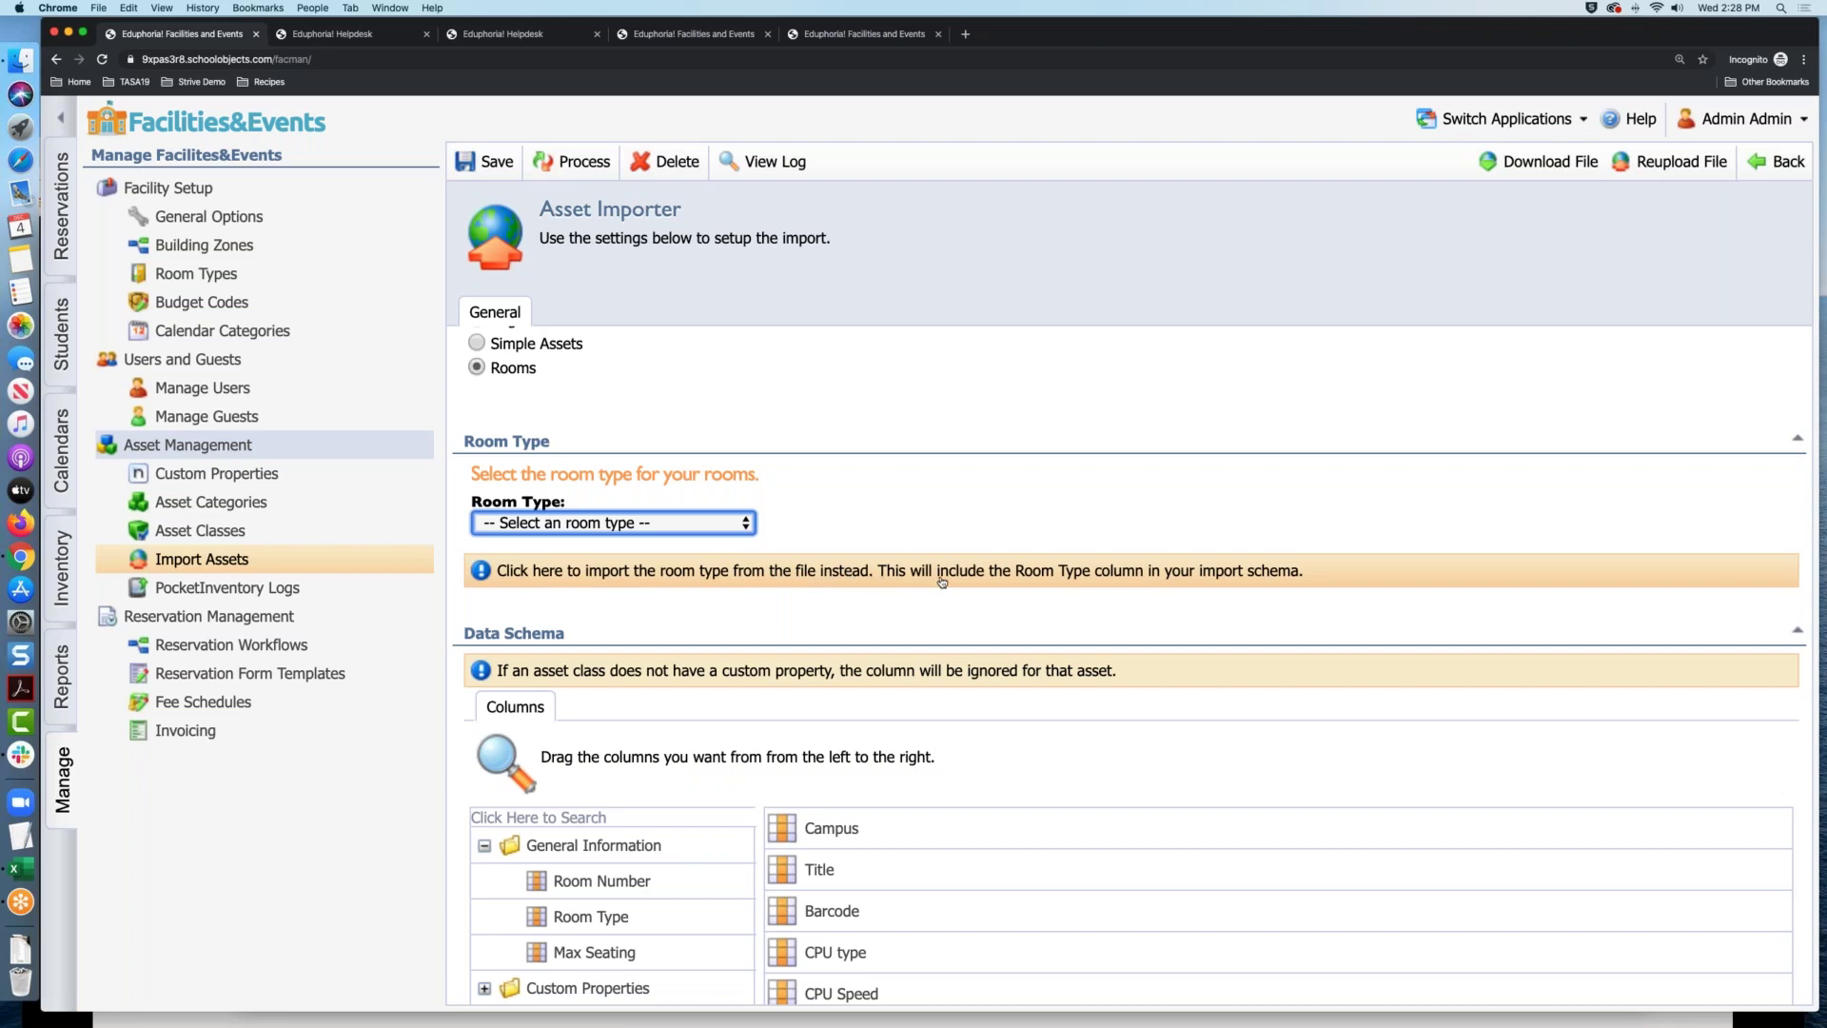
{"action": "scroll", "coordinate": [942, 582], "scroll_direction": "down", "scroll_amount": 4}
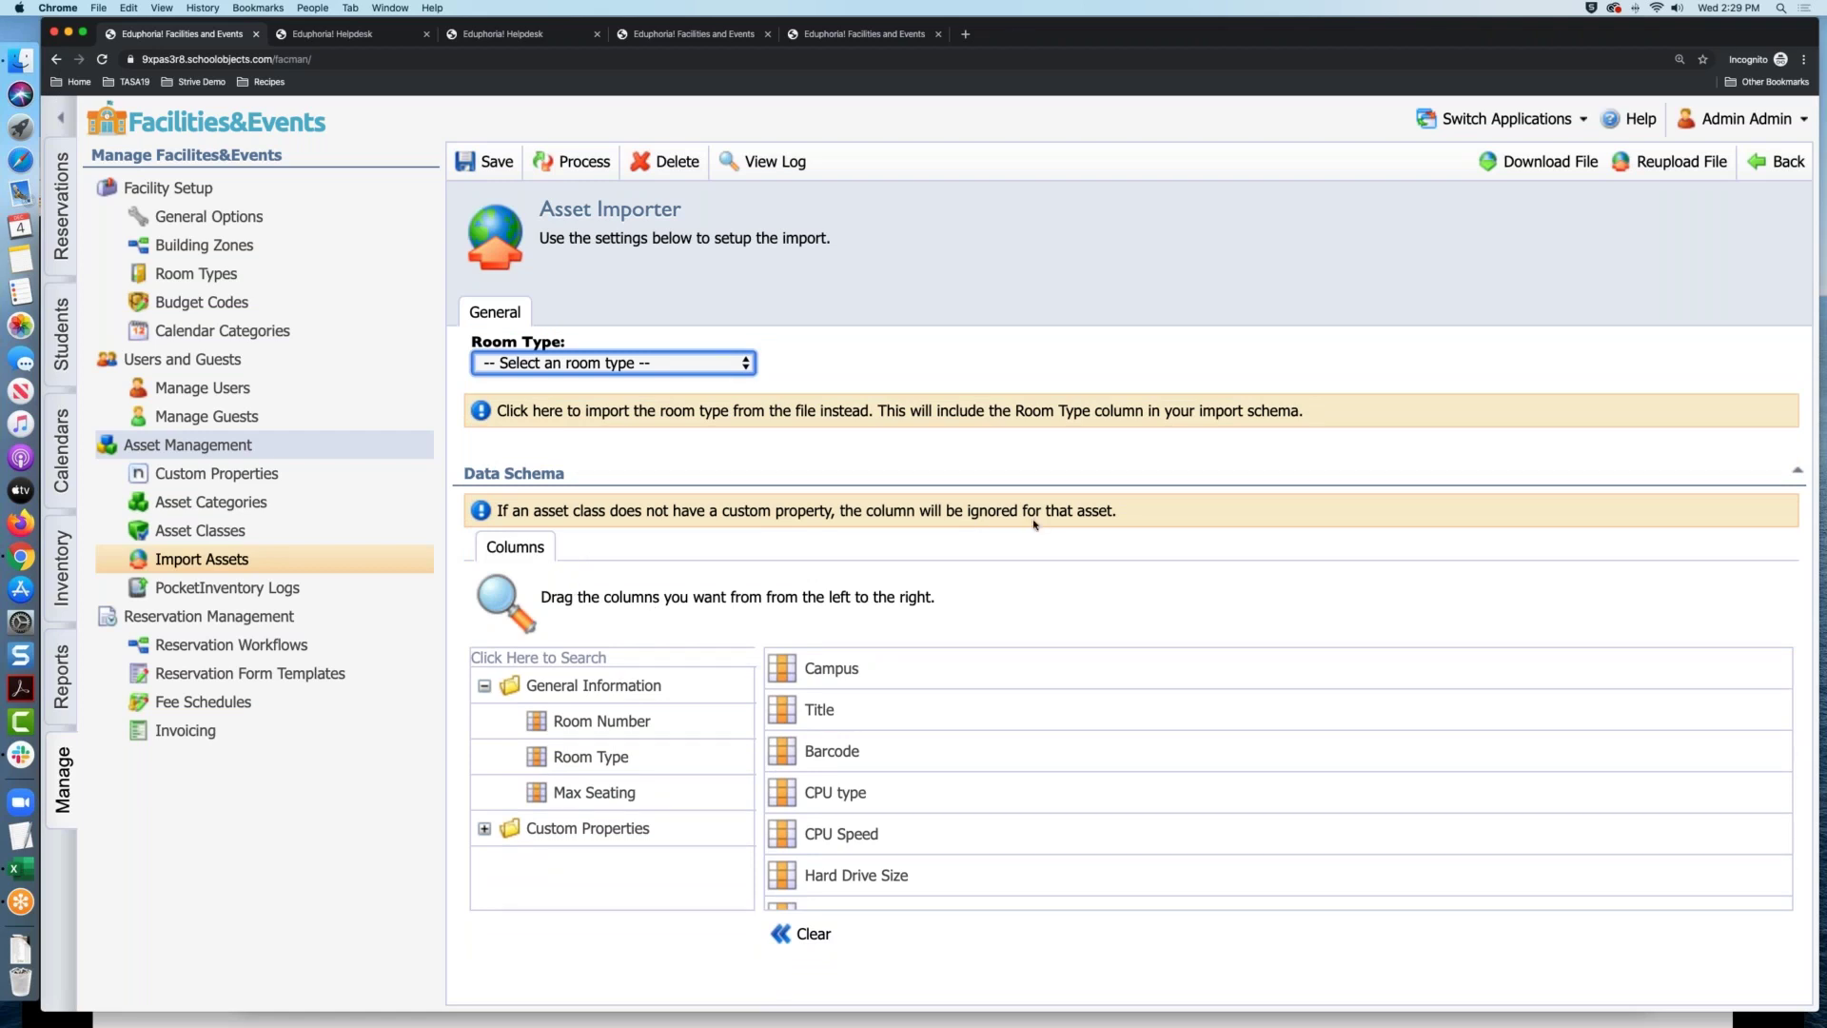
{"action": "left_click", "coordinate": [809, 935]}
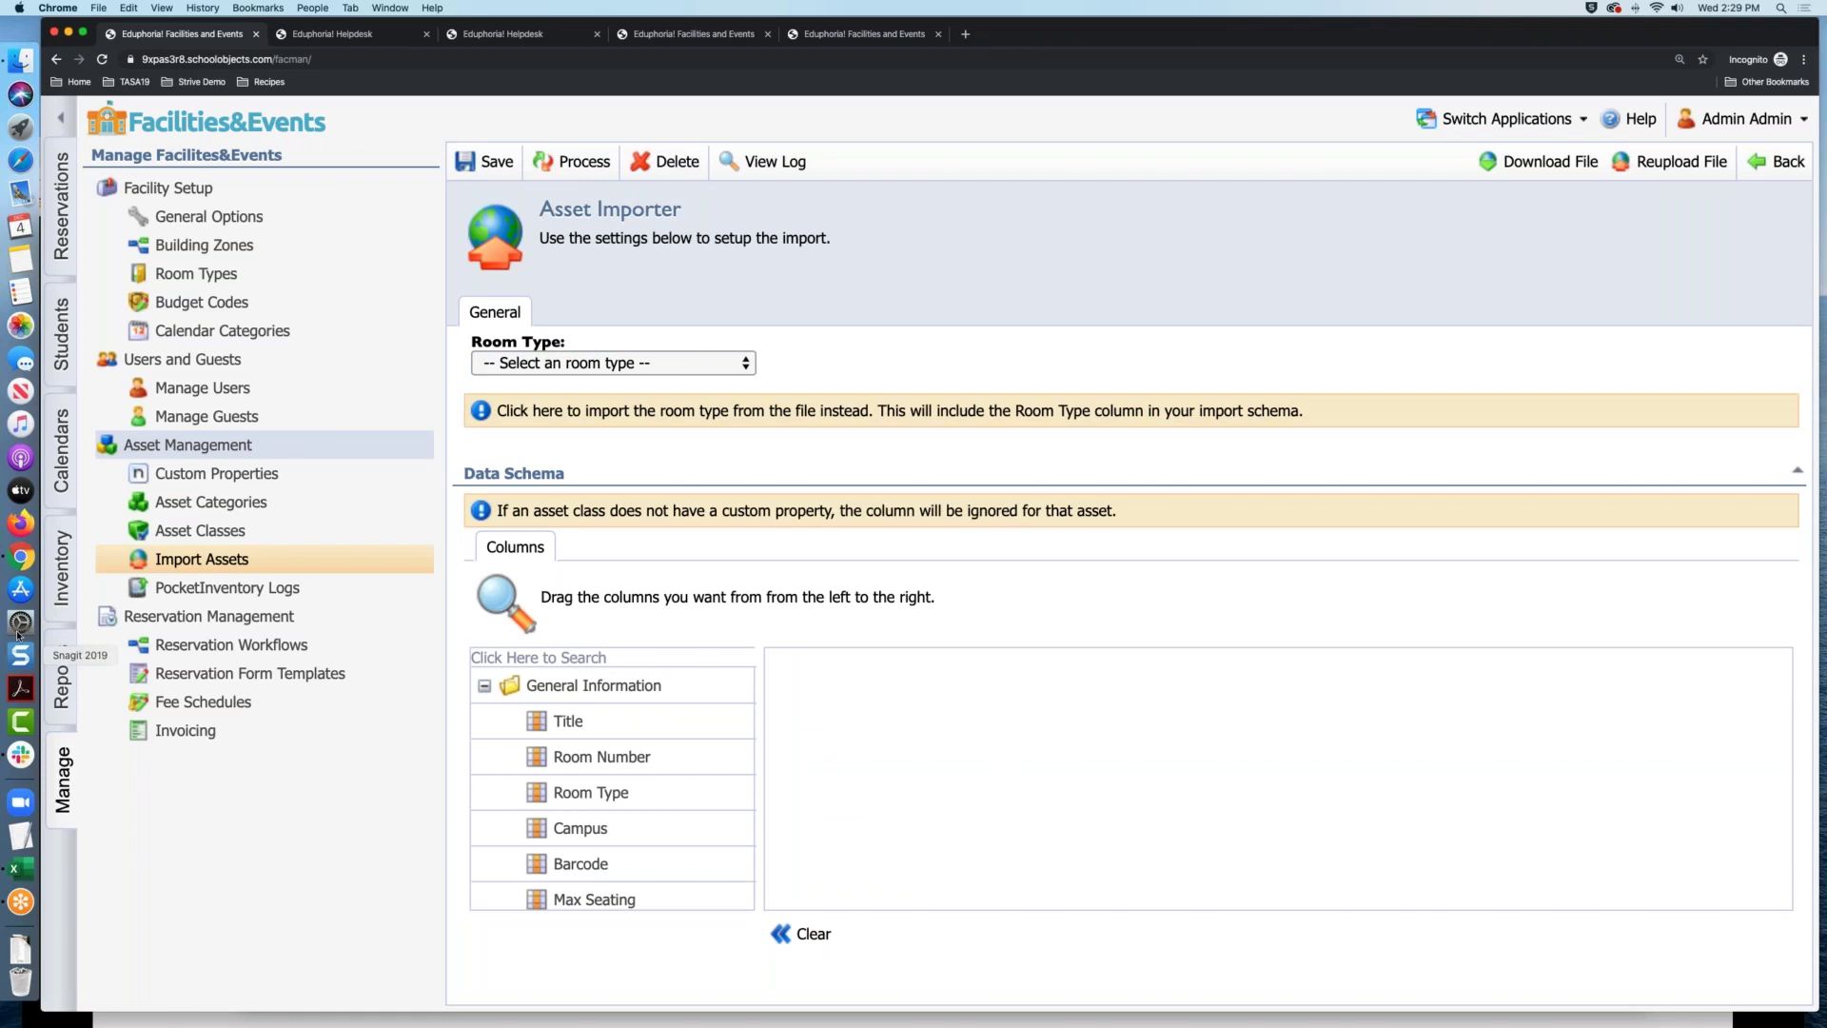
Place the Rooms spreadsheet beside the Asset Importer for comparison
{"action": "left_click", "coordinate": [20, 867]}
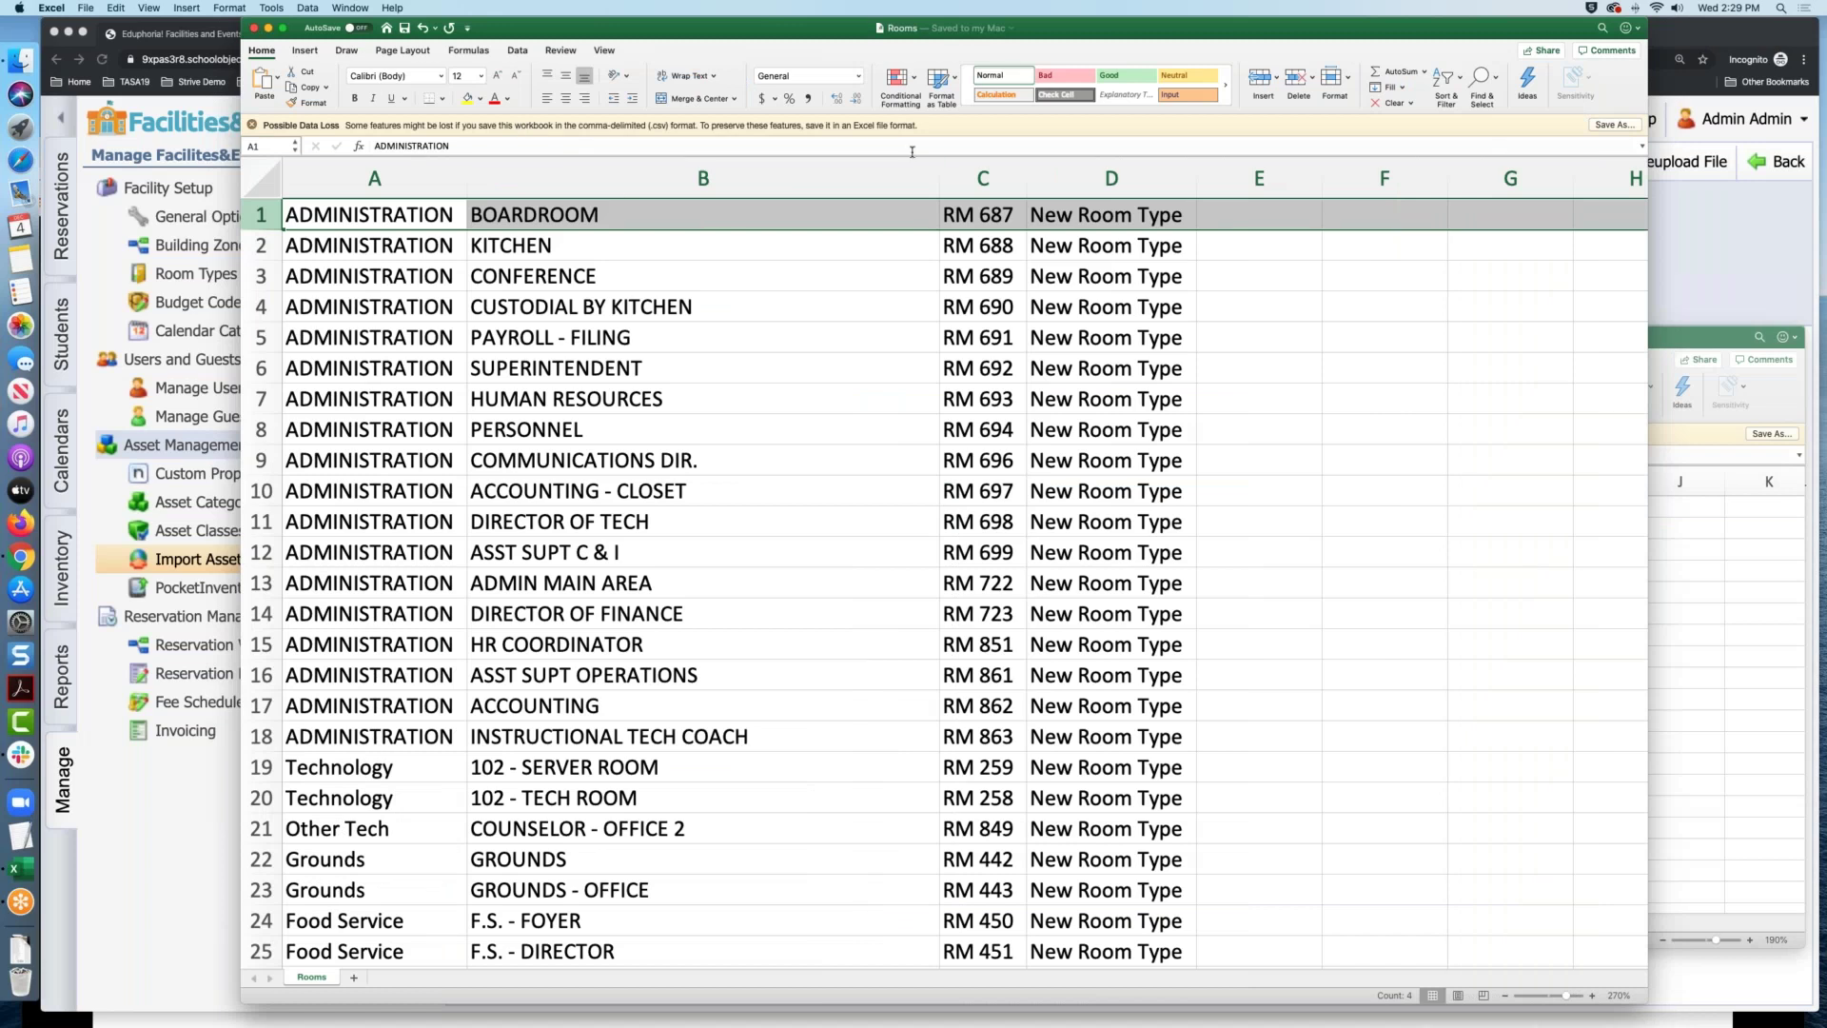
{"action": "left_click_drag", "start_coordinate": [904, 28], "coordinate": [1567, 49]}
{"action": "left_click", "coordinate": [653, 327]}
Map Campus, Title, Room Number and Room Type into the schema, checking against the spreadsheet
{"action": "left_click_drag", "start_coordinate": [603, 829], "coordinate": [839, 689]}
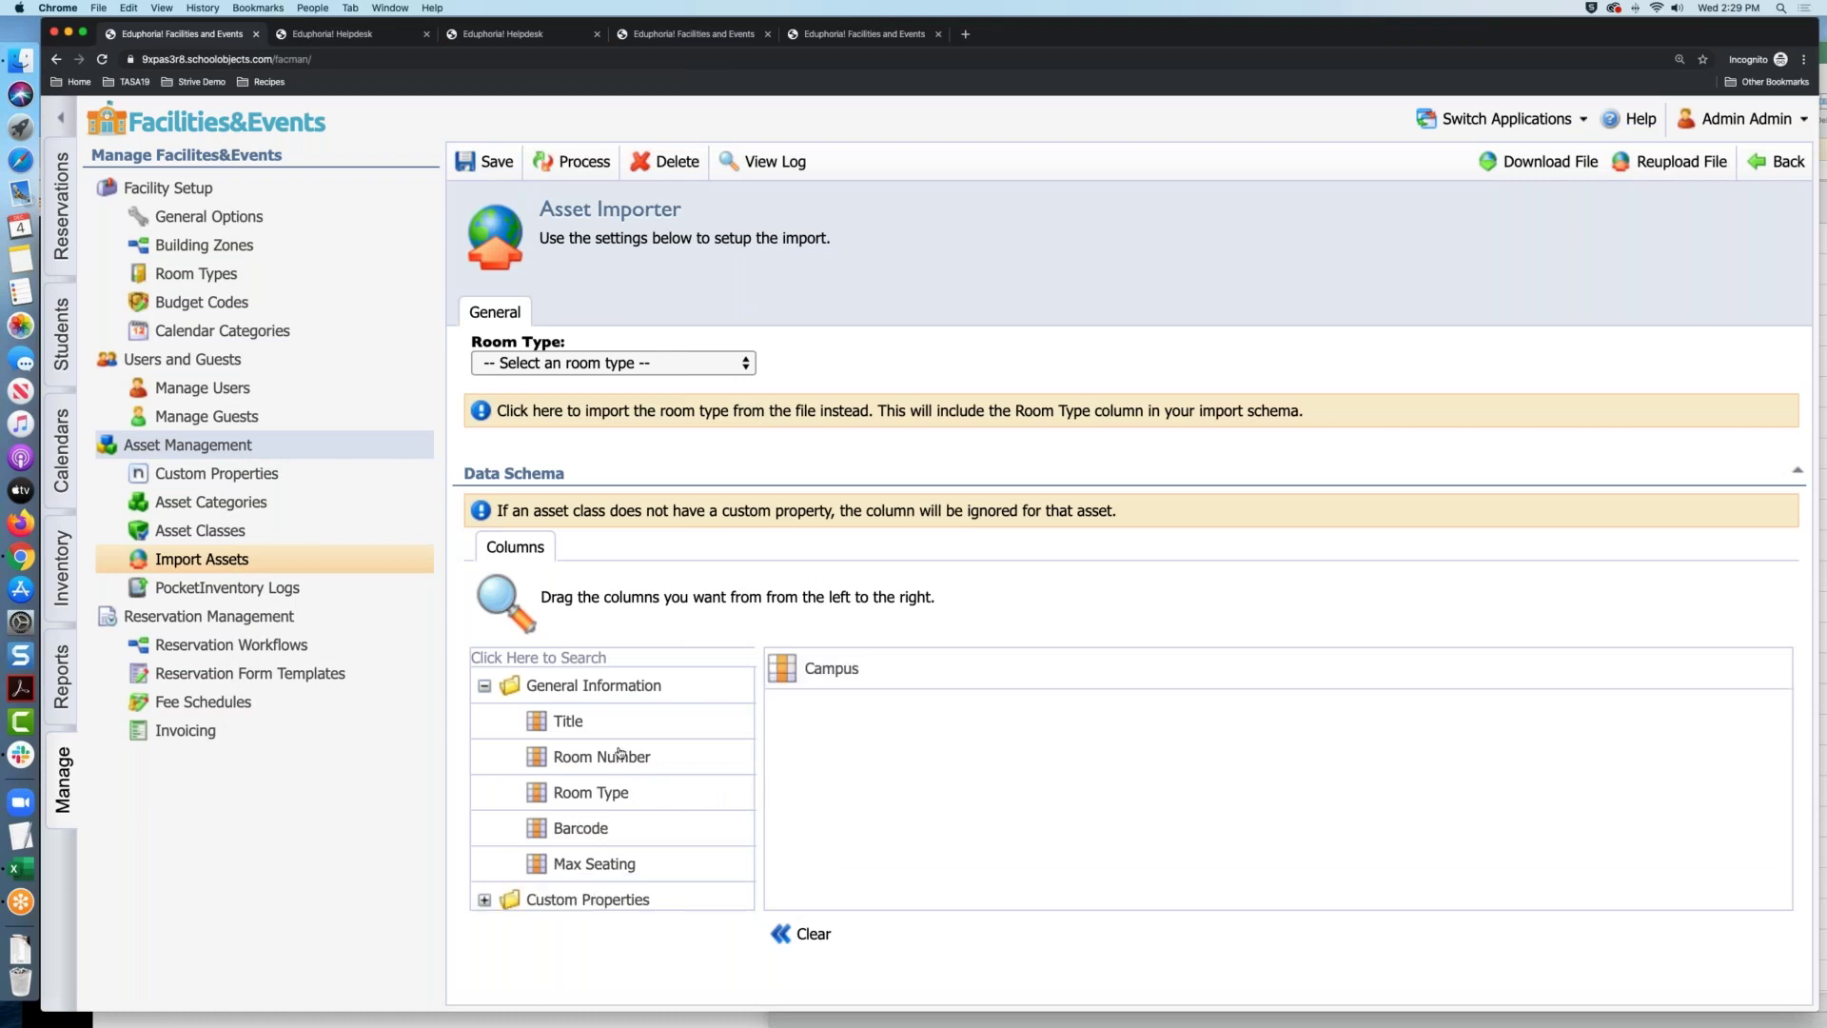
{"action": "left_click_drag", "start_coordinate": [626, 726], "coordinate": [826, 715]}
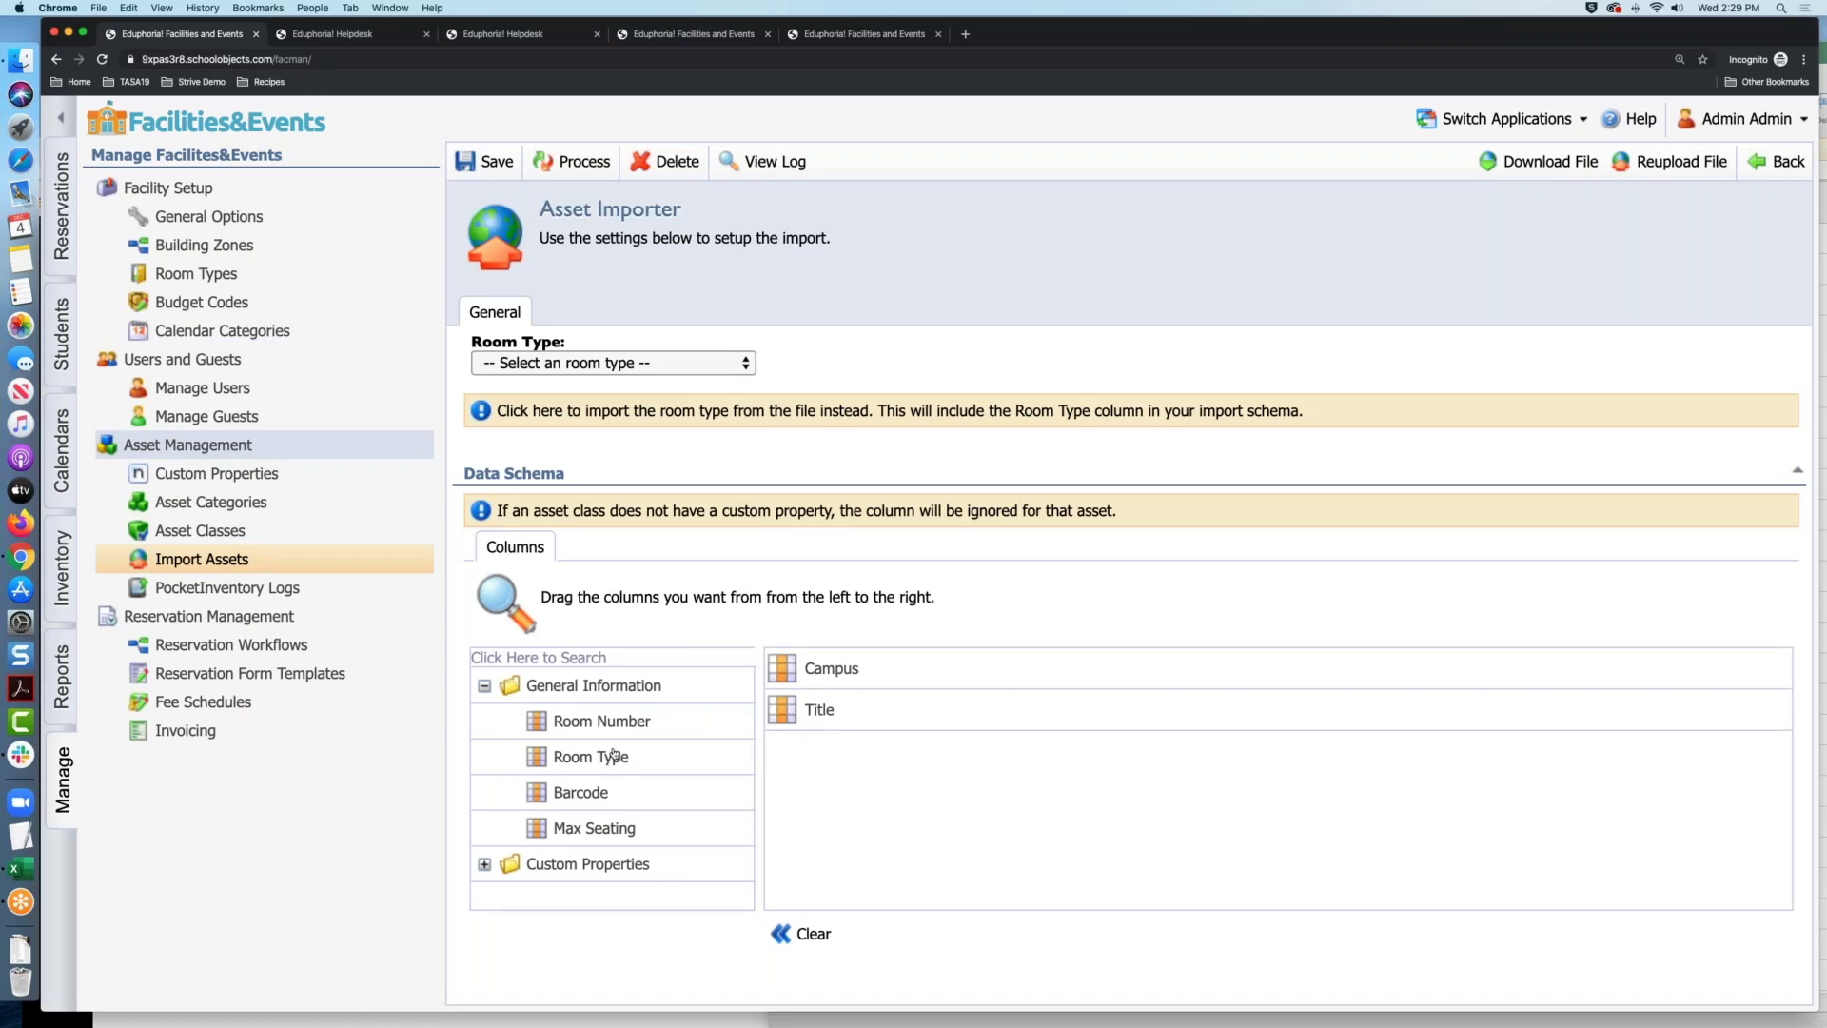
{"action": "left_click_drag", "start_coordinate": [620, 730], "coordinate": [828, 757]}
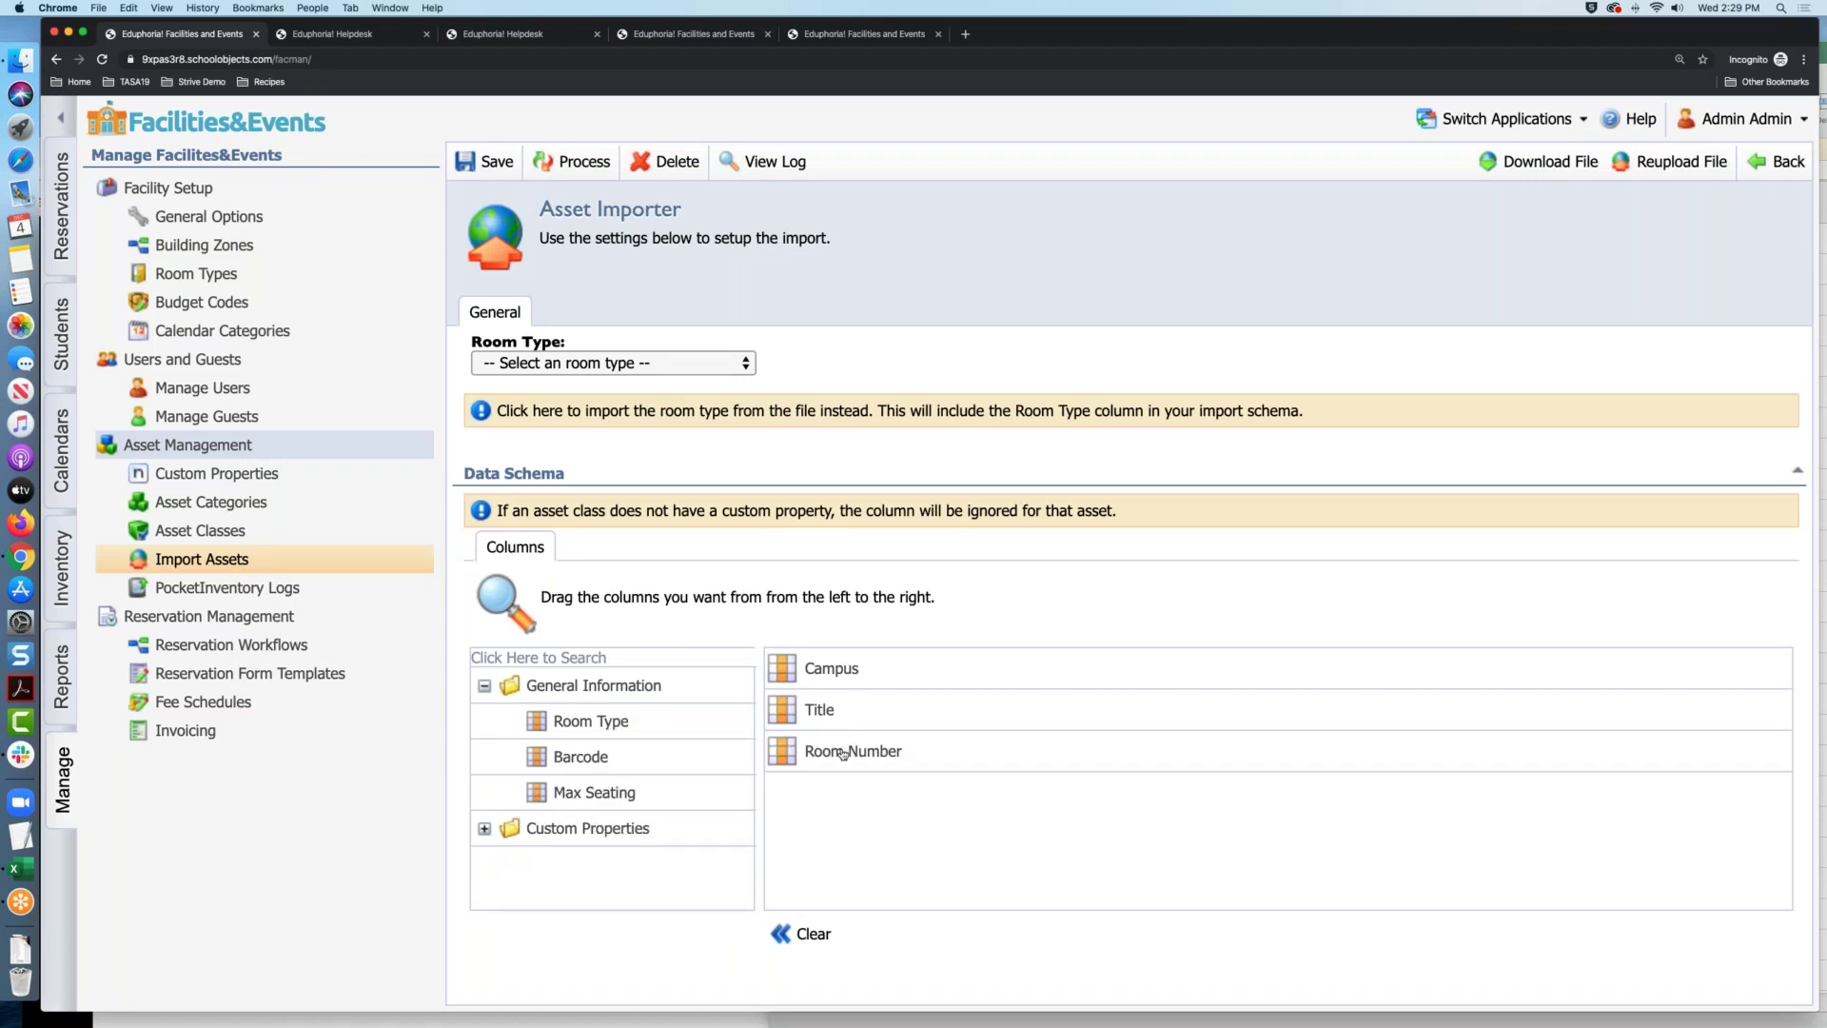
{"action": "left_click_drag", "start_coordinate": [565, 725], "coordinate": [817, 799]}
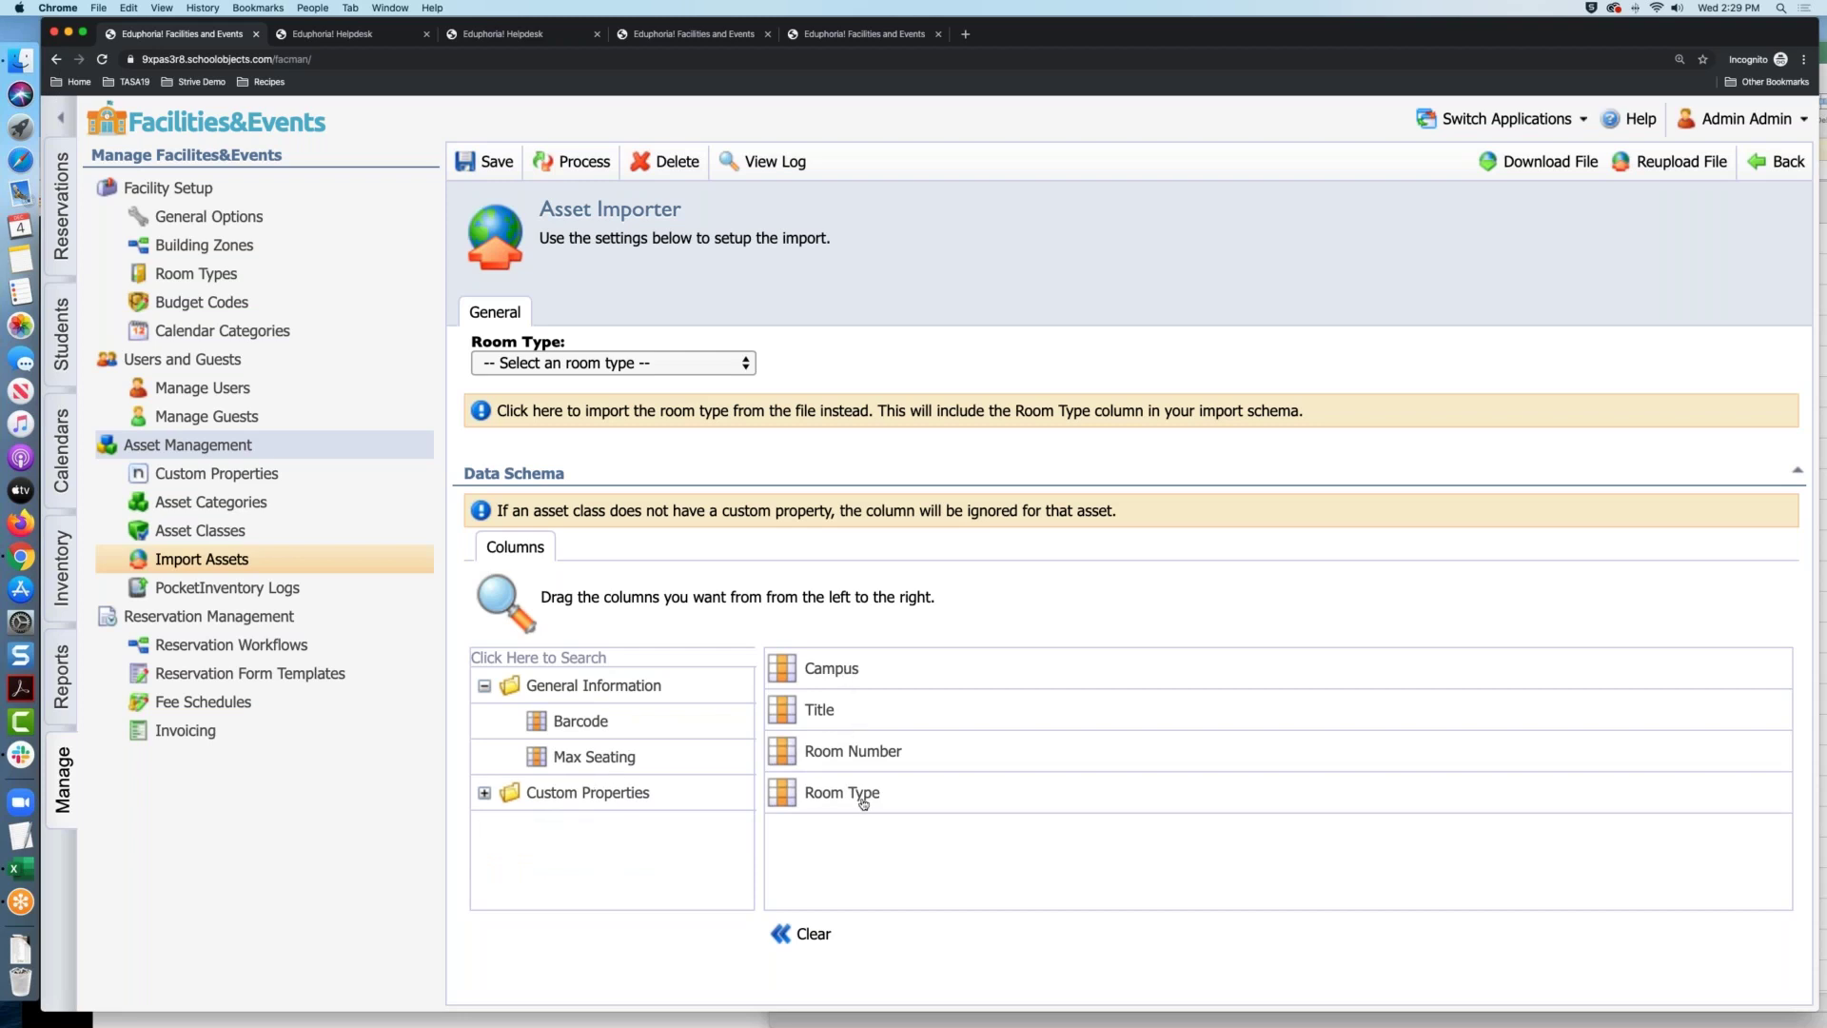
{"action": "left_click", "coordinate": [21, 868]}
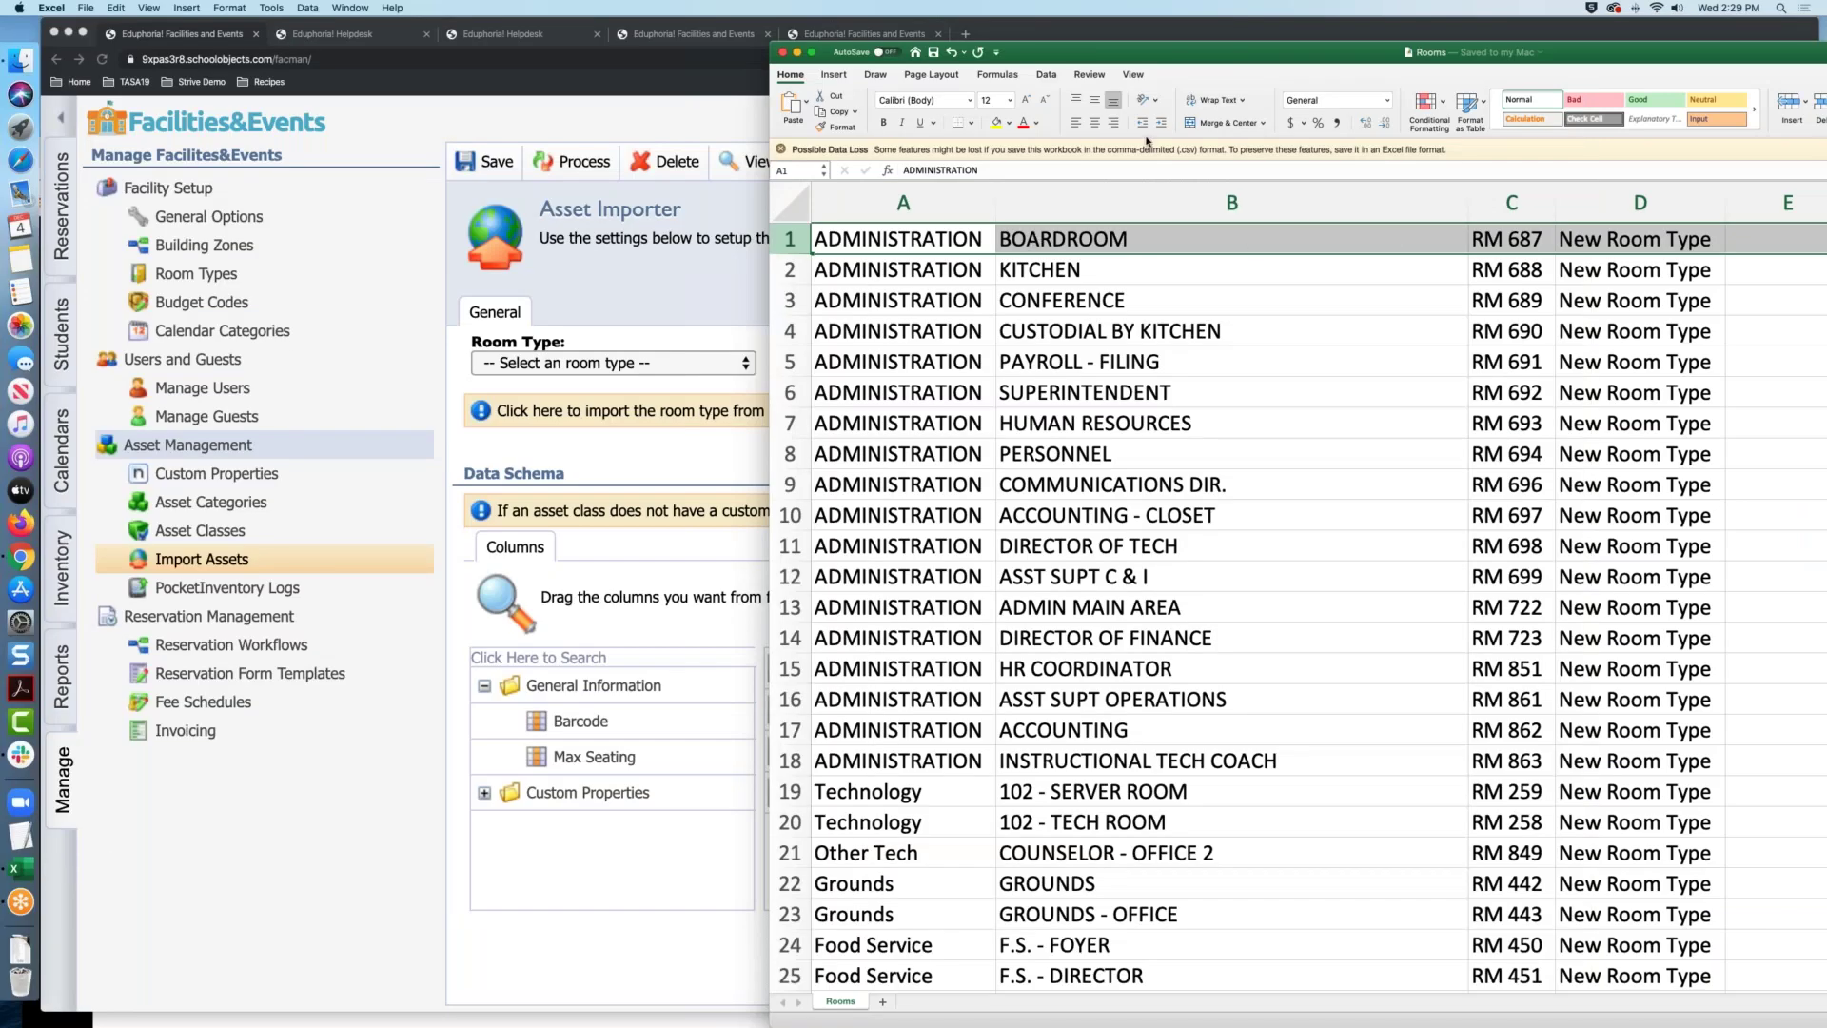
{"action": "left_click", "coordinate": [602, 601]}
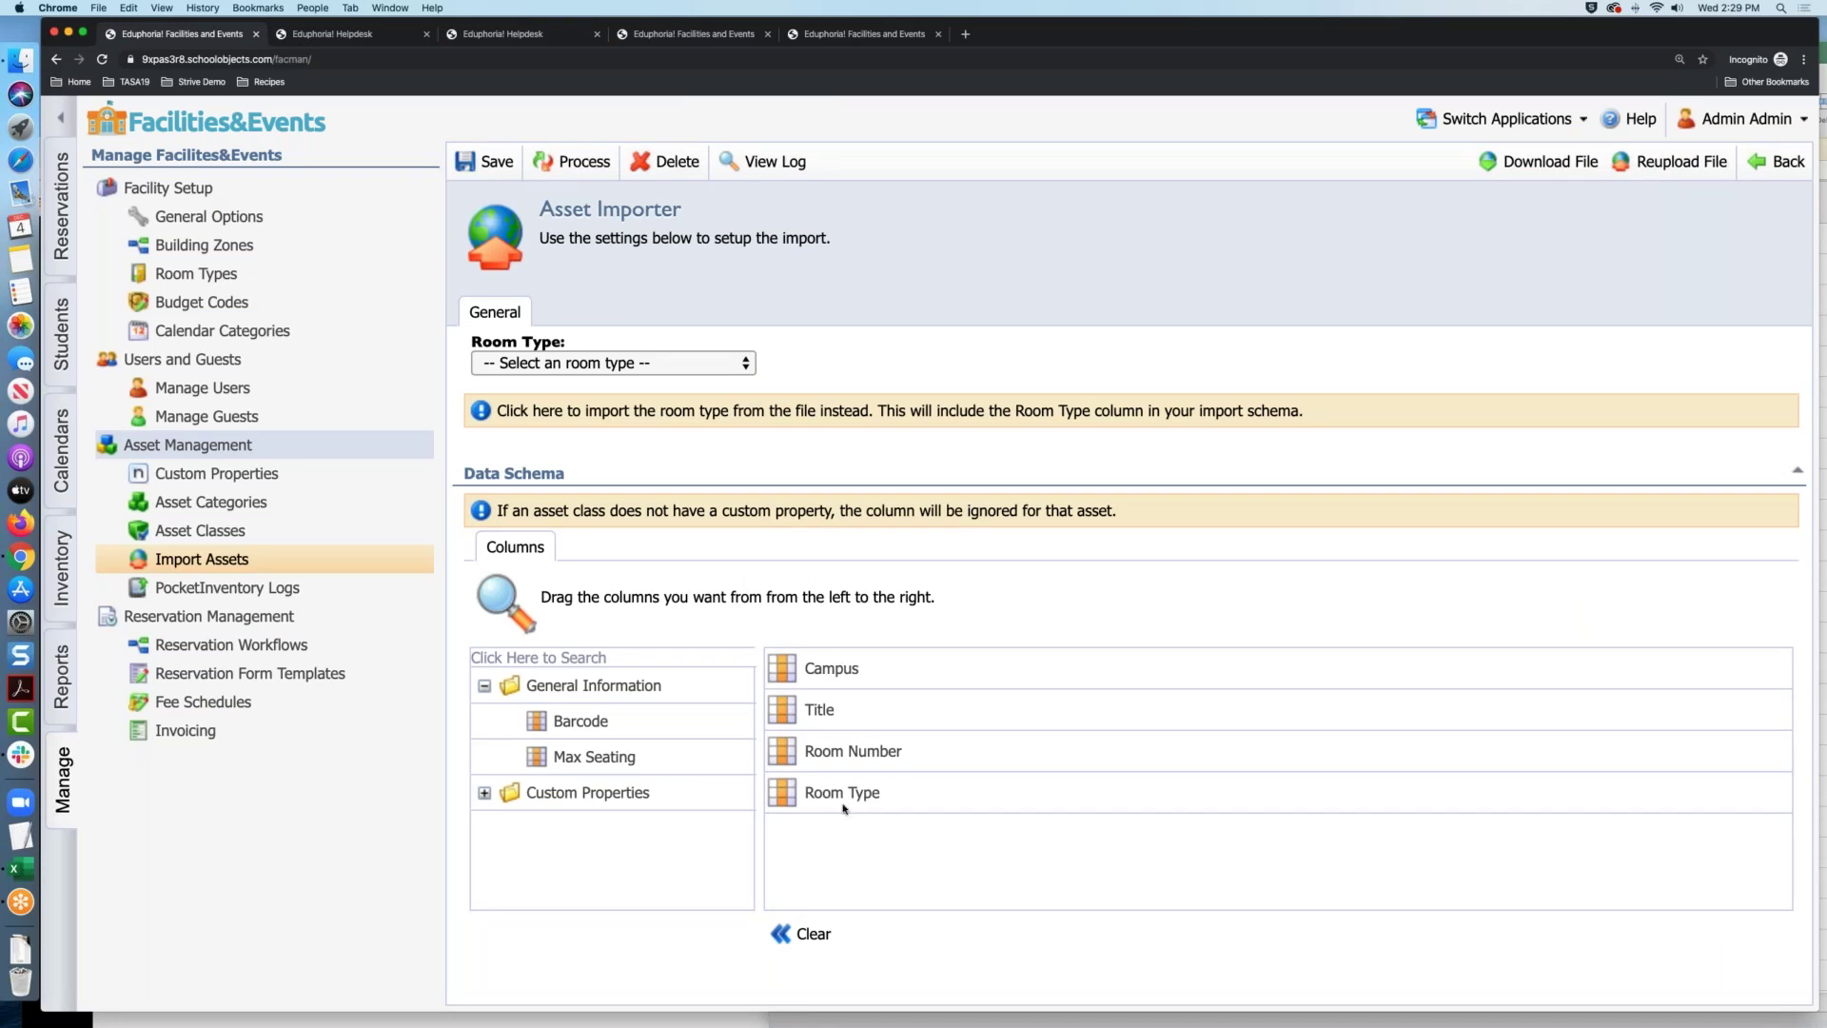
Bring Rooms.csv over the browser to review its columns, then return to the importer
{"action": "left_click_drag", "start_coordinate": [1317, 42], "coordinate": [1232, 127]}
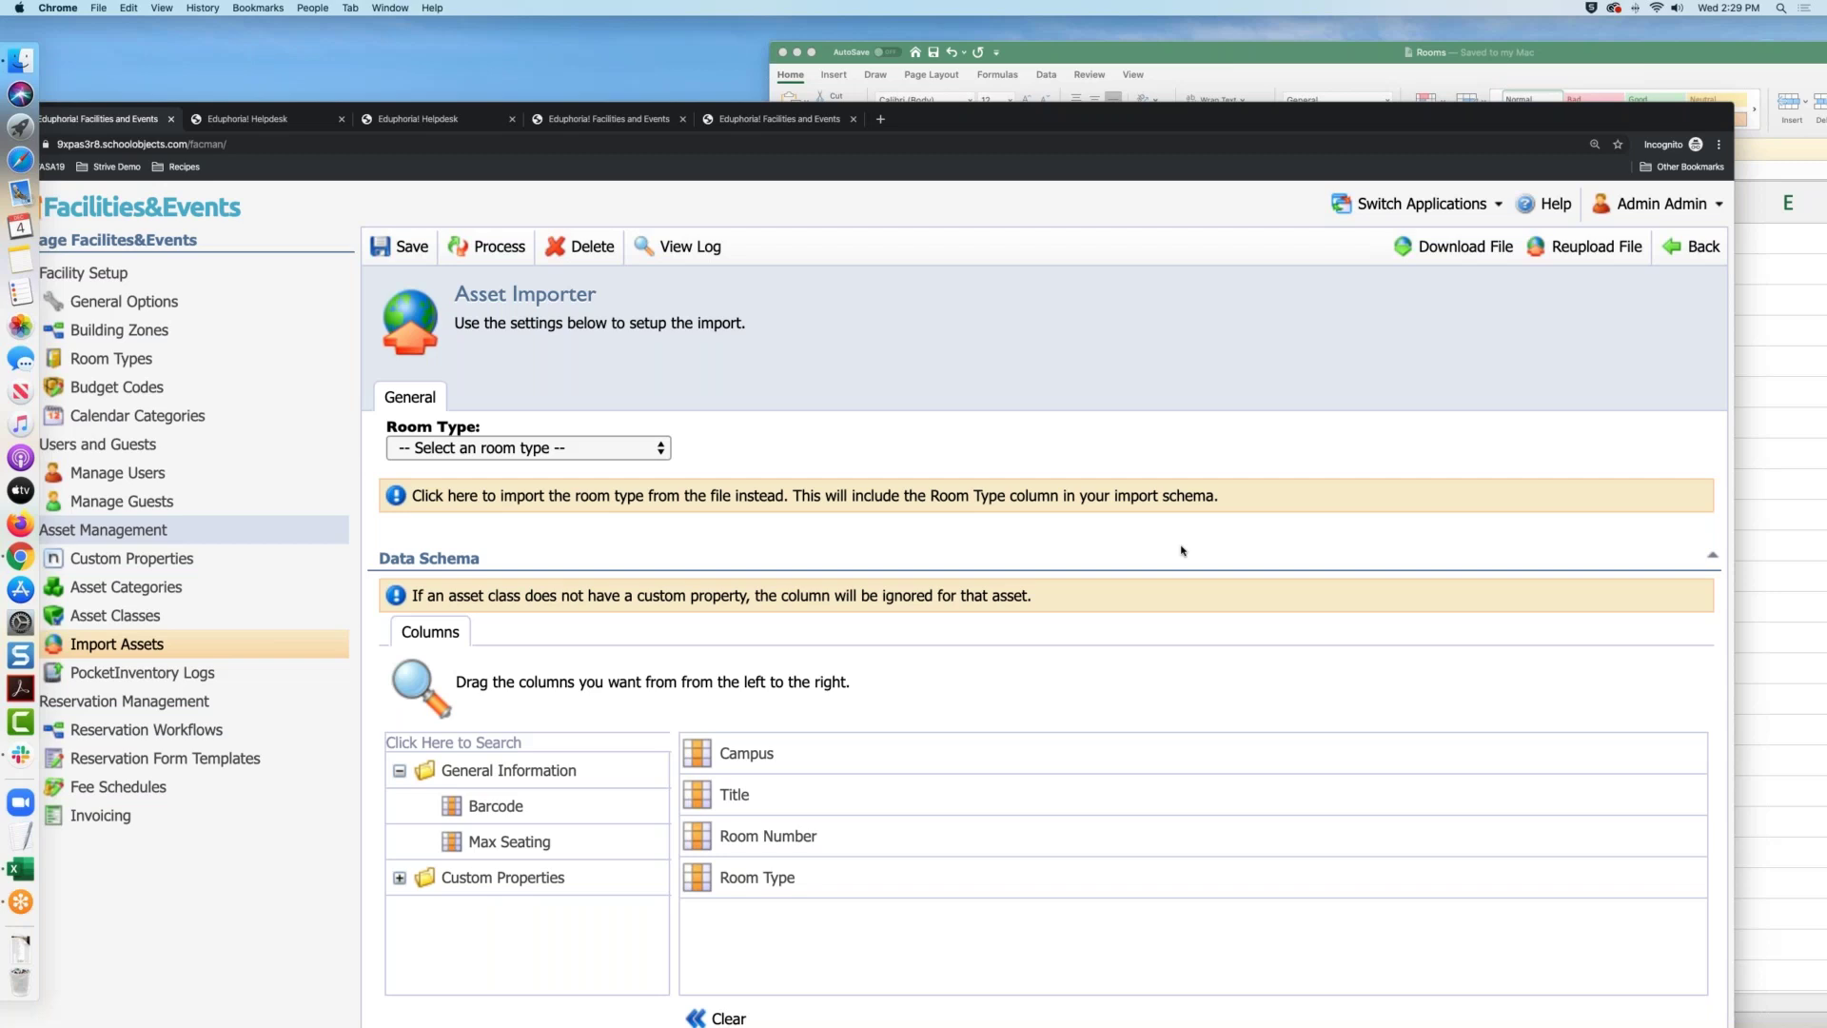
{"action": "left_click", "coordinate": [1047, 50]}
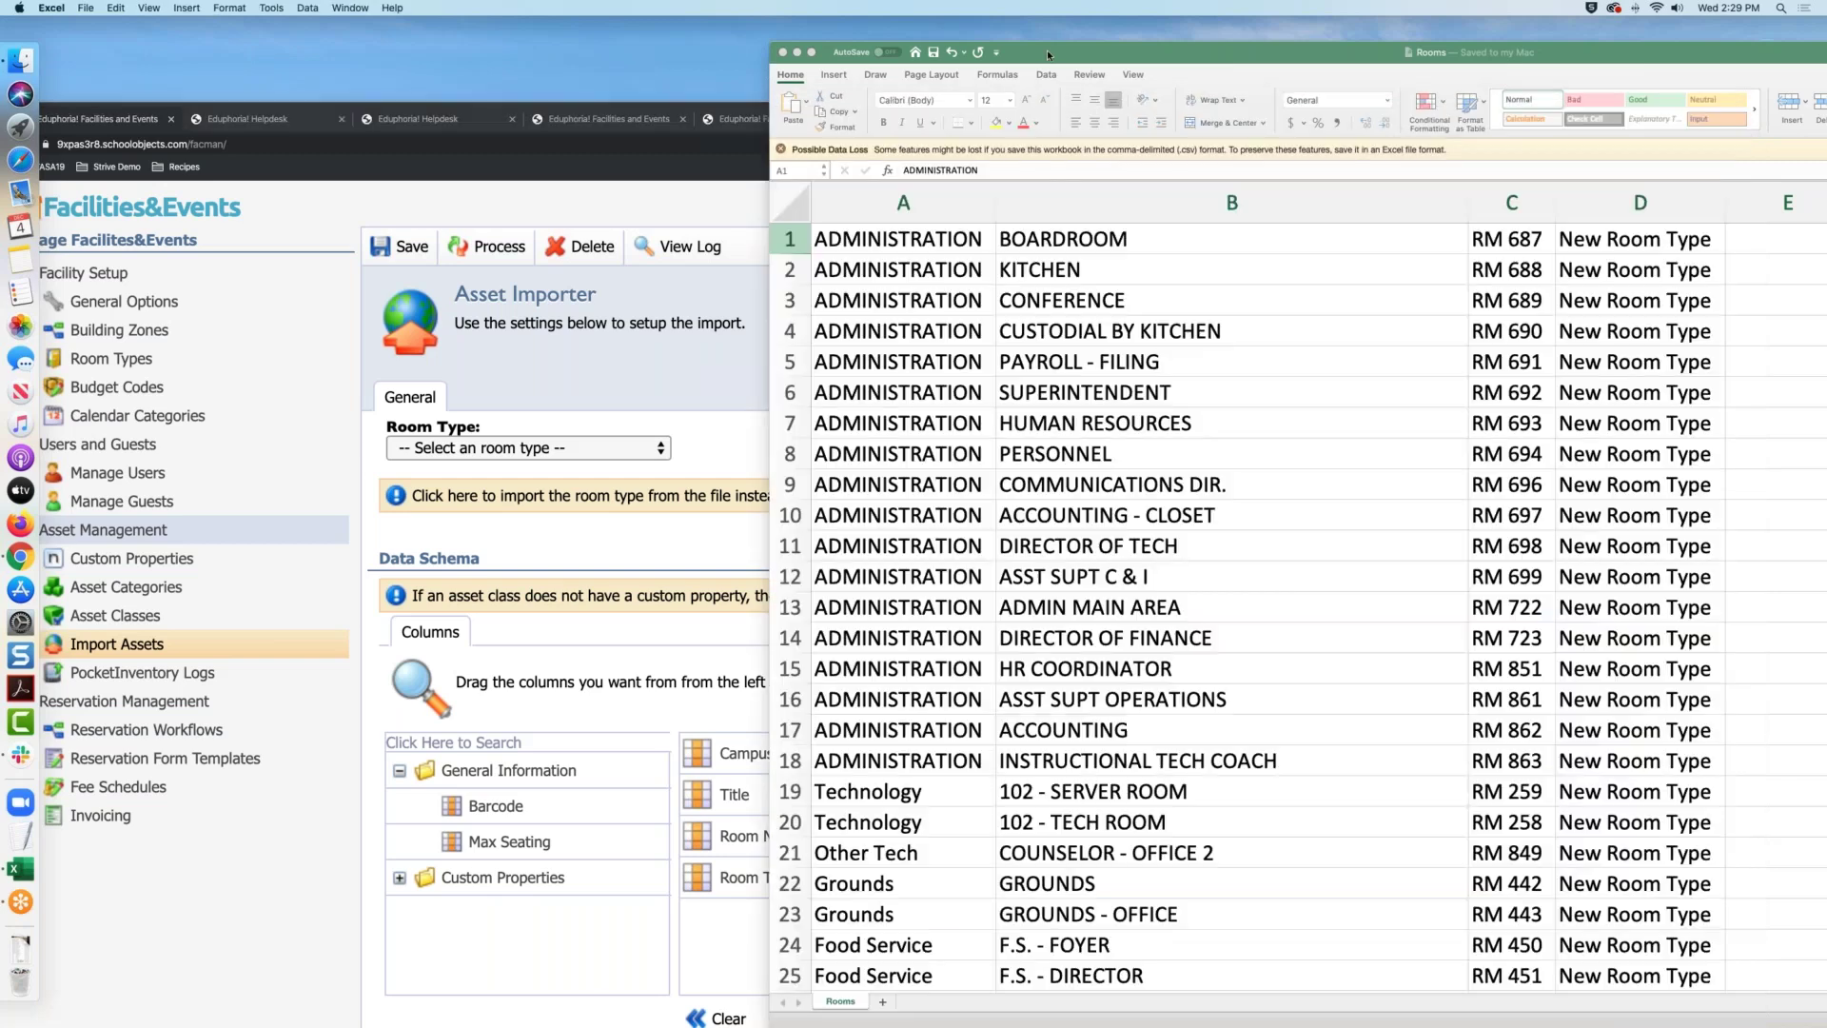
{"action": "left_click_drag", "start_coordinate": [1047, 49], "coordinate": [587, 7]}
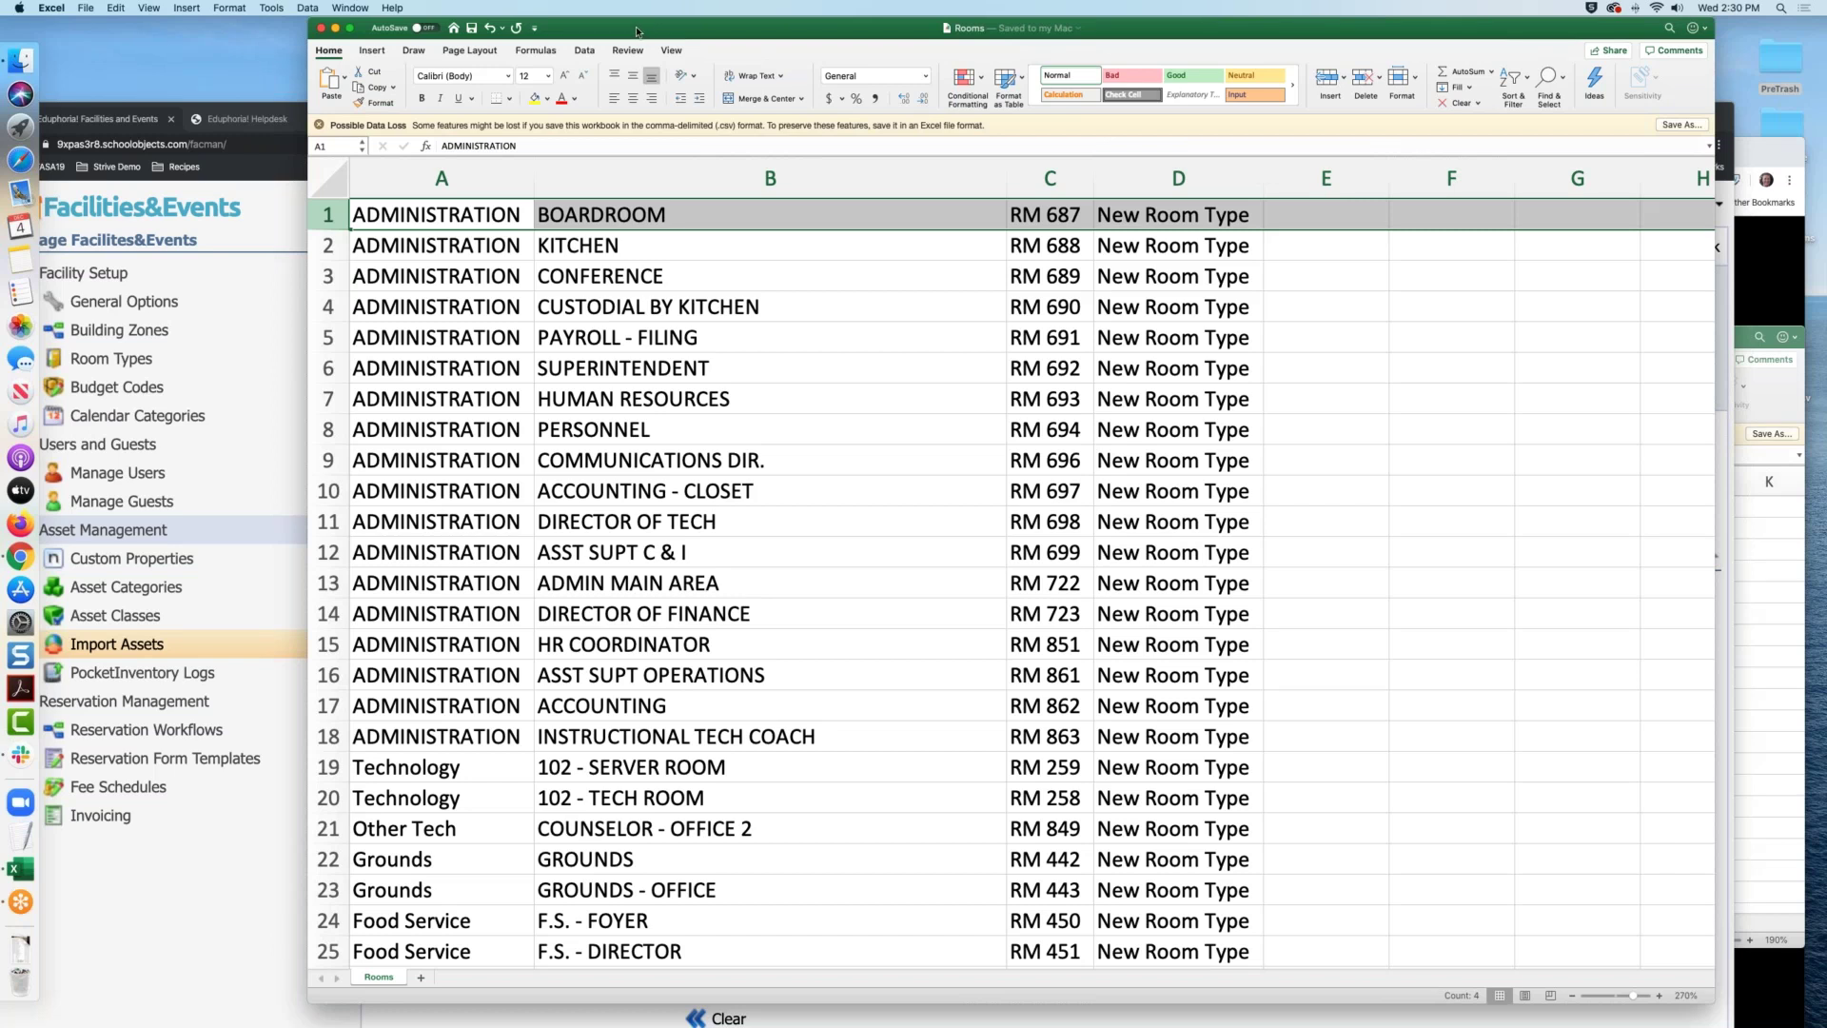
{"action": "left_click_drag", "start_coordinate": [637, 32], "coordinate": [837, 32]}
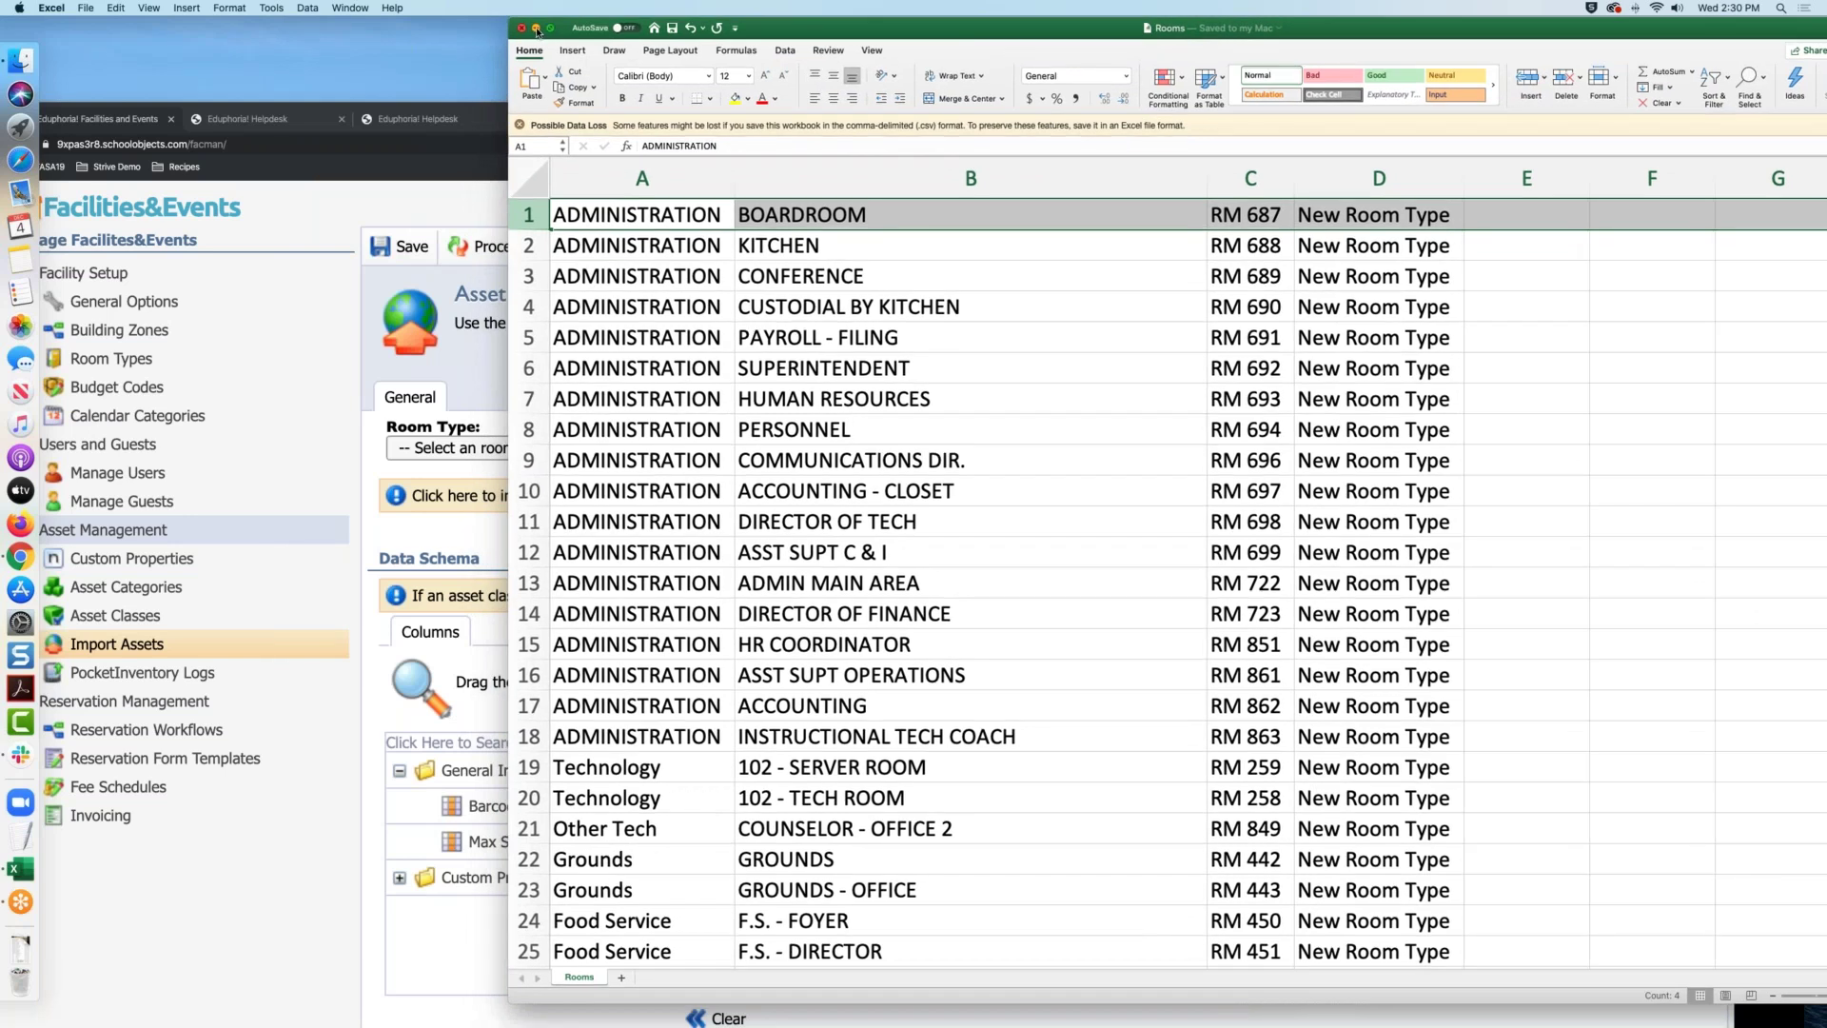
{"action": "left_click", "coordinate": [419, 204]}
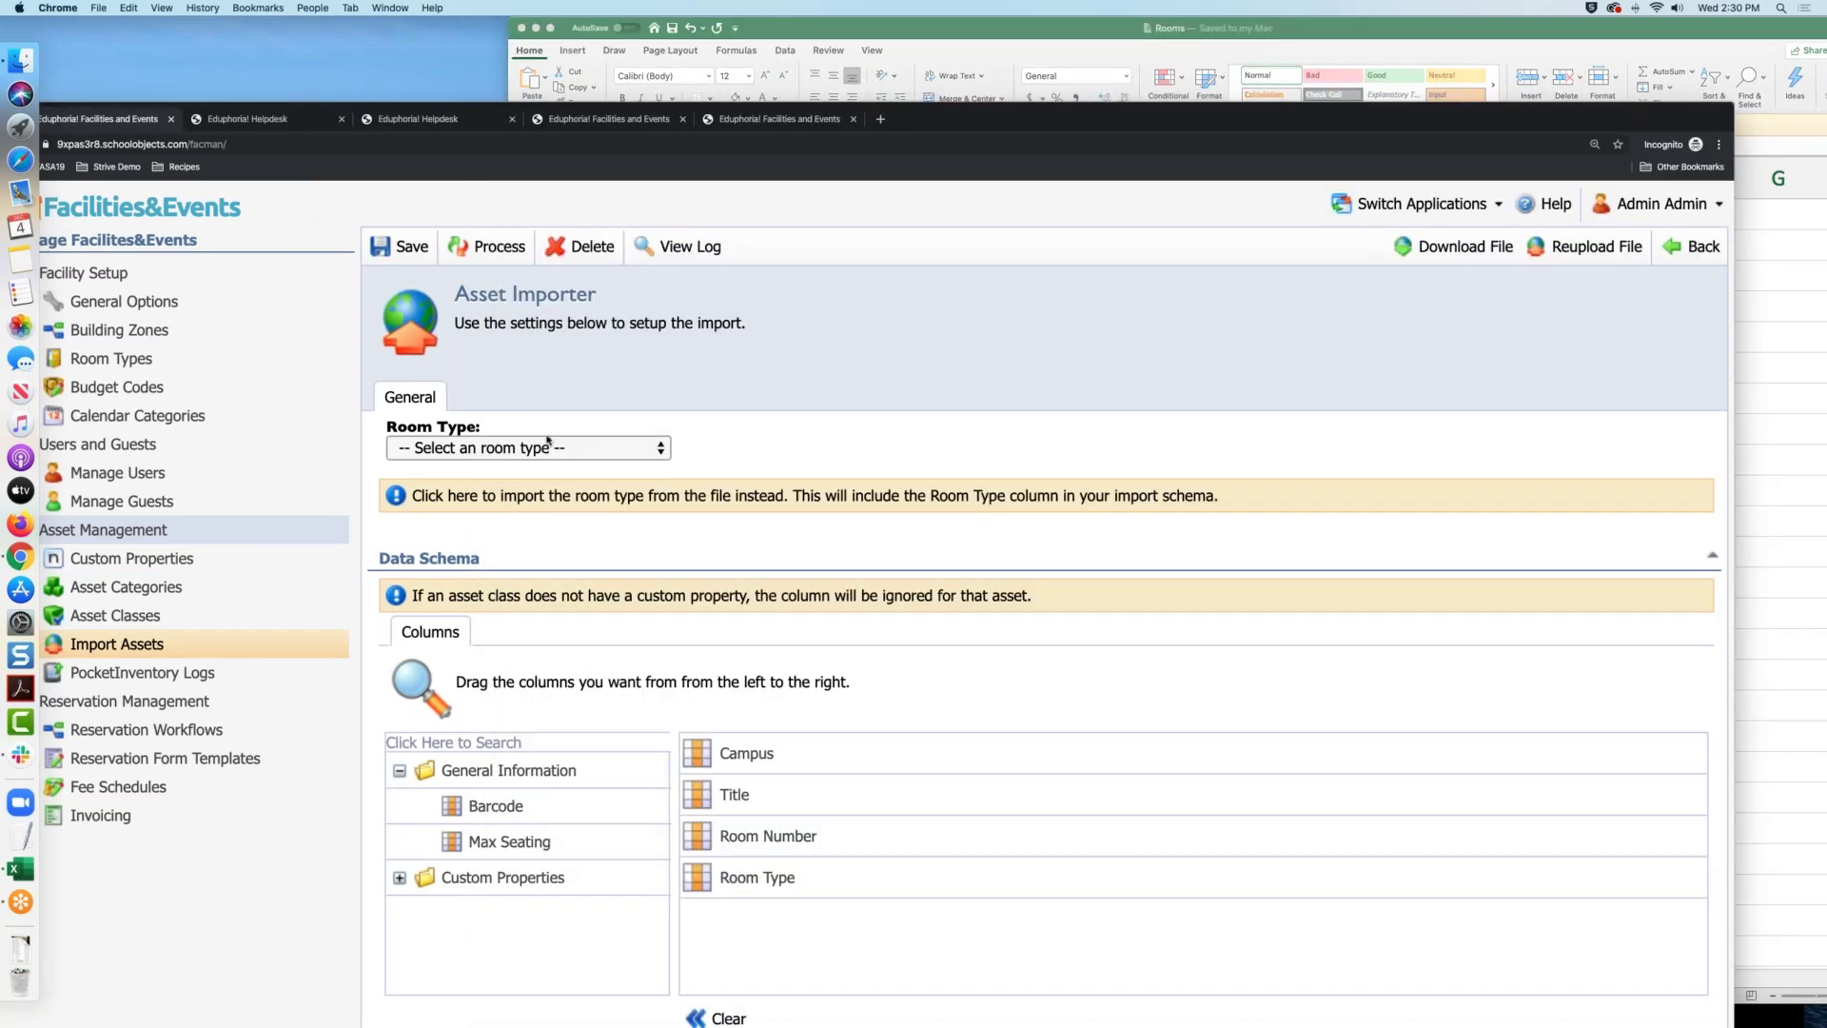
Start a new asset import and upload Assets (1).csv
{"action": "left_click", "coordinate": [127, 645]}
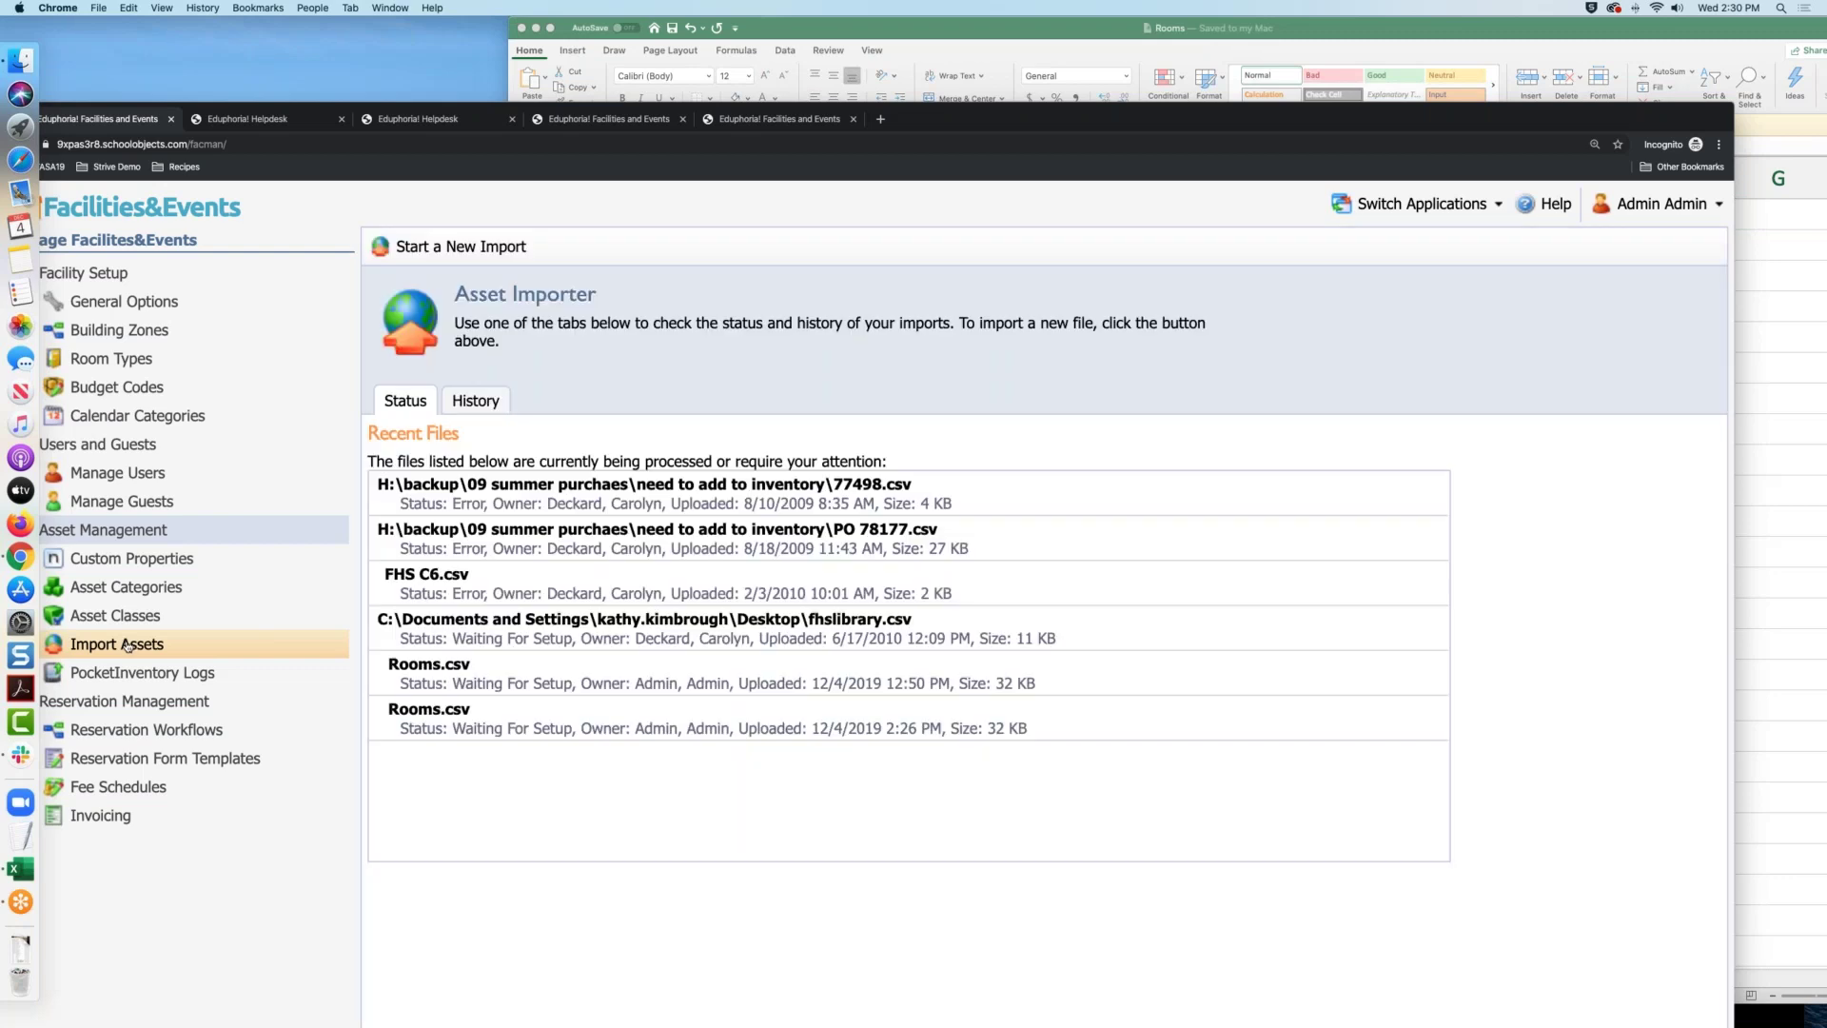
{"action": "left_click", "coordinate": [500, 249]}
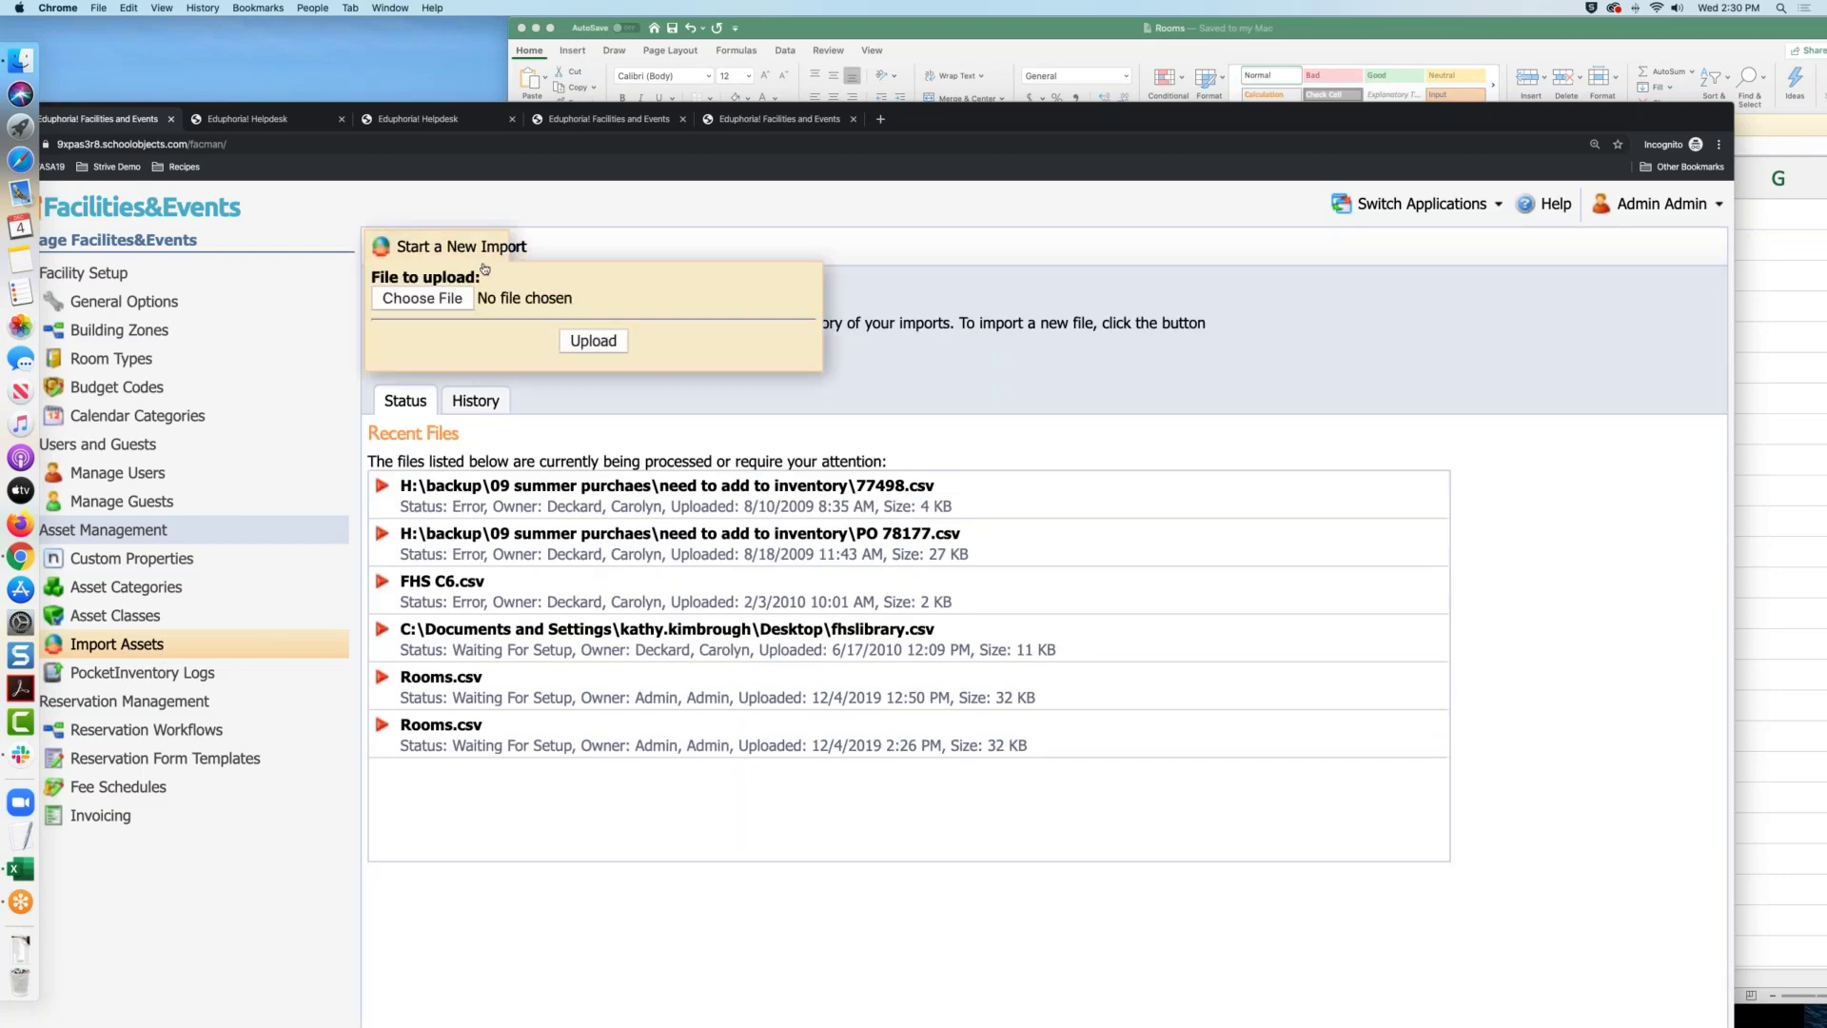
{"action": "left_click", "coordinate": [459, 300]}
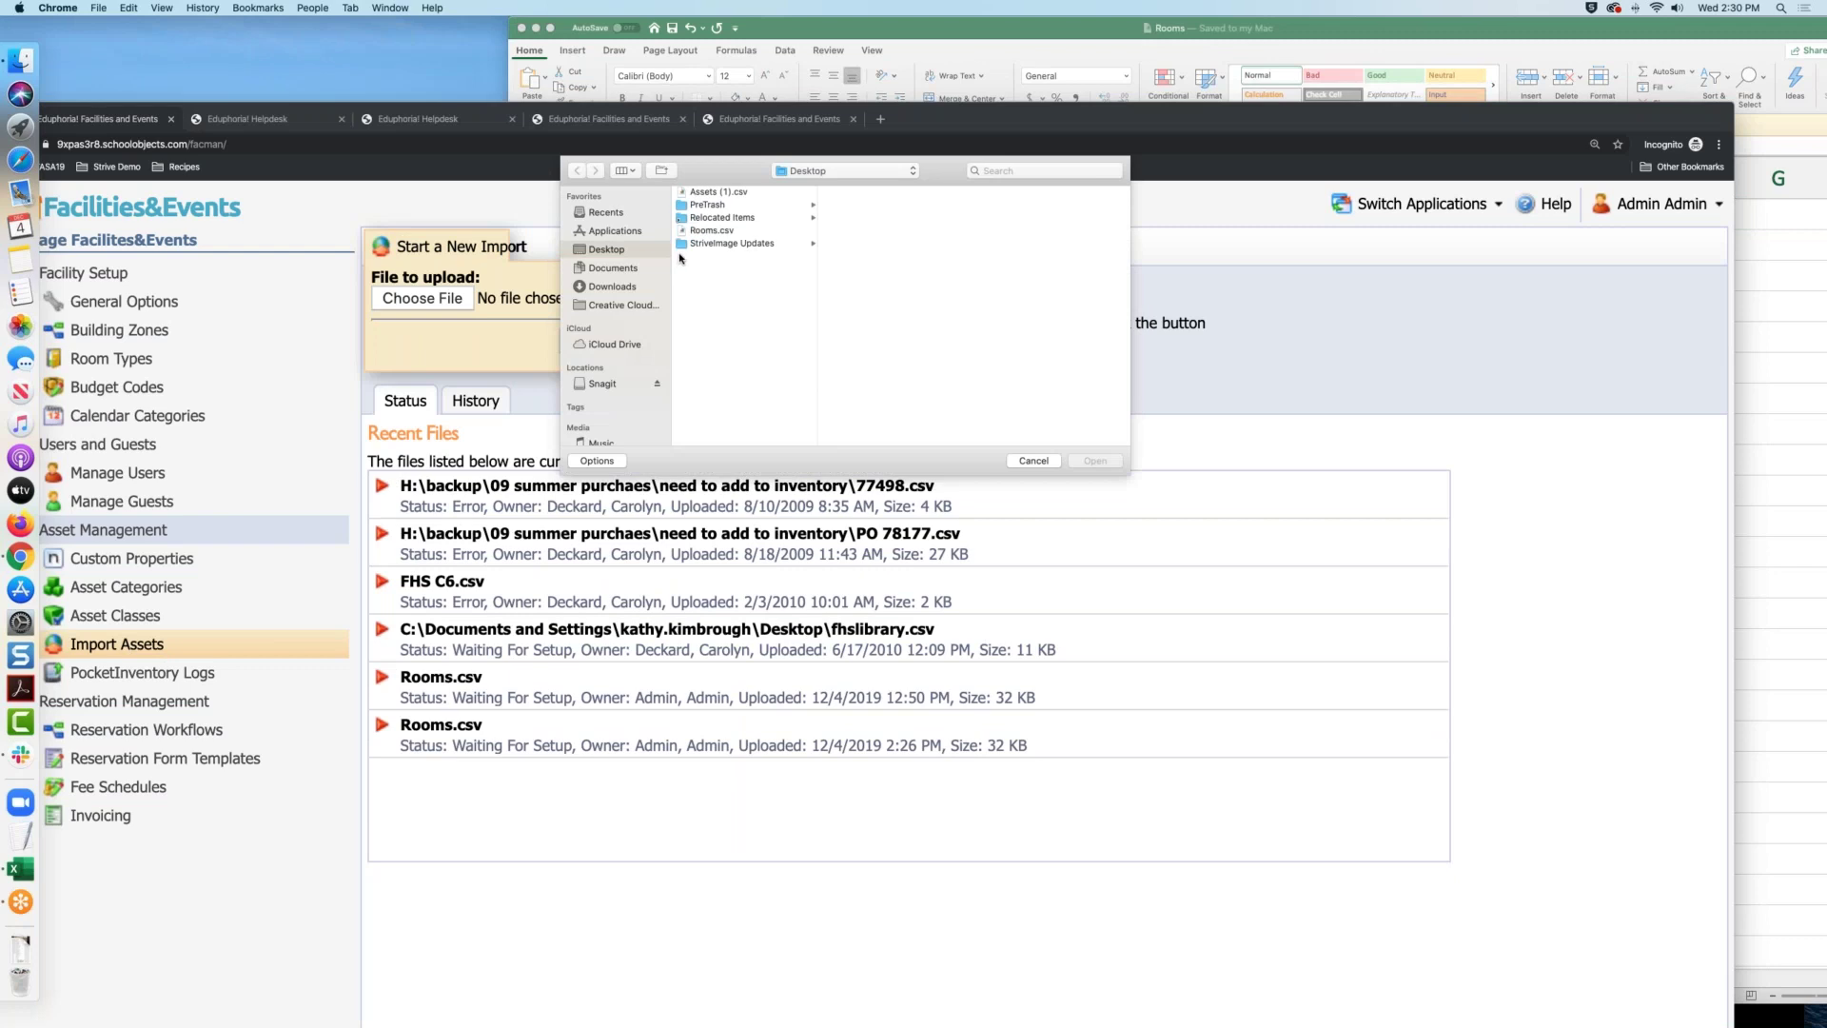
{"action": "left_click", "coordinate": [749, 194]}
{"action": "left_click", "coordinate": [1095, 462]}
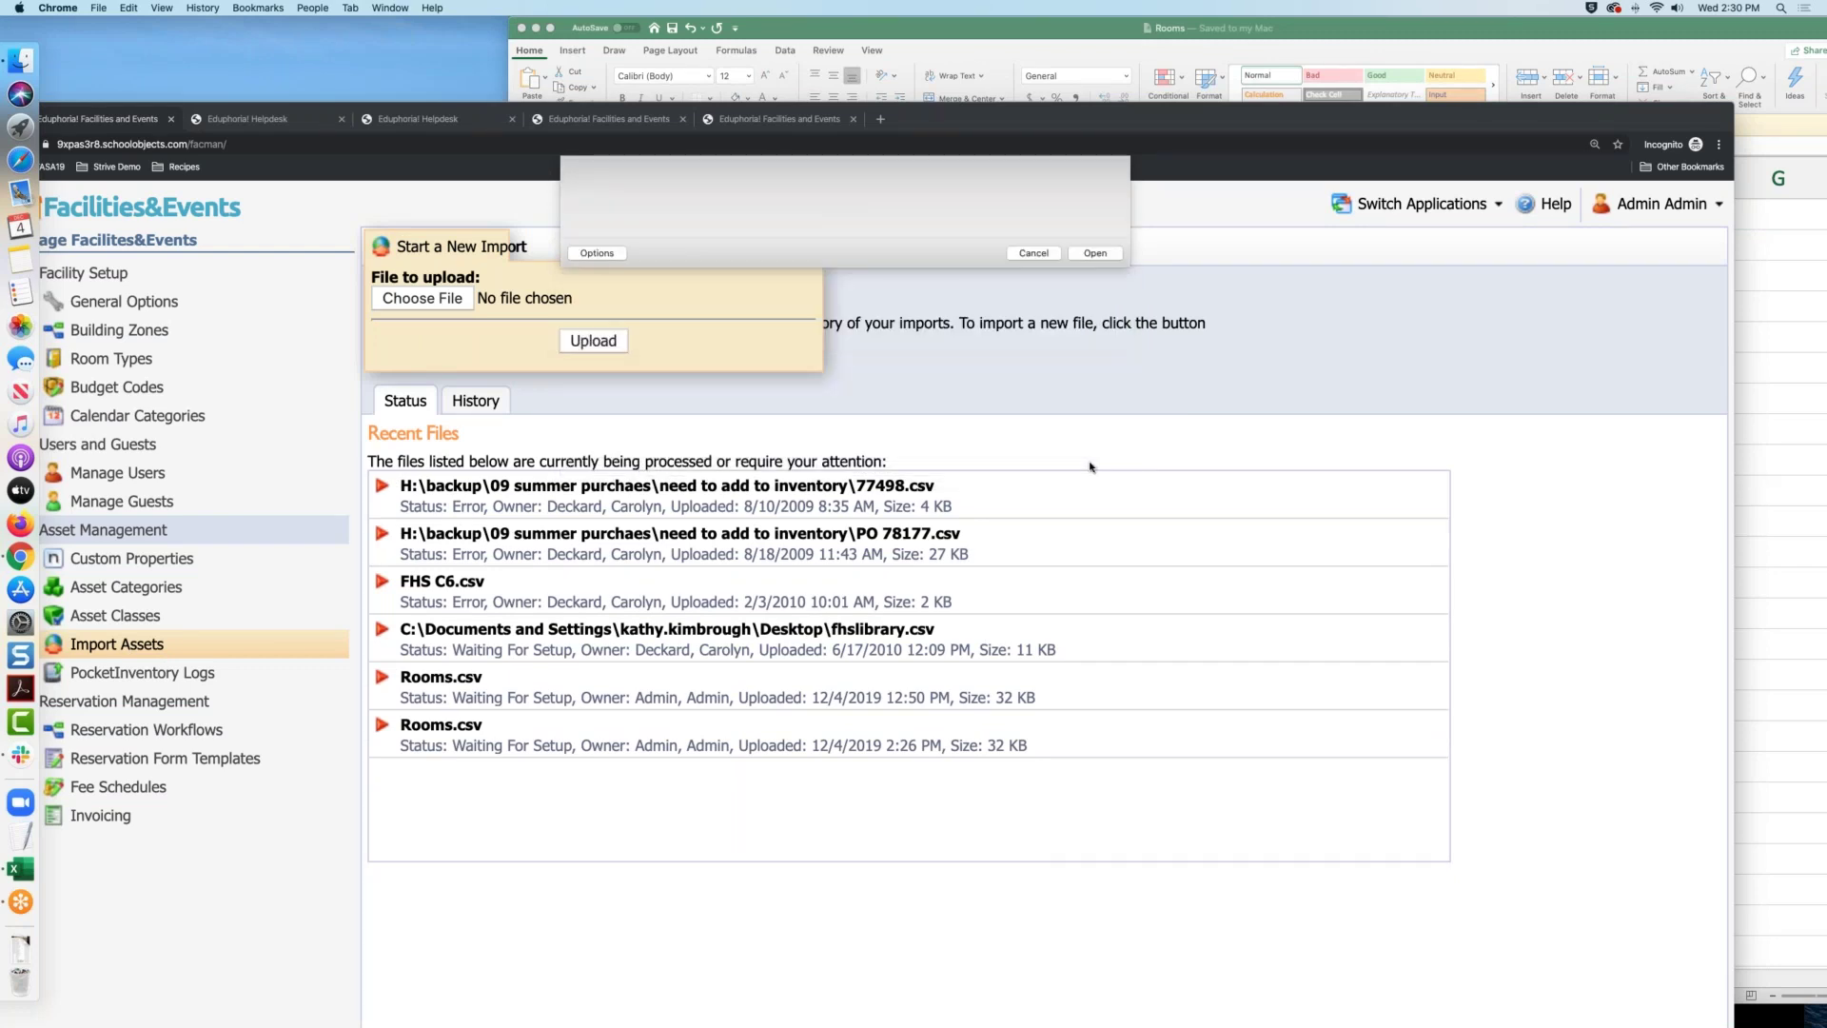
{"action": "left_click", "coordinate": [585, 340]}
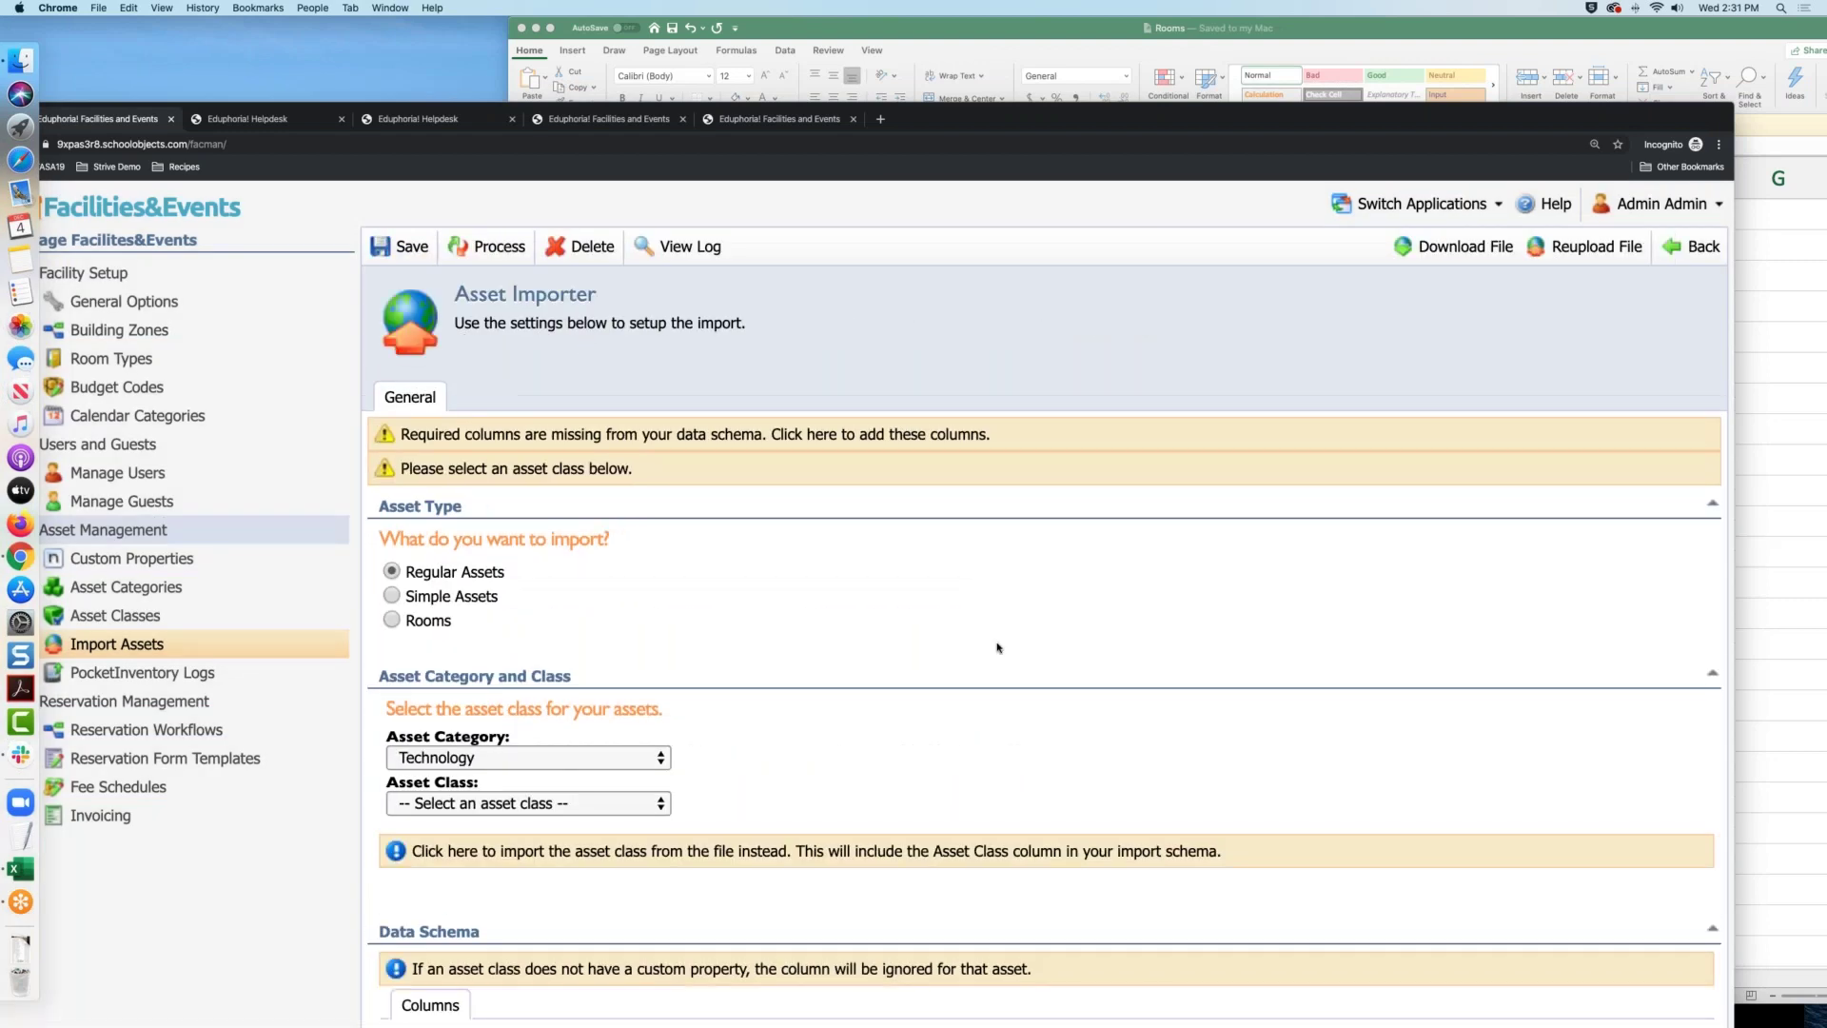
{"action": "scroll", "coordinate": [999, 644], "scroll_direction": "down", "scroll_amount": 2}
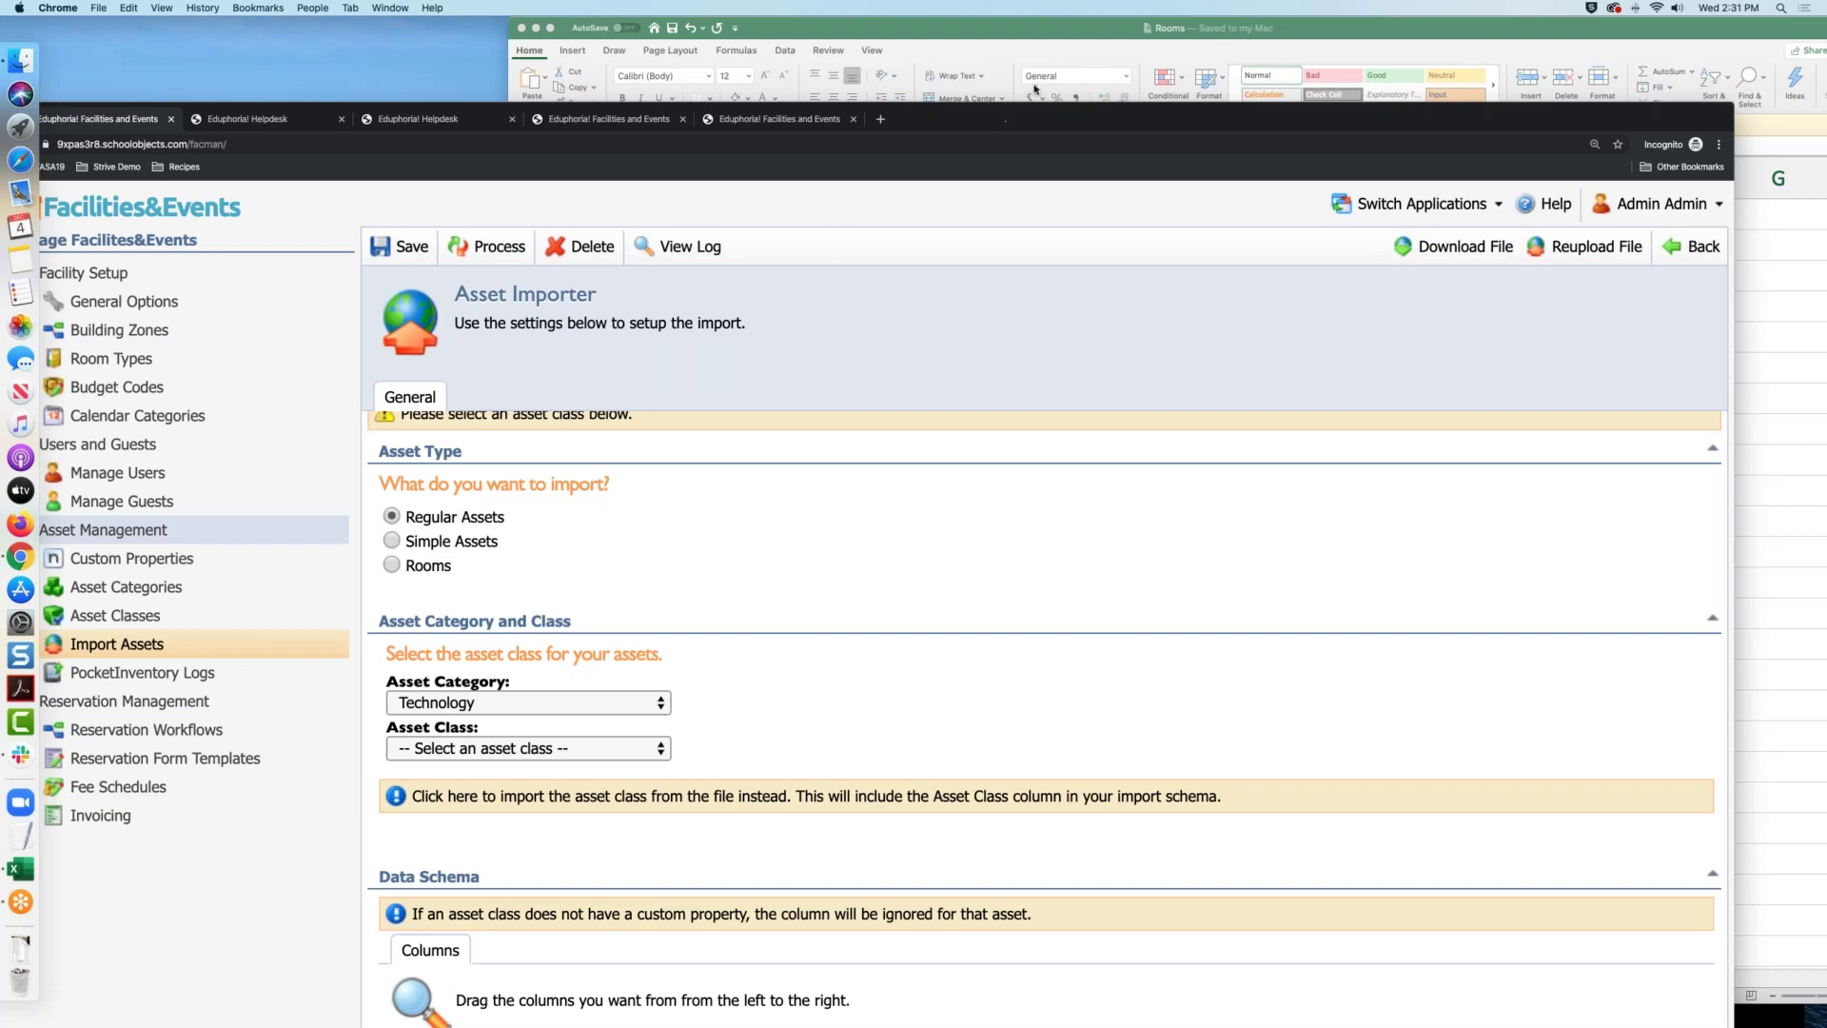
Check the asset category list, keep Technology, and switch back to the Rooms sheet
{"action": "left_click_drag", "start_coordinate": [1034, 90], "coordinate": [1027, 12]}
{"action": "left_click", "coordinate": [552, 618]}
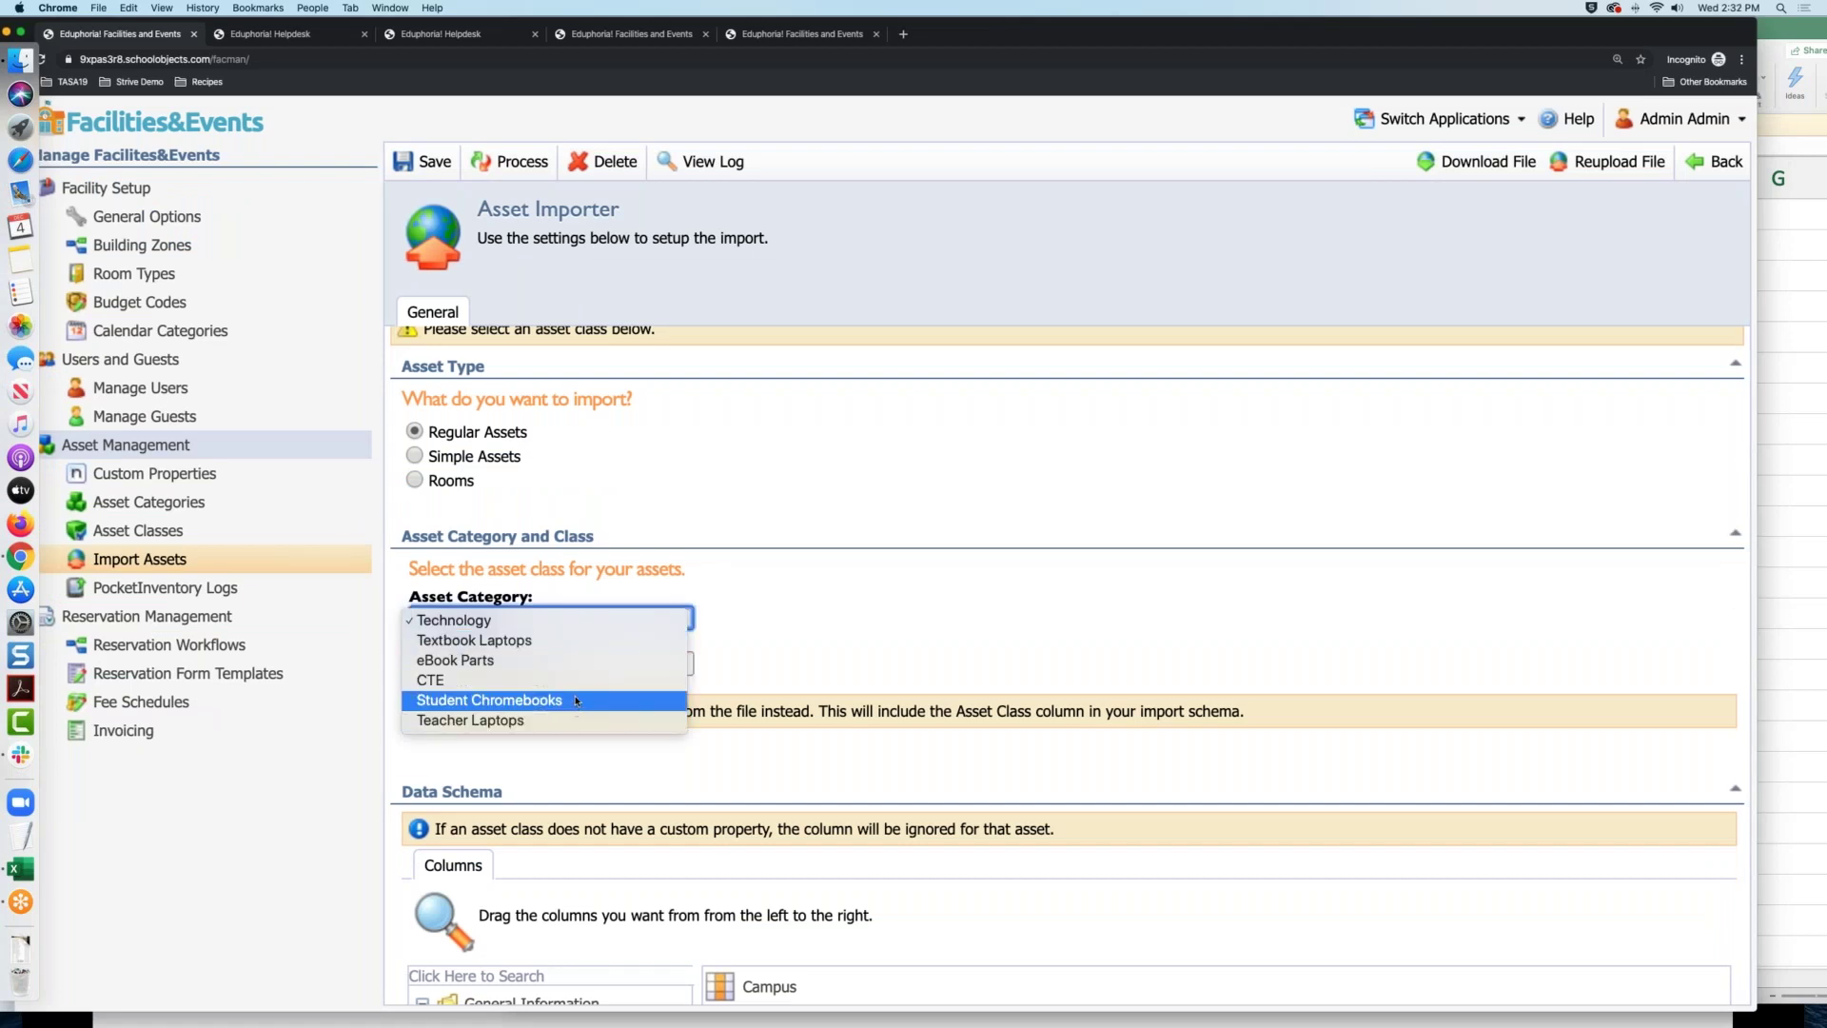
{"action": "left_click", "coordinate": [565, 619]}
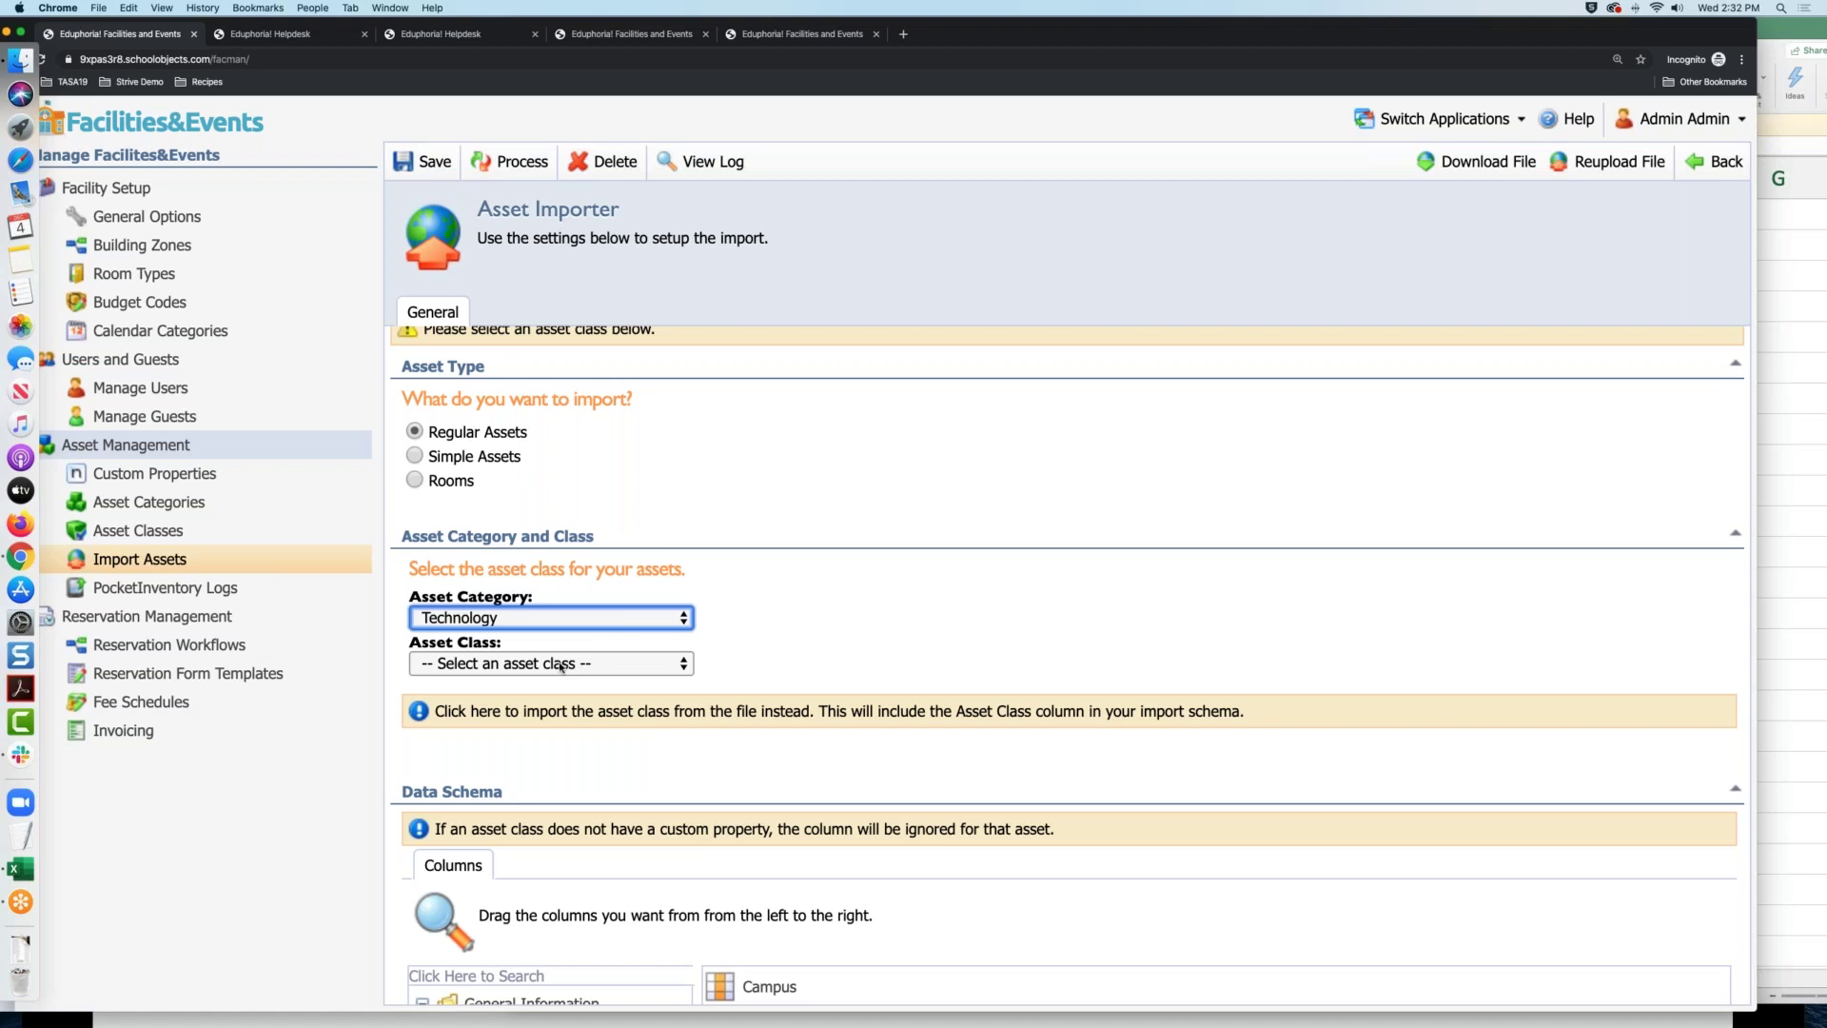
{"action": "left_click", "coordinate": [16, 869]}
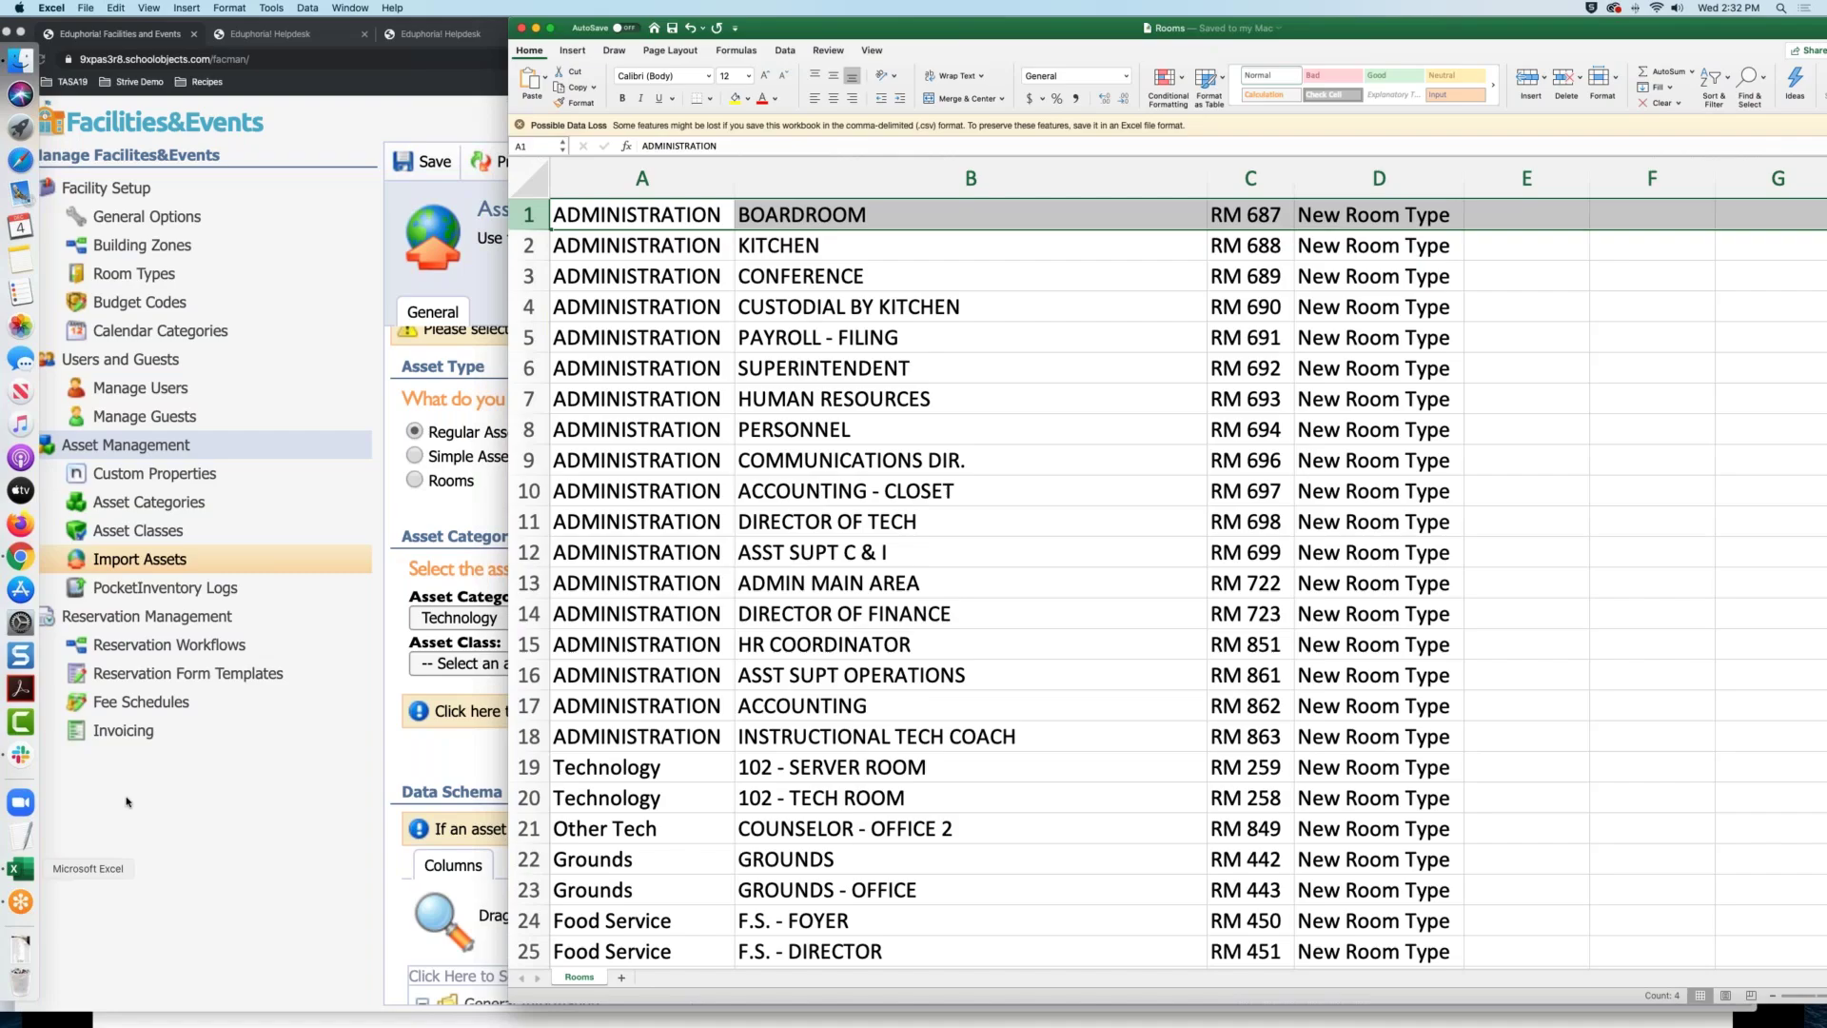
Minimize Rooms and position the Assets (1) sheet, zoomed to about 285%
{"action": "left_click_drag", "start_coordinate": [806, 19], "coordinate": [756, 117]}
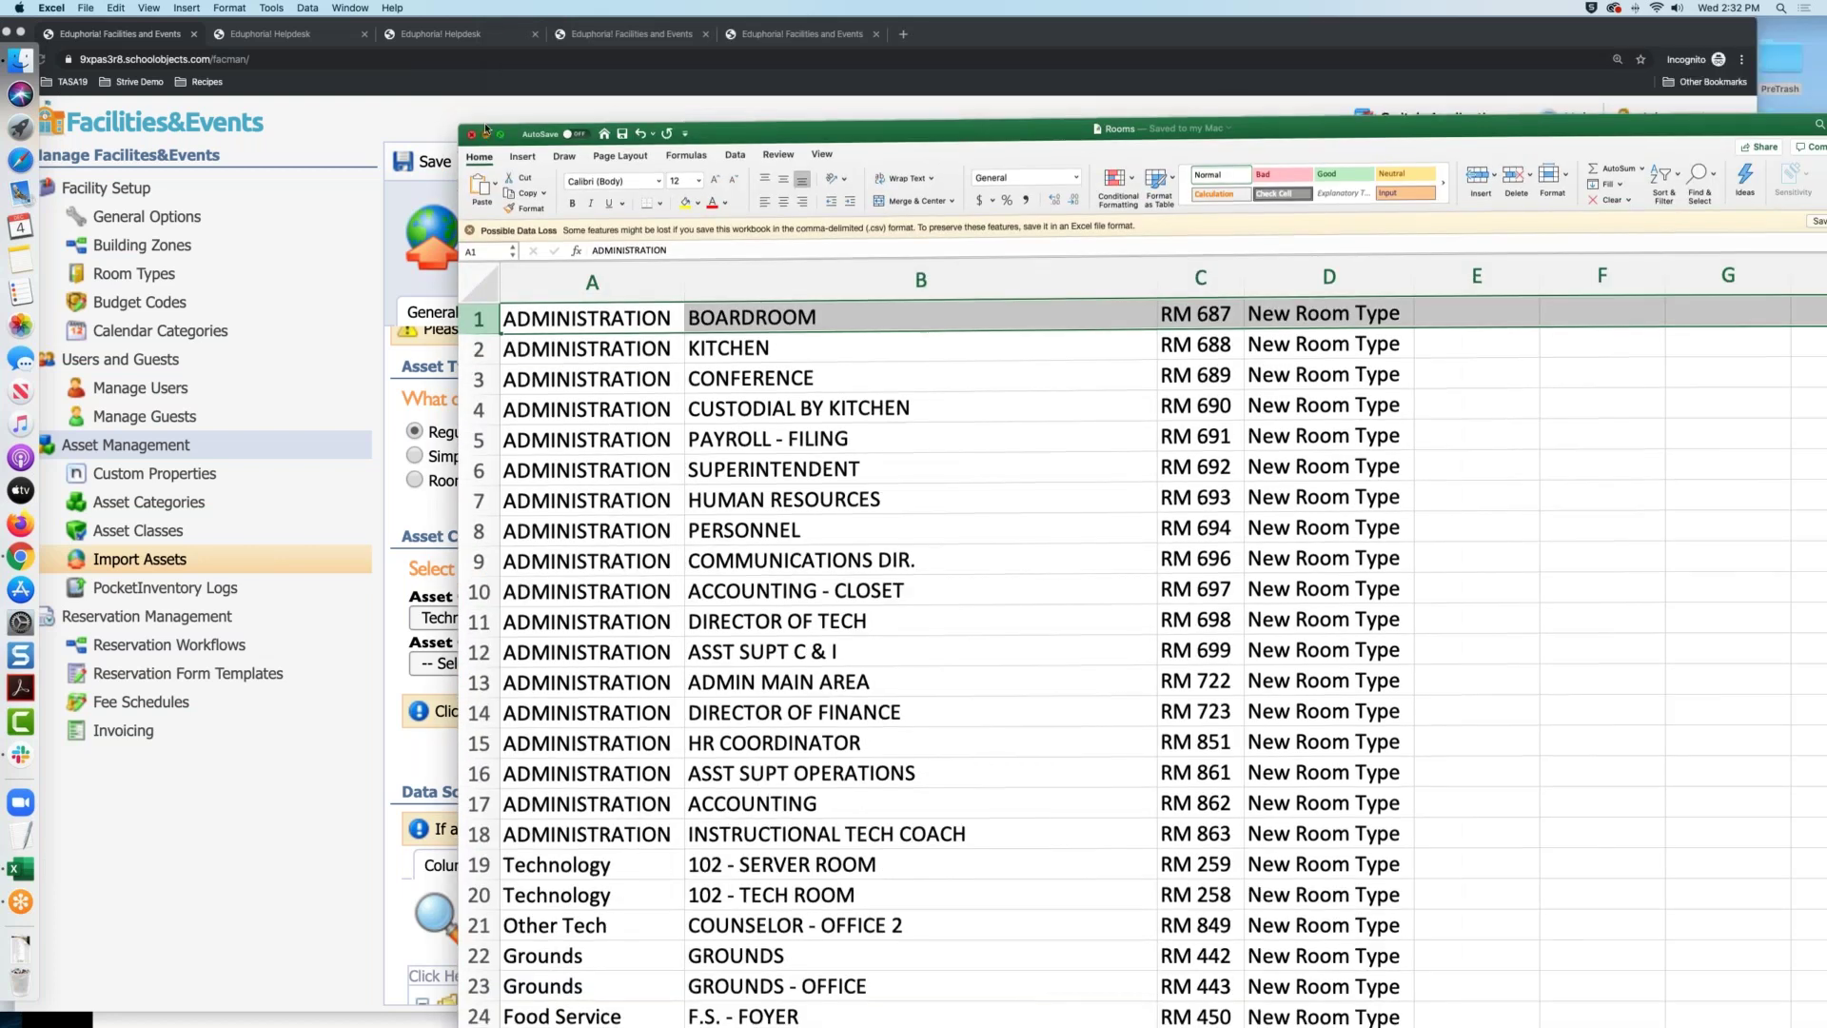
{"action": "left_click", "coordinate": [486, 124]}
{"action": "left_click_drag", "start_coordinate": [1232, 328], "coordinate": [666, 125]}
{"action": "left_click_drag", "start_coordinate": [1091, 730], "coordinate": [1600, 906]}
{"action": "scroll", "coordinate": [754, 838], "scroll_direction": "up", "scroll_amount": 1}
{"action": "scroll", "coordinate": [754, 865], "scroll_direction": "left", "scroll_amount": 3}
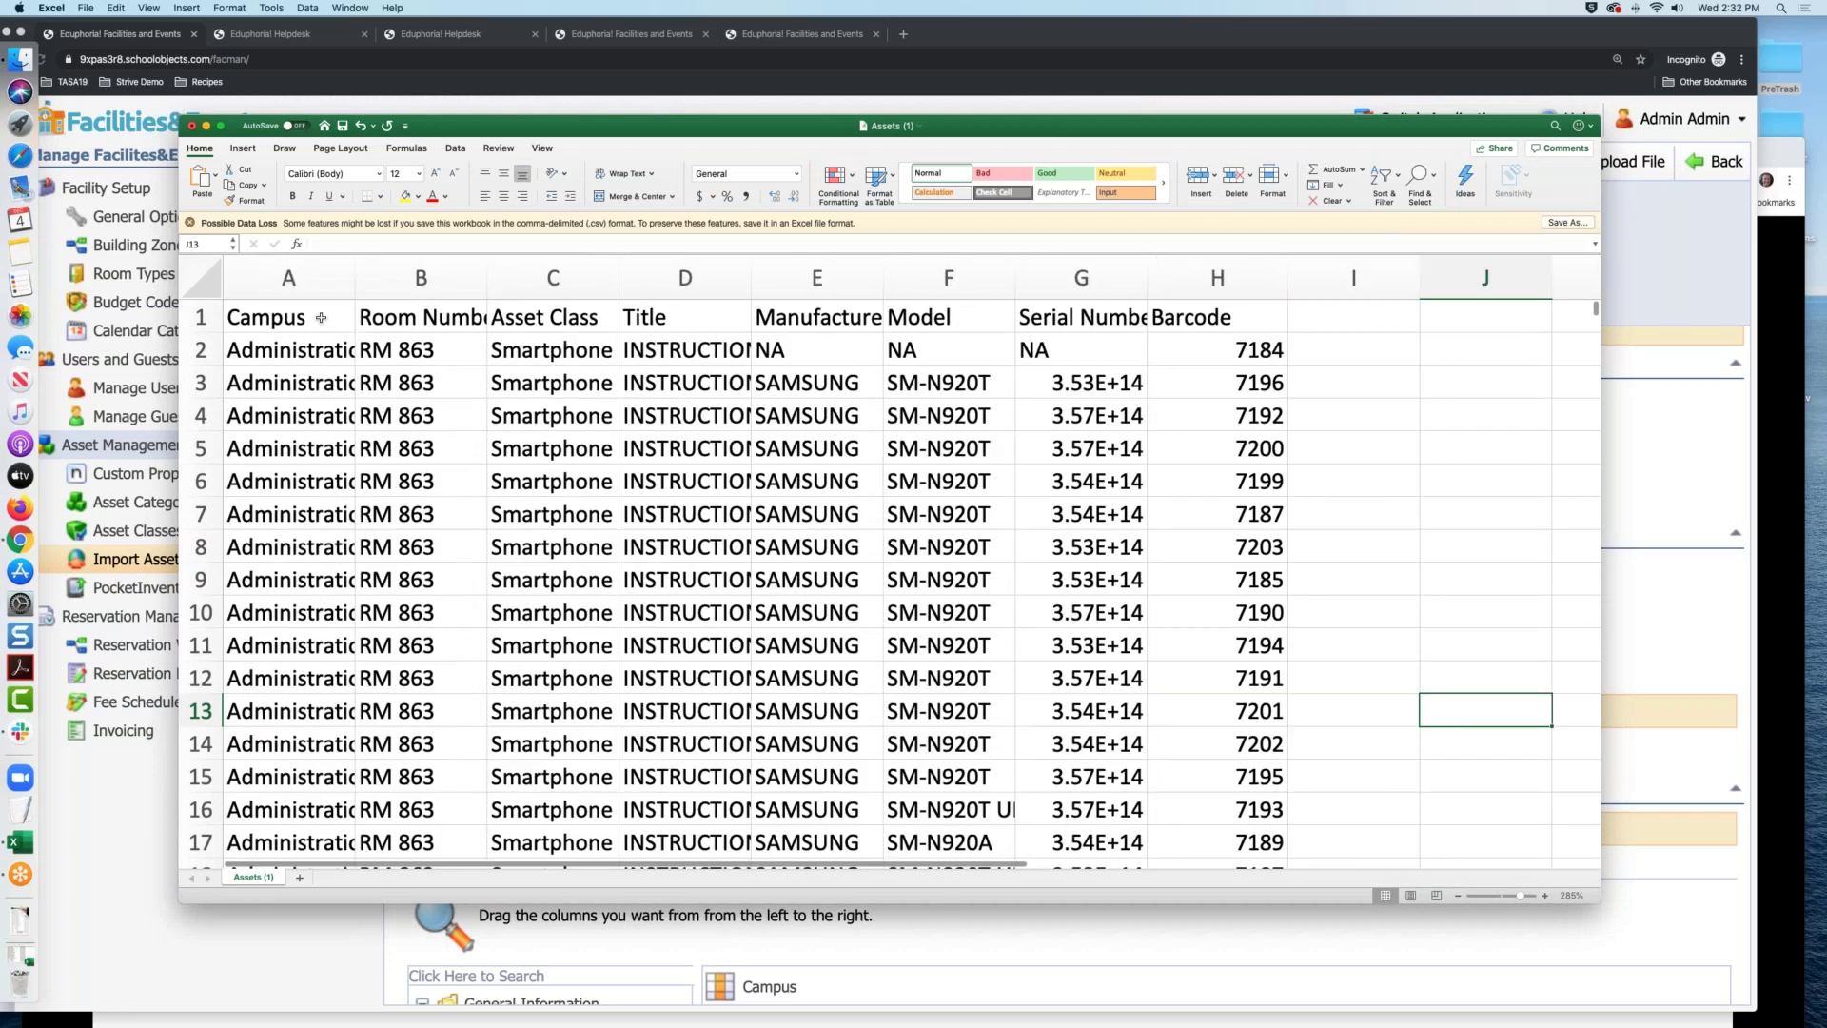
Review headers Room Number, Asset Class, Title and Manufacturer, enlarge the window, and return to the importer
{"action": "left_click", "coordinate": [418, 321]}
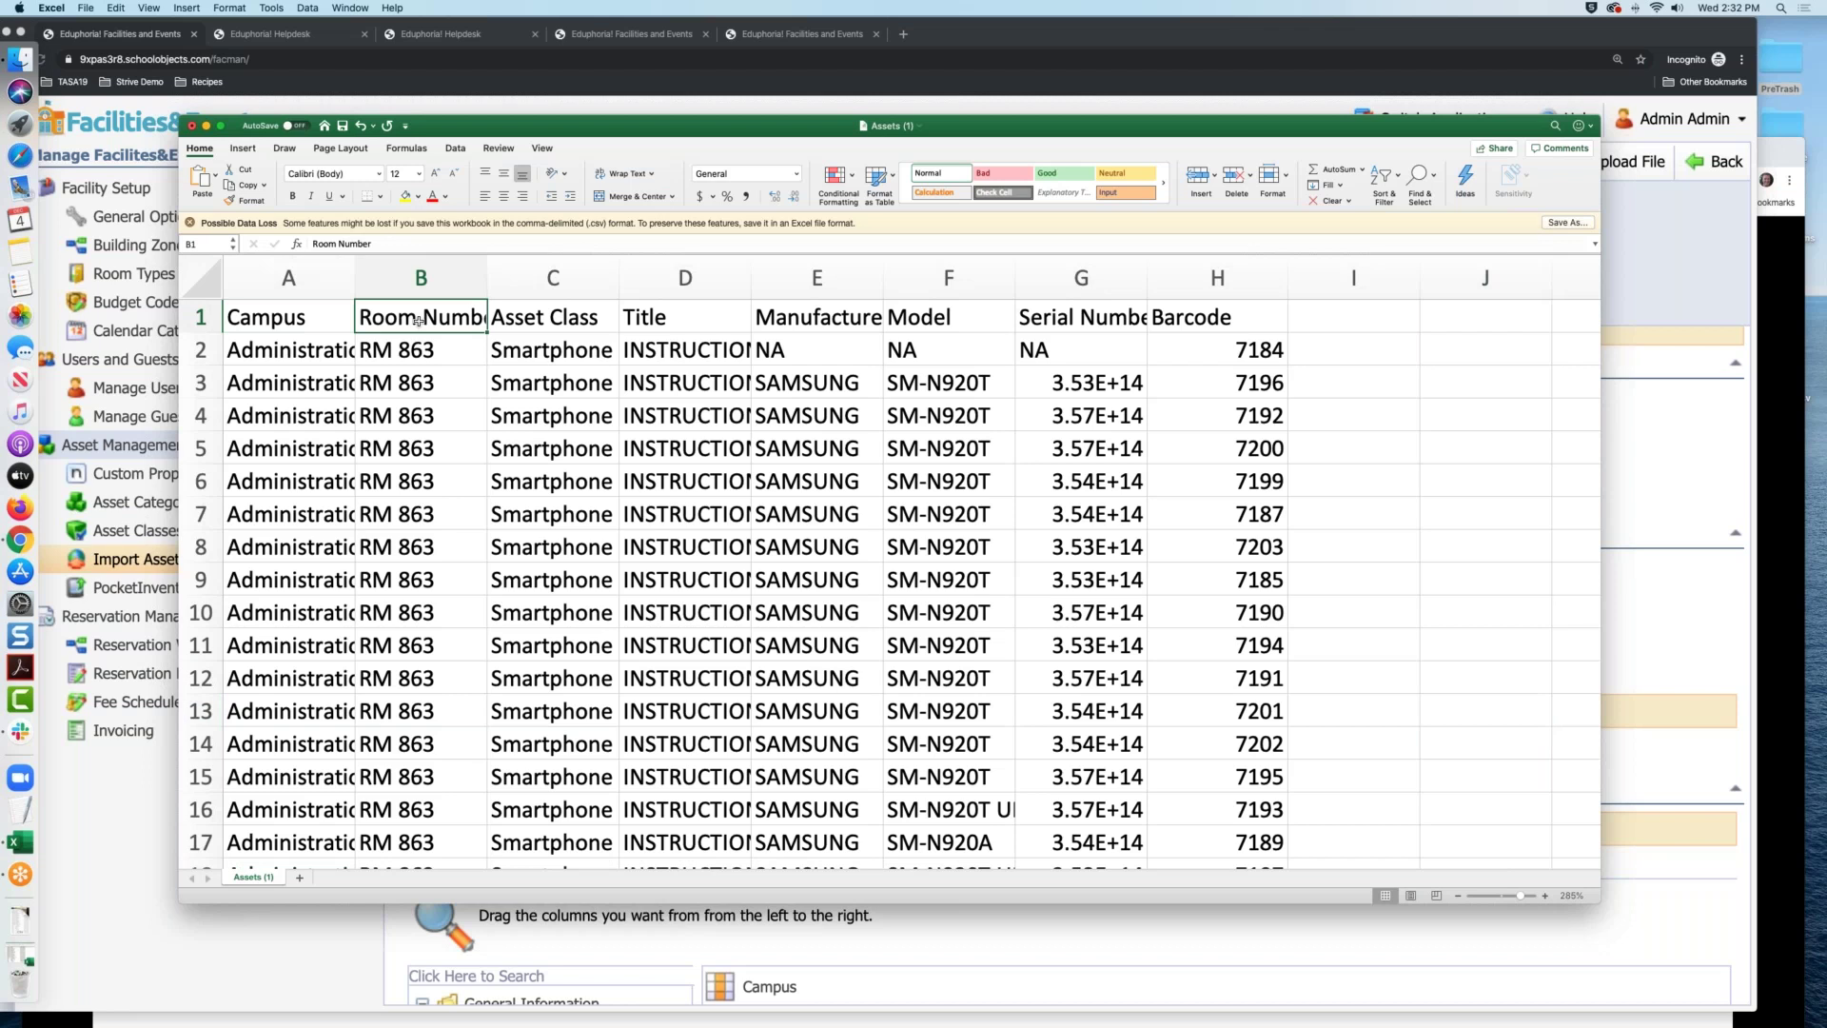
{"action": "left_click", "coordinate": [566, 318]}
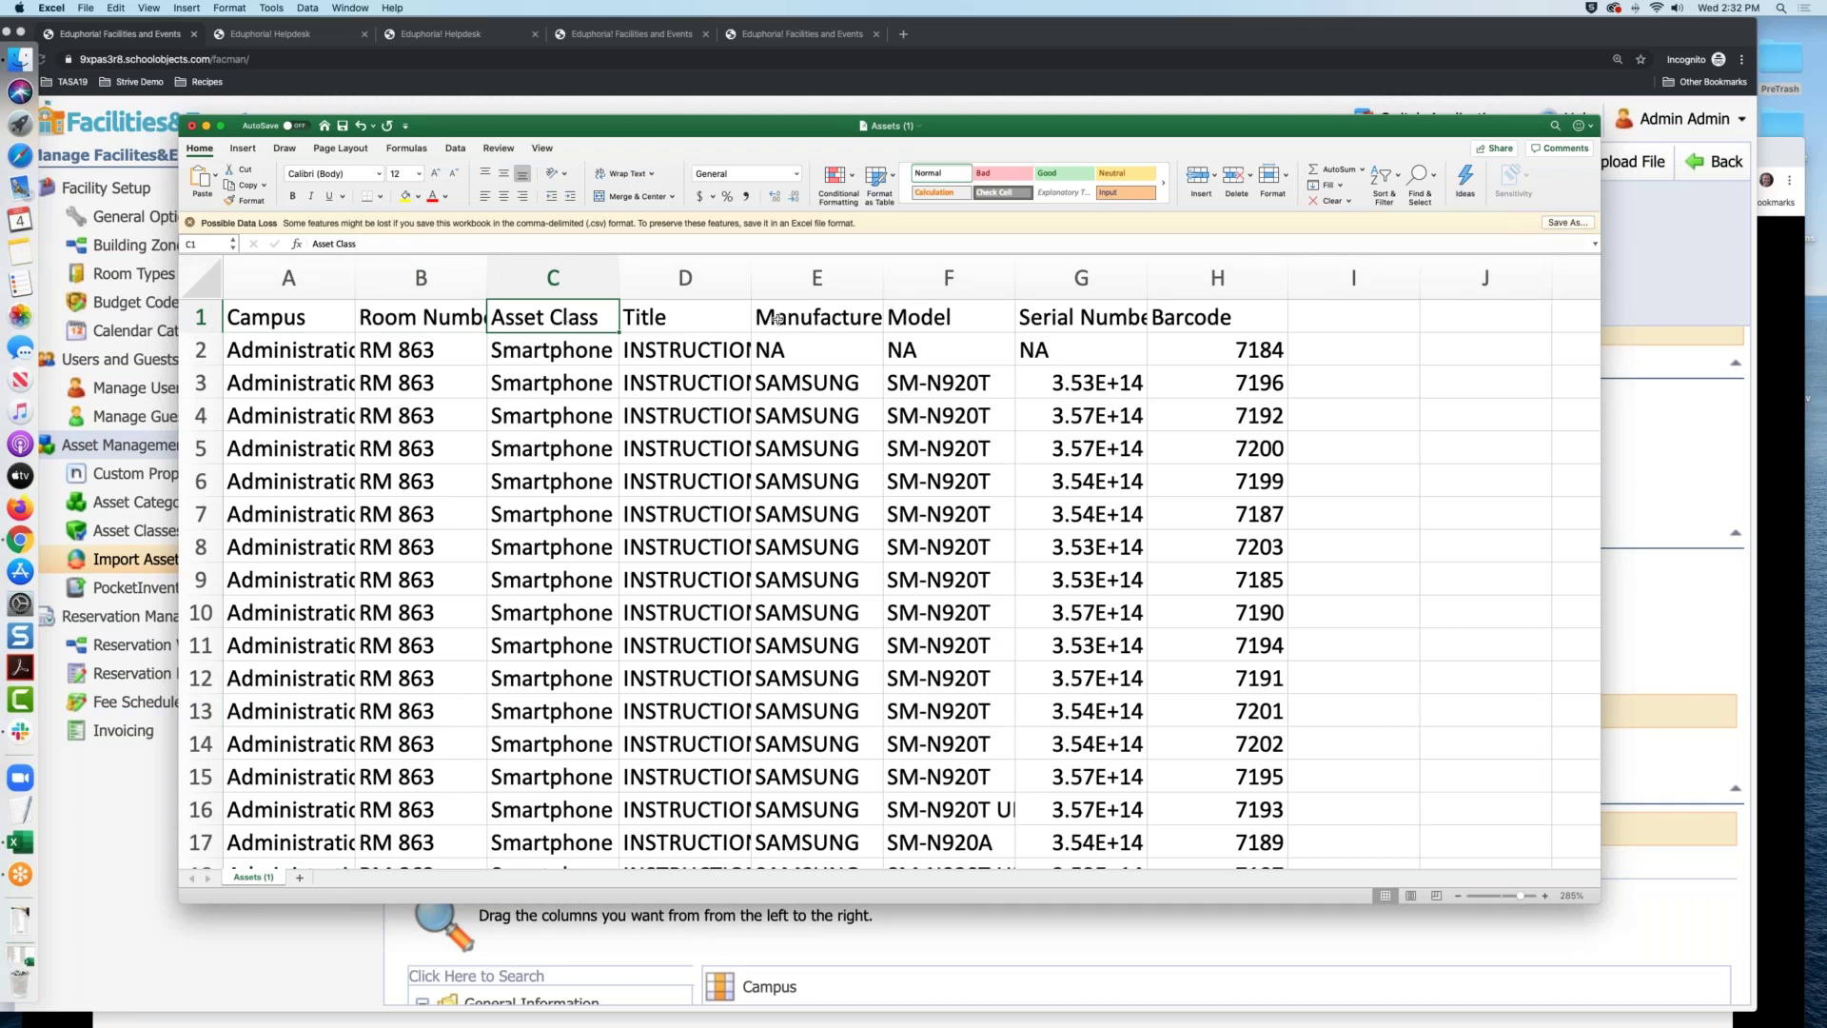
{"action": "left_click", "coordinate": [734, 318]}
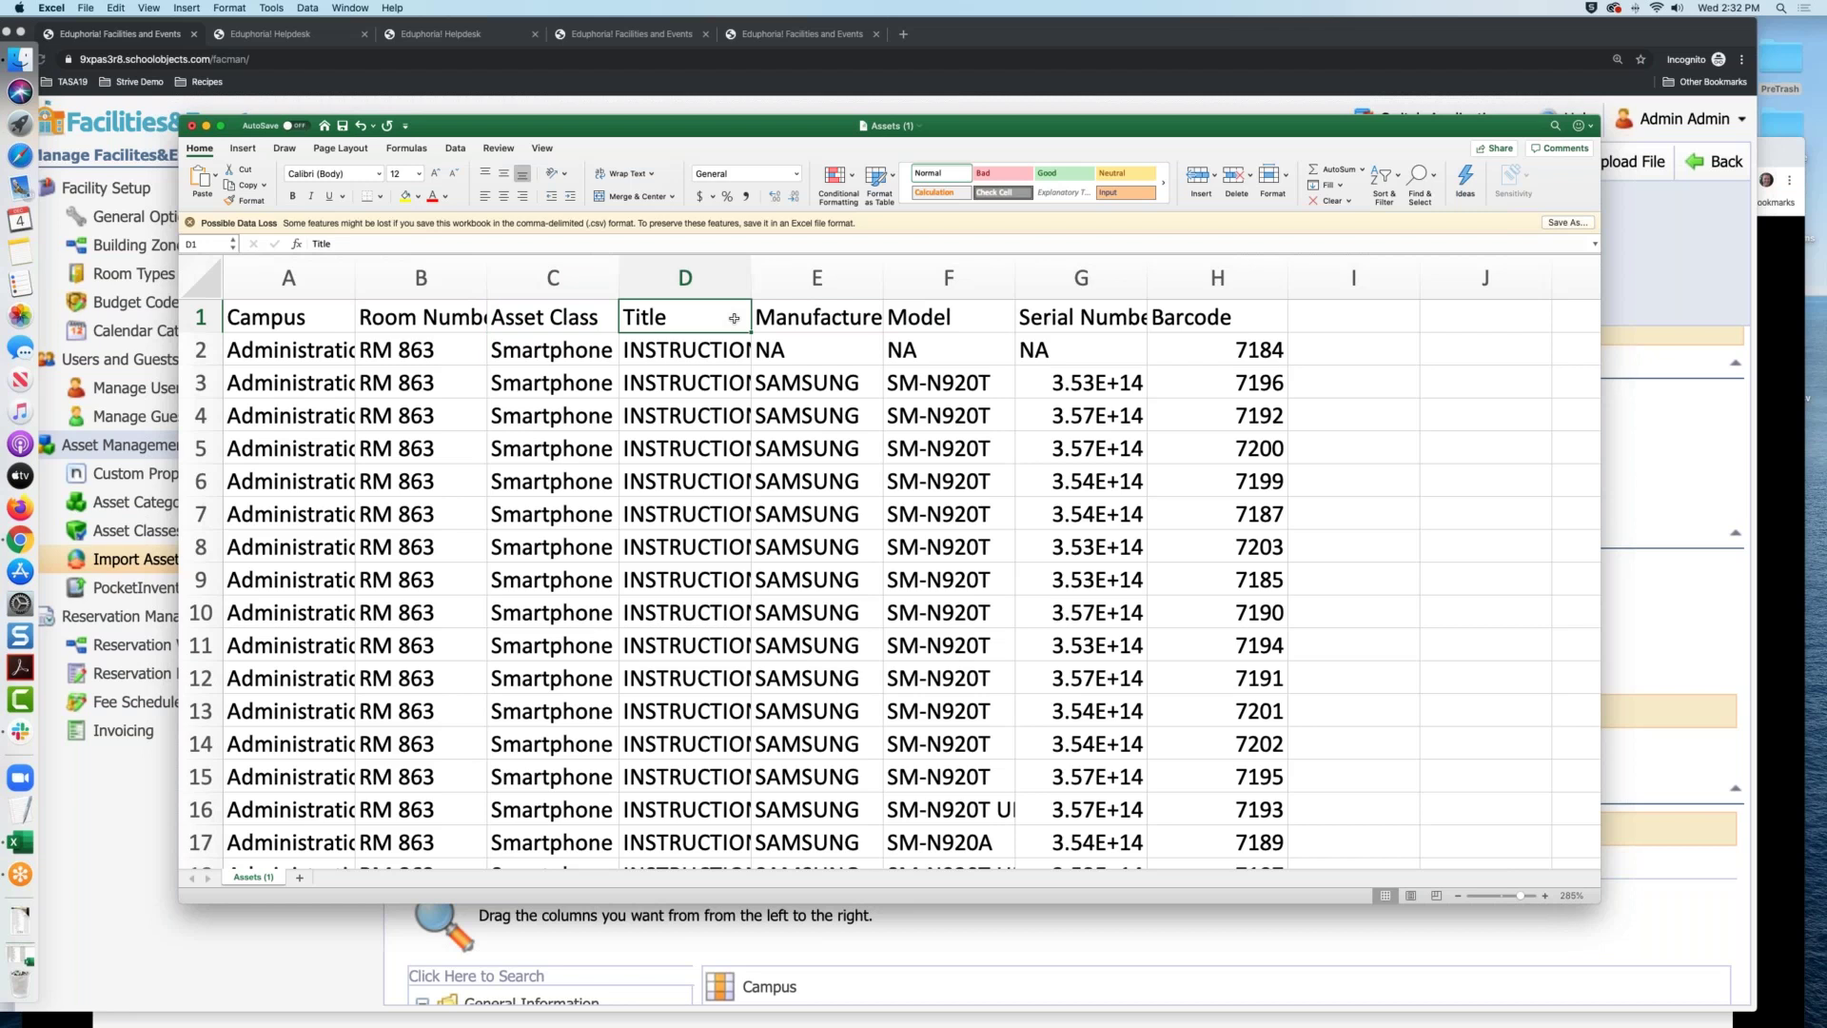
{"action": "left_click", "coordinate": [868, 317]}
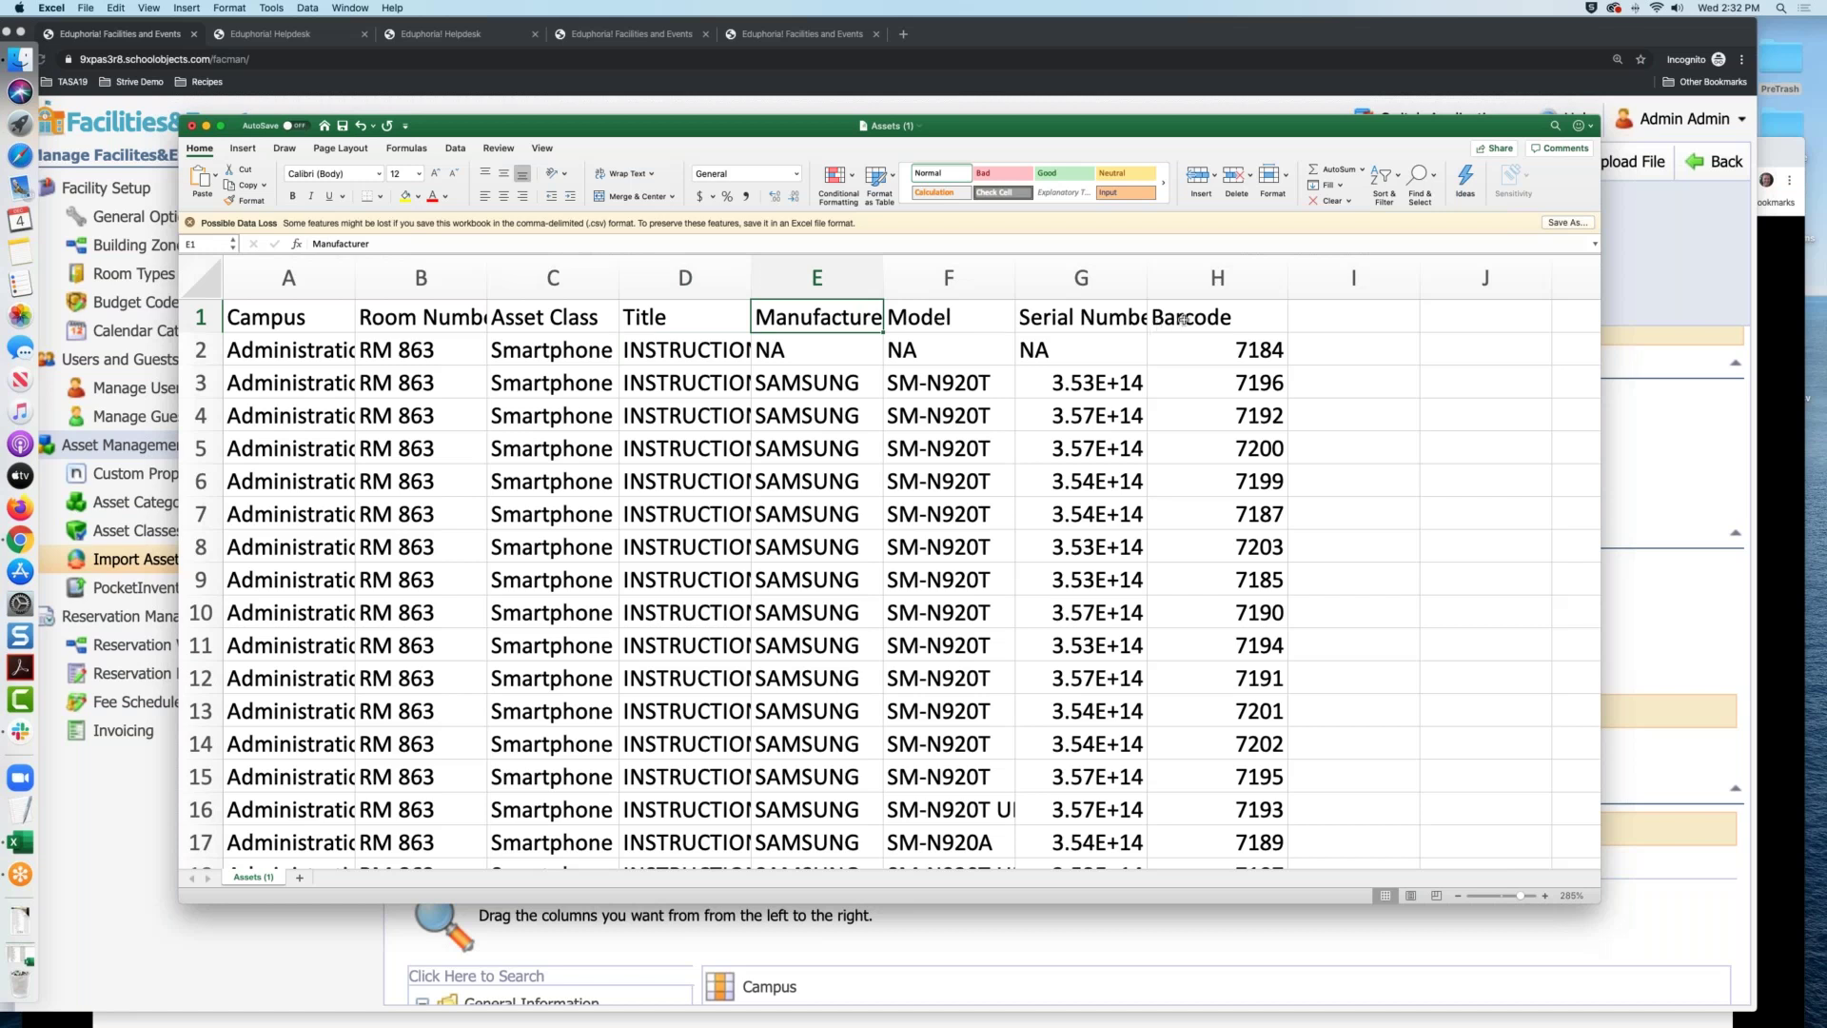
{"action": "left_click_drag", "start_coordinate": [641, 115], "coordinate": [604, 71]}
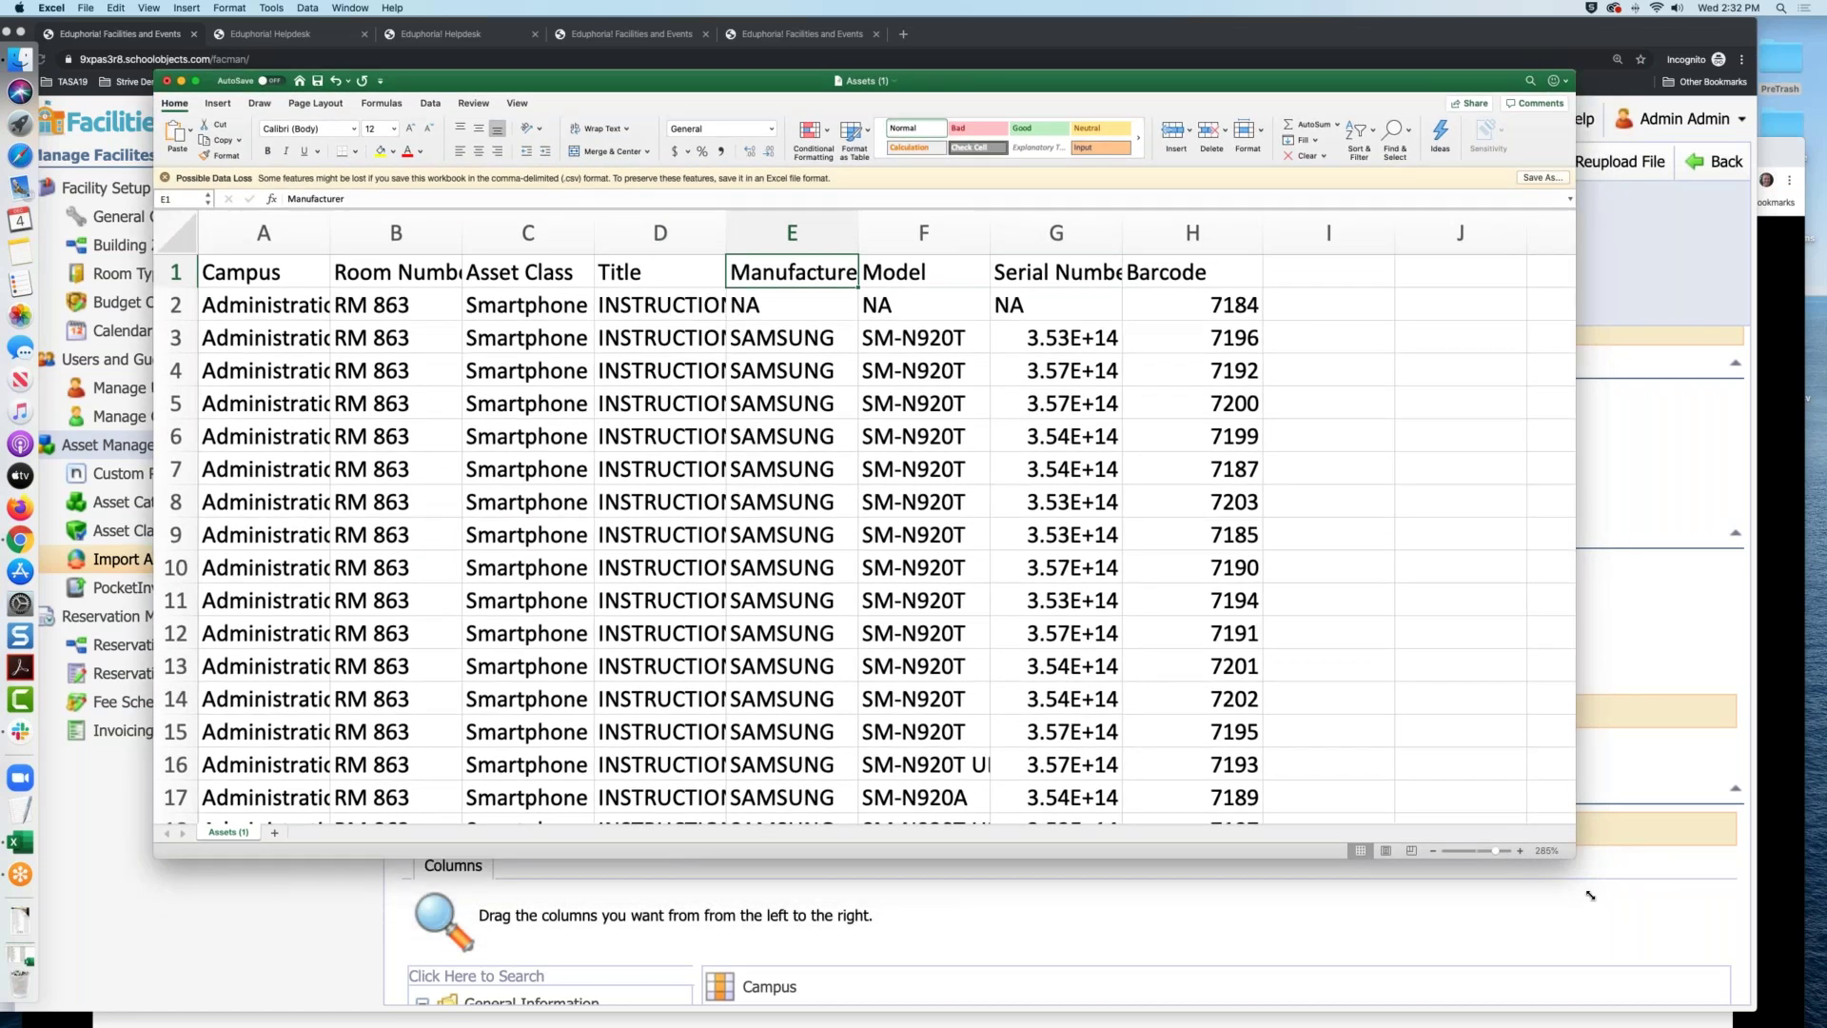
{"action": "left_click_drag", "start_coordinate": [1591, 895], "coordinate": [1783, 1024]}
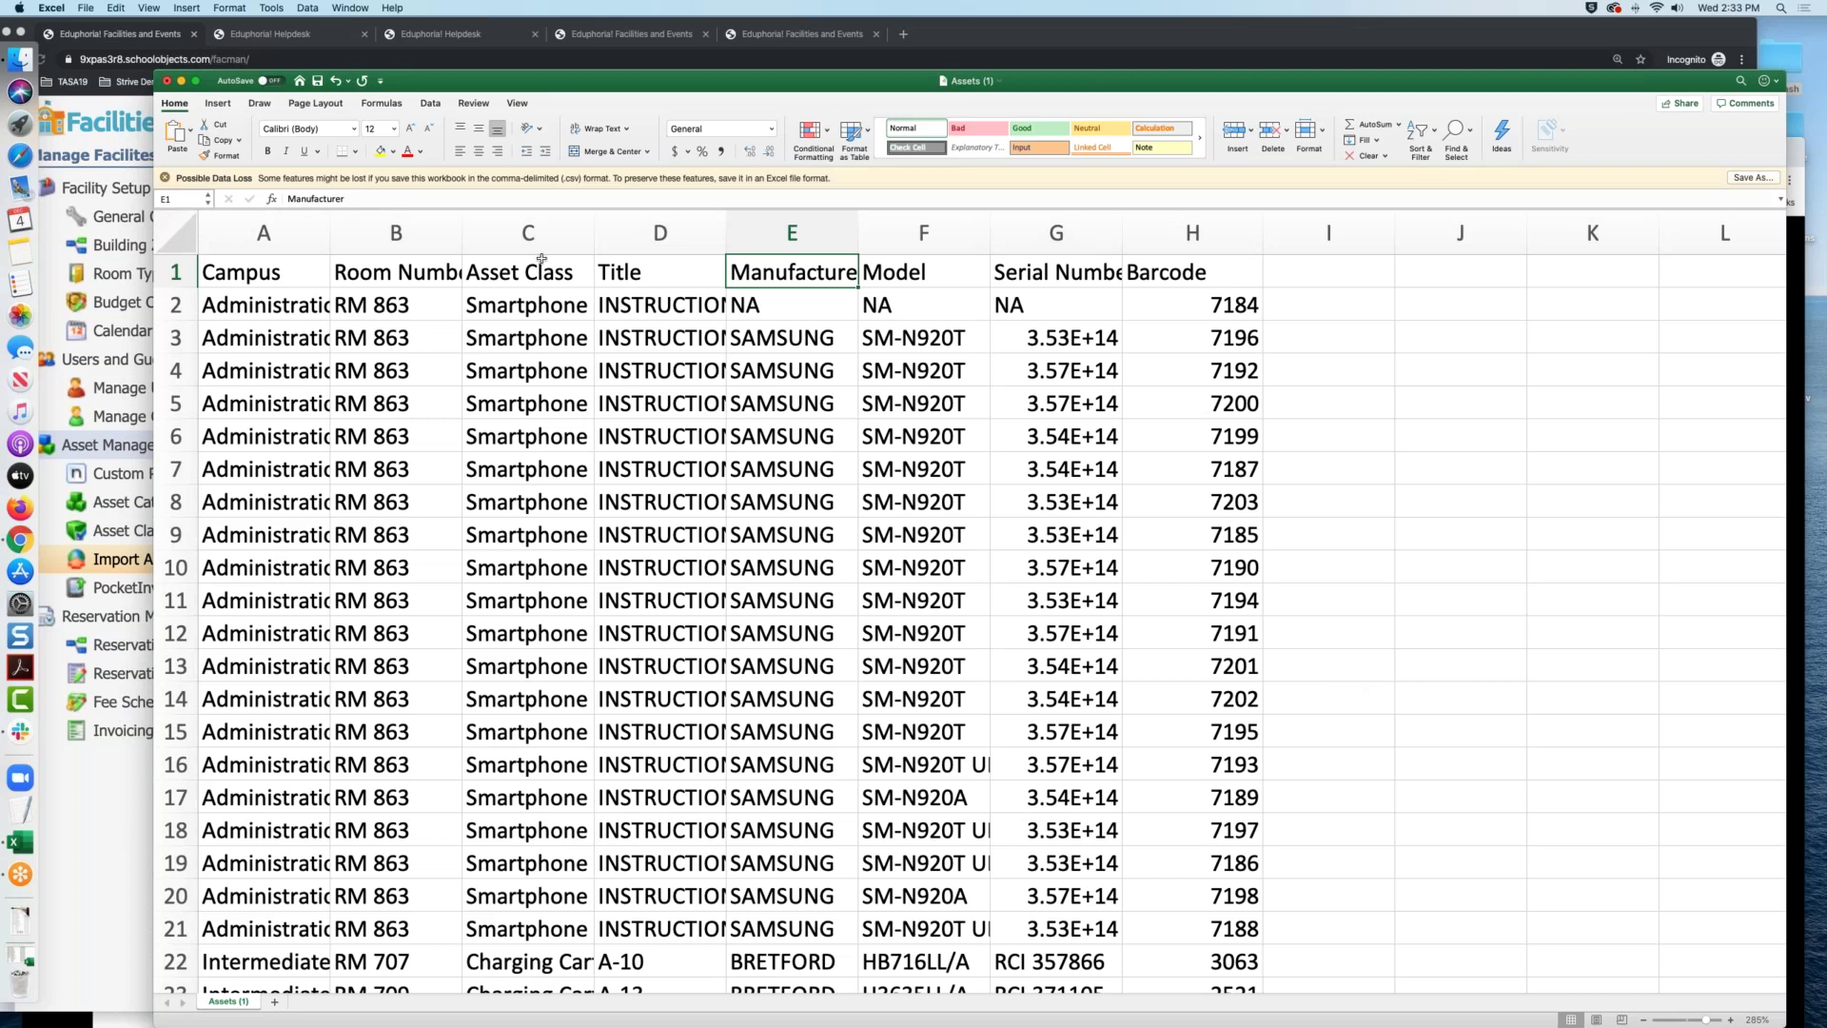
{"action": "left_click", "coordinate": [119, 824]}
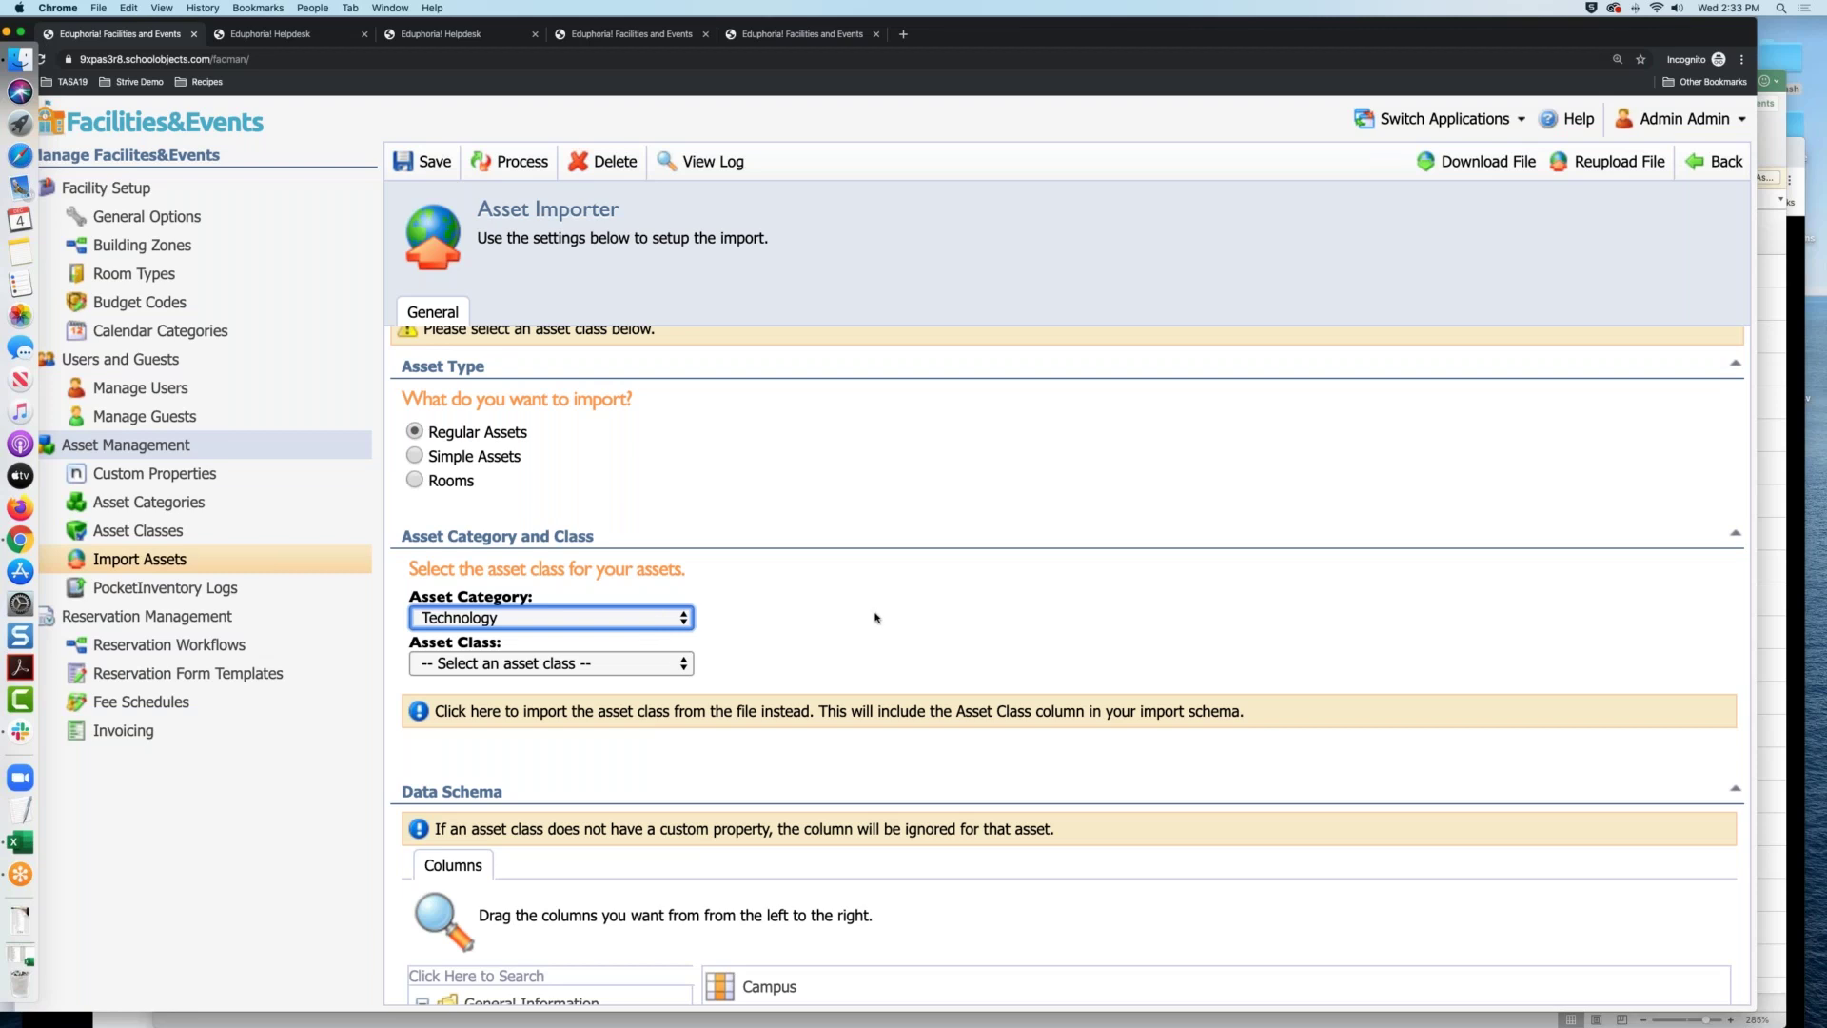
{"action": "scroll", "coordinate": [876, 618], "scroll_direction": "down", "scroll_amount": 3}
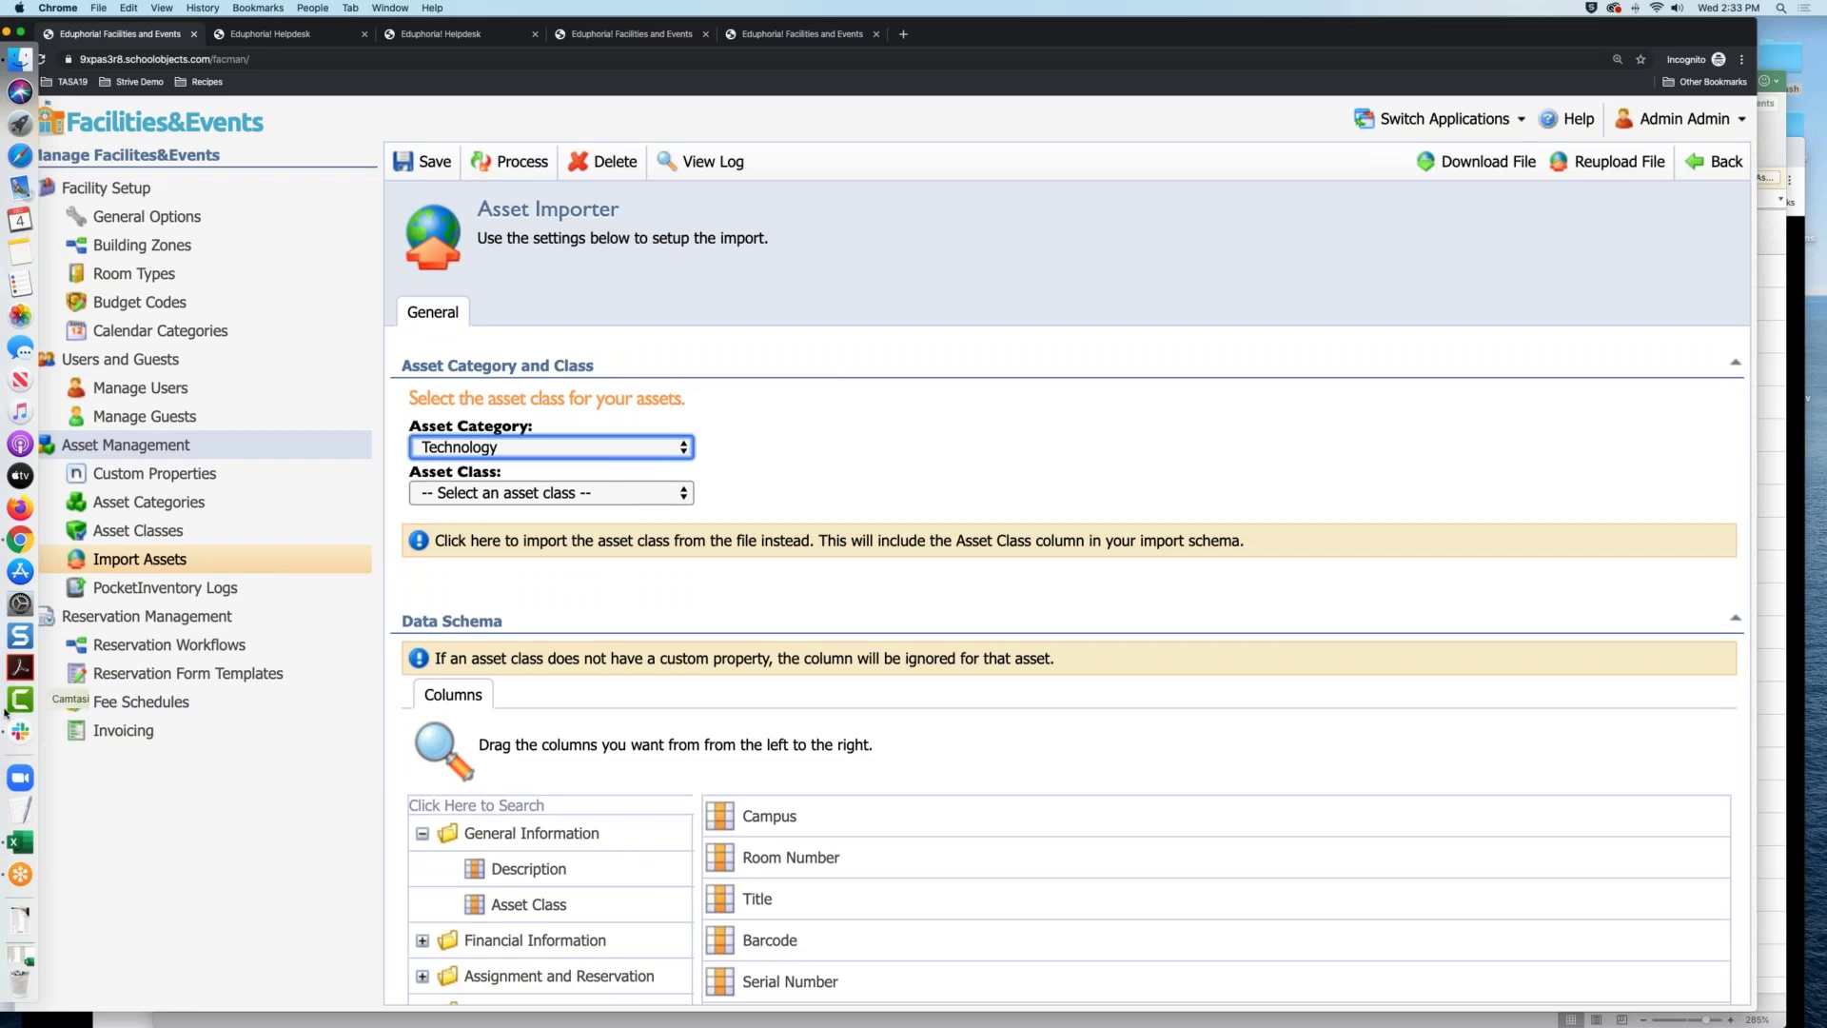
{"action": "scroll", "coordinate": [674, 744], "scroll_direction": "down", "scroll_amount": 3}
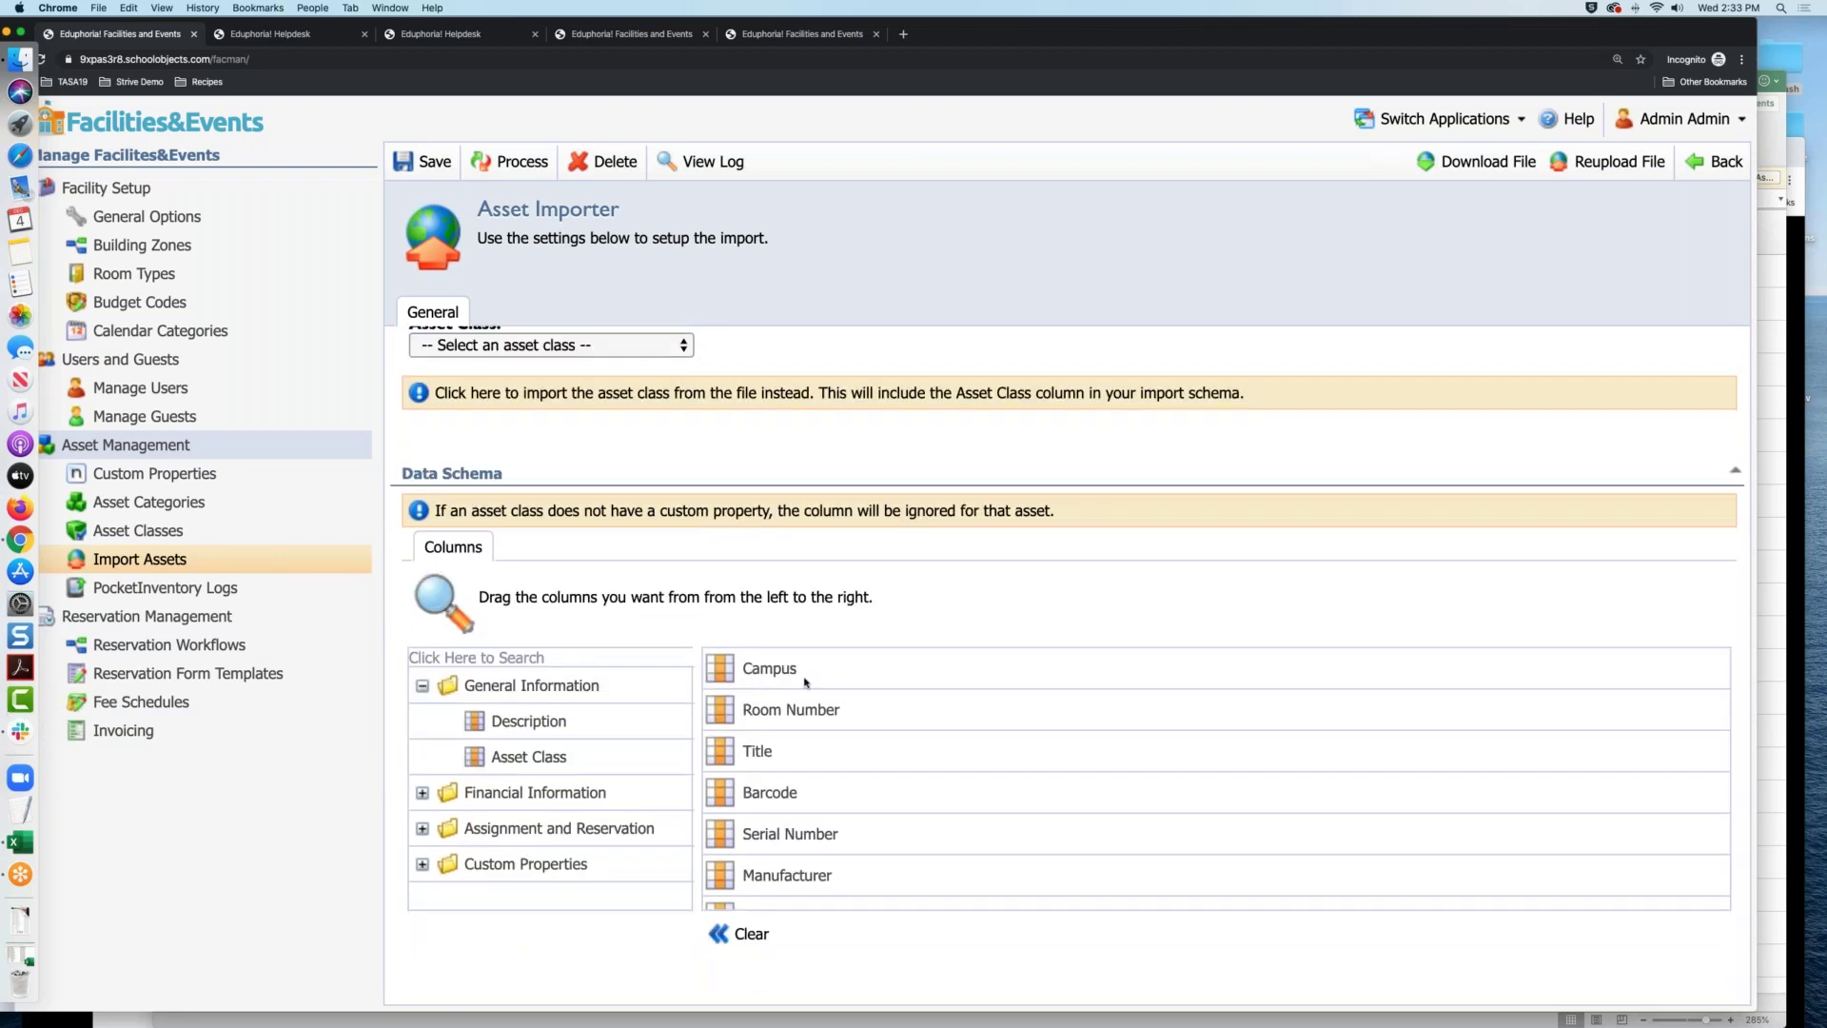
{"action": "scroll", "coordinate": [808, 887], "scroll_direction": "down", "scroll_amount": 4}
{"action": "scroll", "coordinate": [808, 887], "scroll_direction": "up", "scroll_amount": 4}
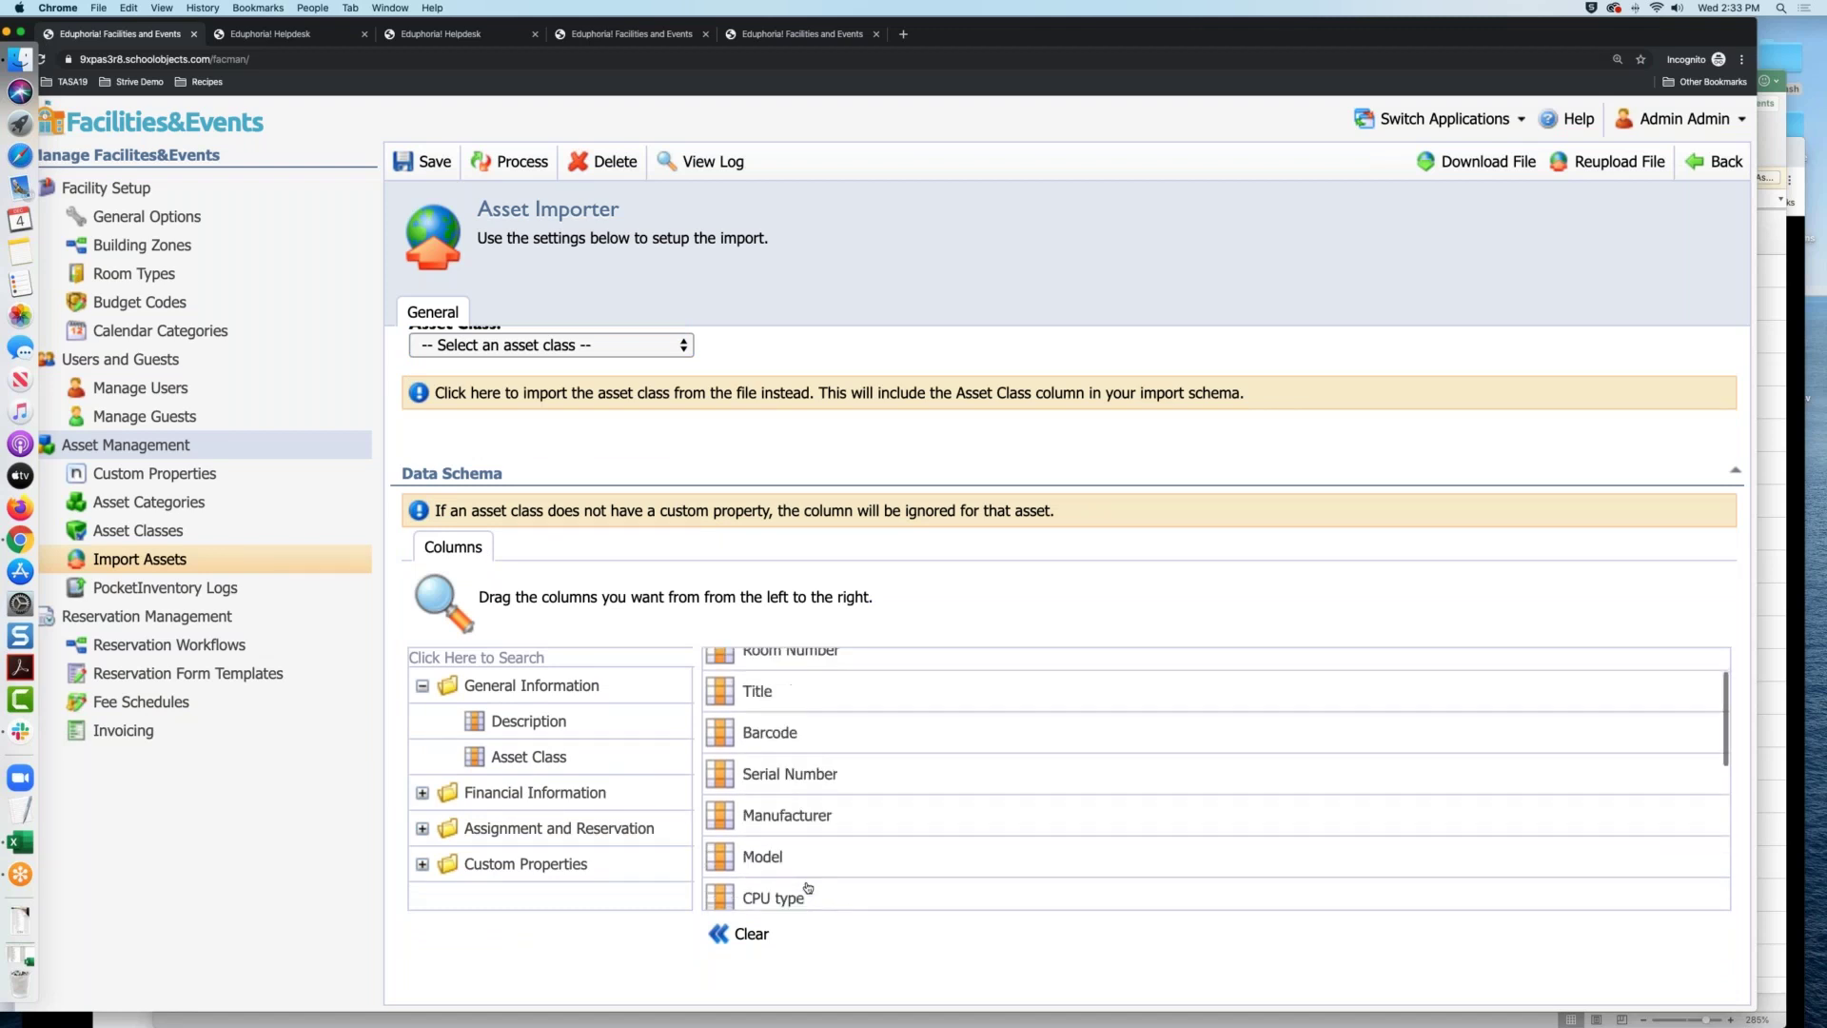
{"action": "left_click_drag", "start_coordinate": [980, 44], "coordinate": [855, 44]}
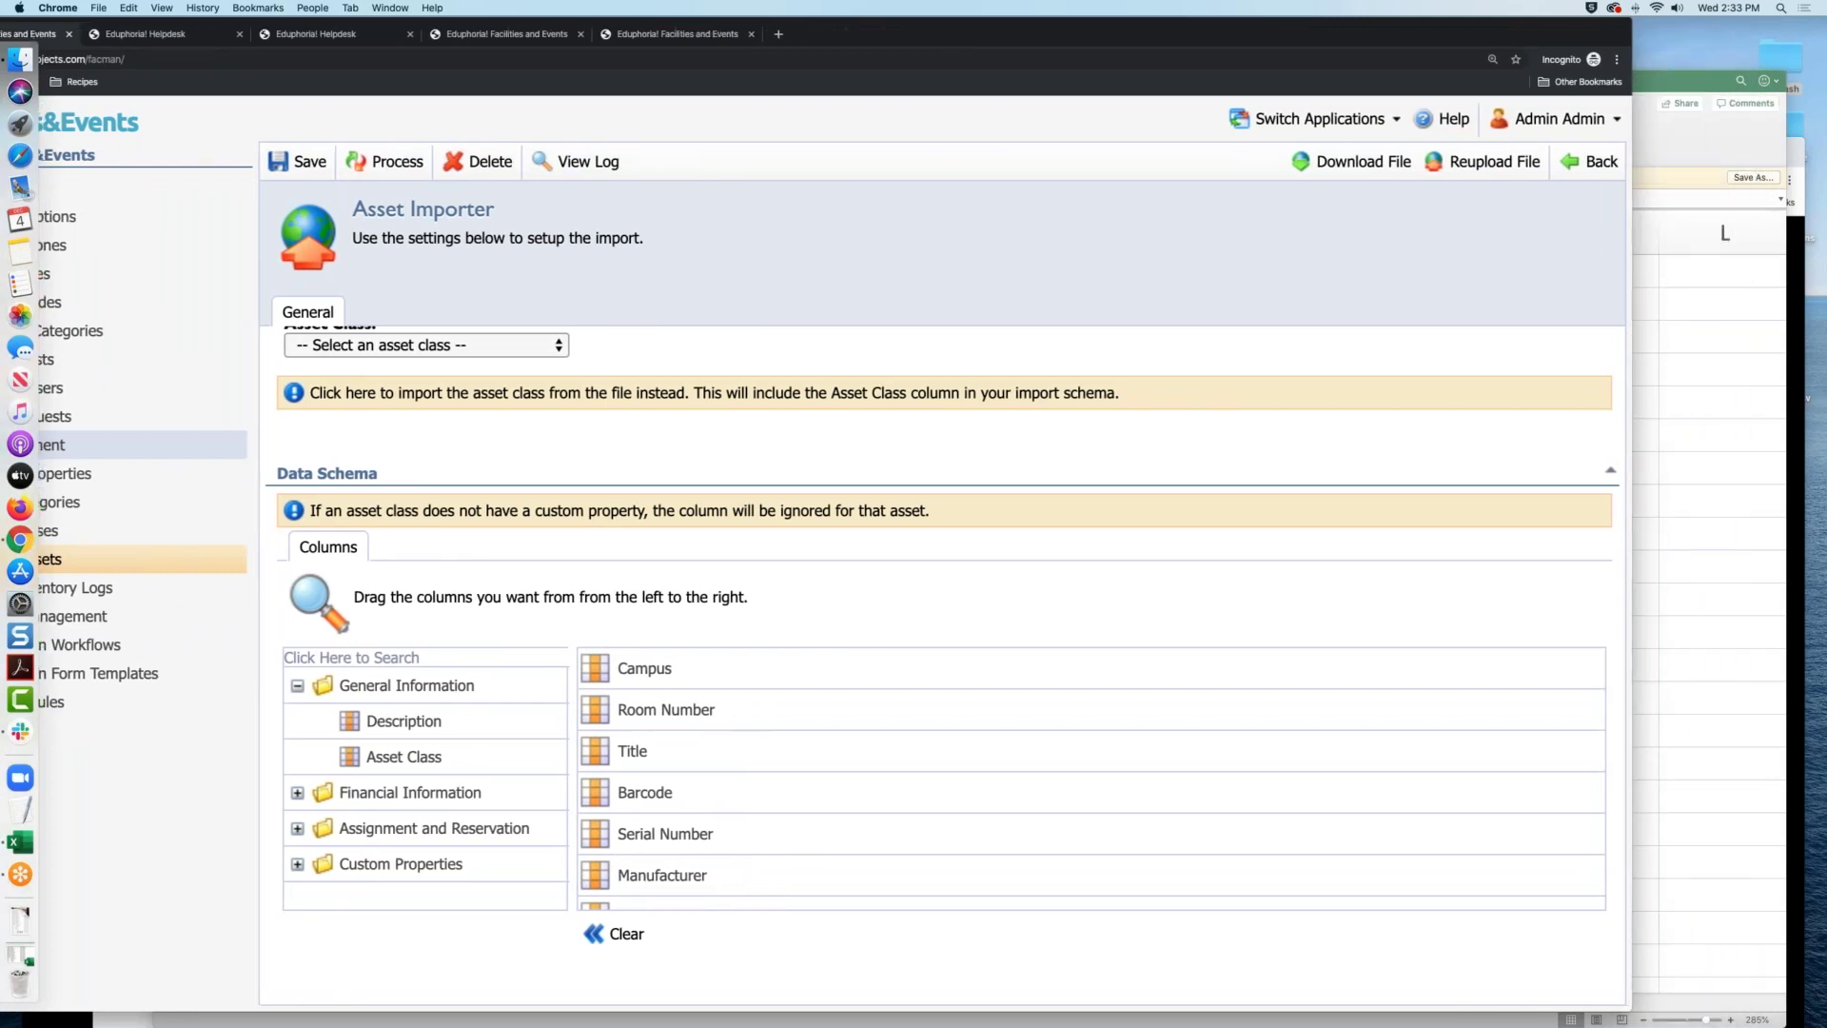
Compare the Campus and Room Number spreadsheet columns, then place Asset Class after Room Number in the schema
{"action": "left_click", "coordinate": [21, 842]}
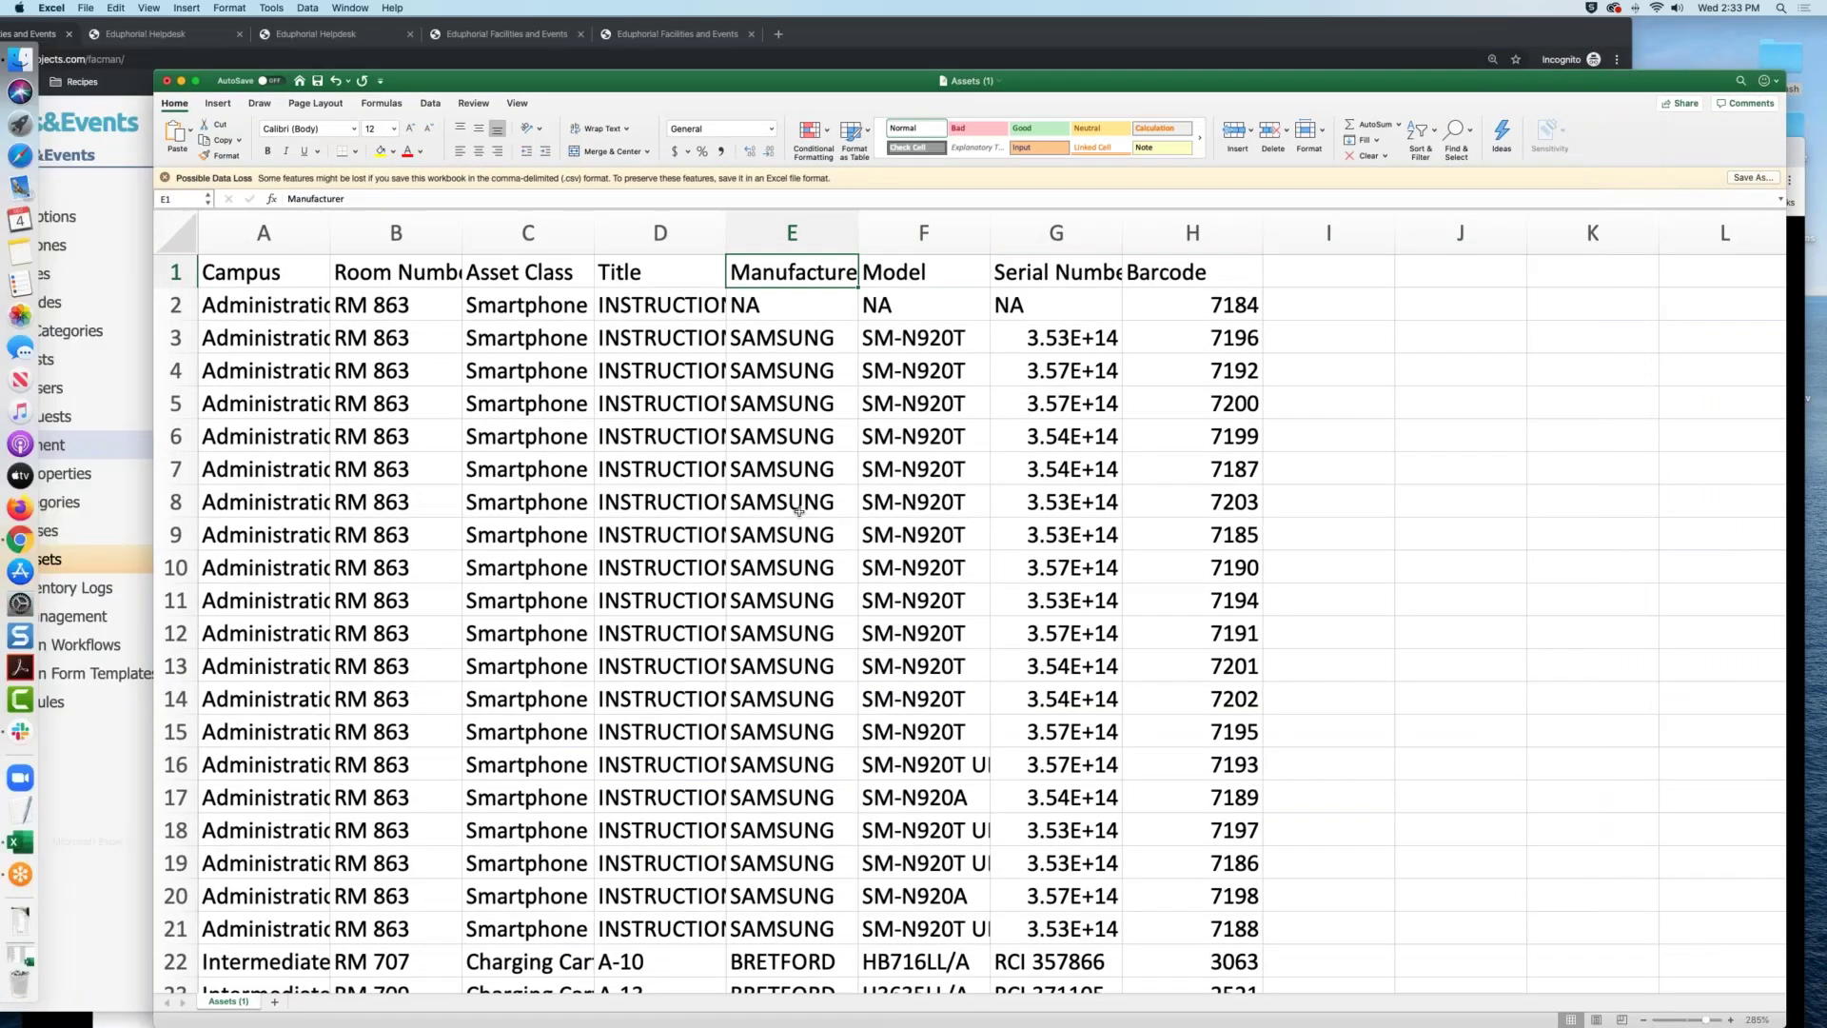
{"action": "left_click_drag", "start_coordinate": [679, 80], "coordinate": [1201, 62]}
{"action": "left_click", "coordinate": [815, 274]}
{"action": "left_click", "coordinate": [960, 282]}
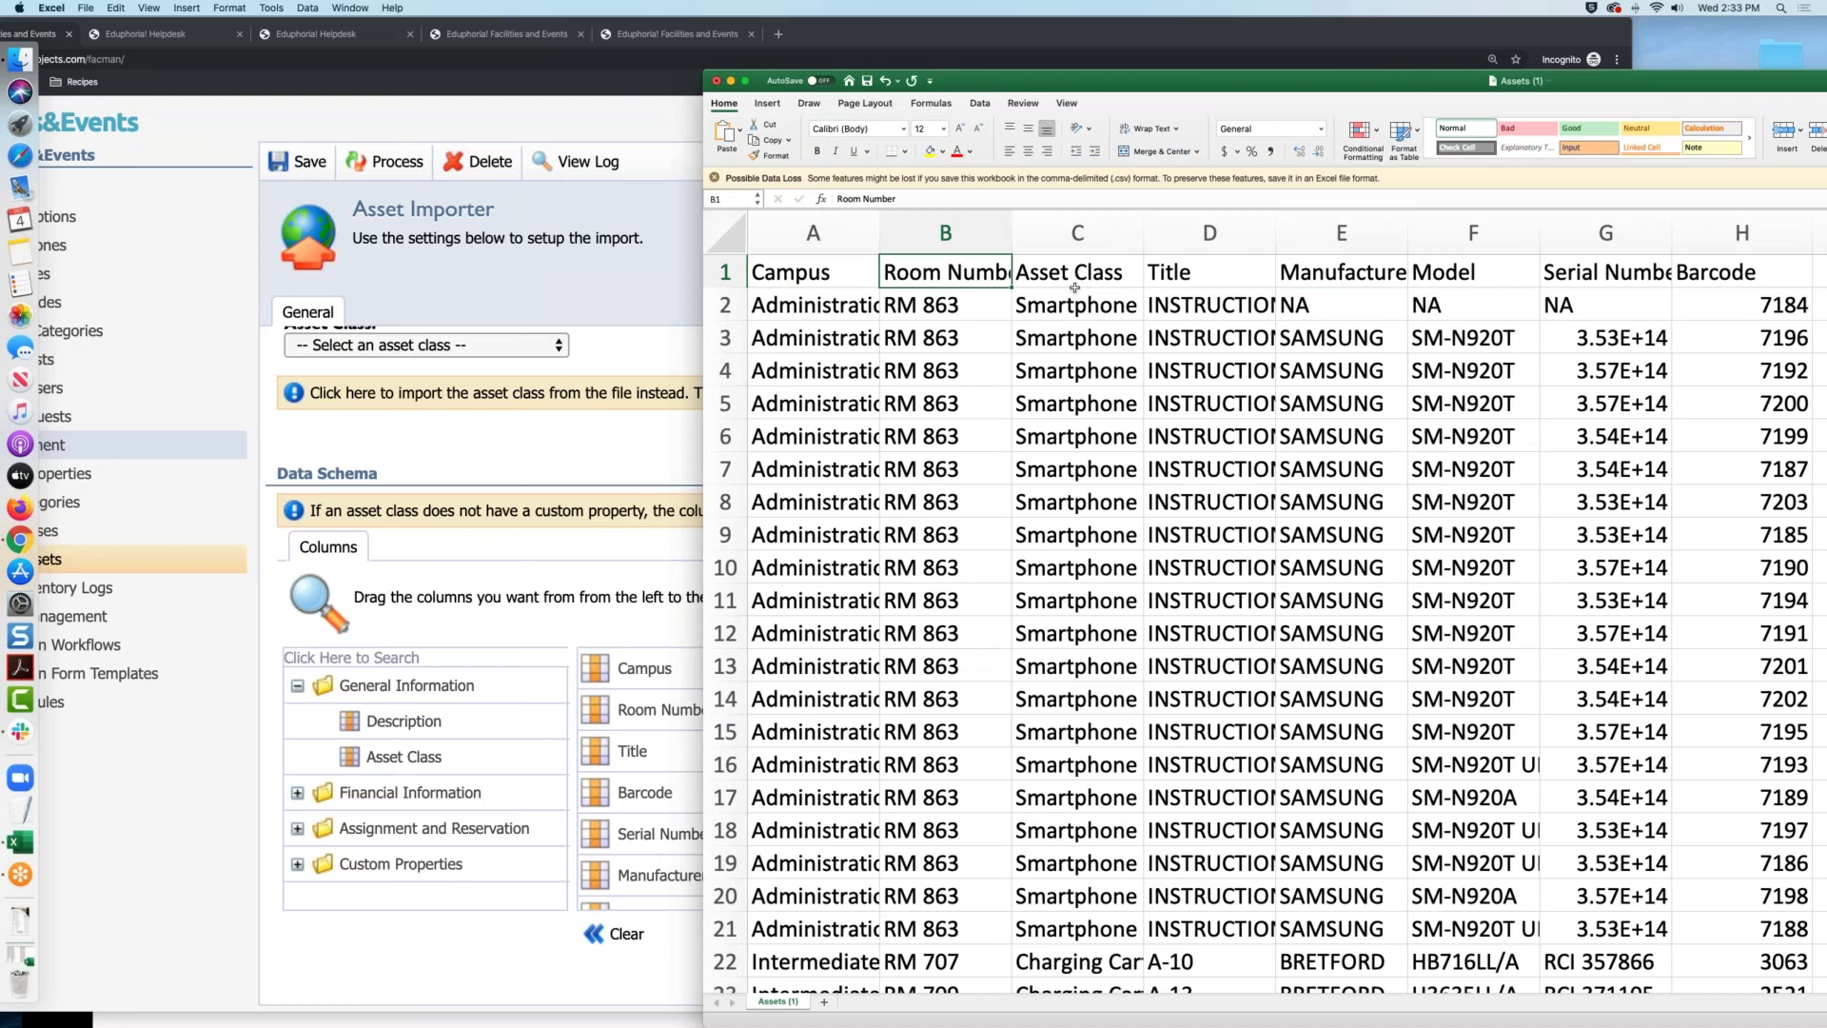
{"action": "left_click", "coordinate": [544, 746]}
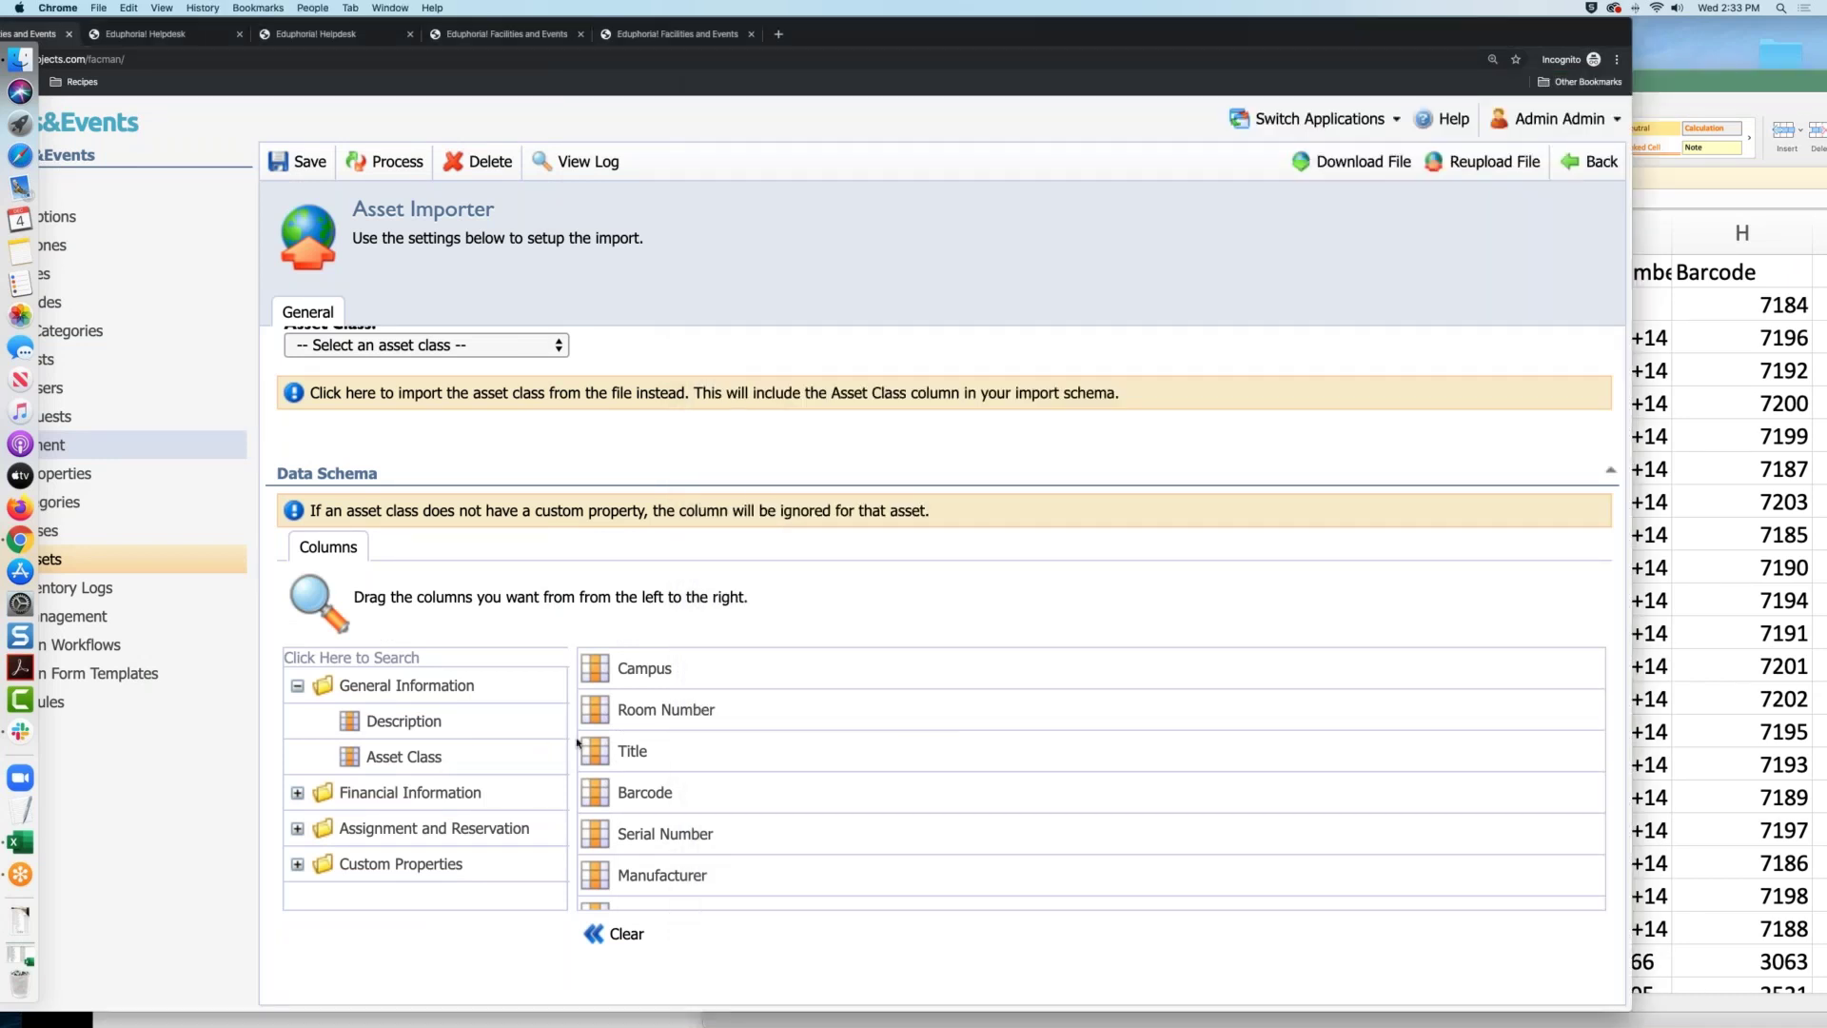
{"action": "left_click_drag", "start_coordinate": [513, 762], "coordinate": [776, 726]}
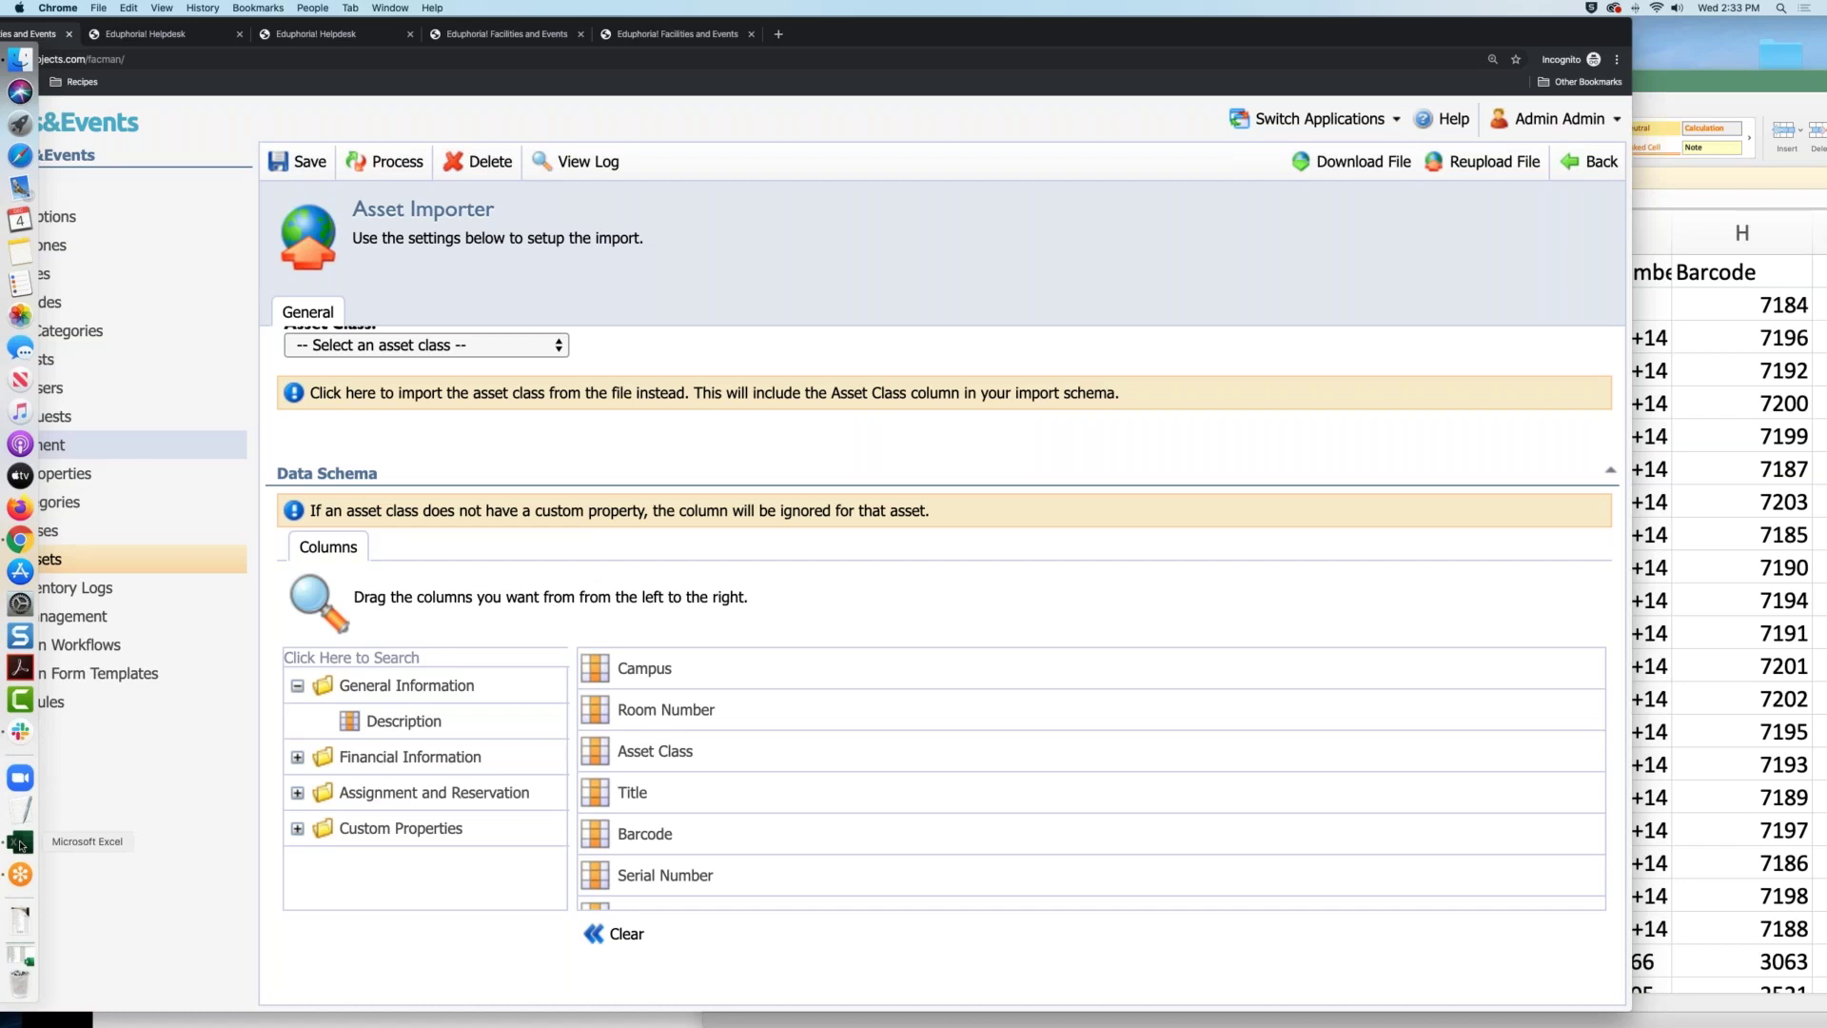
{"action": "left_click", "coordinate": [20, 843]}
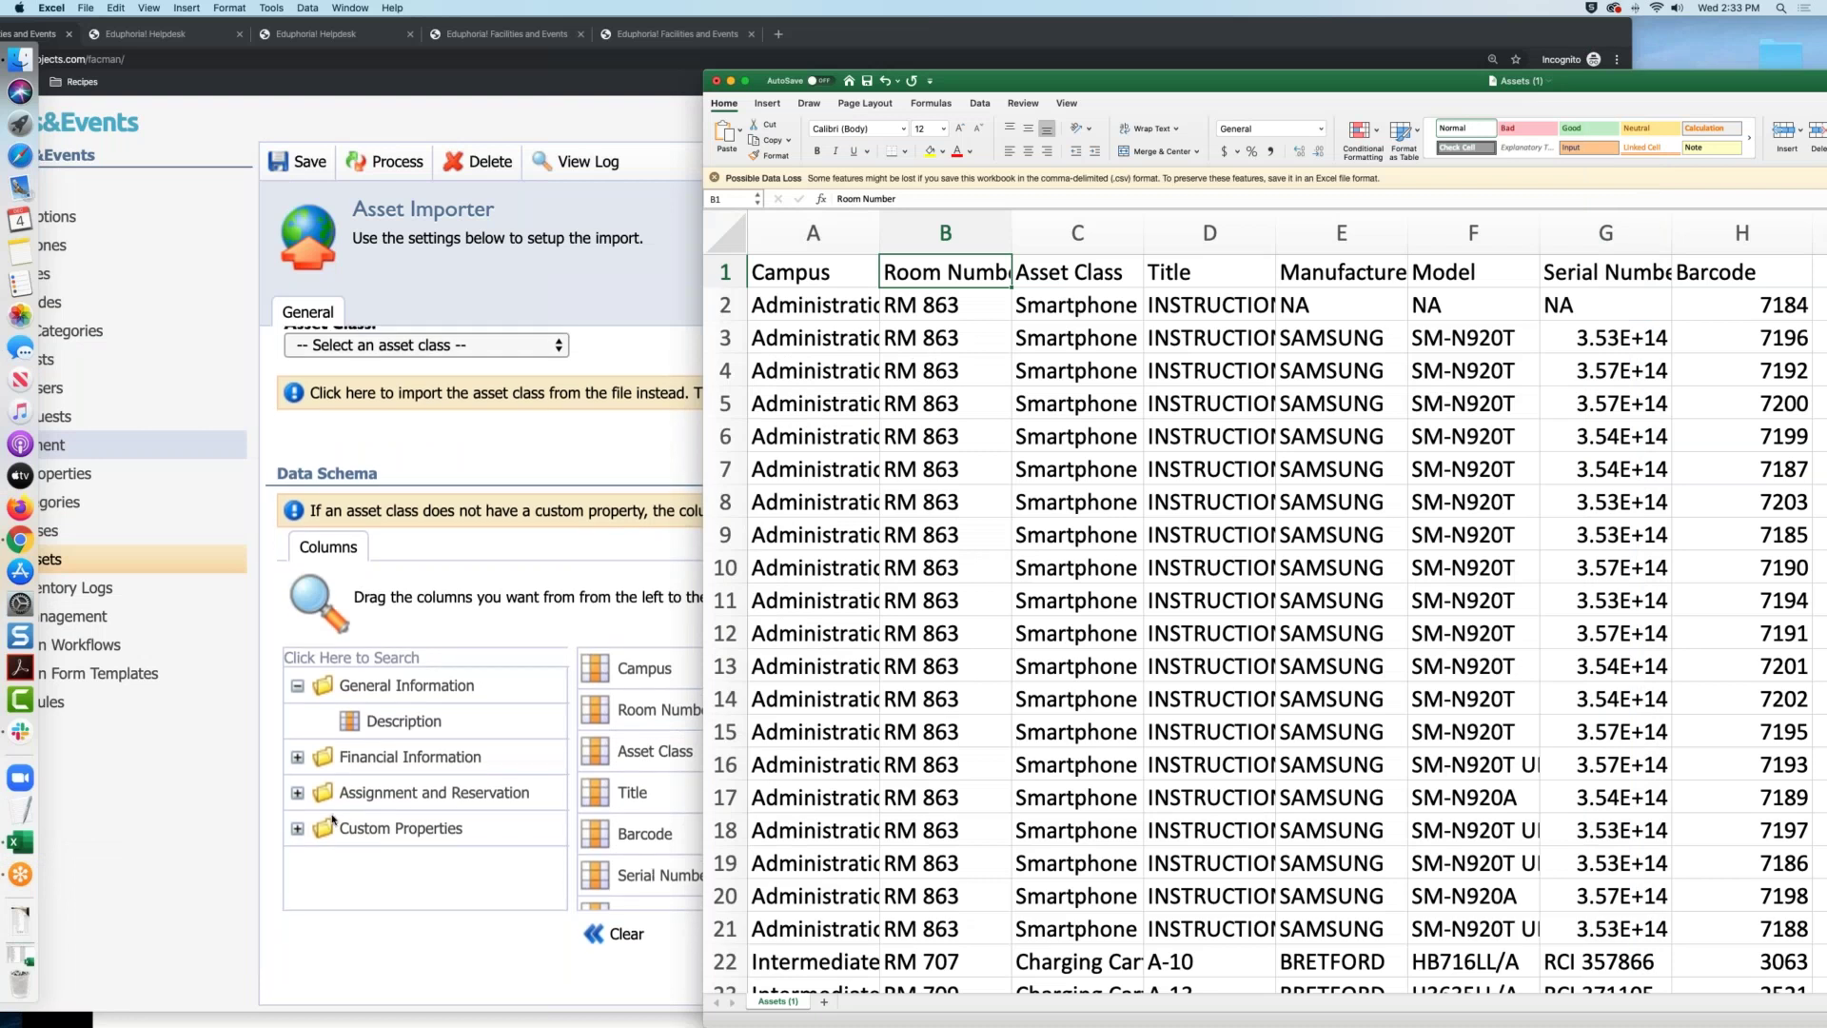
Place the Manufacturer custom property in the schema columns right after Title, ahead of Barcode
{"action": "left_click", "coordinate": [298, 830]}
{"action": "left_click", "coordinate": [297, 831]}
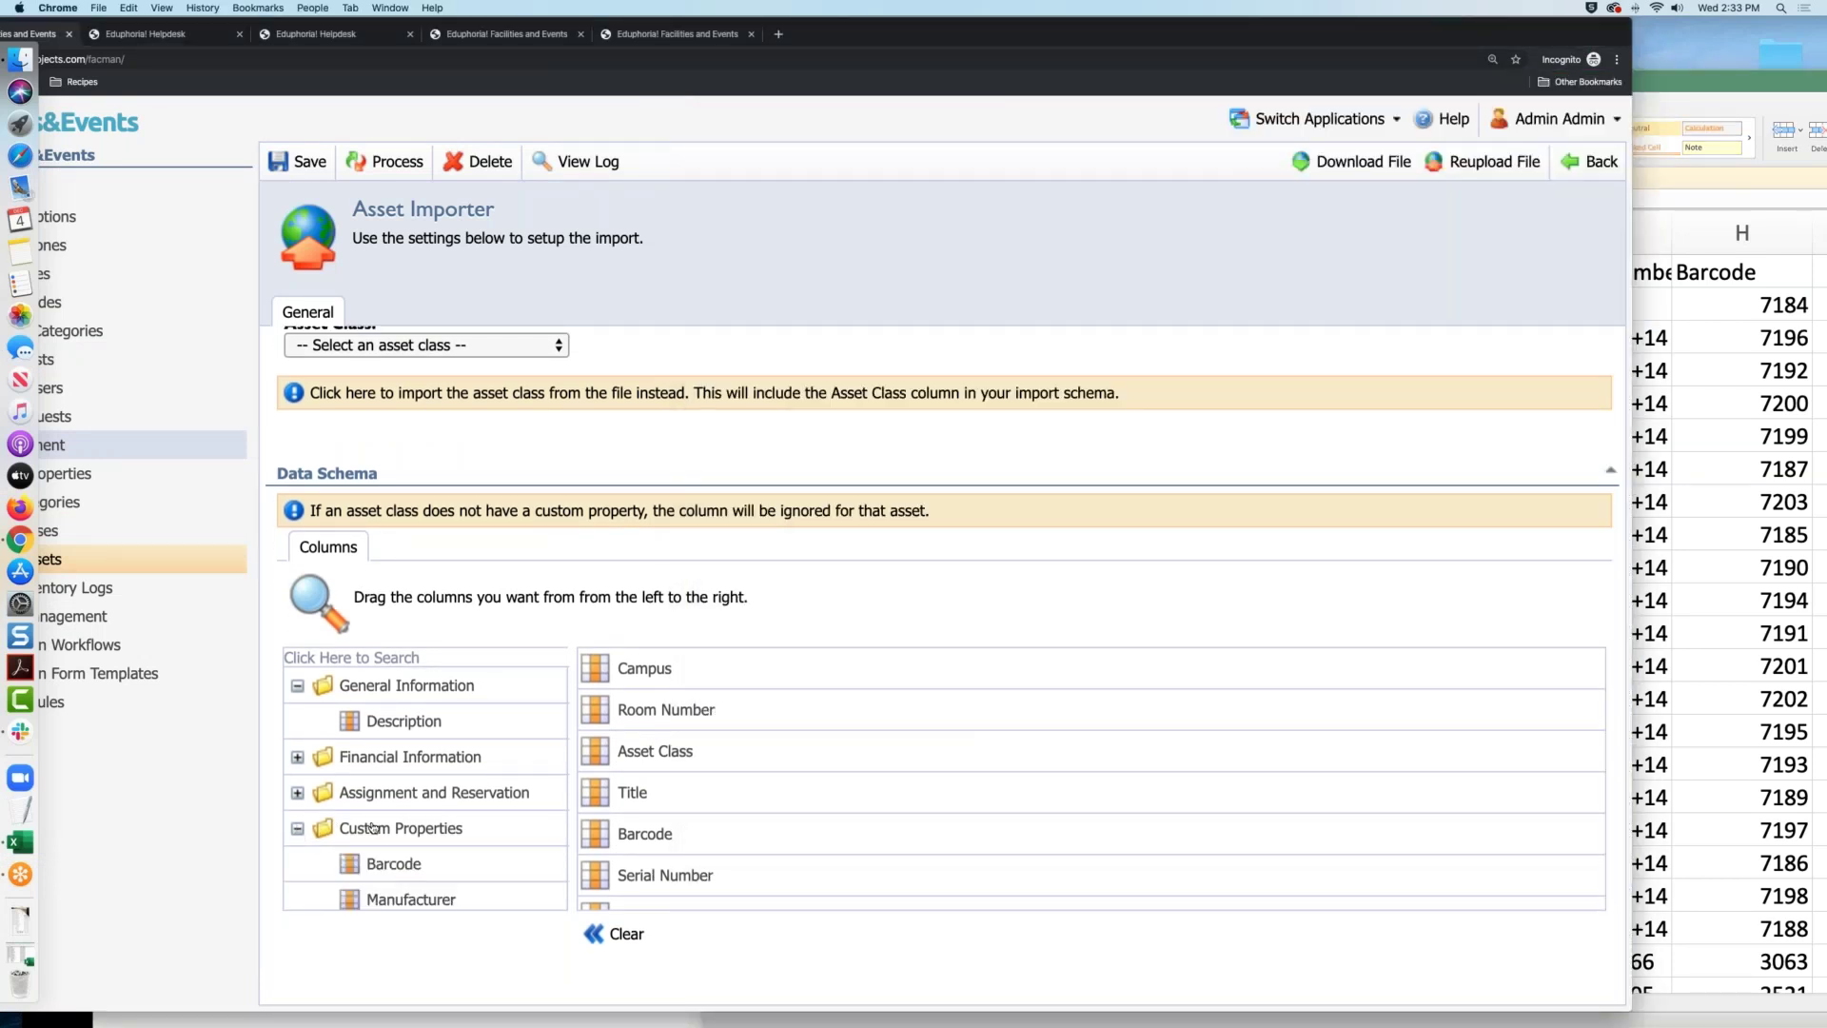
{"action": "scroll", "coordinate": [531, 838], "scroll_direction": "down", "scroll_amount": 1}
{"action": "scroll", "coordinate": [531, 838], "scroll_direction": "down", "scroll_amount": 1}
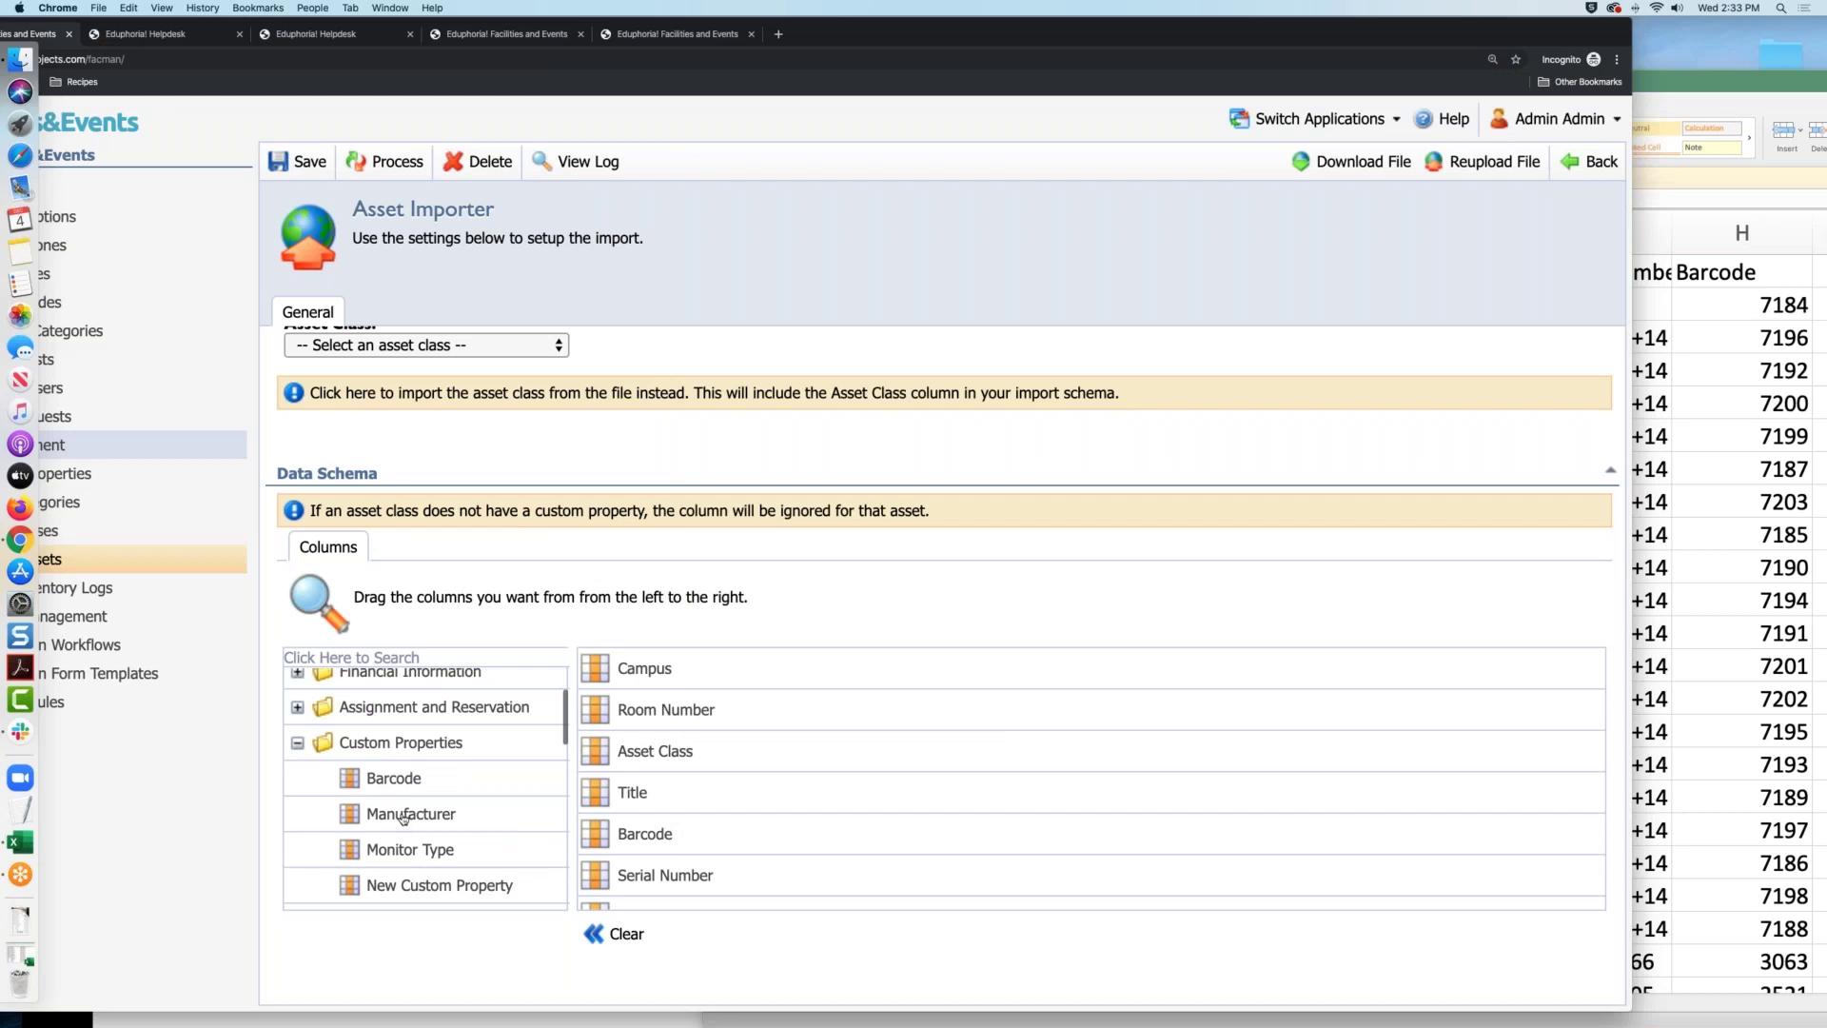
{"action": "left_click_drag", "start_coordinate": [401, 816], "coordinate": [696, 818]}
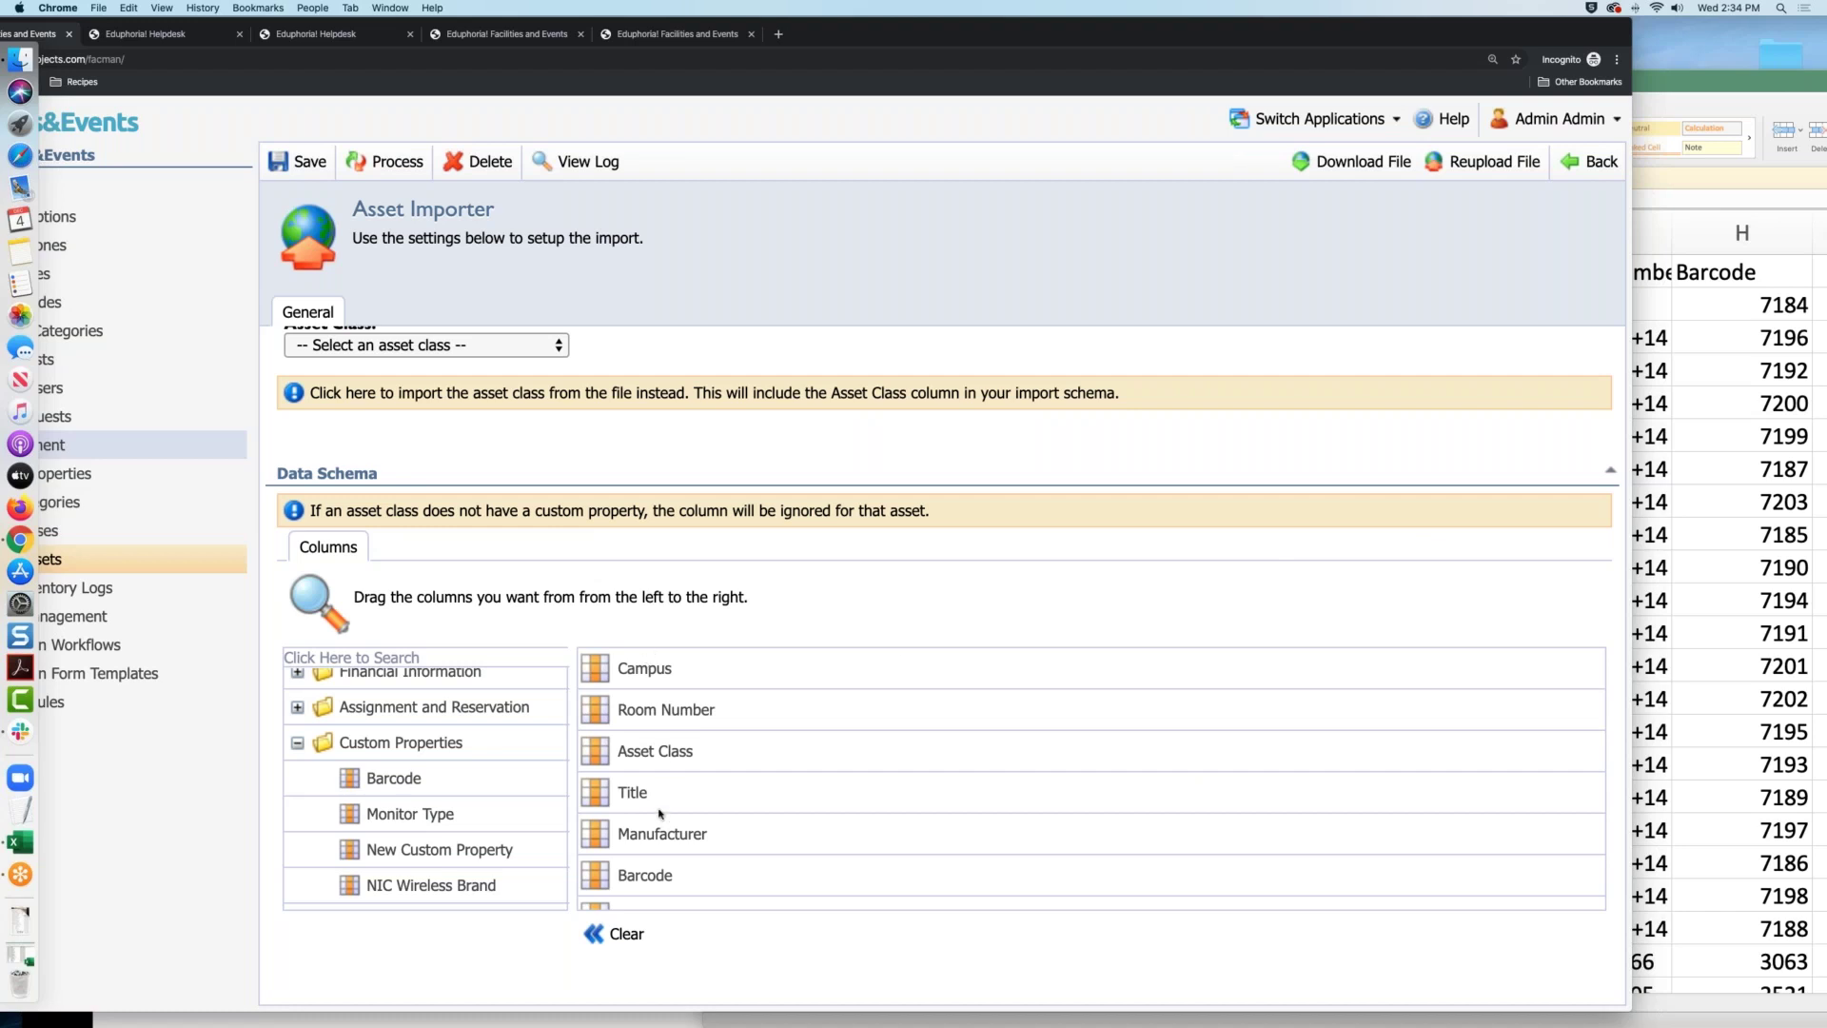
{"action": "scroll", "coordinate": [692, 681], "scroll_direction": "up", "scroll_amount": 5}
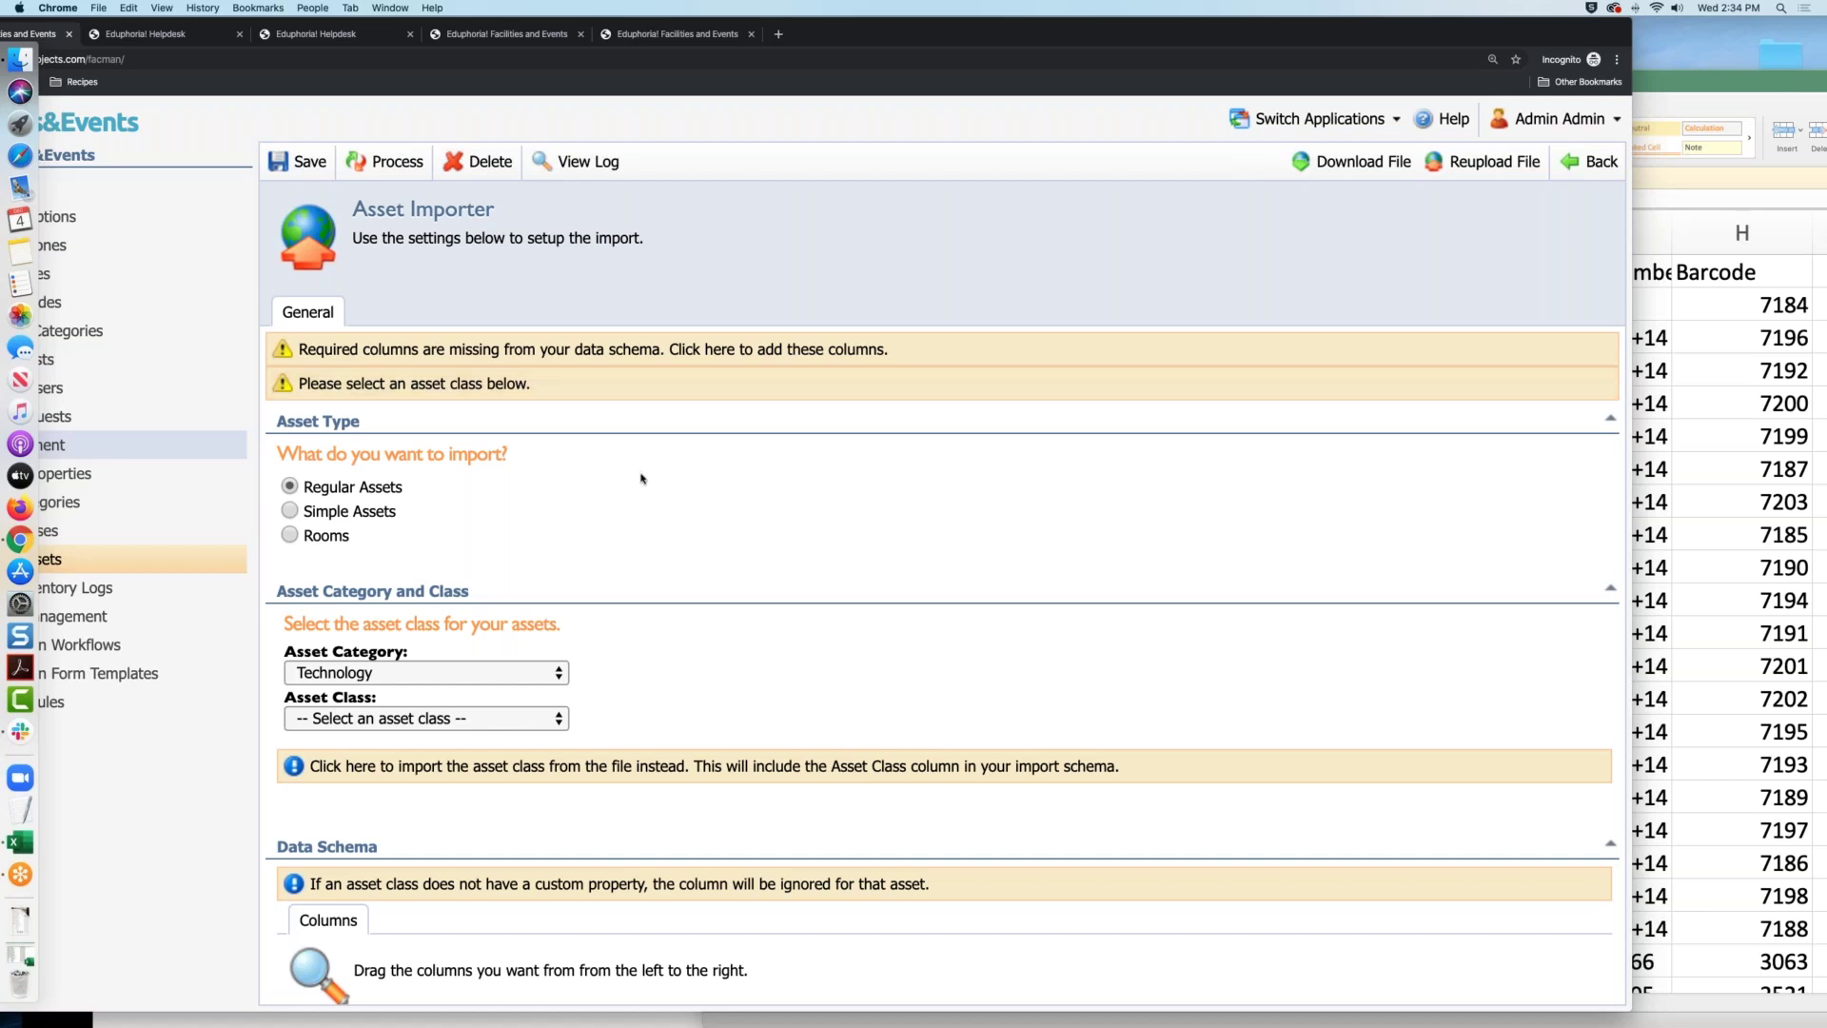
{"action": "scroll", "coordinate": [642, 478], "scroll_direction": "down", "scroll_amount": 5}
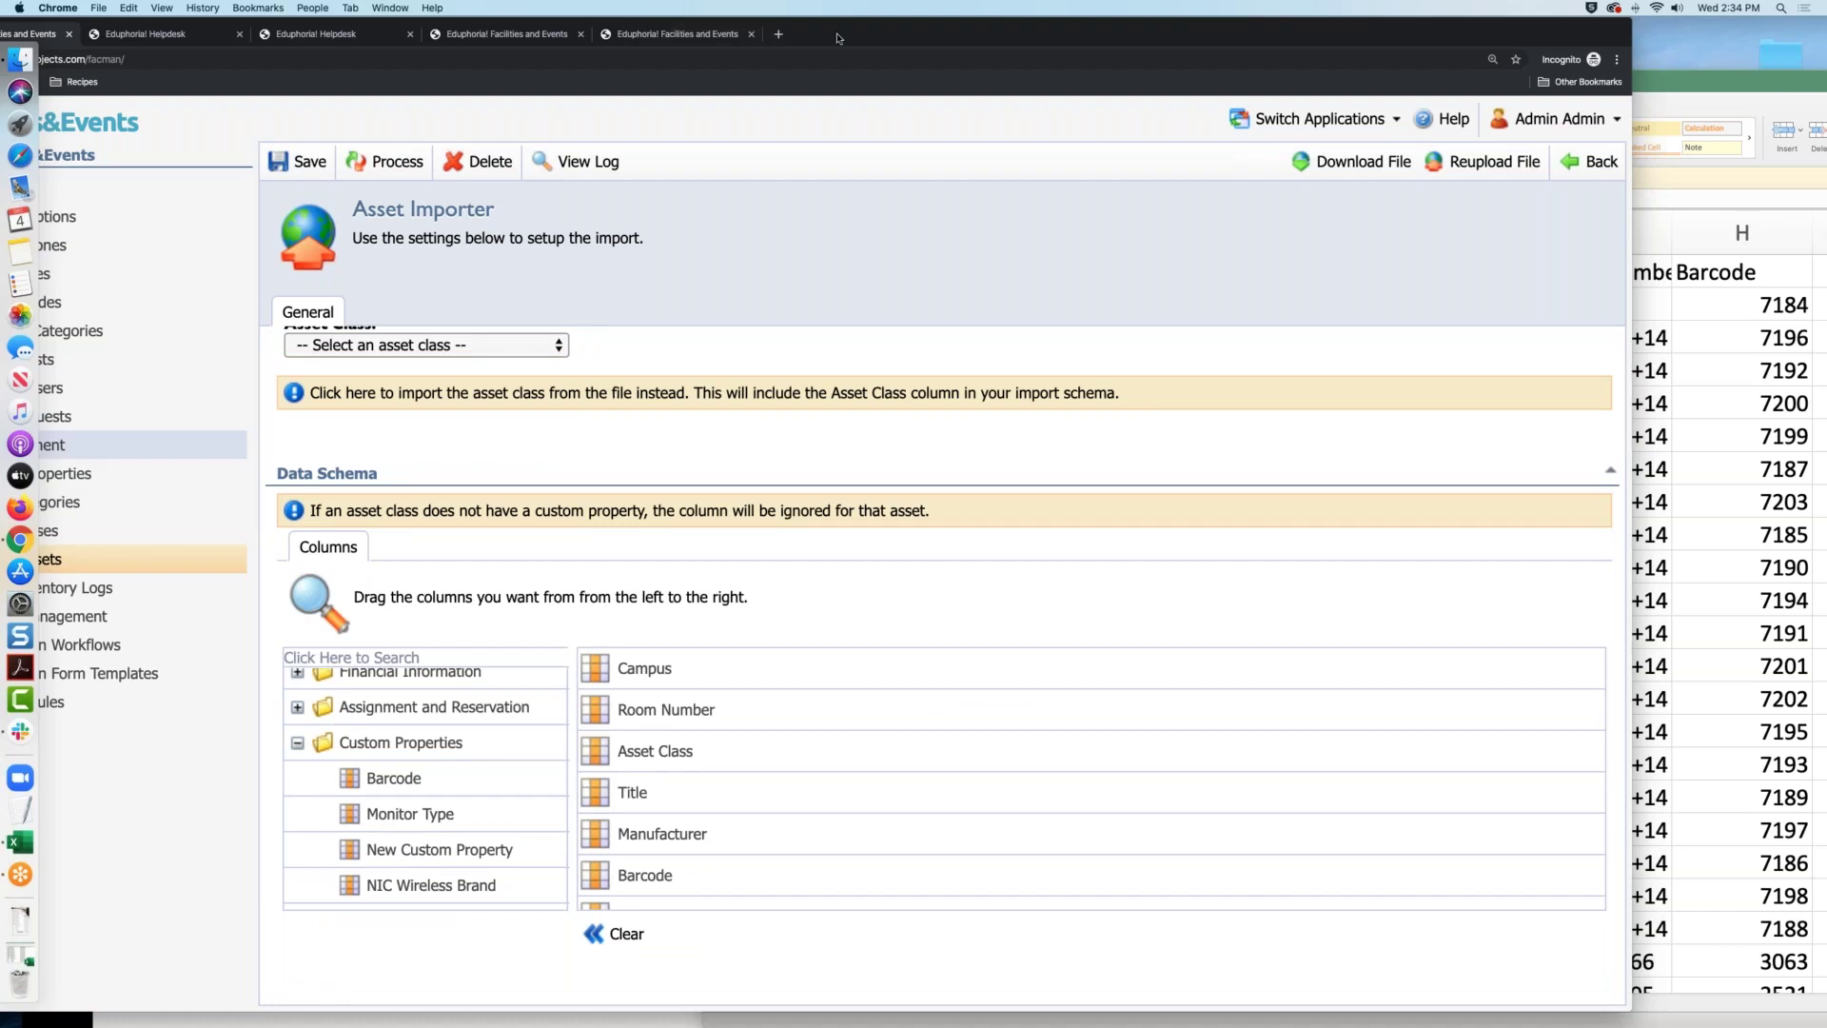
{"action": "left_click_drag", "start_coordinate": [942, 35], "coordinate": [1175, 35]}
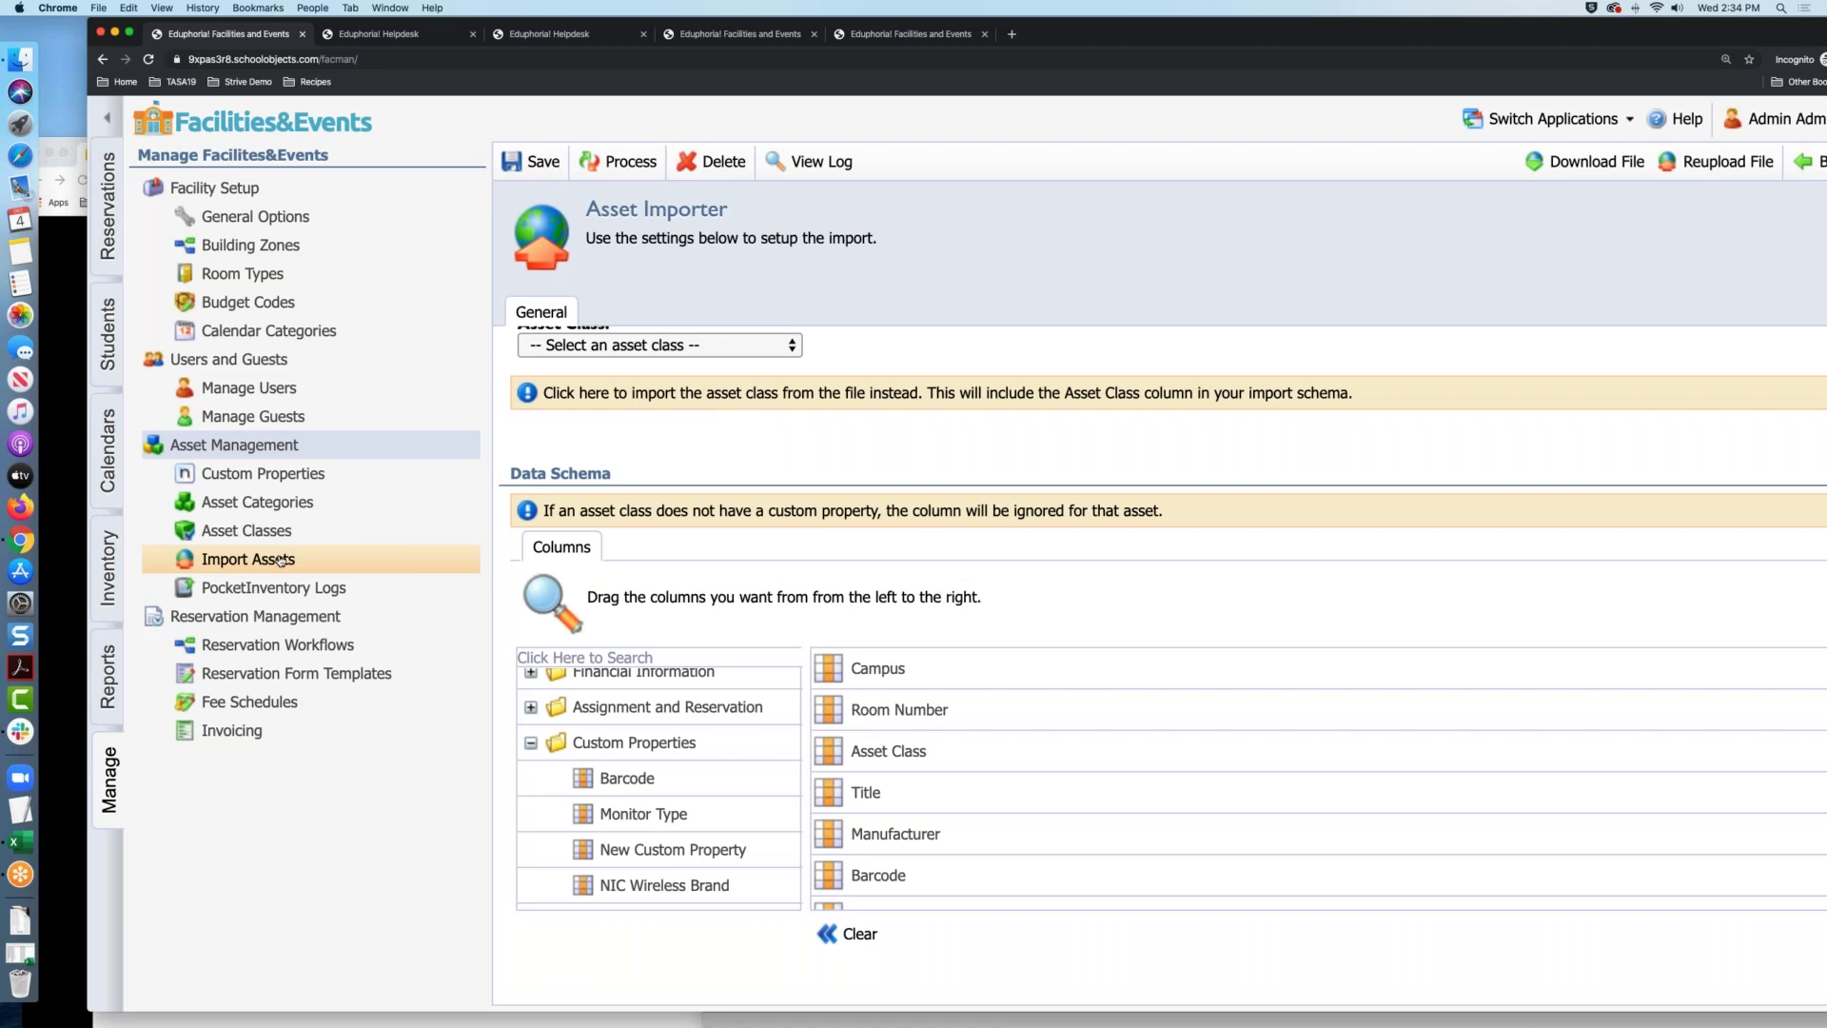
Review Purple Middle School room 115's assets (Acer Chromebook, Projector), then return to Manage
{"action": "left_click", "coordinate": [107, 563]}
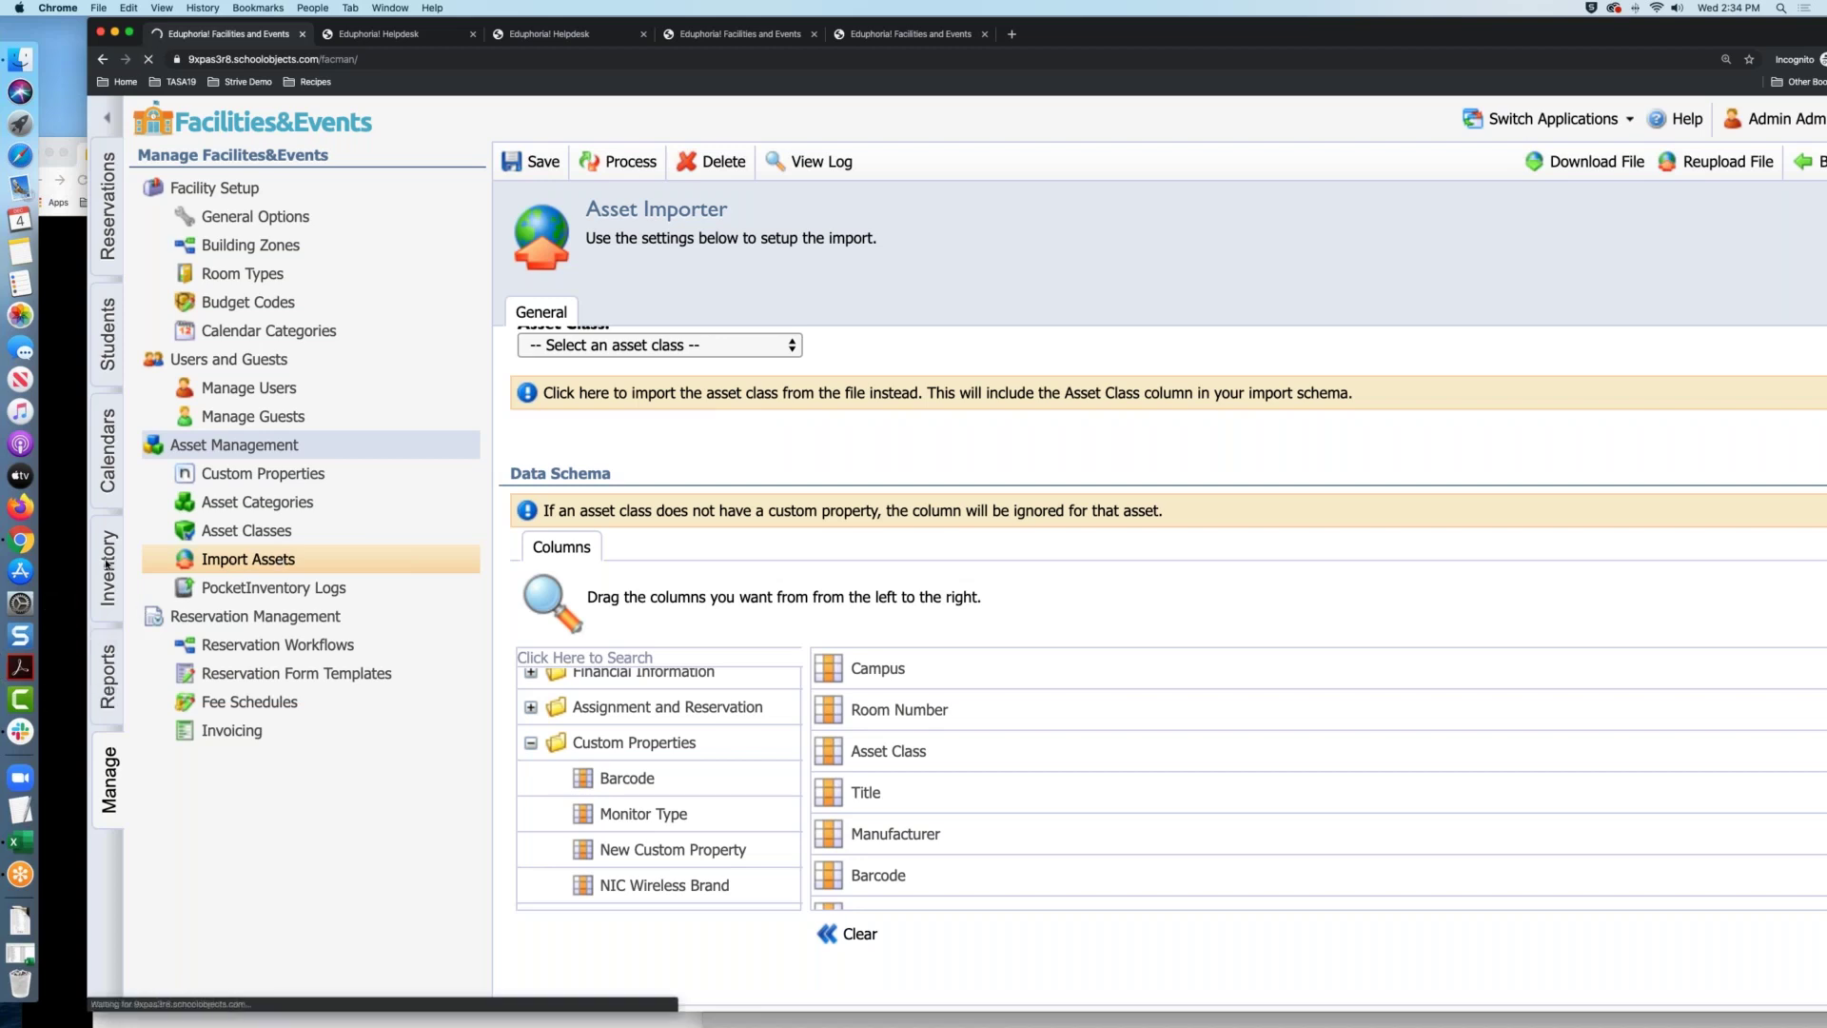
{"action": "left_click", "coordinate": [259, 182]}
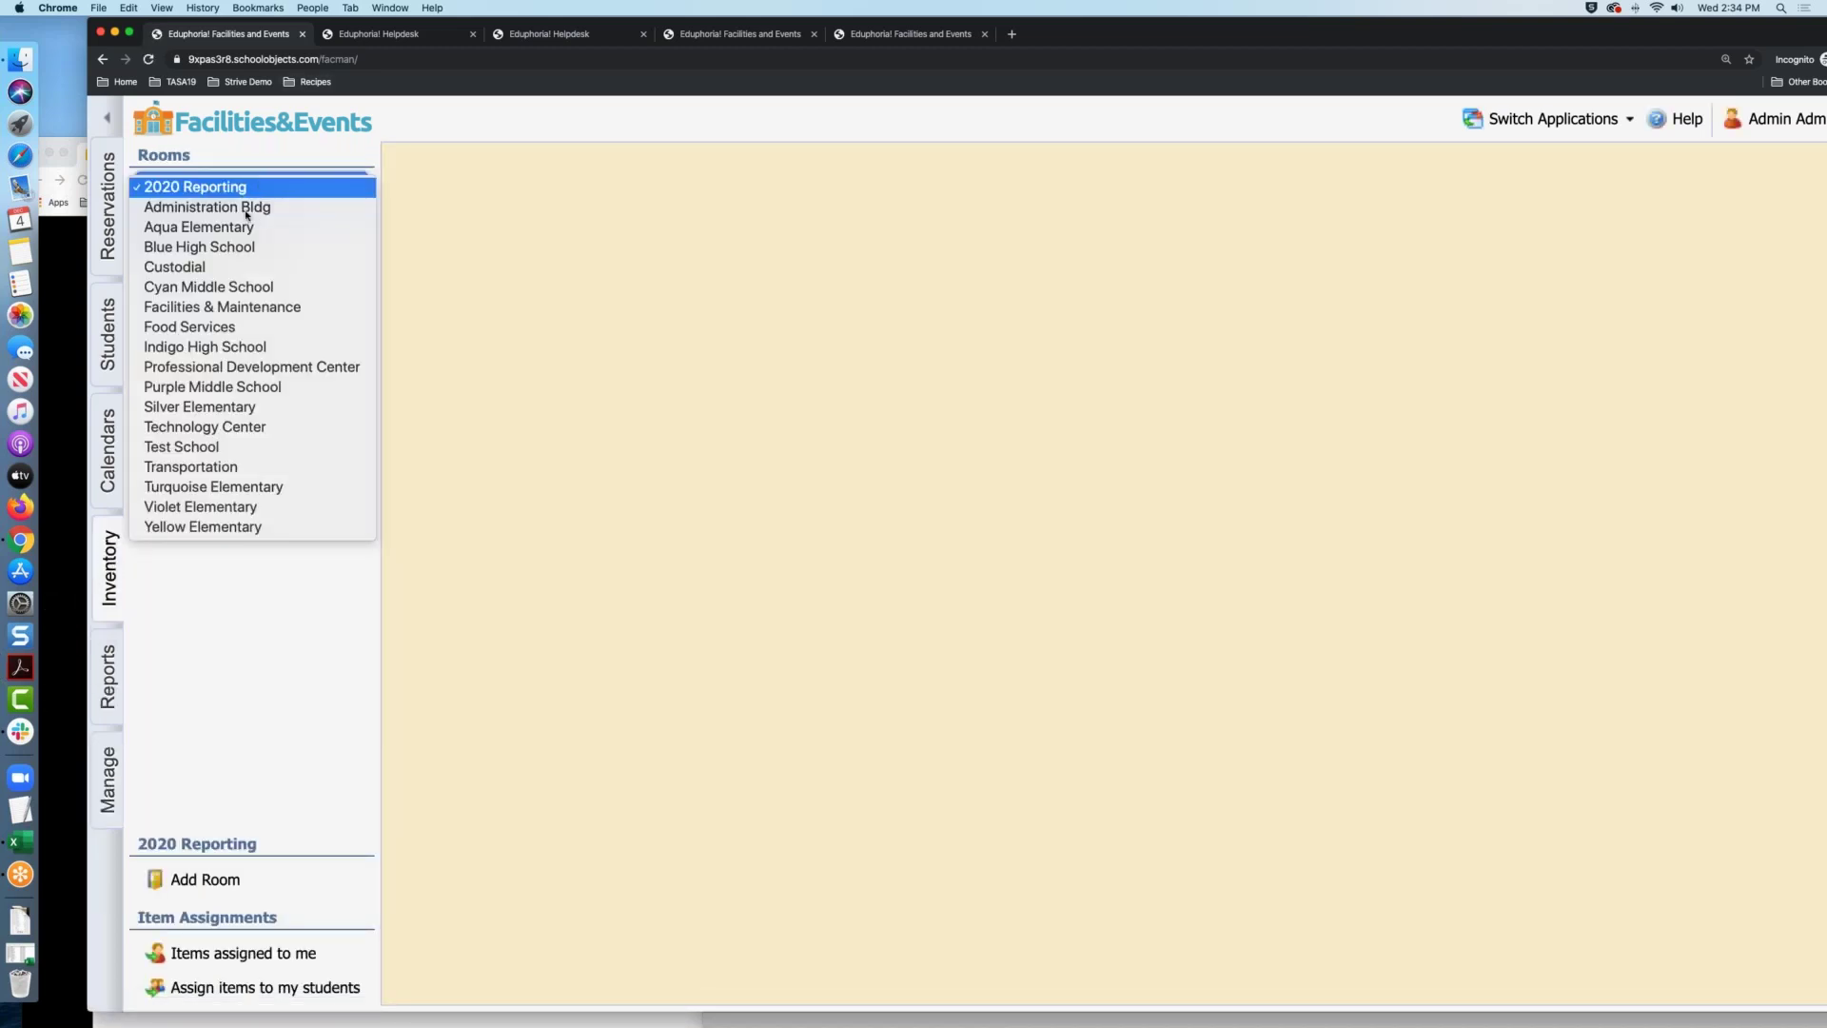
{"action": "left_click", "coordinate": [731, 221]}
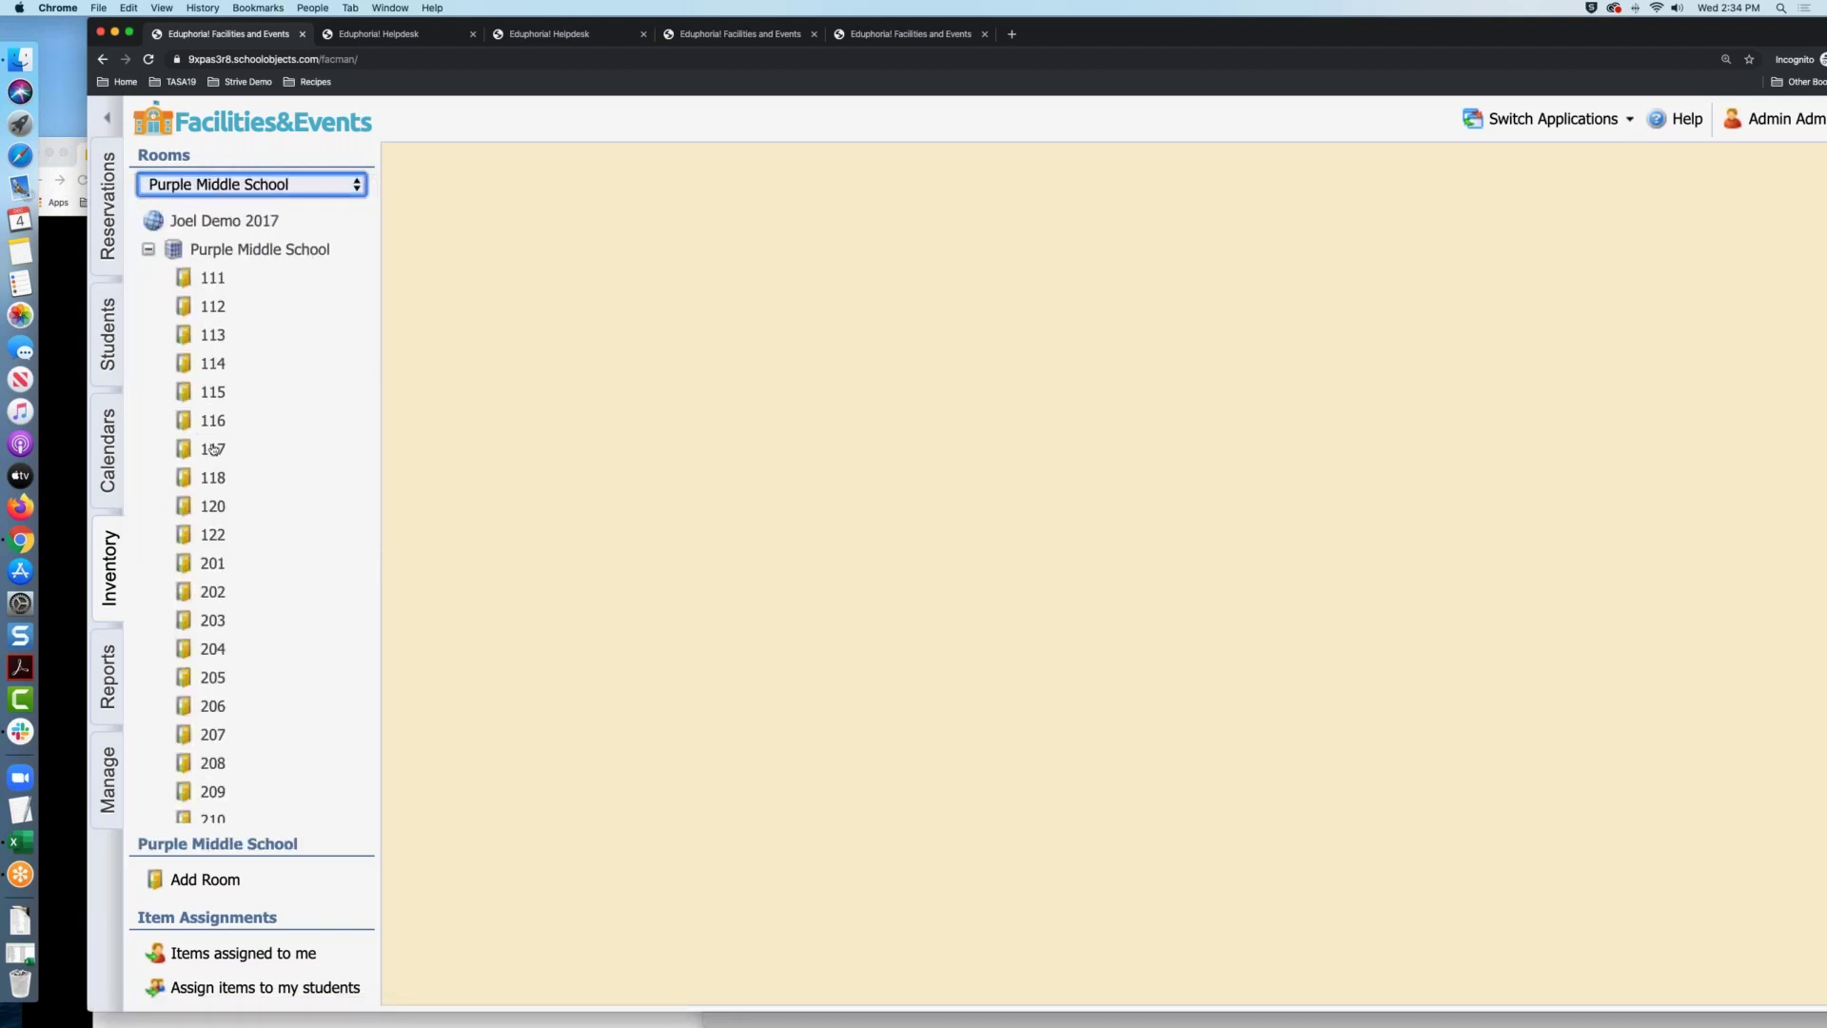
{"action": "left_click", "coordinate": [214, 448]}
{"action": "left_click", "coordinate": [217, 393]}
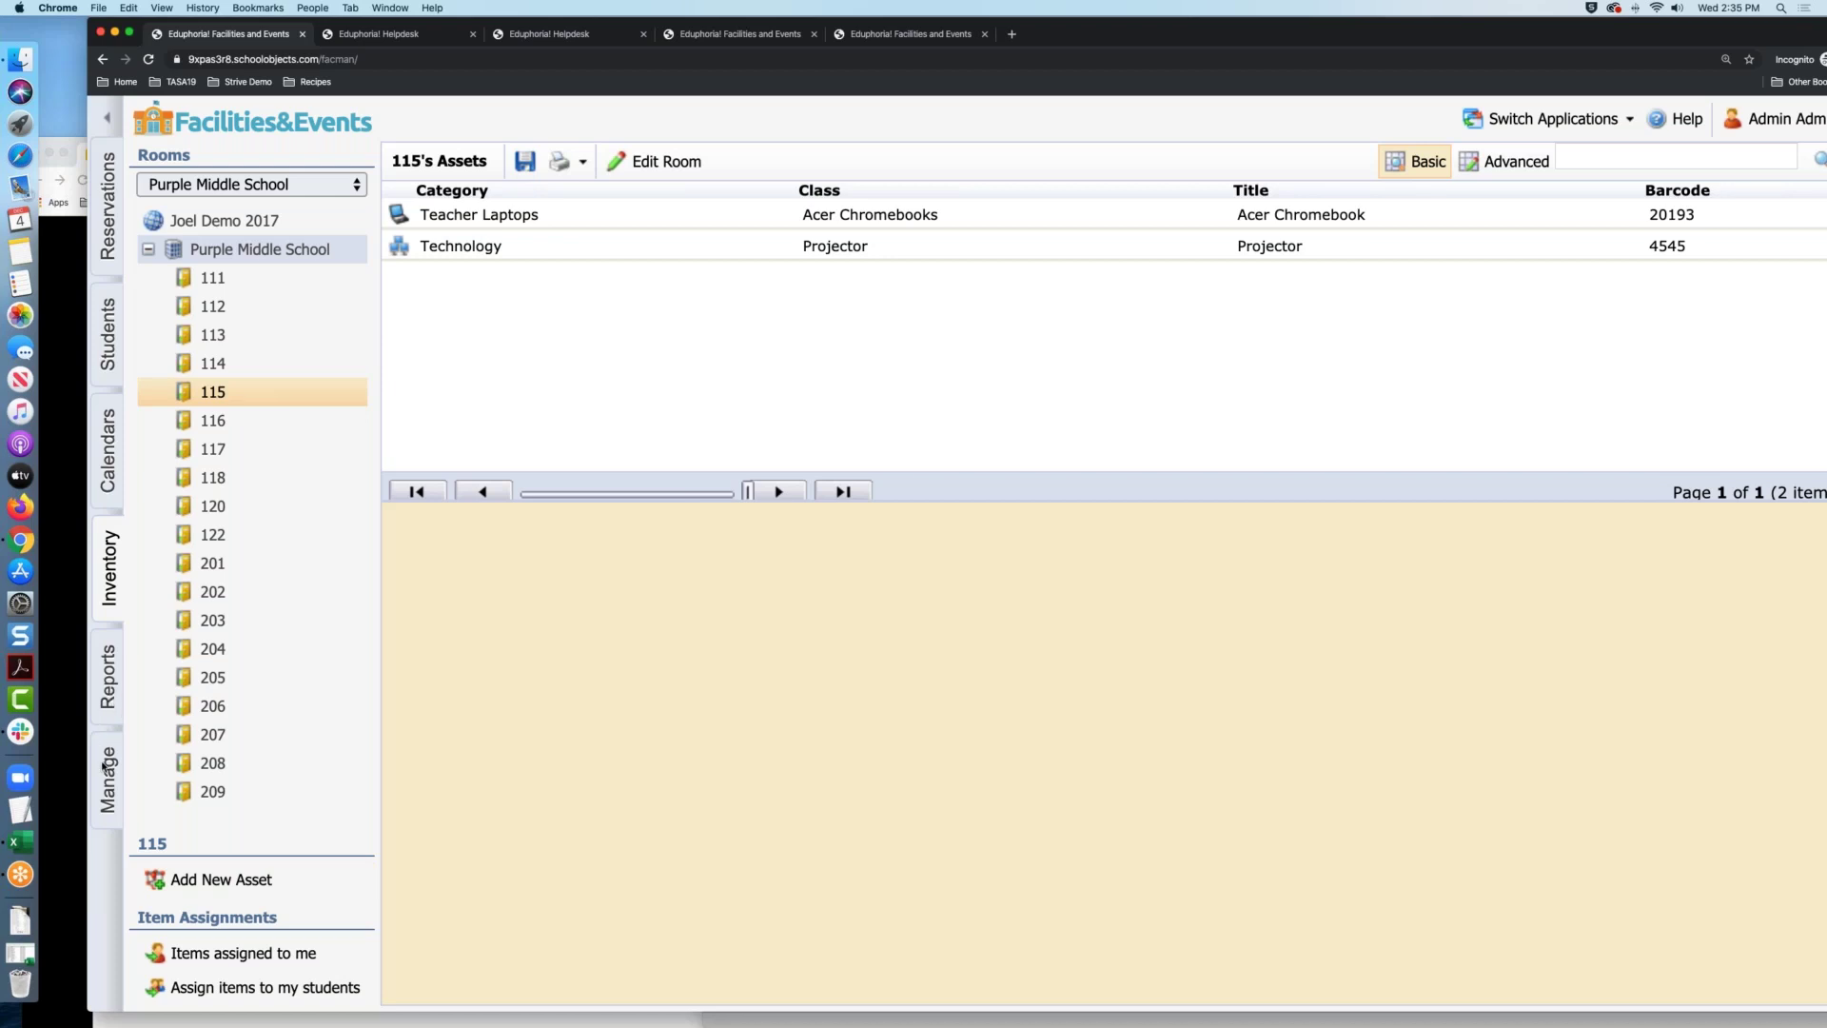
{"action": "left_click", "coordinate": [105, 766]}
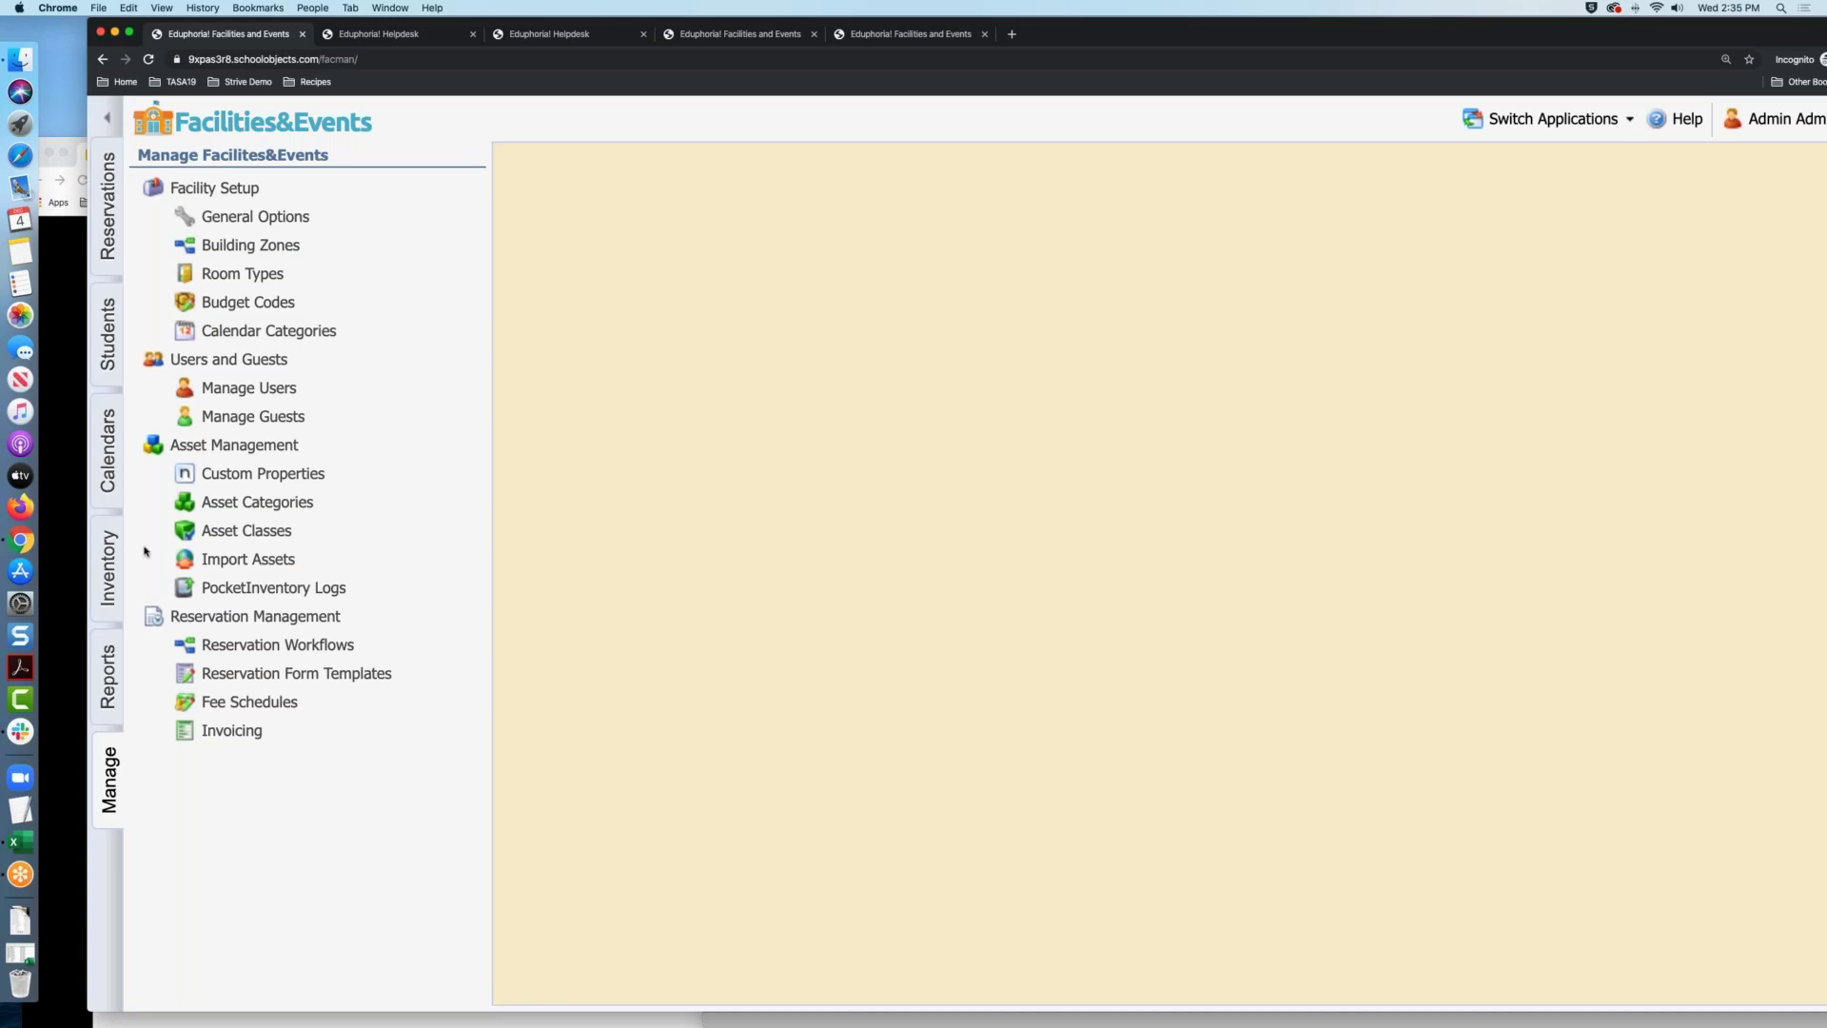
Show the Inventory for Purple Middle School room 111 and its Student Chromebooks
{"action": "left_click", "coordinate": [107, 563]}
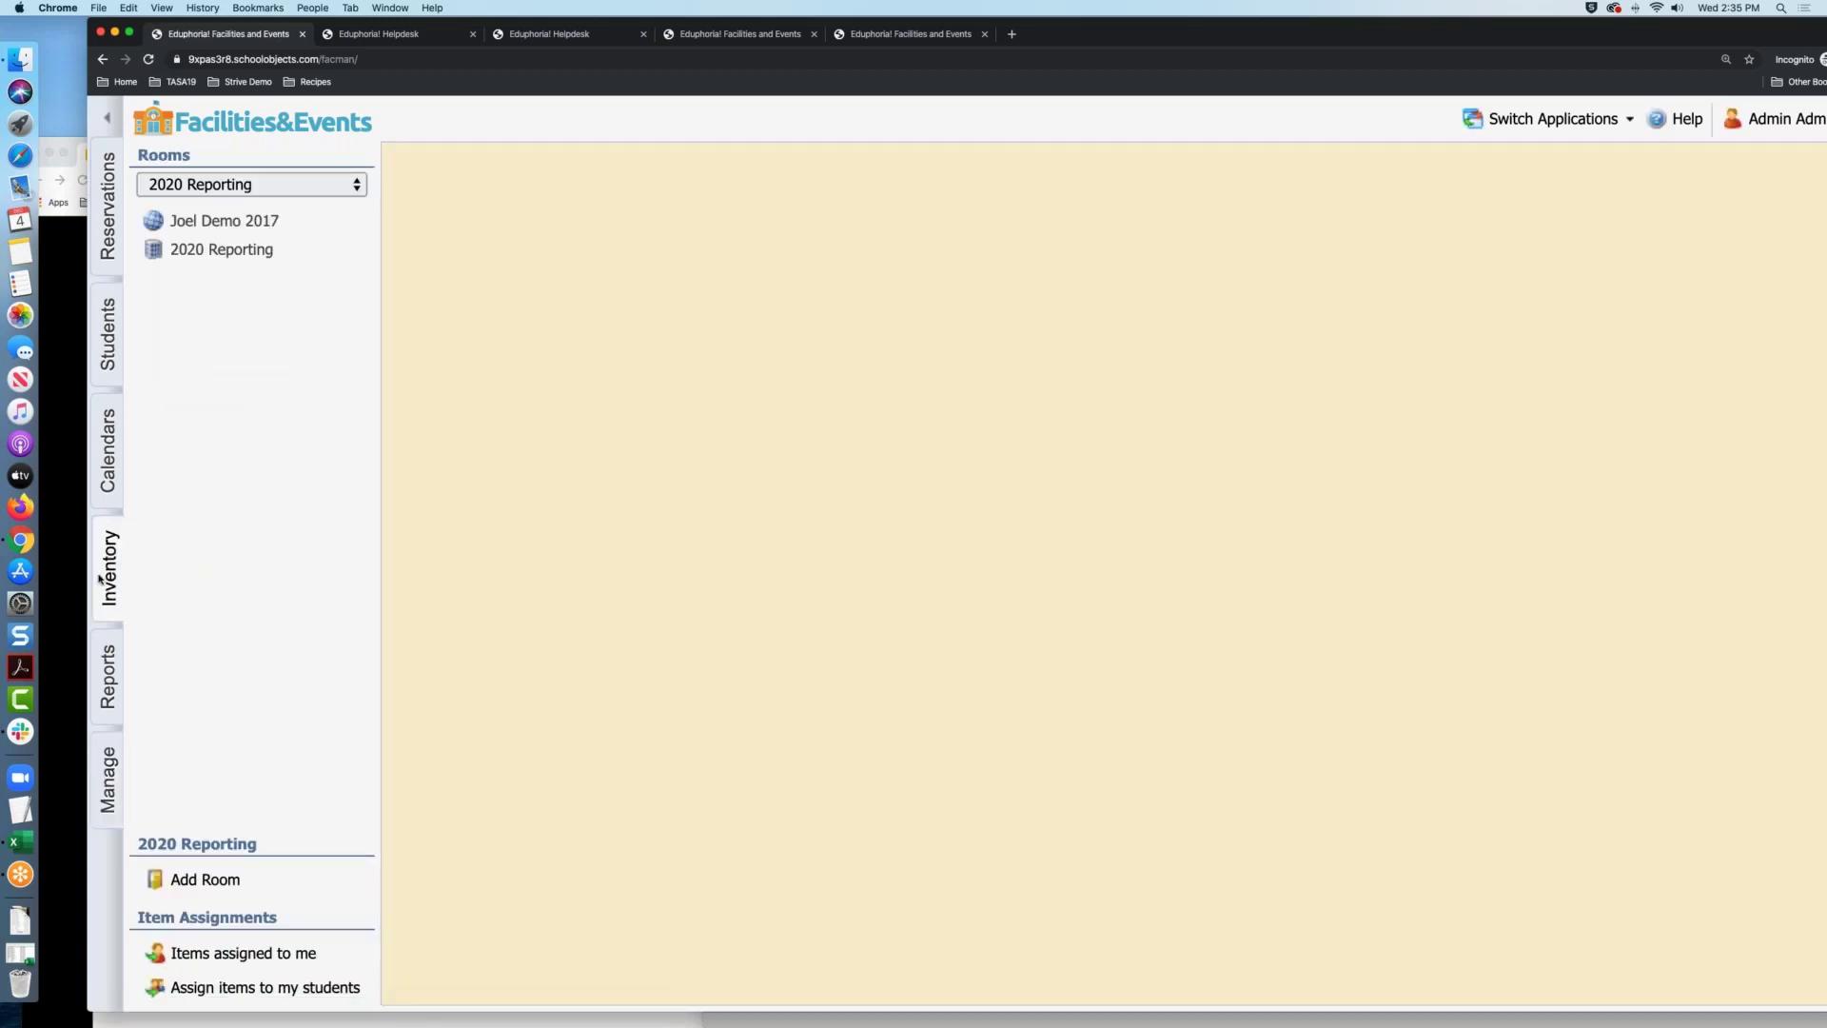
{"action": "left_click", "coordinate": [339, 190]}
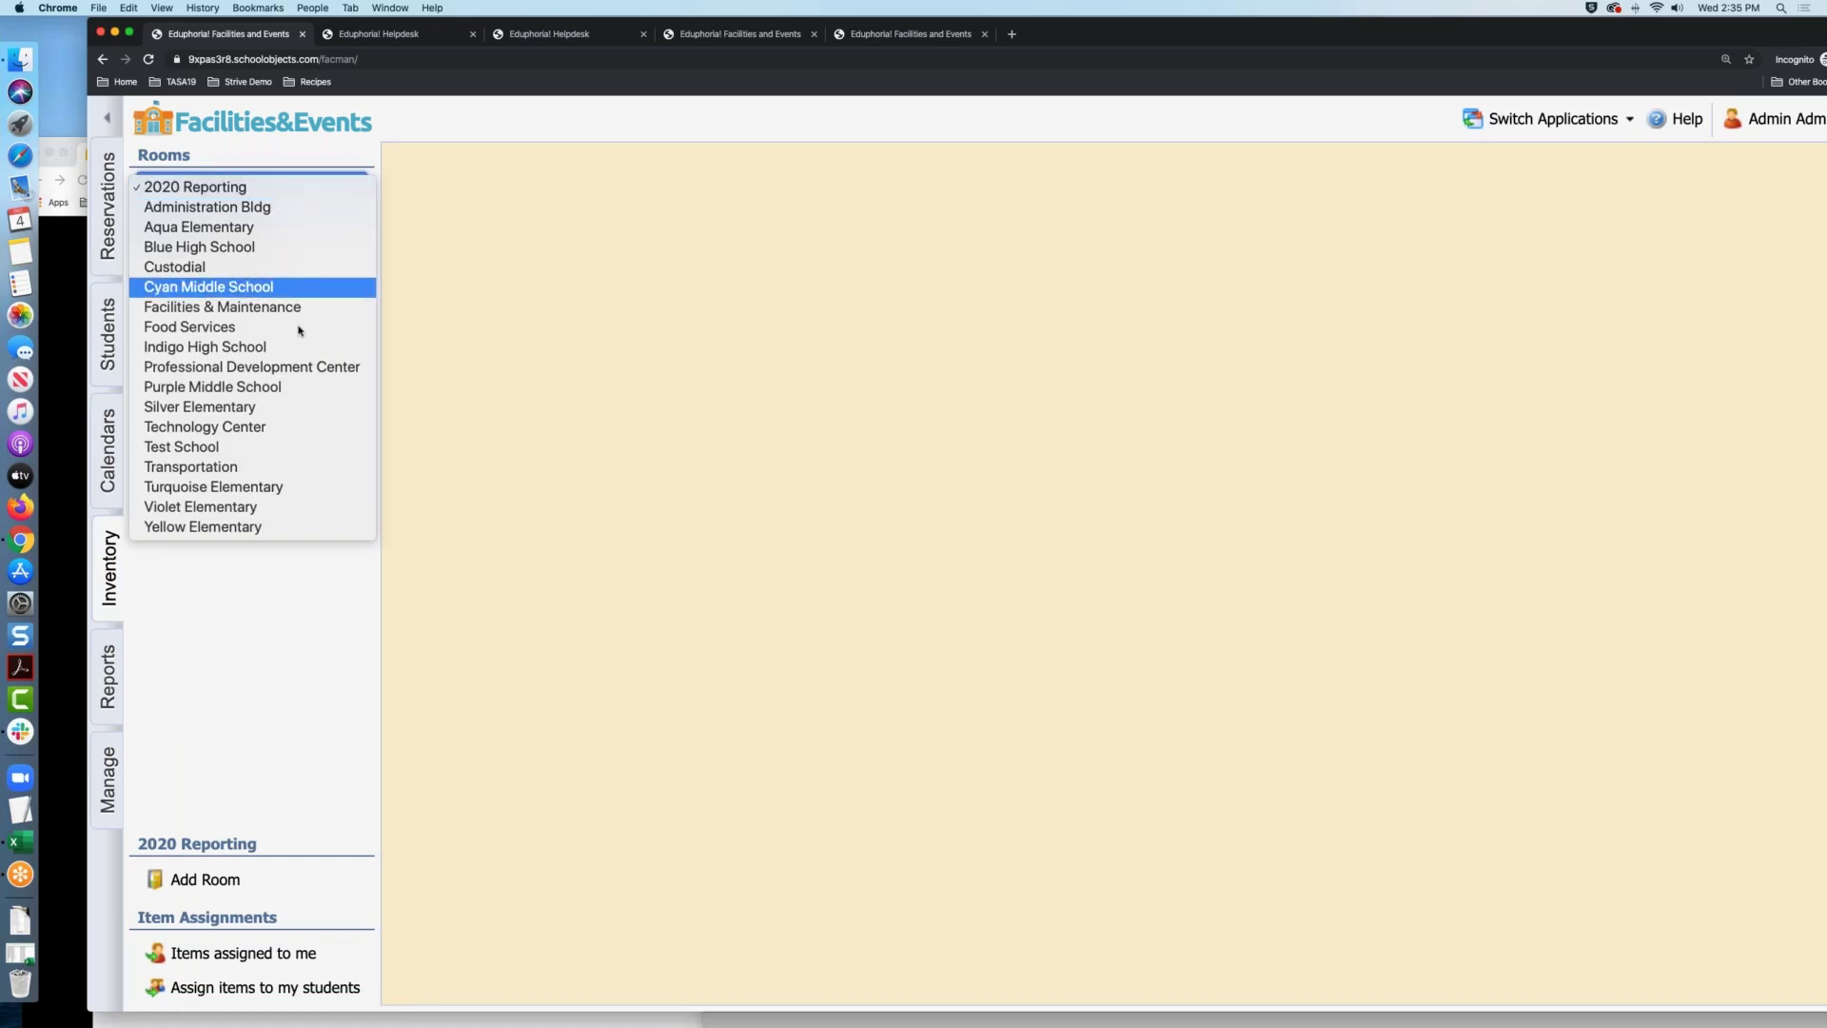
{"action": "left_click", "coordinate": [278, 390]}
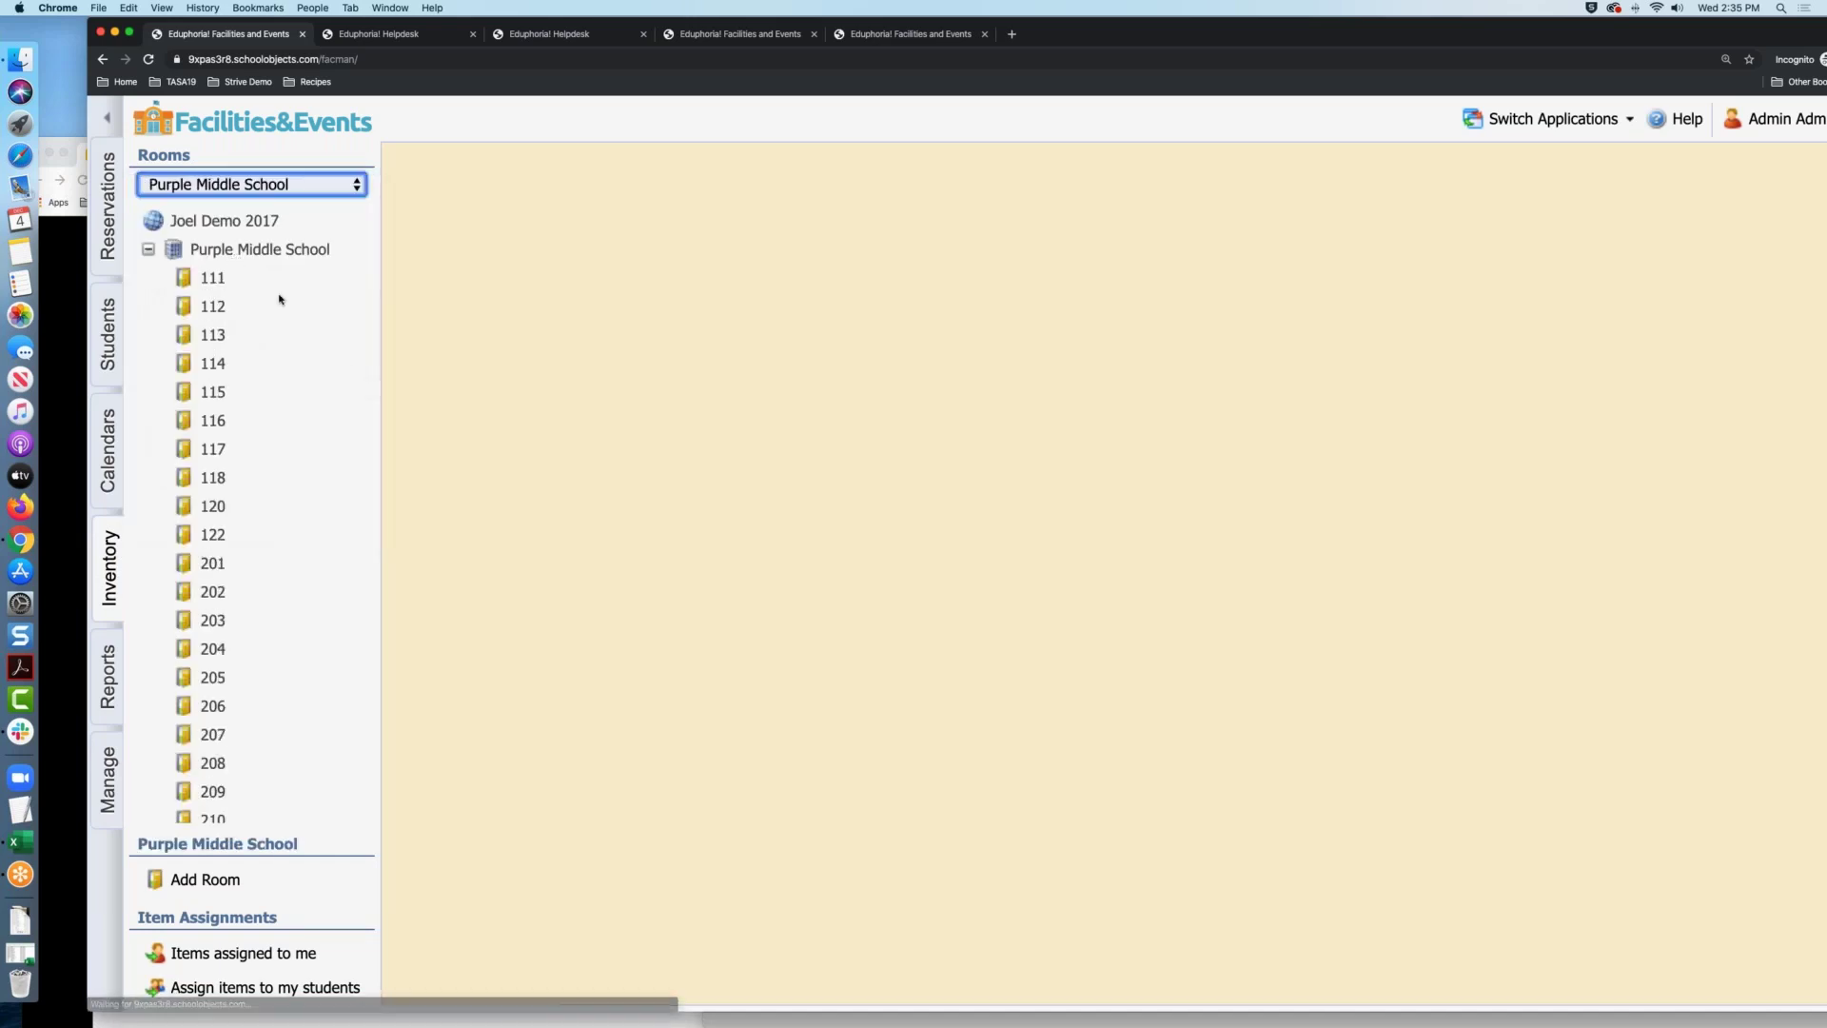
{"action": "left_click", "coordinate": [213, 280]}
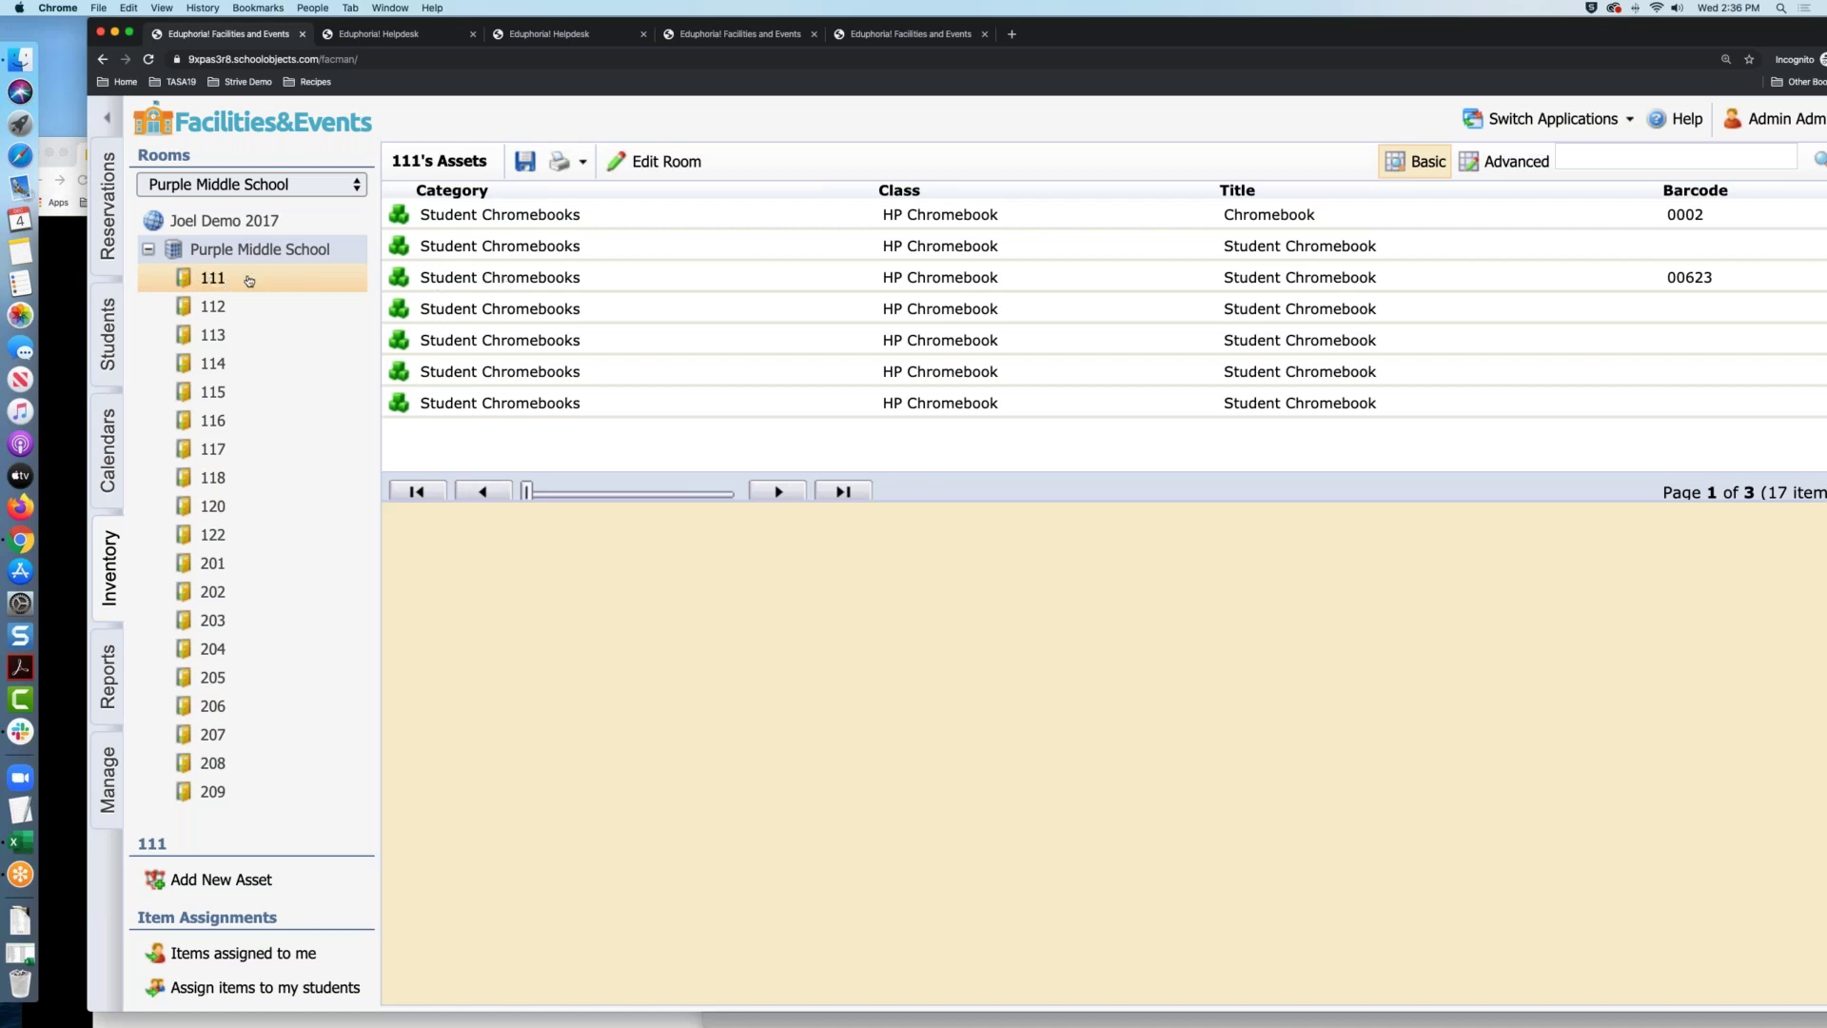
Select Purple Middle School room 111 and open its room details for editing
{"action": "left_click", "coordinate": [249, 278]}
{"action": "left_click", "coordinate": [661, 163]}
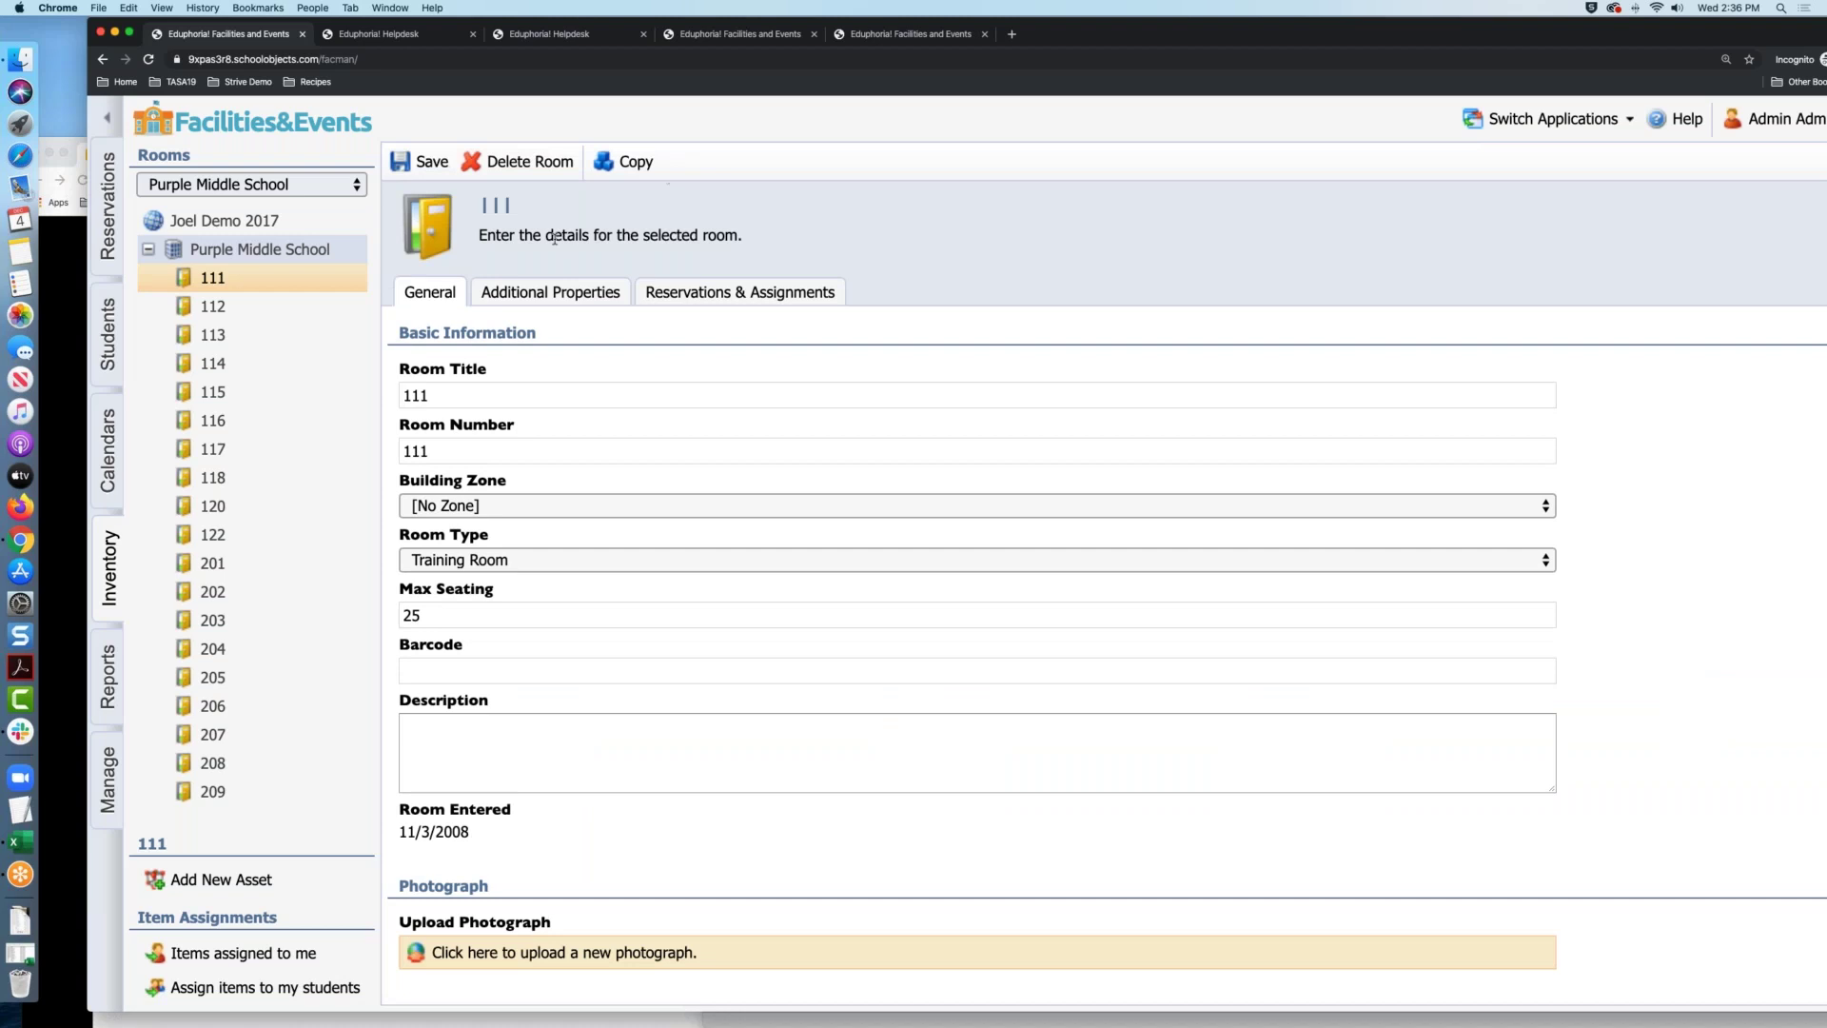
On room 111's Reservations & Assignments tab, keep it reservable by staff via a checkout process
{"action": "left_click", "coordinate": [705, 297]}
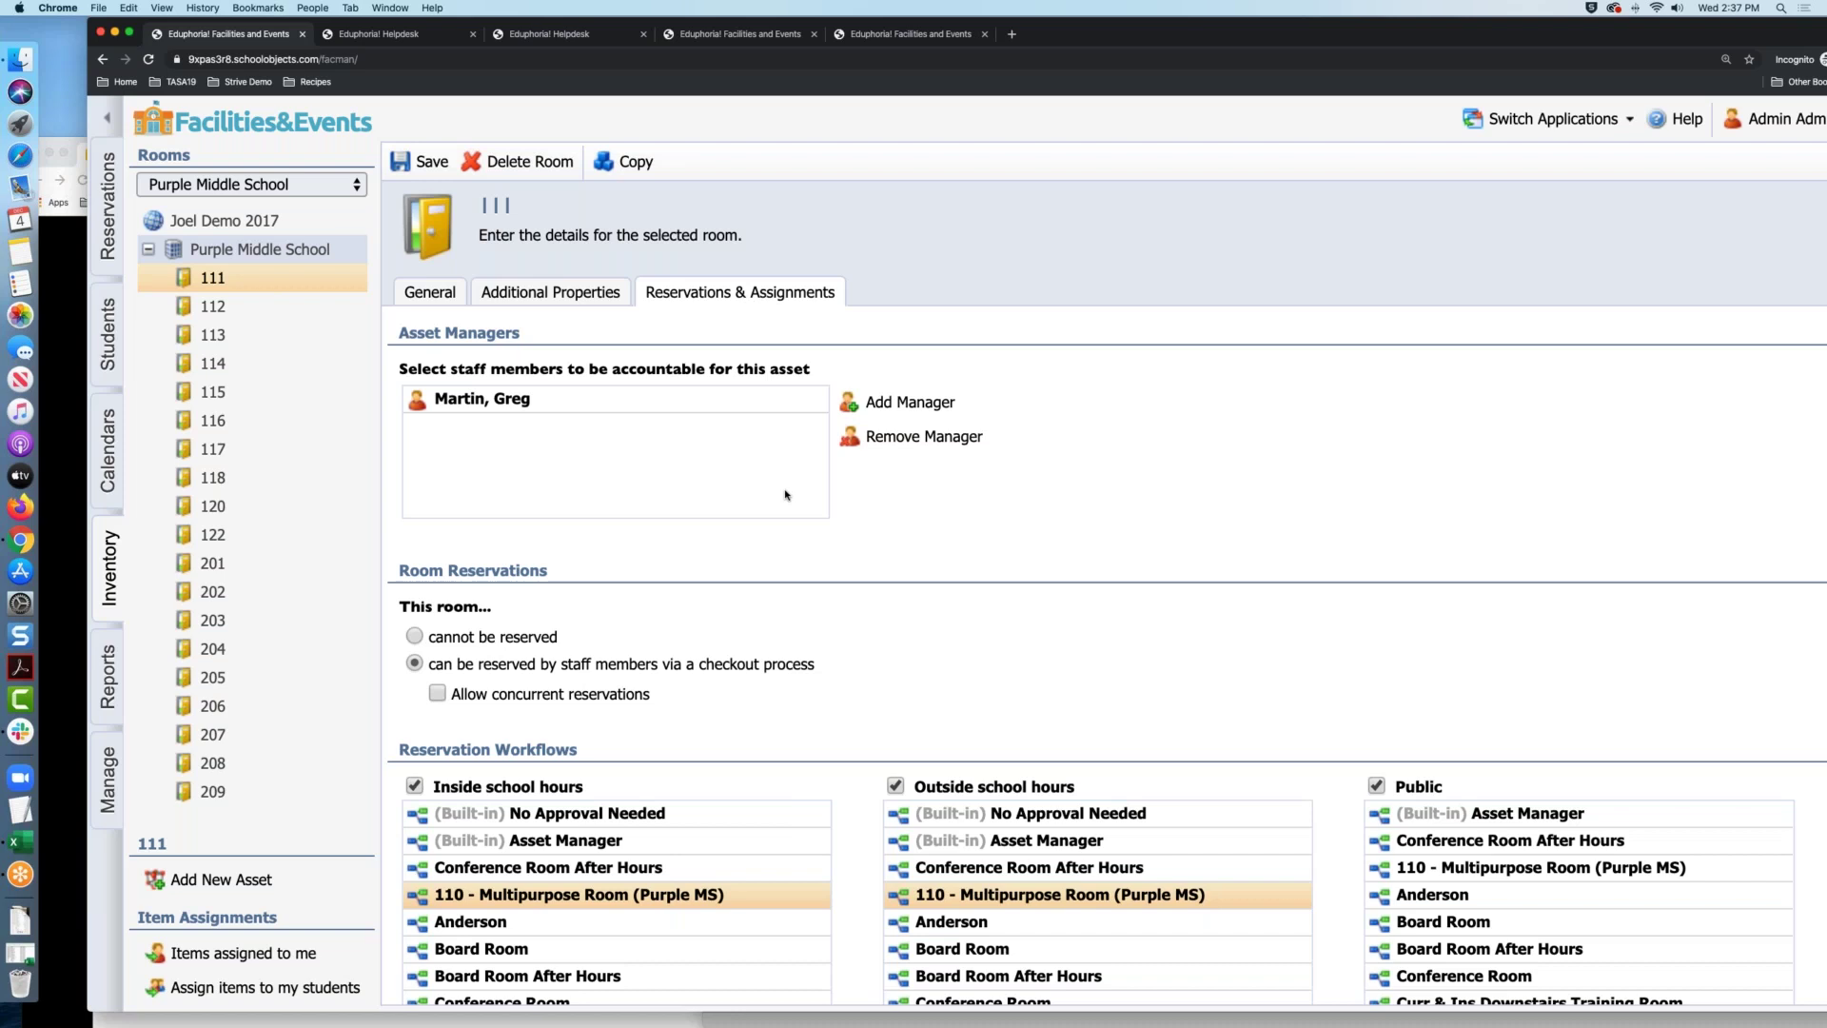
{"action": "scroll", "coordinate": [761, 543], "scroll_direction": "down", "scroll_amount": 5}
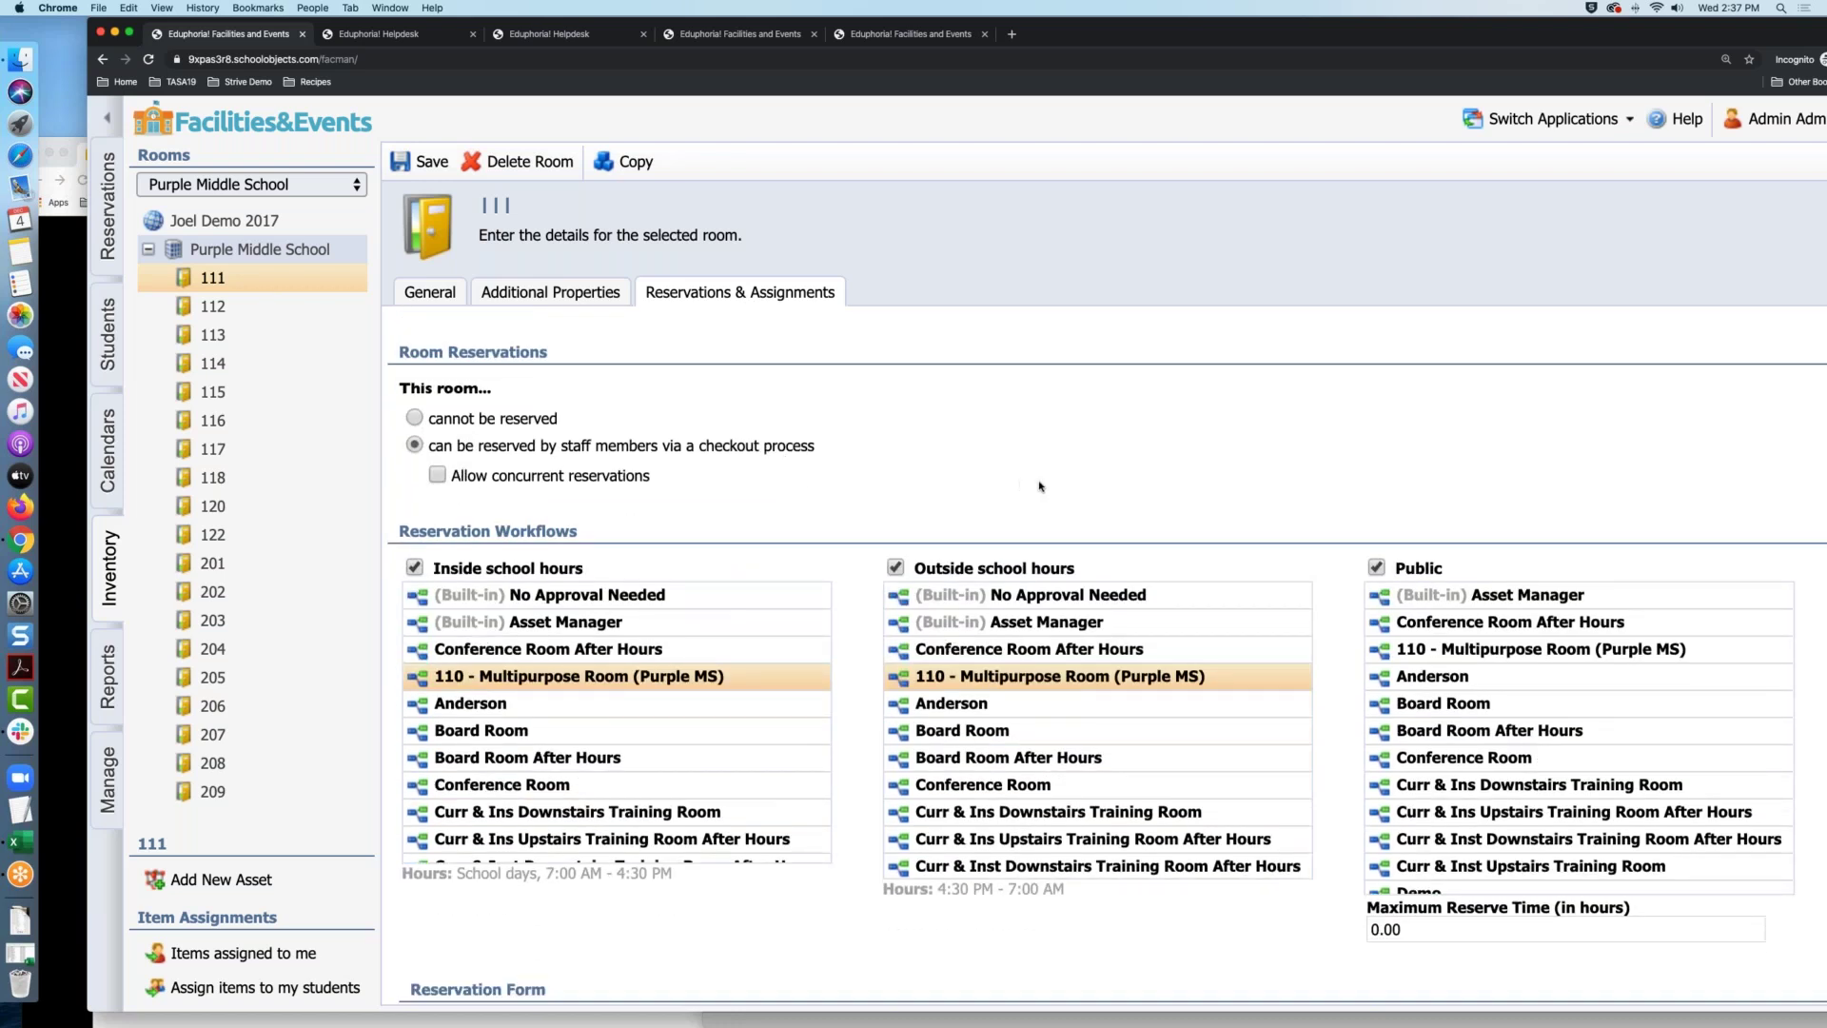
{"action": "scroll", "coordinate": [623, 429], "scroll_direction": "up", "scroll_amount": 4}
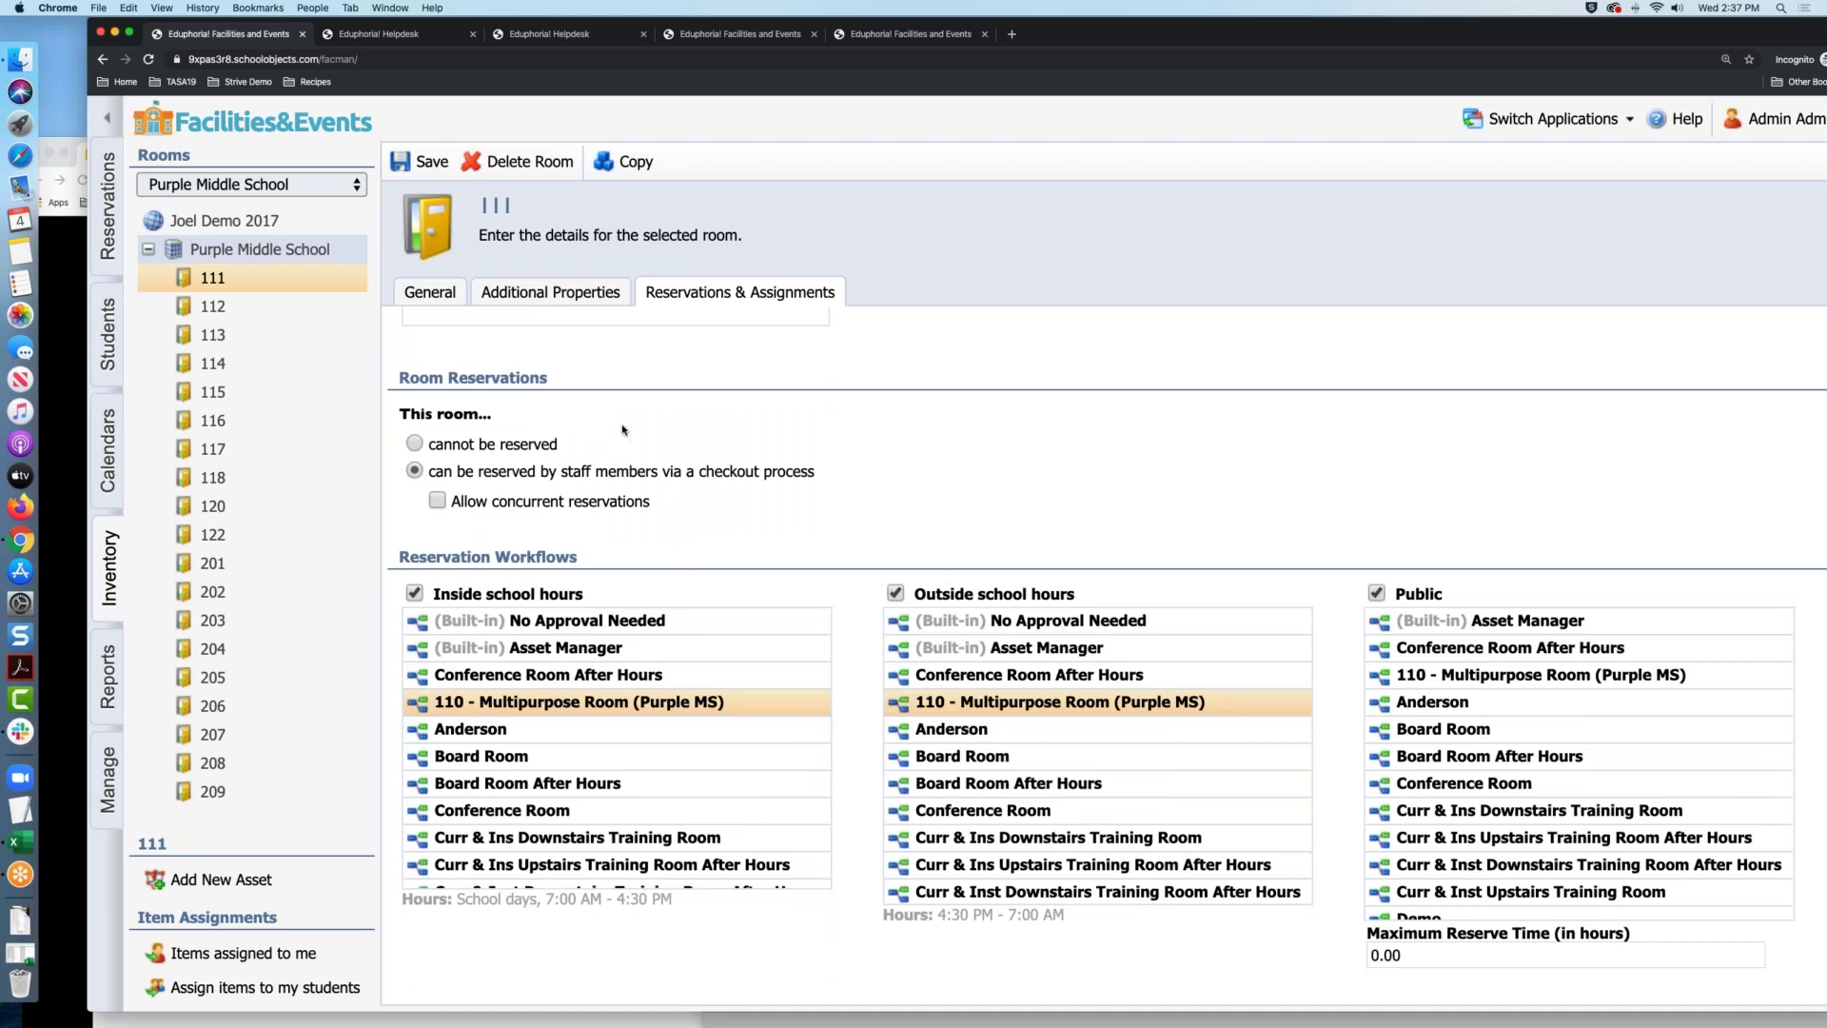
{"action": "left_click", "coordinate": [457, 624]}
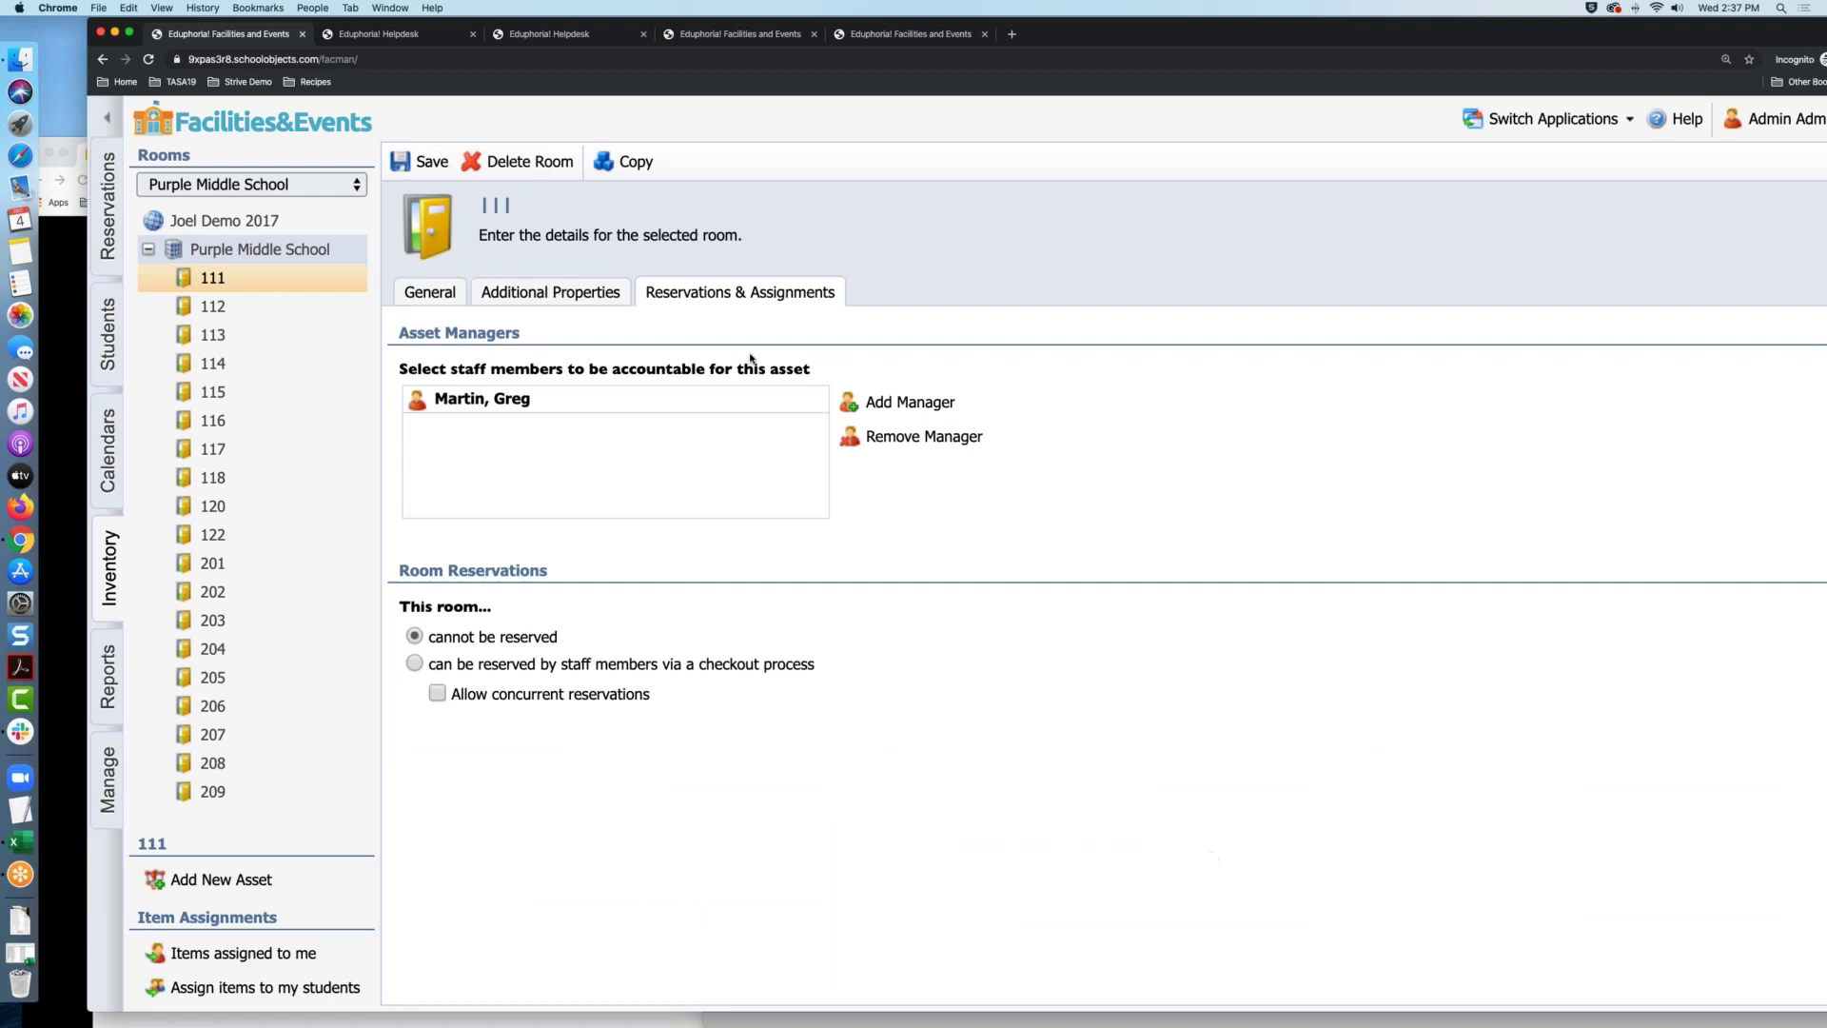
{"action": "left_click", "coordinate": [465, 669]}
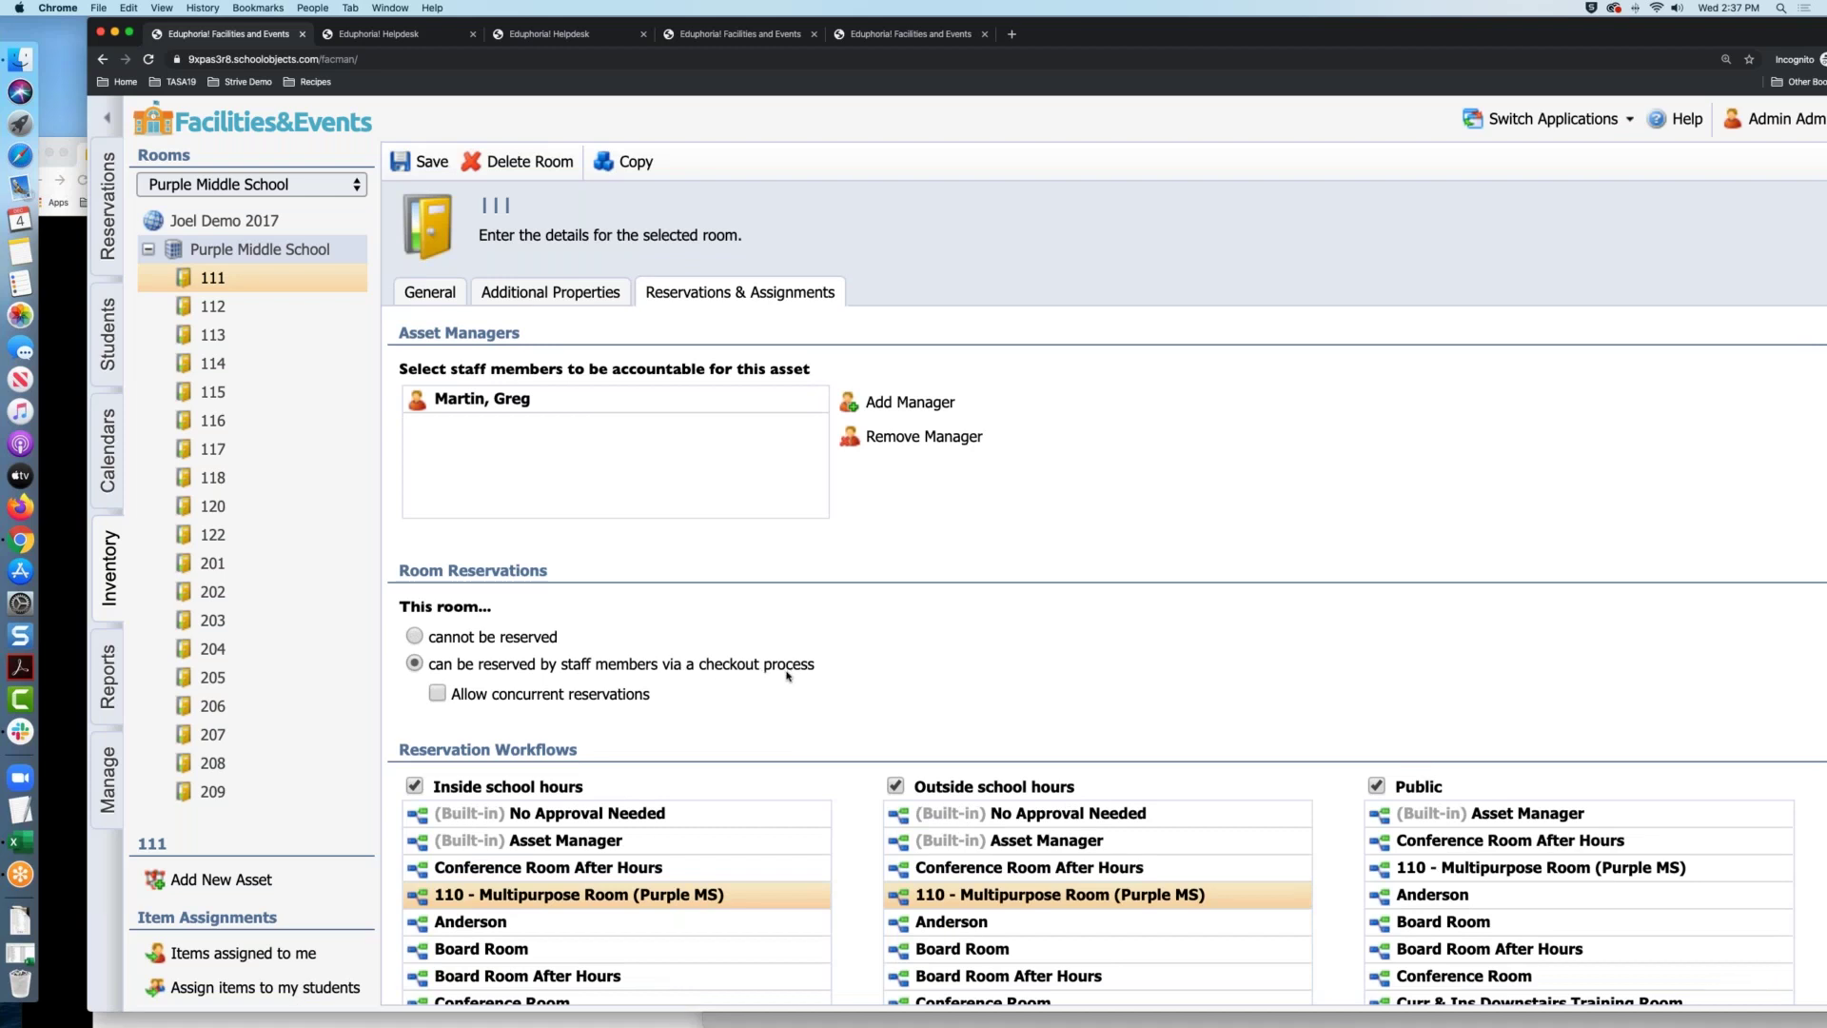
{"action": "scroll", "coordinate": [462, 621], "scroll_direction": "down", "scroll_amount": 5}
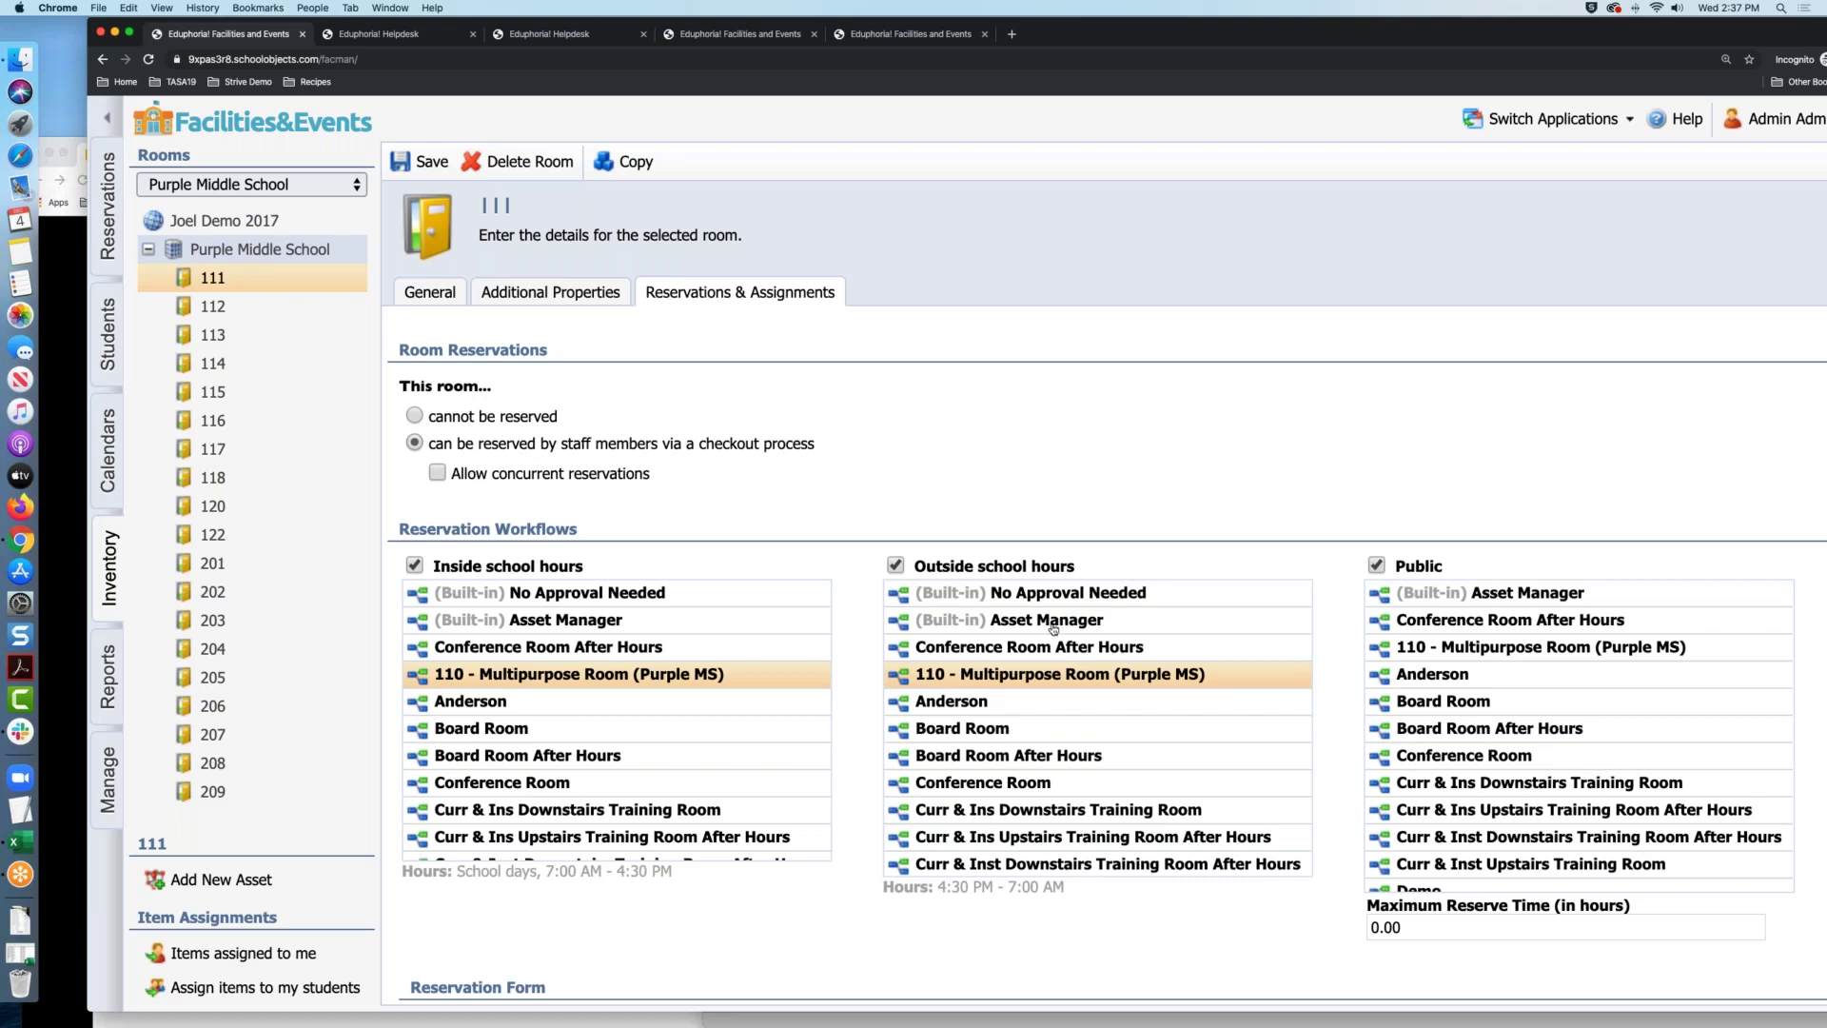
{"action": "scroll", "coordinate": [1051, 631], "scroll_direction": "down", "scroll_amount": 5}
{"action": "scroll", "coordinate": [920, 478], "scroll_direction": "down", "scroll_amount": 5}
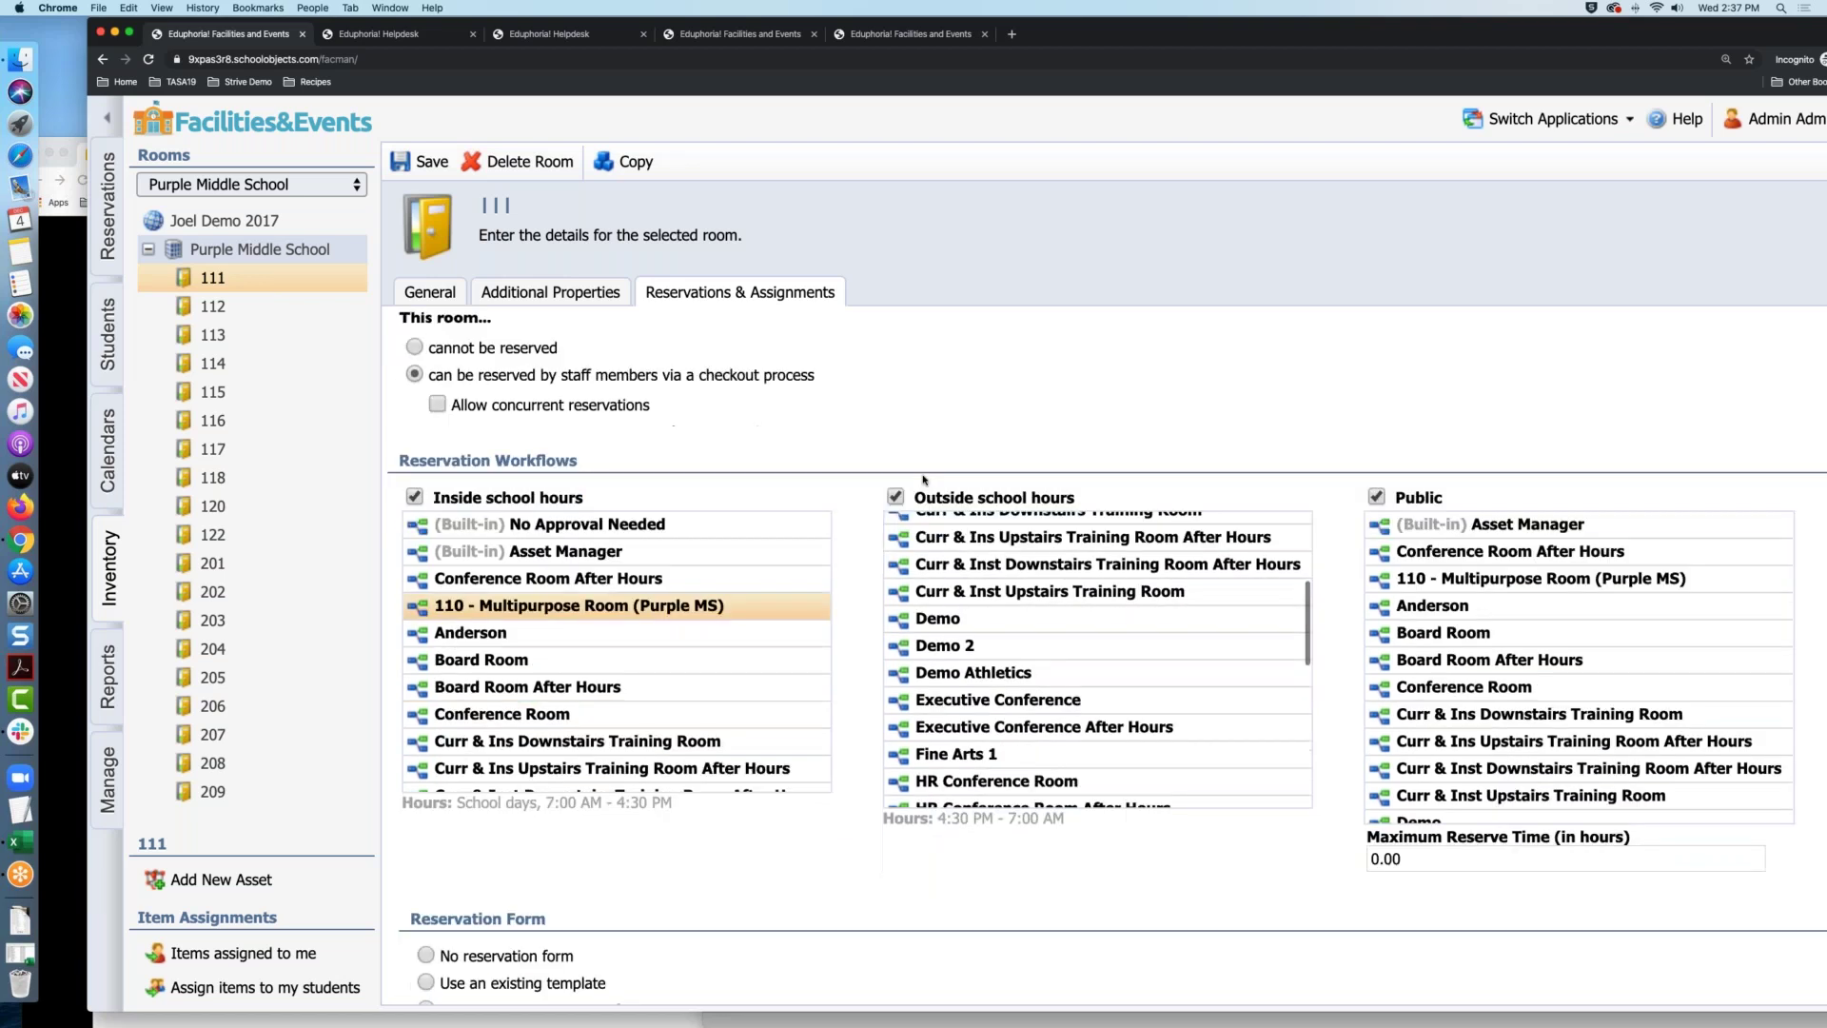
{"action": "scroll", "coordinate": [746, 645], "scroll_direction": "down", "scroll_amount": 5}
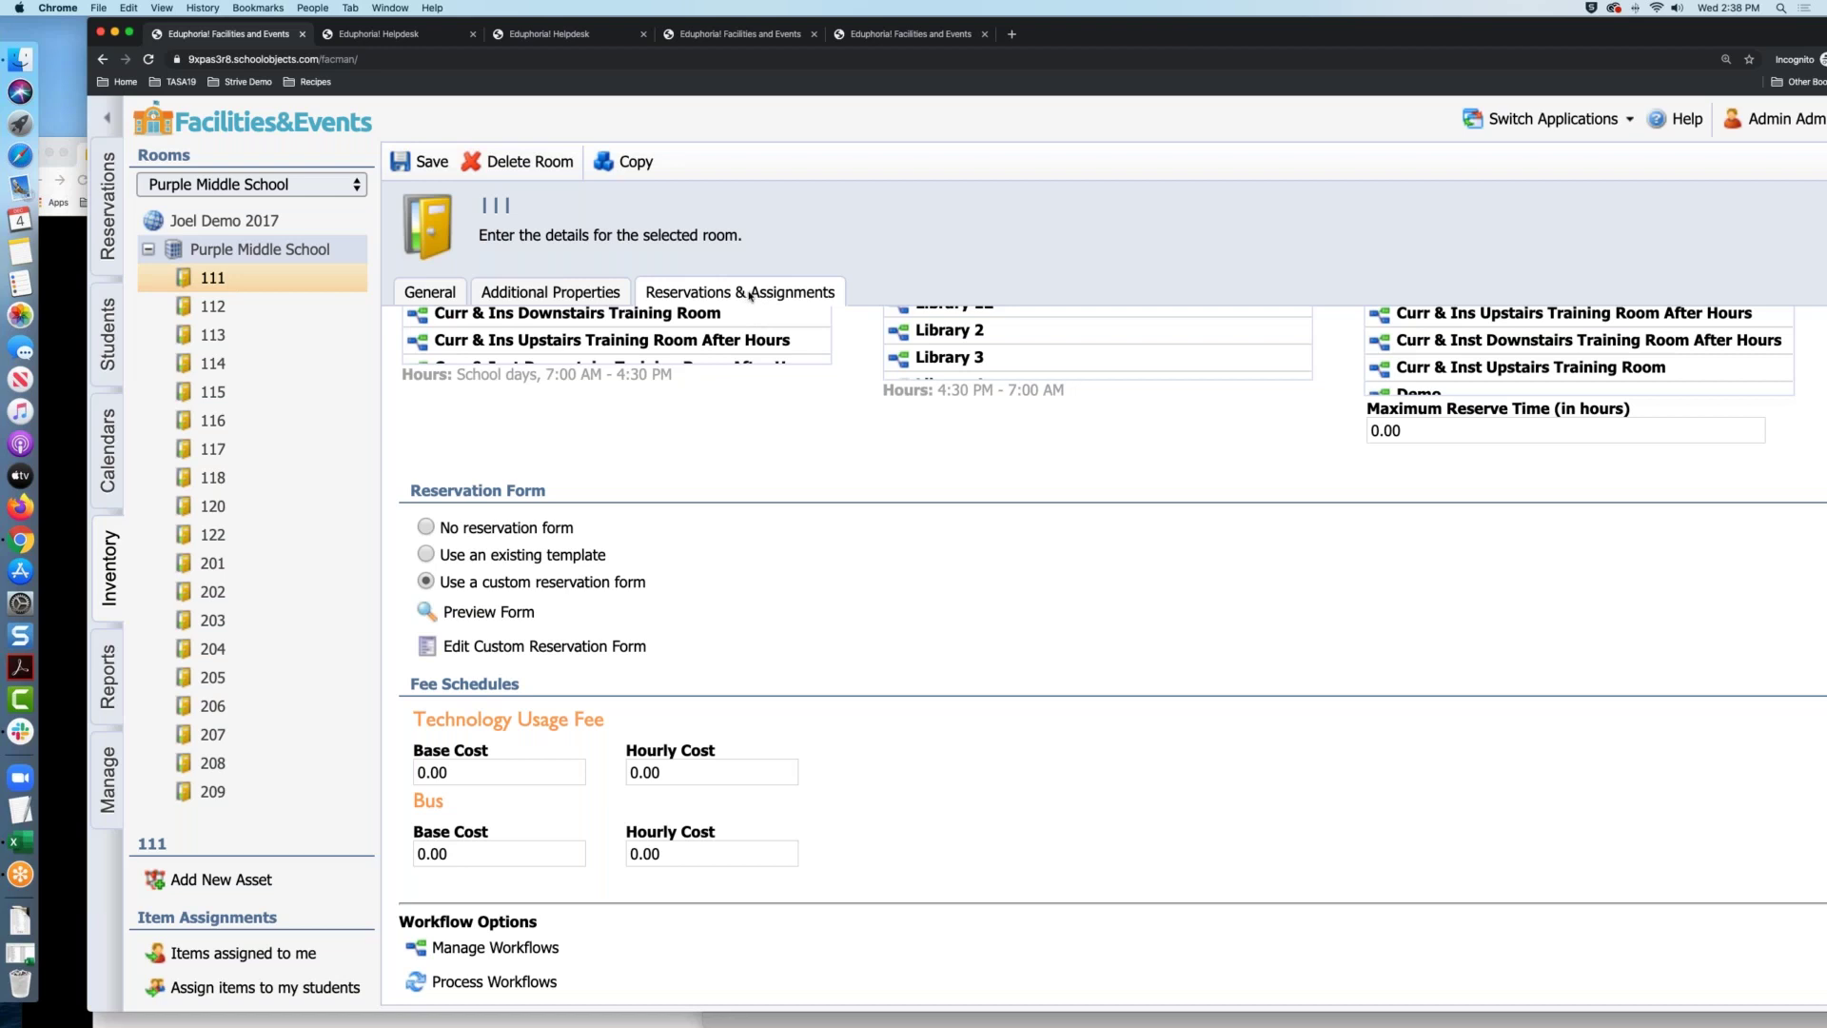
{"action": "scroll", "coordinate": [752, 464], "scroll_direction": "up", "scroll_amount": 4}
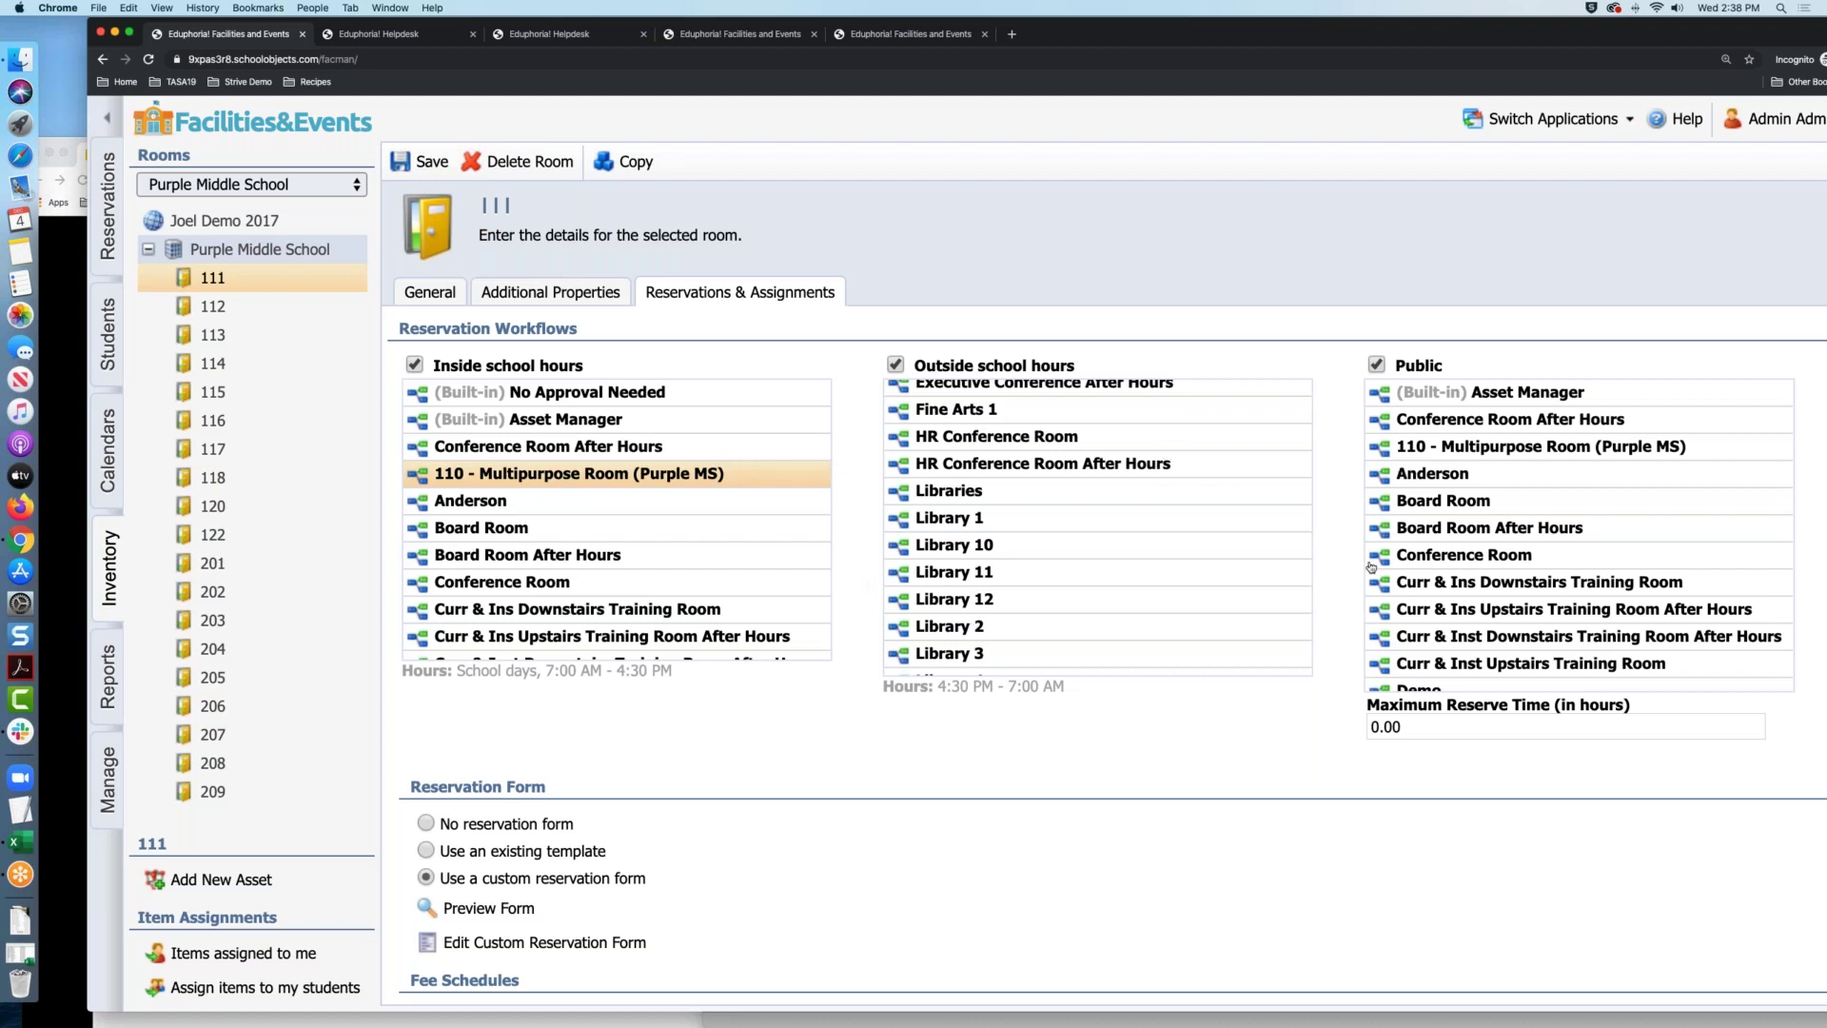
{"action": "scroll", "coordinate": [1341, 579], "scroll_direction": "down", "scroll_amount": 3}
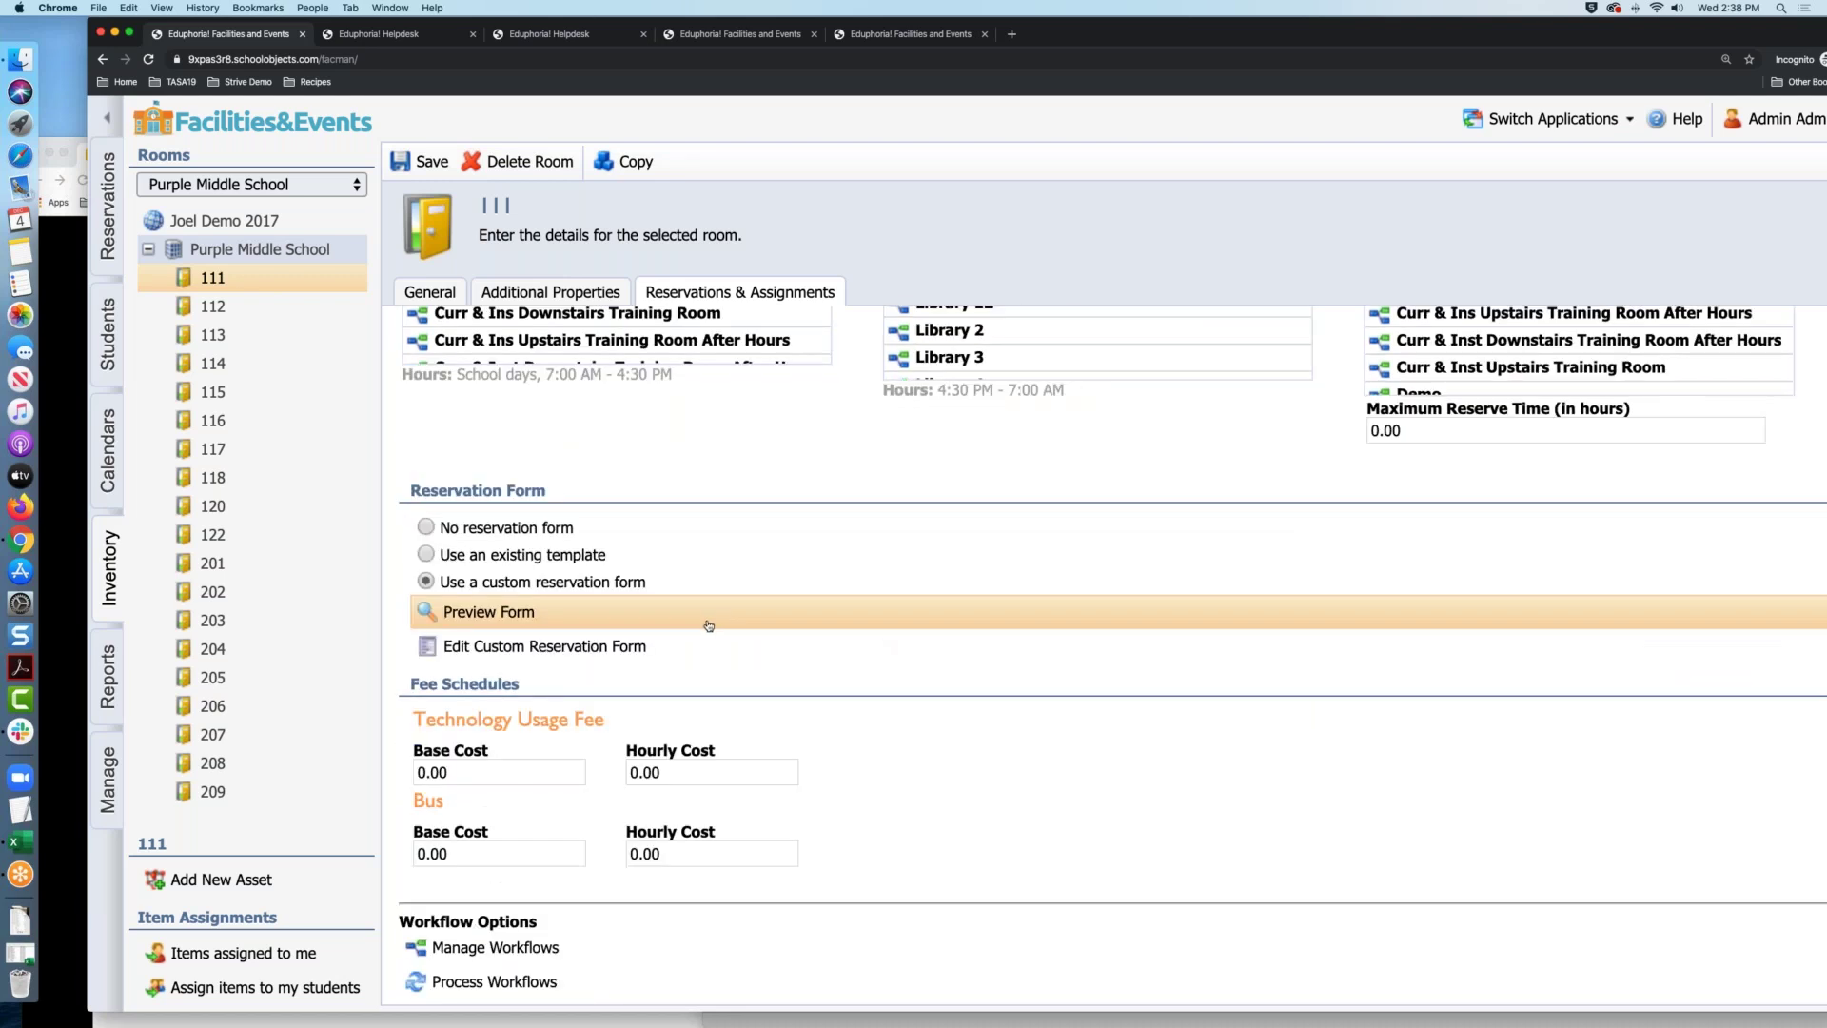
{"action": "left_click", "coordinate": [483, 956]}
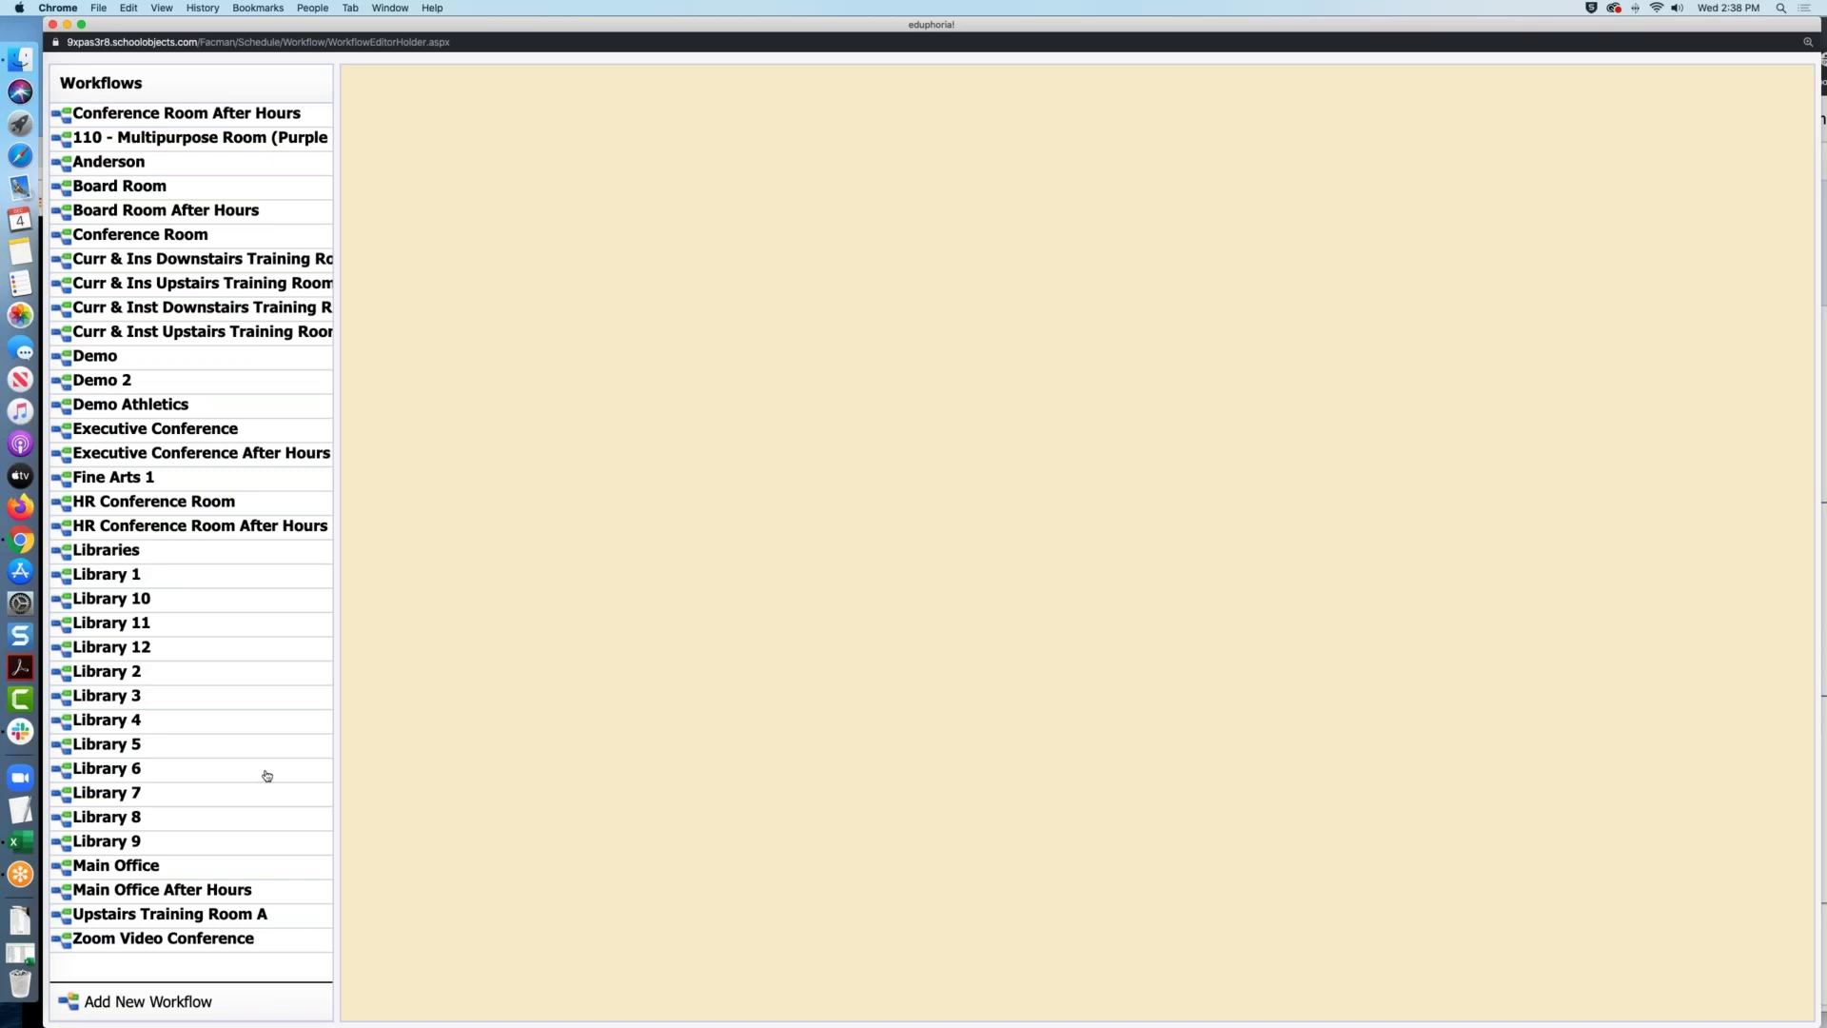
Add a new workflow and title it 'Room 115 Purple MS'
{"action": "left_click", "coordinate": [179, 1009]}
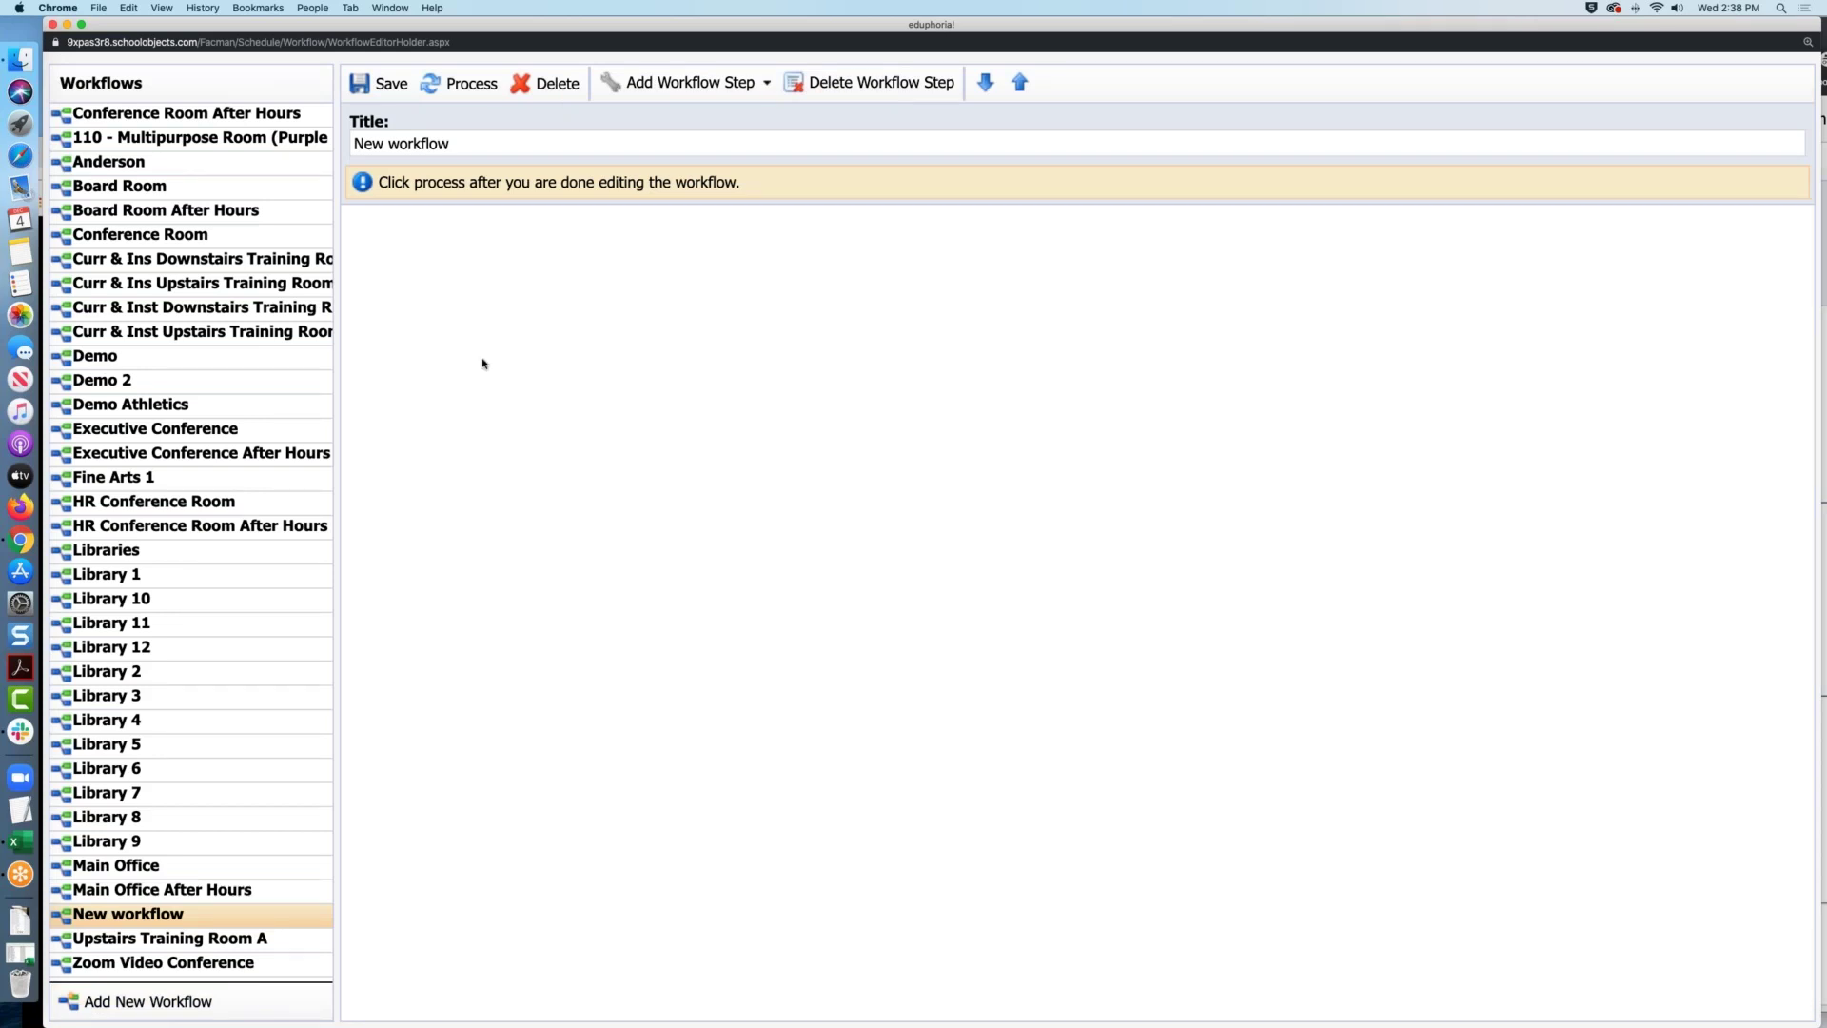
{"action": "left_click_drag", "start_coordinate": [455, 143], "coordinate": [340, 152]}
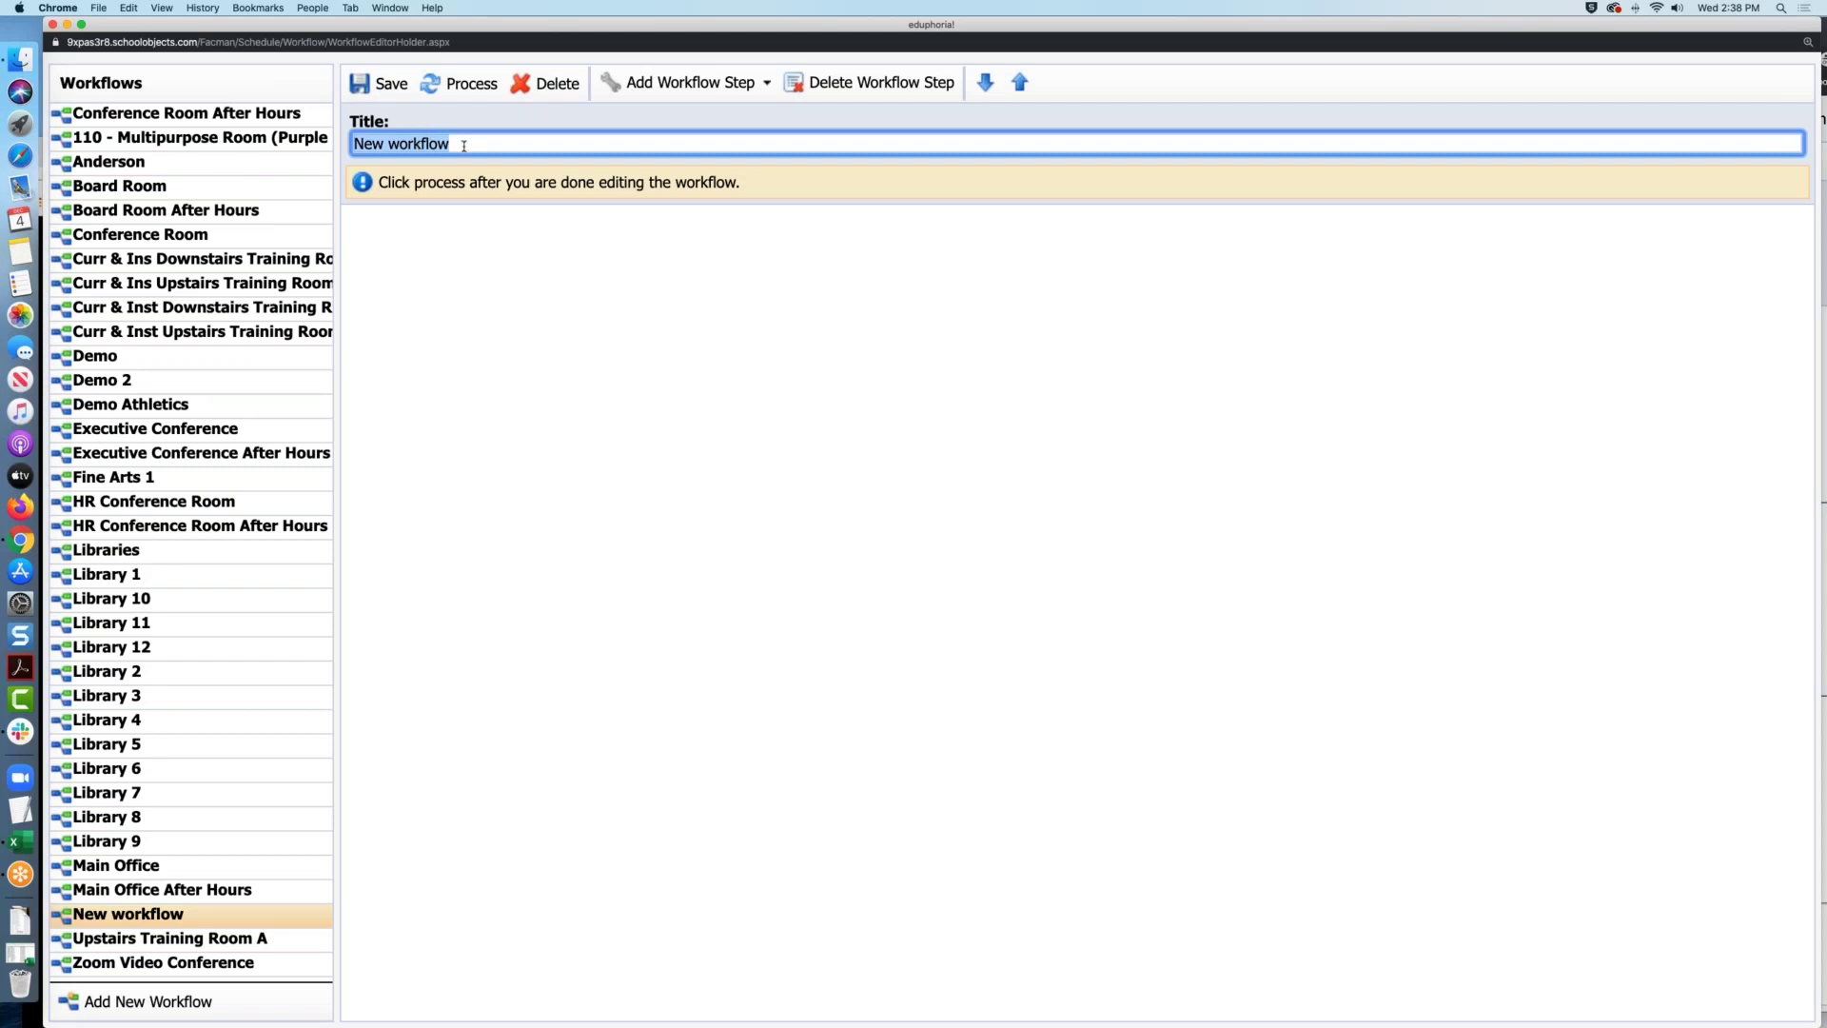
{"action": "type", "text": "Room 116"}
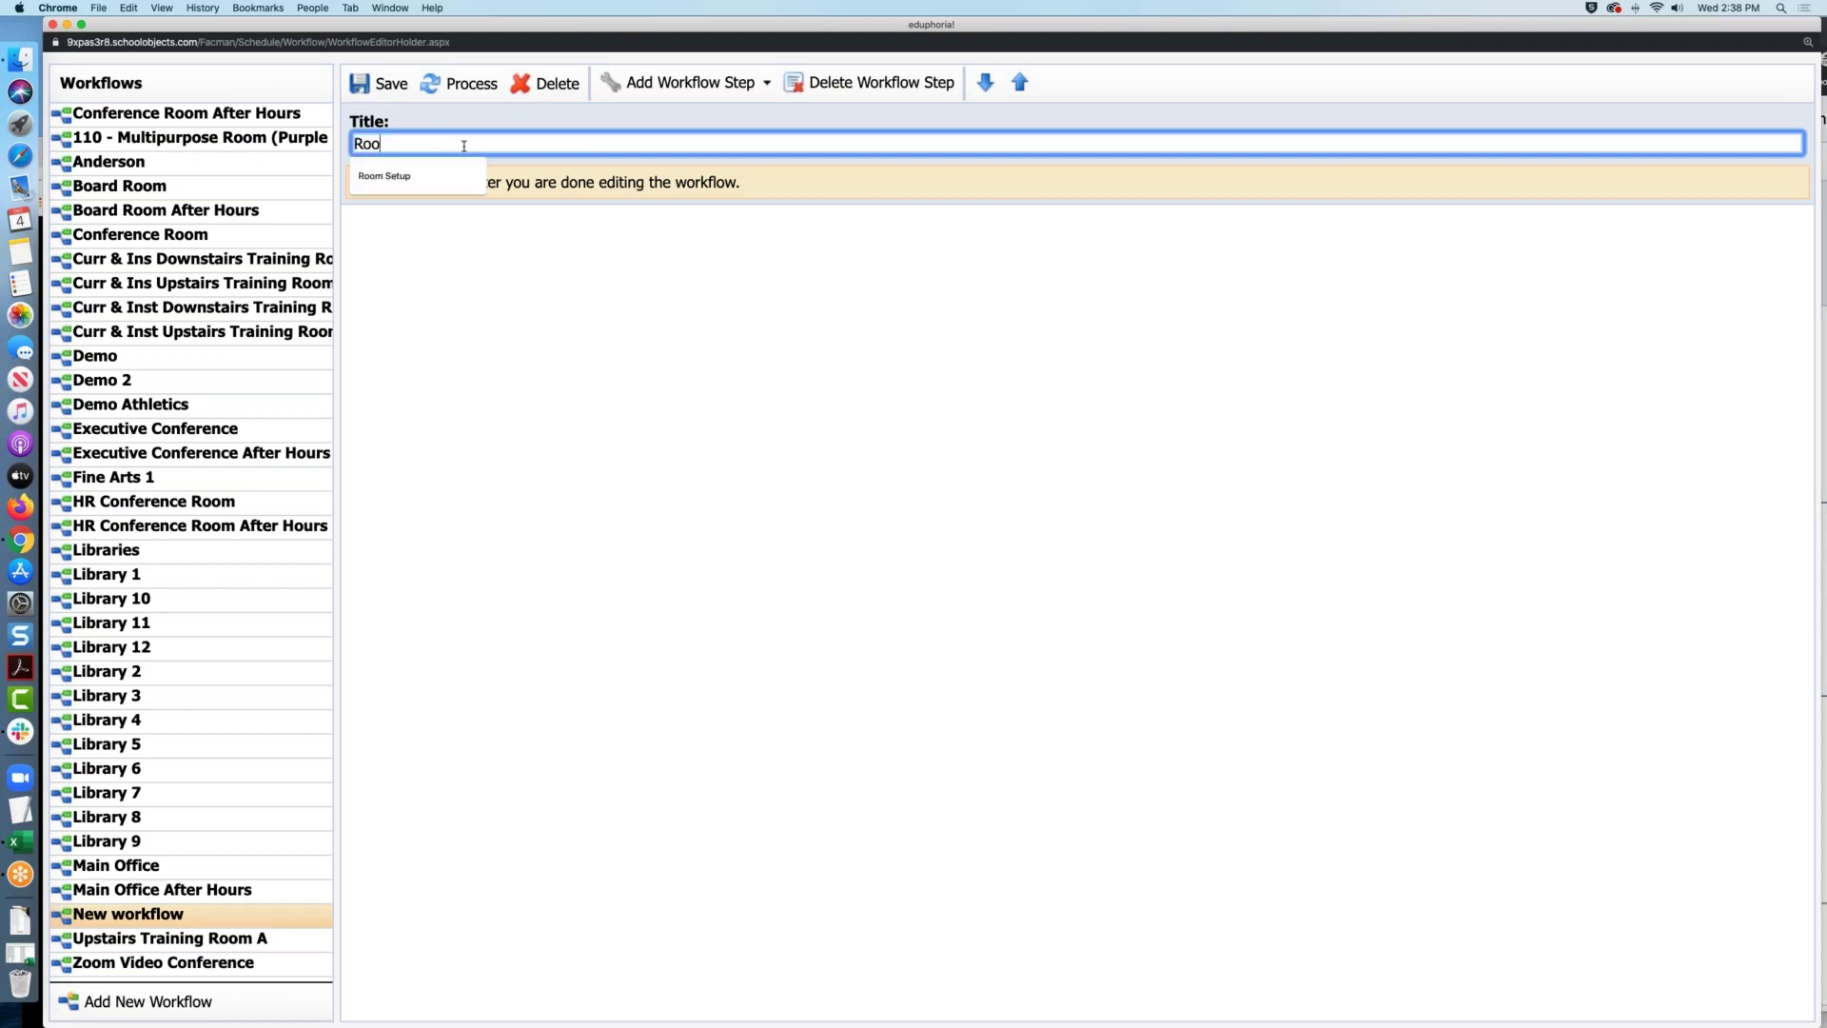
{"action": "key", "text": "BackSpace"}
{"action": "key", "text": "BackSpace"}
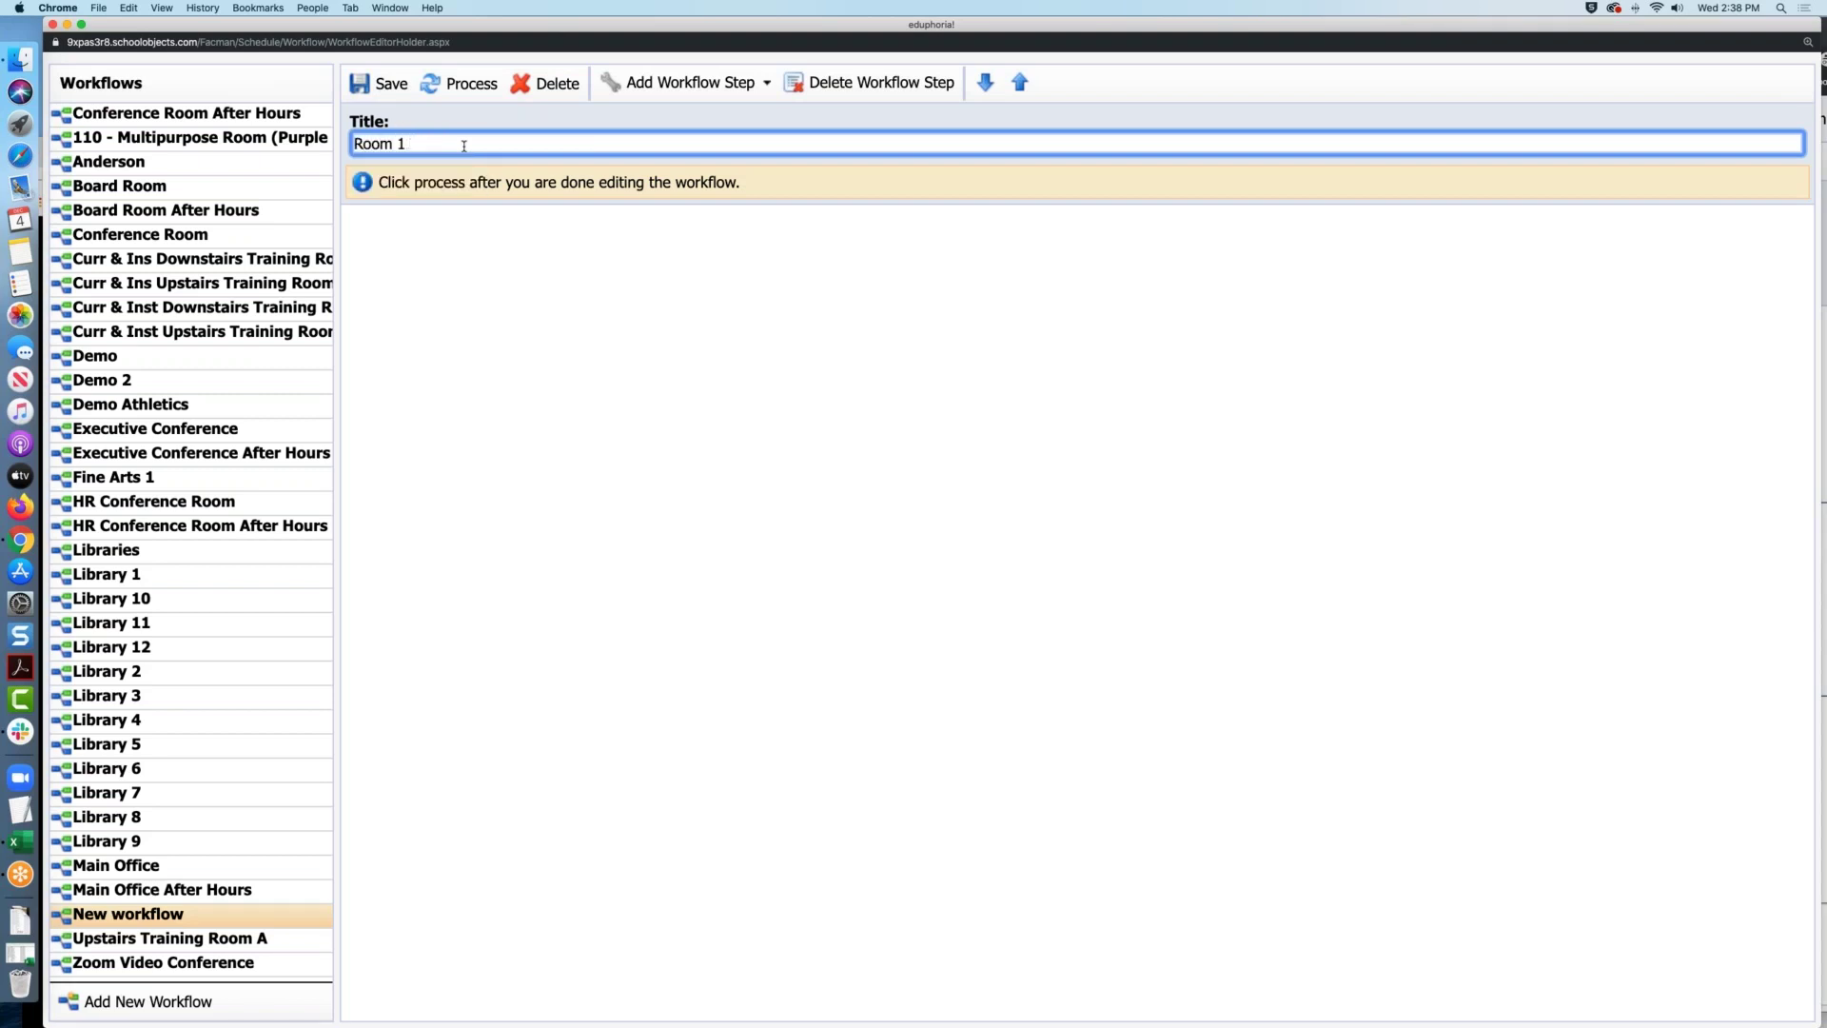
{"action": "type", "text": "15 Purple MS"}
Save the Room 115 Purple MS workflow and list the Approval and Notification step types
{"action": "left_click", "coordinate": [393, 88]}
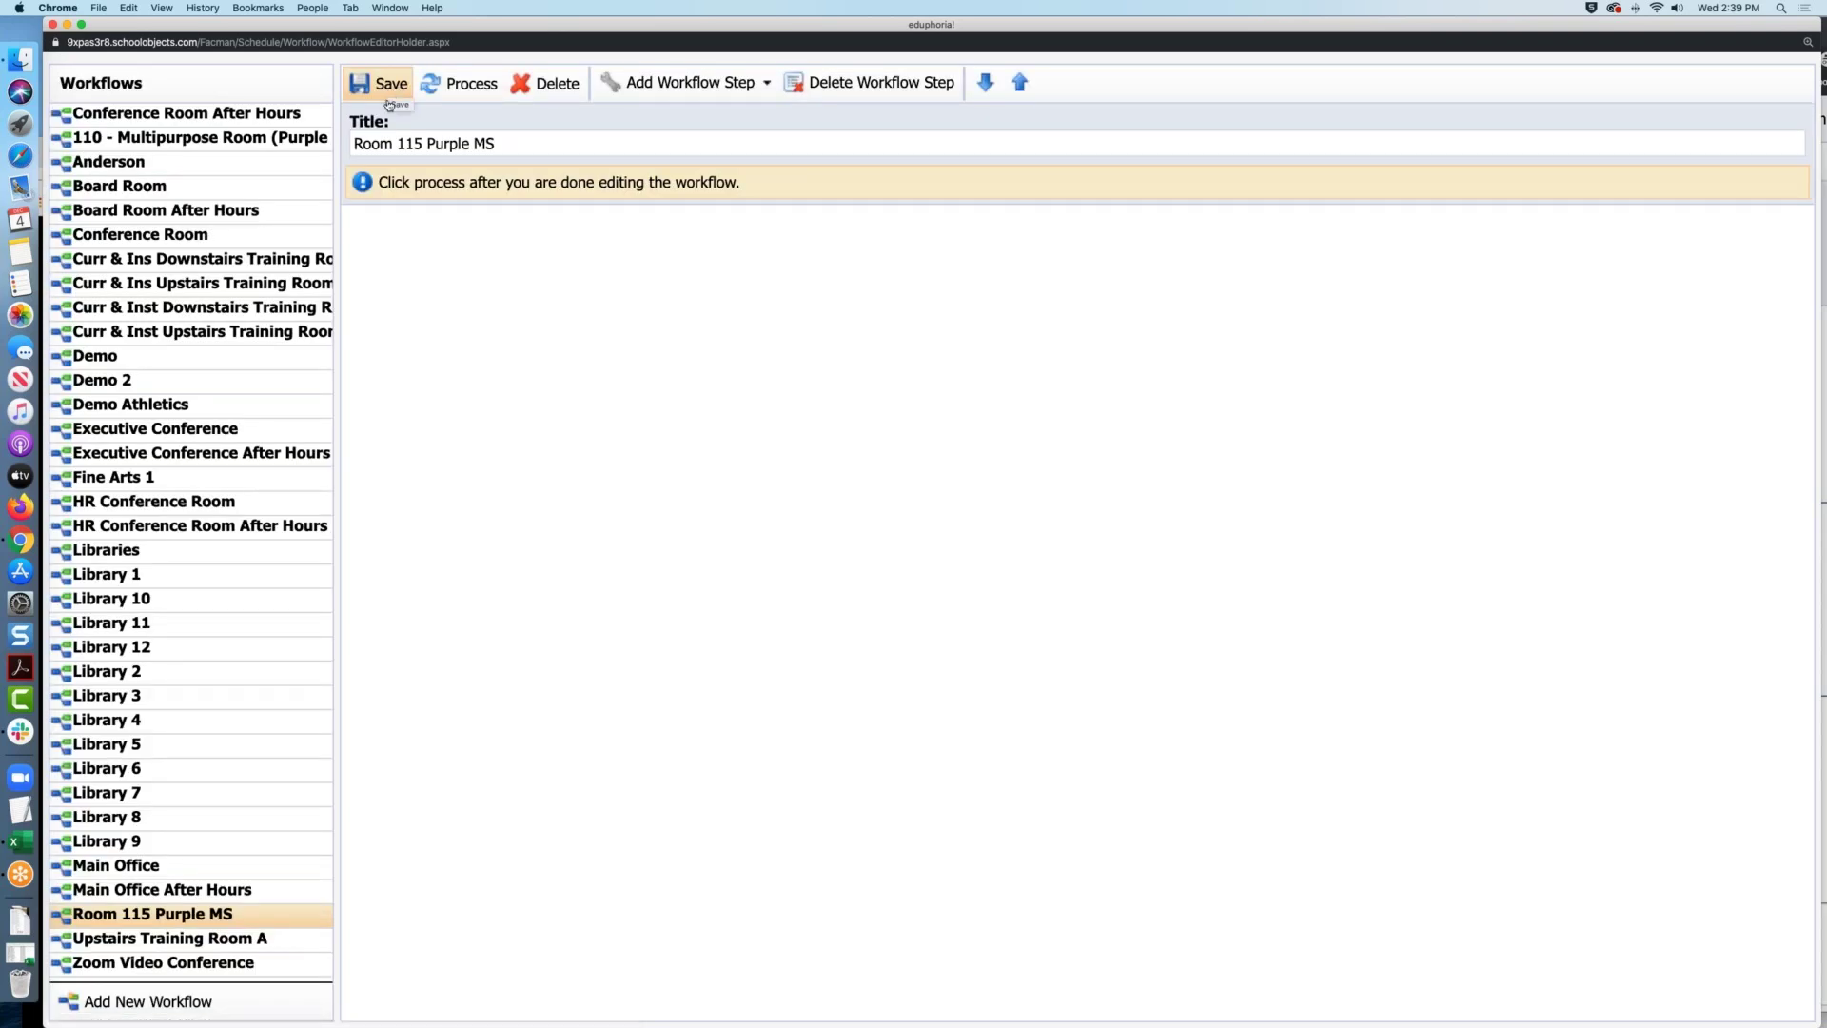
{"action": "left_click", "coordinate": [739, 92]}
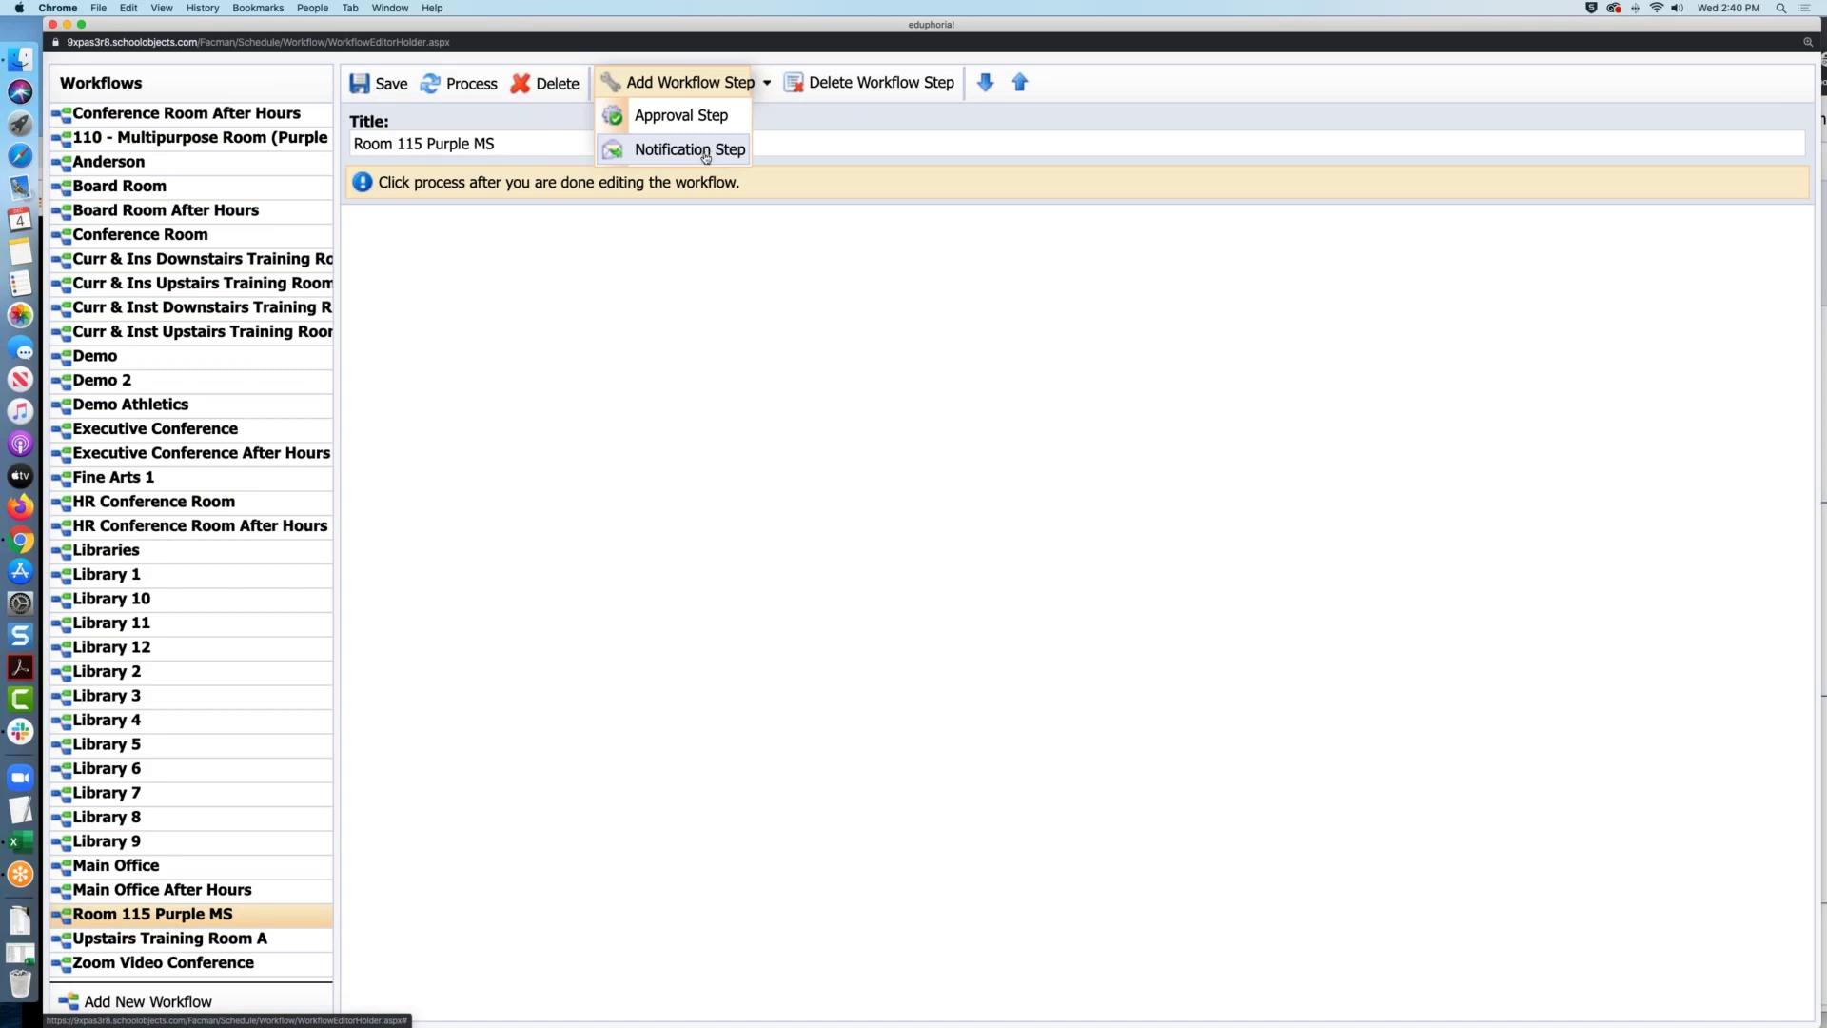
Expand Libraries and load the Library 1 workflow with its four steps
{"action": "left_click", "coordinate": [206, 556]}
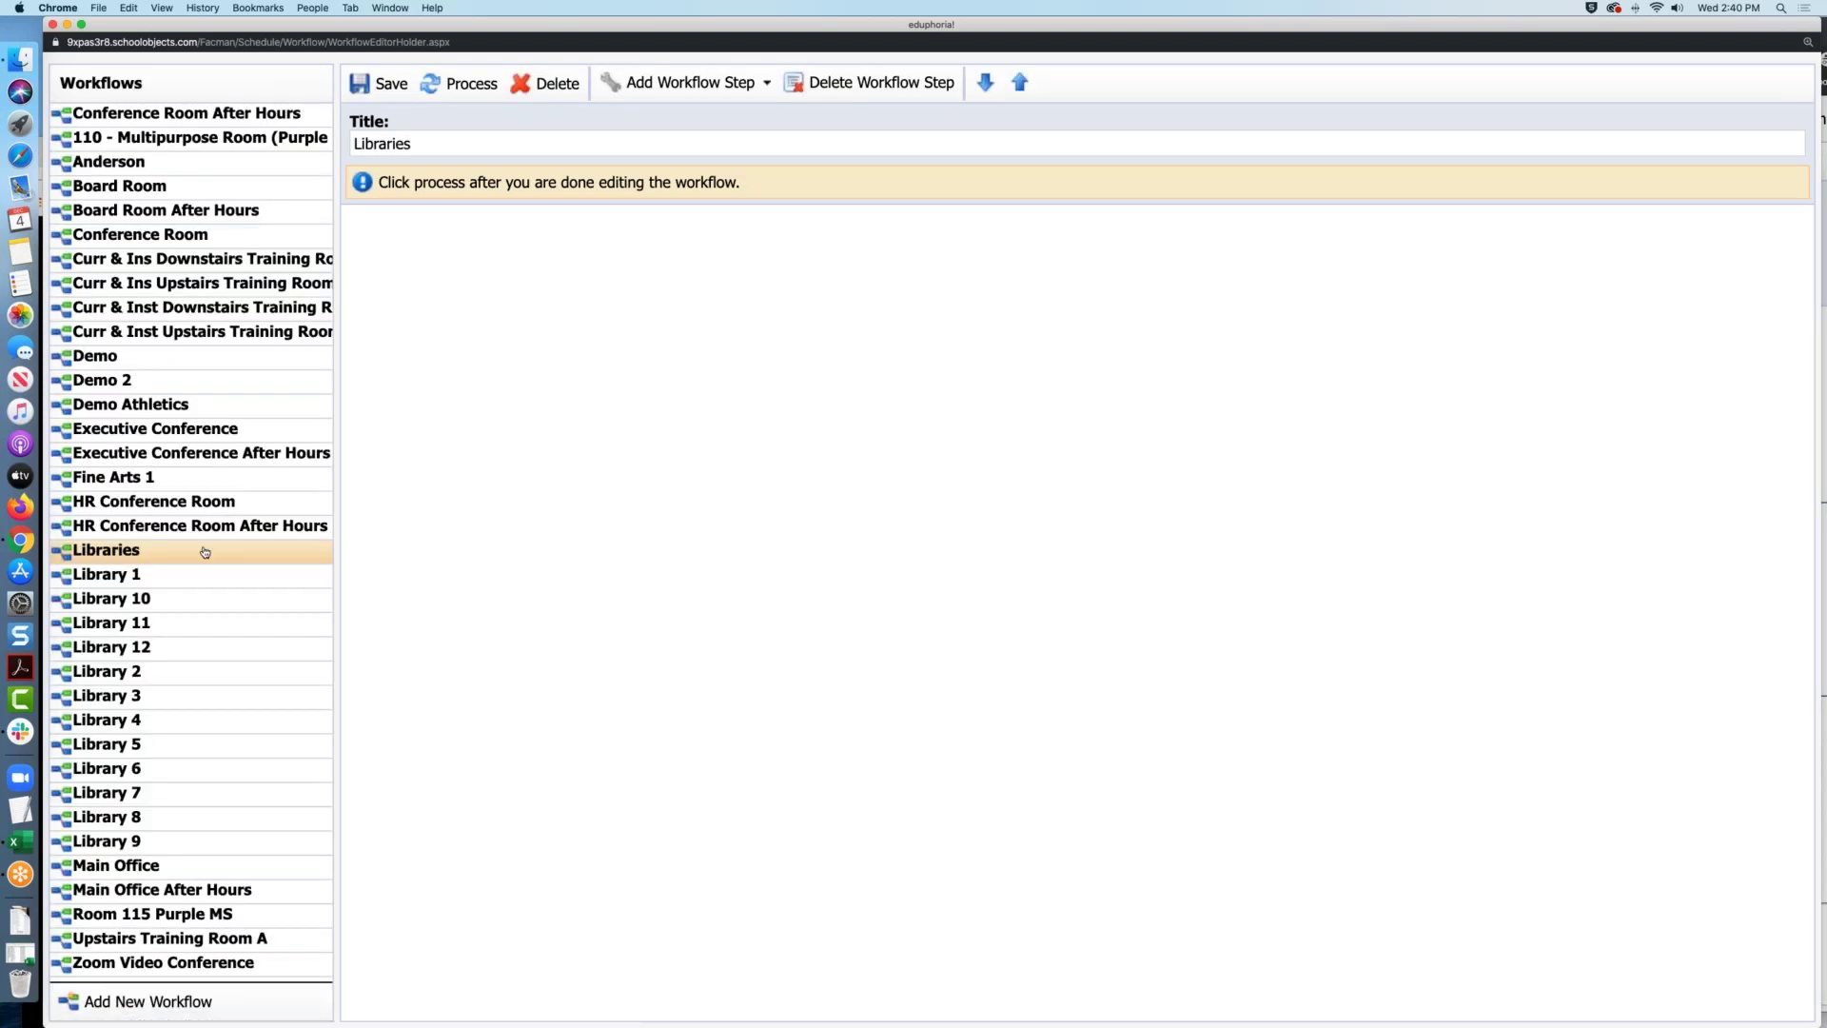
{"action": "left_click", "coordinate": [195, 574]}
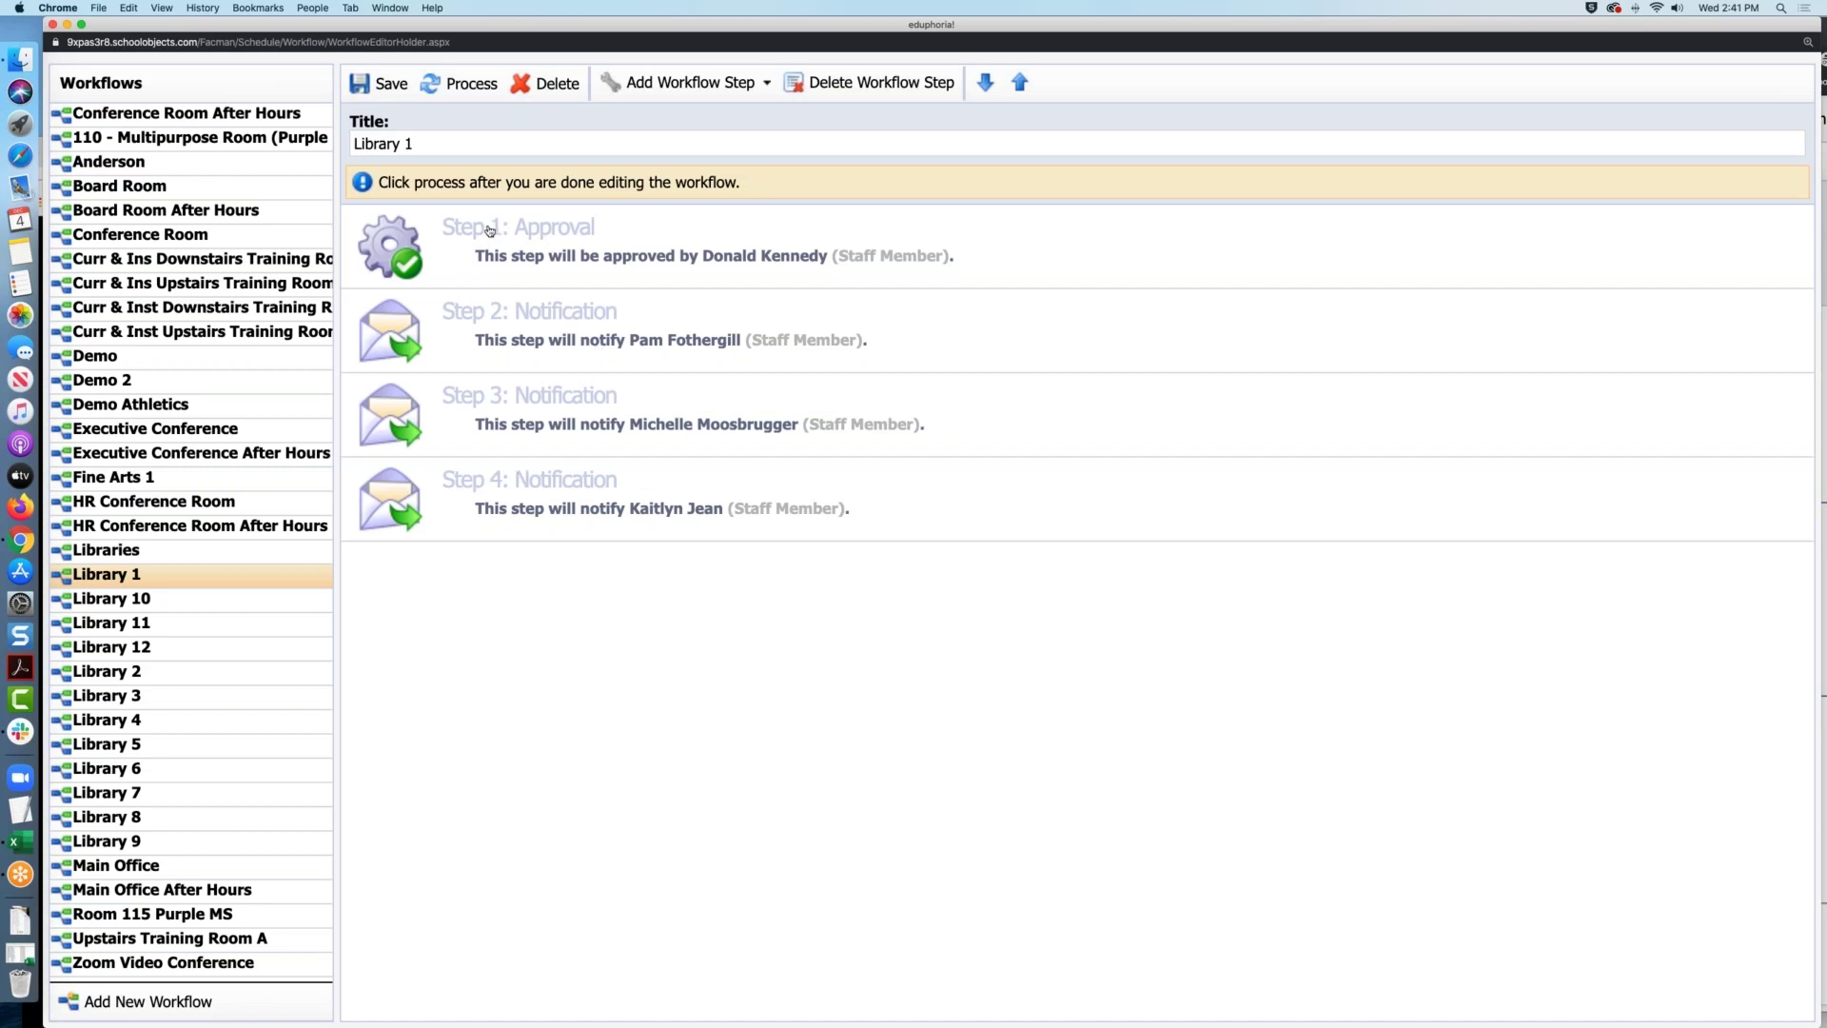
Switch Library 1's Step 1 approval from a staff member to Group approval
{"action": "left_click", "coordinate": [570, 240]}
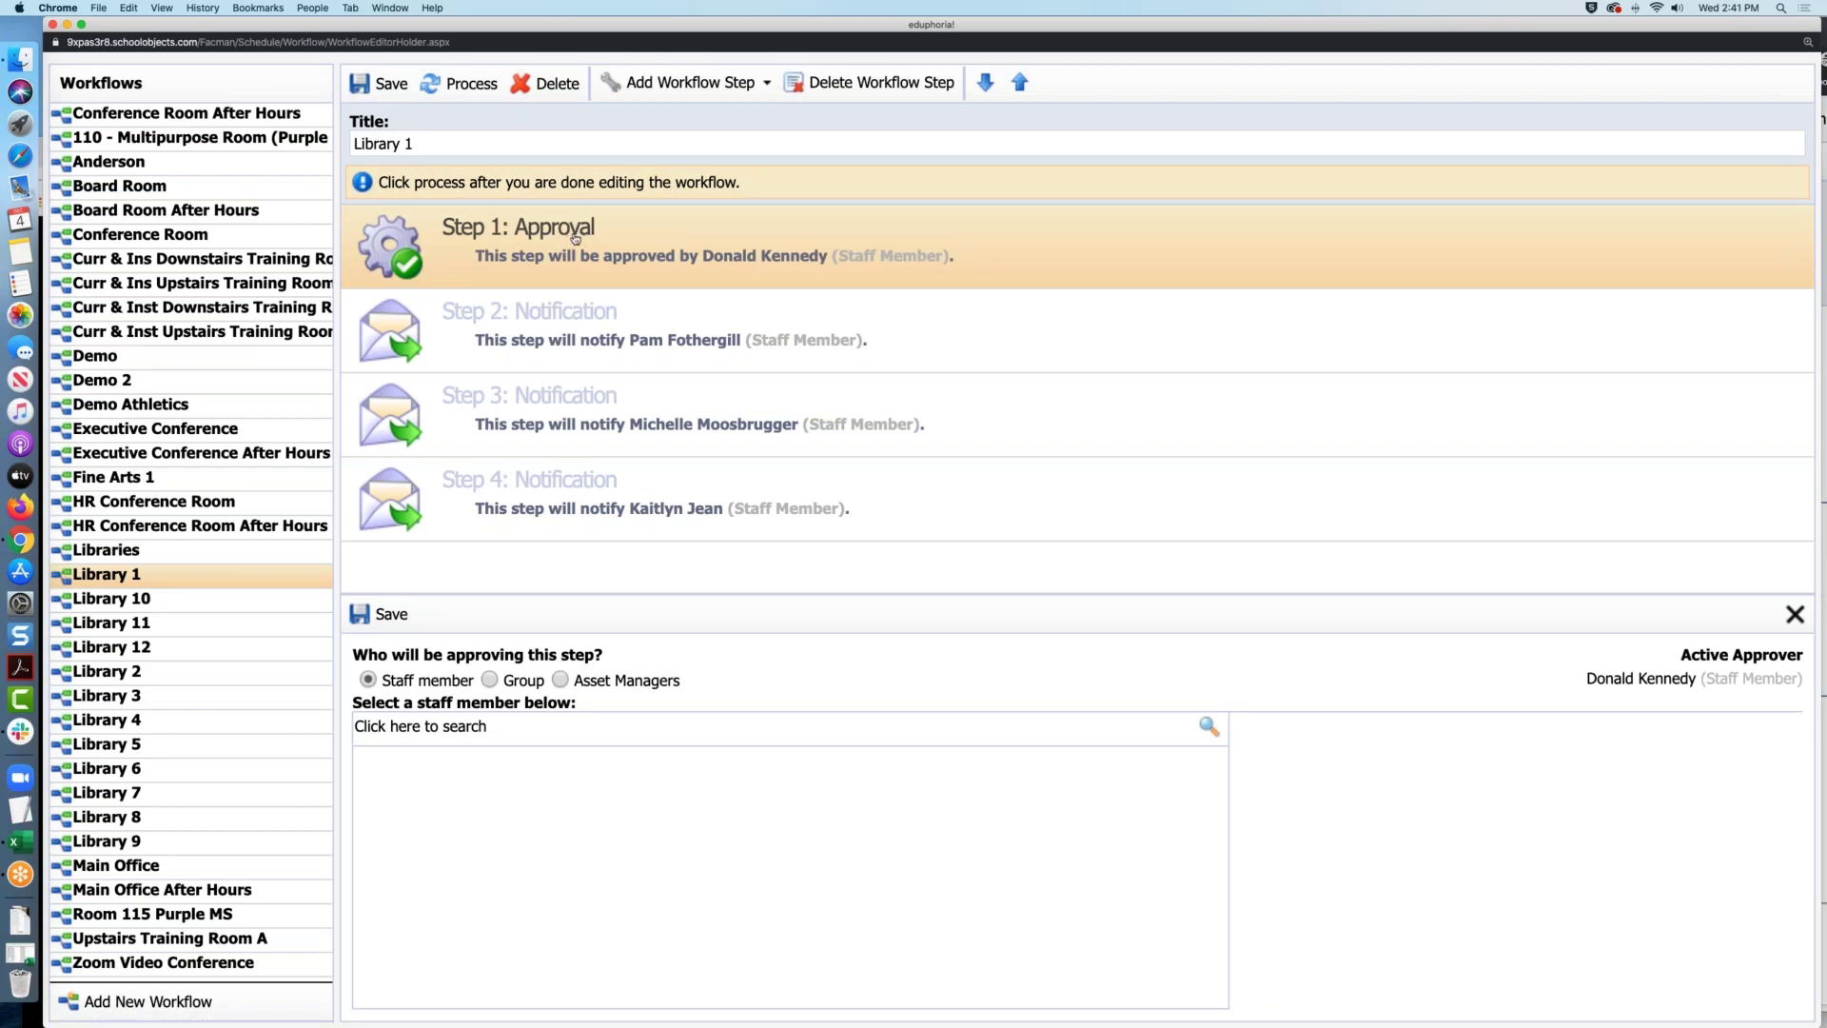
{"action": "left_click", "coordinate": [493, 728]}
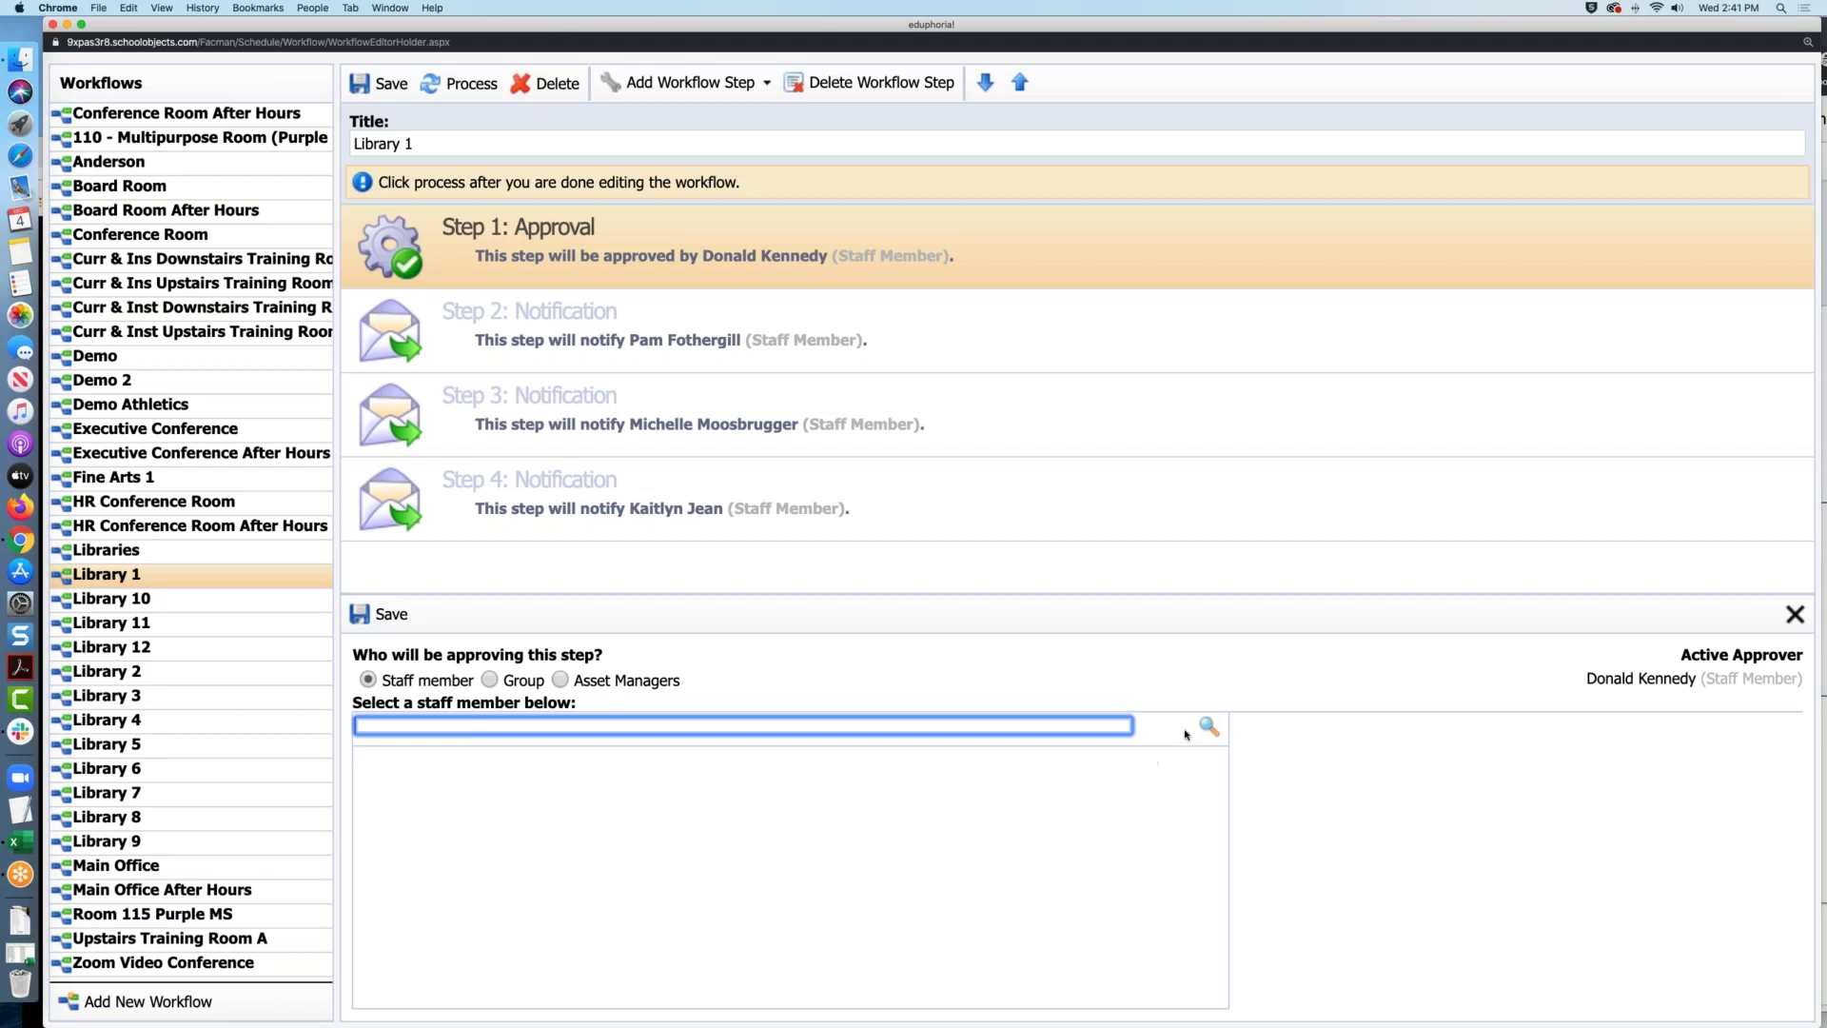
{"action": "left_click", "coordinate": [522, 679]}
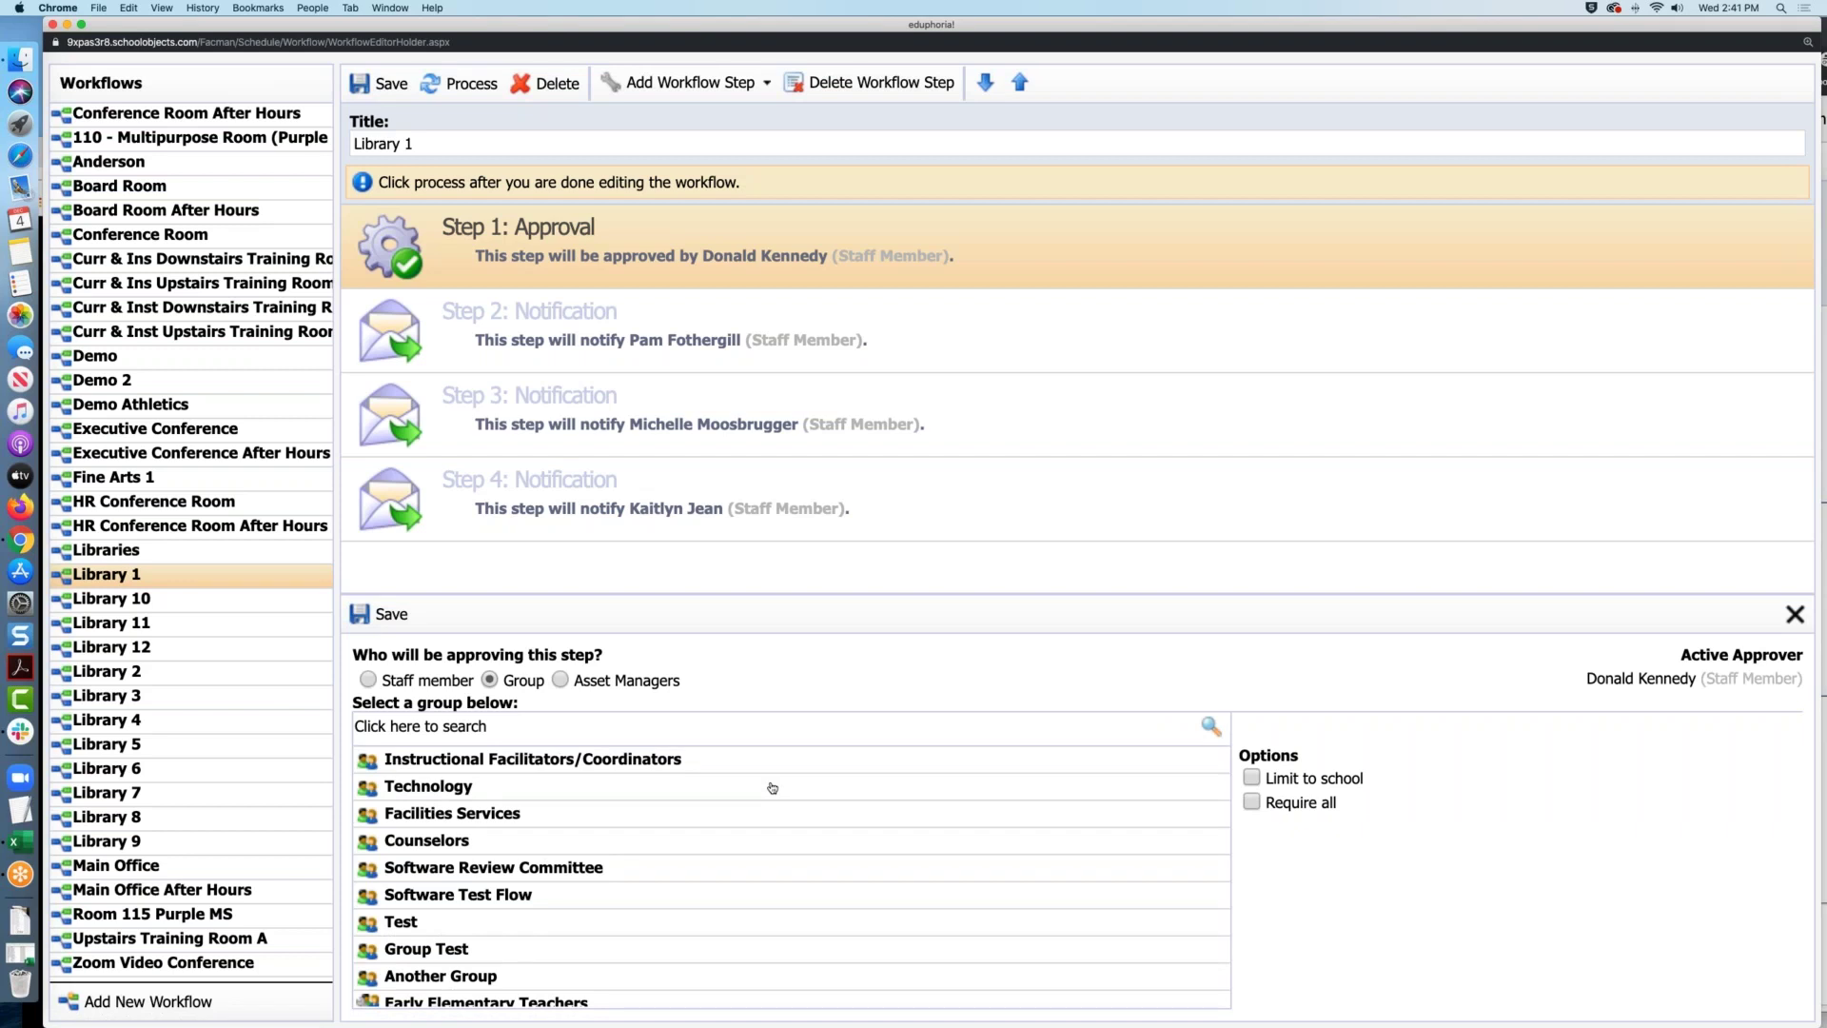
Pick Counselors, then settle on Principals as Step 1's approving group
{"action": "left_click", "coordinate": [594, 841]}
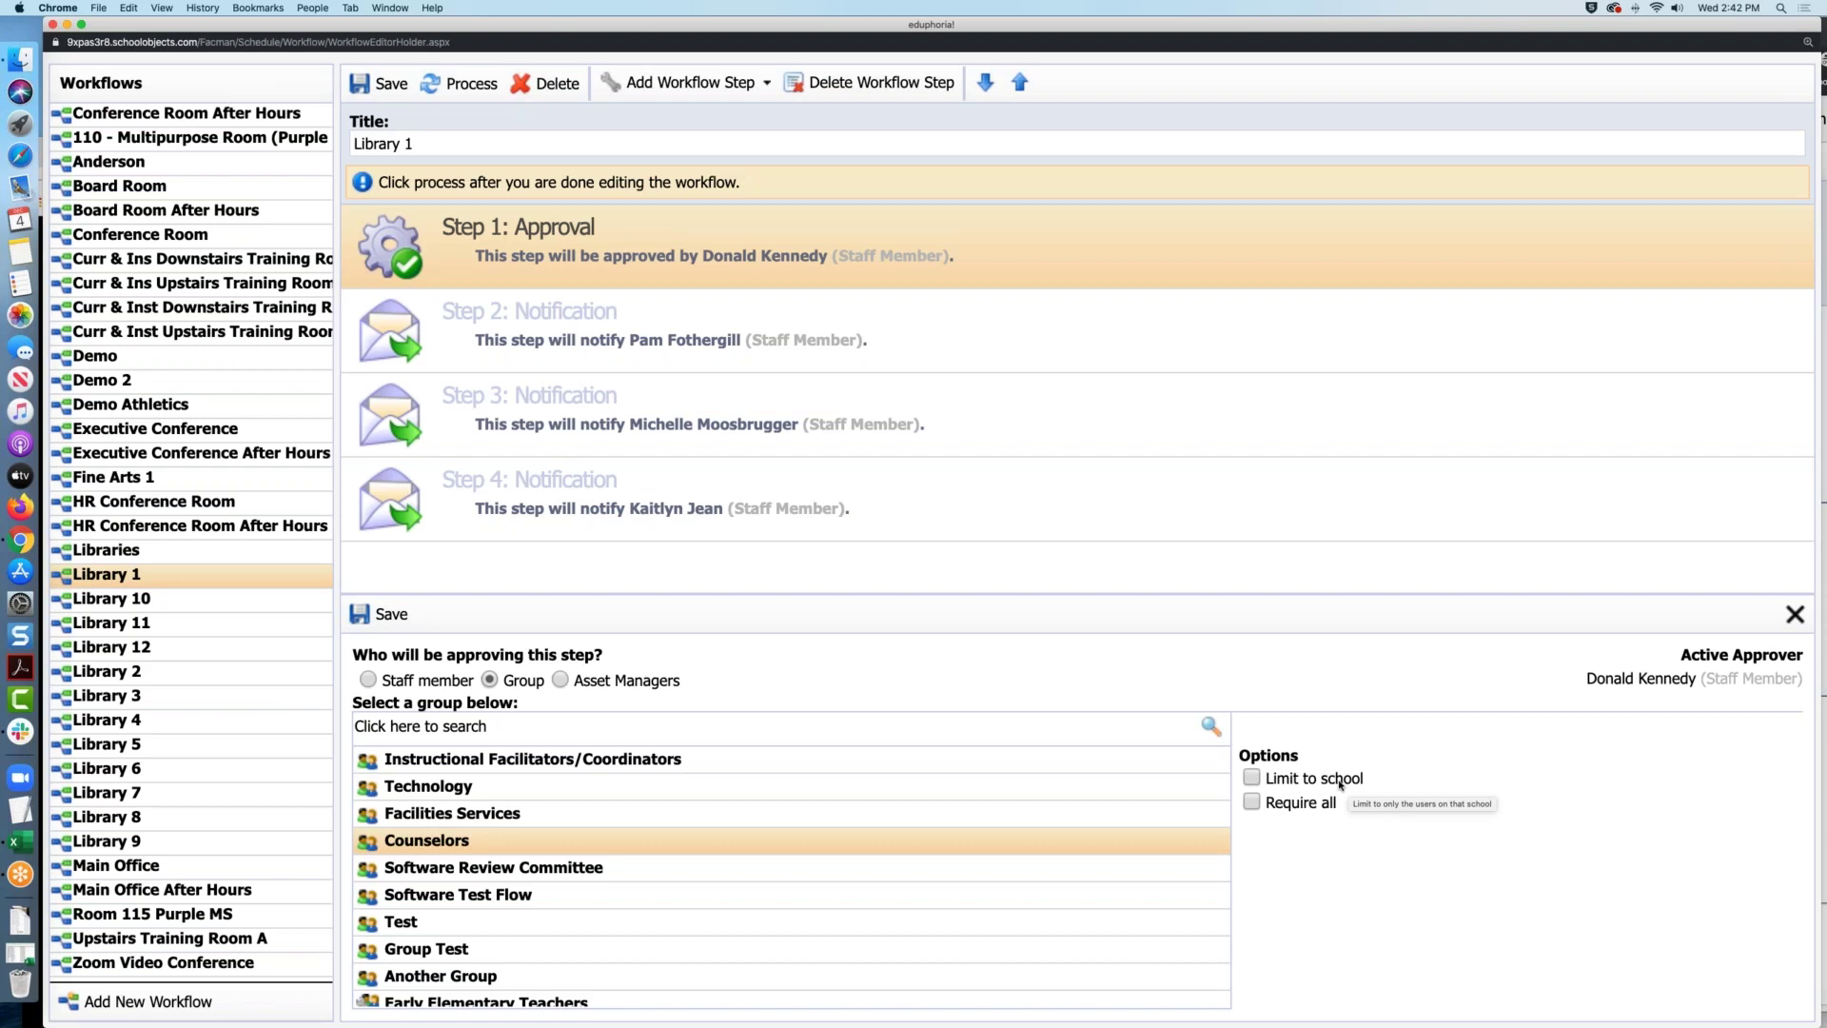
{"action": "scroll", "coordinate": [863, 884], "scroll_direction": "down", "scroll_amount": 5}
{"action": "scroll", "coordinate": [862, 884], "scroll_direction": "down", "scroll_amount": 10}
{"action": "scroll", "coordinate": [863, 884], "scroll_direction": "down", "scroll_amount": 3}
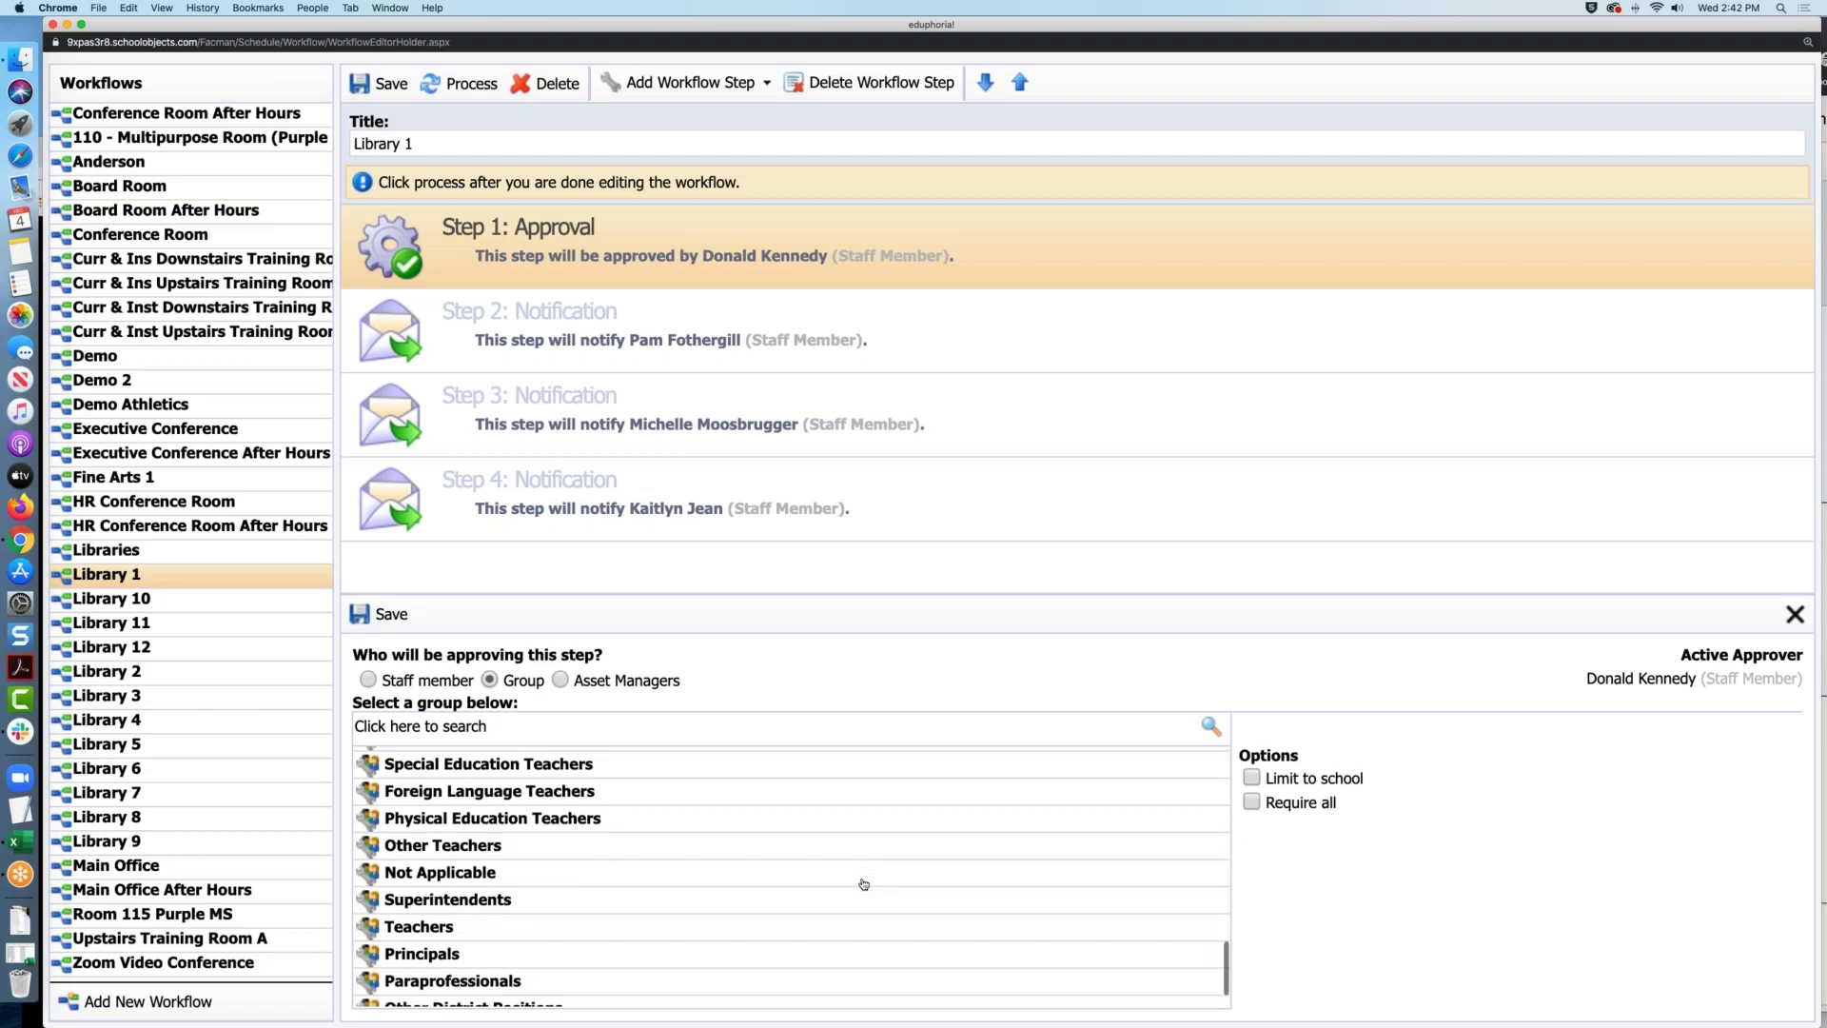
{"action": "left_click", "coordinate": [680, 910]}
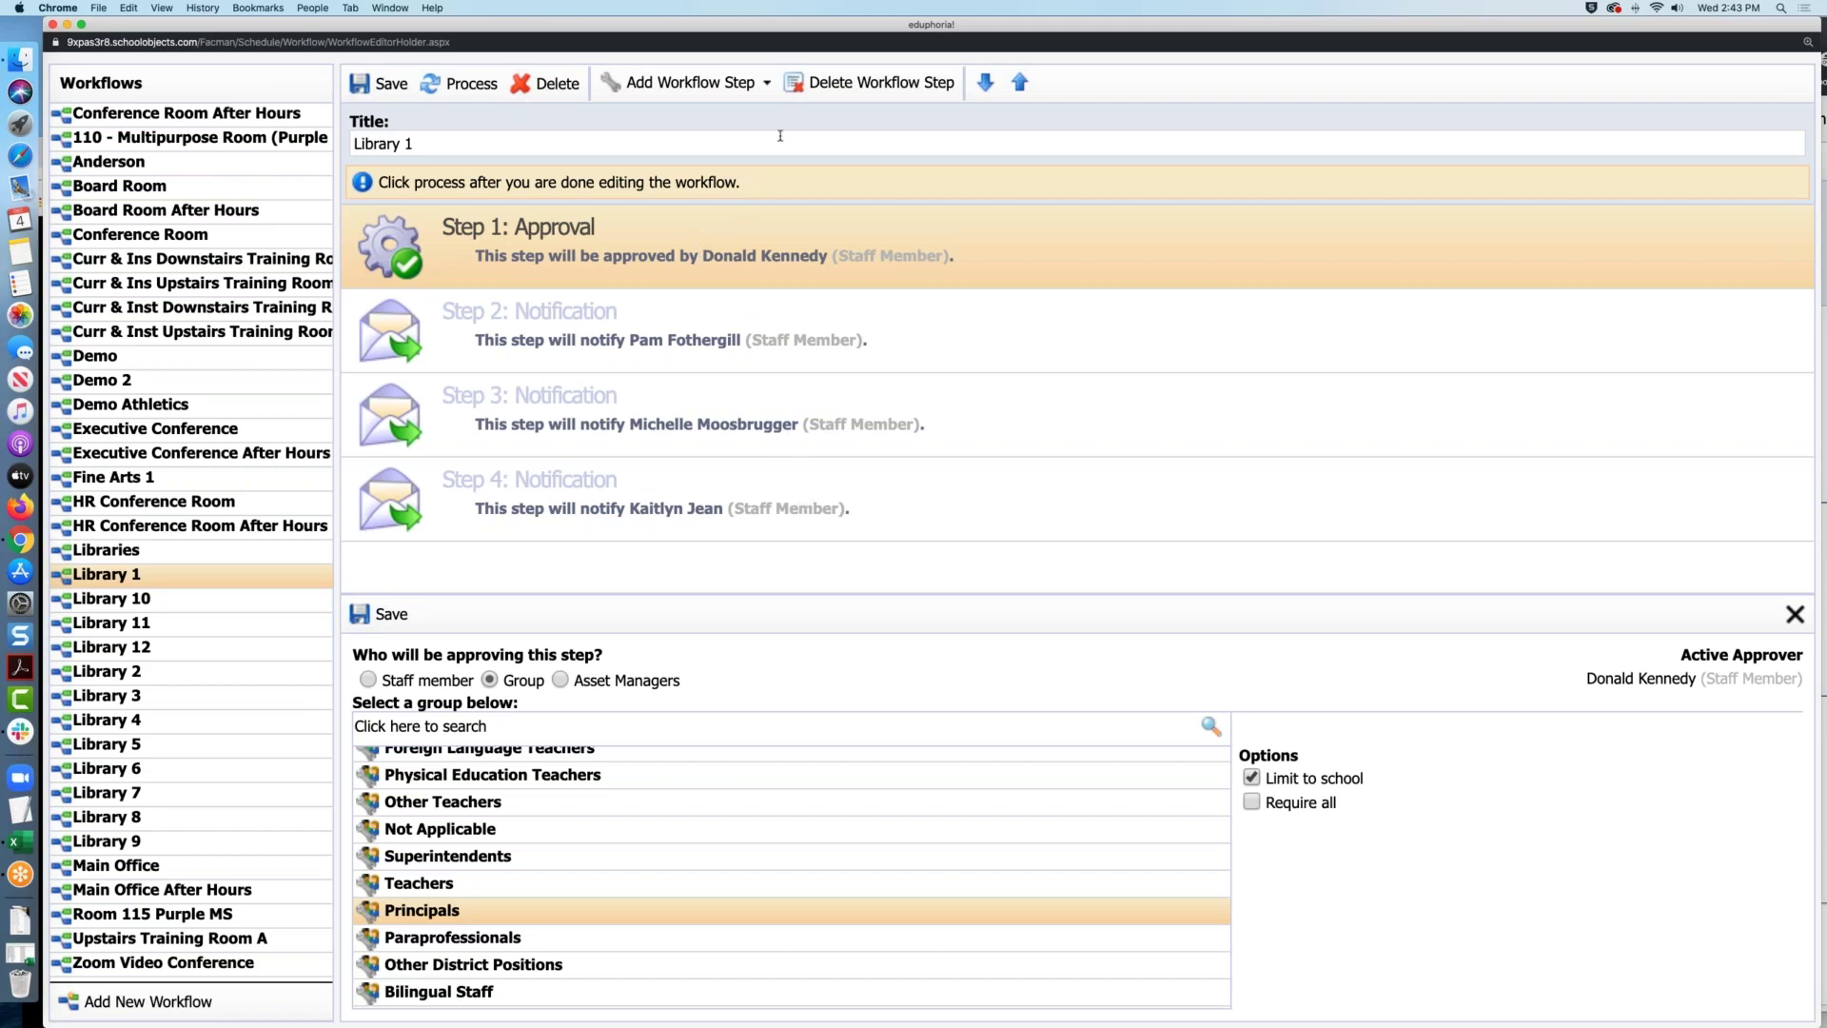
{"action": "left_click", "coordinate": [717, 91]}
{"action": "left_click", "coordinate": [52, 24]}
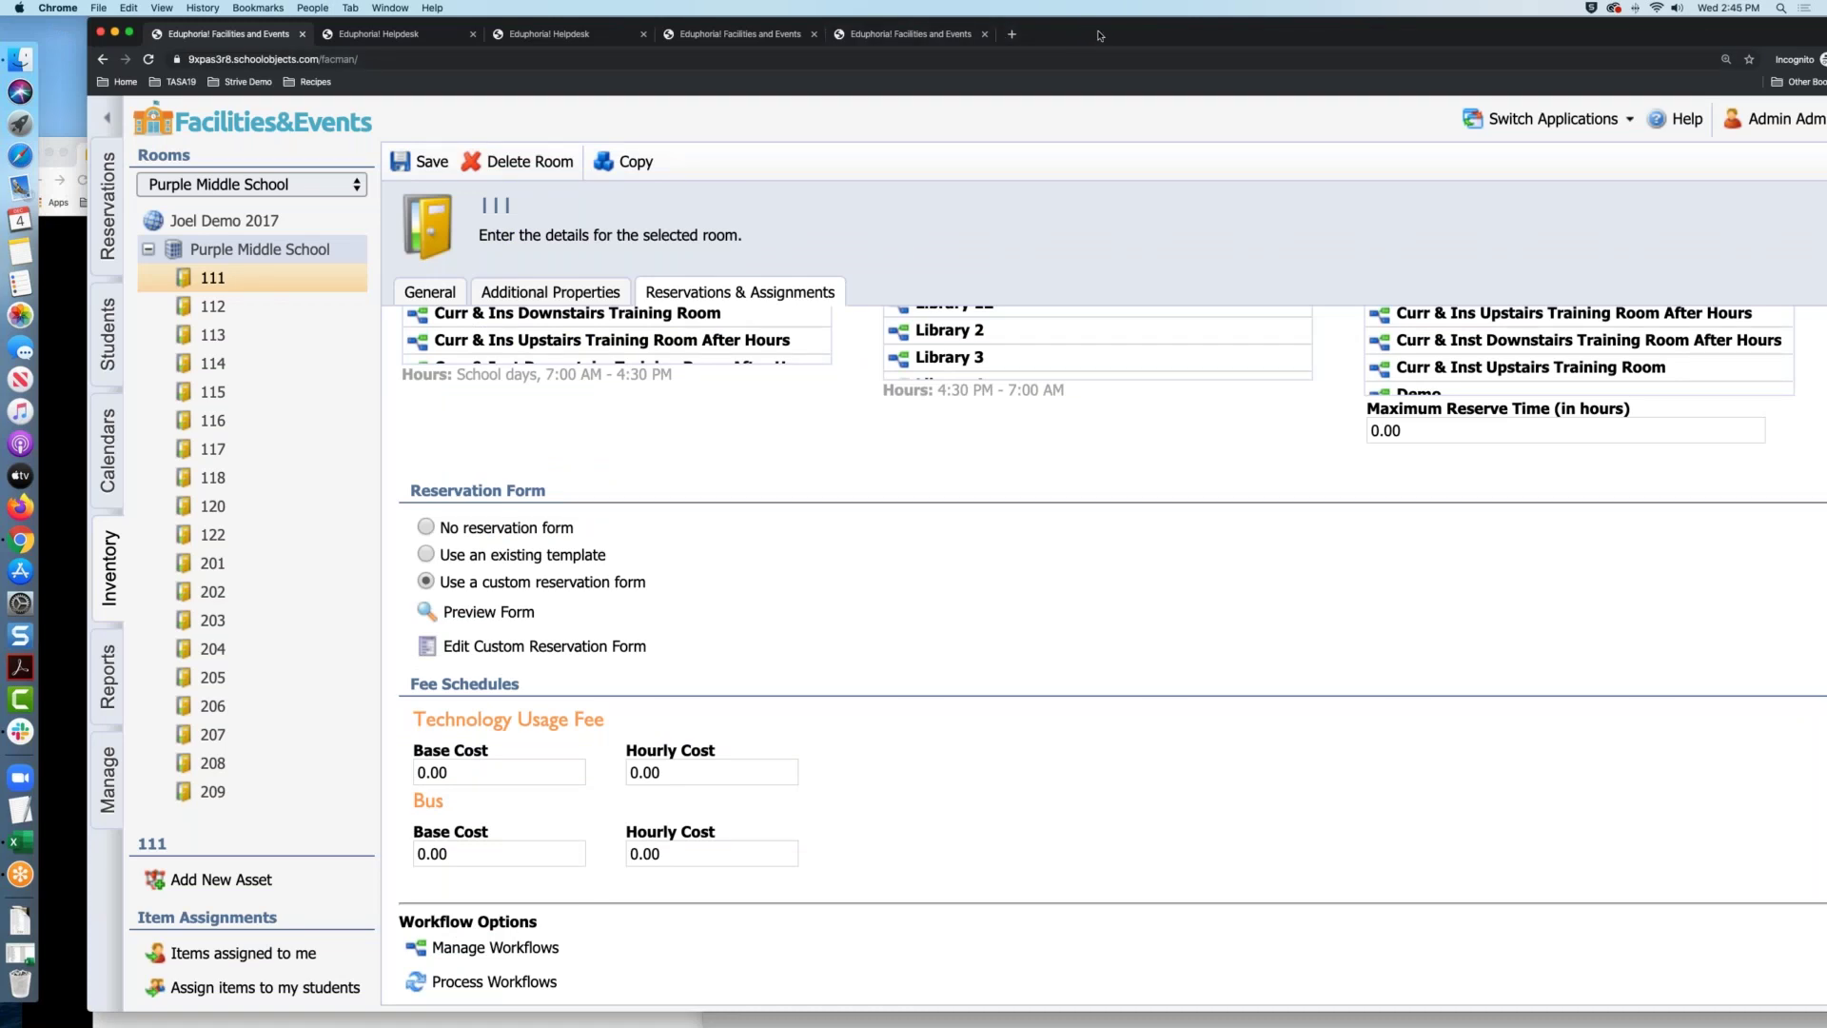
Bring the Google Slides presentation forward and advance to slide 10, Formspace
{"action": "left_click_drag", "start_coordinate": [1098, 27], "coordinate": [1014, 27]}
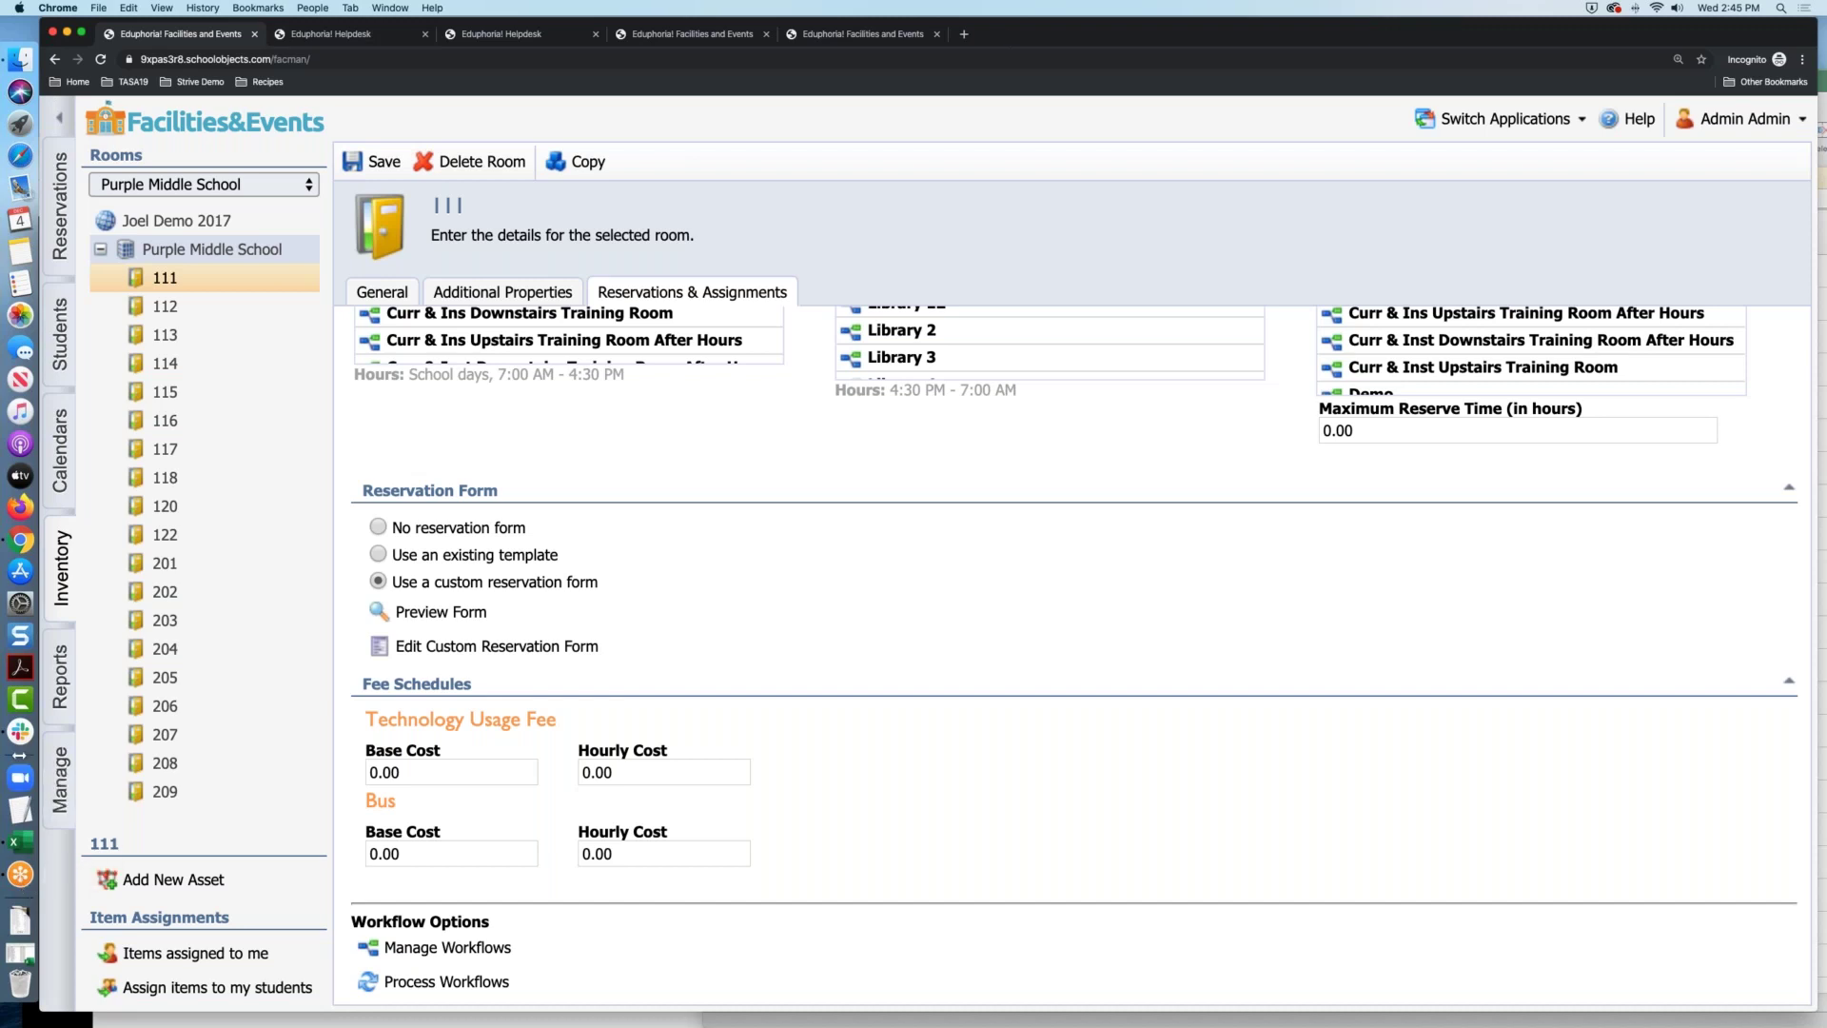
{"action": "left_click_drag", "start_coordinate": [1045, 35], "coordinate": [1050, 34]}
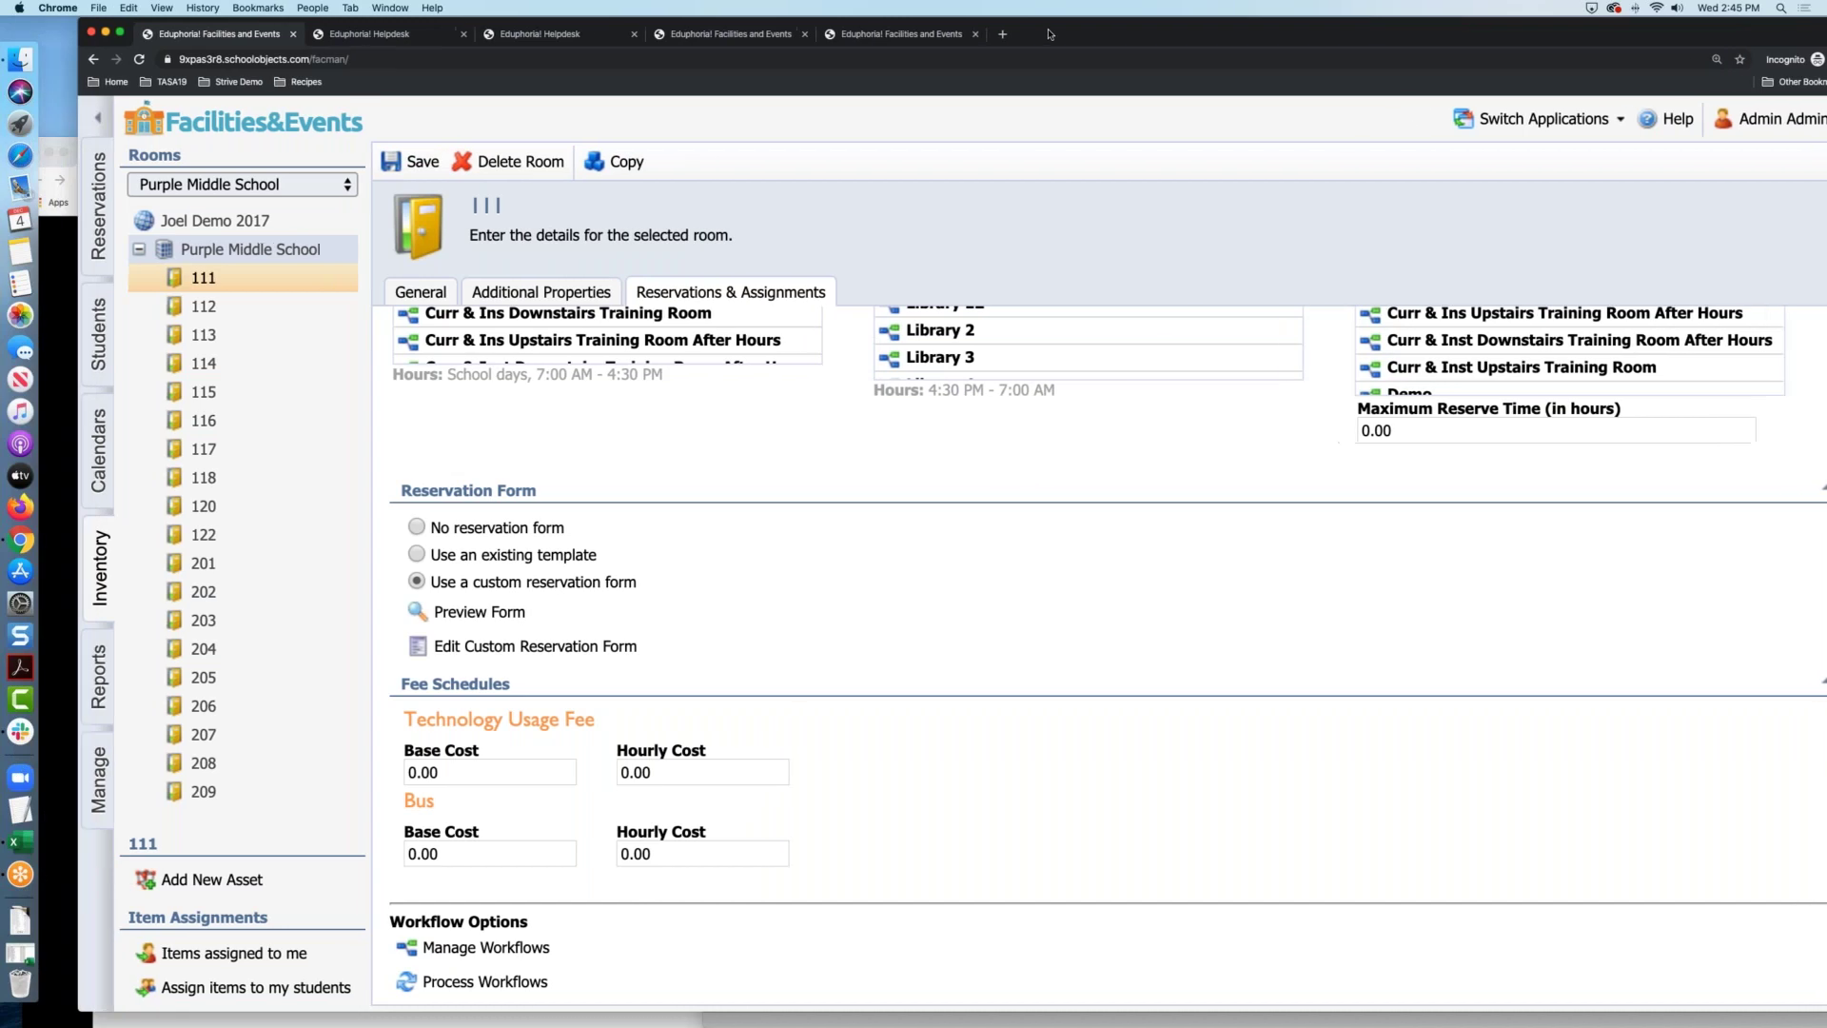
{"action": "left_click", "coordinate": [63, 264]}
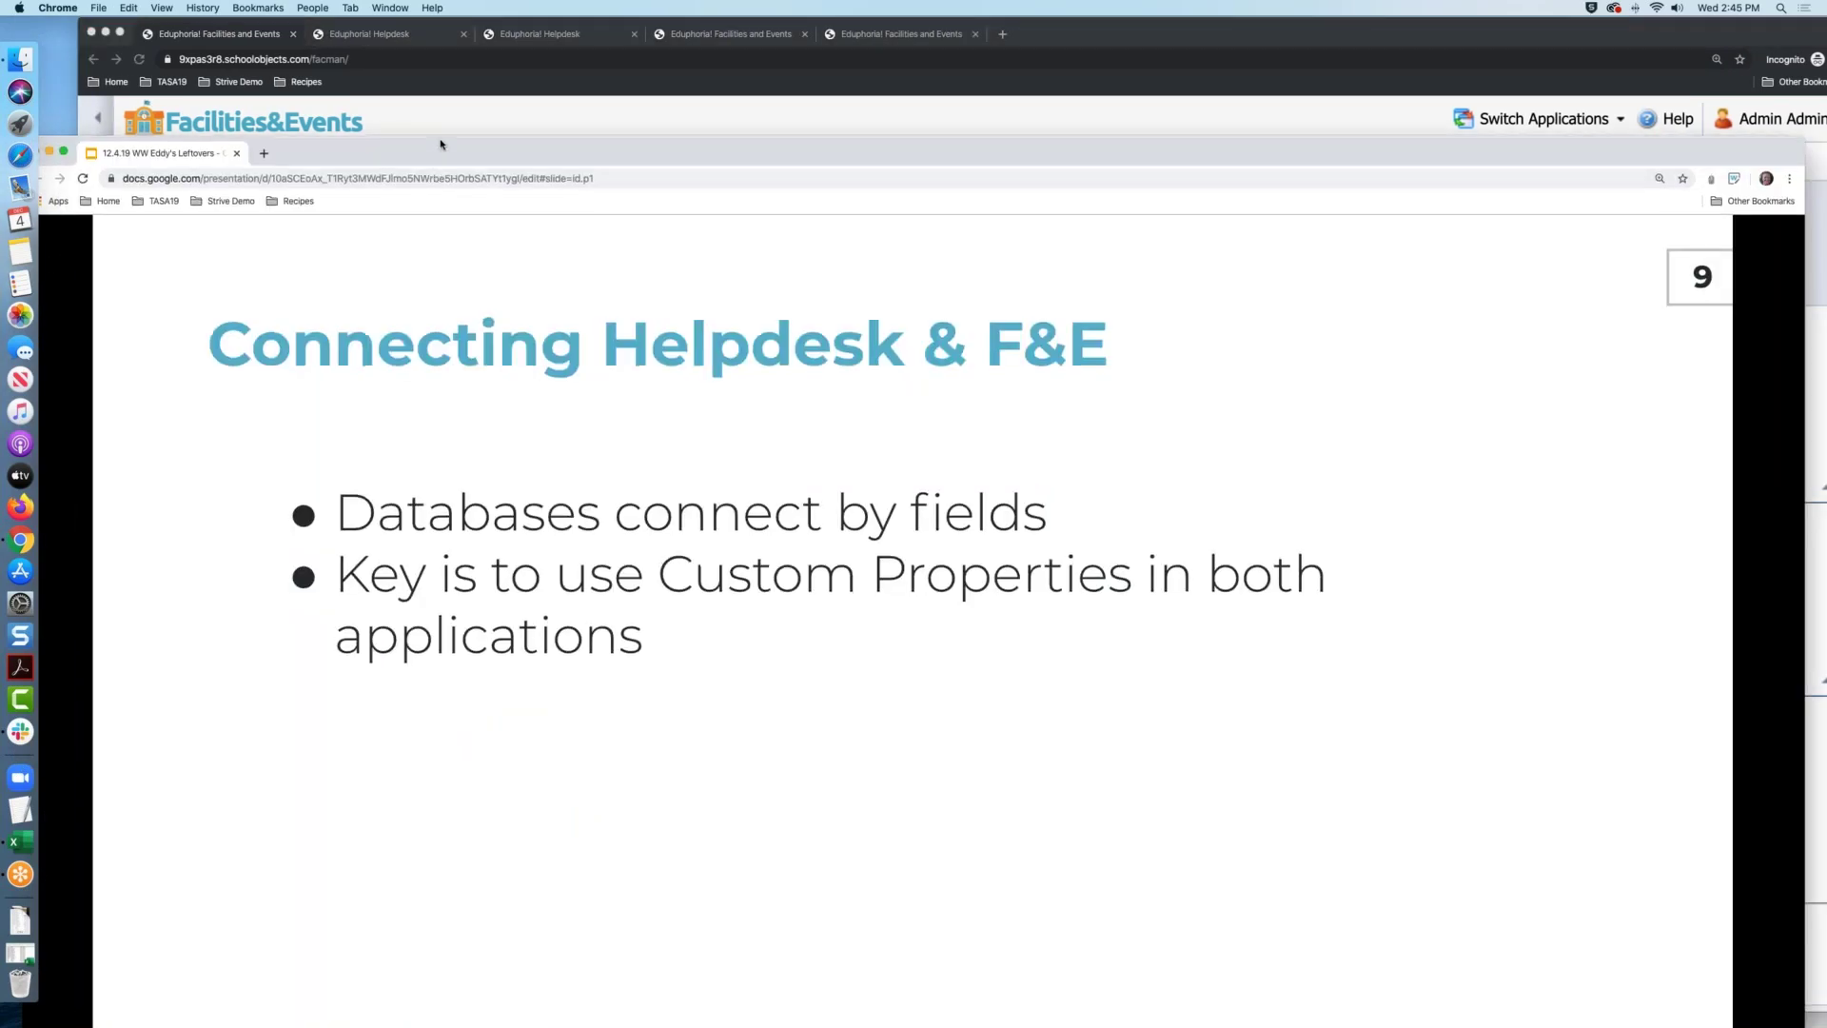
{"action": "left_click_drag", "start_coordinate": [448, 115], "coordinate": [453, 25]}
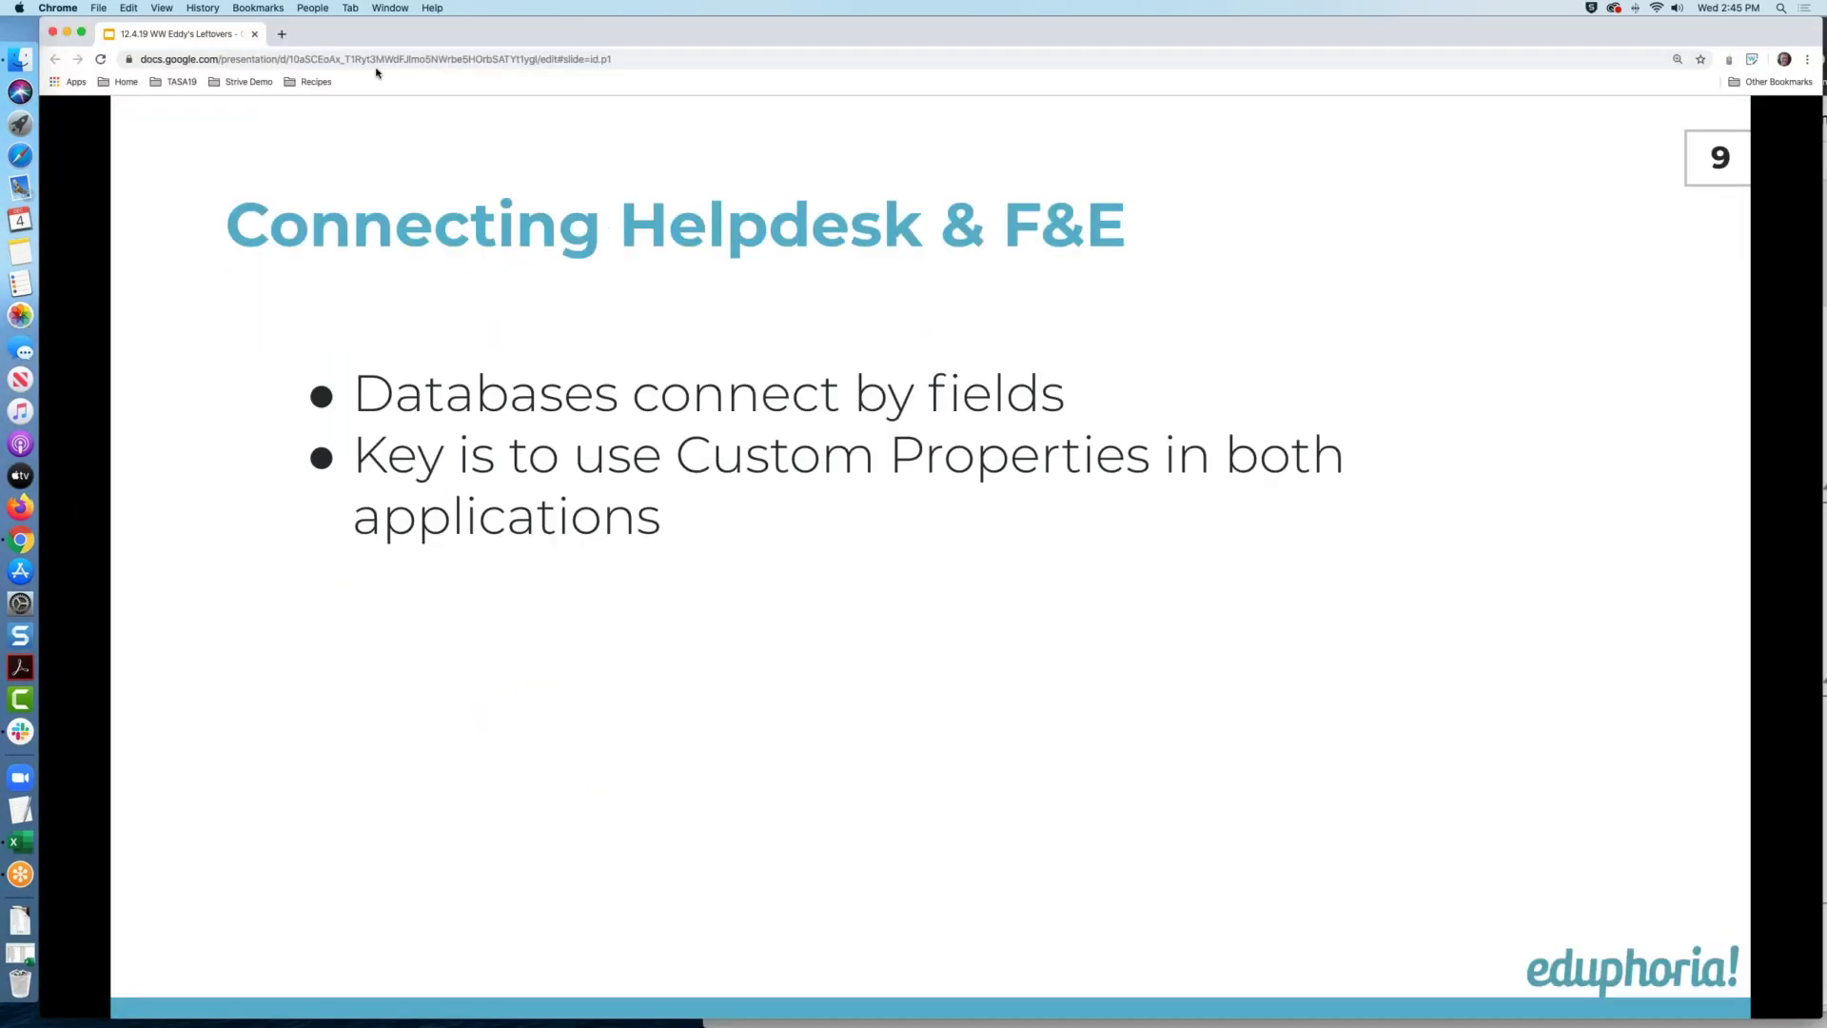
{"action": "key", "text": "Right"}
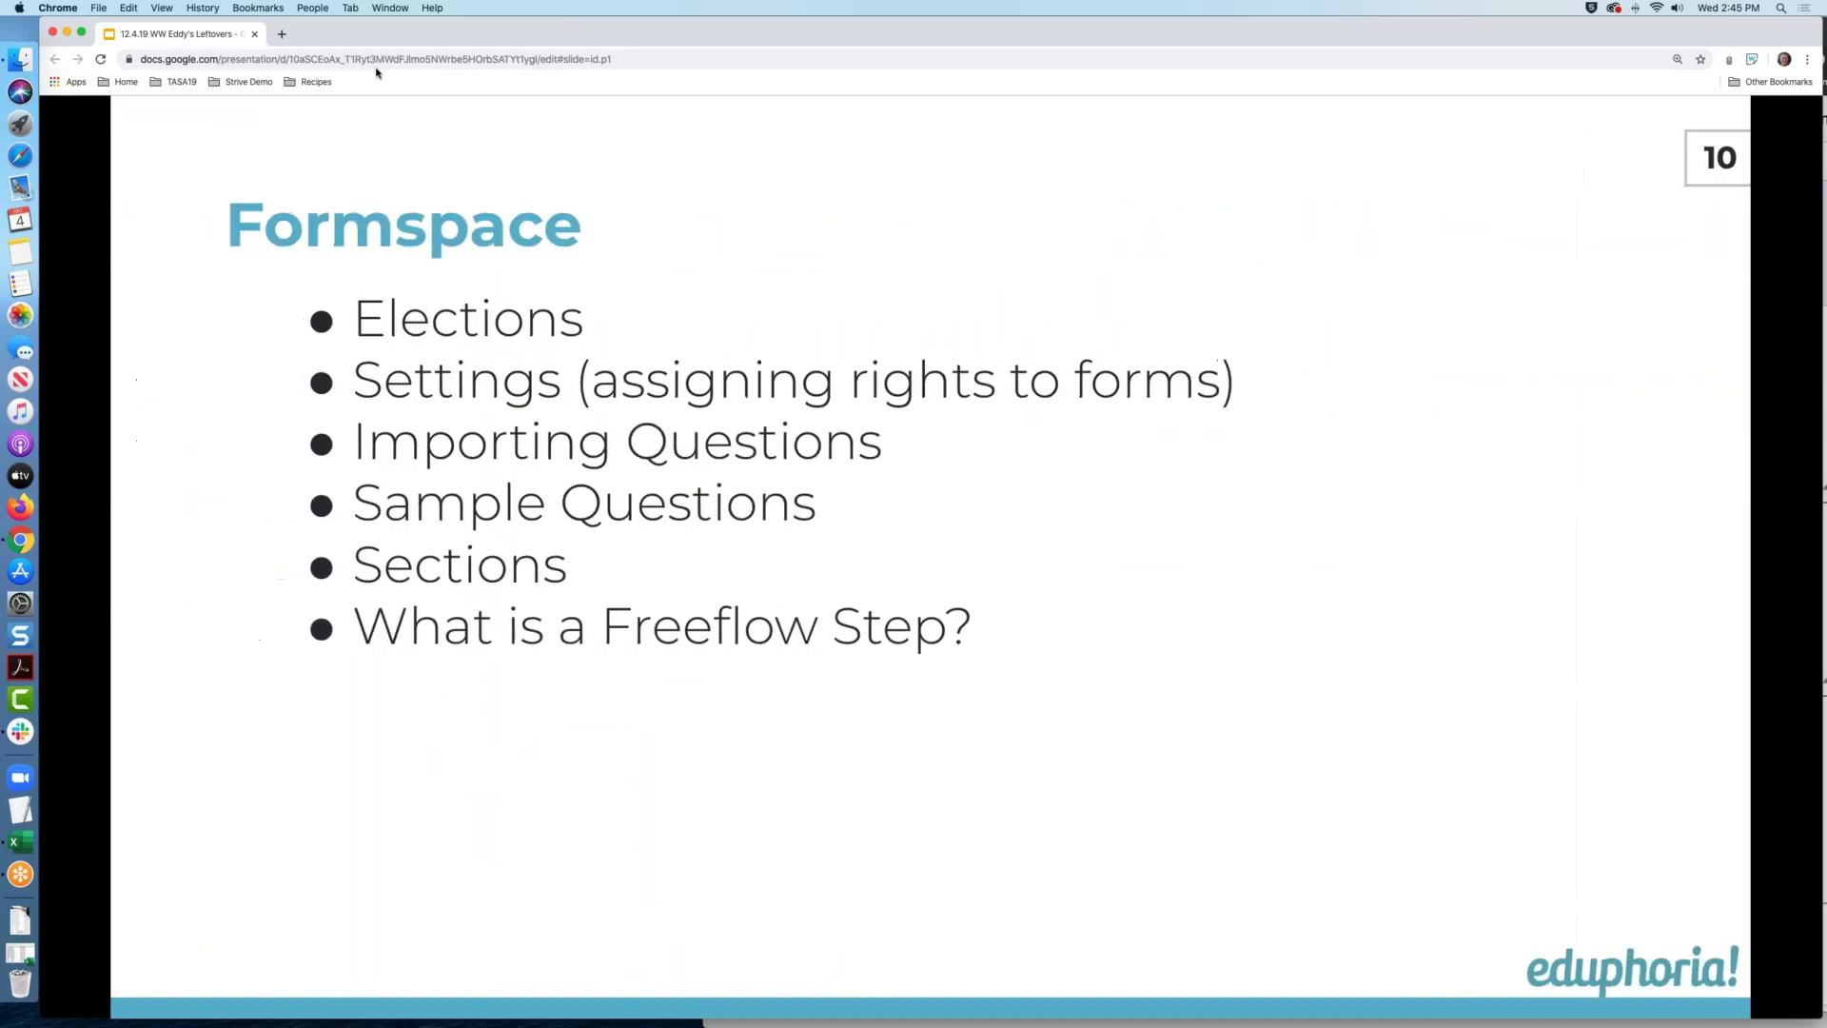
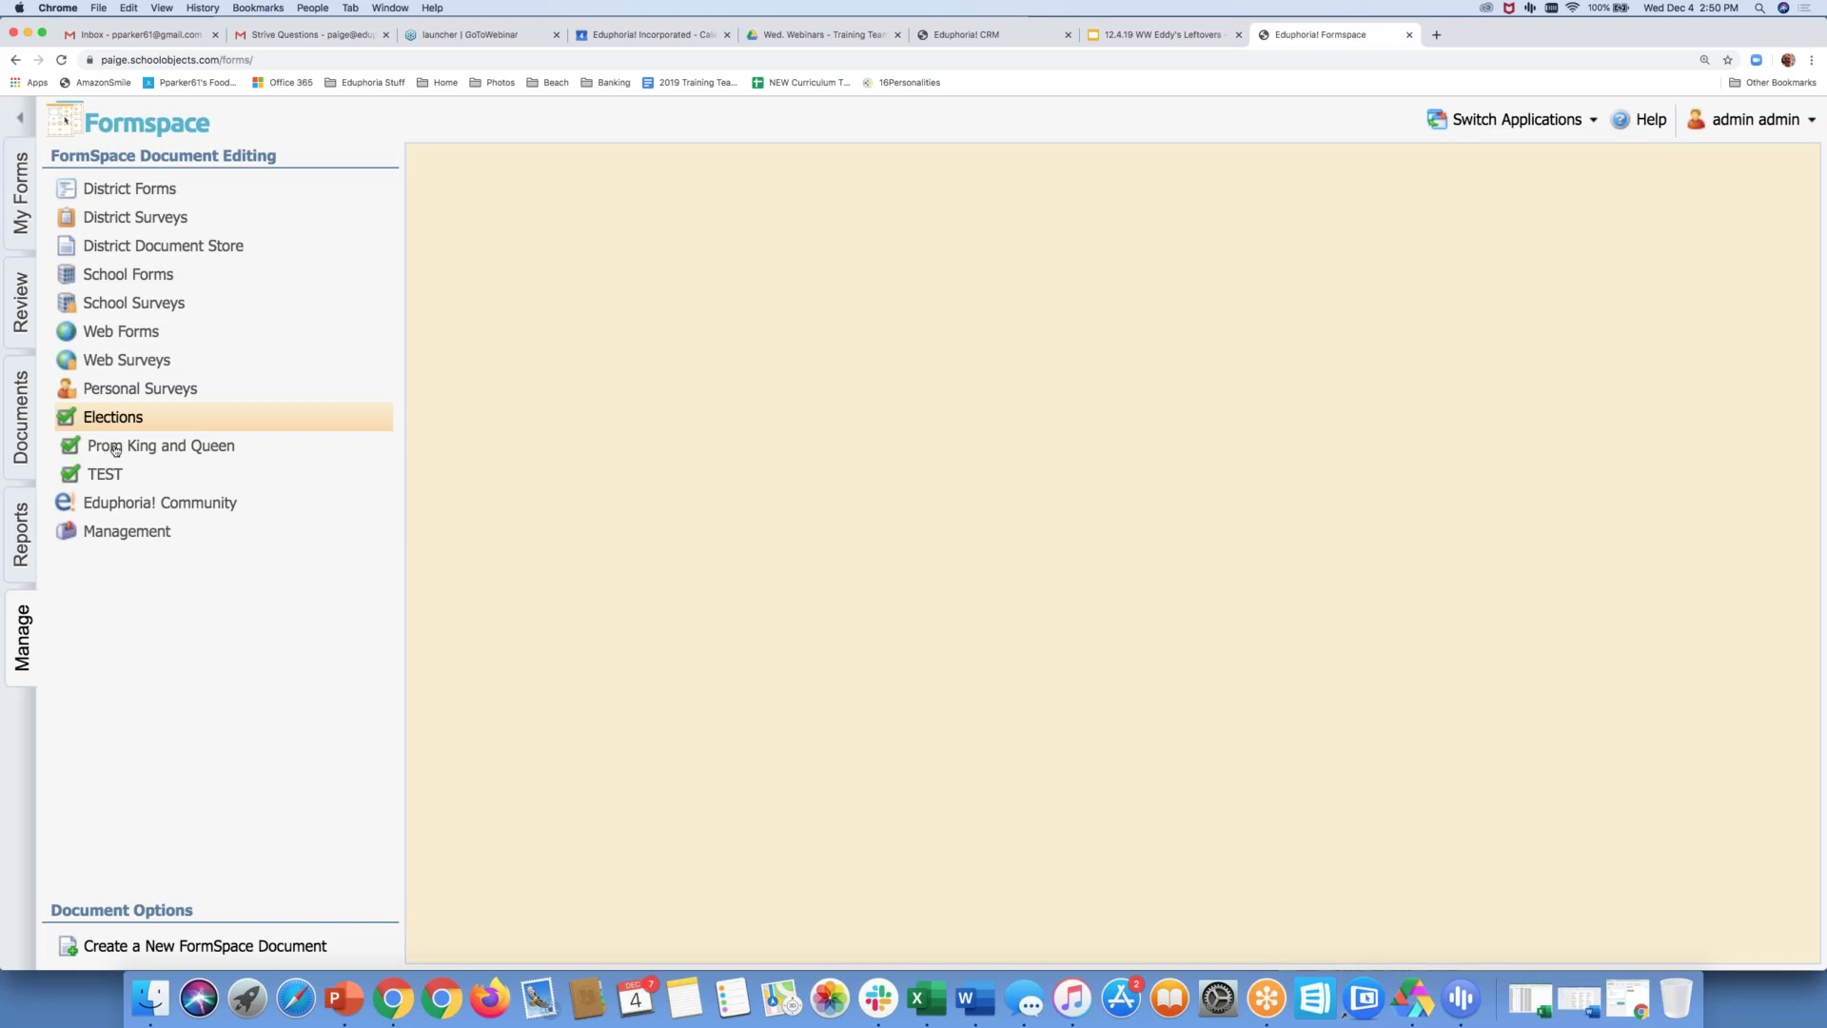
Open the Prom King and Queen election, view its ballot questions, then its empty Ballot Codes page
{"action": "left_click", "coordinate": [115, 447]}
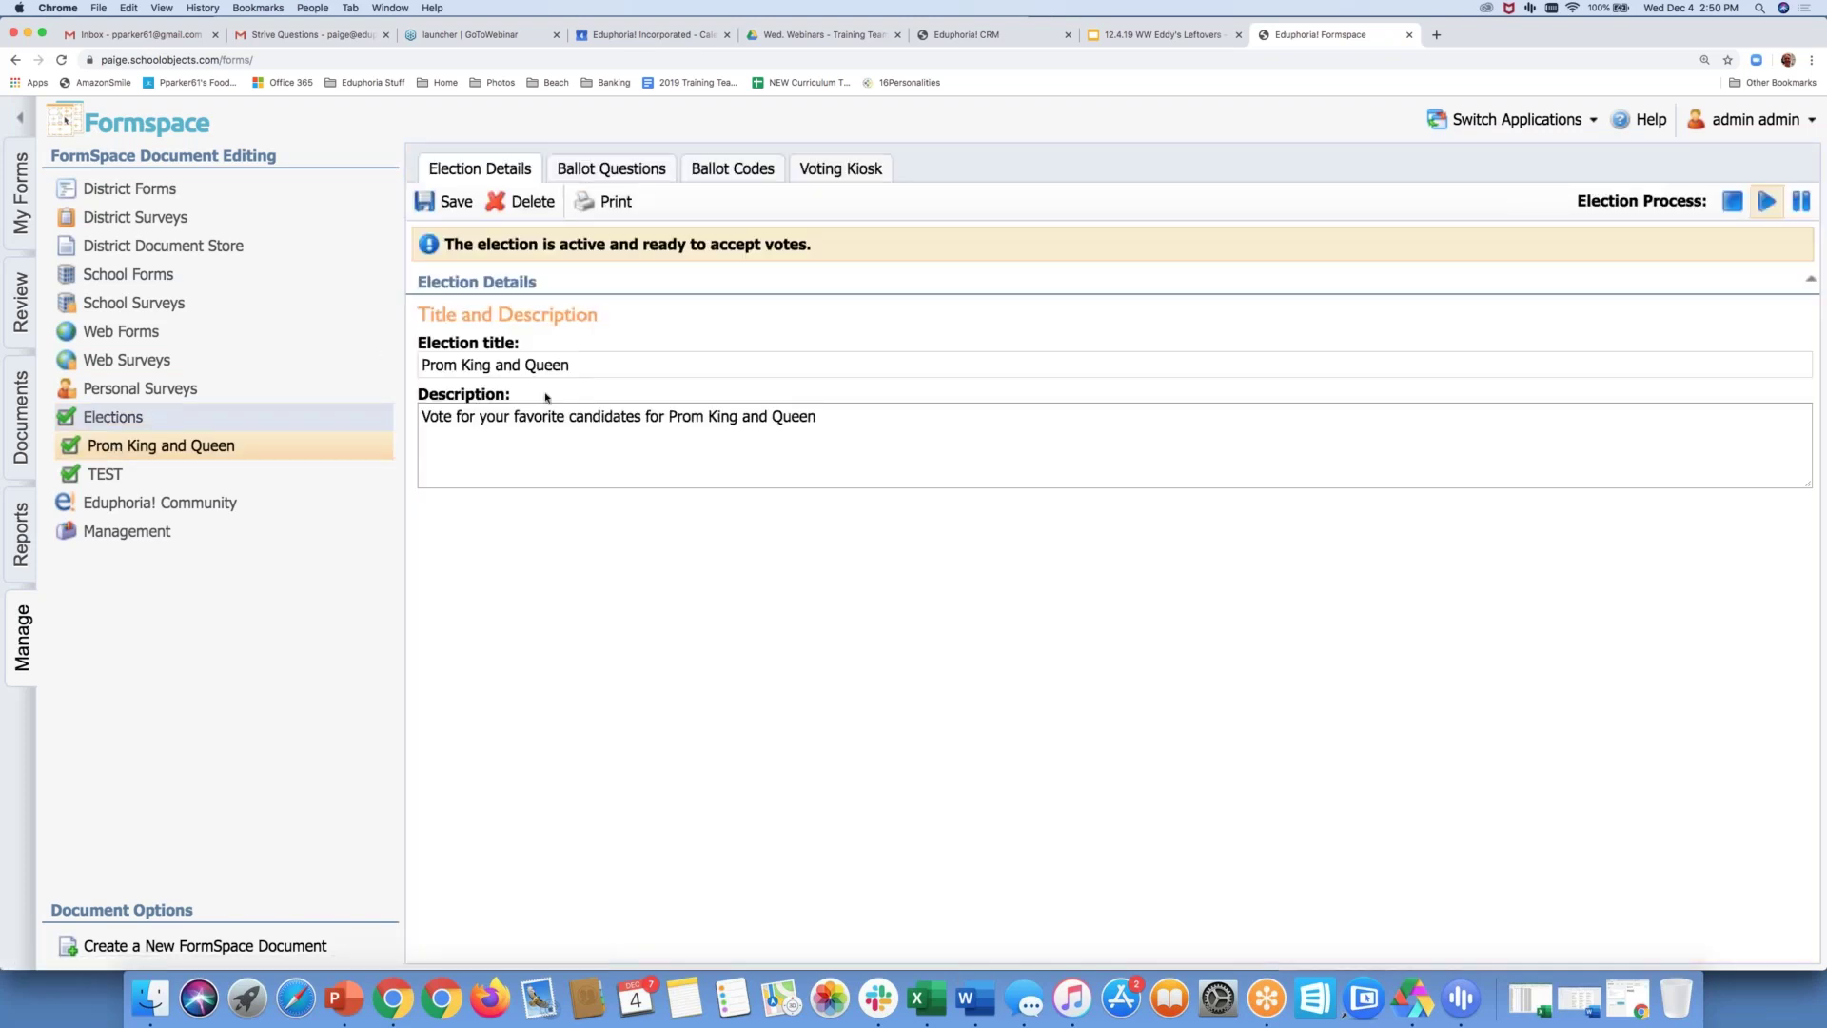
{"action": "left_click", "coordinate": [589, 170]}
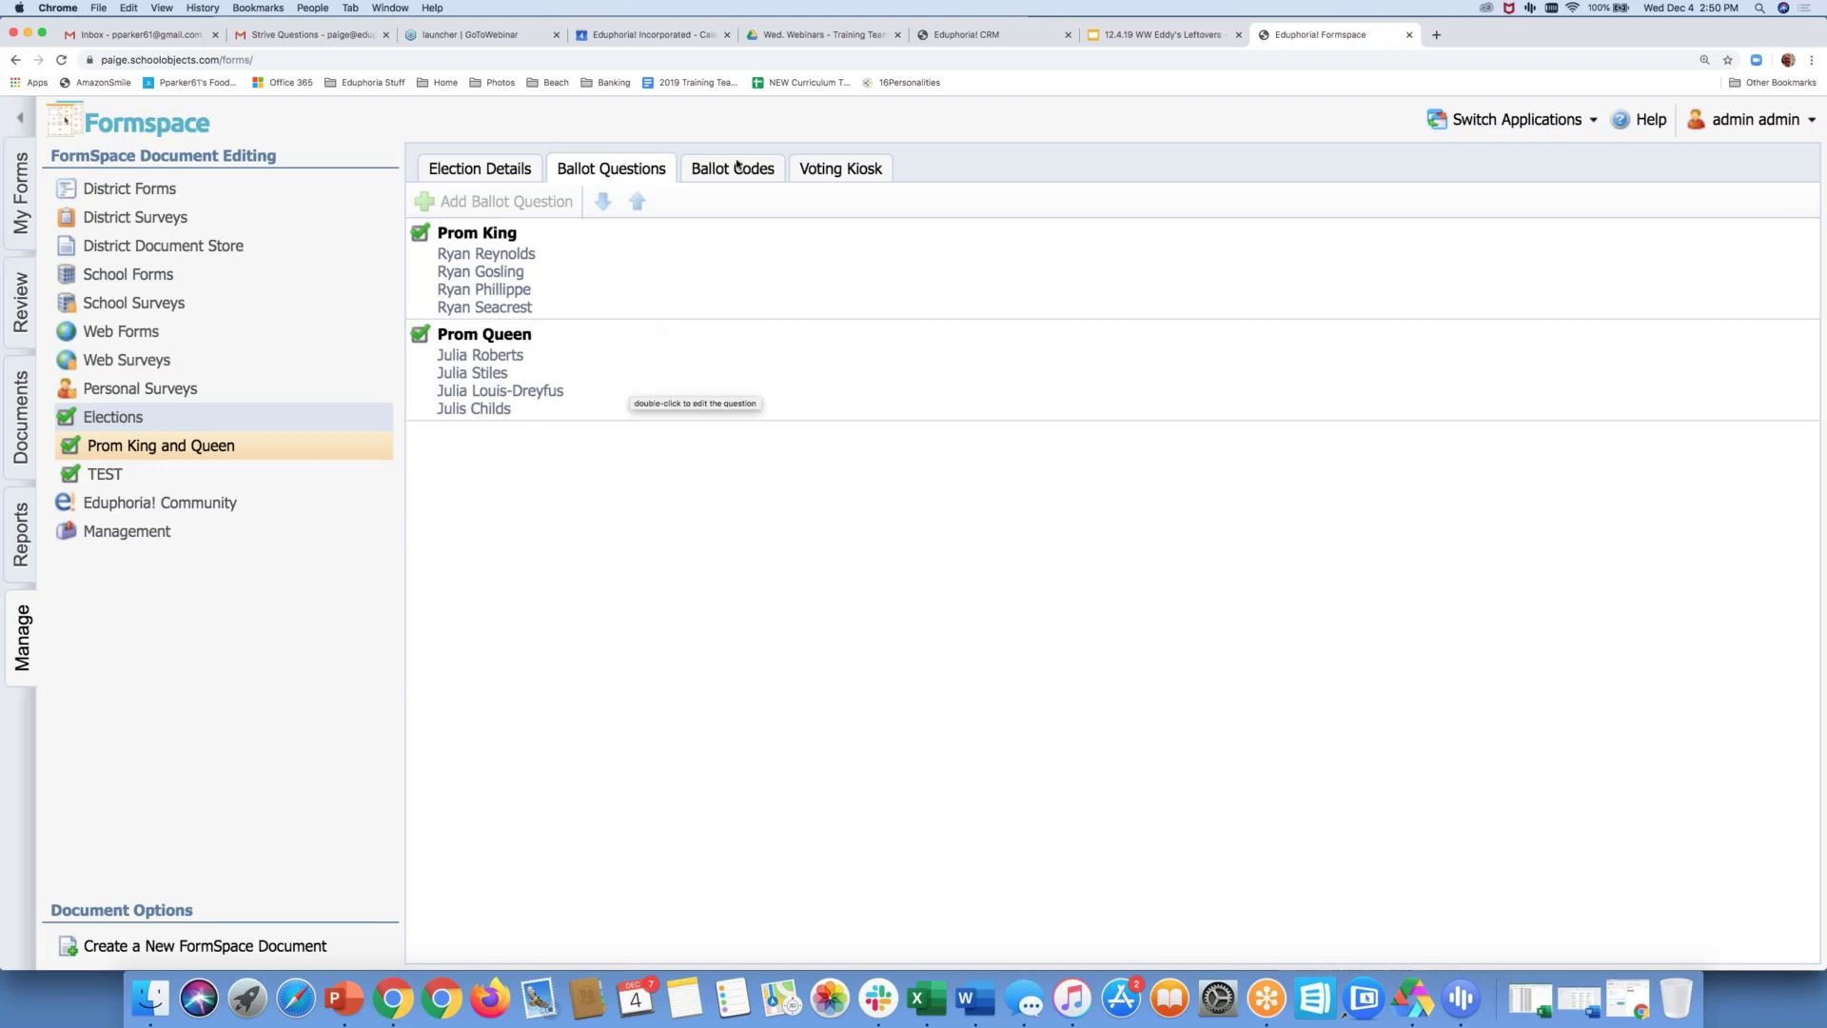
{"action": "left_click", "coordinate": [735, 170]}
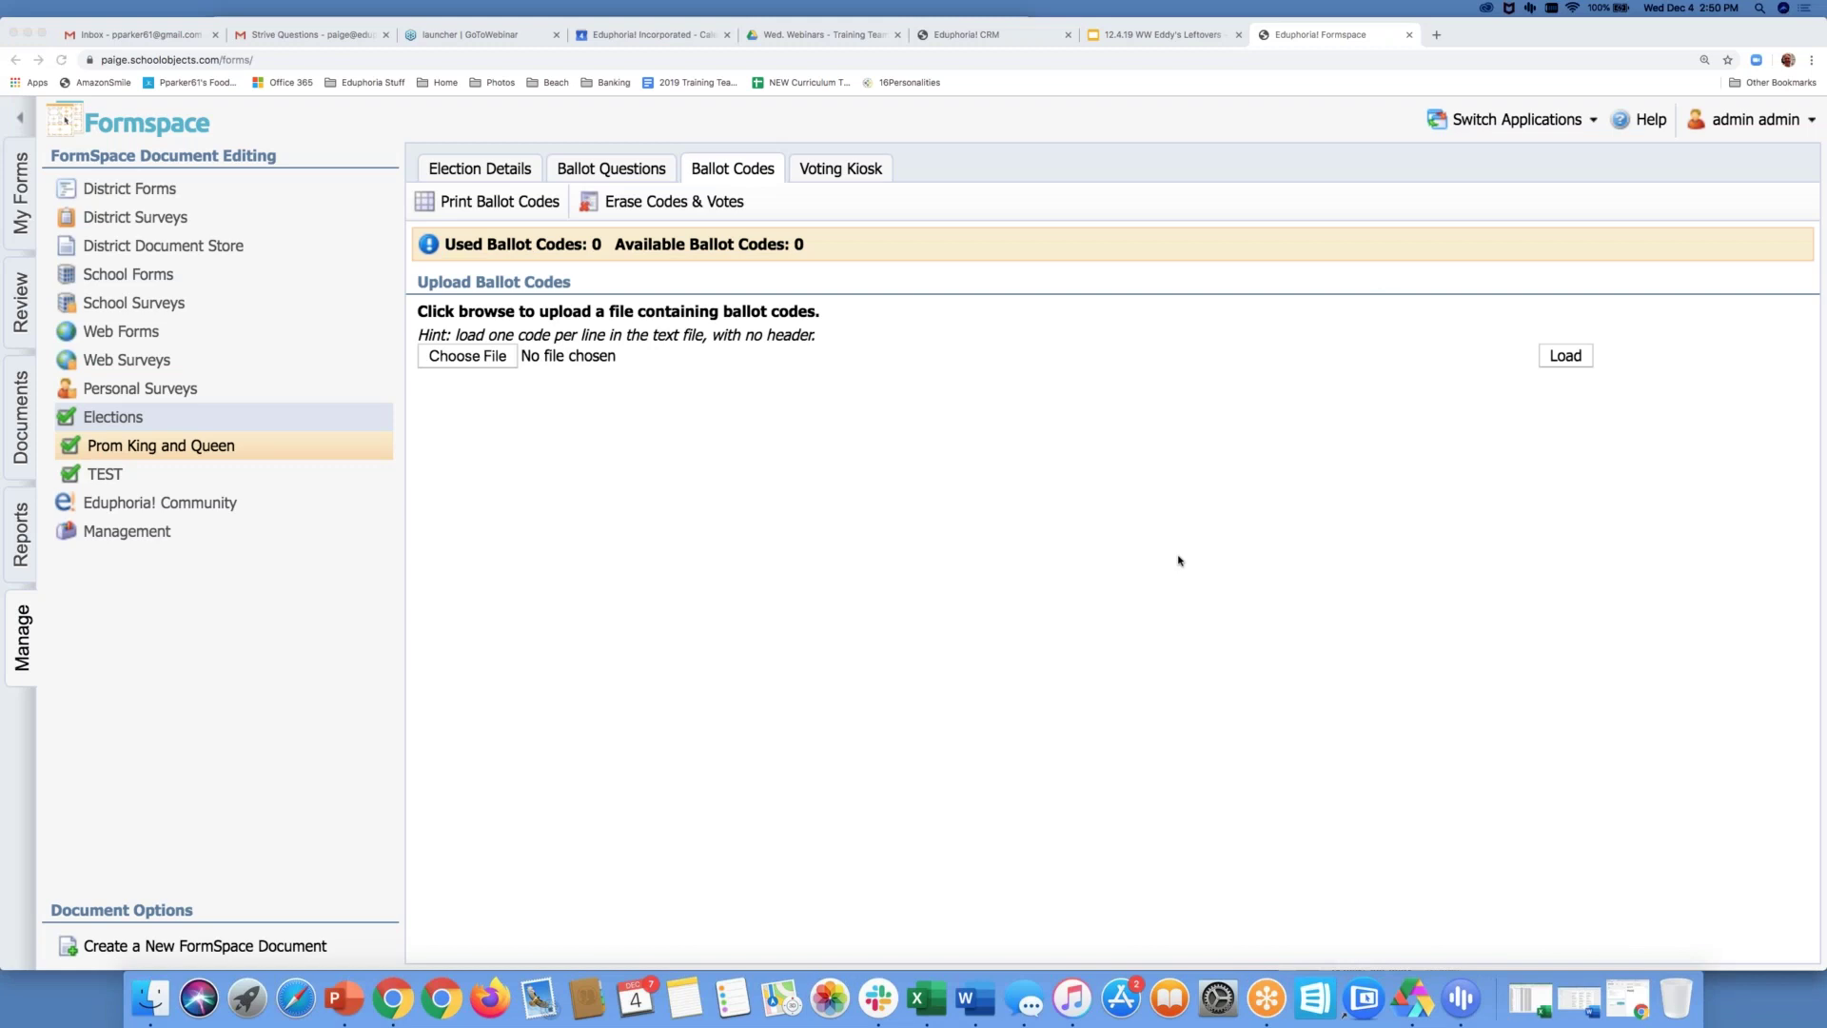
Upload Ballot Codes.csv from the Desktop to load 175 ballot codes
{"action": "left_click", "coordinate": [498, 360]}
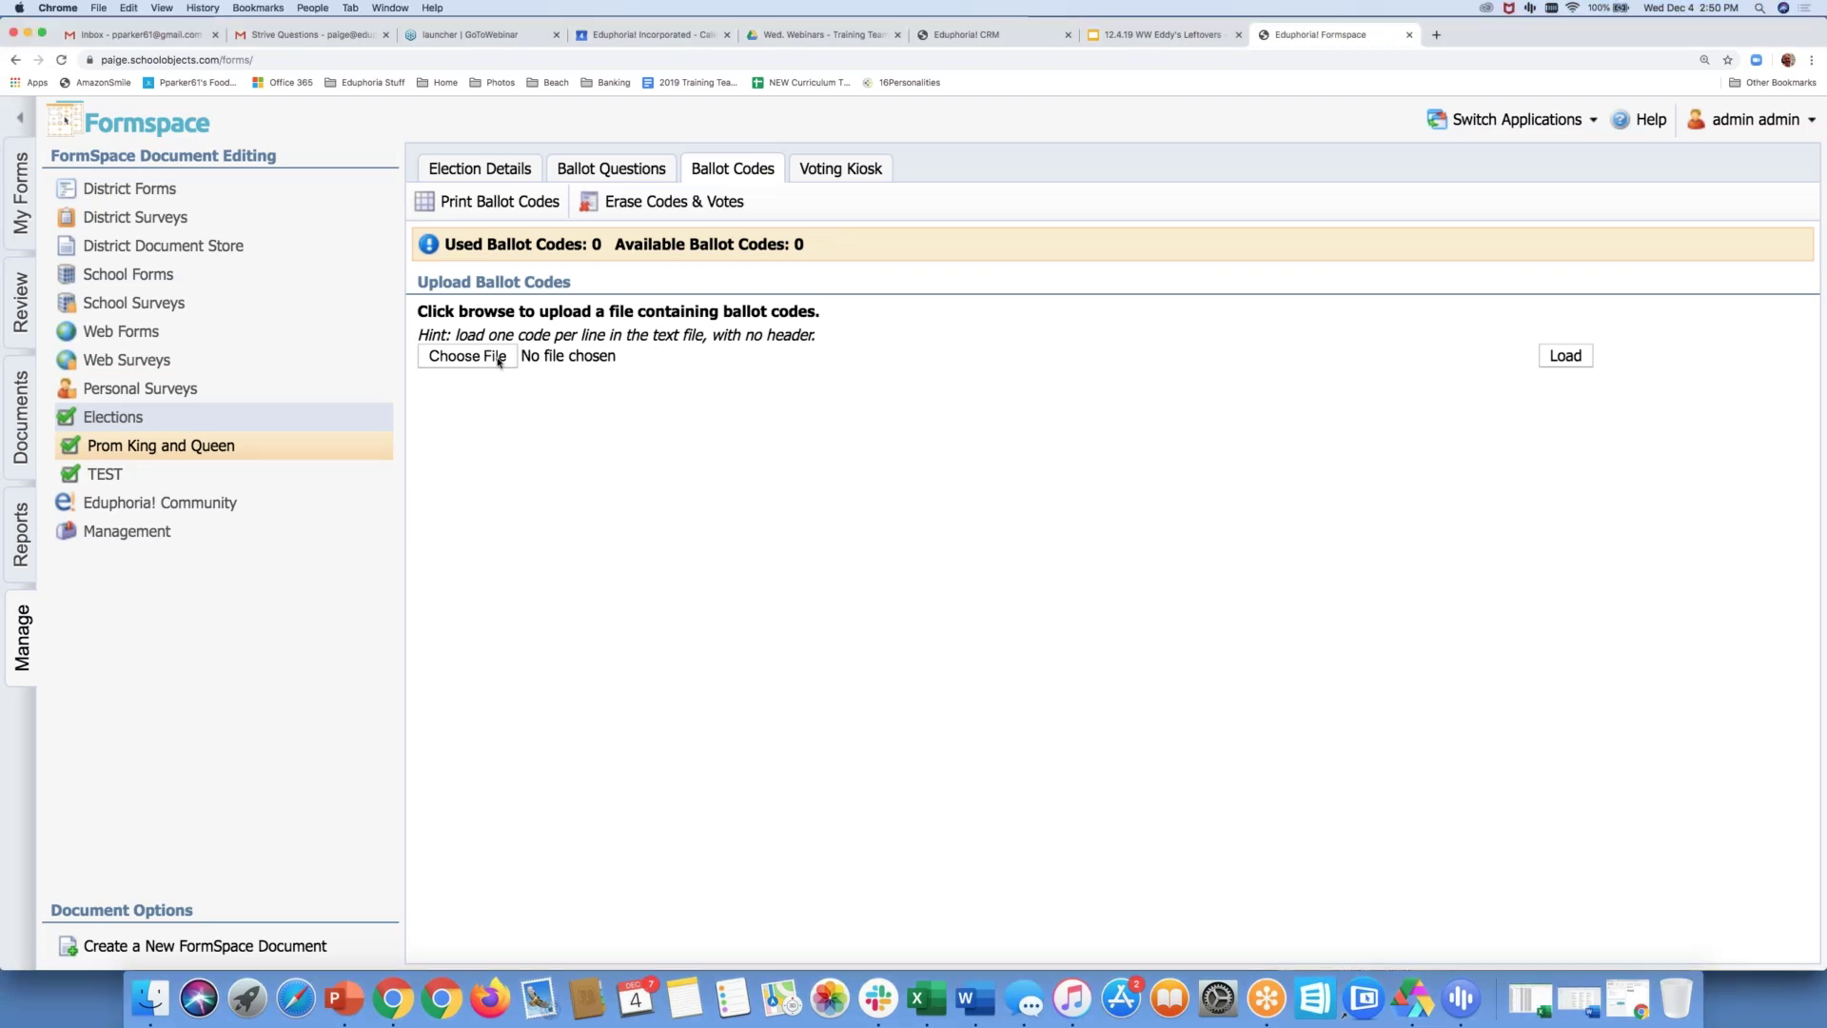
{"action": "left_click", "coordinate": [498, 359]}
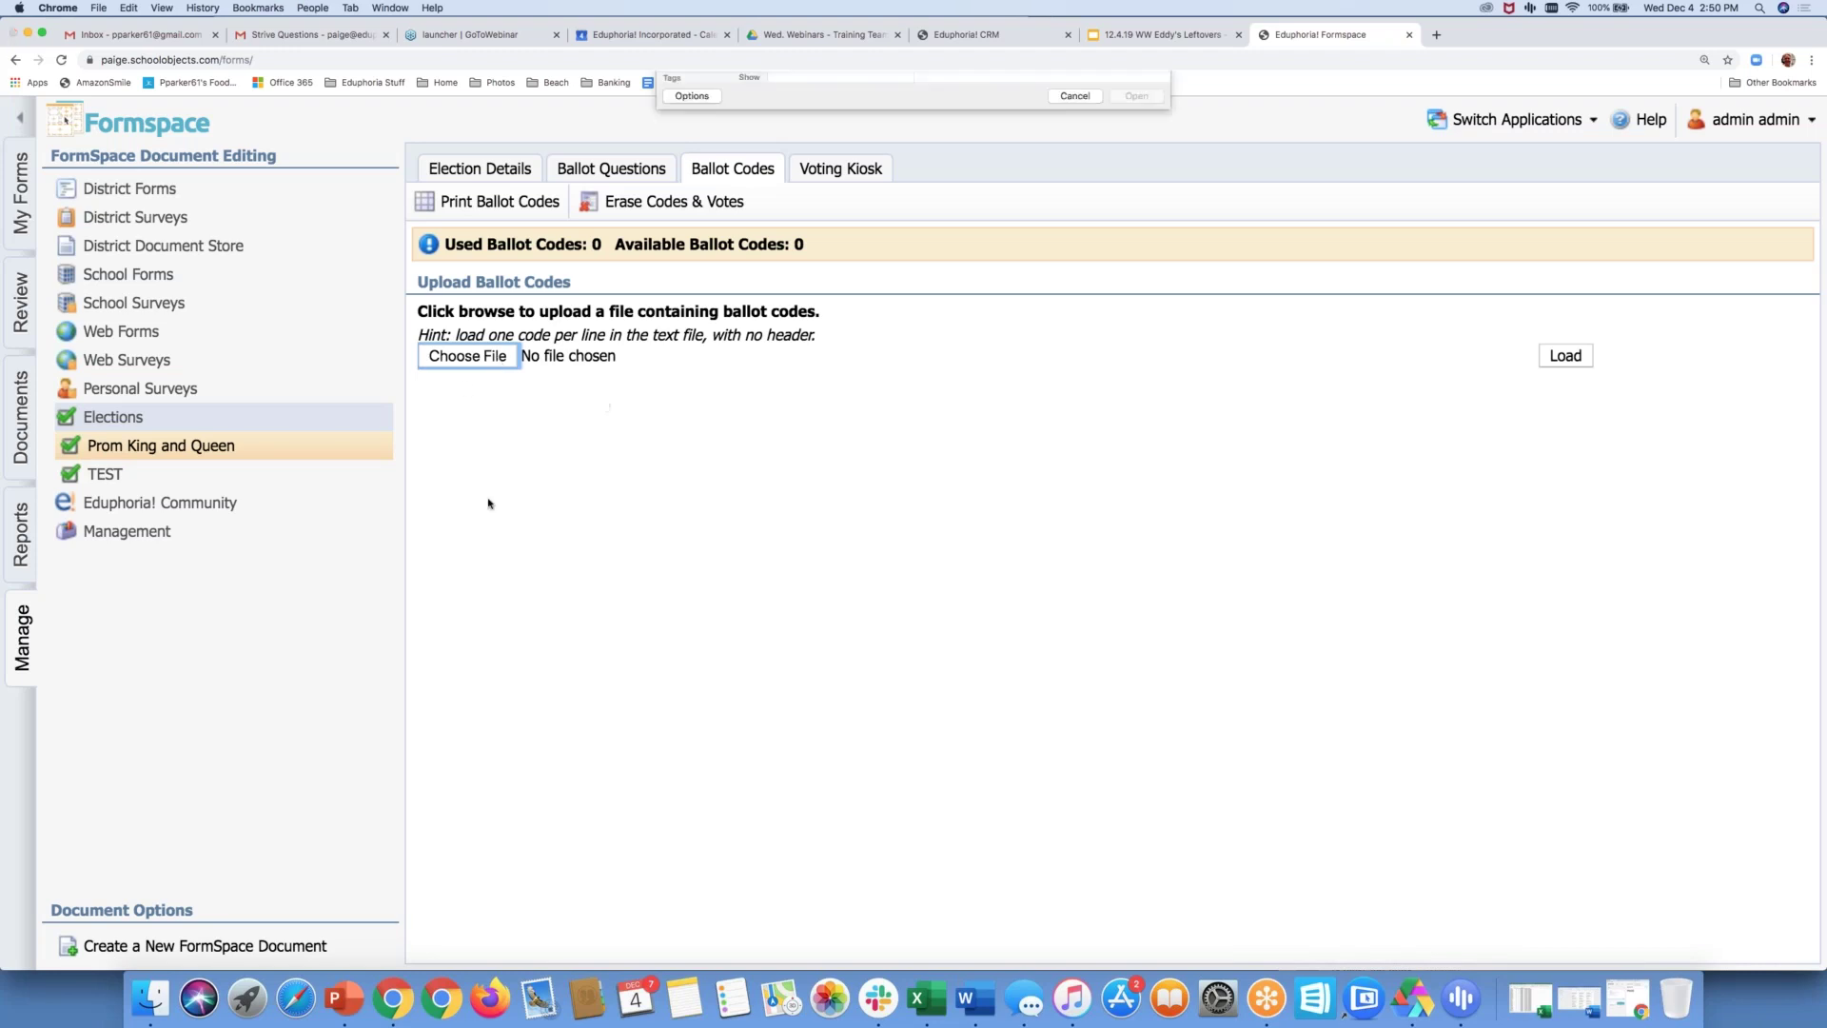
{"action": "scroll", "coordinate": [827, 266], "scroll_direction": "down", "scroll_amount": 3}
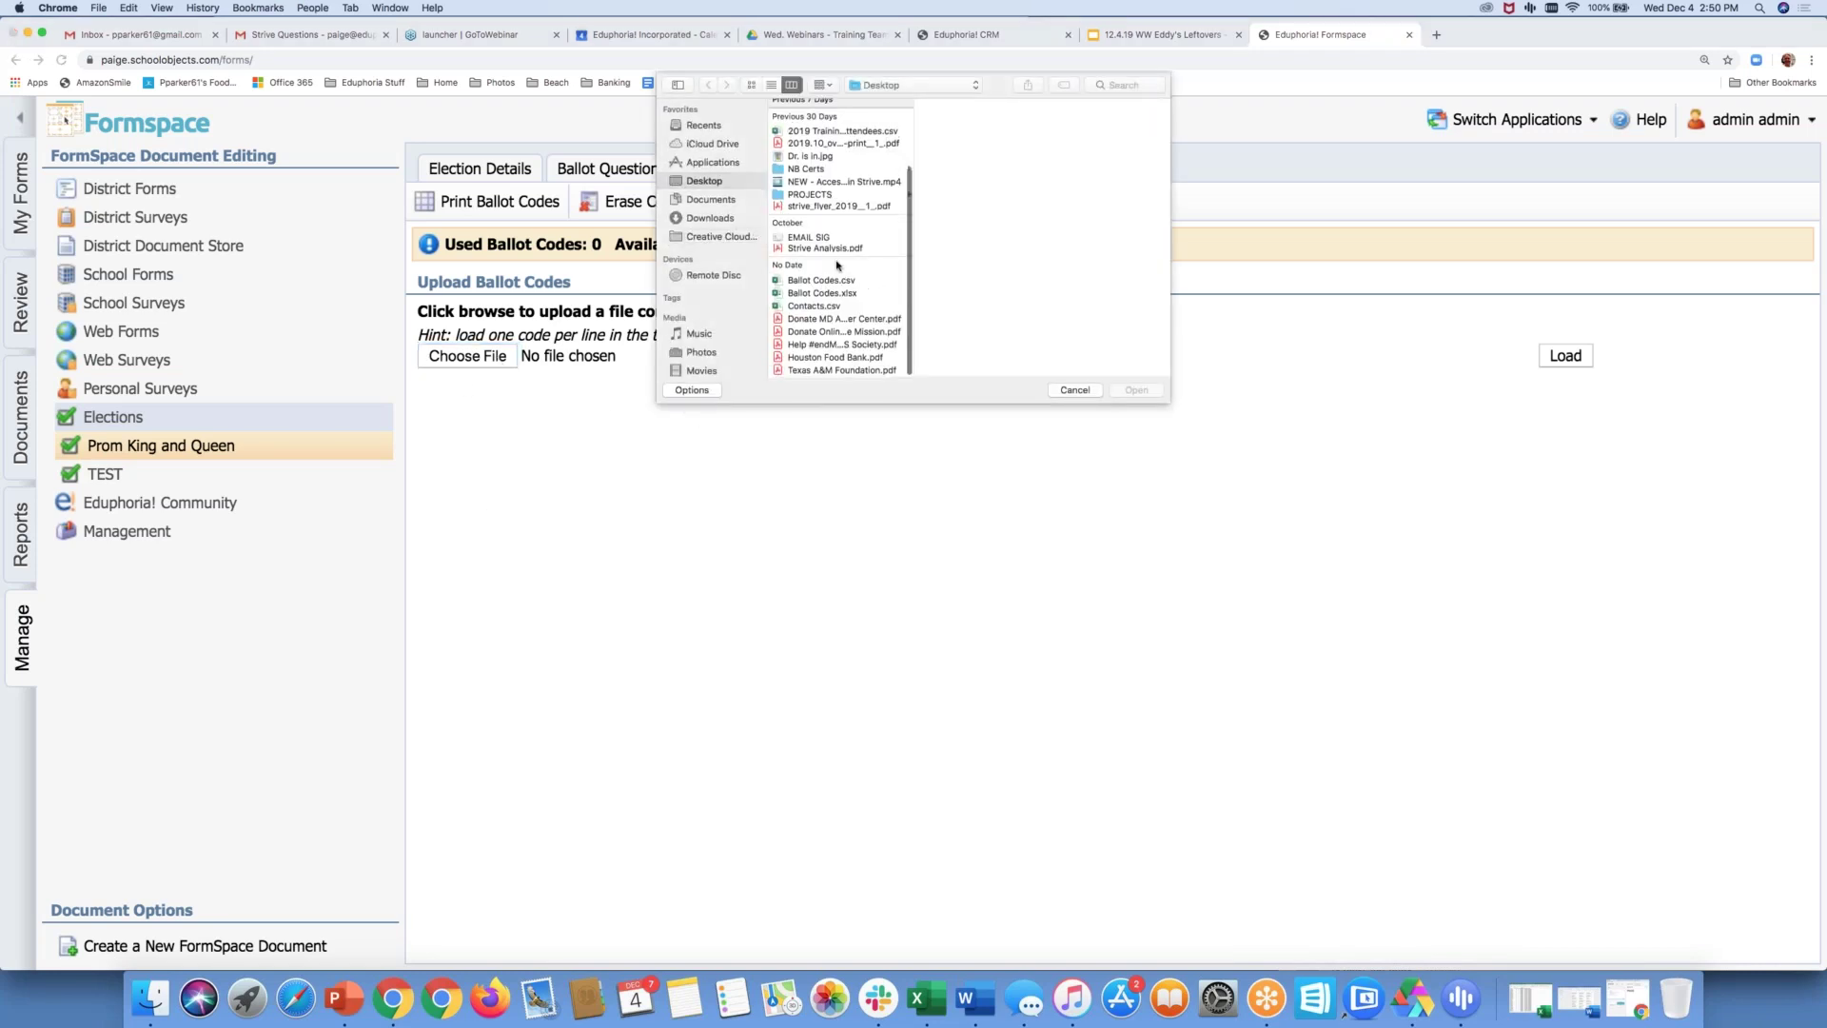
{"action": "left_click", "coordinate": [819, 281]}
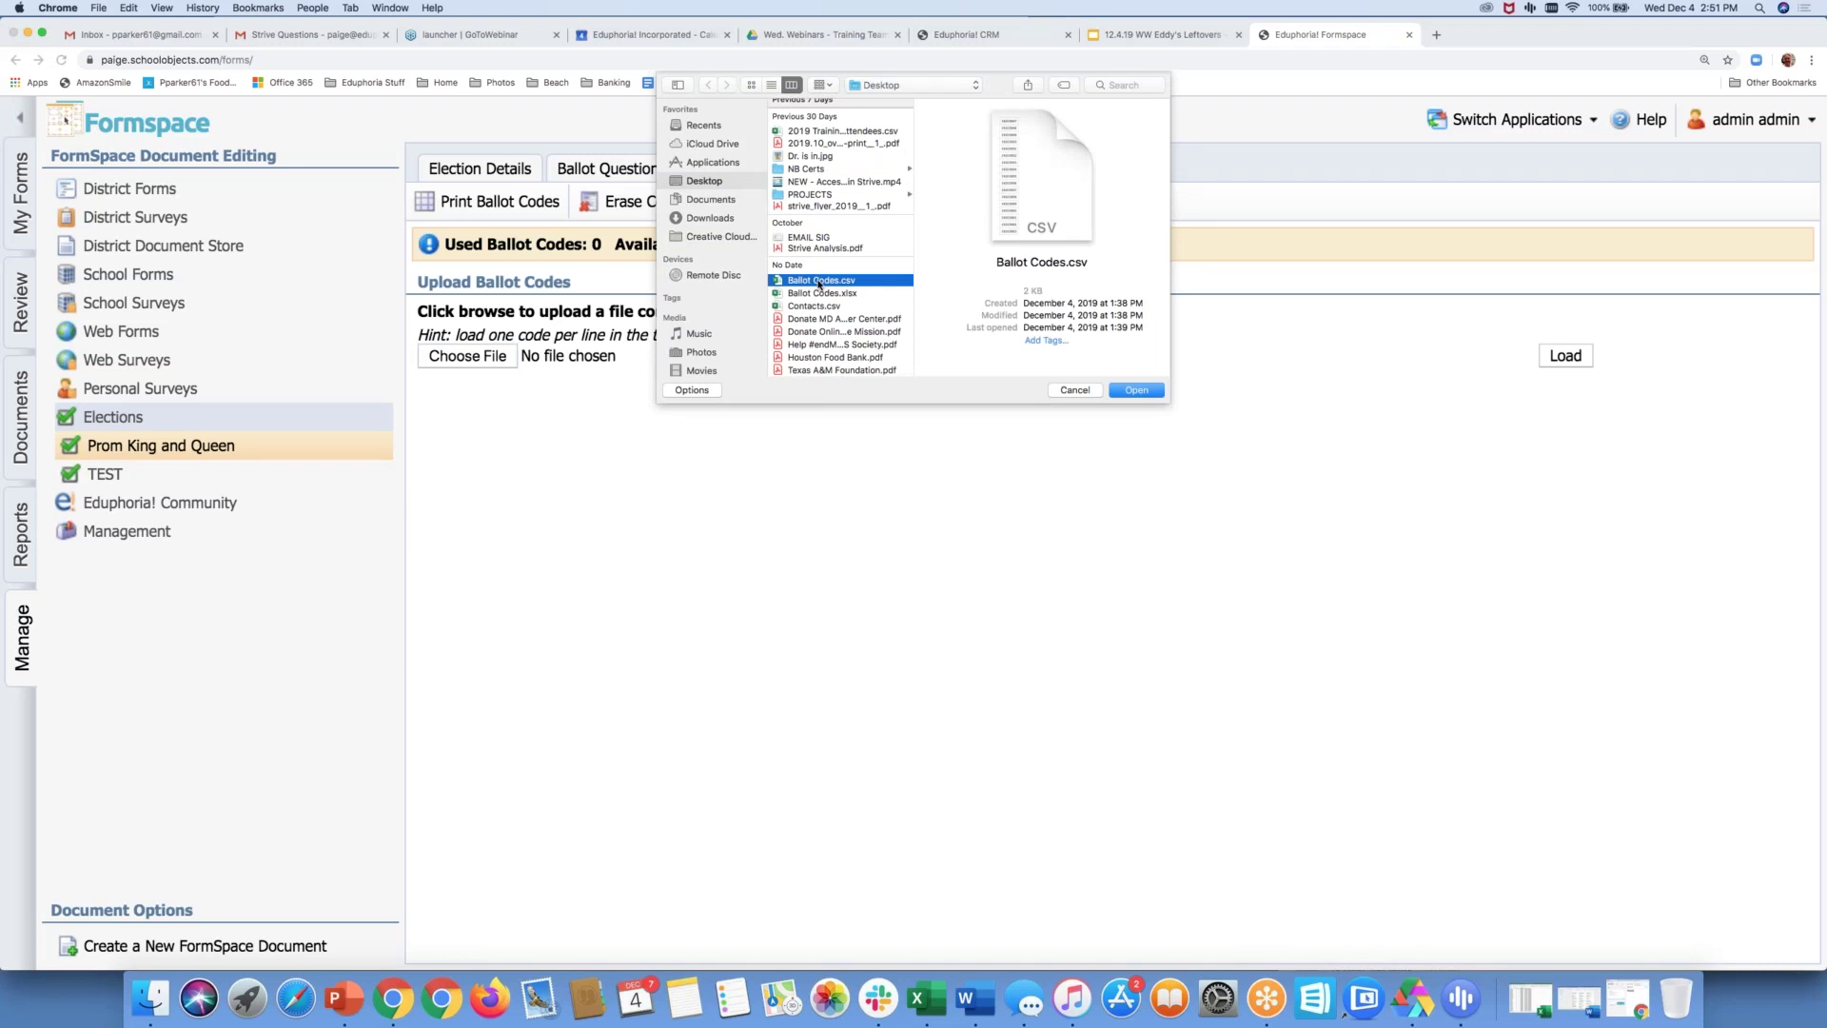
{"action": "left_click", "coordinate": [1139, 391]}
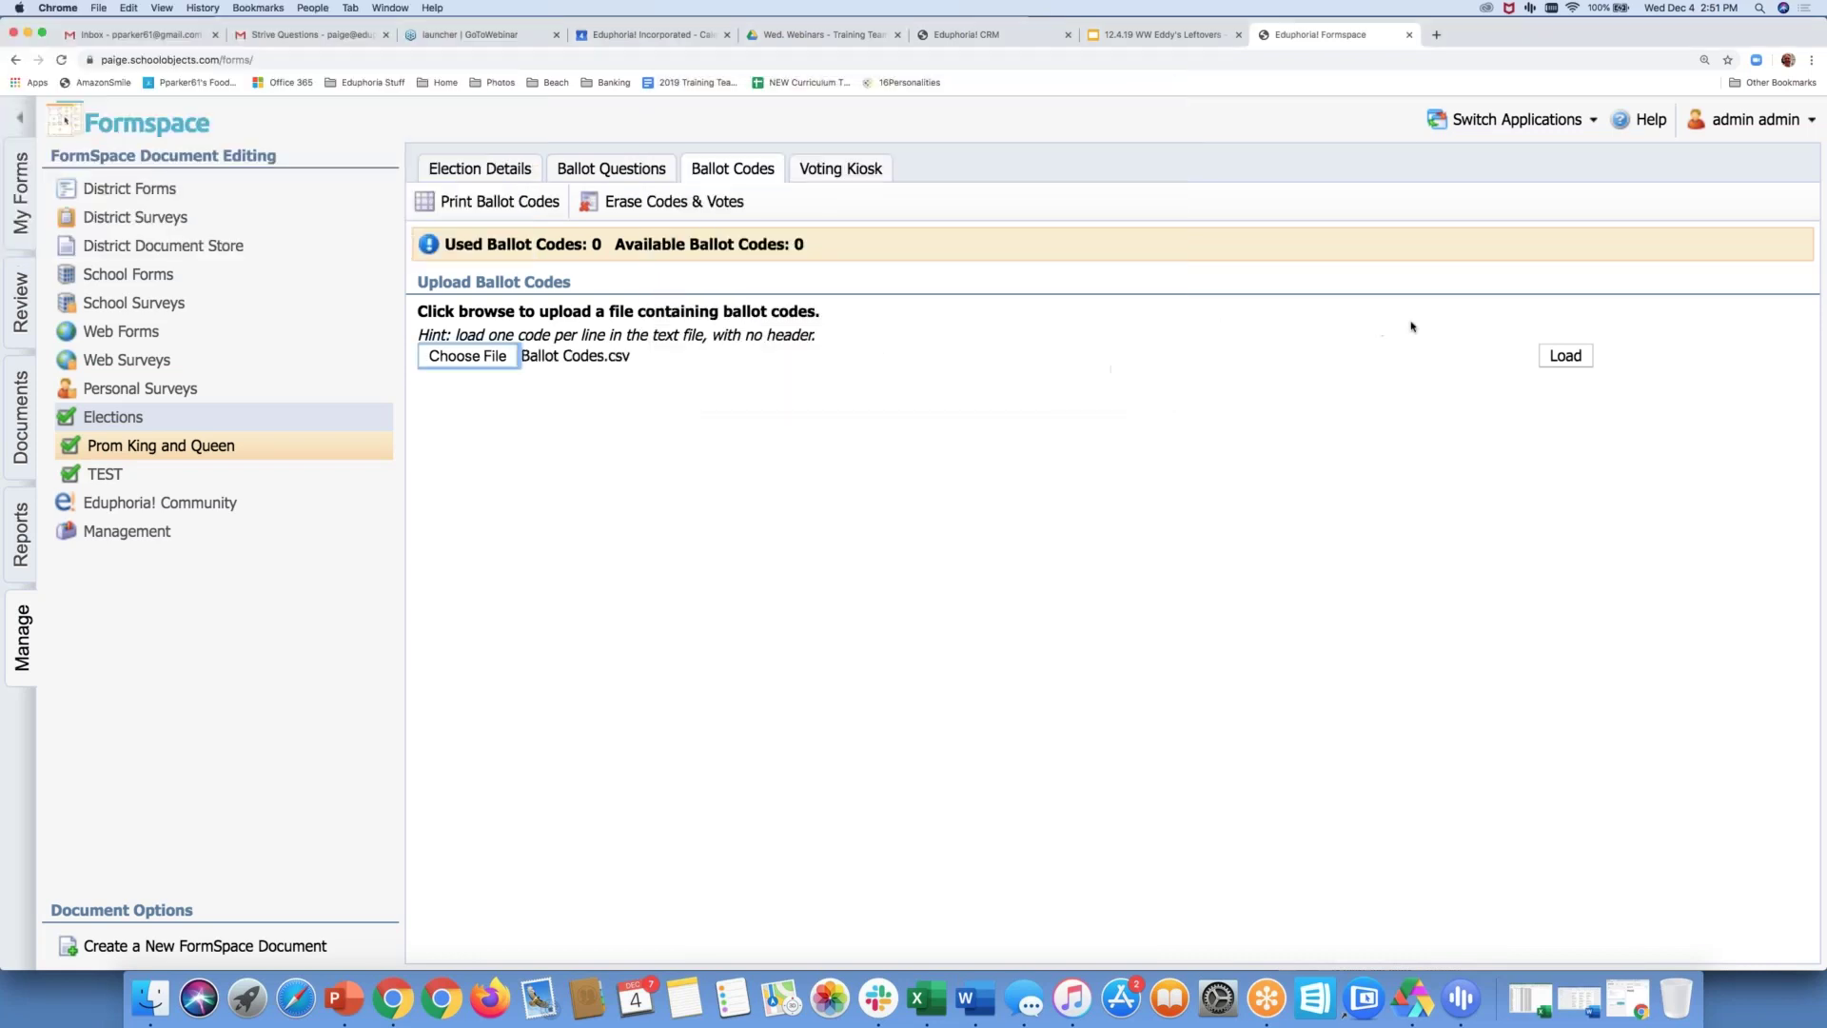
{"action": "left_click", "coordinate": [1578, 355]}
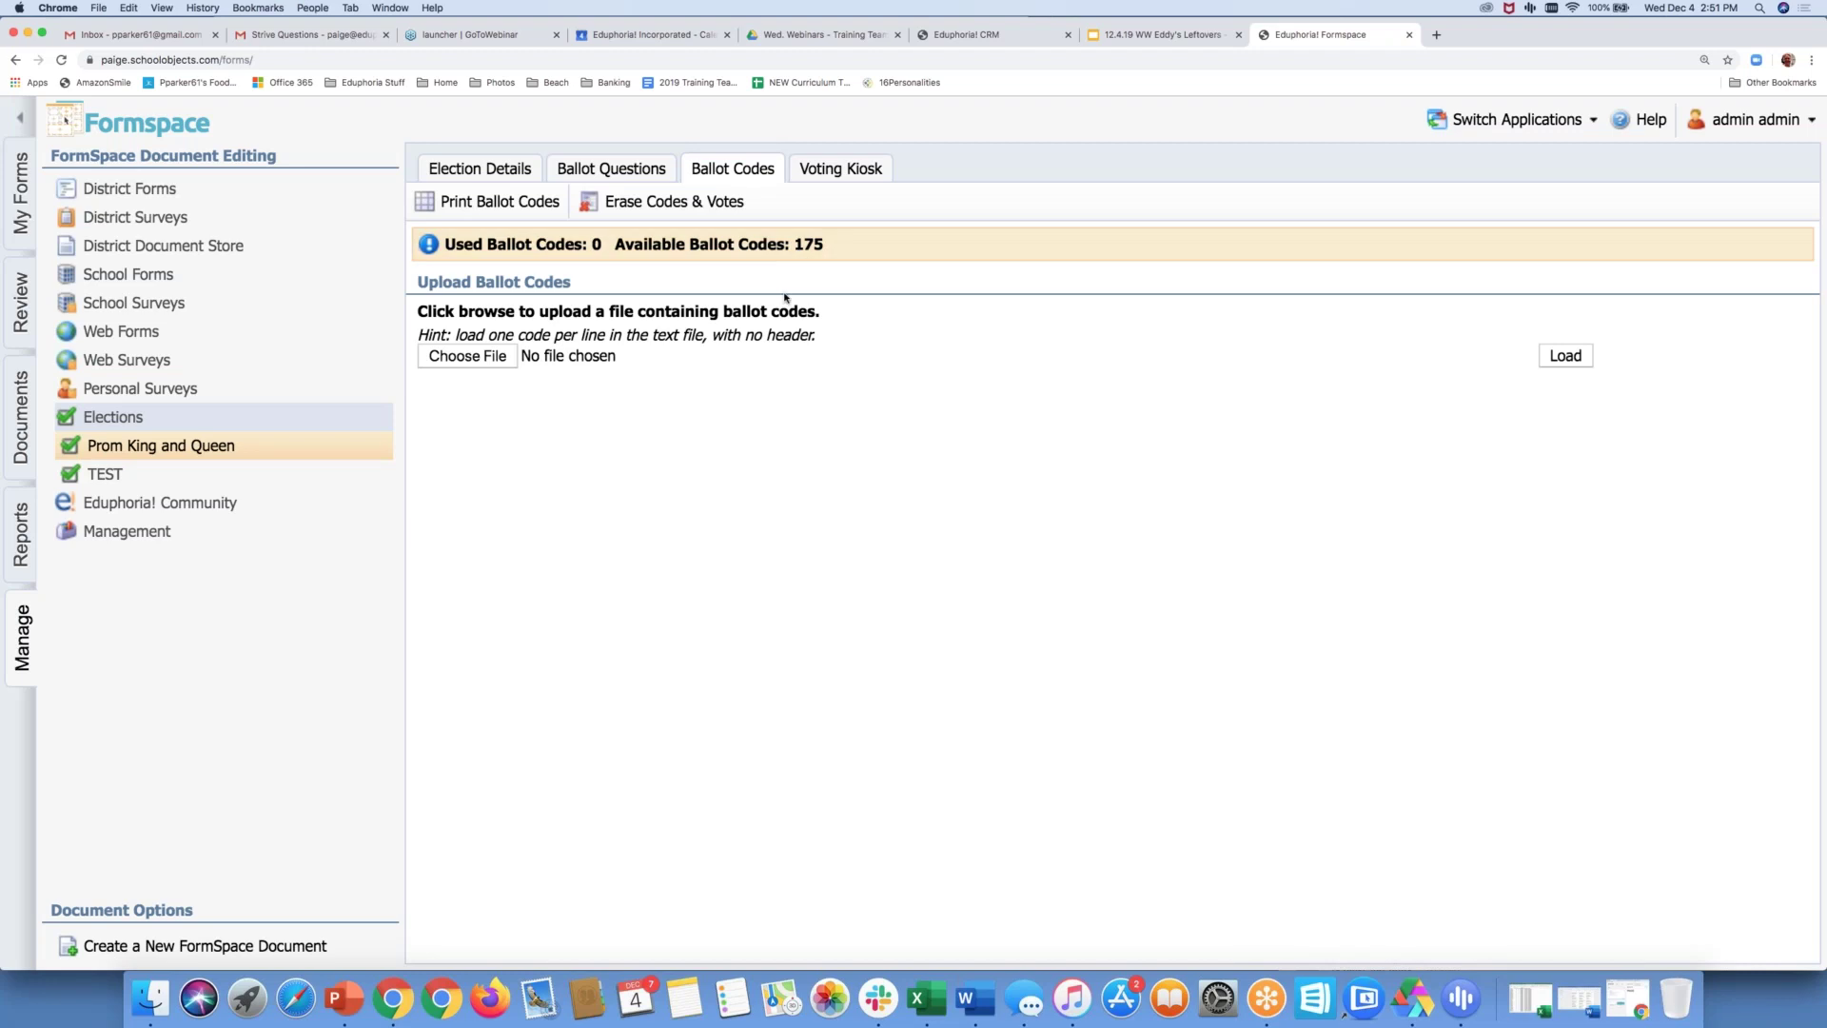
Launch the voting kiosk full-screen and begin voting with a ballot code
{"action": "left_click", "coordinate": [842, 172]}
{"action": "left_click", "coordinate": [1021, 368]}
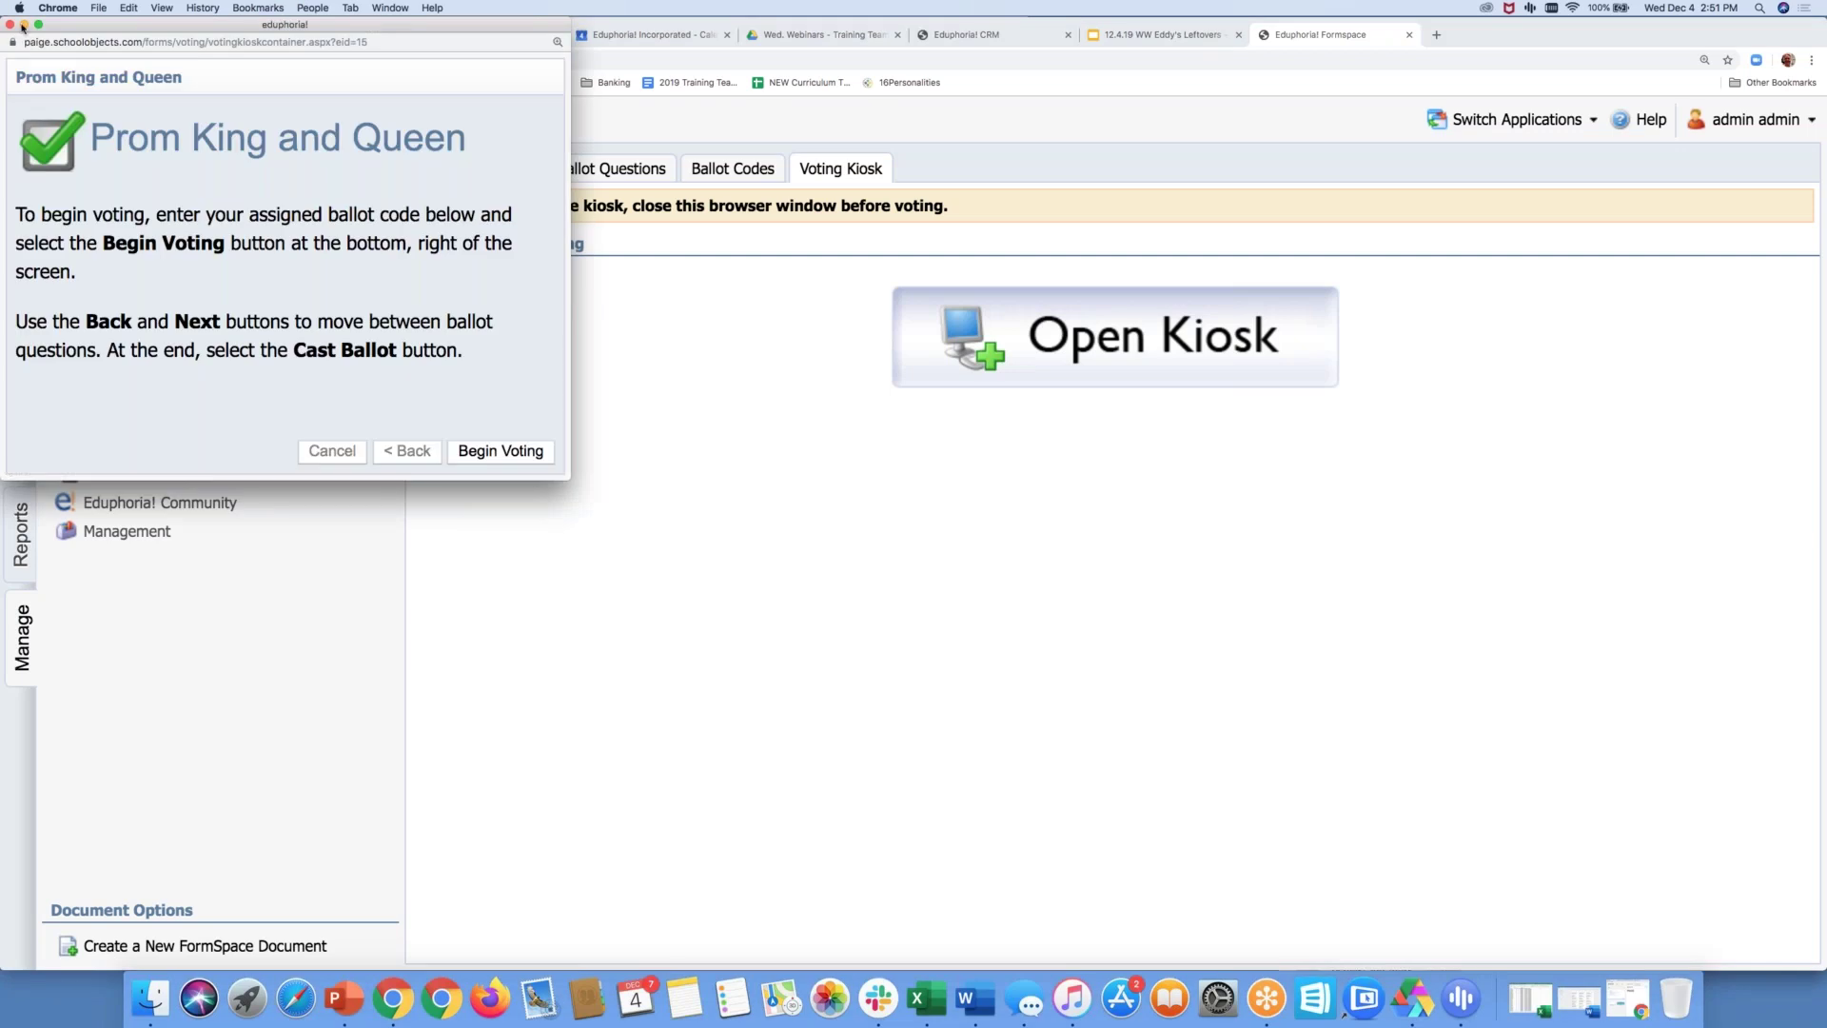
{"action": "left_click", "coordinate": [38, 24]}
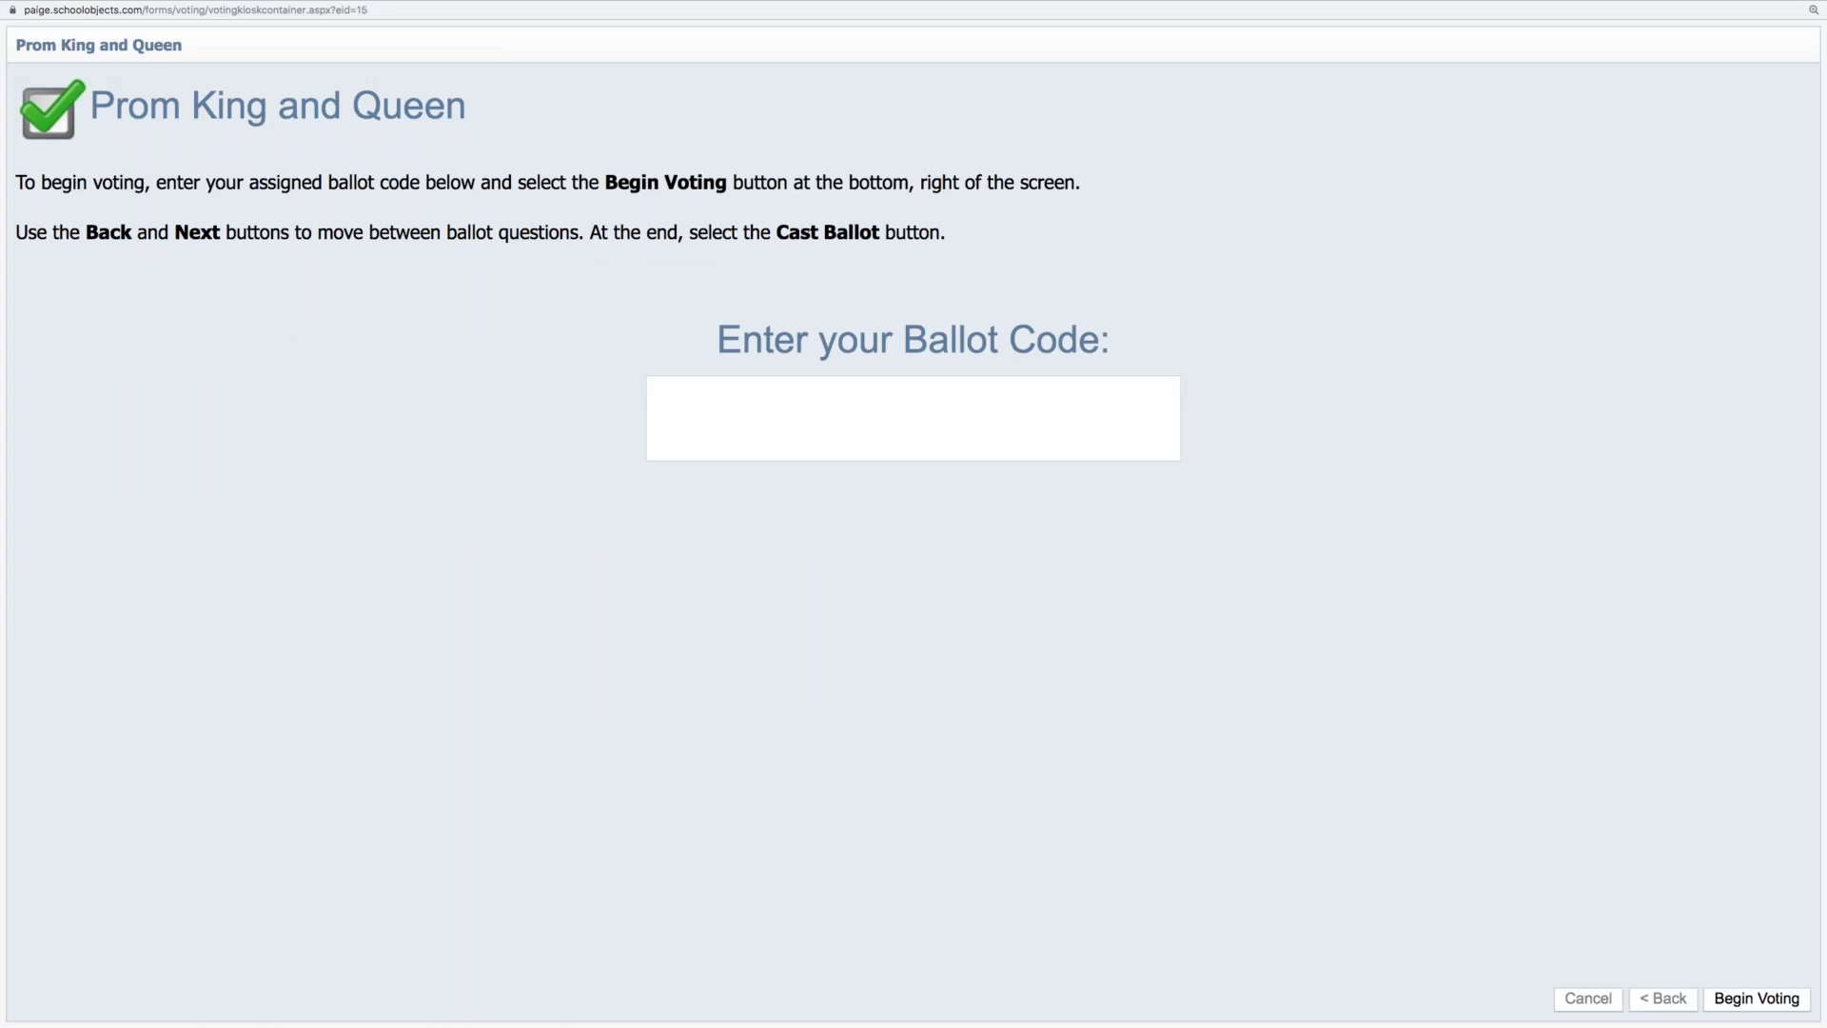
{"action": "left_click", "coordinate": [769, 414]}
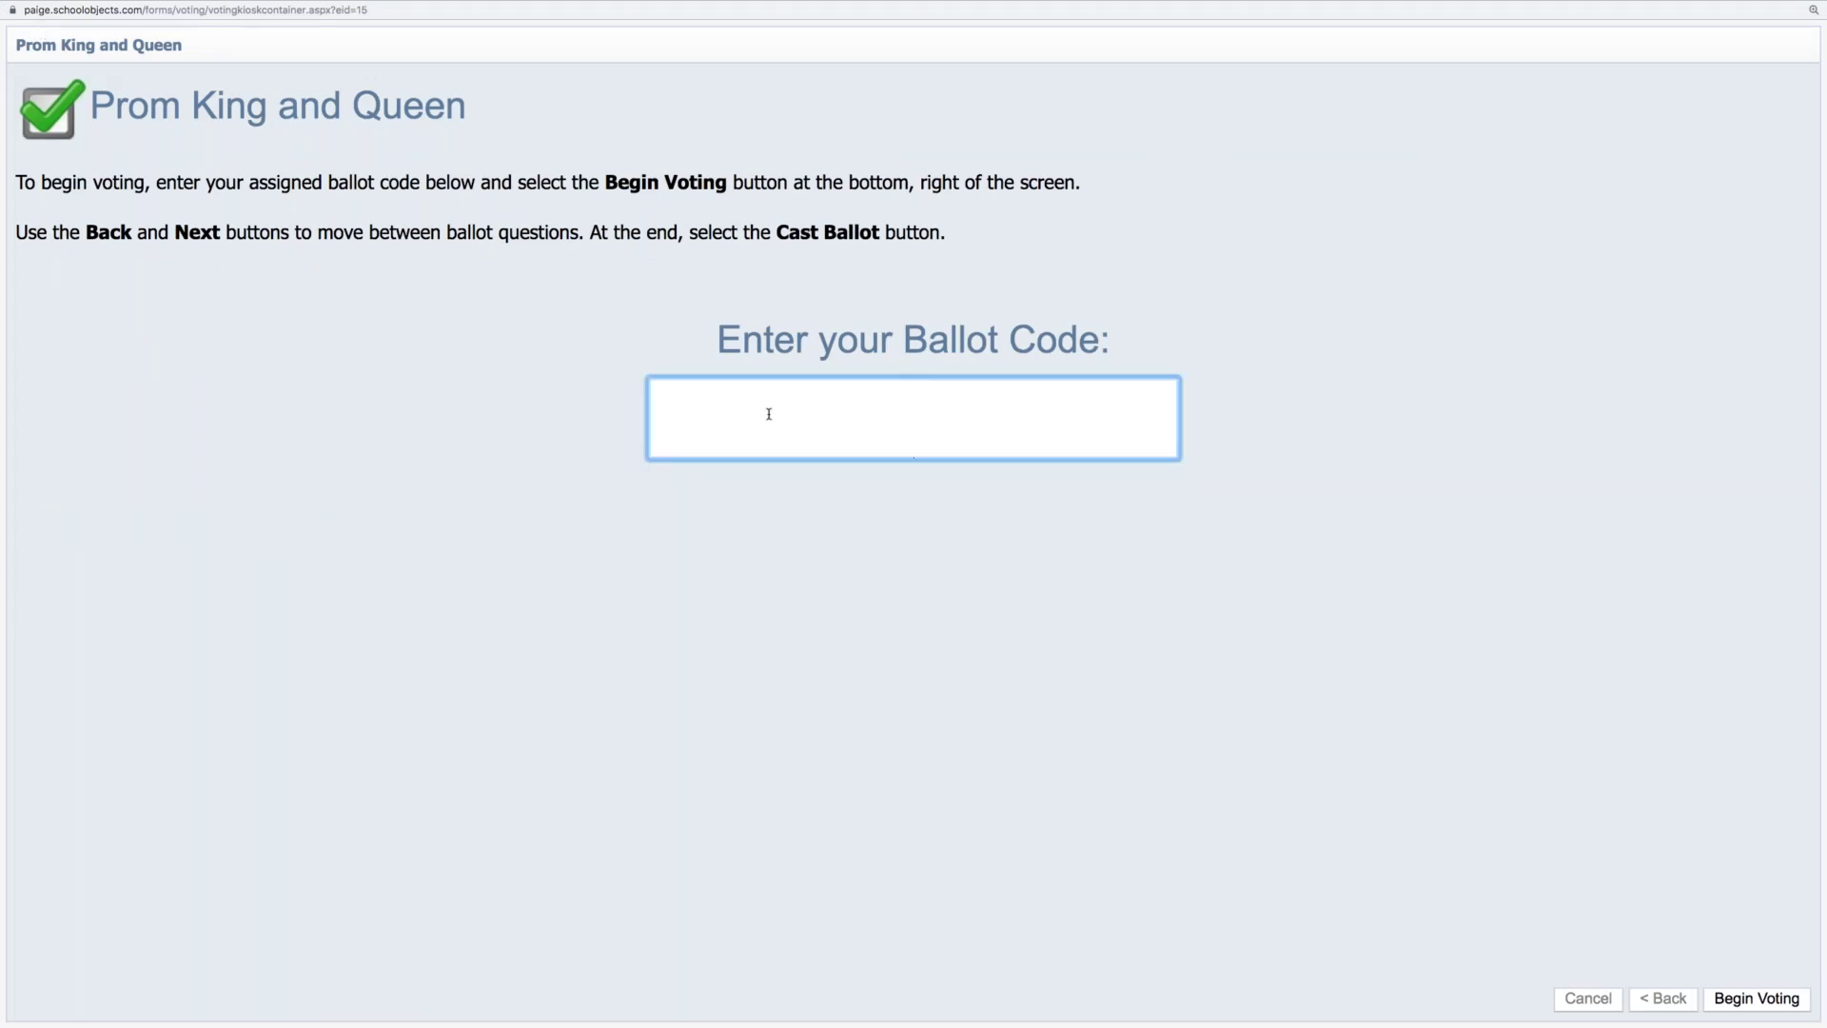
{"action": "type", "text": "192"}
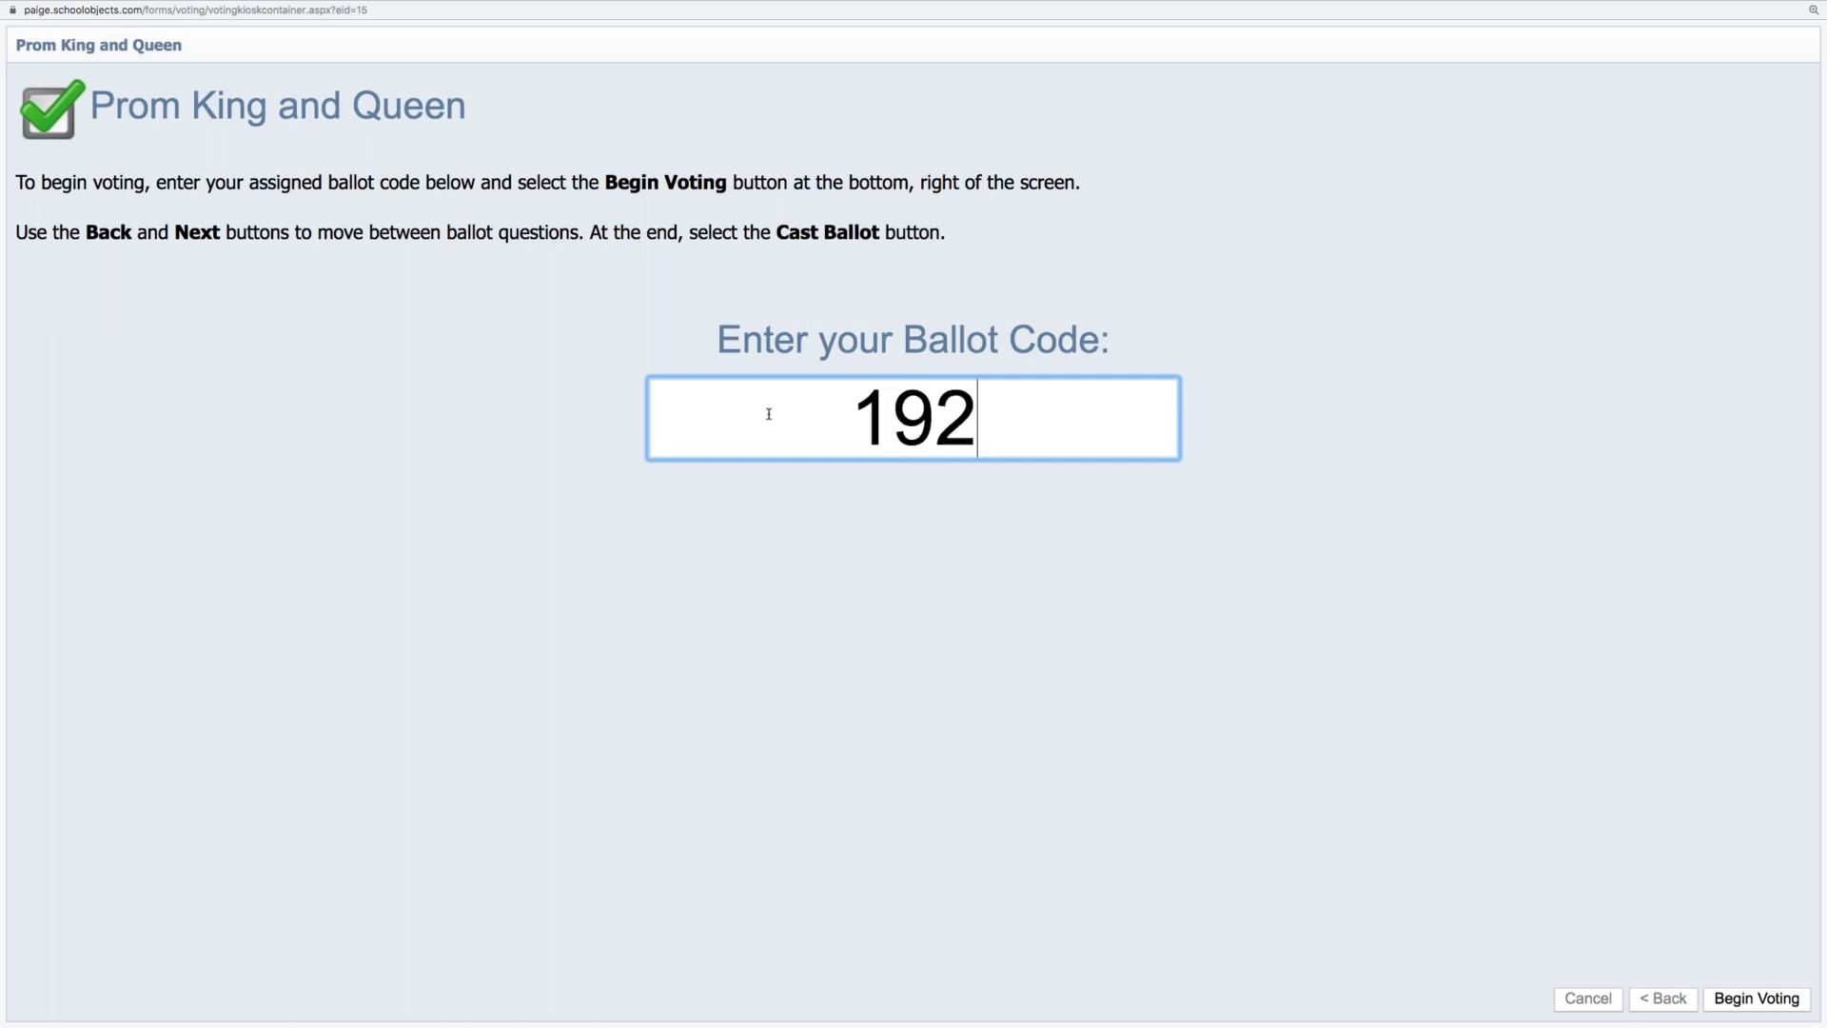
{"action": "type", "text": "0"}
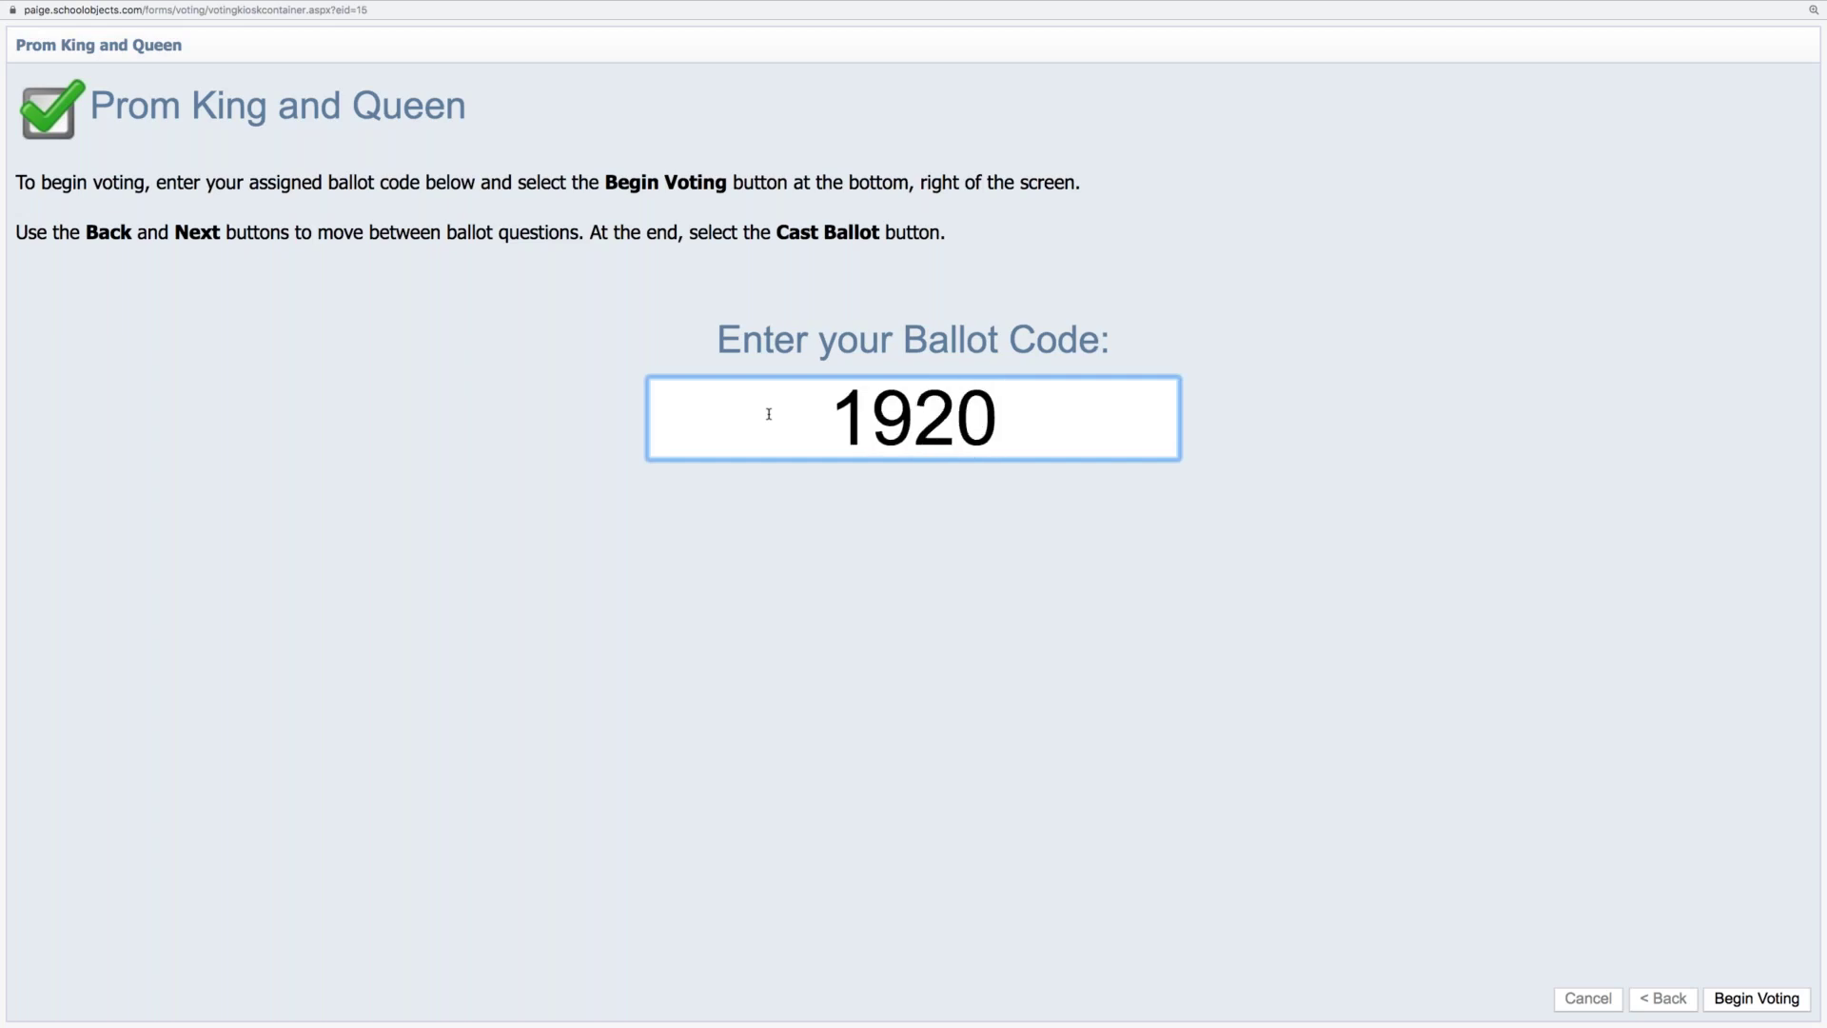
{"action": "type", "text": "38"}
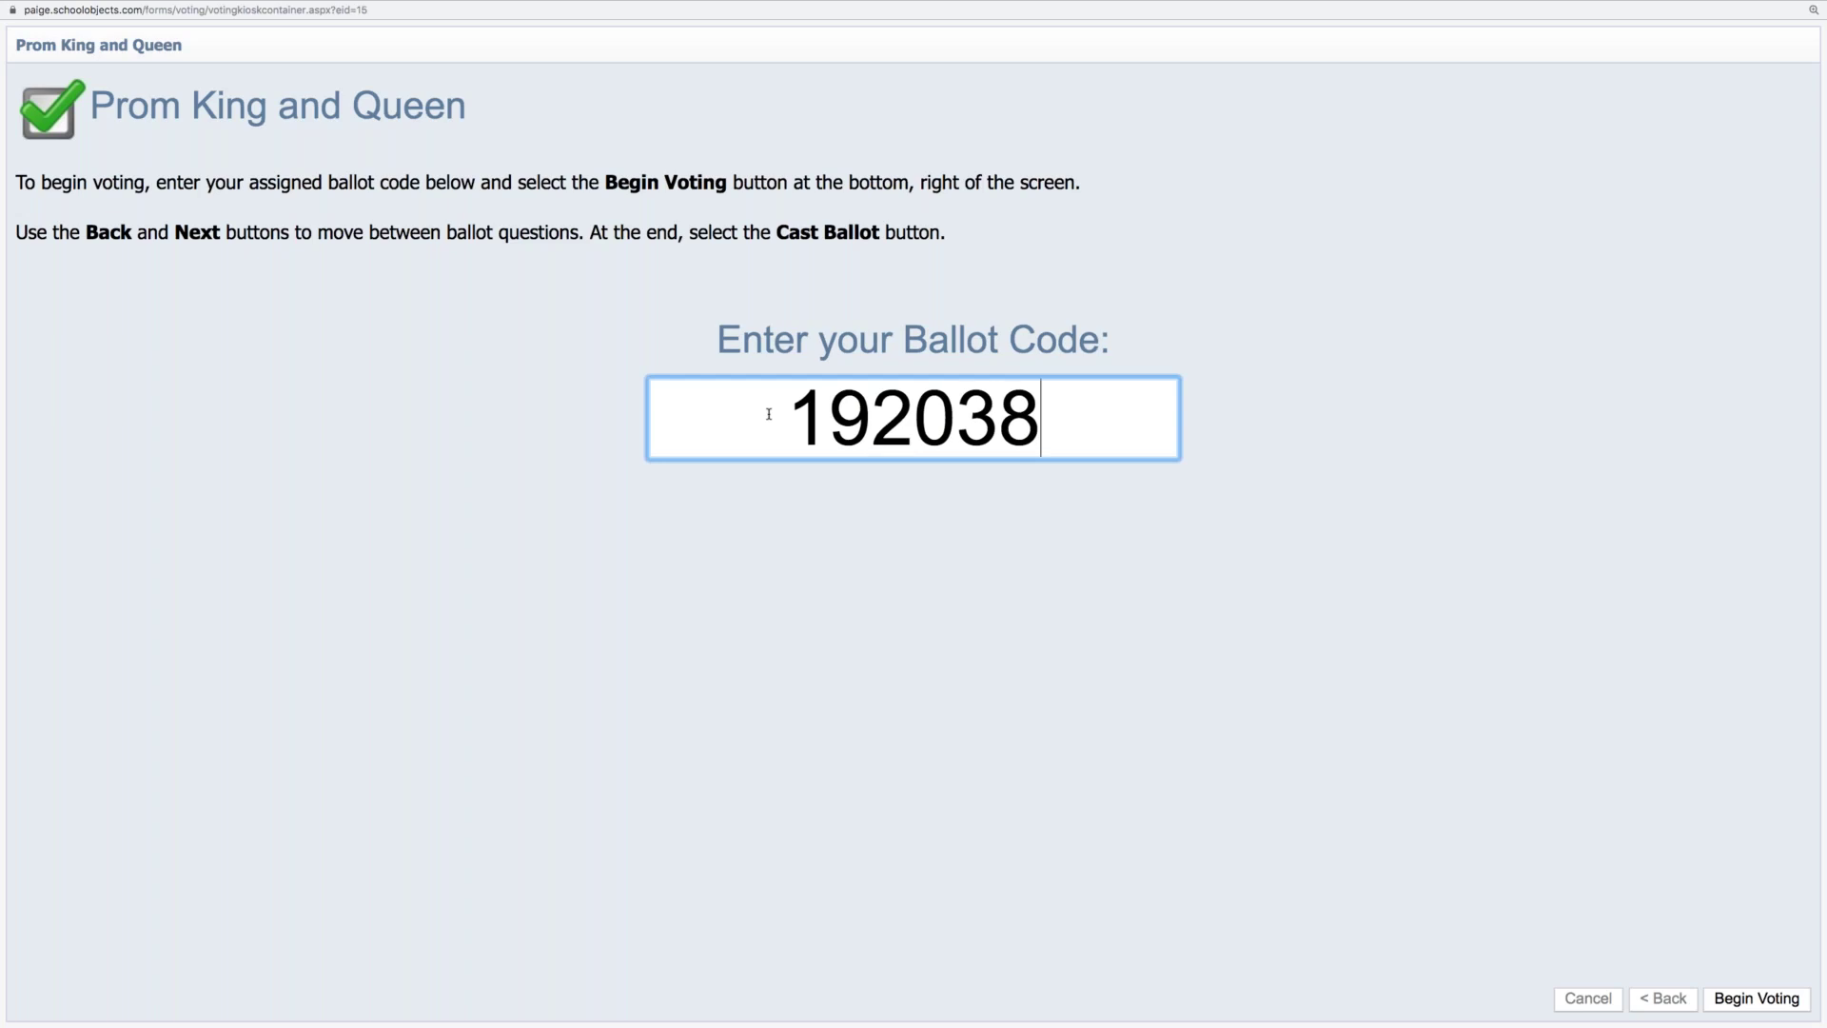
{"action": "type", "text": "60"}
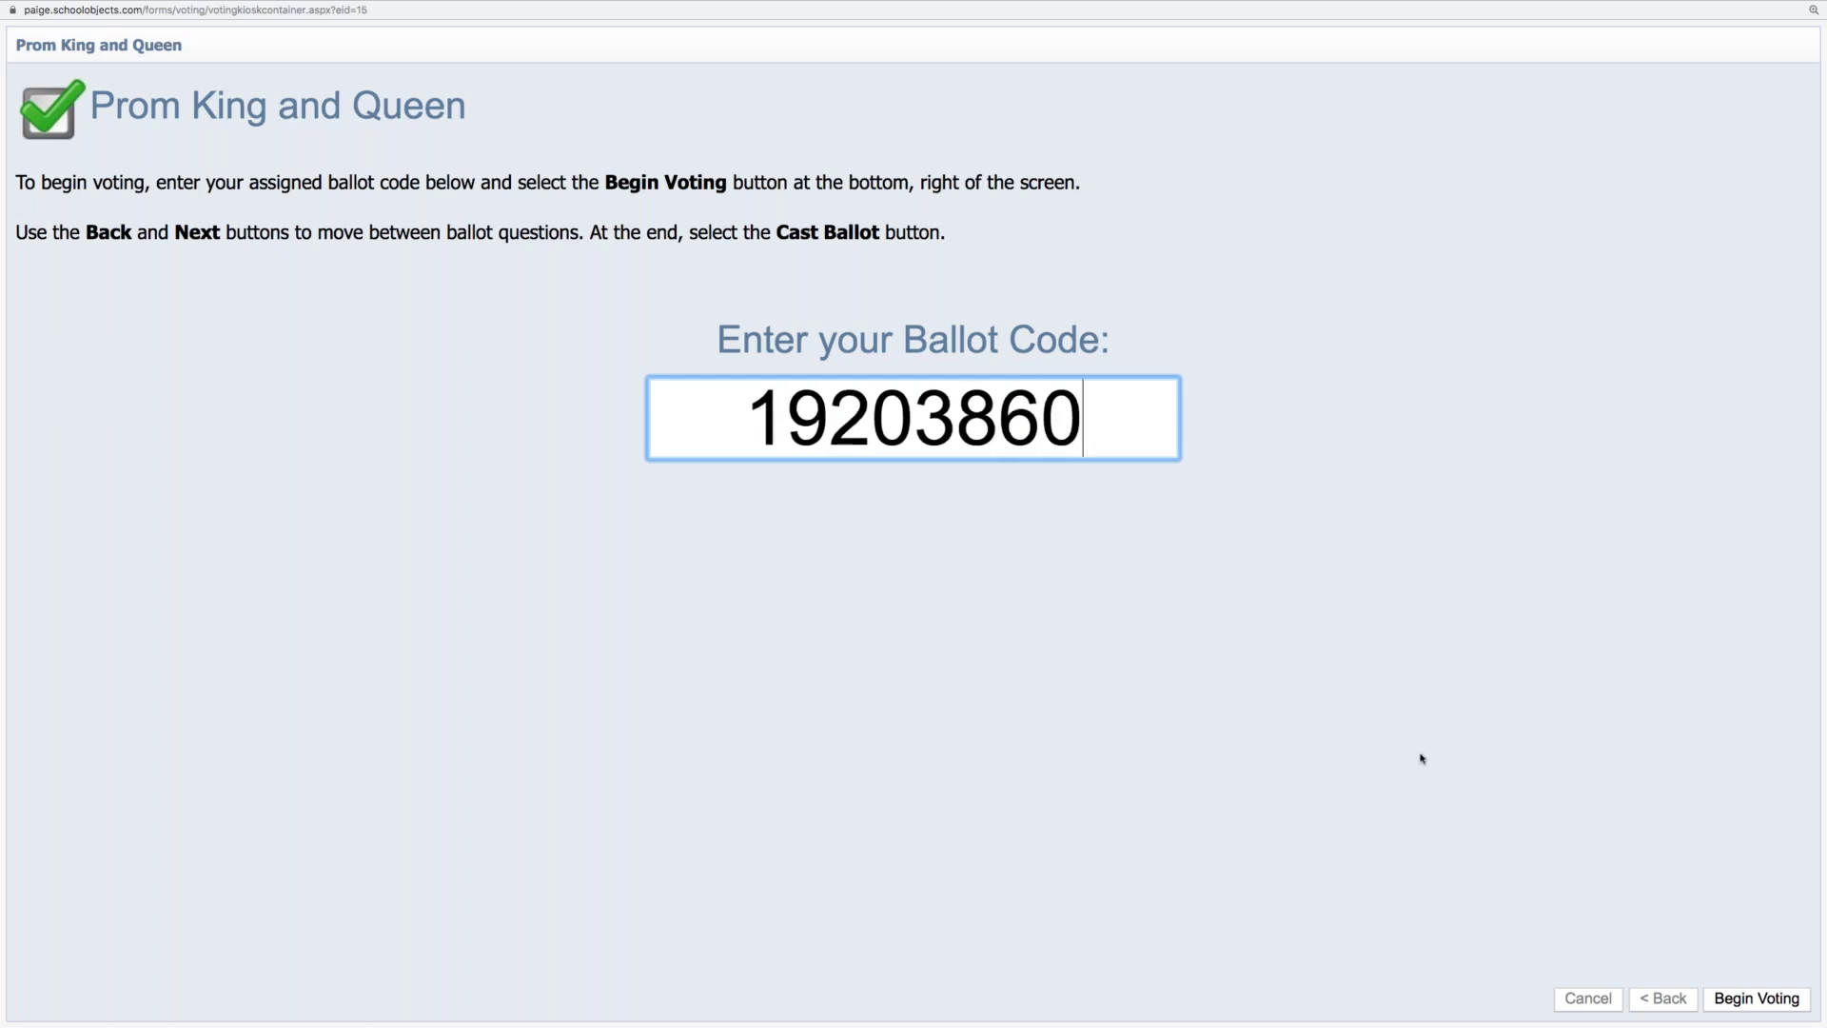
{"action": "left_click", "coordinate": [1735, 1001]}
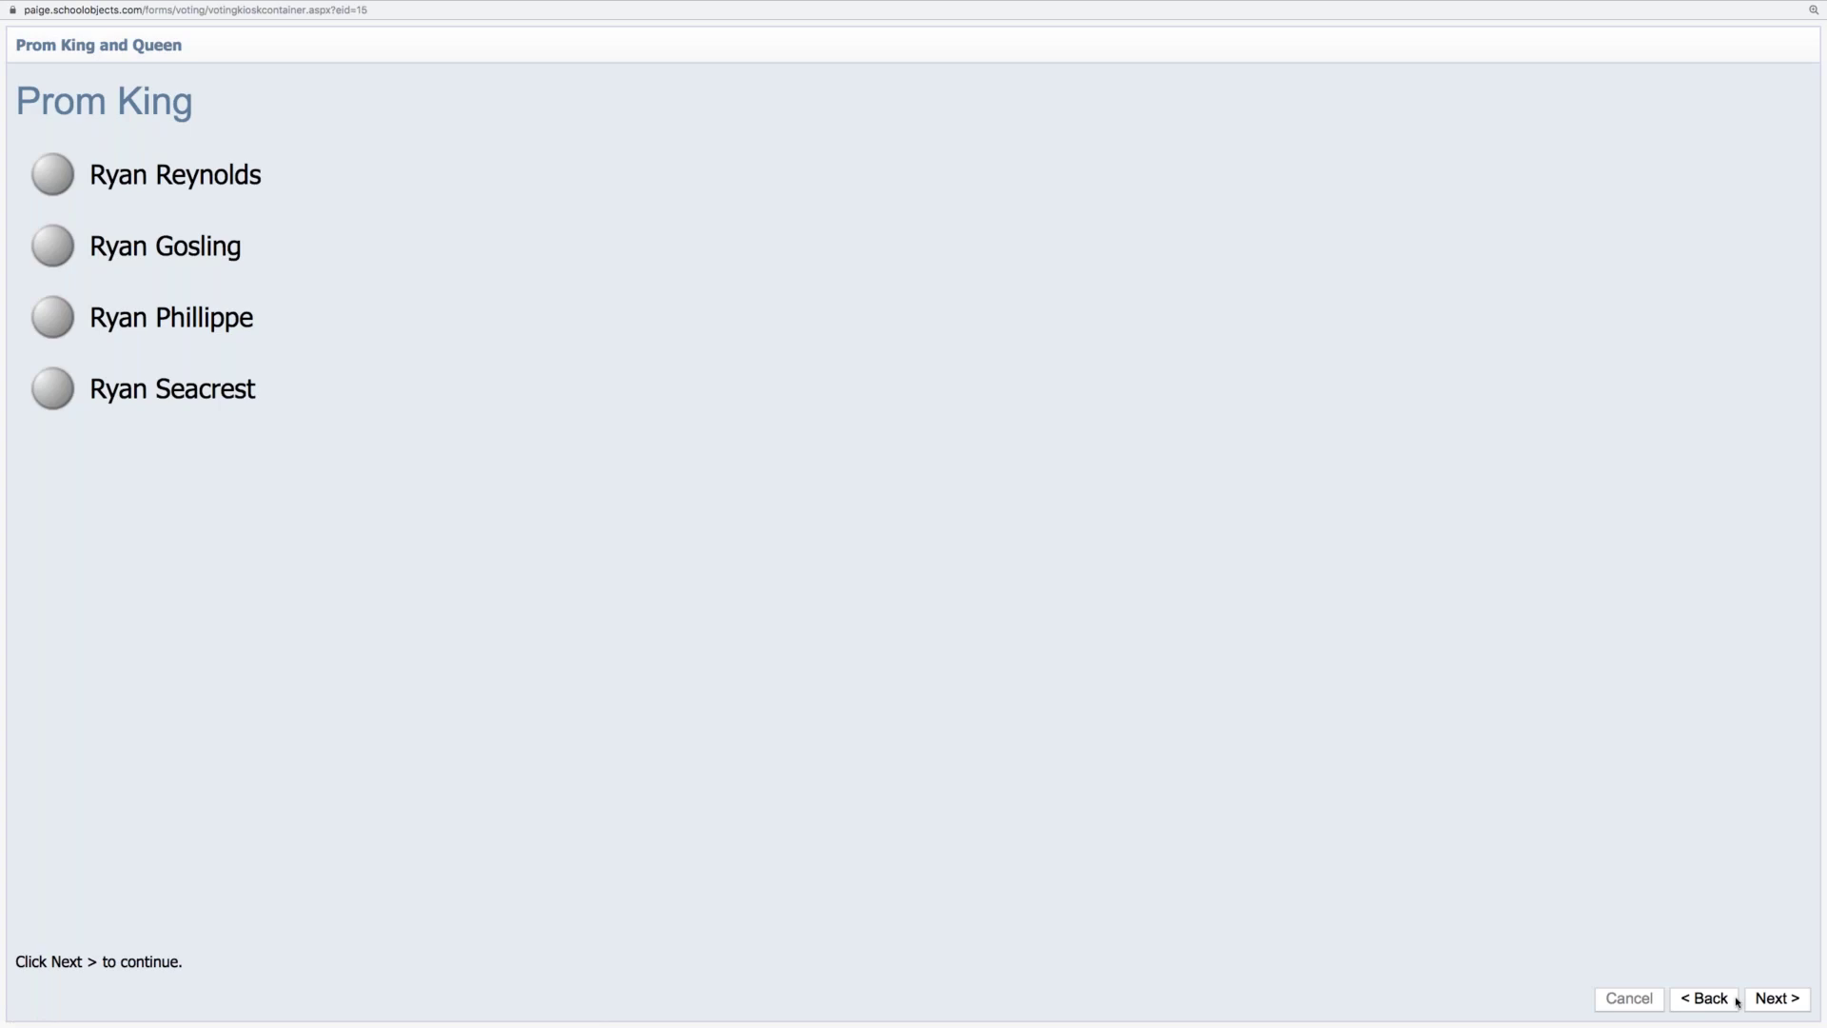
Vote for the first Prom King and second Prom Queen candidates, cast the ballot, and close the kiosk
{"action": "left_click", "coordinate": [65, 182]}
{"action": "left_click", "coordinate": [1769, 995]}
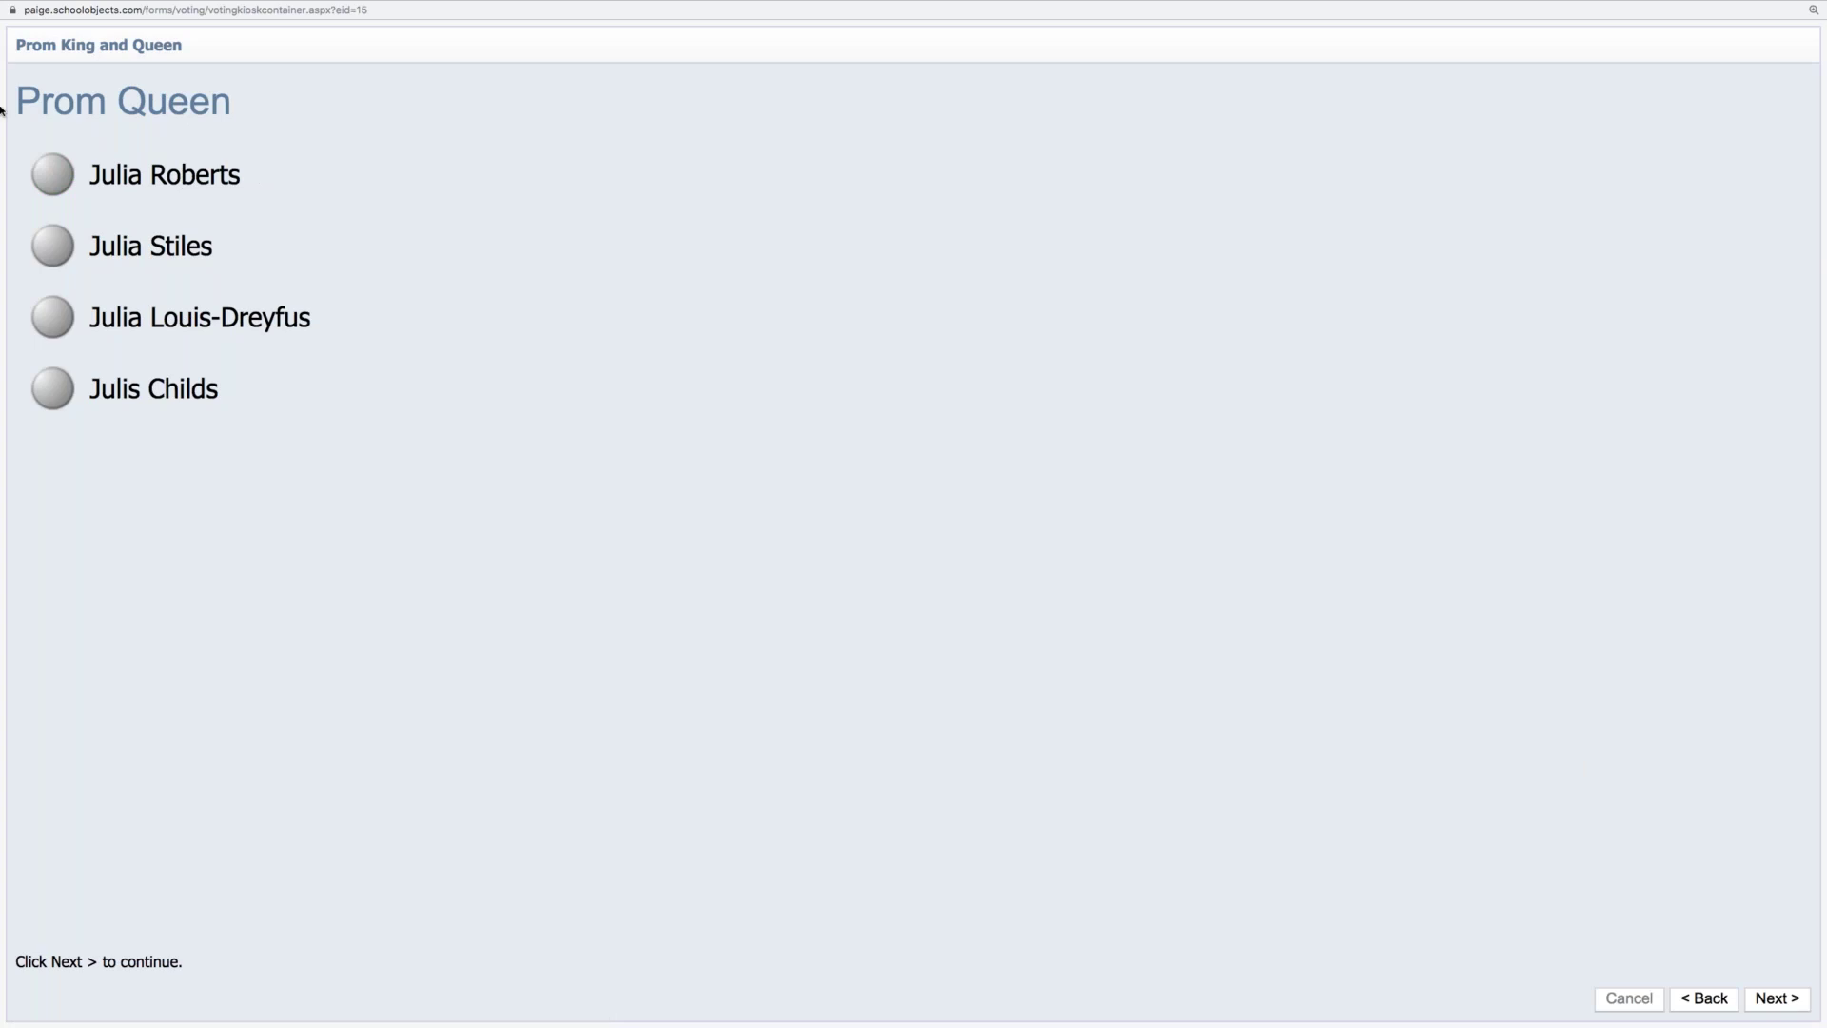
{"action": "left_click", "coordinate": [50, 250]}
{"action": "left_click", "coordinate": [1760, 999]}
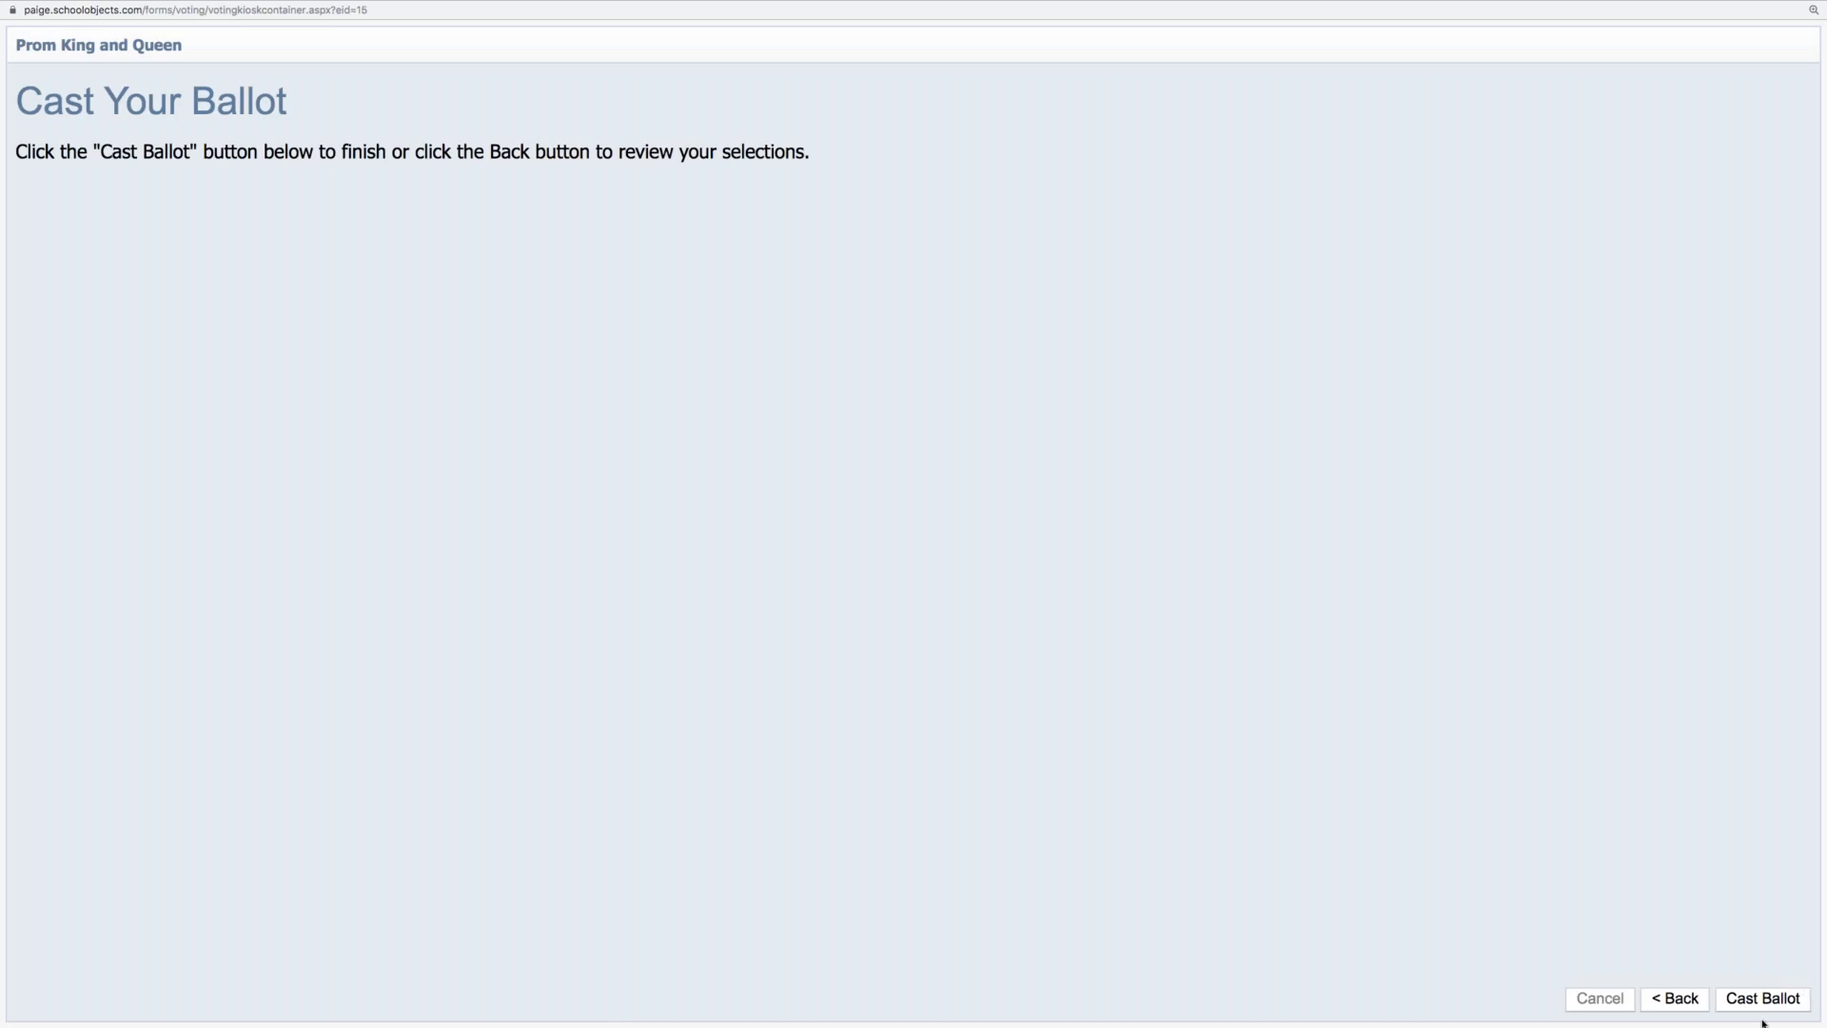
{"action": "left_click", "coordinate": [1760, 999]}
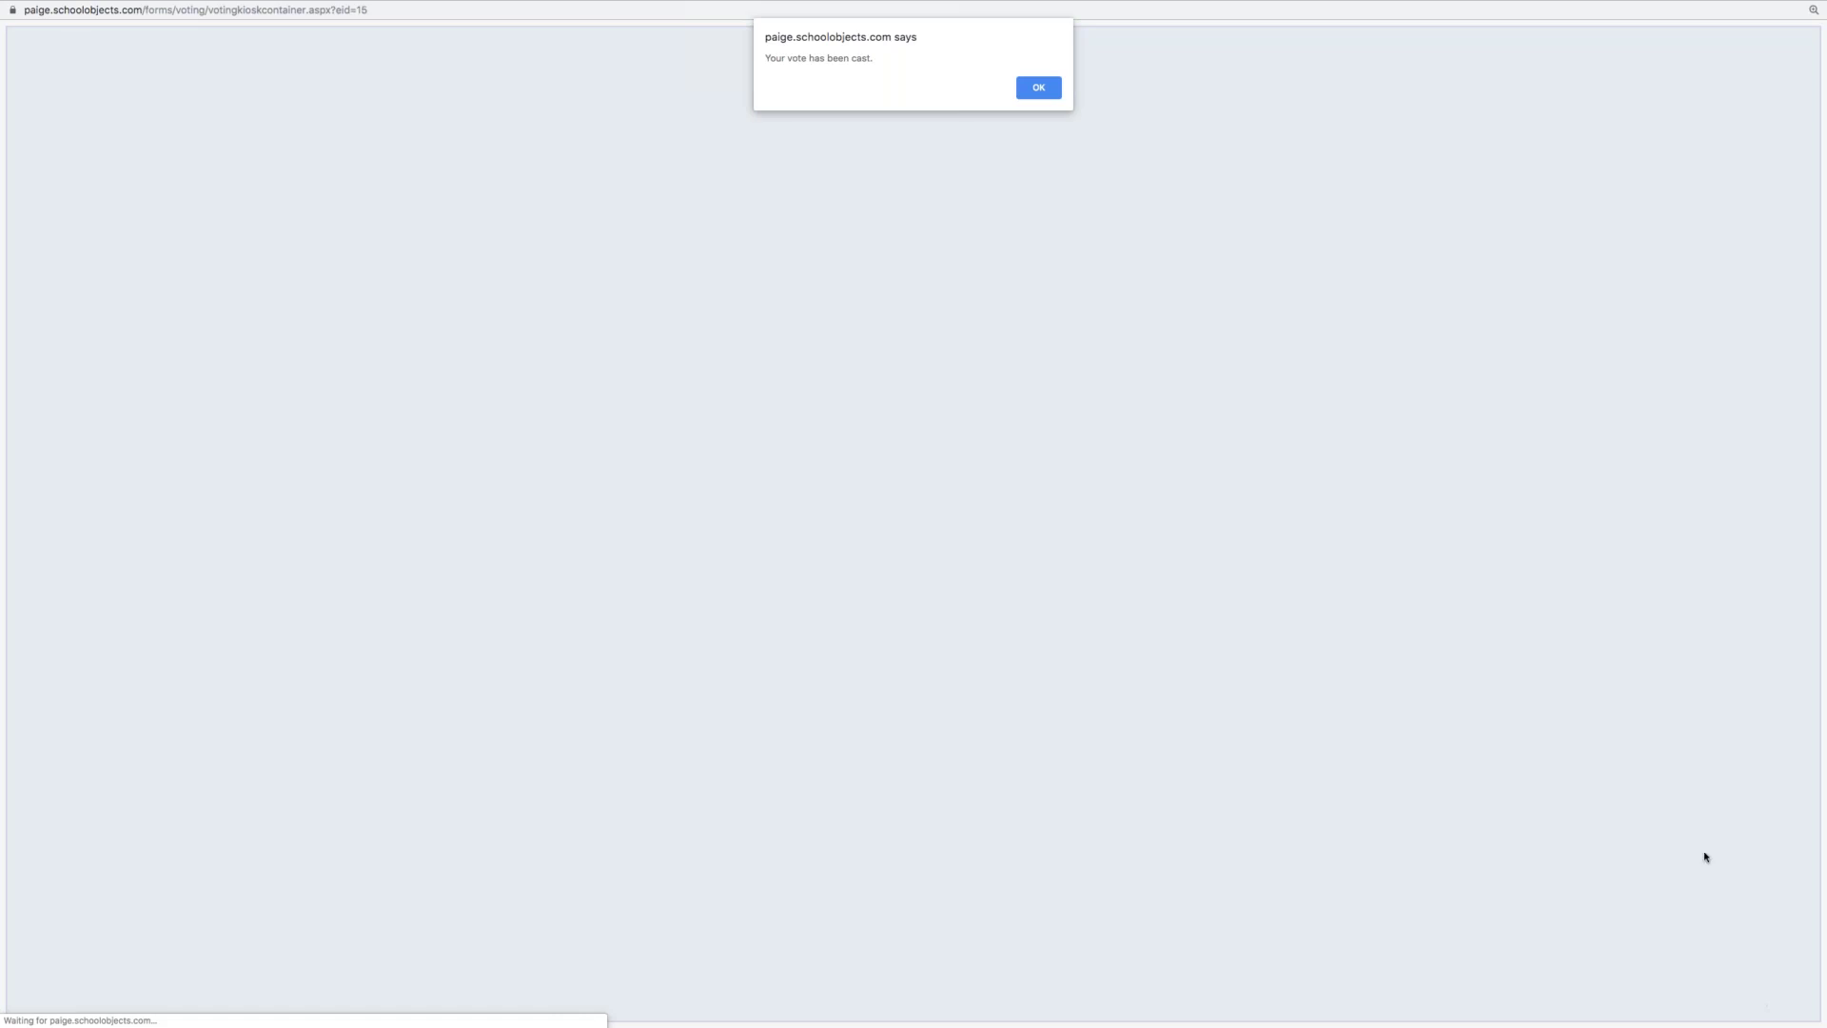
{"action": "left_click", "coordinate": [1046, 87]}
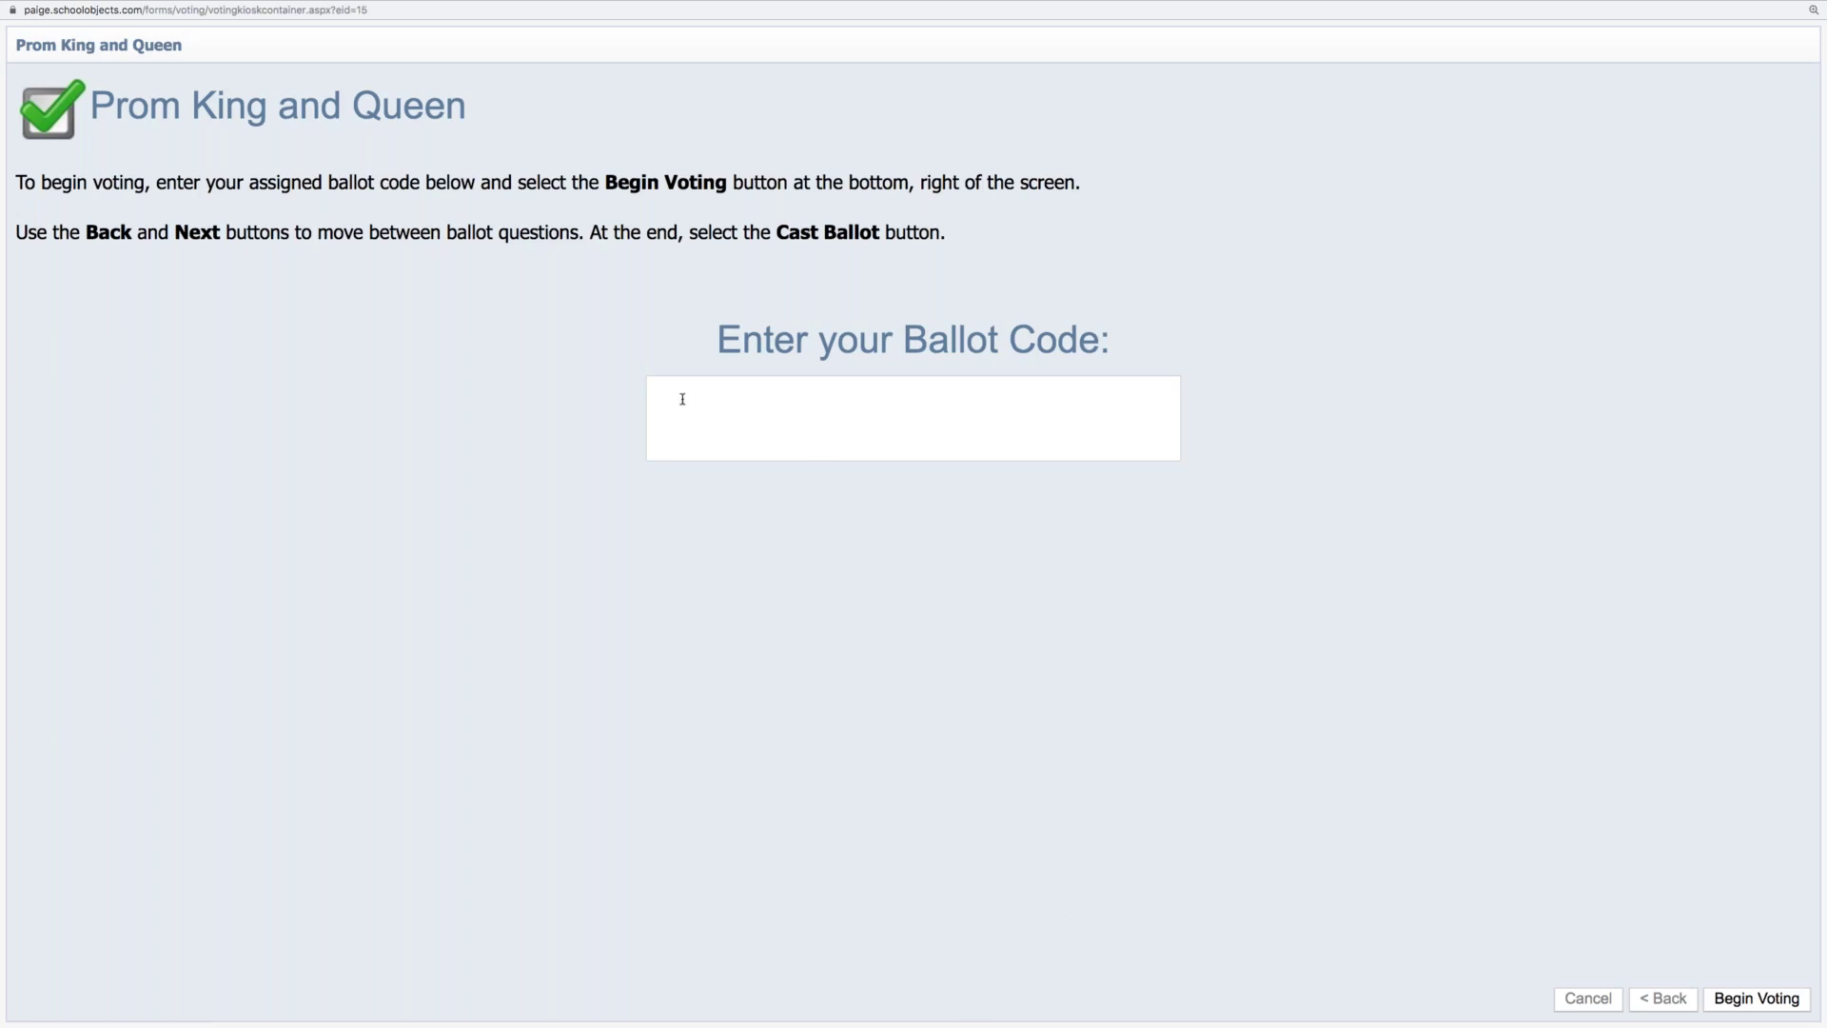
{"action": "mouse_move", "coordinate": [39, 5]}
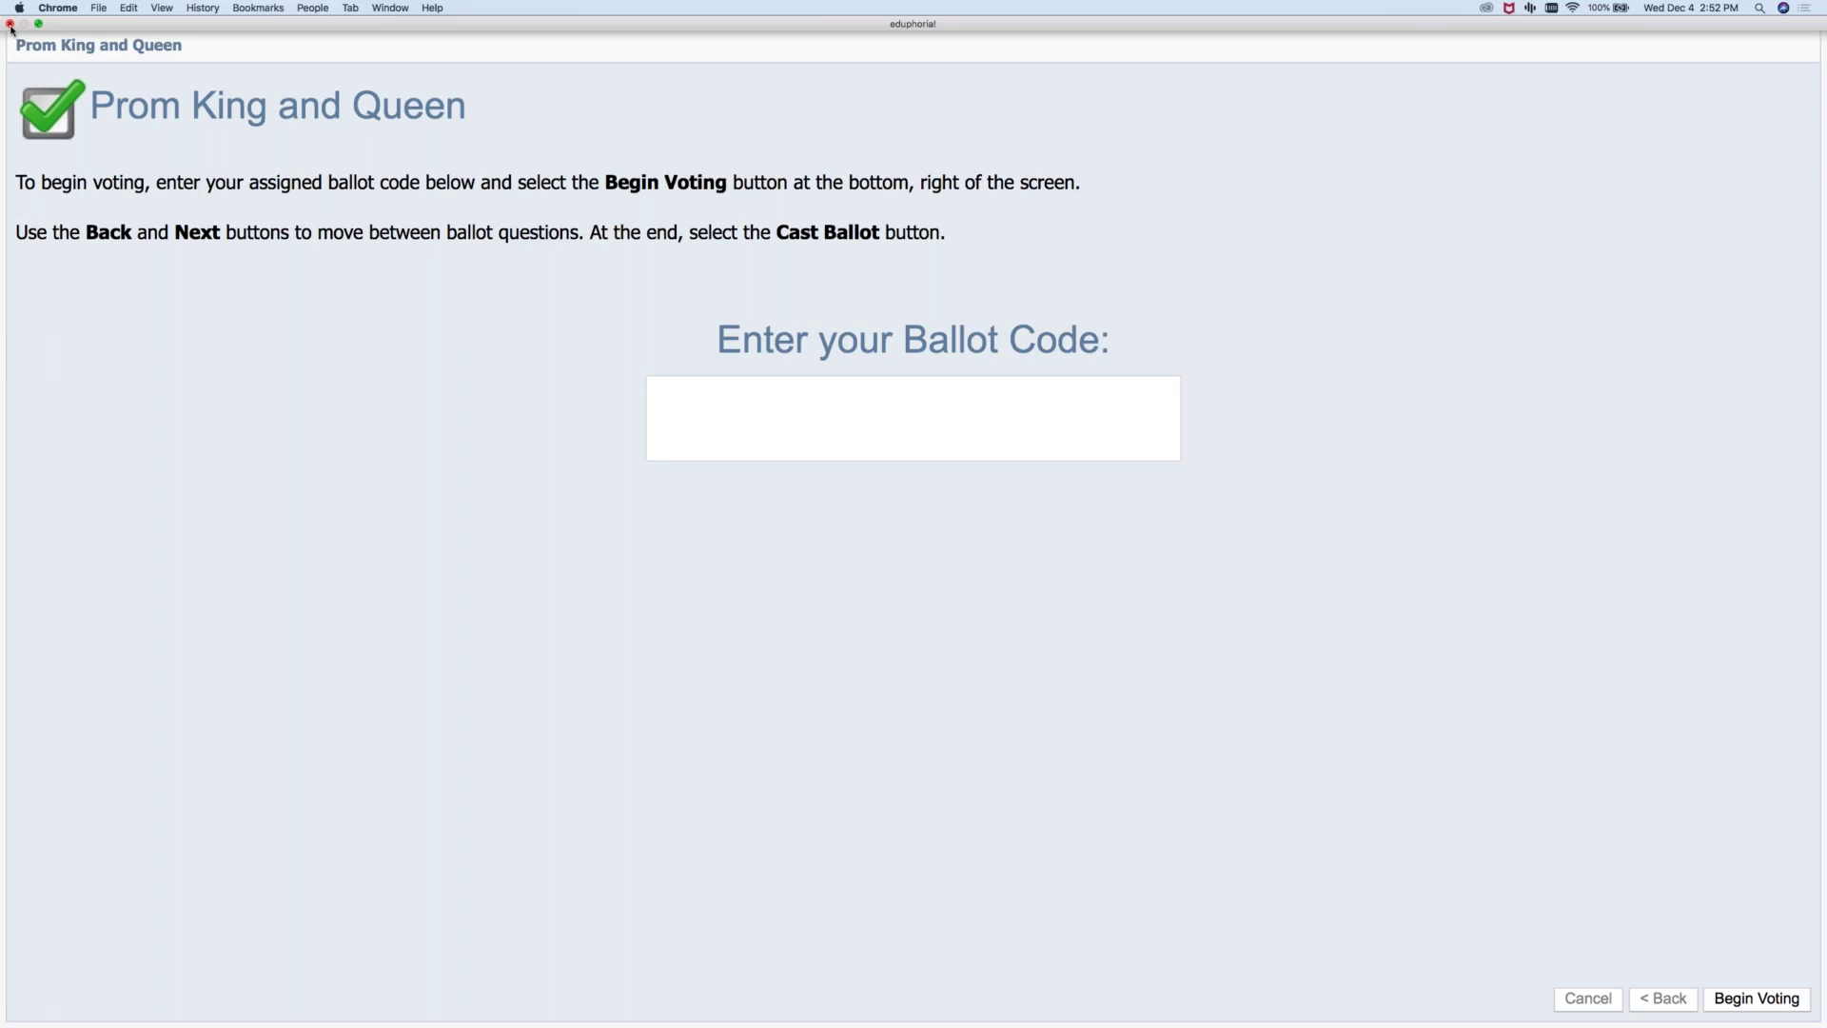
{"action": "left_click", "coordinate": [9, 24]}
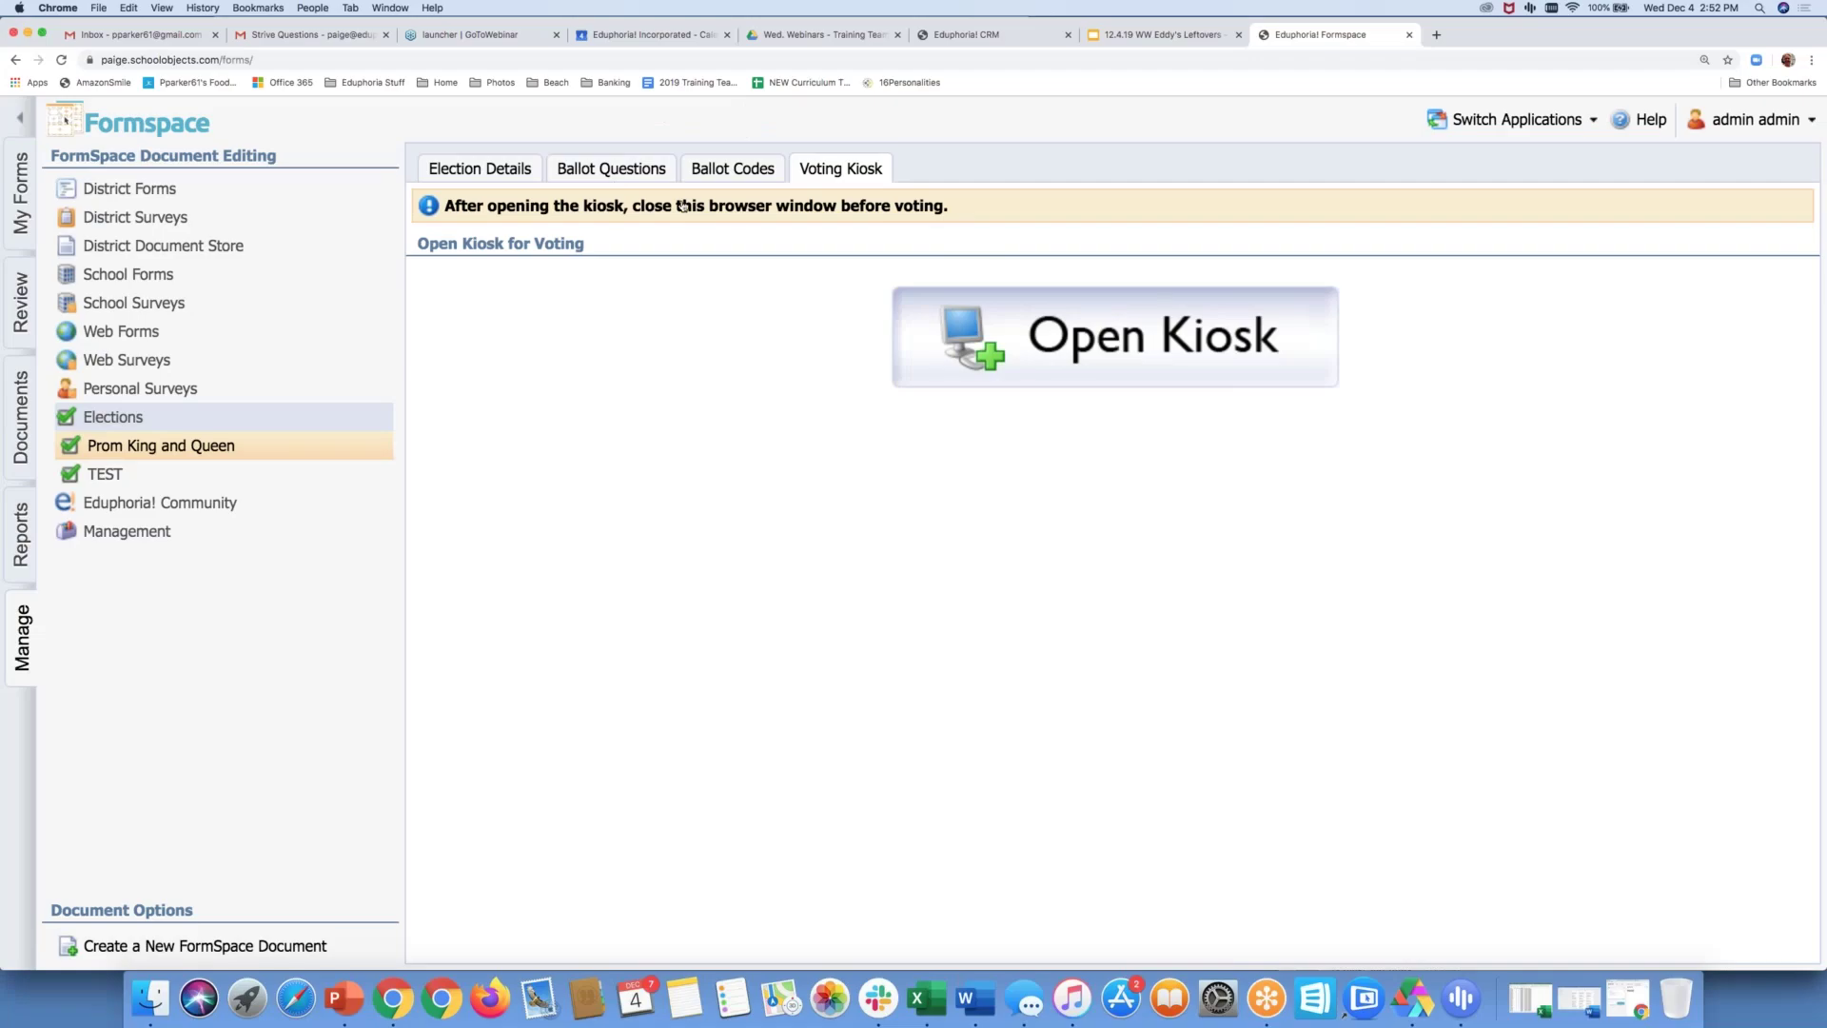
Recheck the ballot code counts, then return to the Manage tab's document categories
{"action": "left_click", "coordinate": [718, 168]}
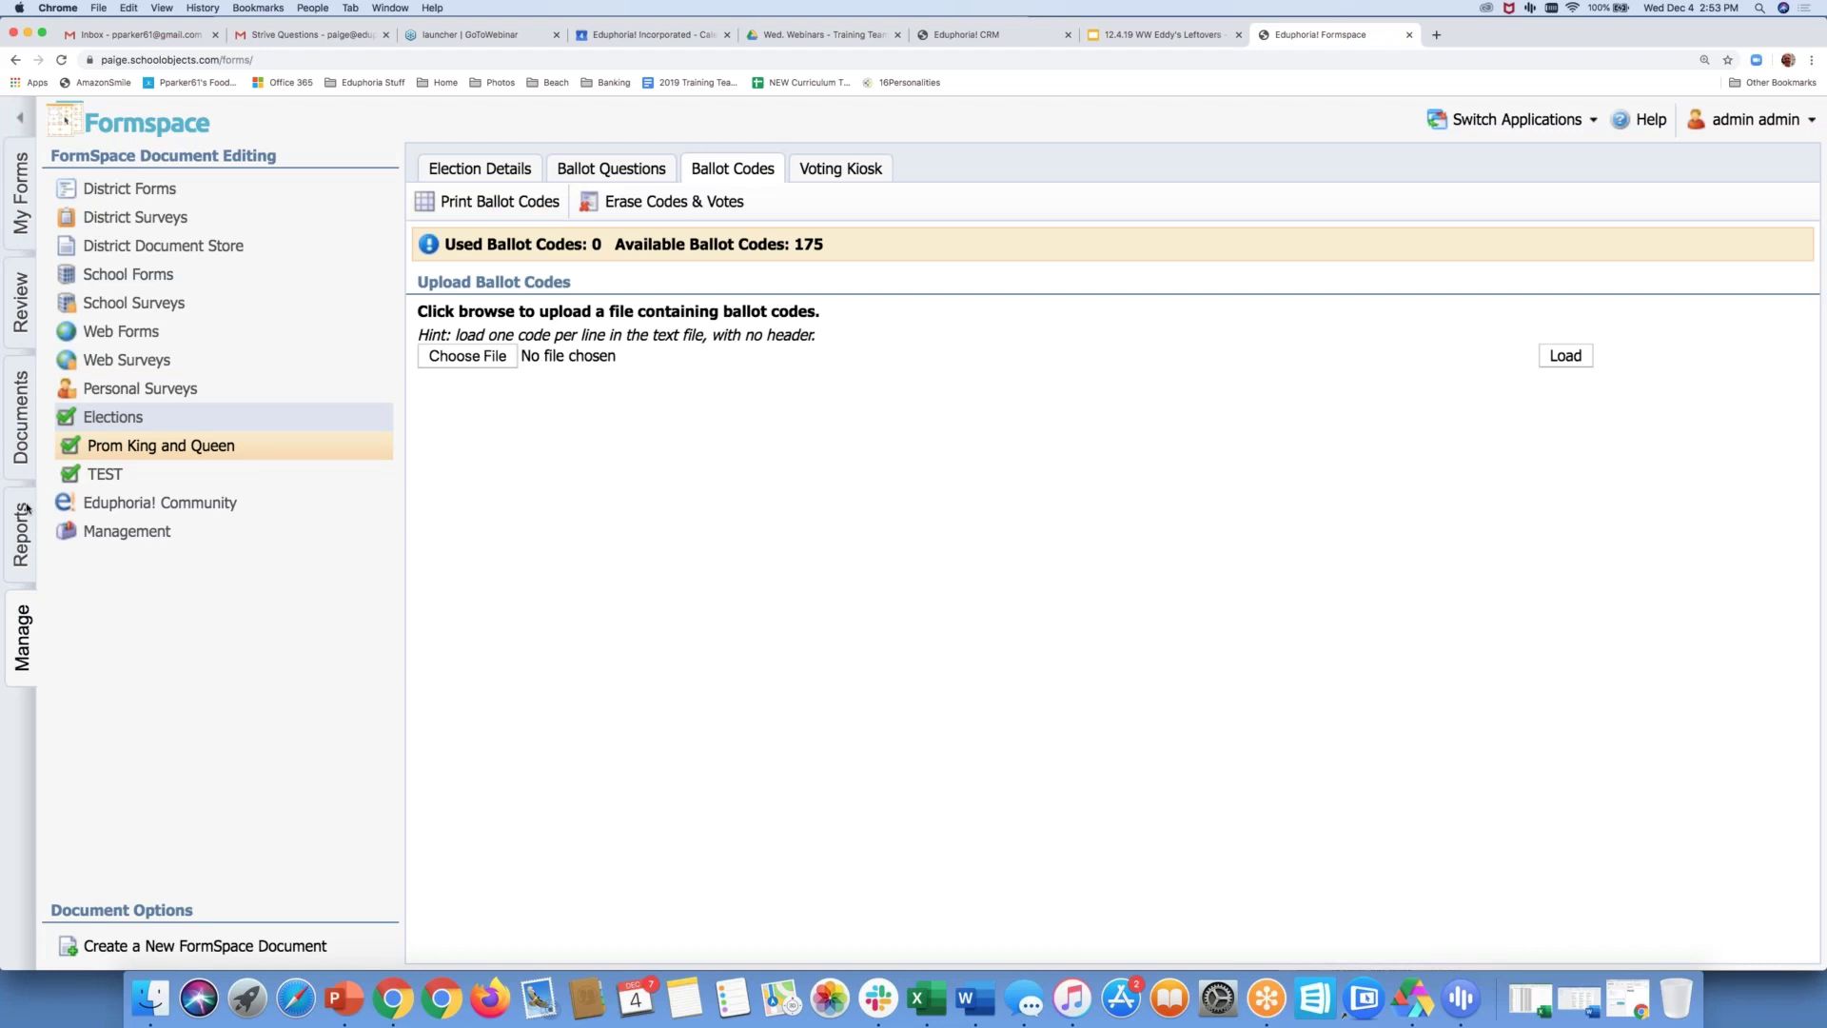
{"action": "left_click", "coordinate": [20, 221]}
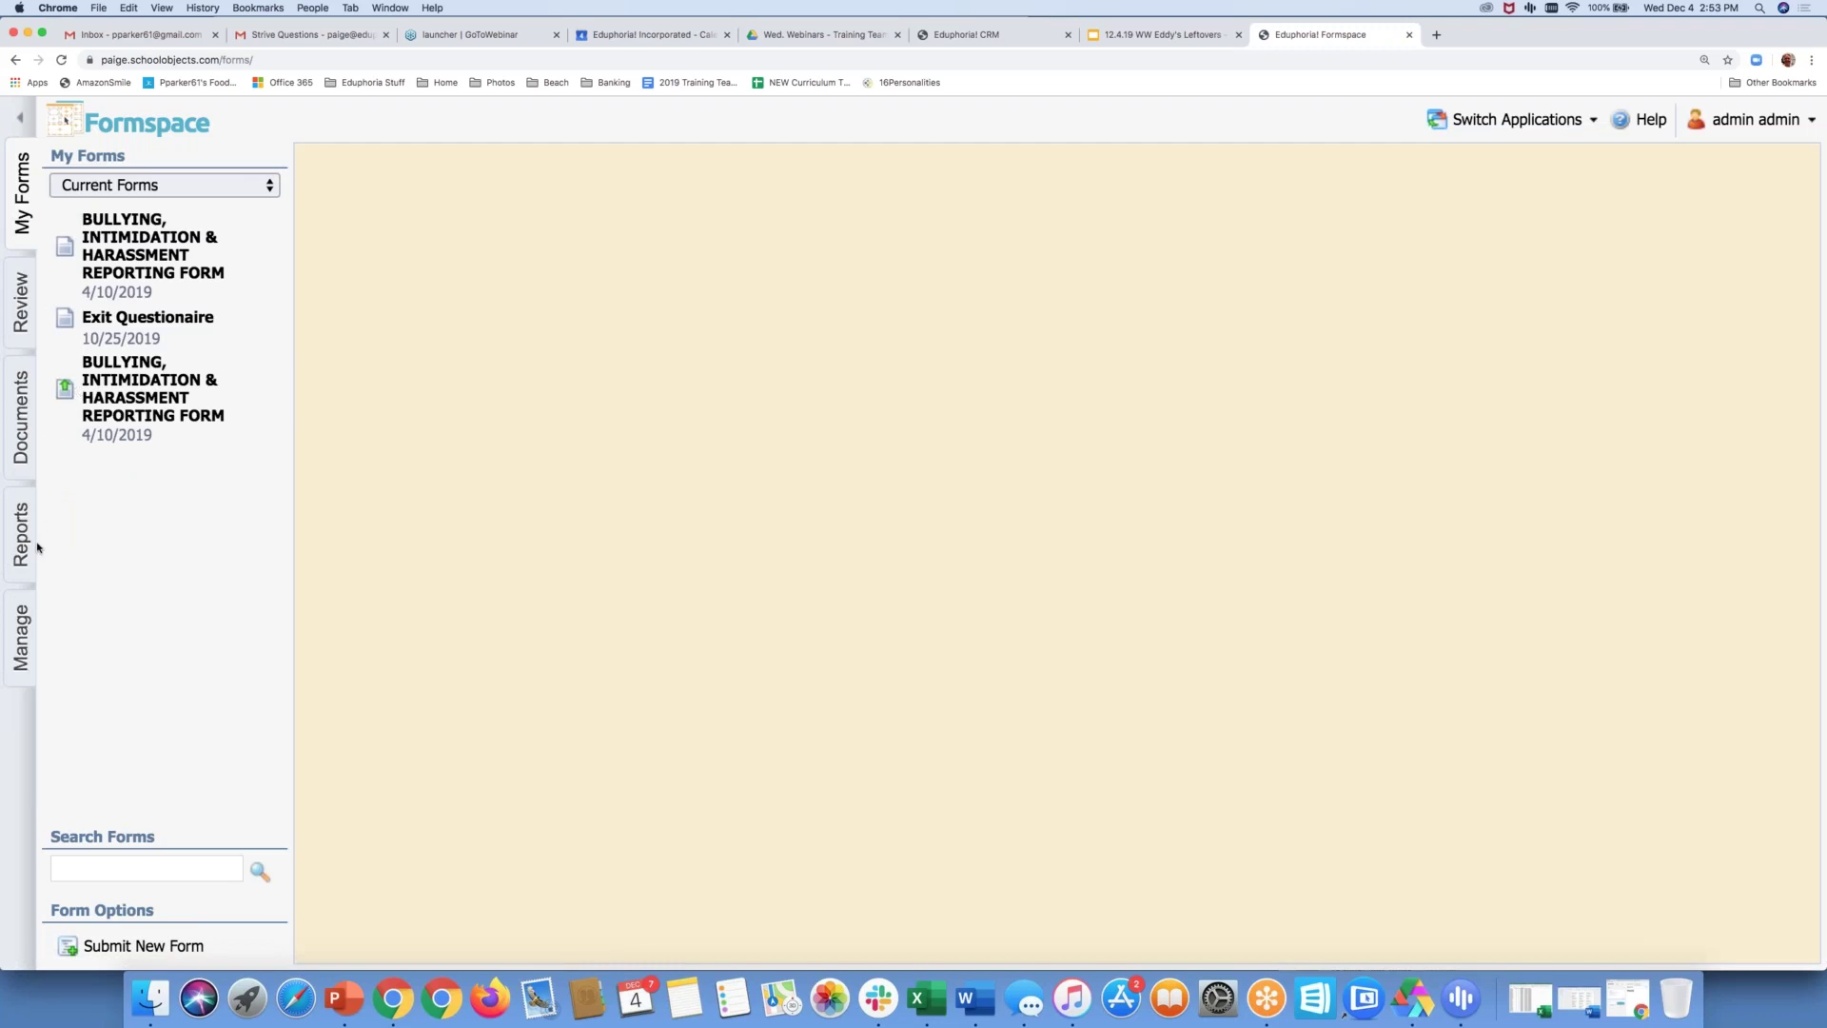
{"action": "left_click", "coordinate": [23, 641]}
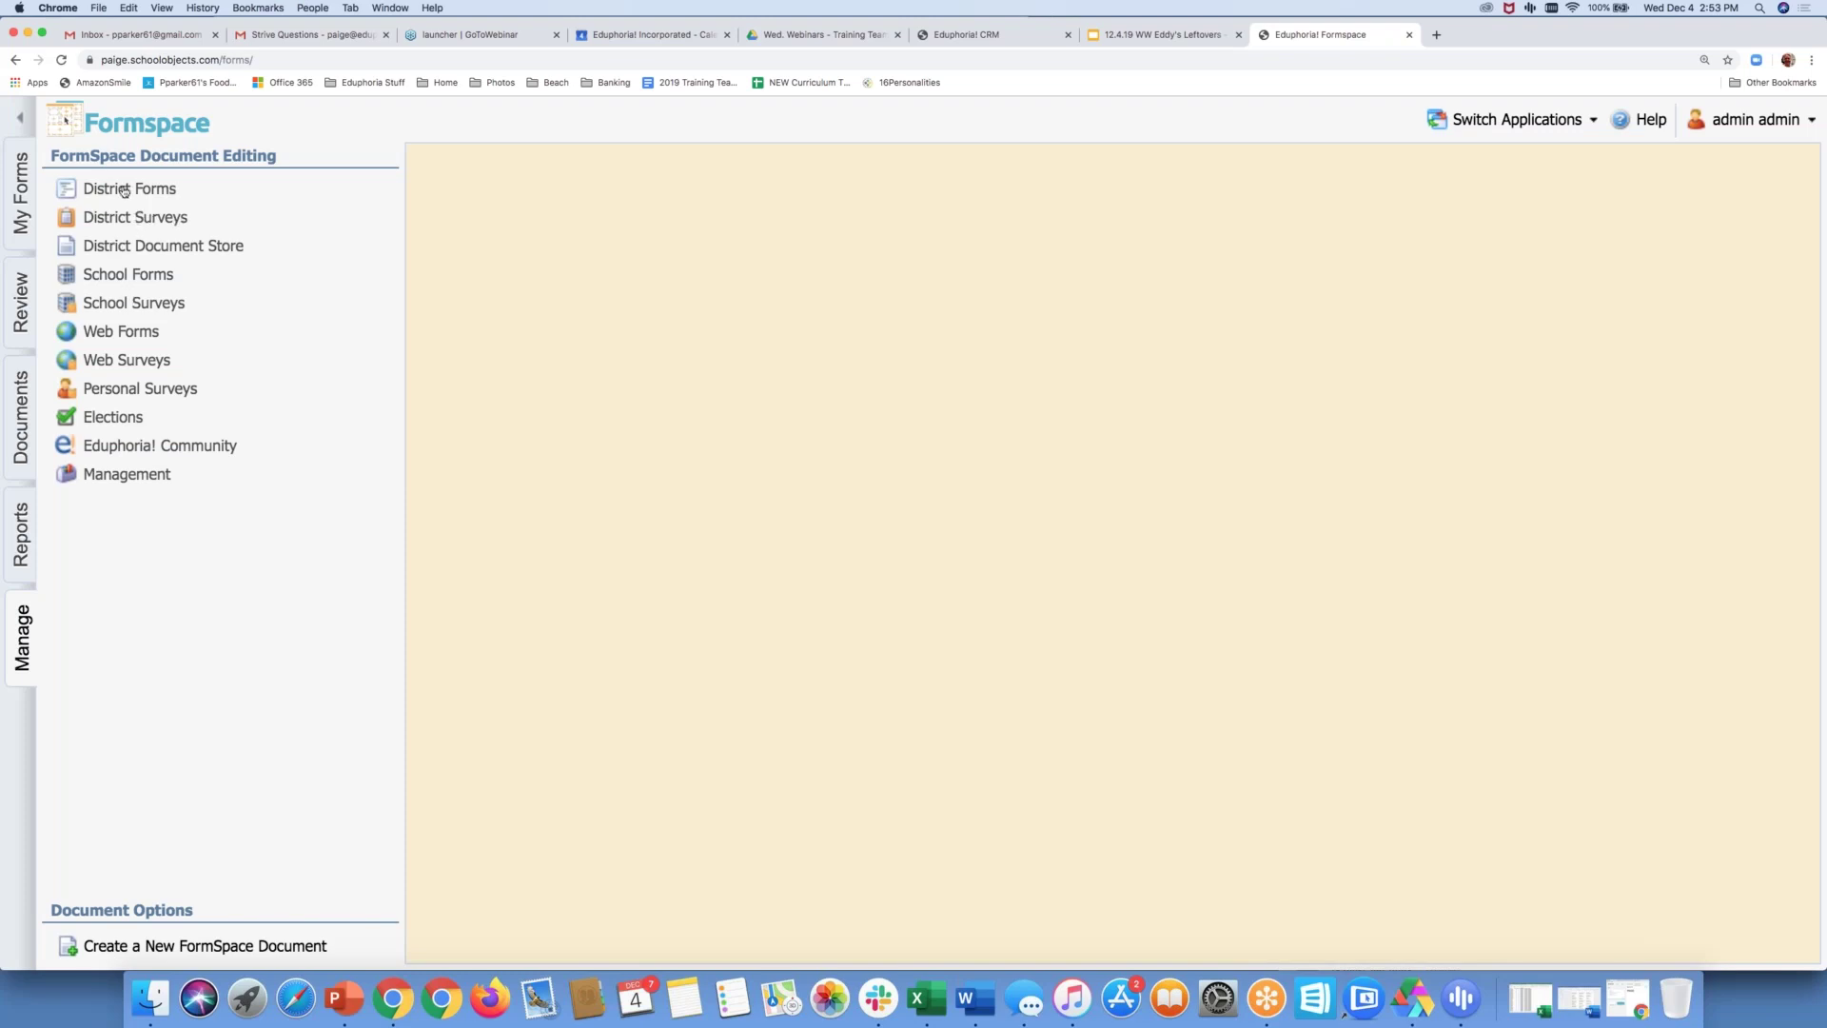
Open Absent from Duty under District Forms > General Forms and scroll its settings to management users
{"action": "left_click", "coordinate": [123, 191]}
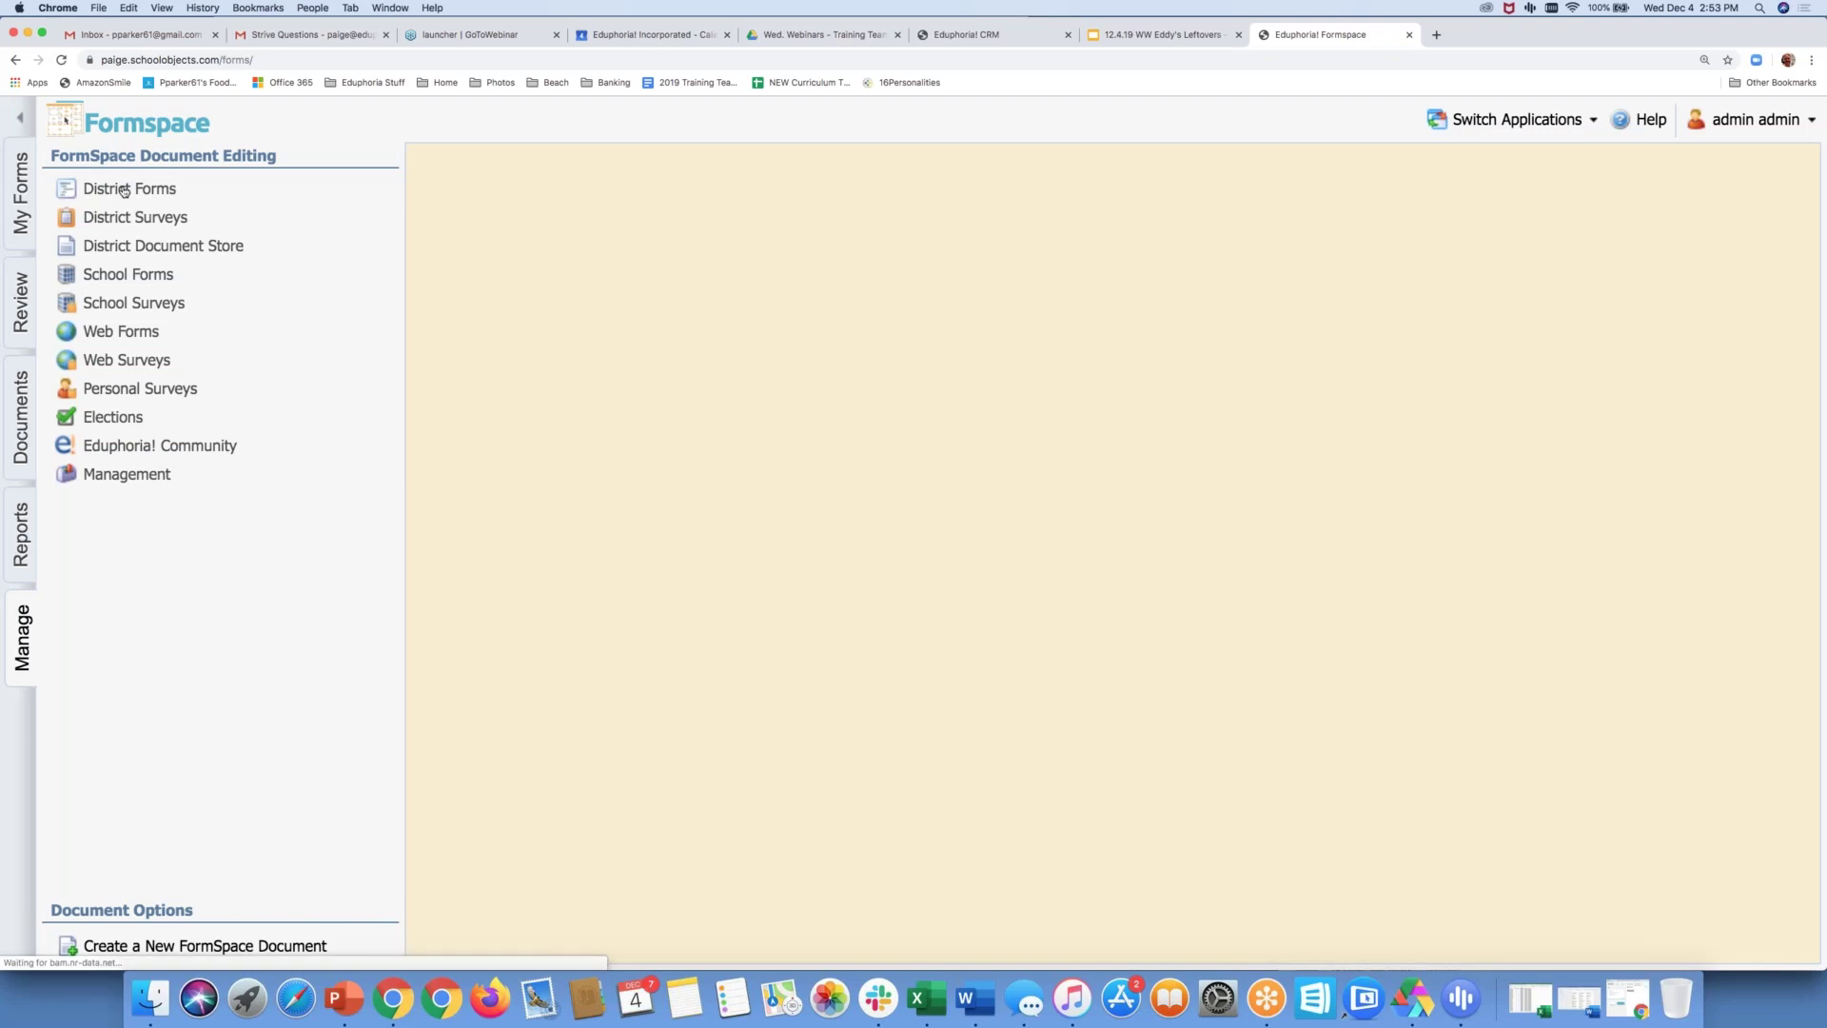
{"action": "left_click", "coordinate": [118, 220]}
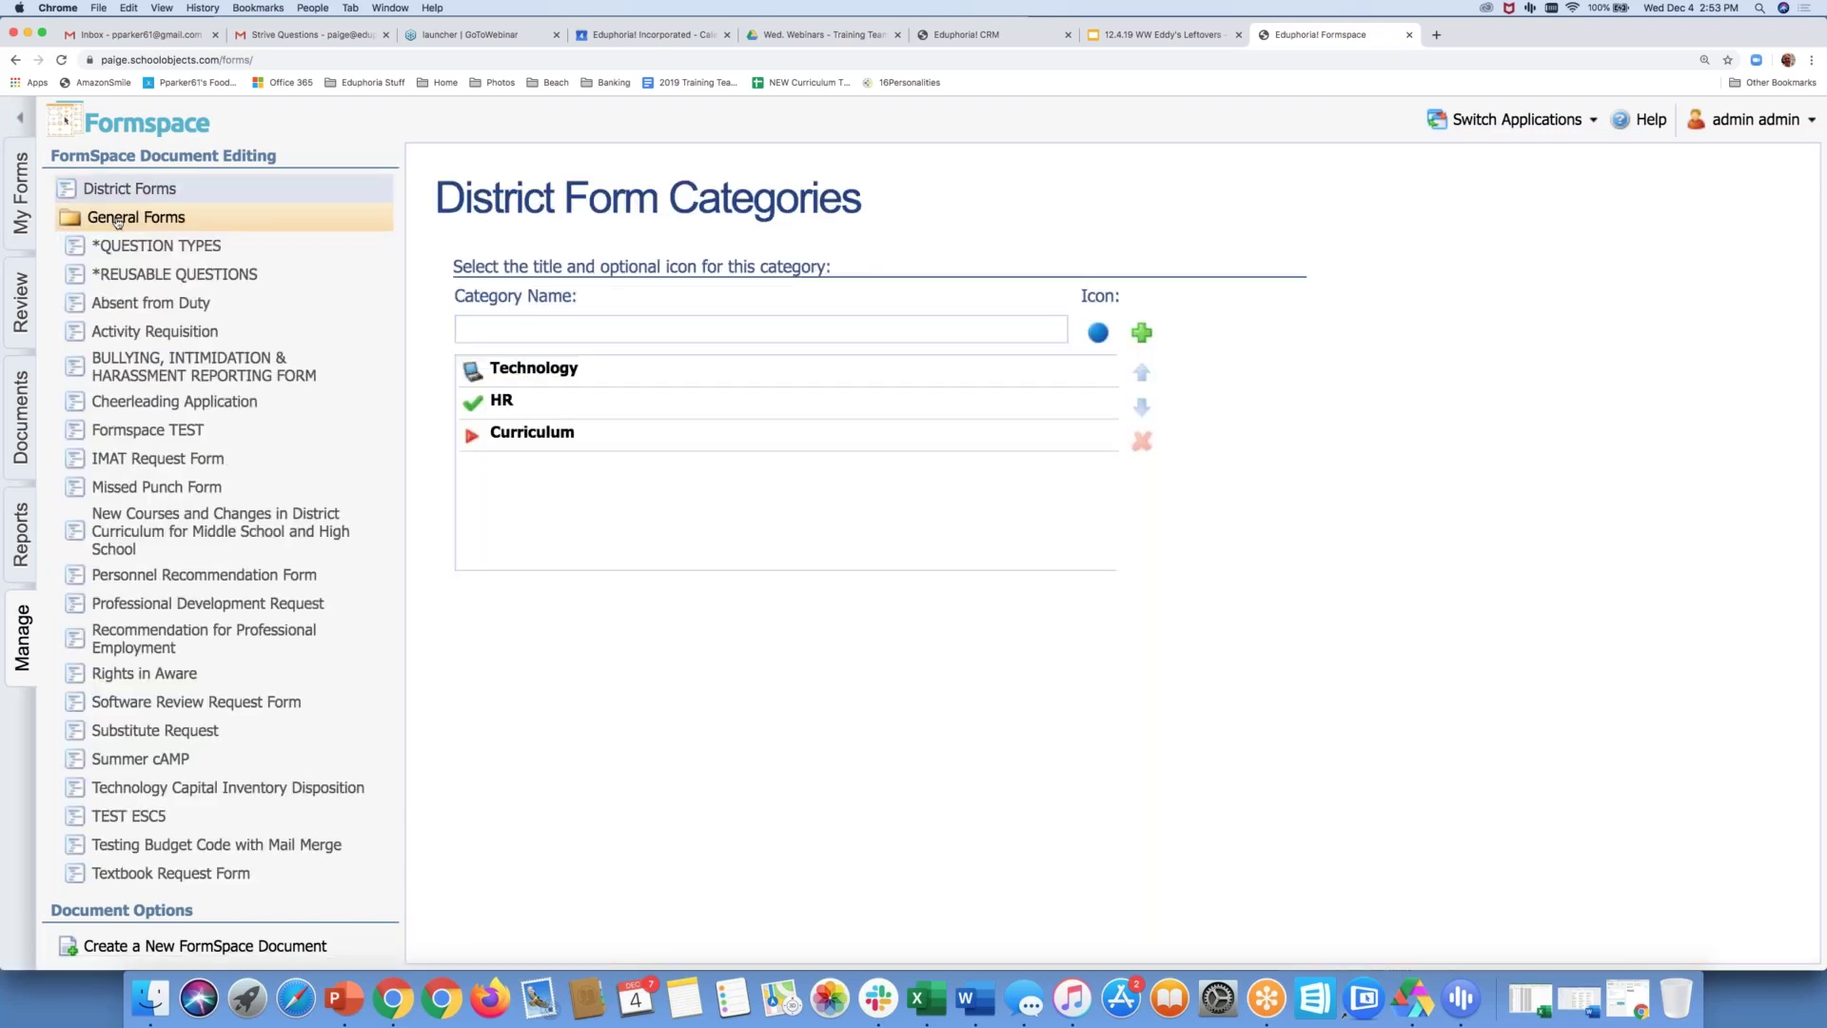
{"action": "left_click", "coordinate": [127, 306]}
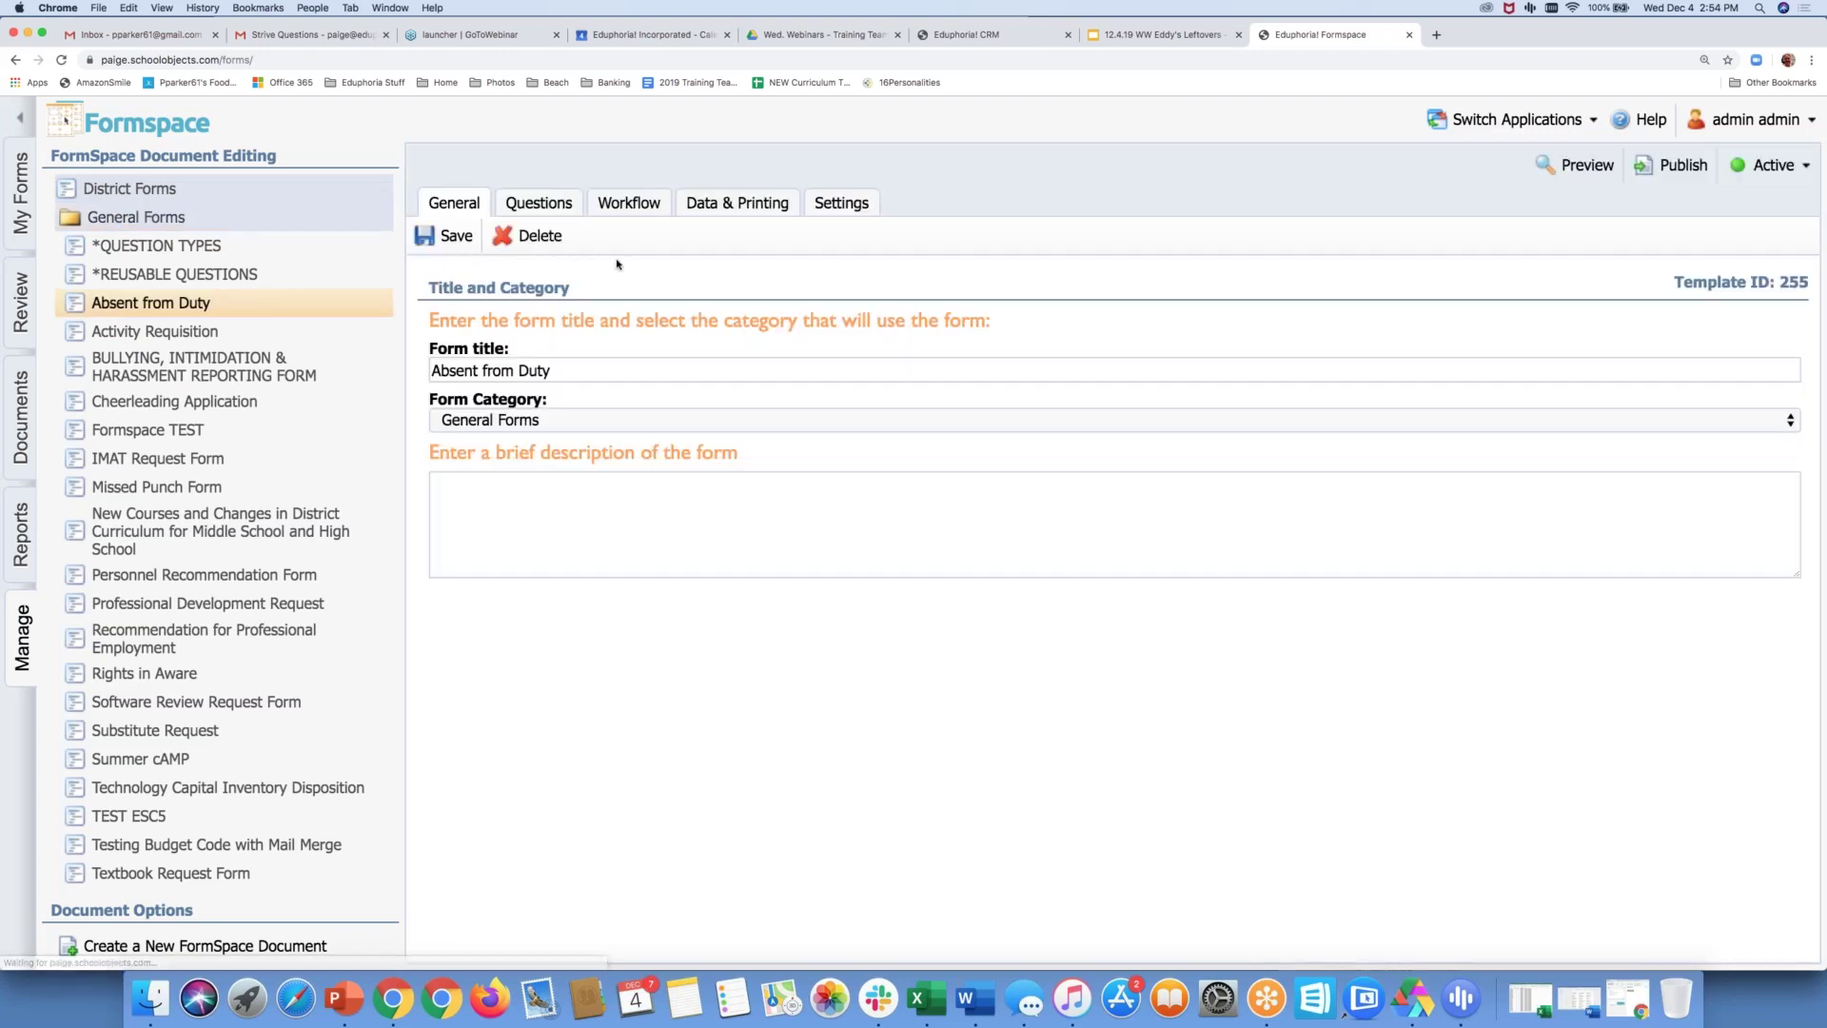
{"action": "left_click", "coordinate": [848, 209]}
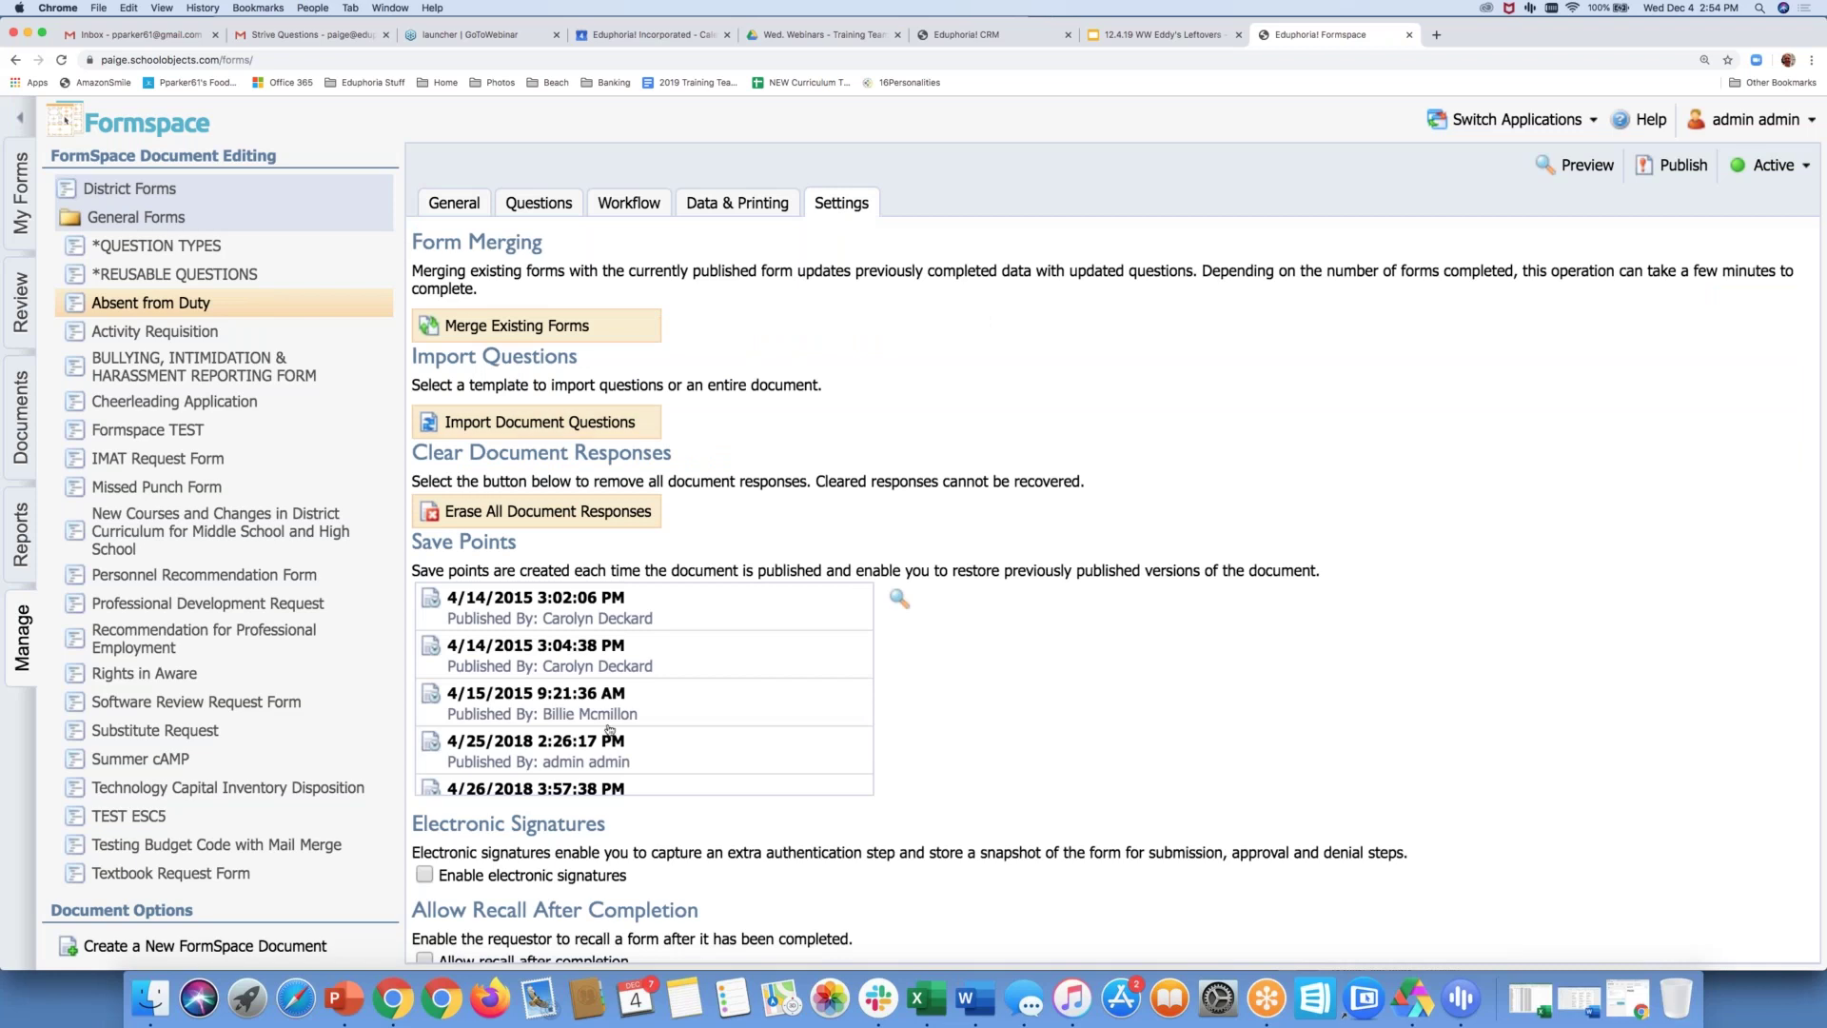
{"action": "scroll", "coordinate": [609, 729], "scroll_direction": "down", "scroll_amount": 2}
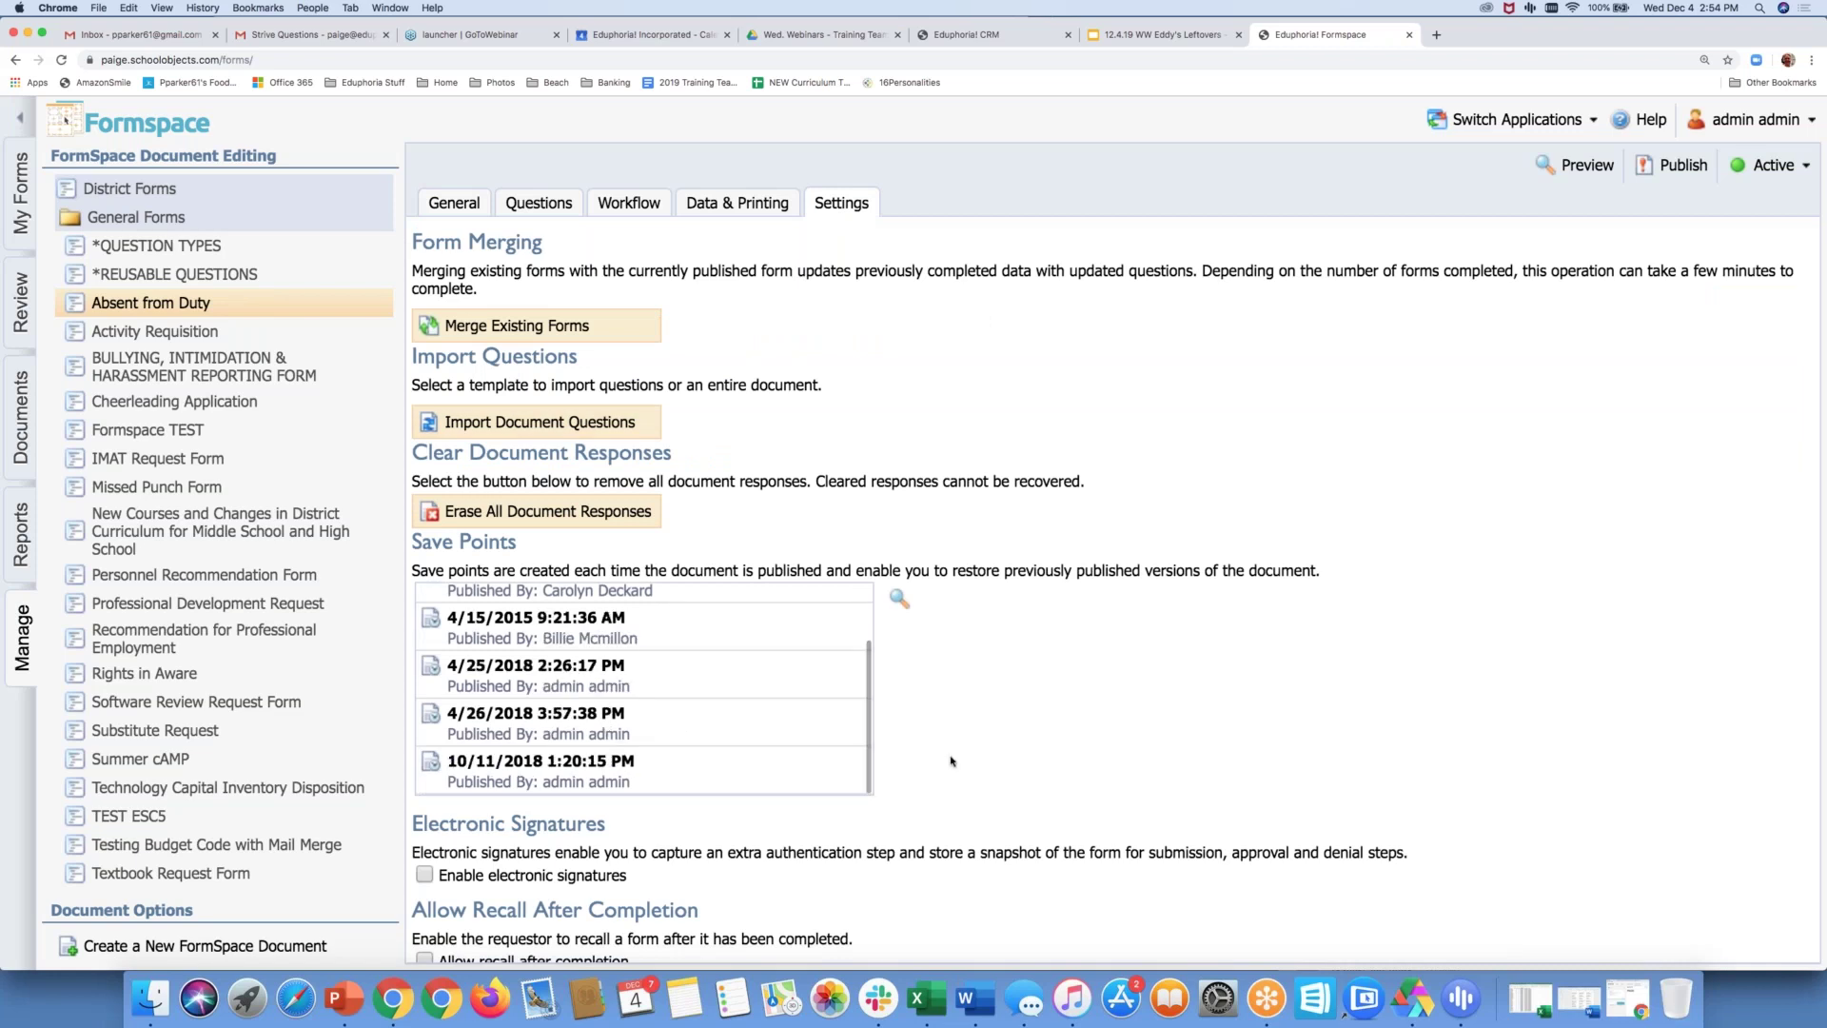
{"action": "scroll", "coordinate": [951, 761], "scroll_direction": "down", "scroll_amount": 3}
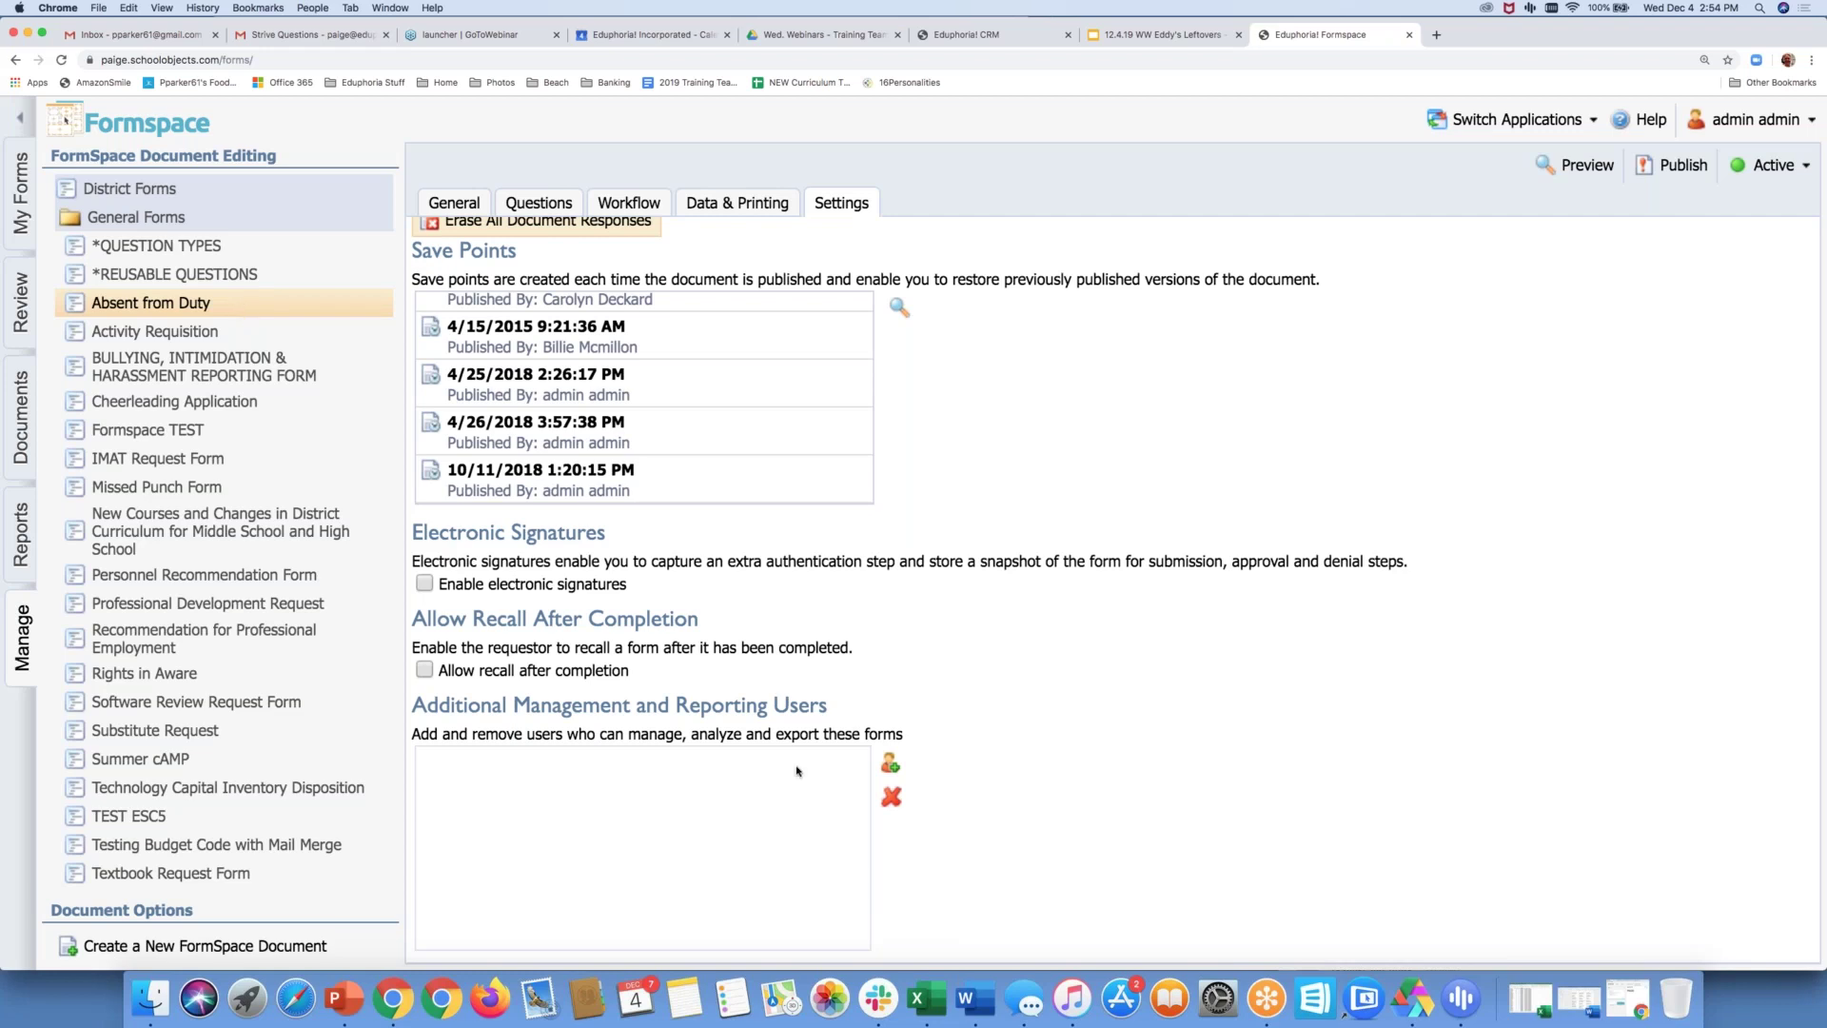
{"action": "left_click", "coordinate": [883, 763]}
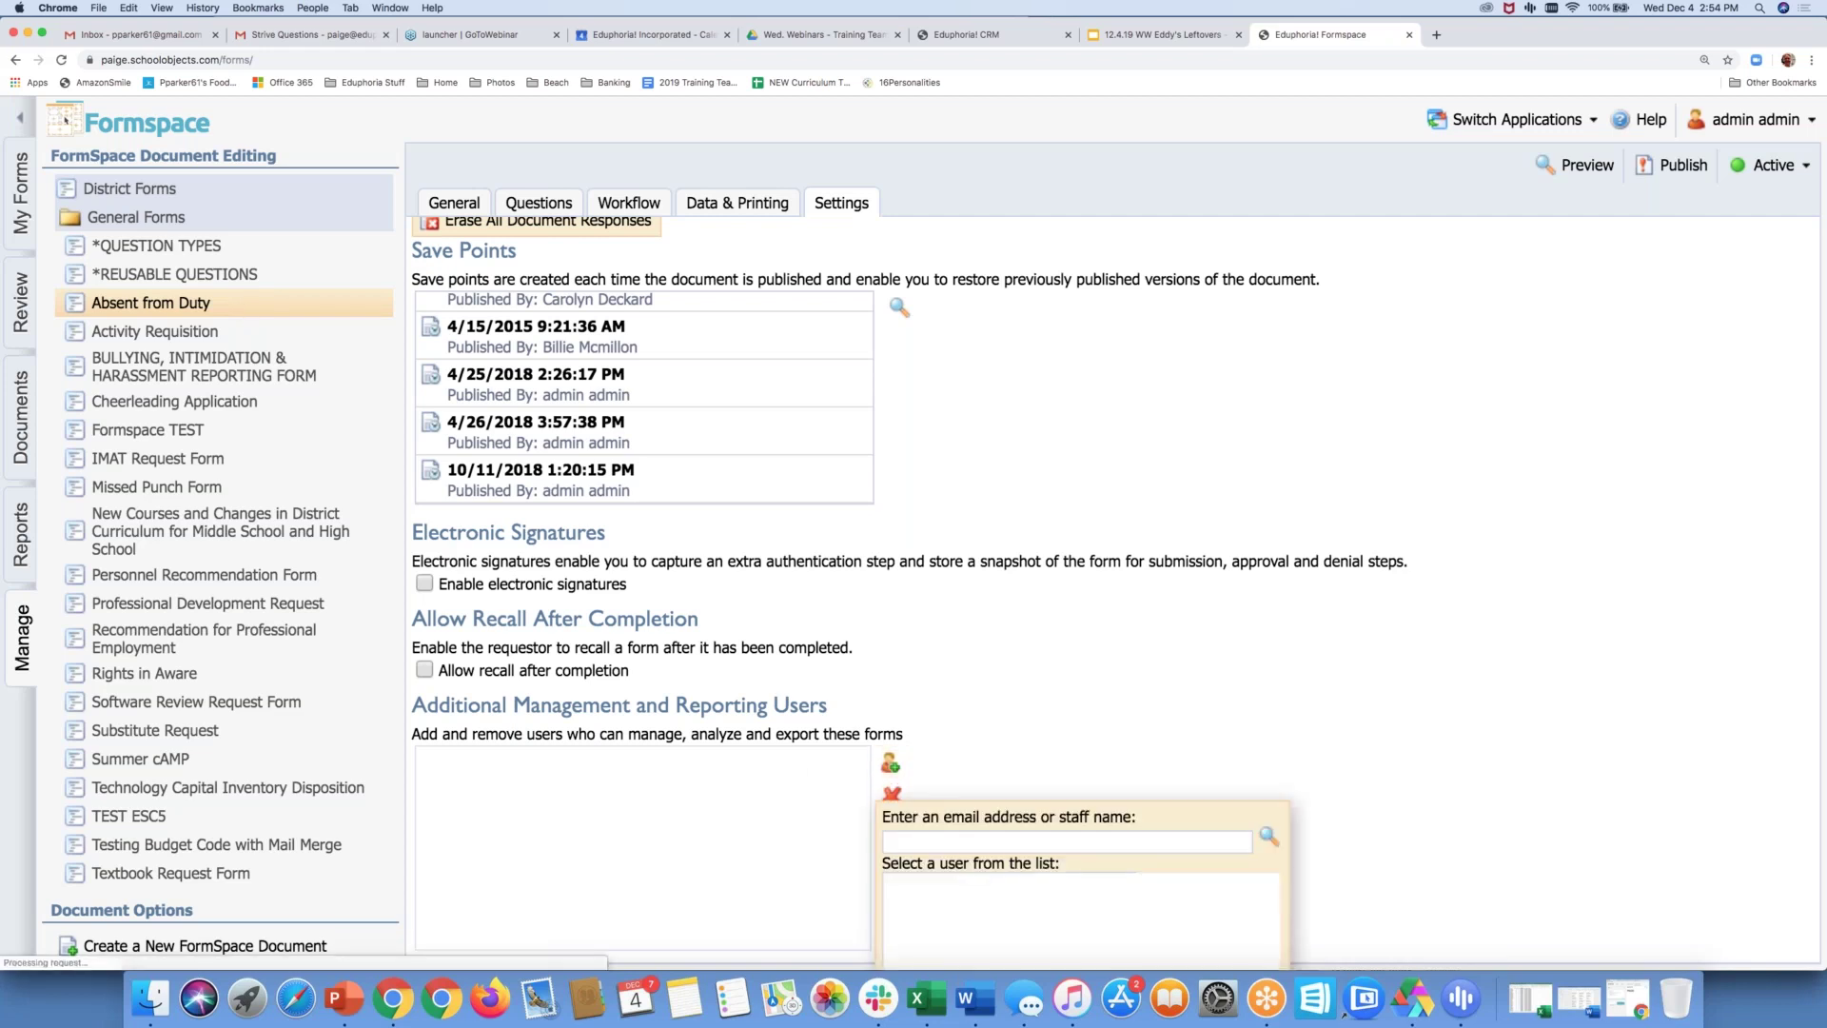
Search for the staff member by name and add them with Manage access
{"action": "left_click", "coordinate": [928, 841]}
{"action": "type", "text": "mill"}
{"action": "left_click", "coordinate": [1266, 837]}
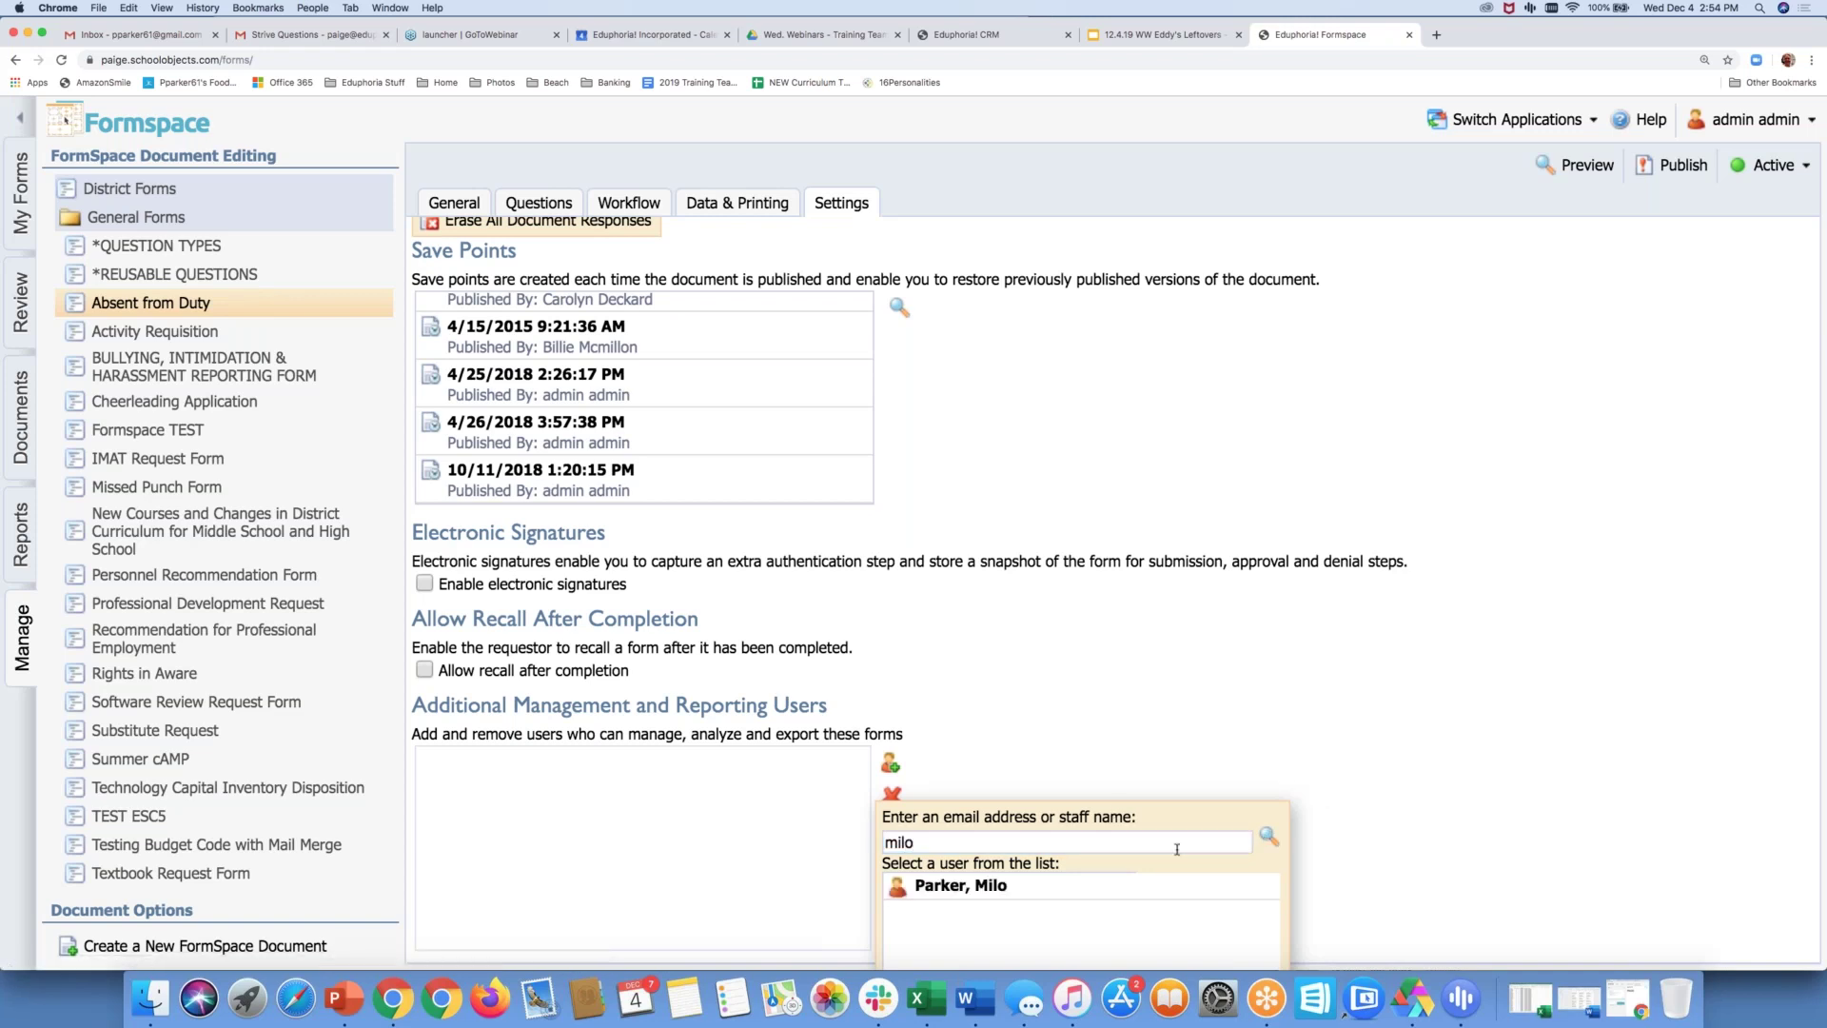
{"action": "left_click", "coordinate": [978, 888]}
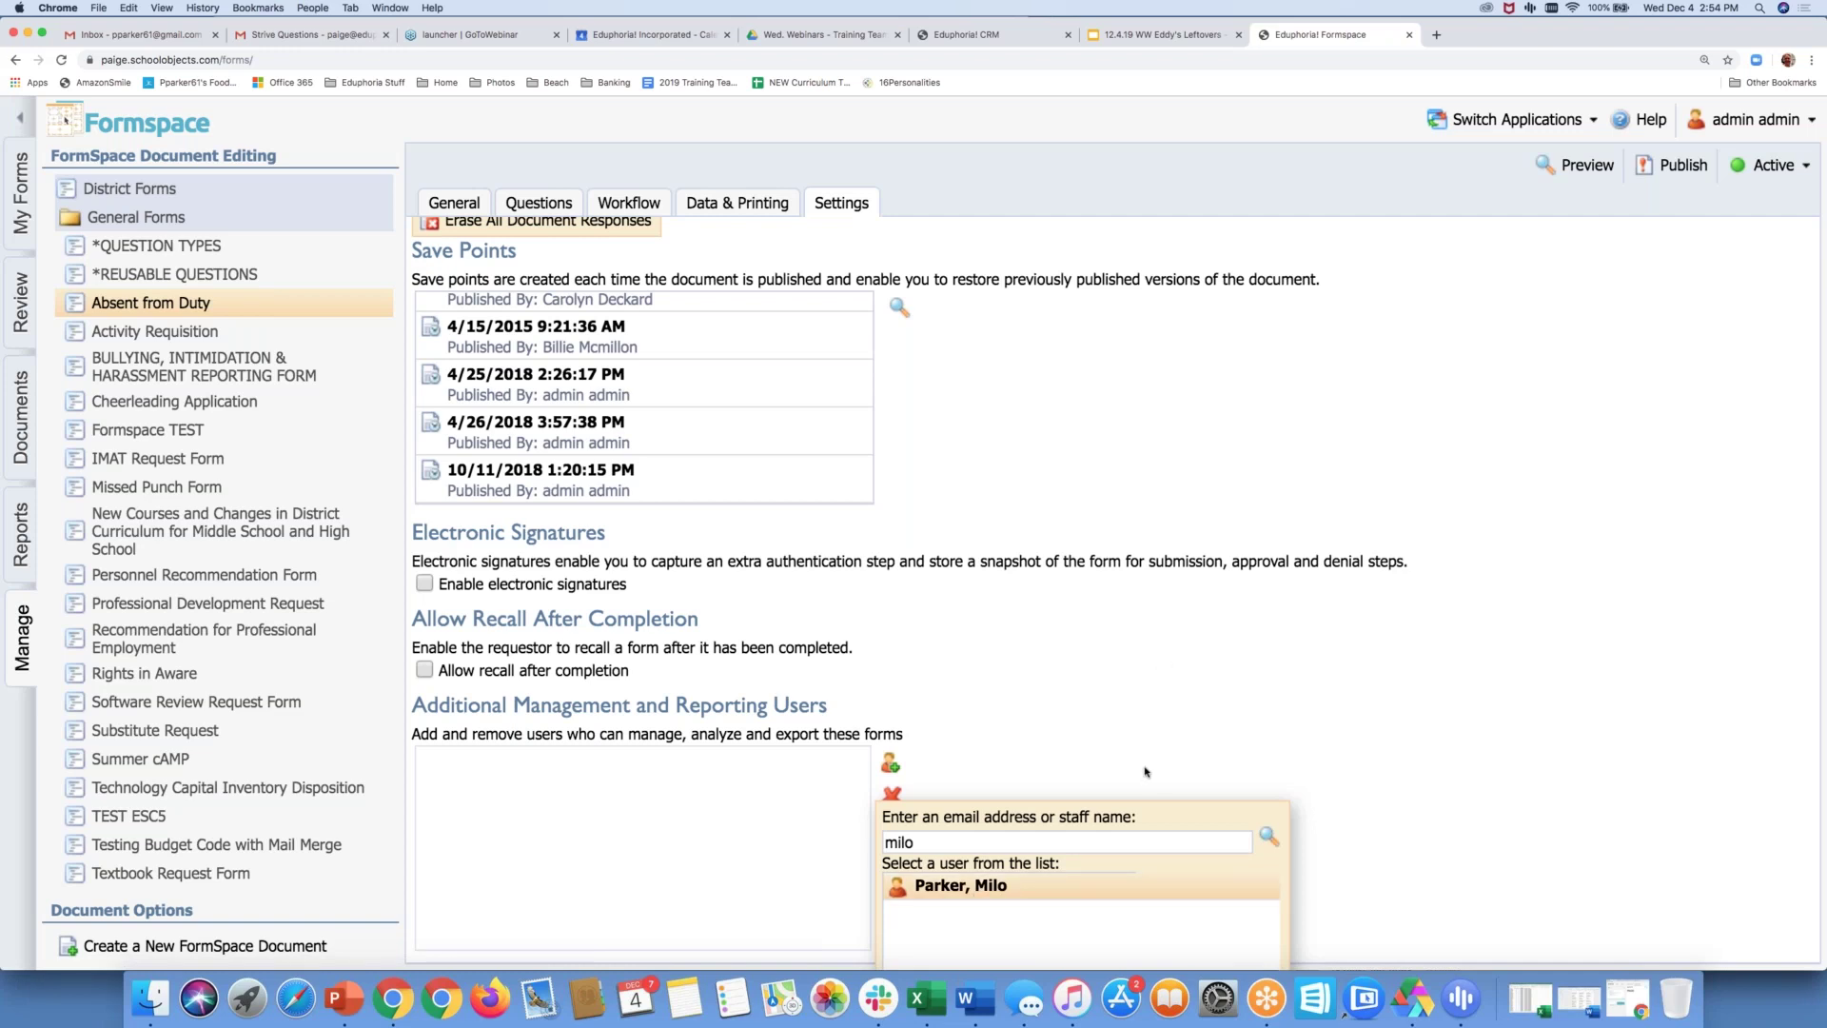
{"action": "key", "text": "super+minus"}
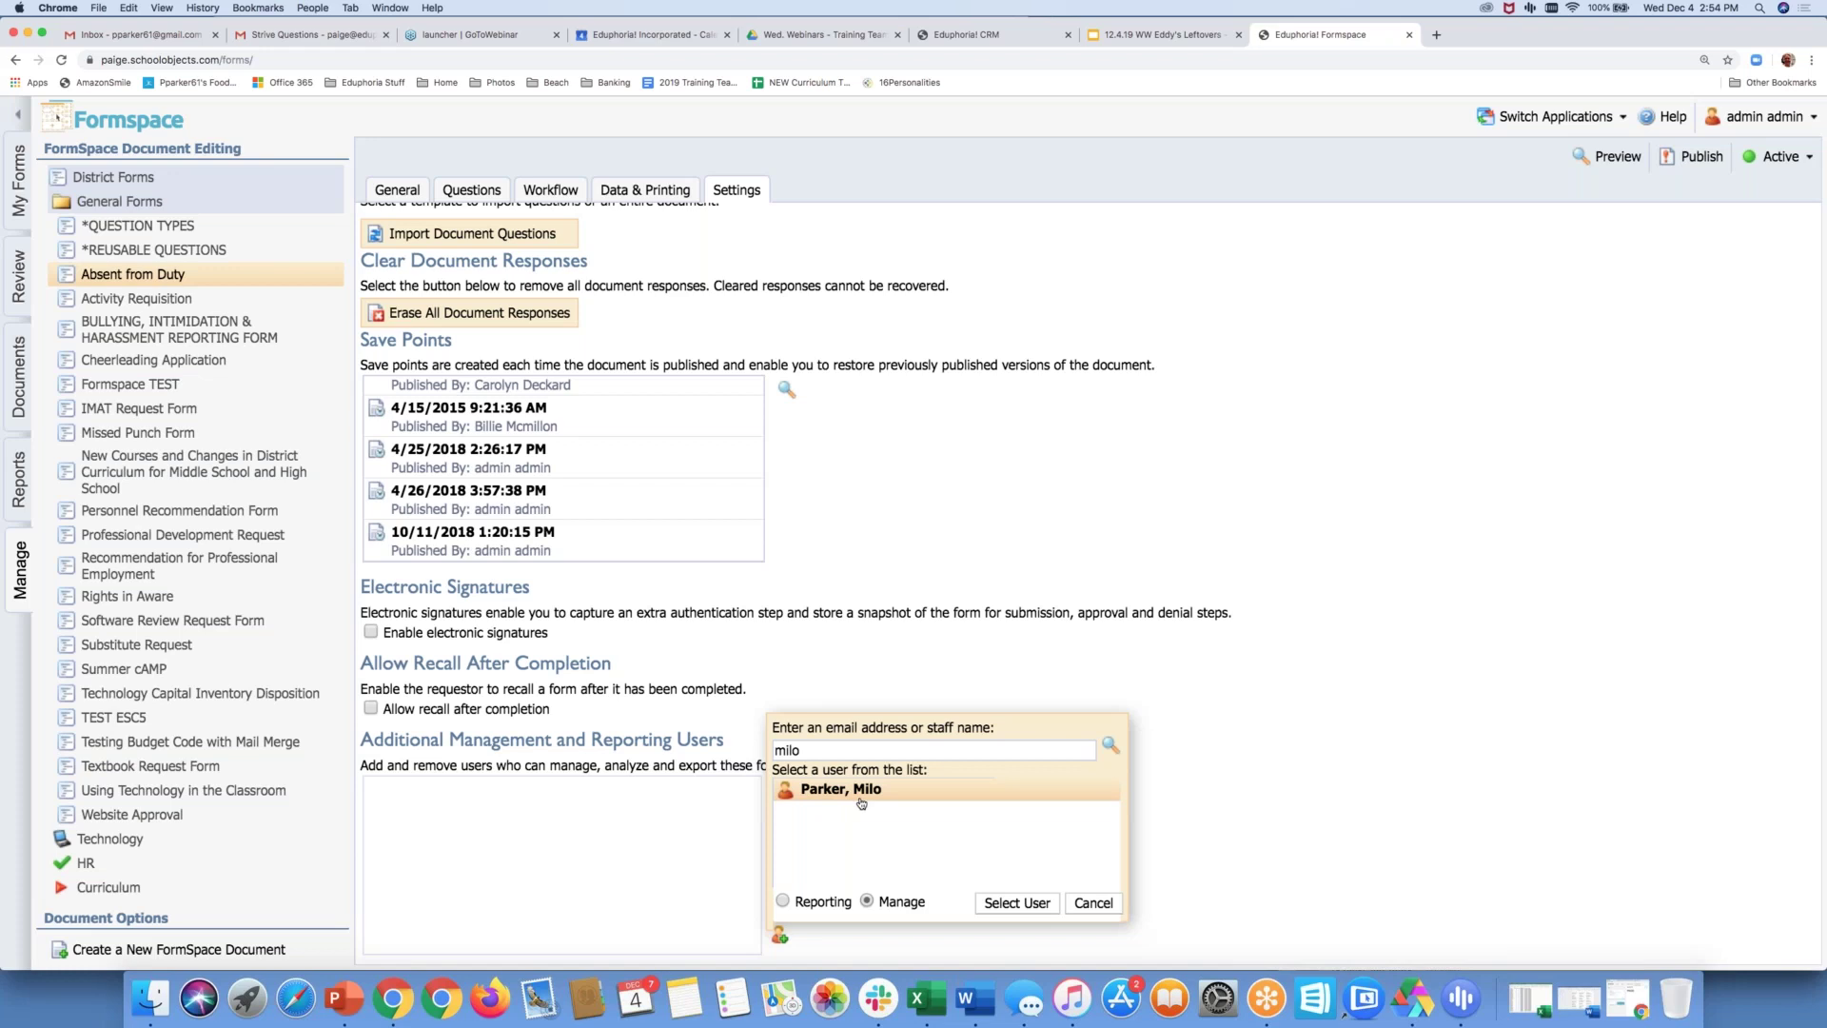
{"action": "left_click", "coordinate": [1027, 902]}
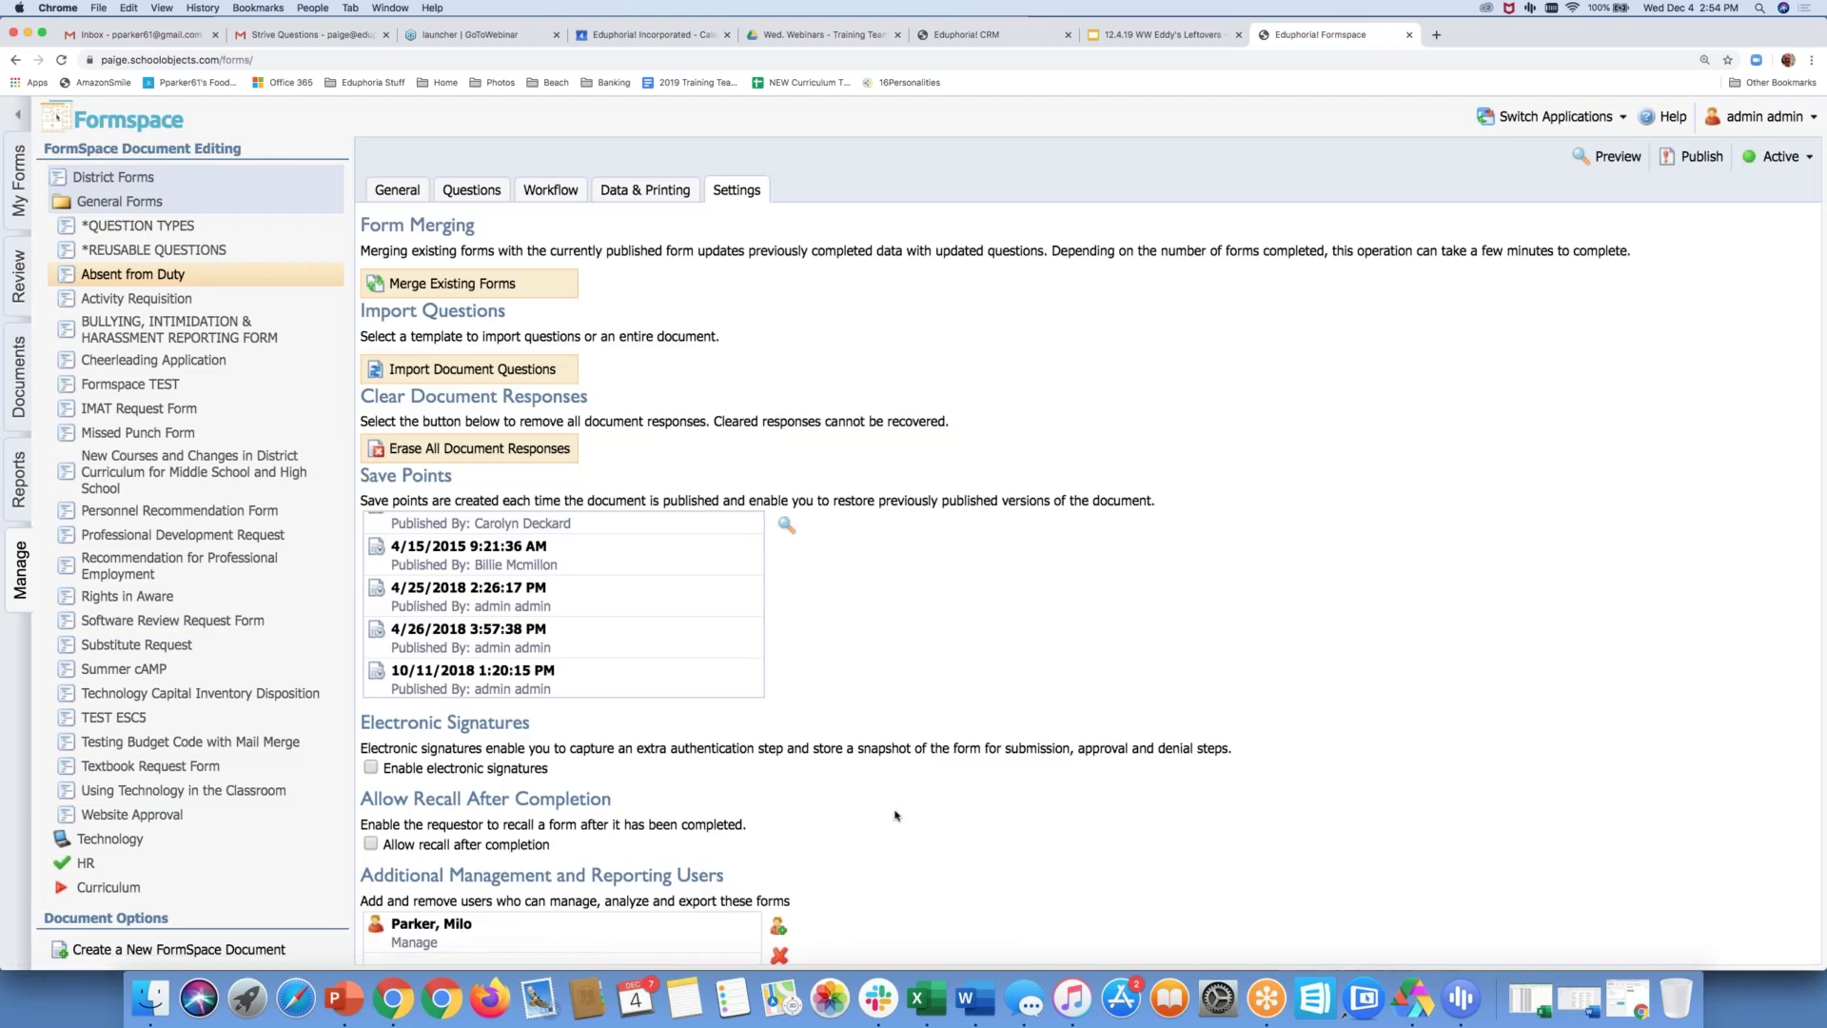
Reopen the user picker and cancel it without adding anyone
{"action": "scroll", "coordinate": [666, 804], "scroll_direction": "down", "scroll_amount": 3}
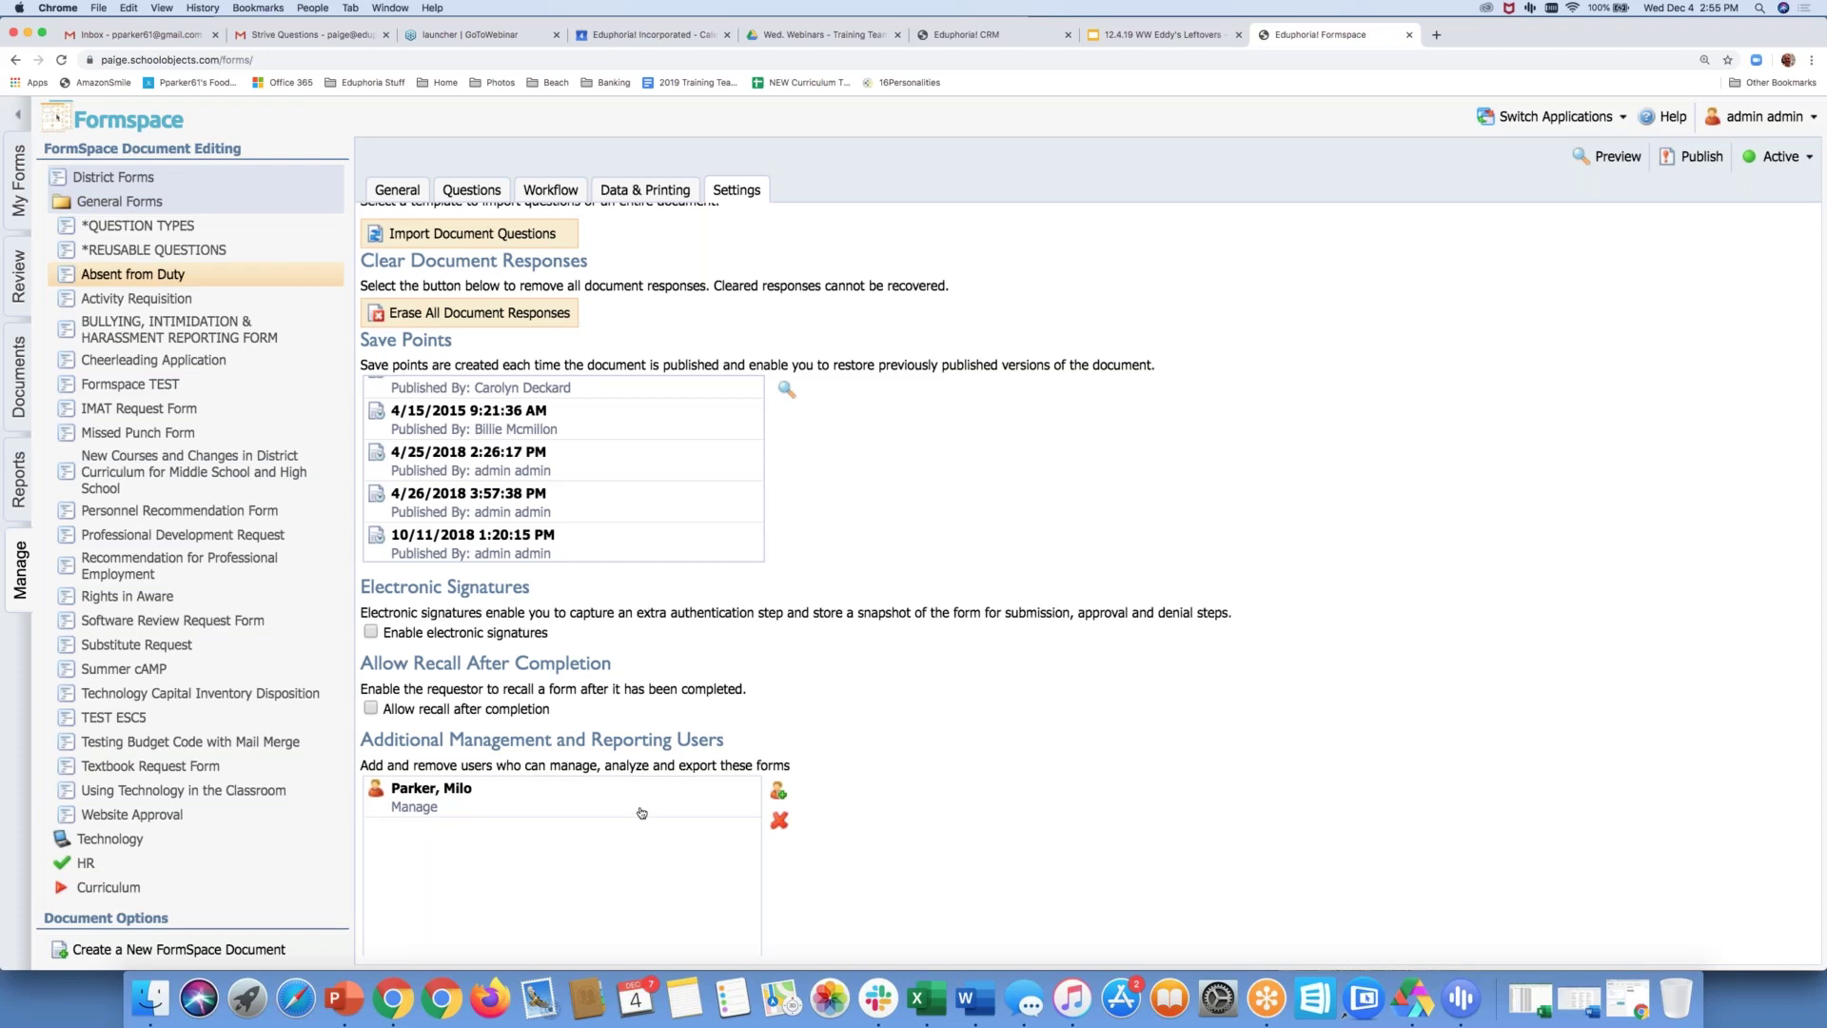
{"action": "left_click", "coordinate": [778, 790]}
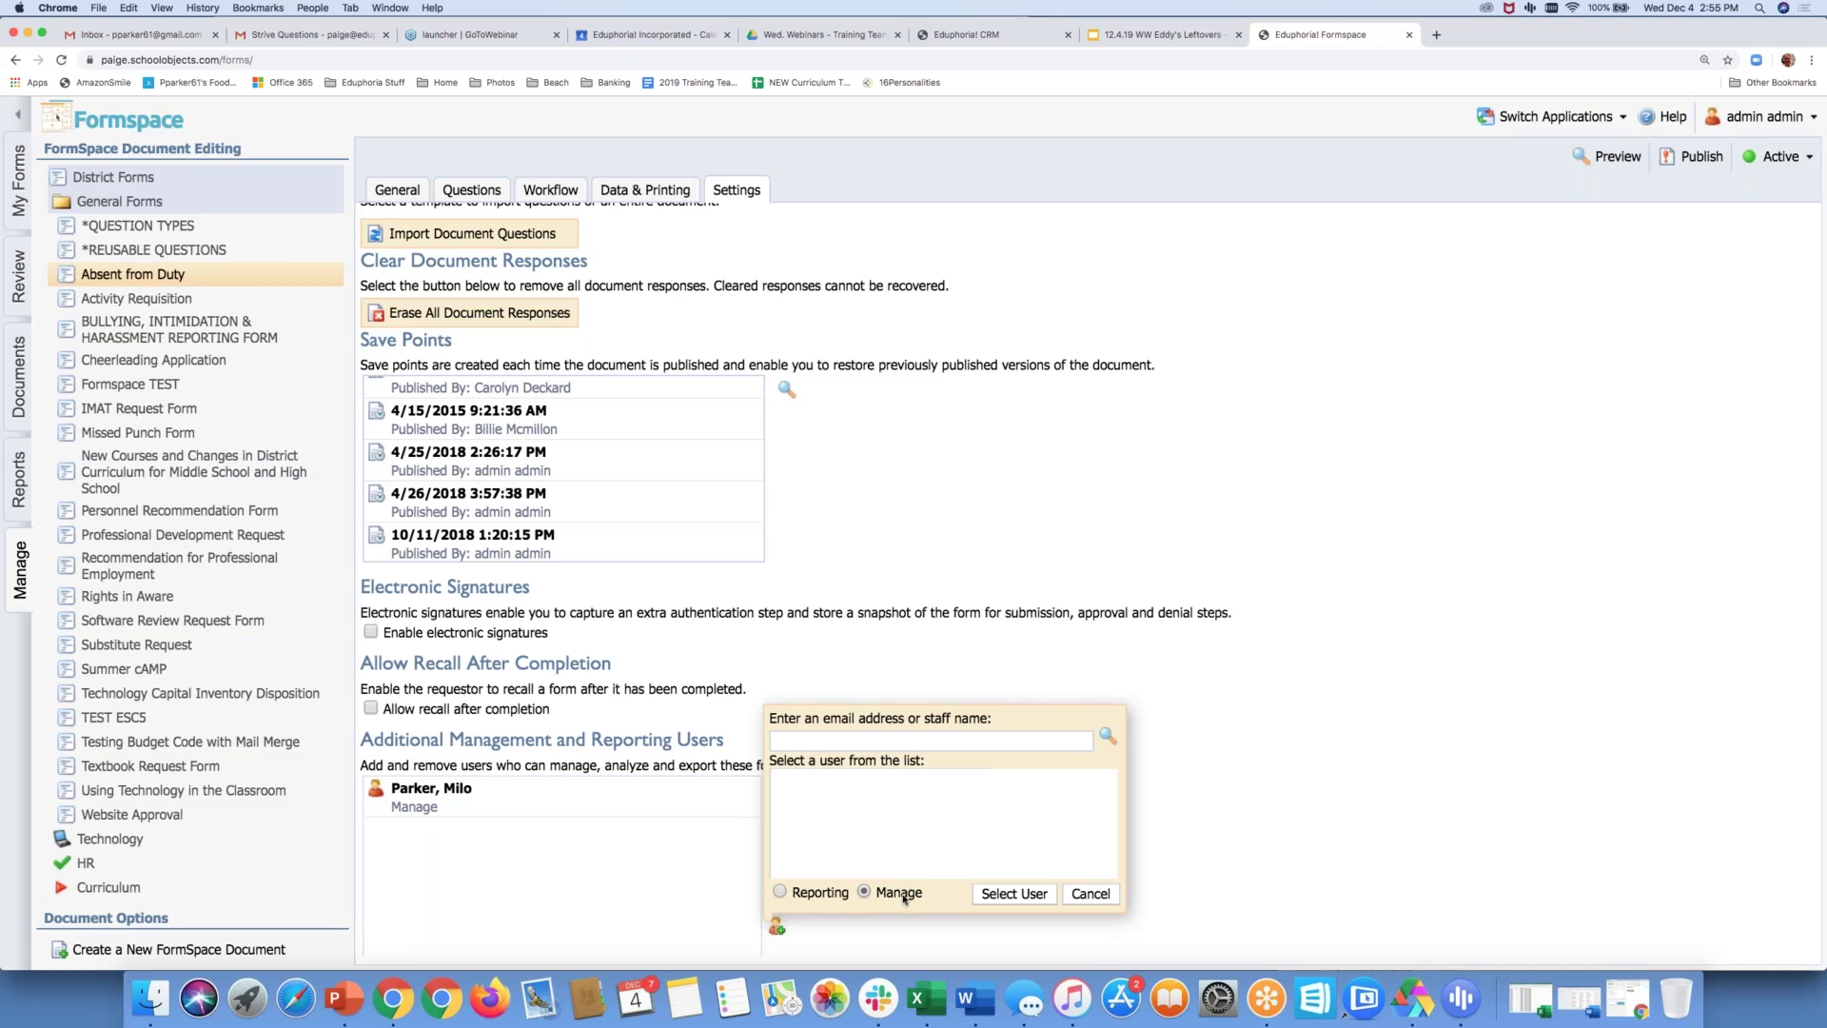
{"action": "left_click", "coordinate": [1091, 895]}
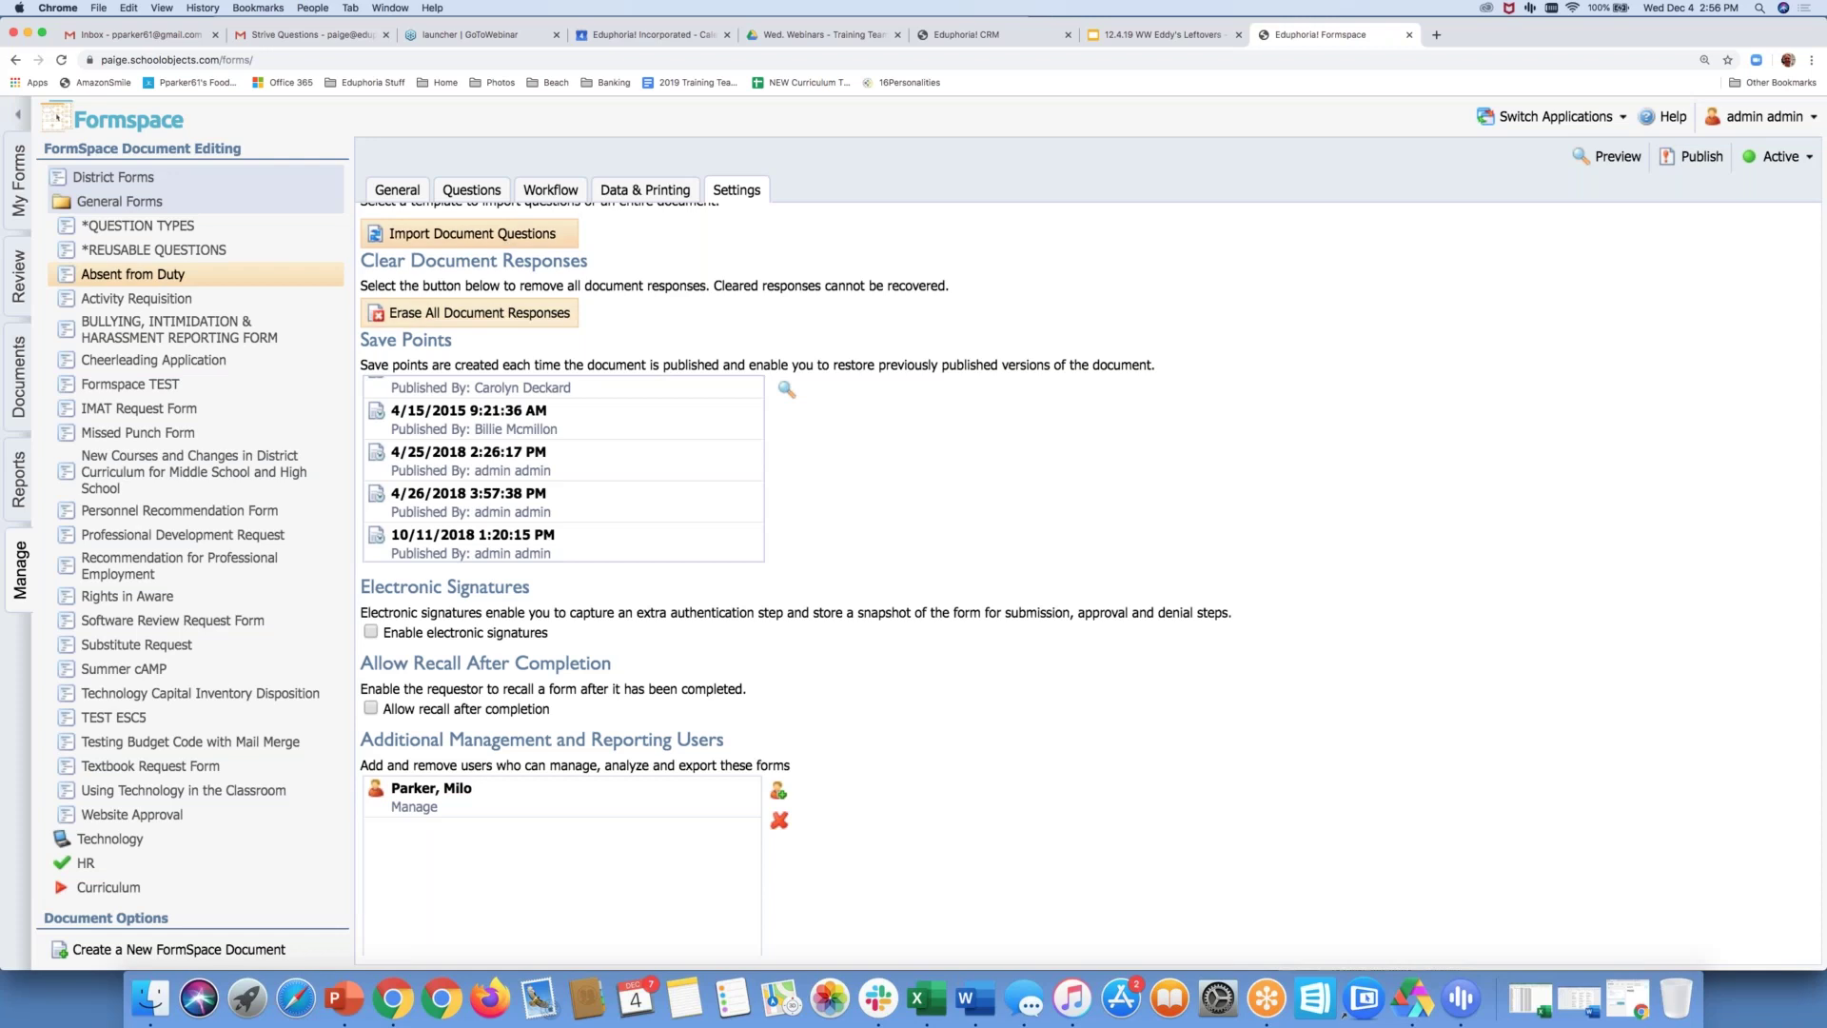
{"action": "scroll", "coordinate": [625, 298], "scroll_direction": "up", "scroll_amount": 3}
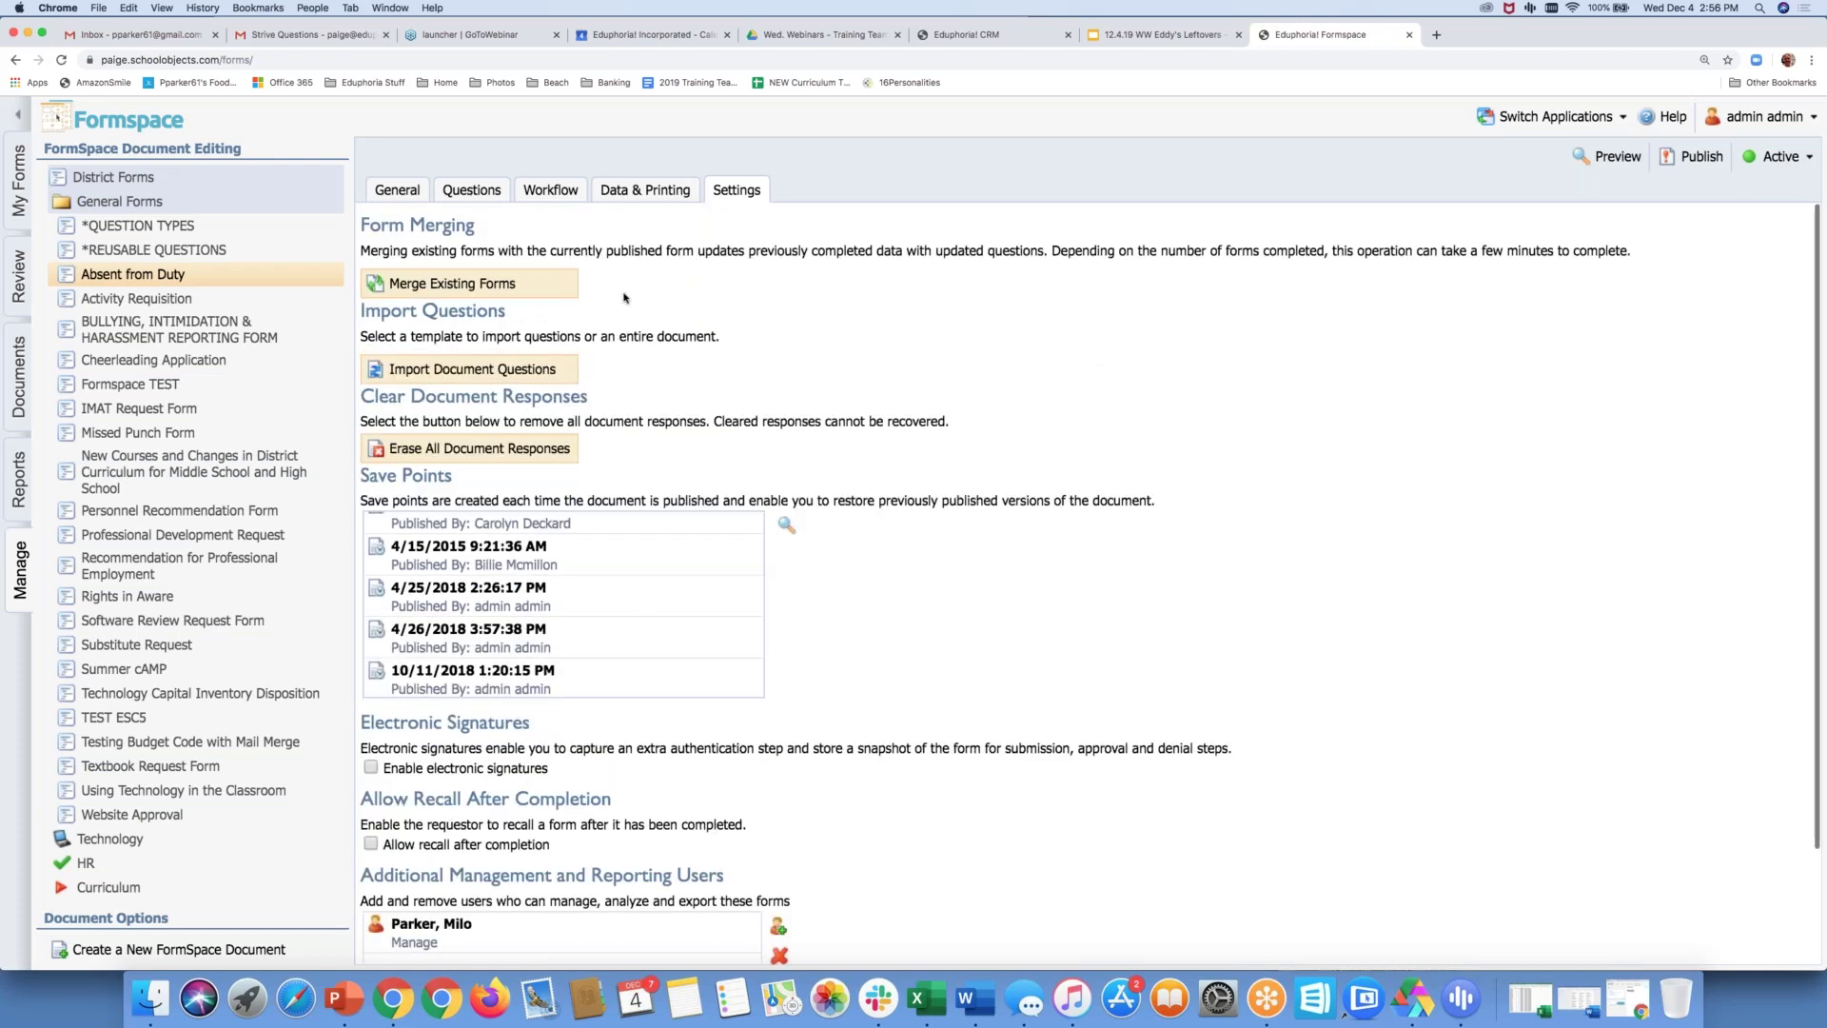
{"action": "left_click", "coordinate": [453, 372]}
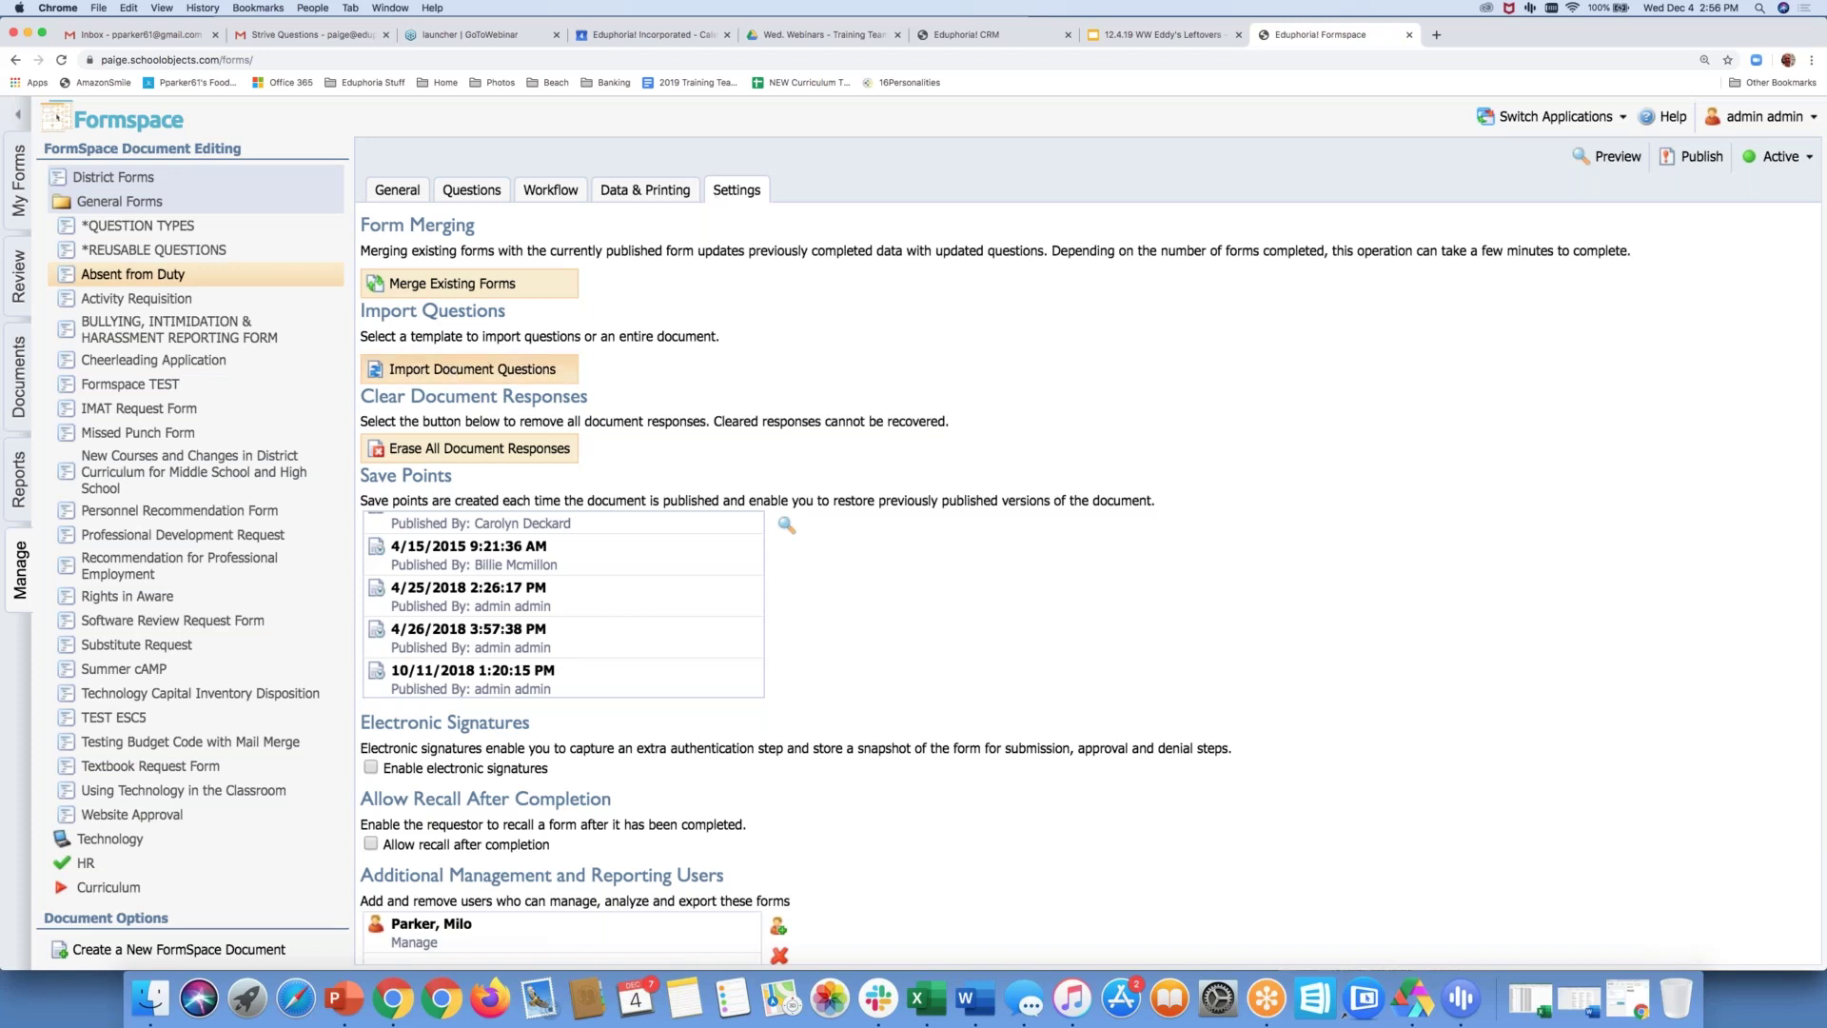
Import only the School/Department question from *REUSABLE QUESTIONS, found by searching 'reu'
{"action": "left_click", "coordinate": [435, 410]}
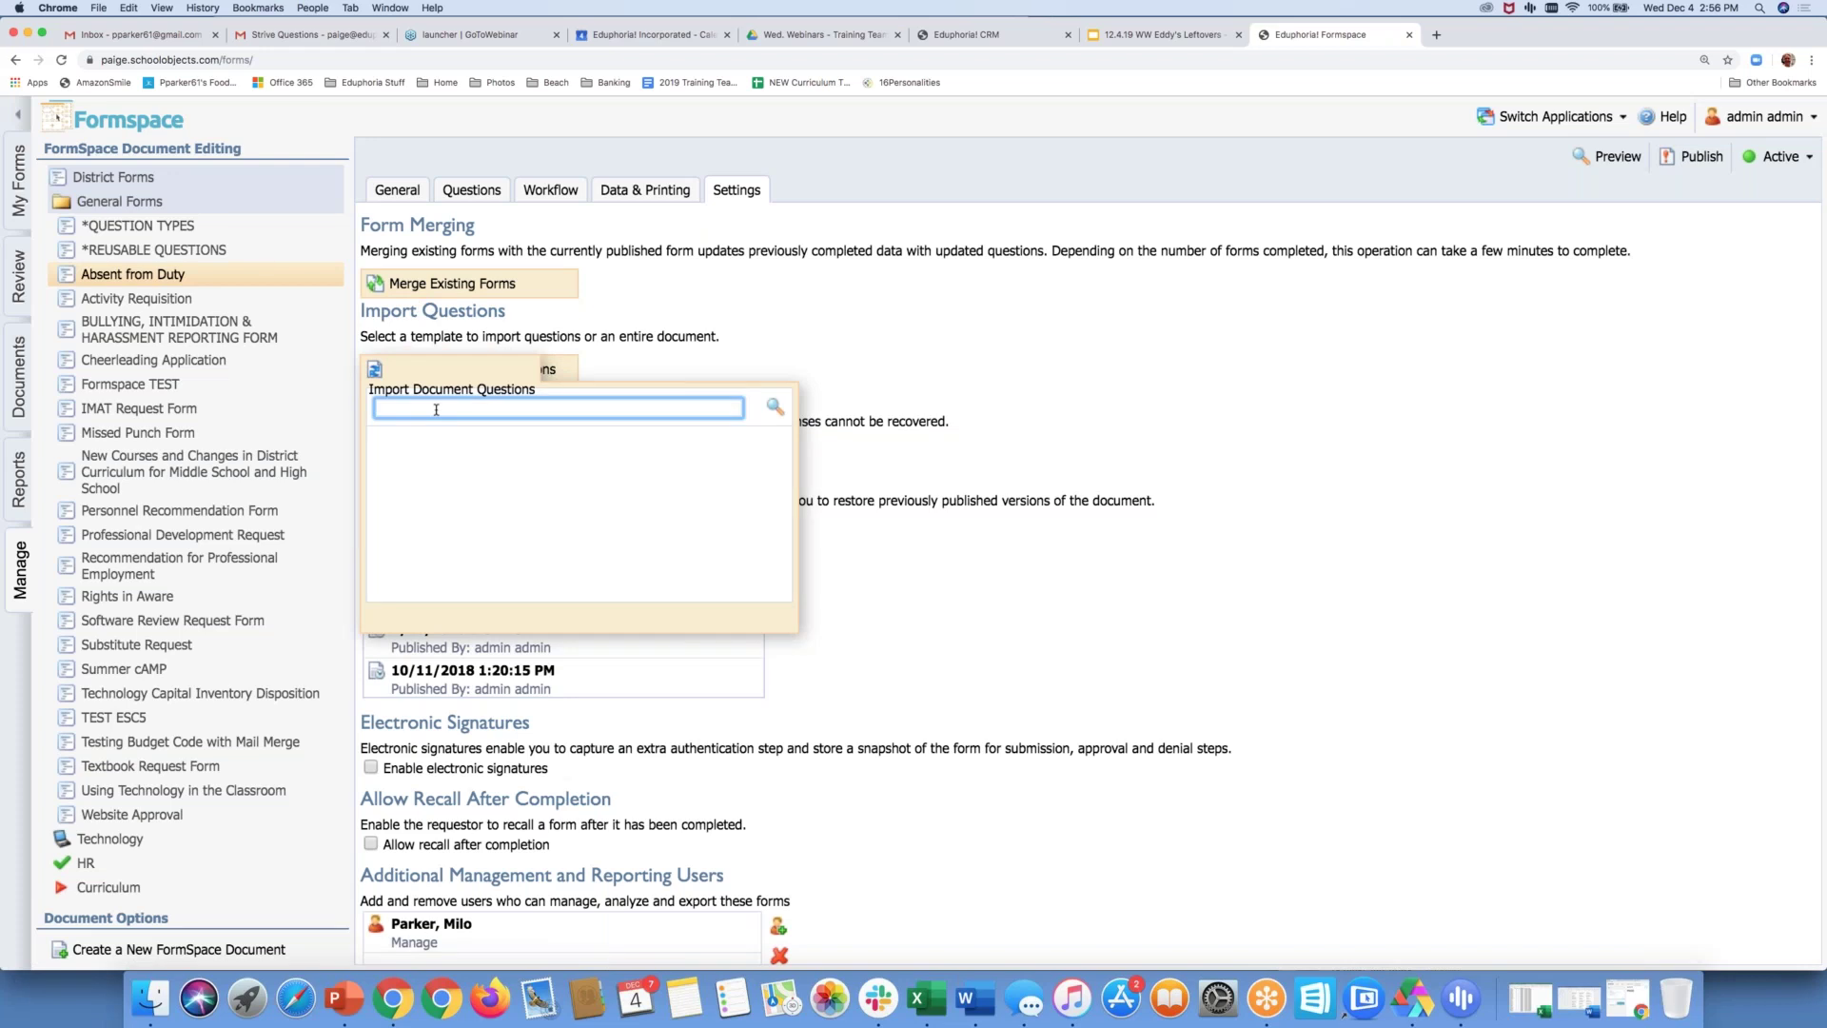
{"action": "type", "text": "reu"}
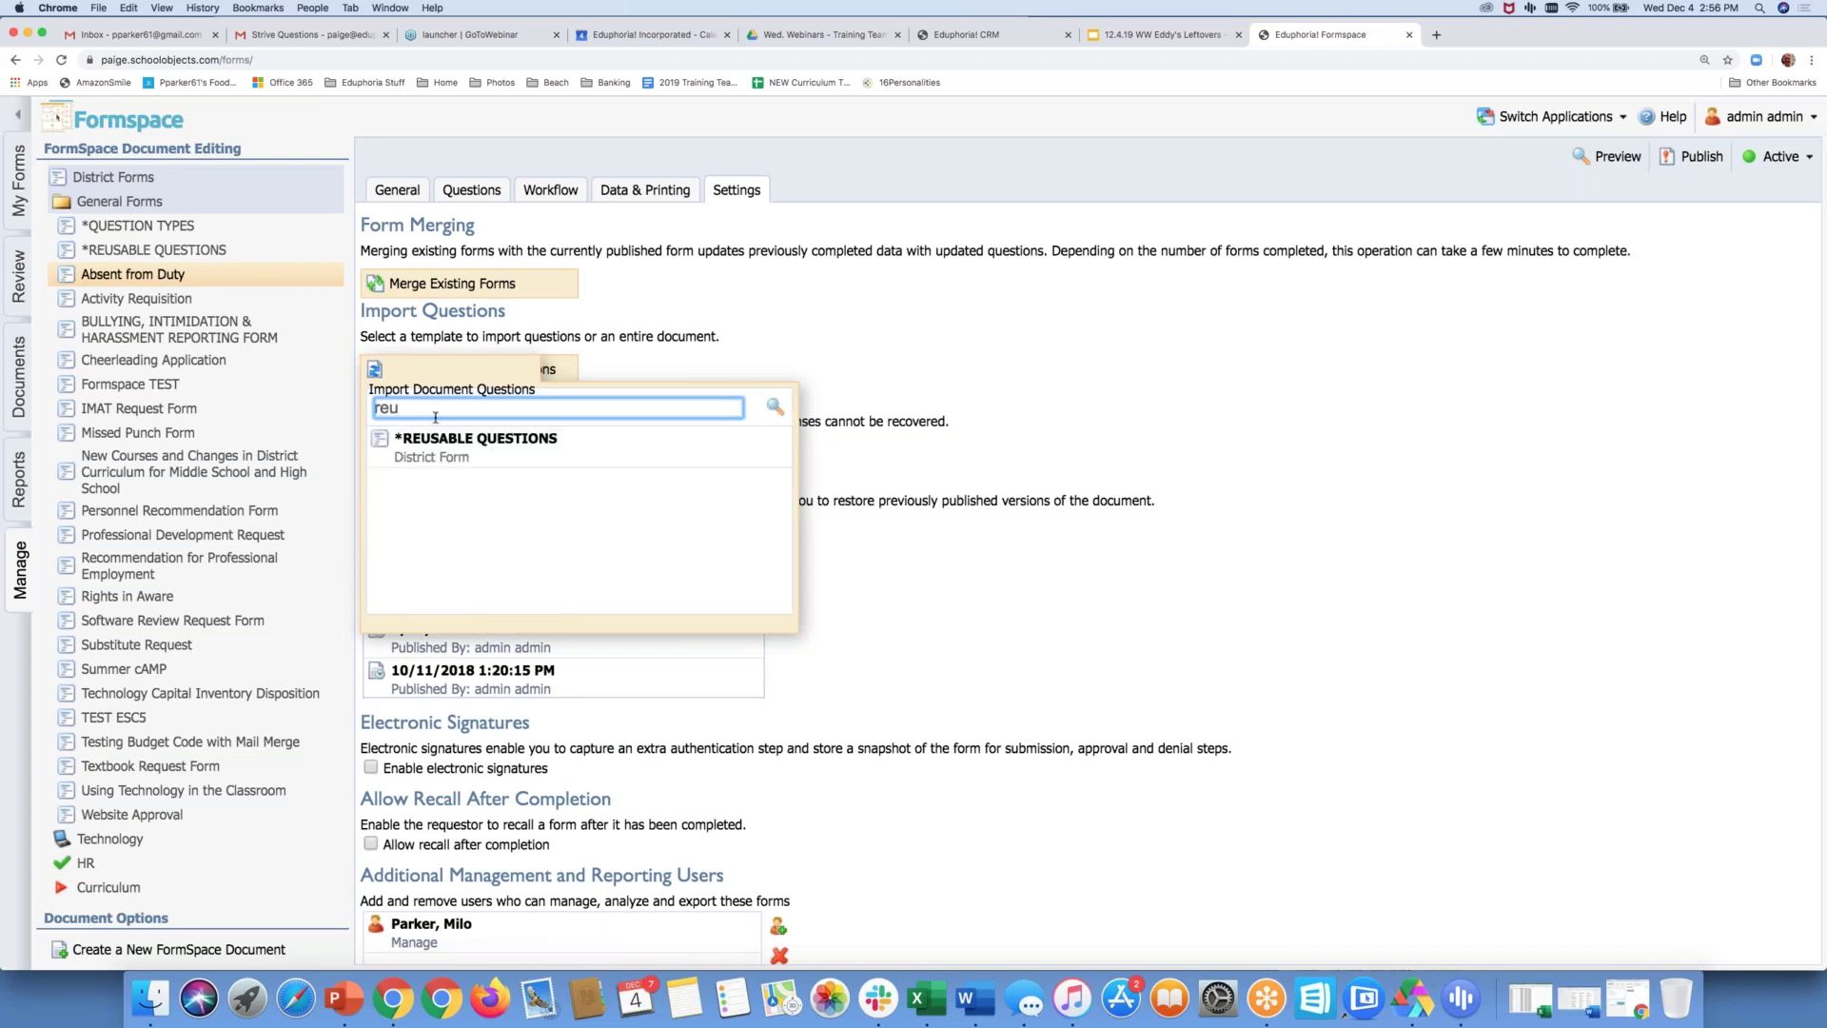
{"action": "left_click", "coordinate": [444, 453]}
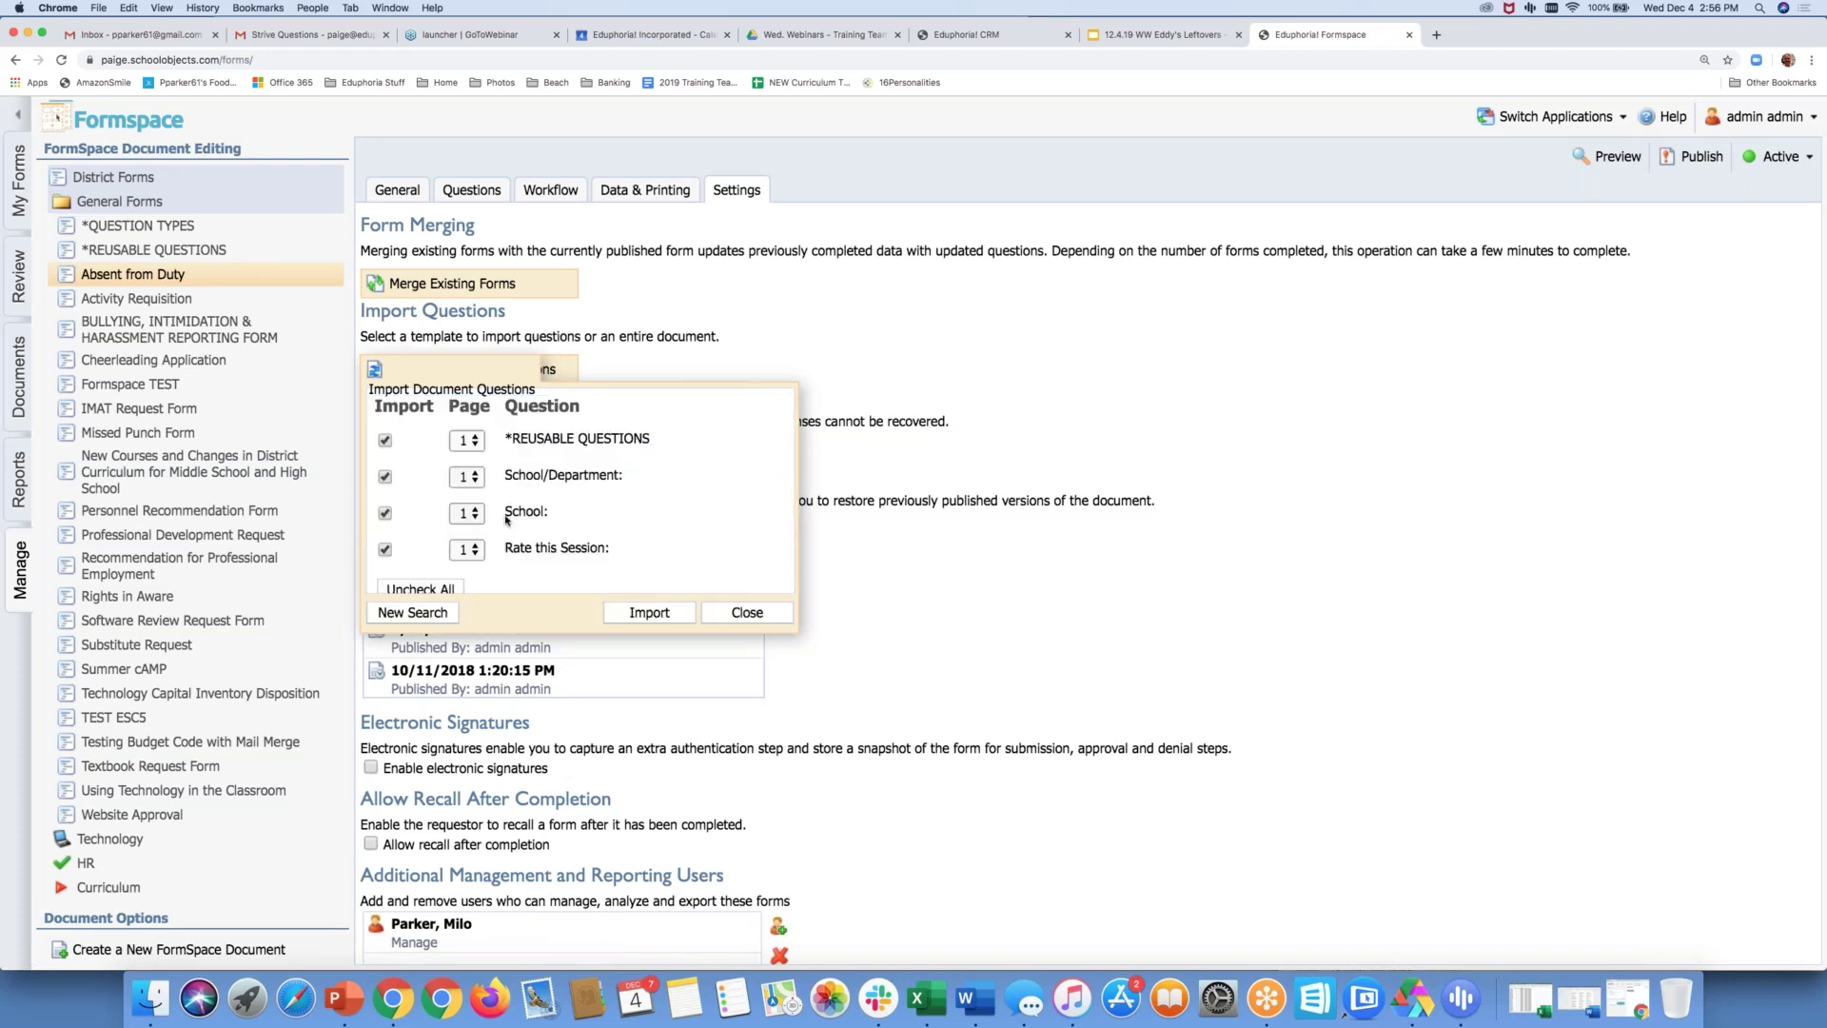
{"action": "left_click", "coordinate": [384, 440]}
{"action": "left_click", "coordinate": [385, 513]}
{"action": "left_click", "coordinate": [384, 549]}
{"action": "scroll", "coordinate": [408, 550], "scroll_direction": "down", "scroll_amount": 1}
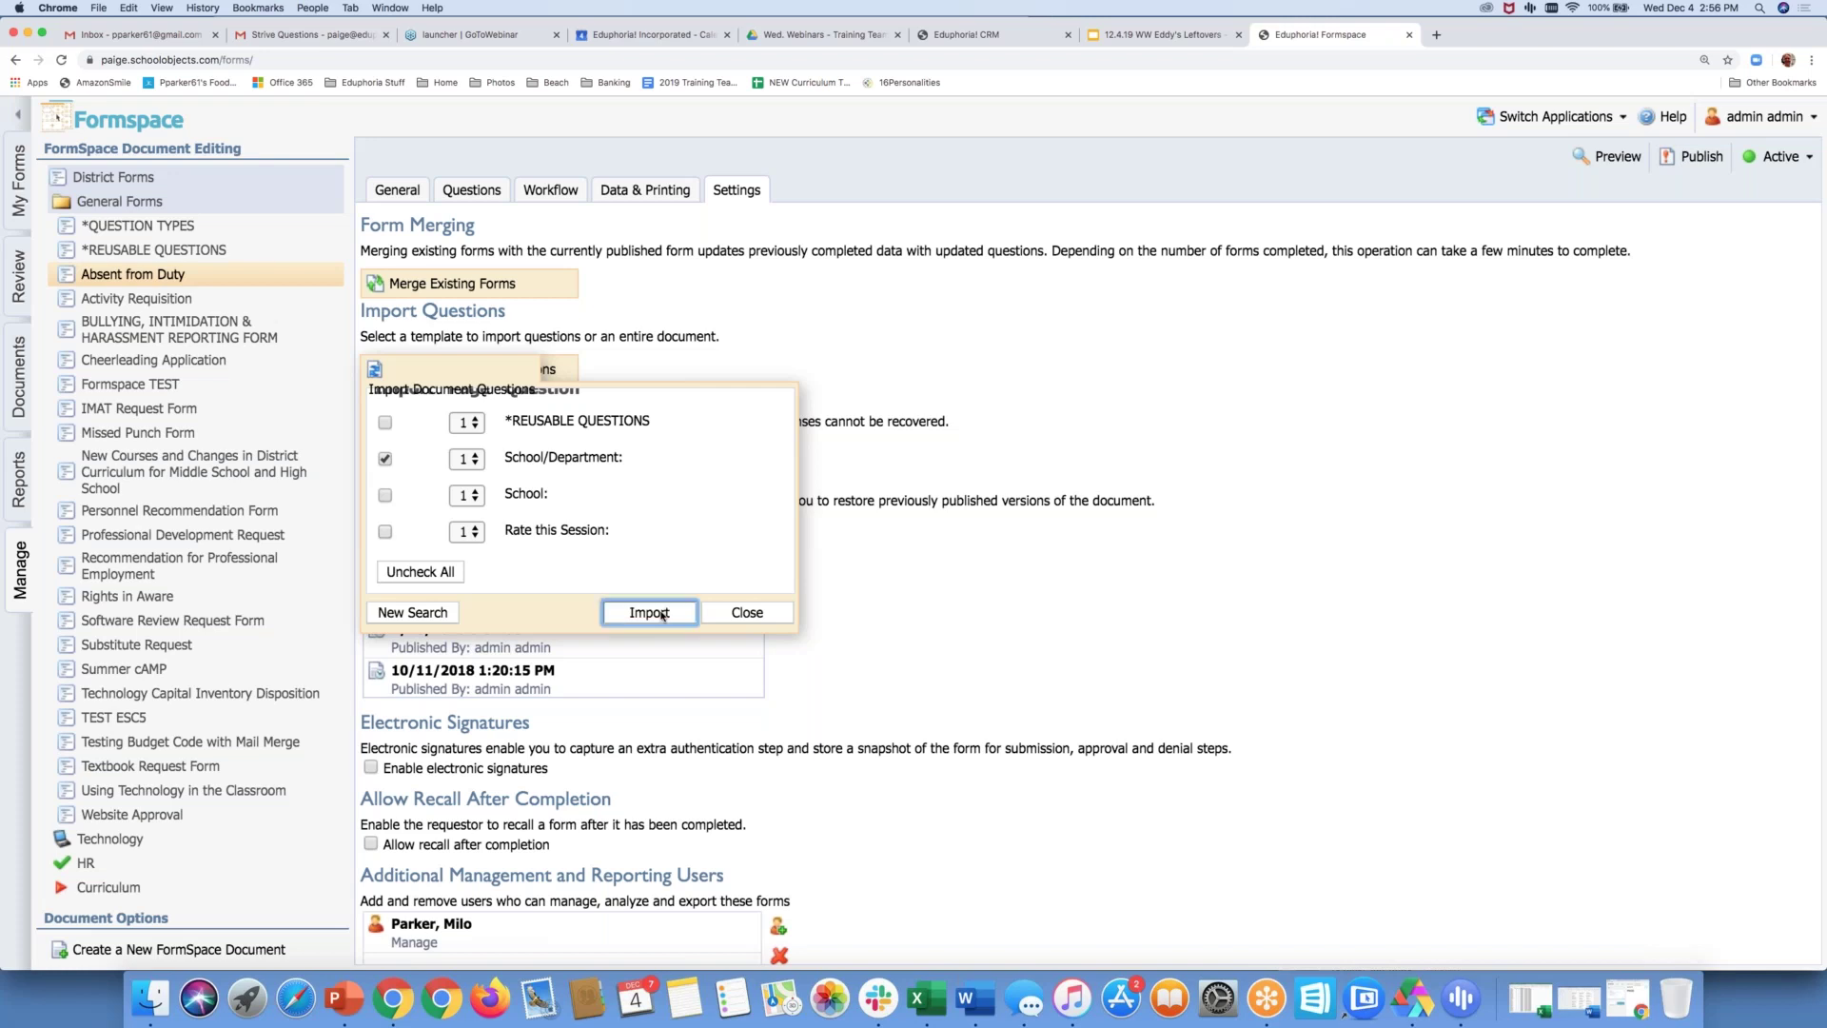
{"action": "left_click", "coordinate": [662, 613]}
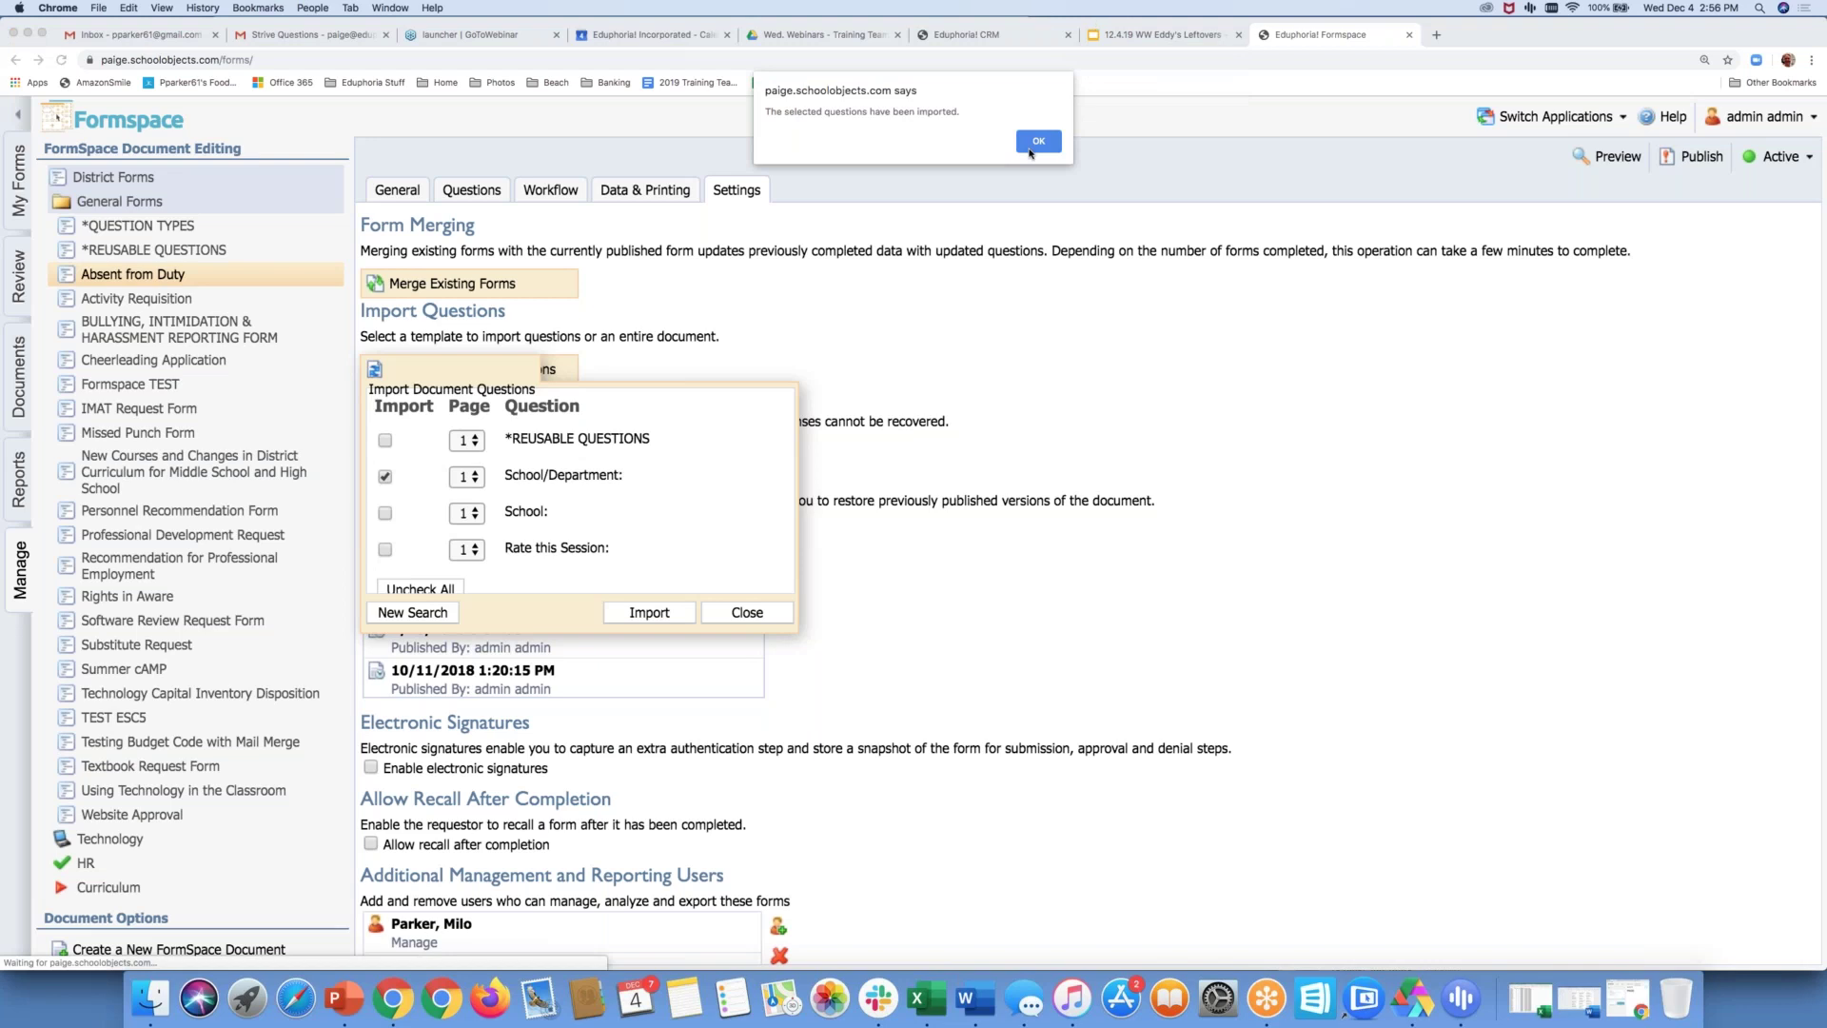
{"action": "left_click", "coordinate": [1037, 141]}
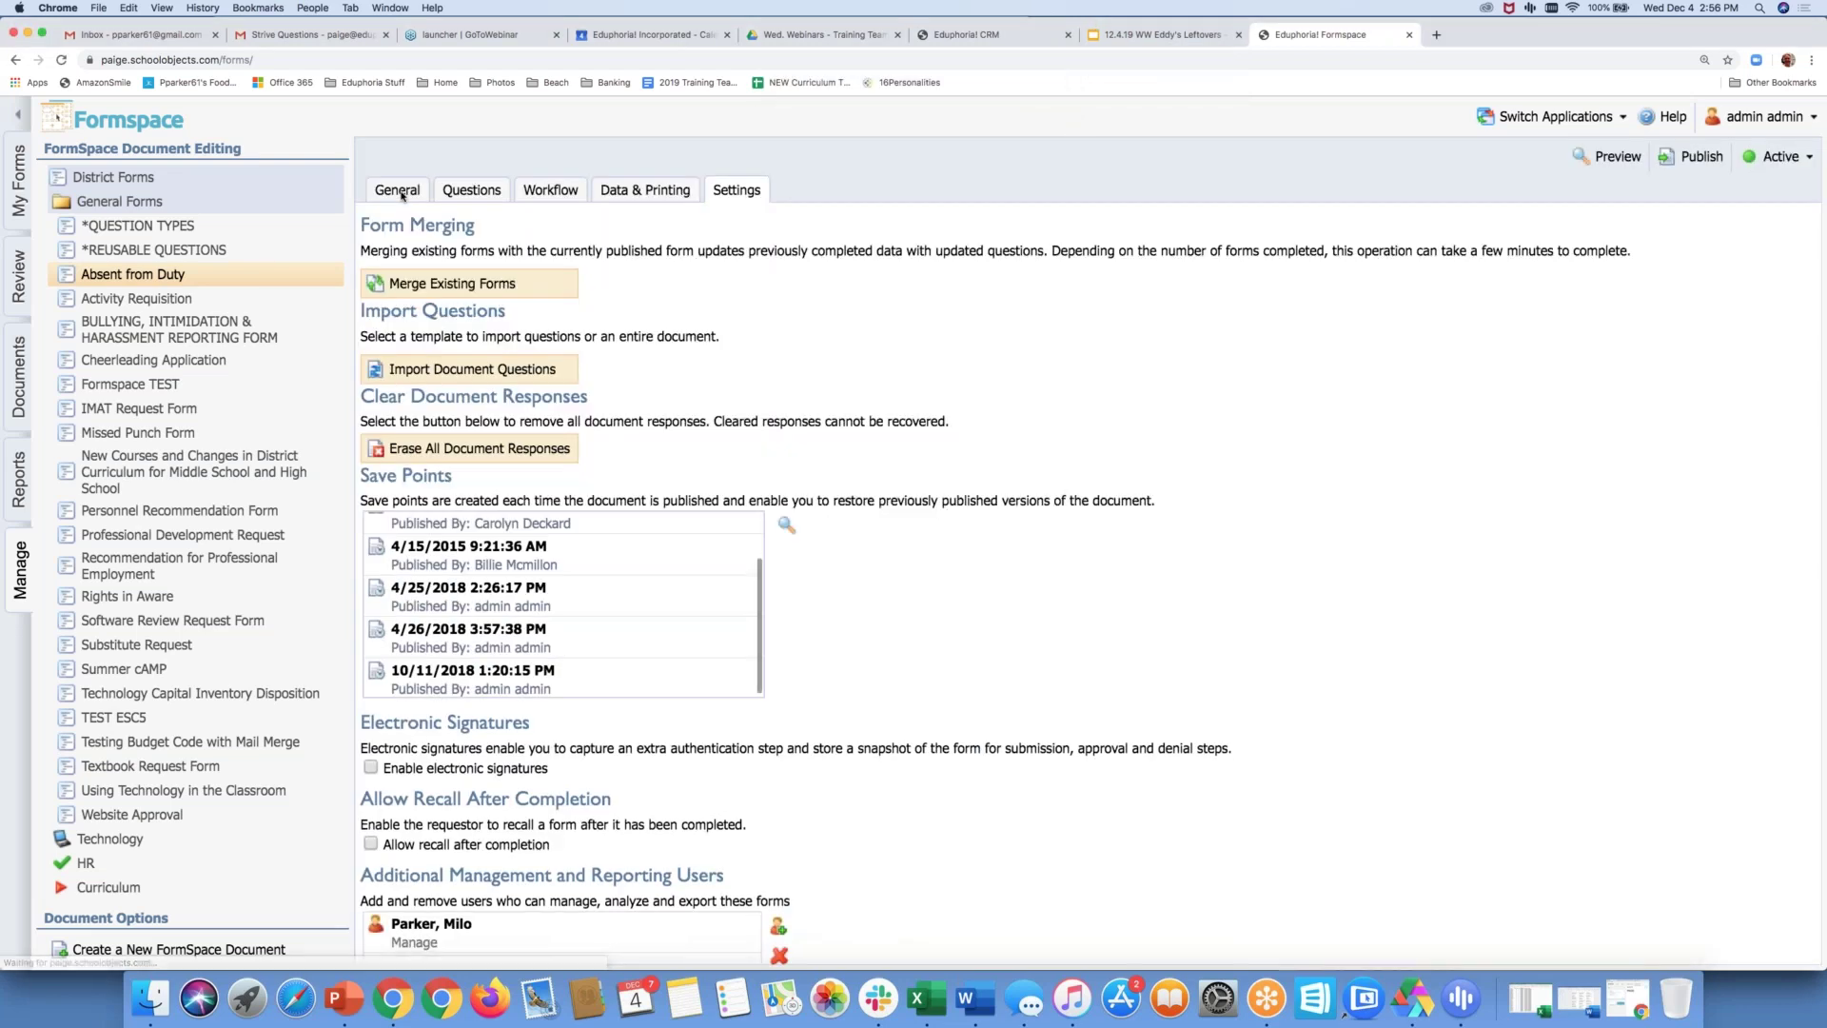
Review the imported School/Department choices on Absent from Duty, then open *REUSABLE QUESTIONS
{"action": "left_click", "coordinate": [475, 188]}
{"action": "scroll", "coordinate": [476, 837], "scroll_direction": "down", "scroll_amount": 5}
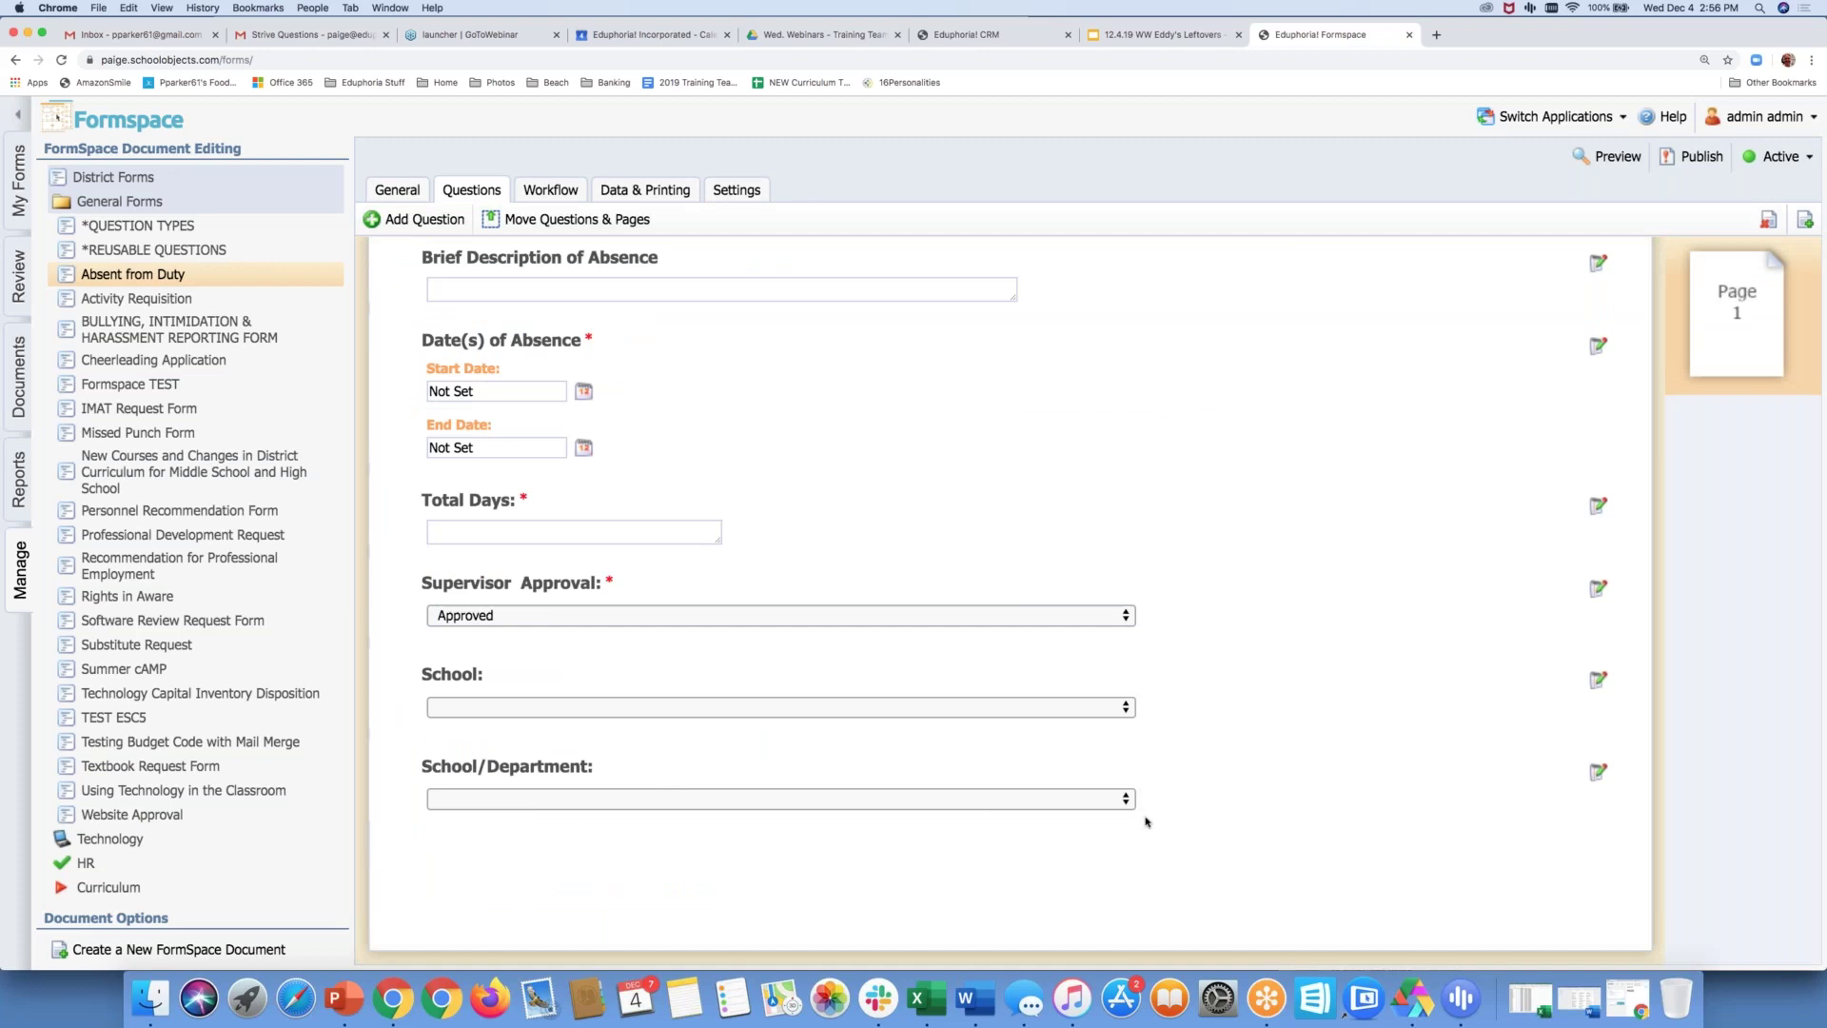
{"action": "left_click", "coordinate": [1124, 803]}
{"action": "mouse_move", "coordinate": [1052, 989]}
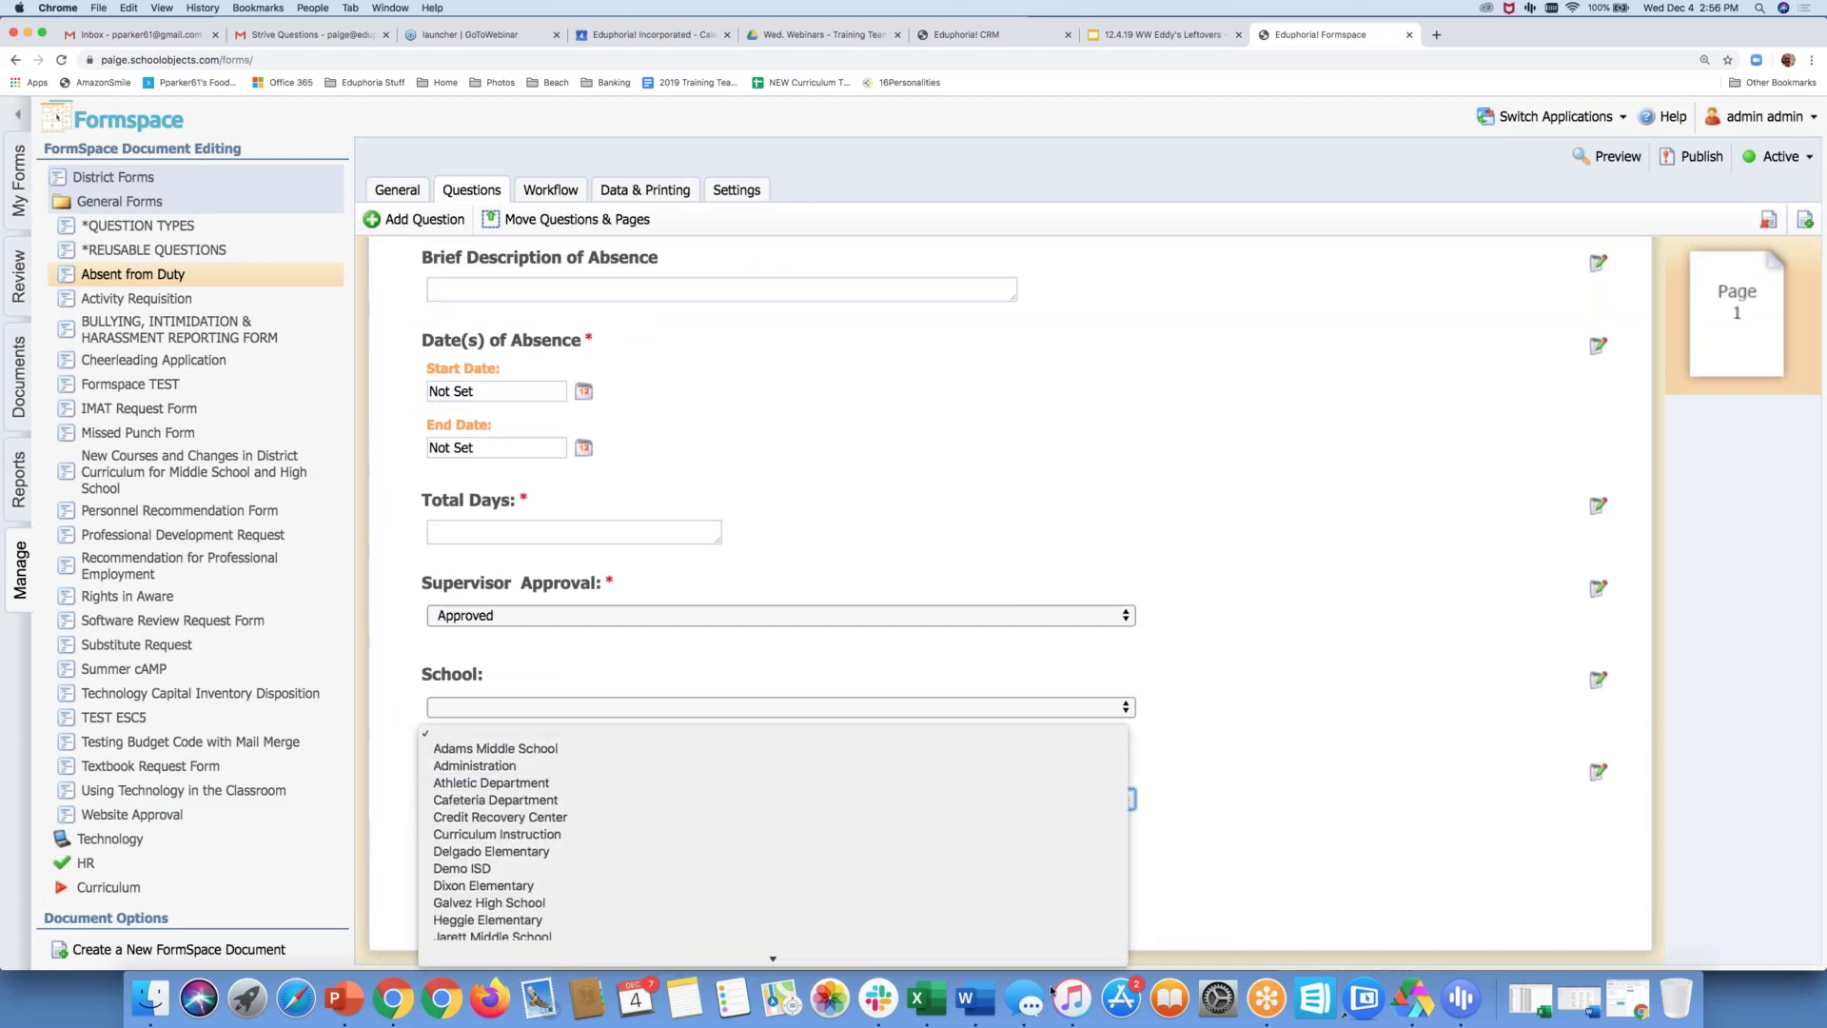
{"action": "key", "text": "Escape"}
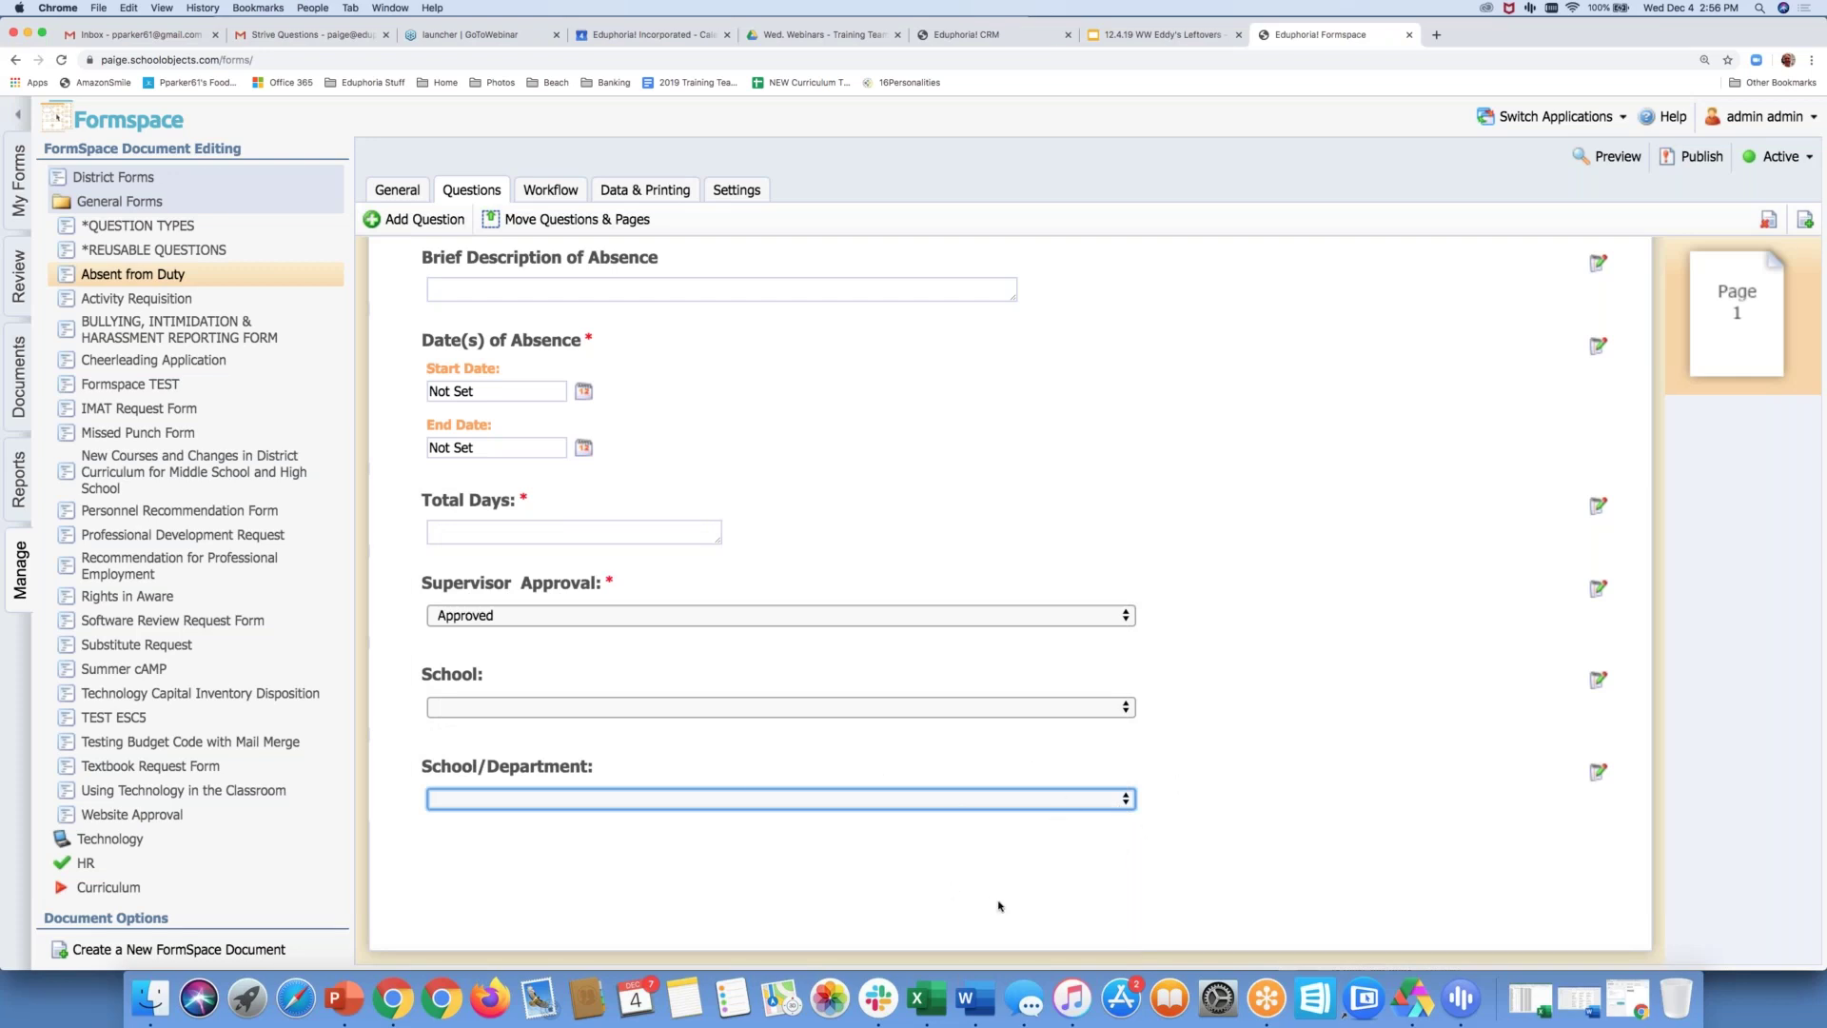
{"action": "left_click", "coordinate": [1118, 802]}
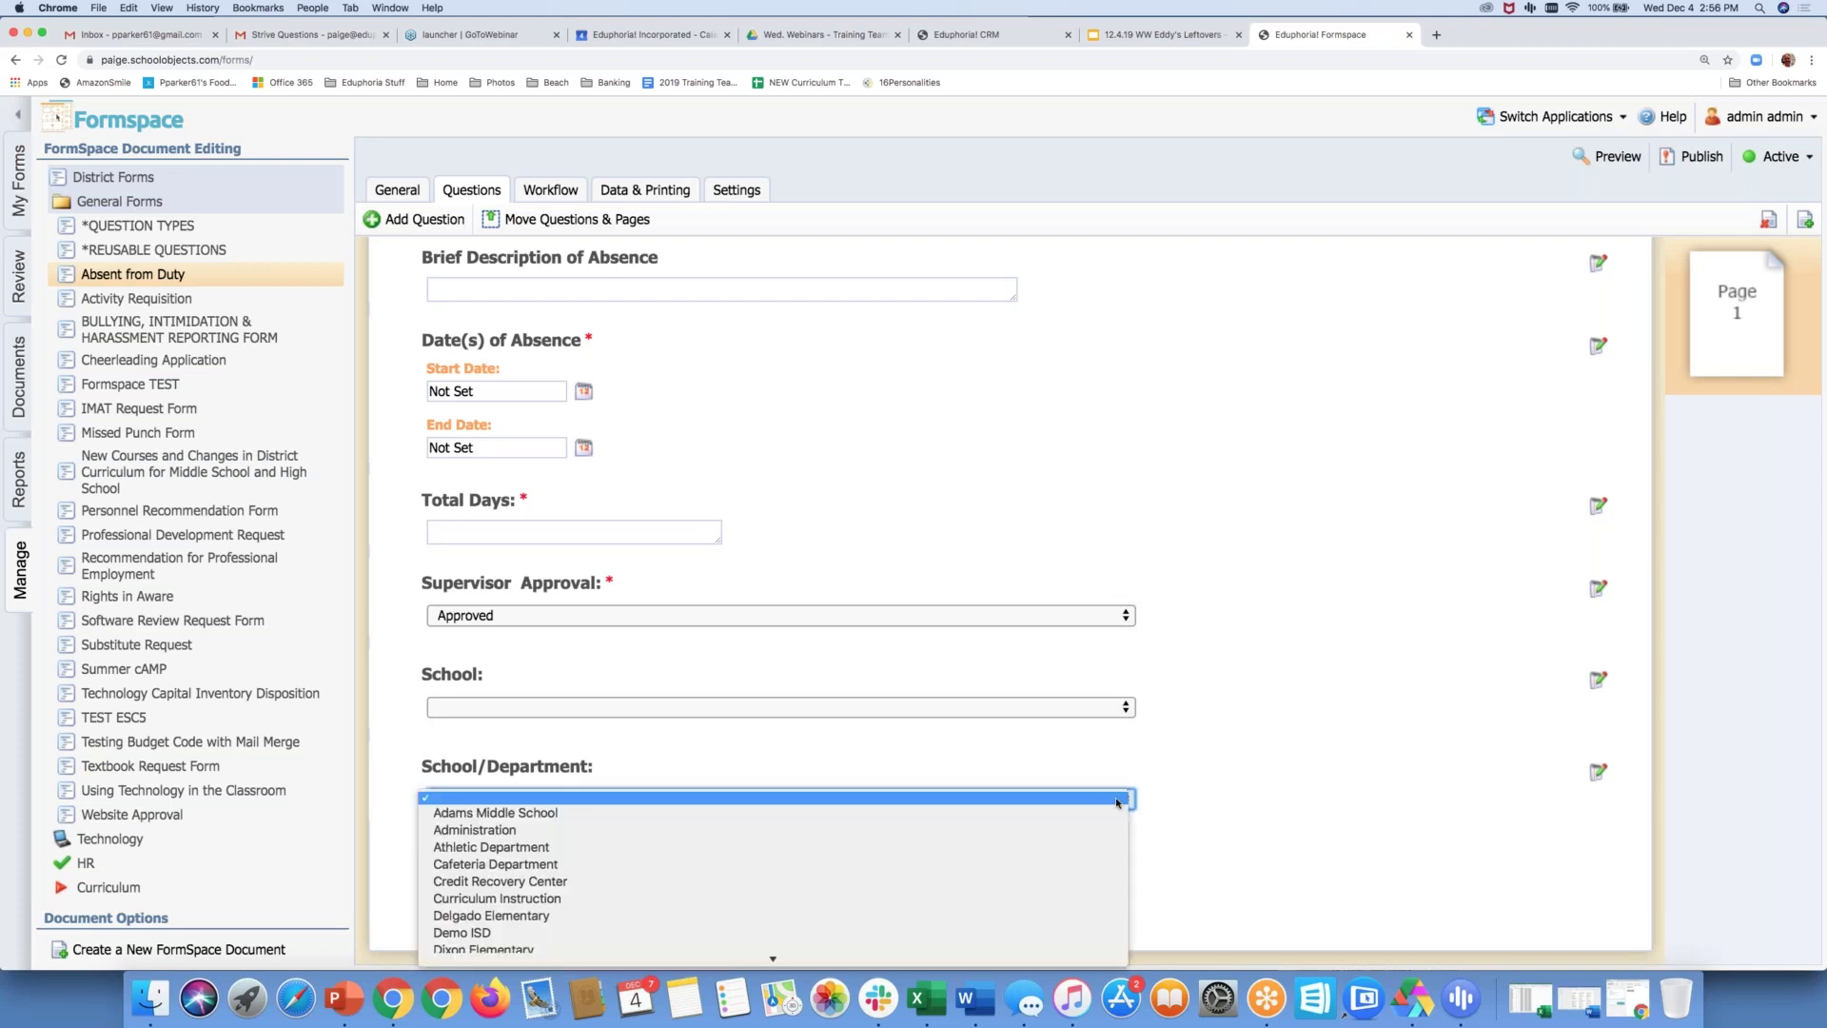
{"action": "left_click", "coordinate": [1176, 826]}
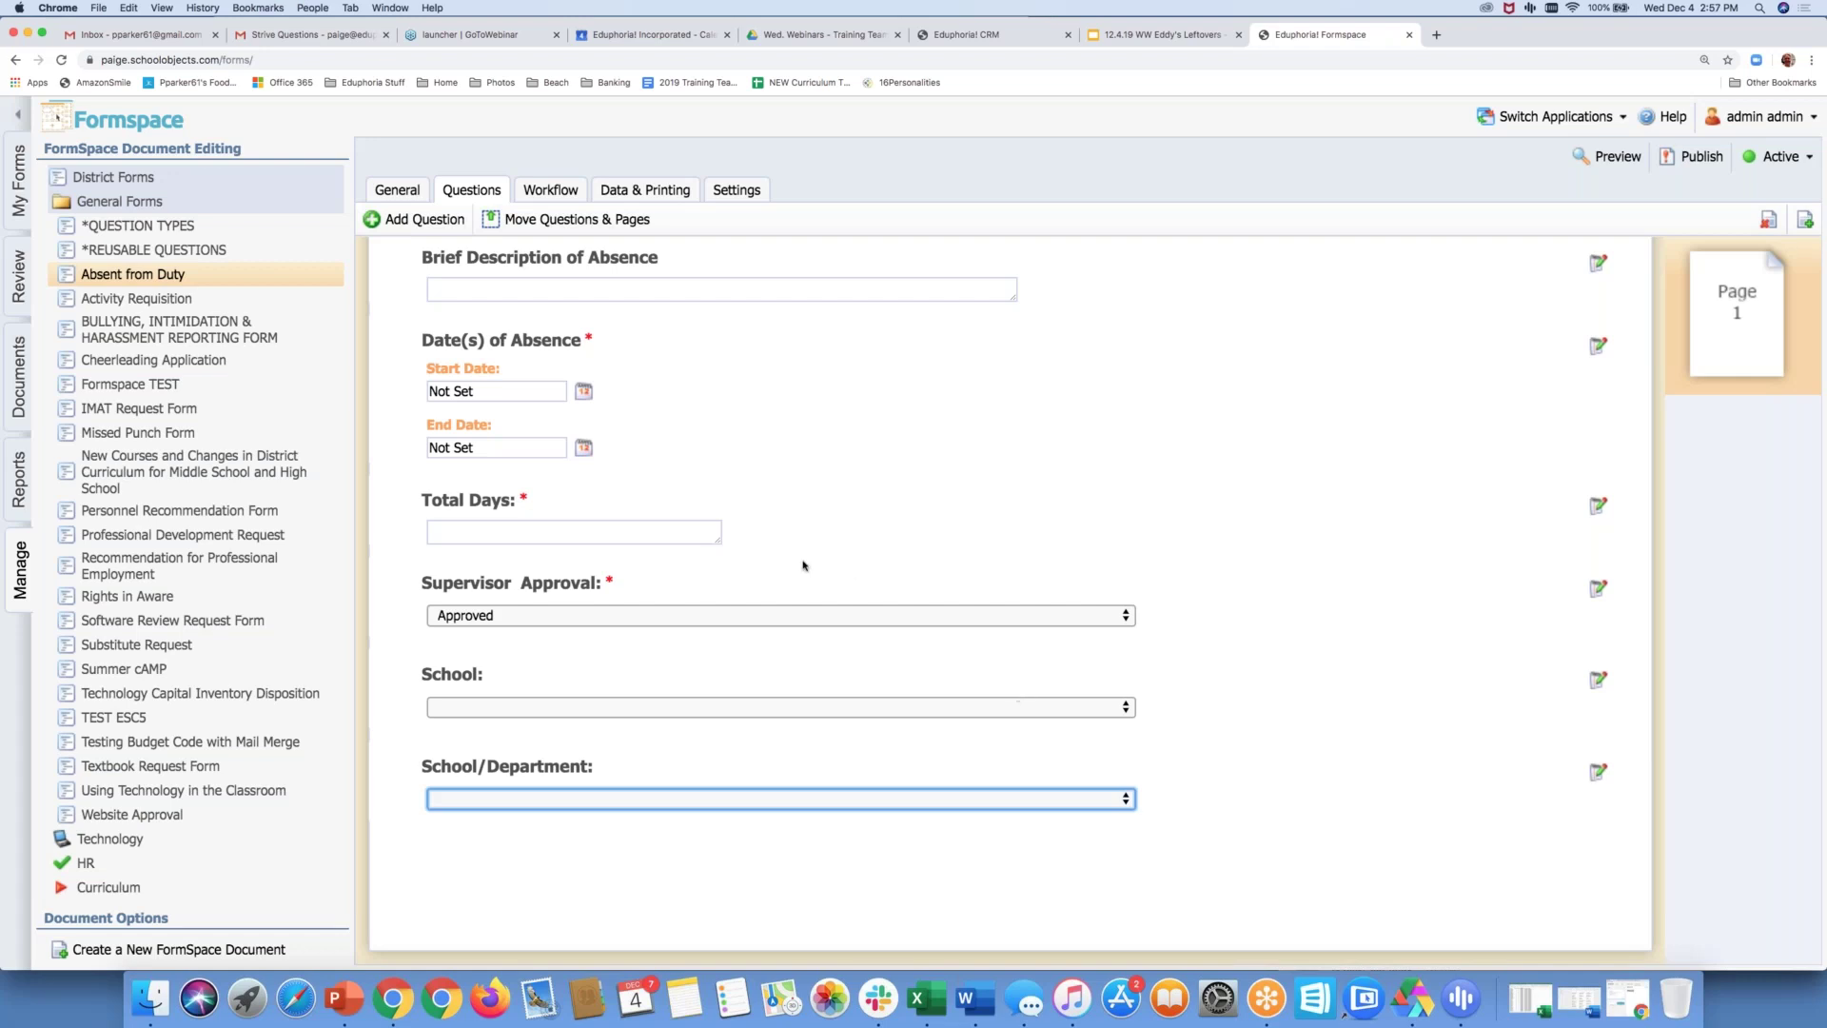
{"action": "left_click", "coordinate": [153, 251]}
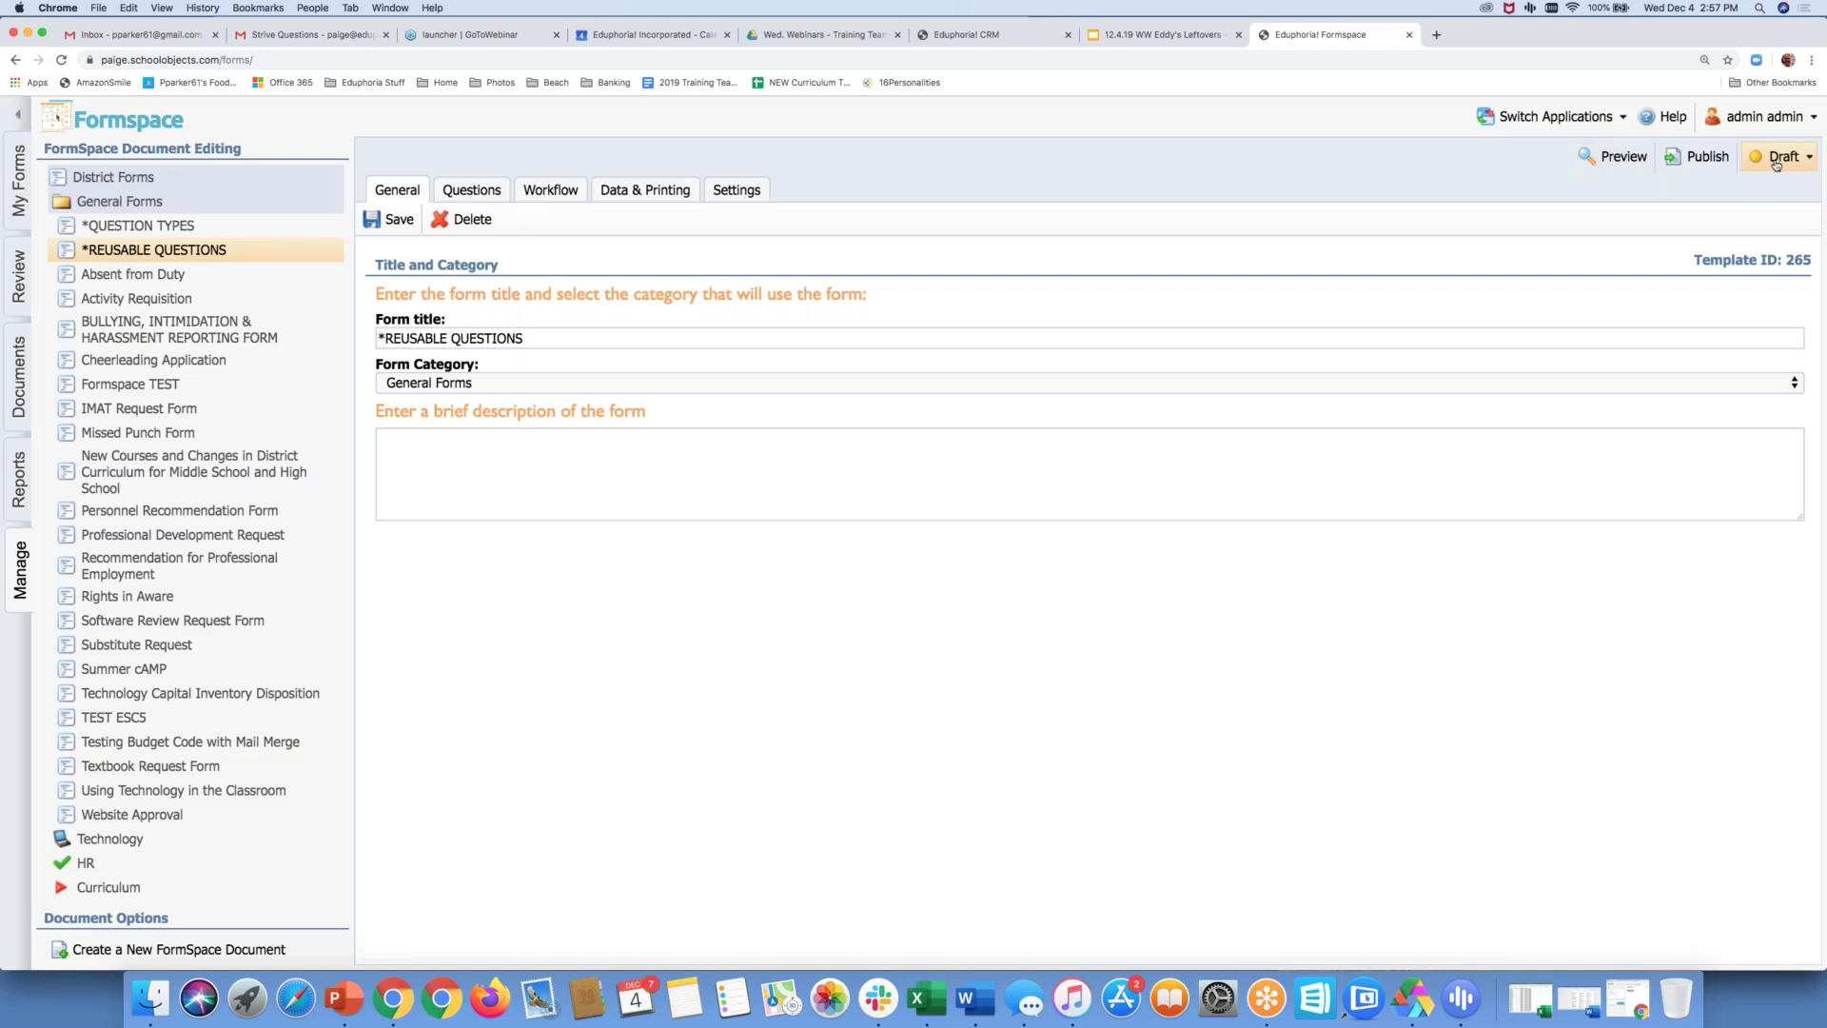
Review the School and School/Department choices on the *REUSABLE QUESTIONS questions page
{"action": "left_click", "coordinate": [483, 195]}
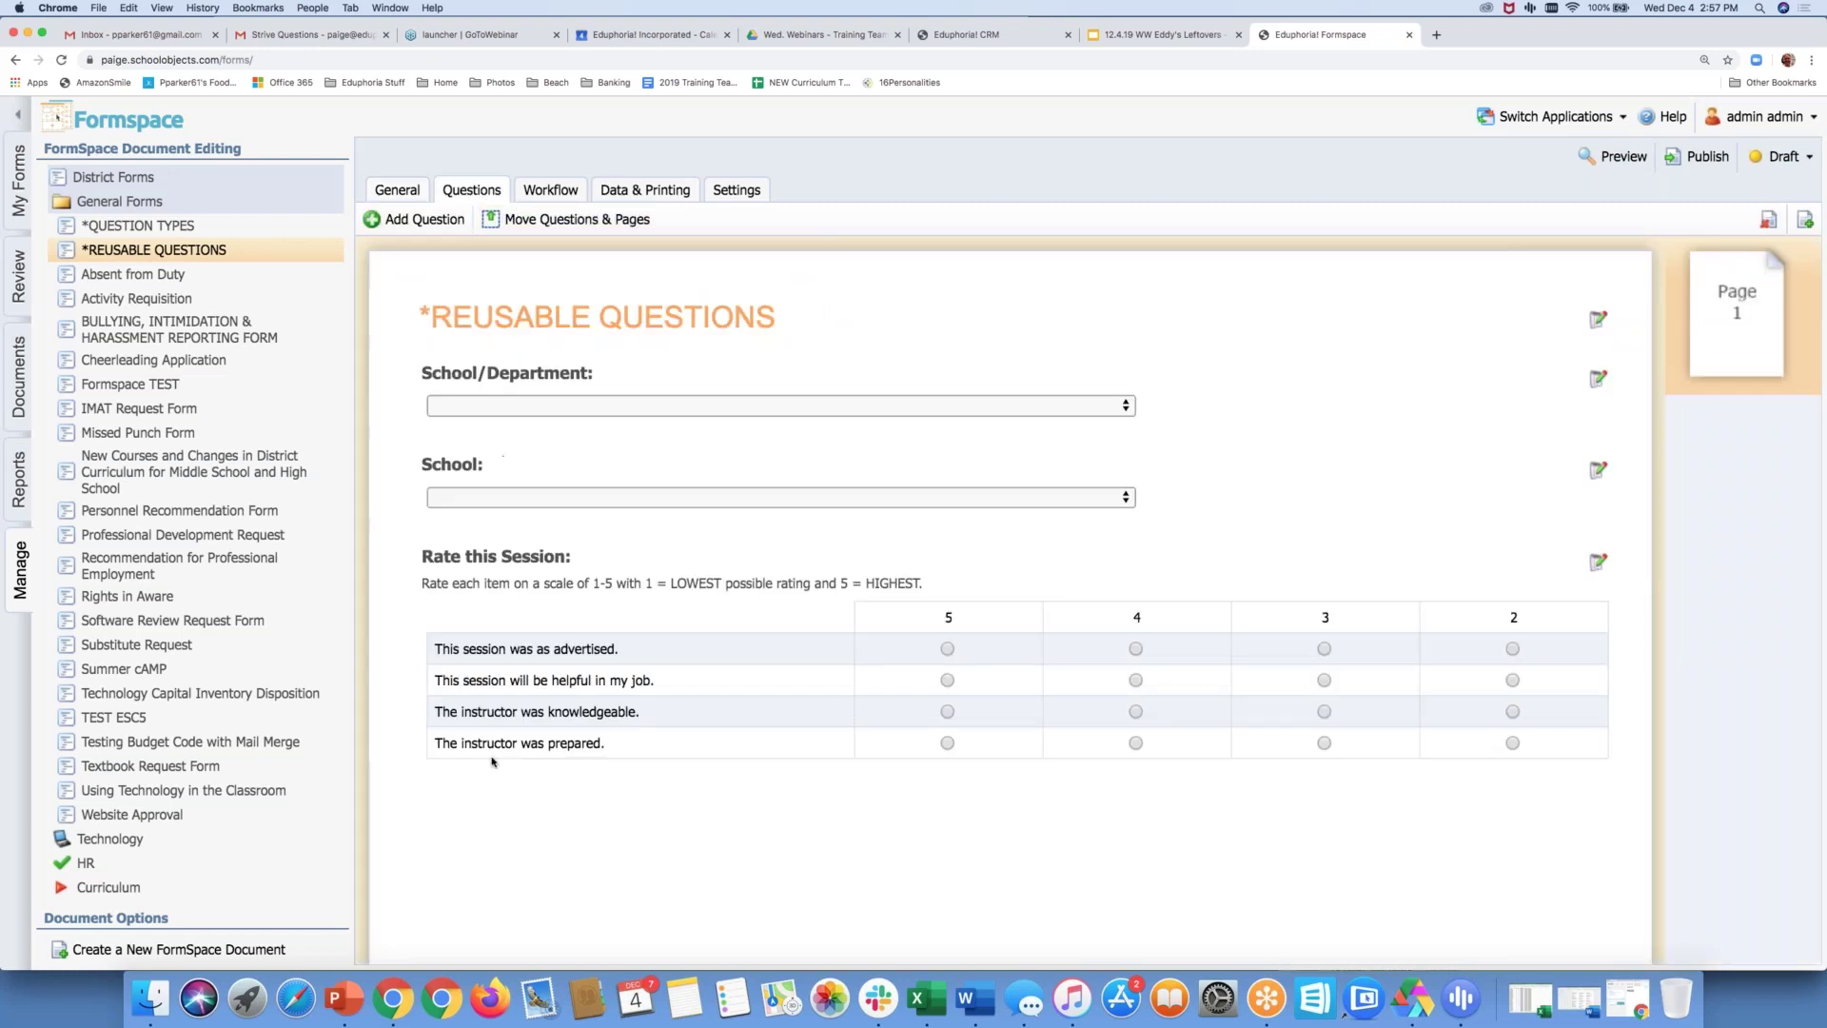
{"action": "left_click", "coordinate": [1123, 499]}
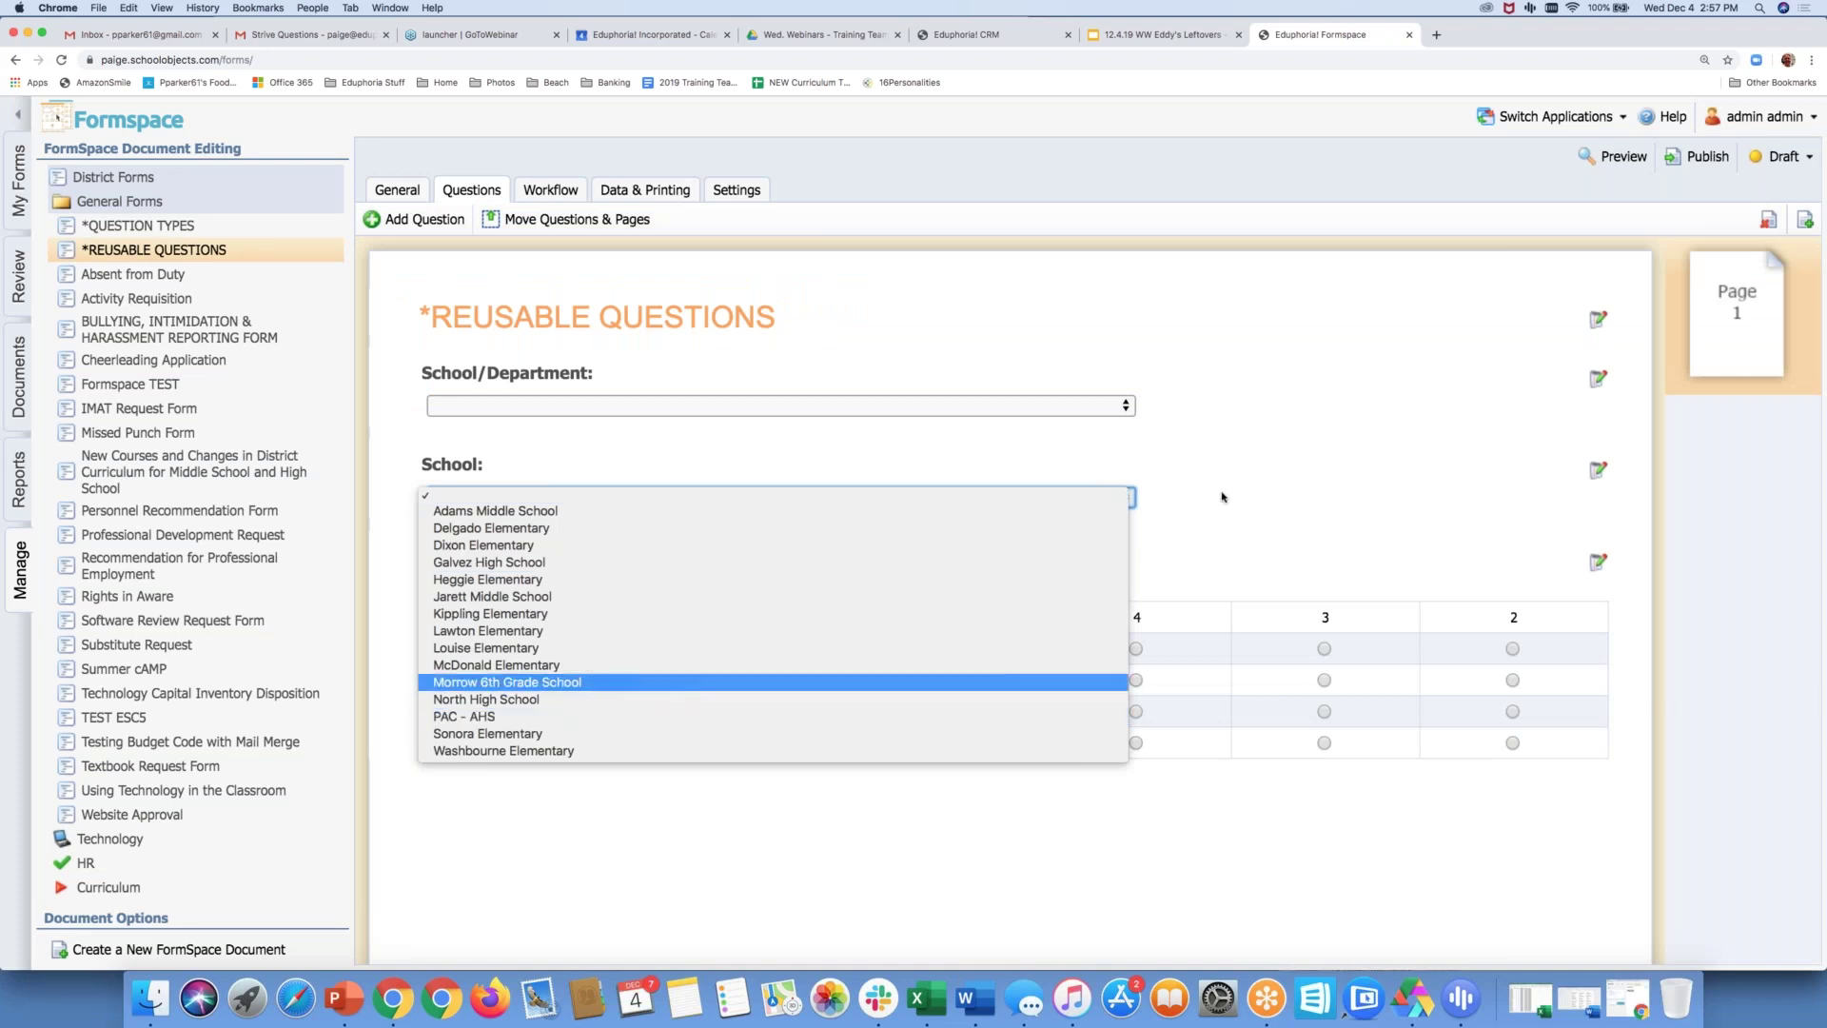
{"action": "left_click", "coordinate": [1247, 447]}
{"action": "left_click", "coordinate": [1127, 405]}
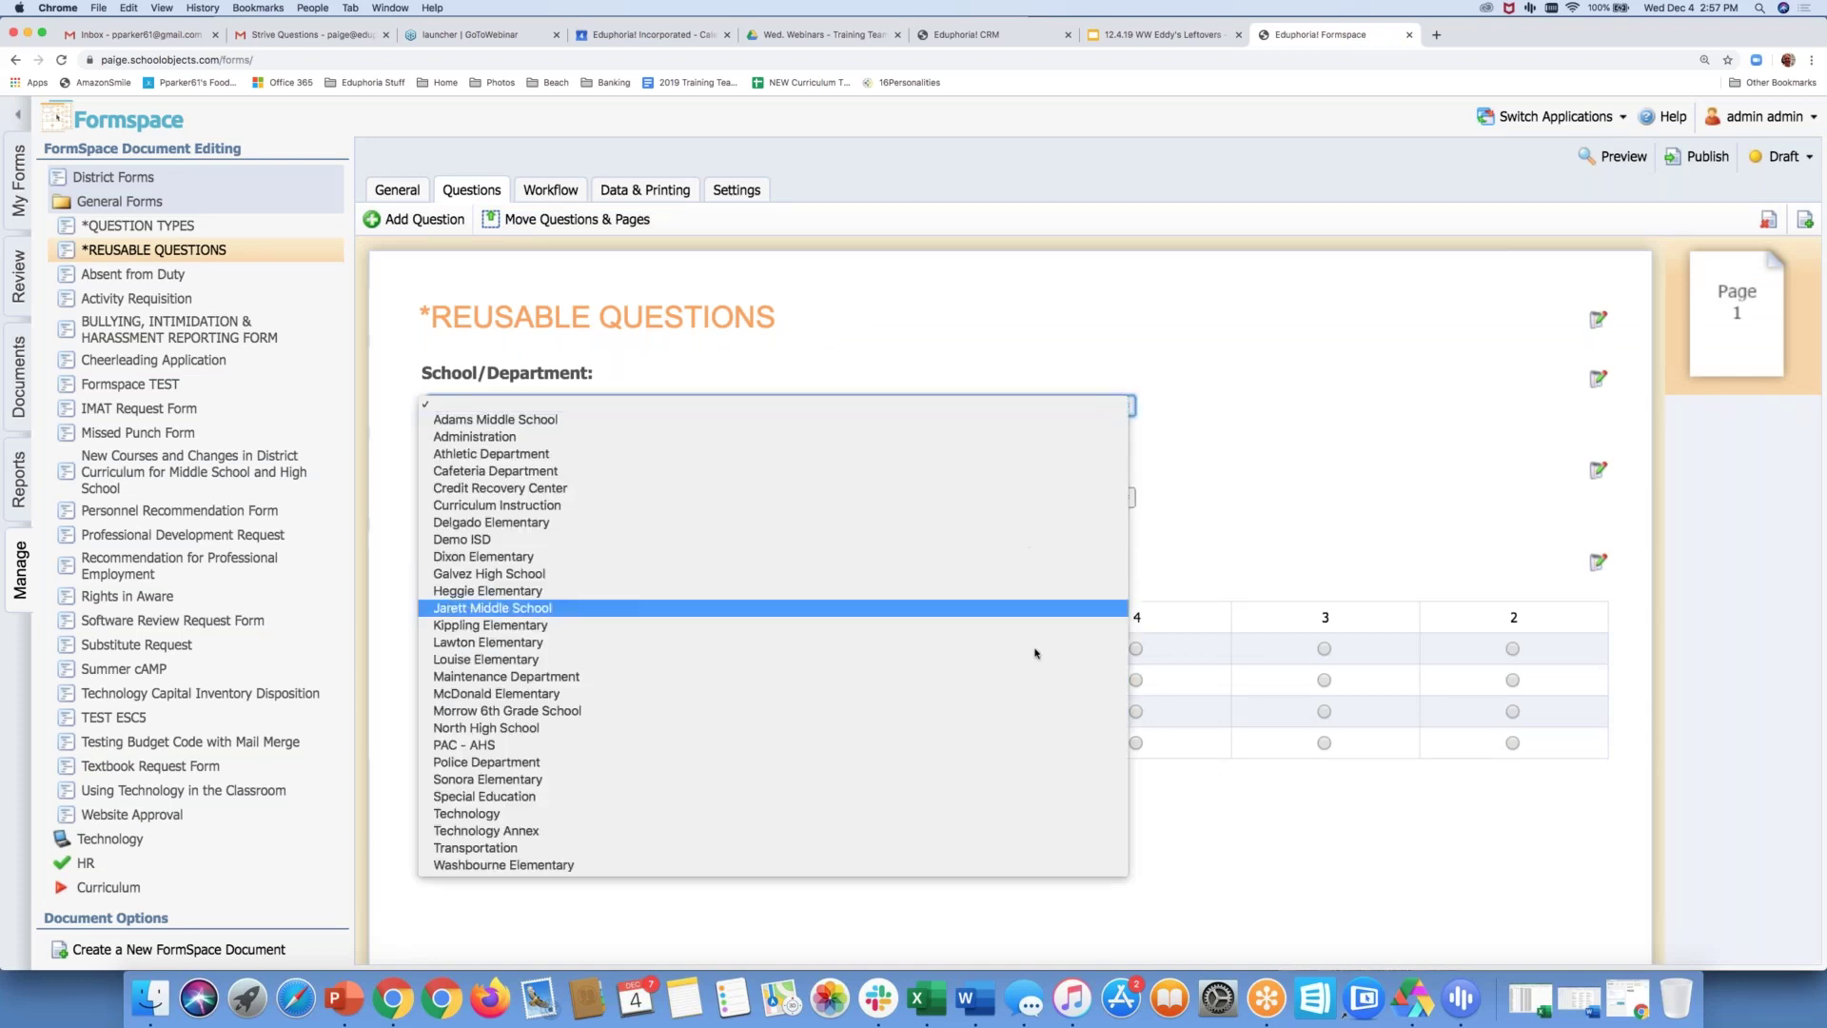
{"action": "left_click", "coordinate": [1304, 359]}
In the form's settings, search import documents for 'reus' then 'Reu', and close the search unused
{"action": "left_click", "coordinate": [738, 189]}
{"action": "left_click", "coordinate": [507, 366]}
{"action": "left_click", "coordinate": [489, 405]}
{"action": "type", "text": "reus"}
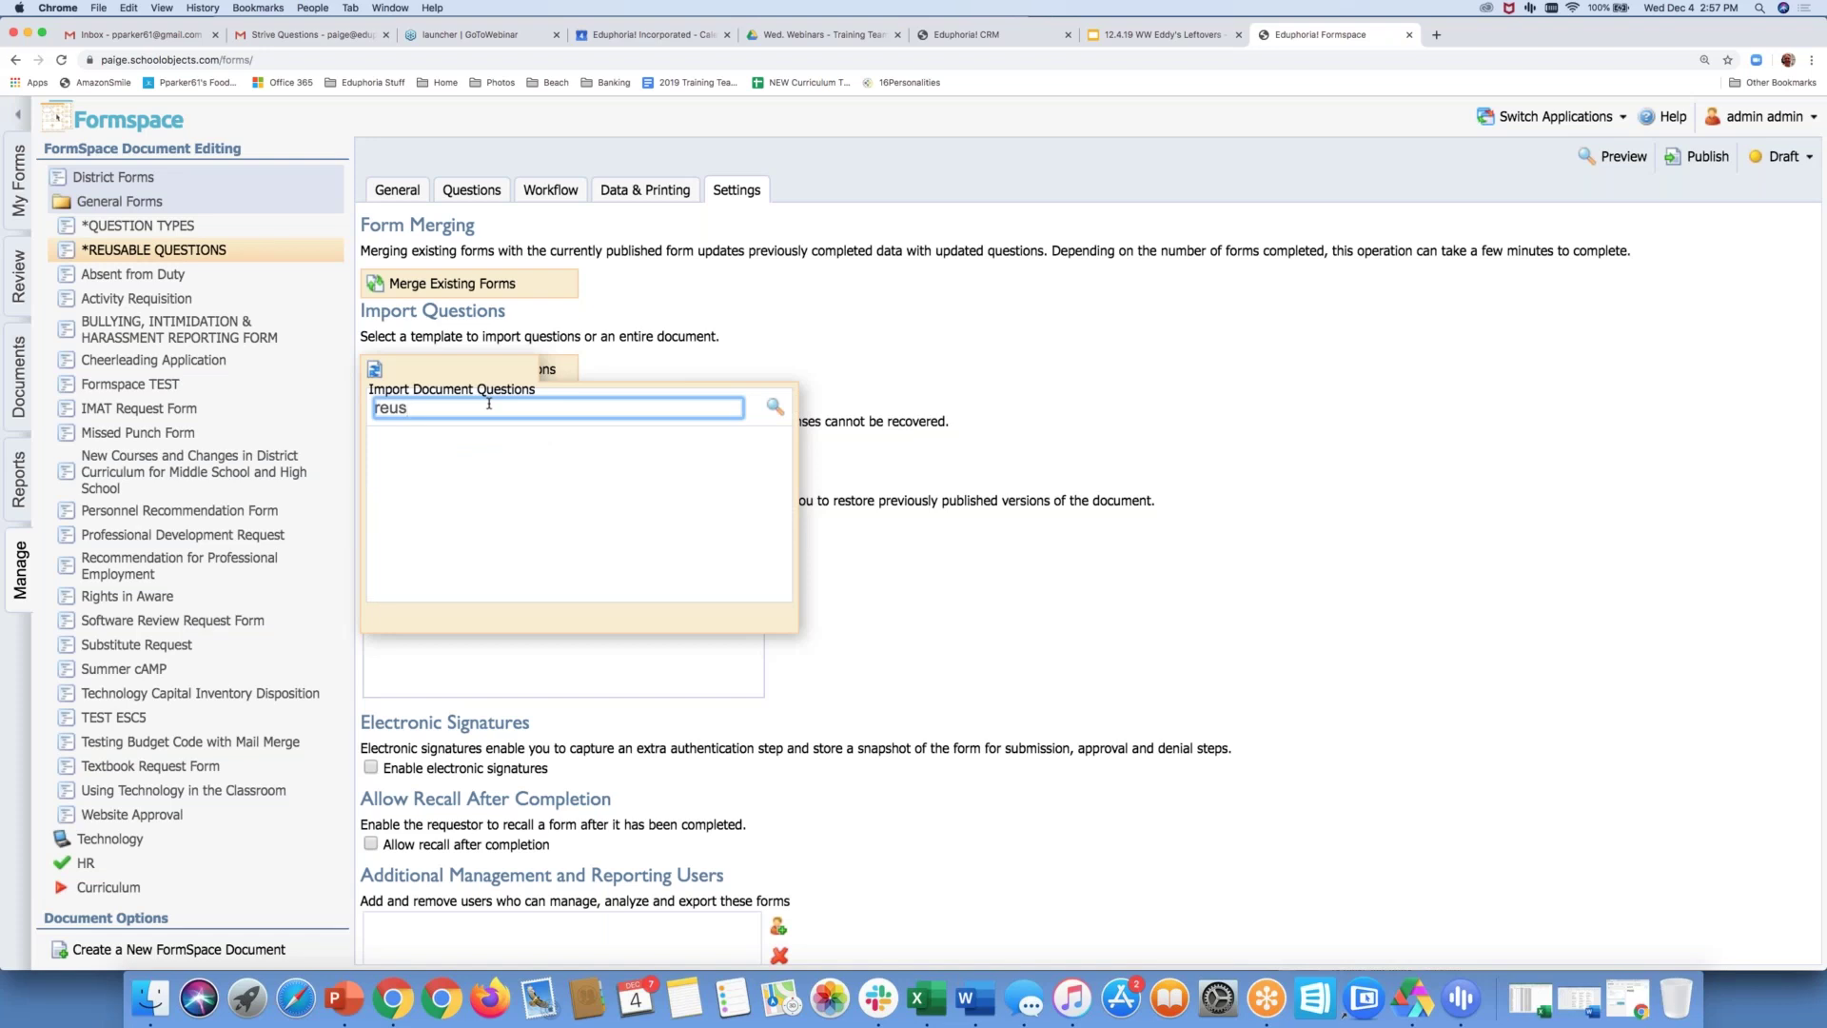
{"action": "left_click", "coordinate": [773, 404]}
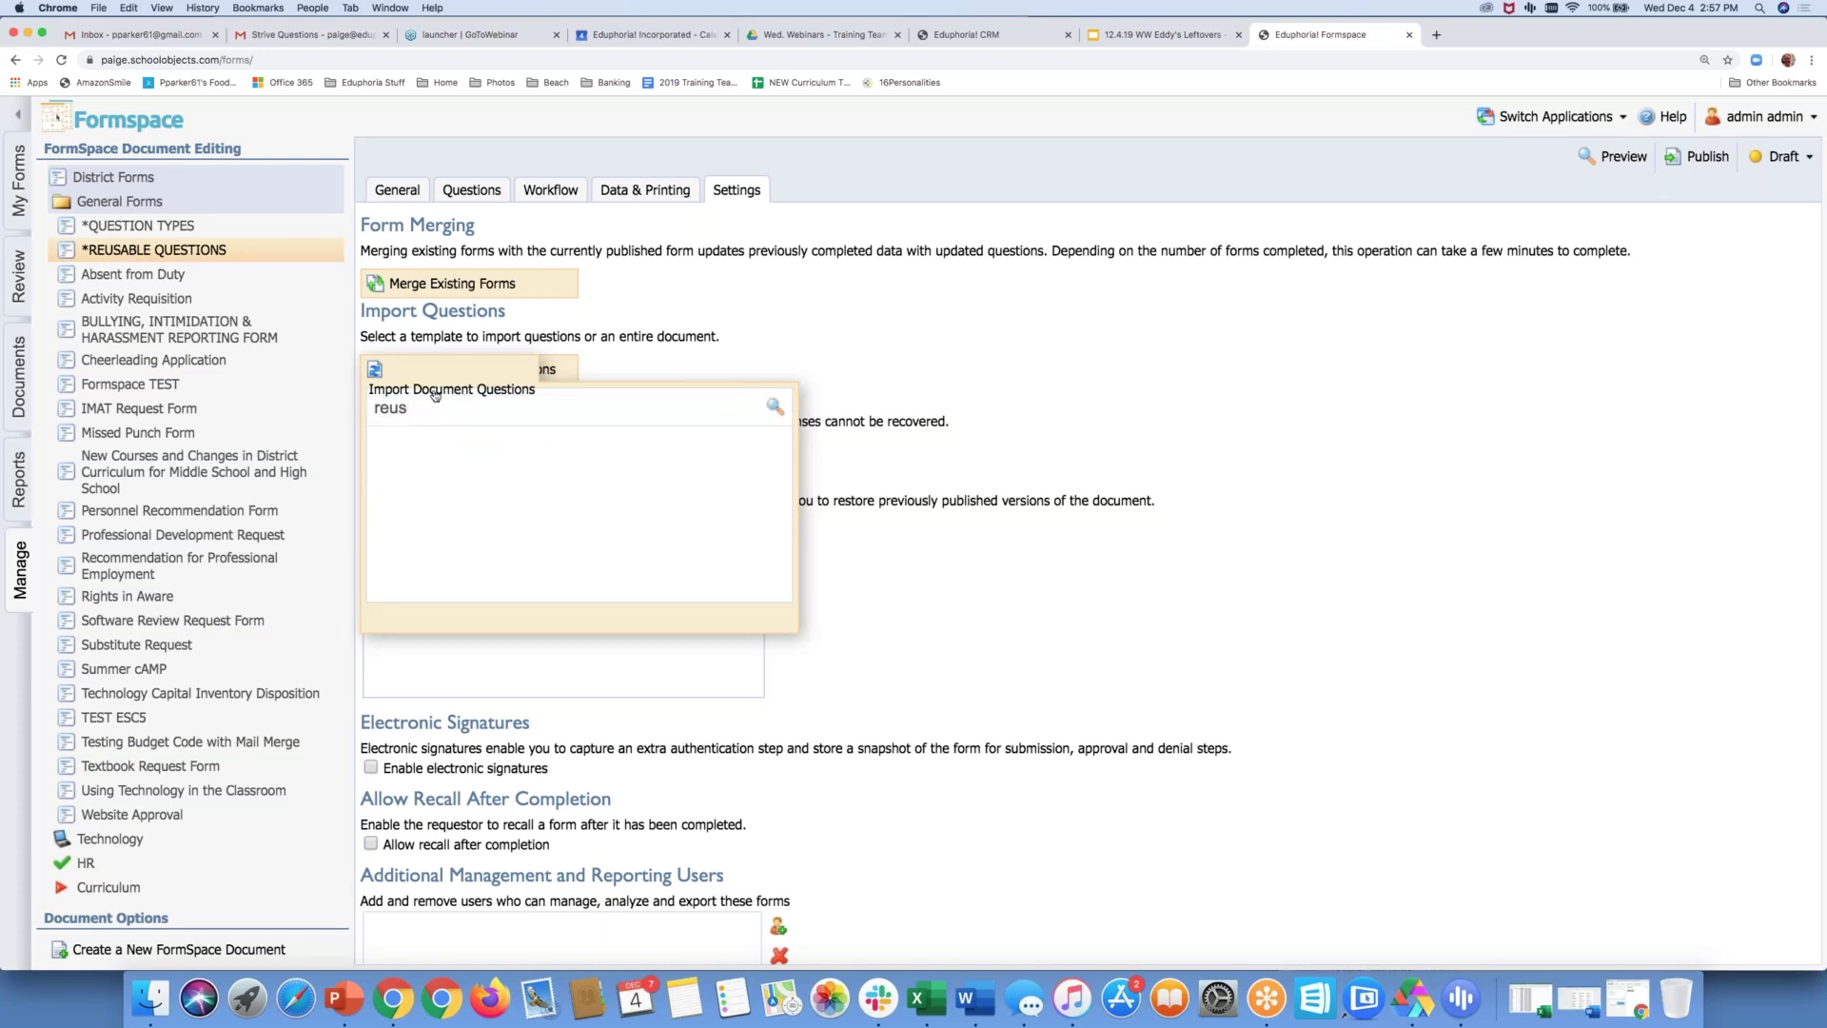
{"action": "double_click", "coordinate": [401, 409]}
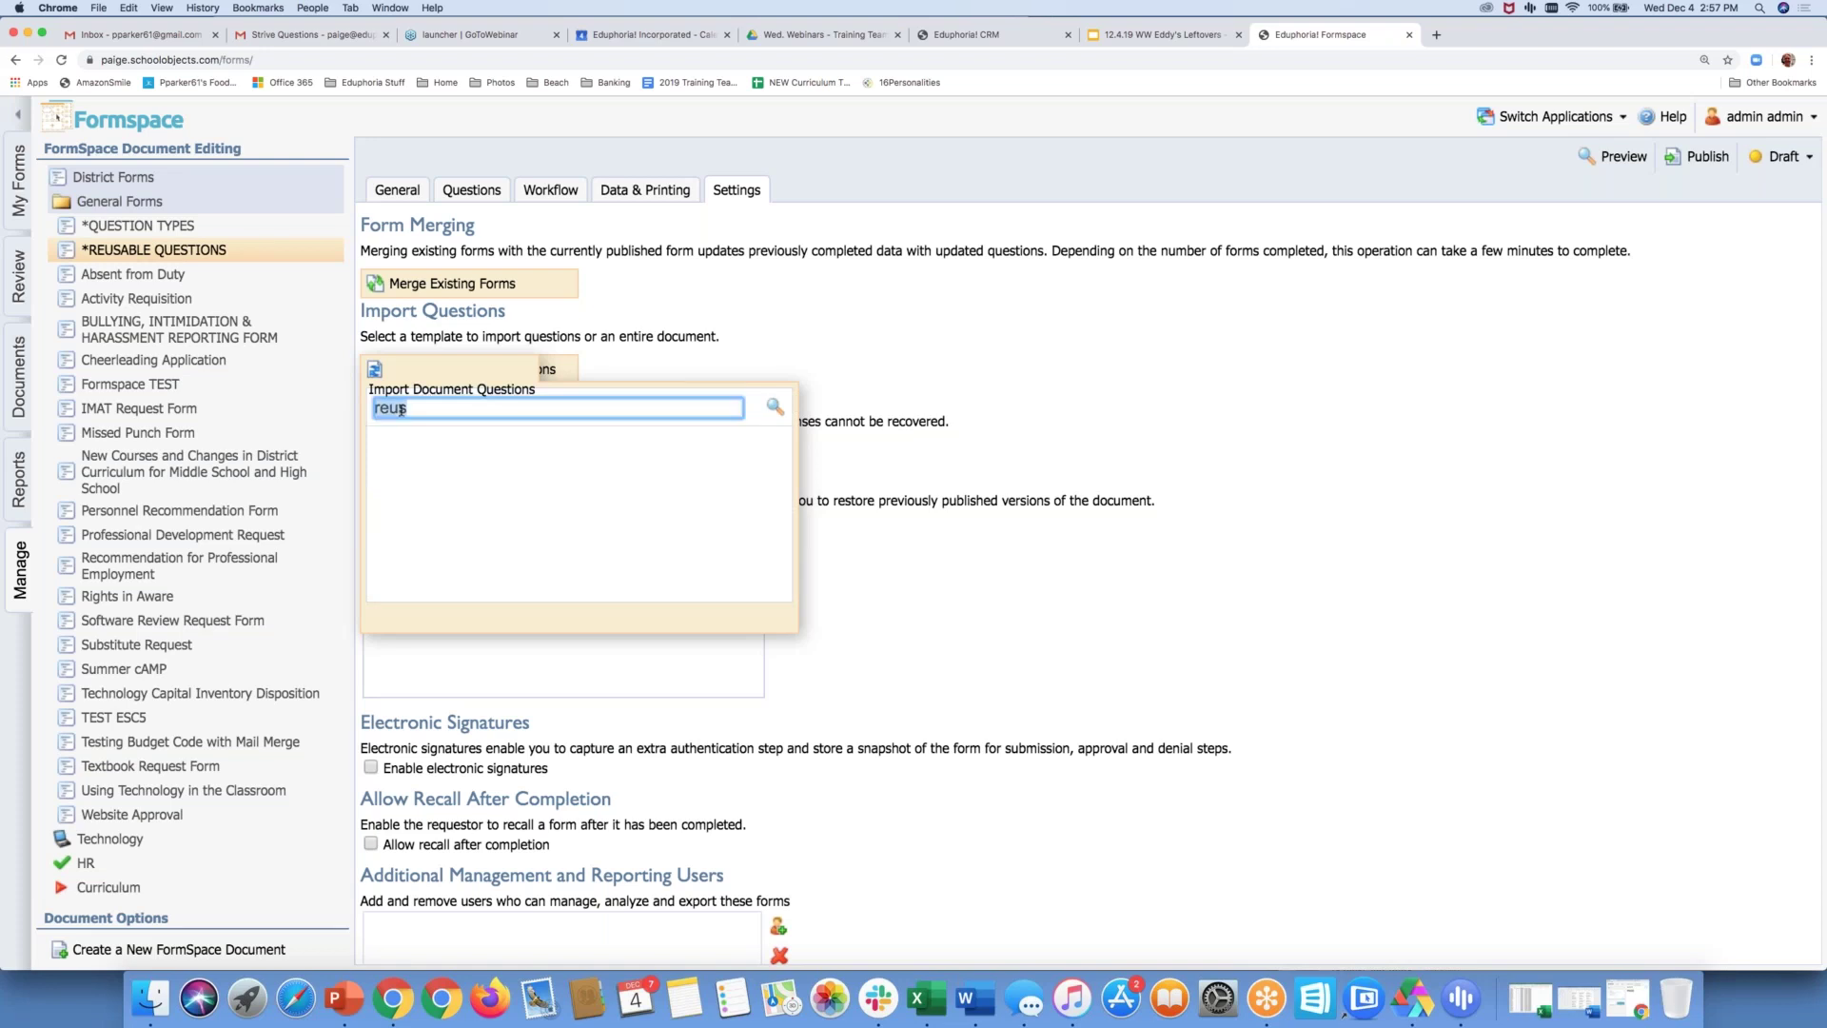
{"action": "type", "text": "Re"}
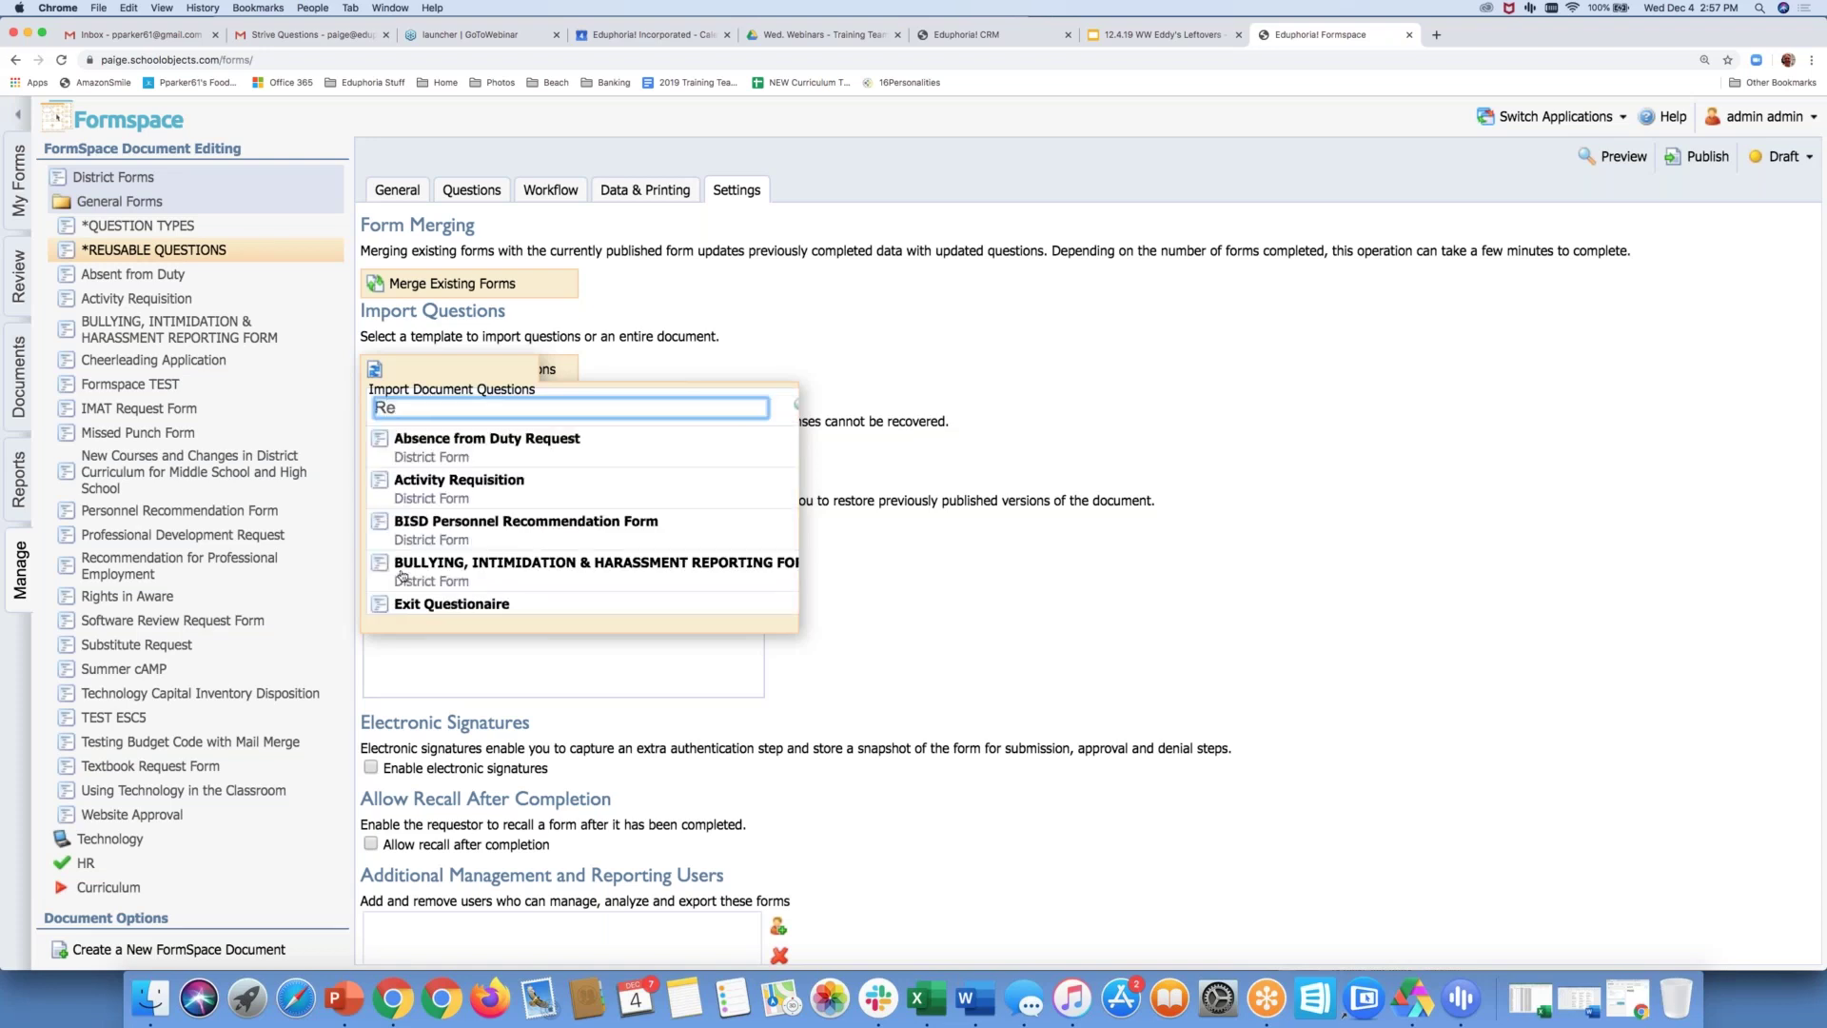
{"action": "type", "text": "u"}
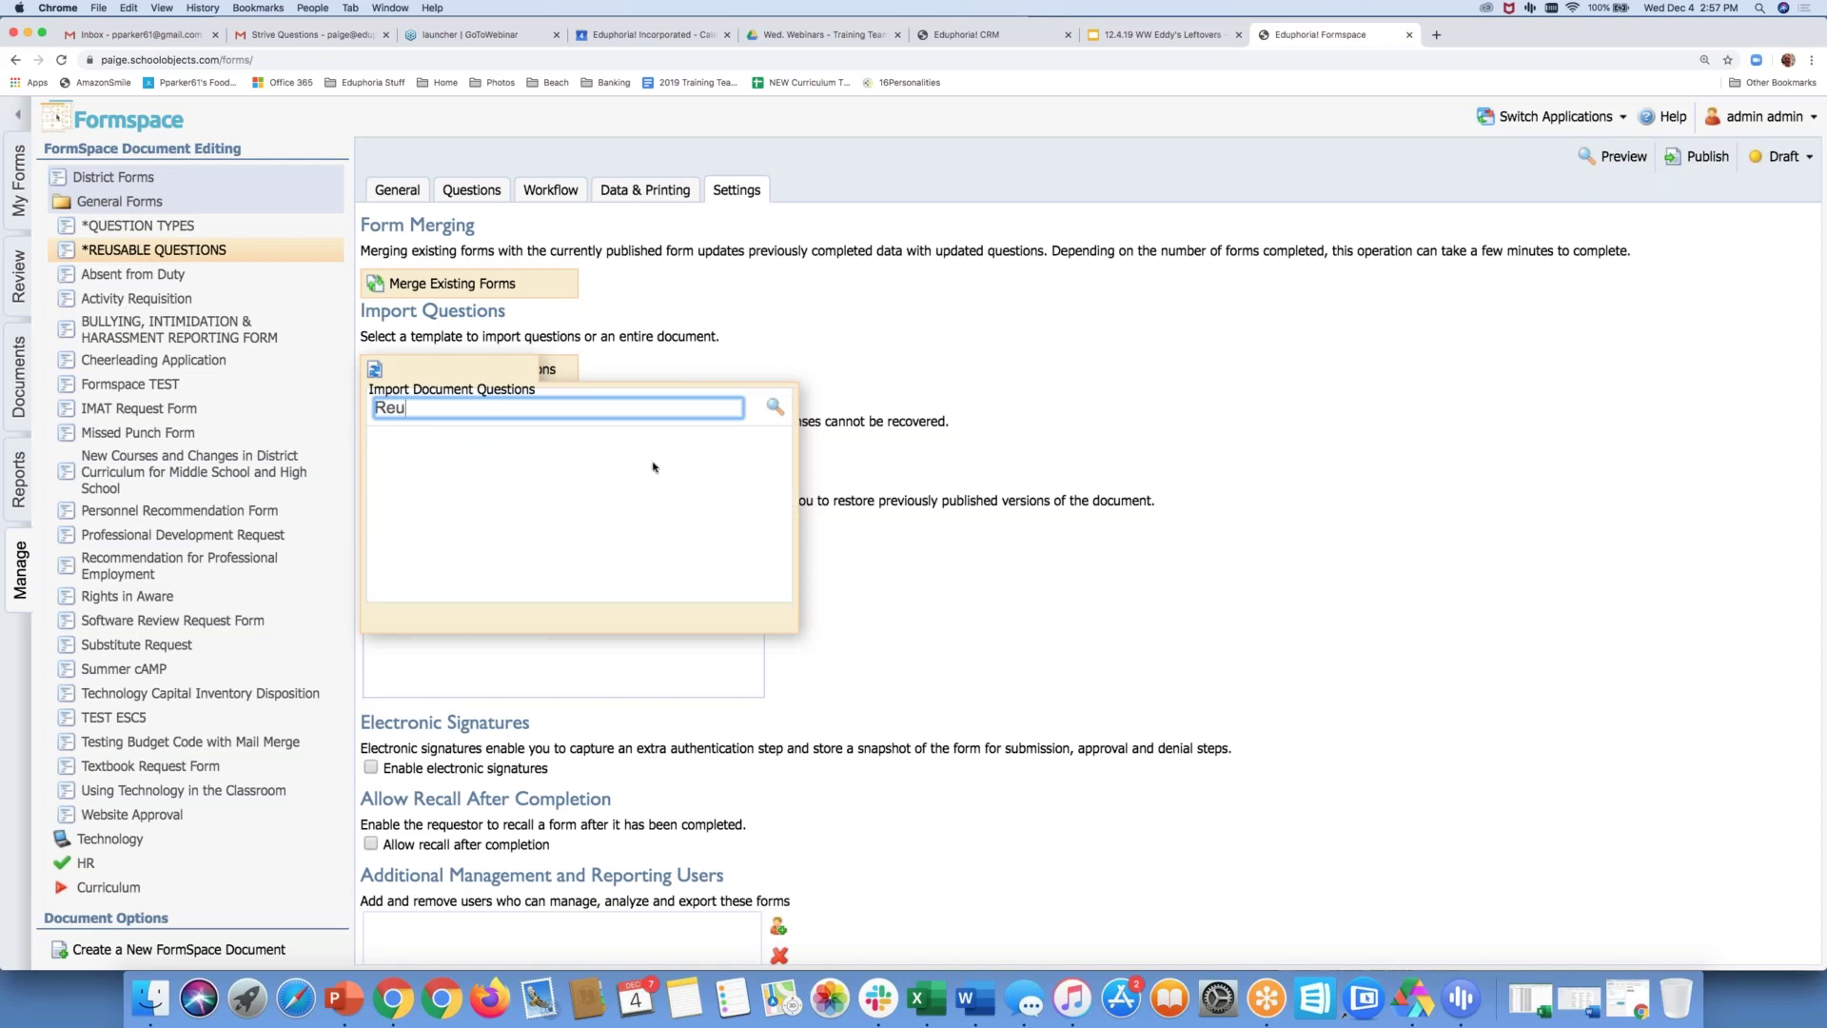
{"action": "left_click", "coordinate": [821, 336]}
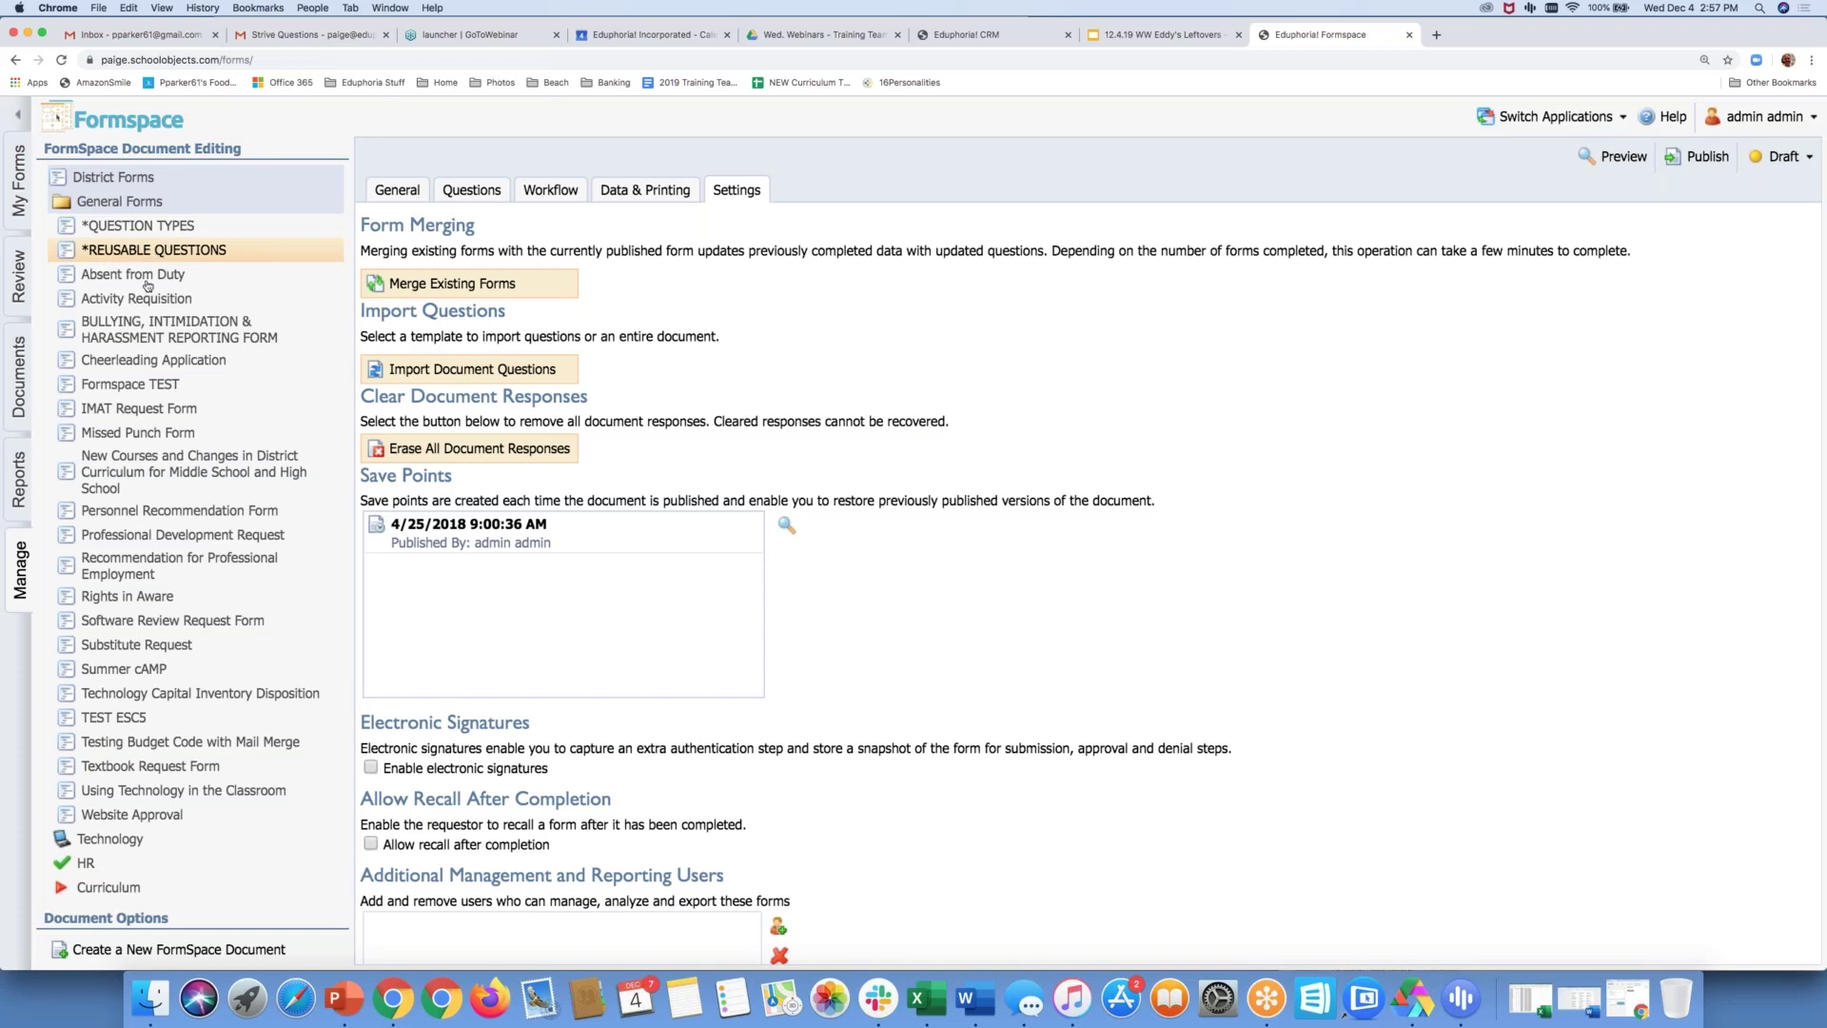
Scroll through the IMAT Request Form's questions, then open the Bullying reporting form's questions
{"action": "left_click", "coordinate": [179, 411]}
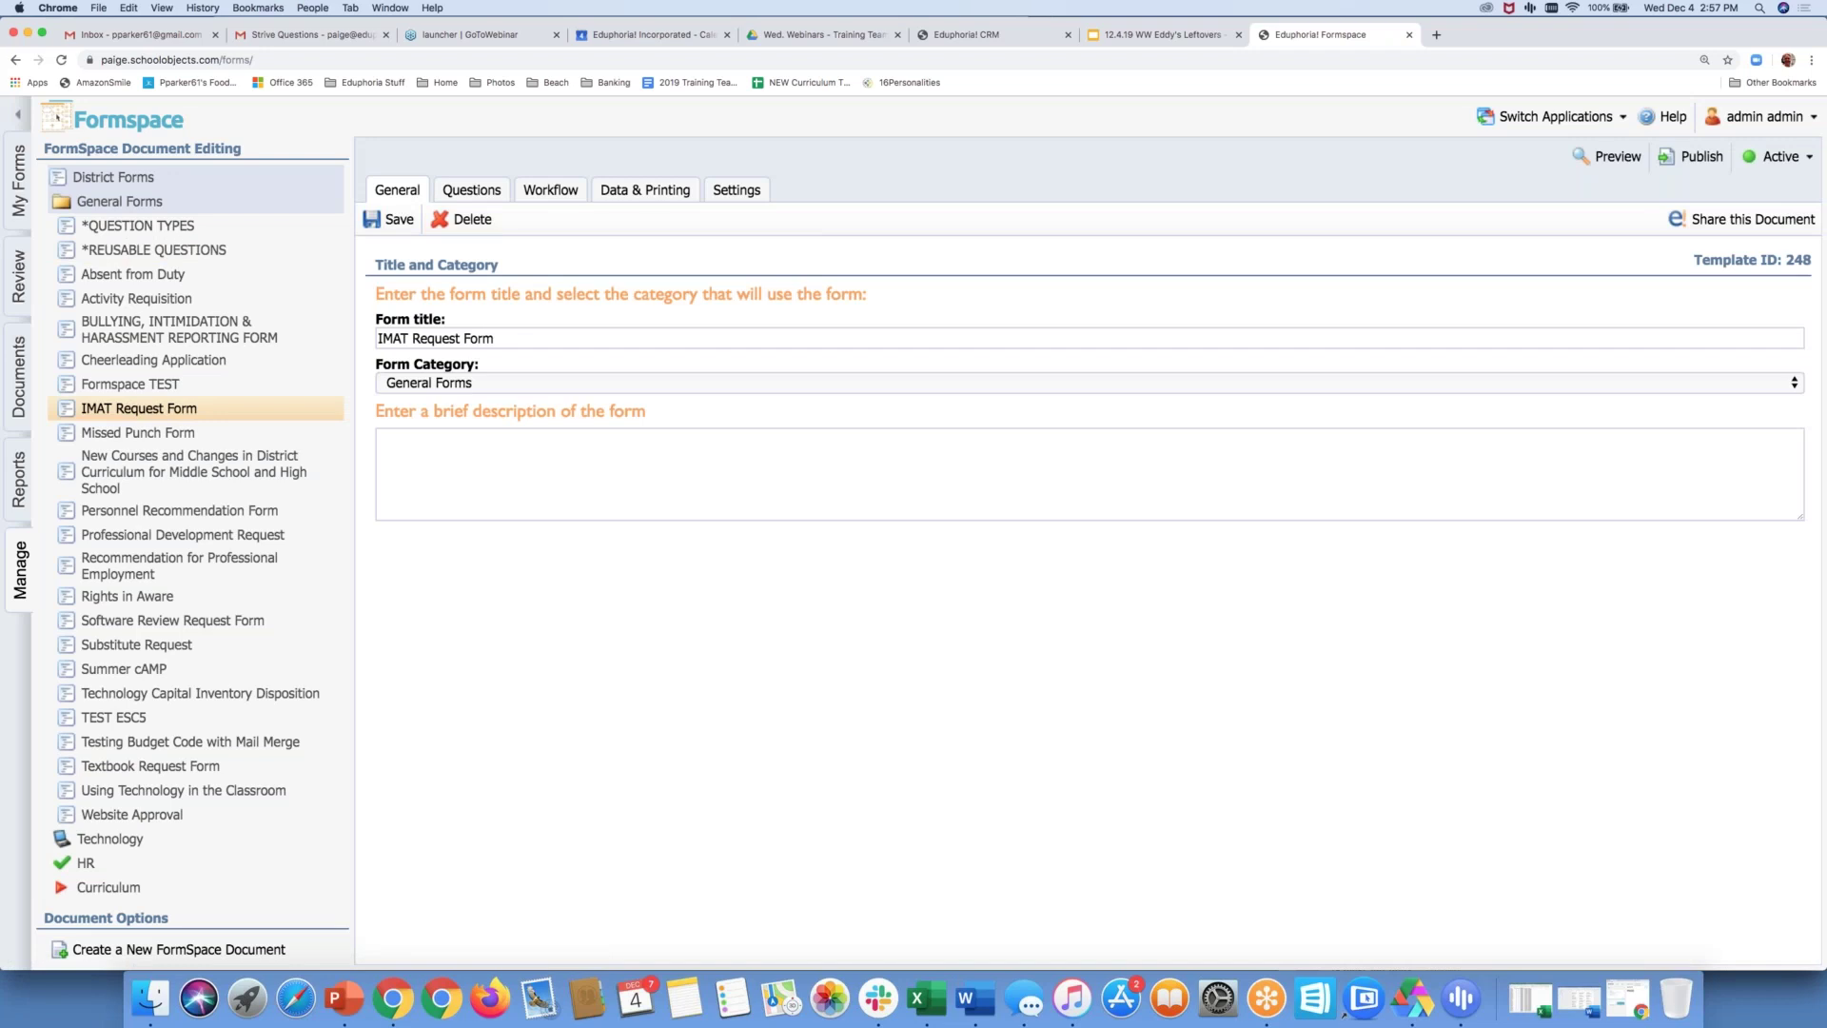
{"action": "left_click", "coordinate": [474, 193]}
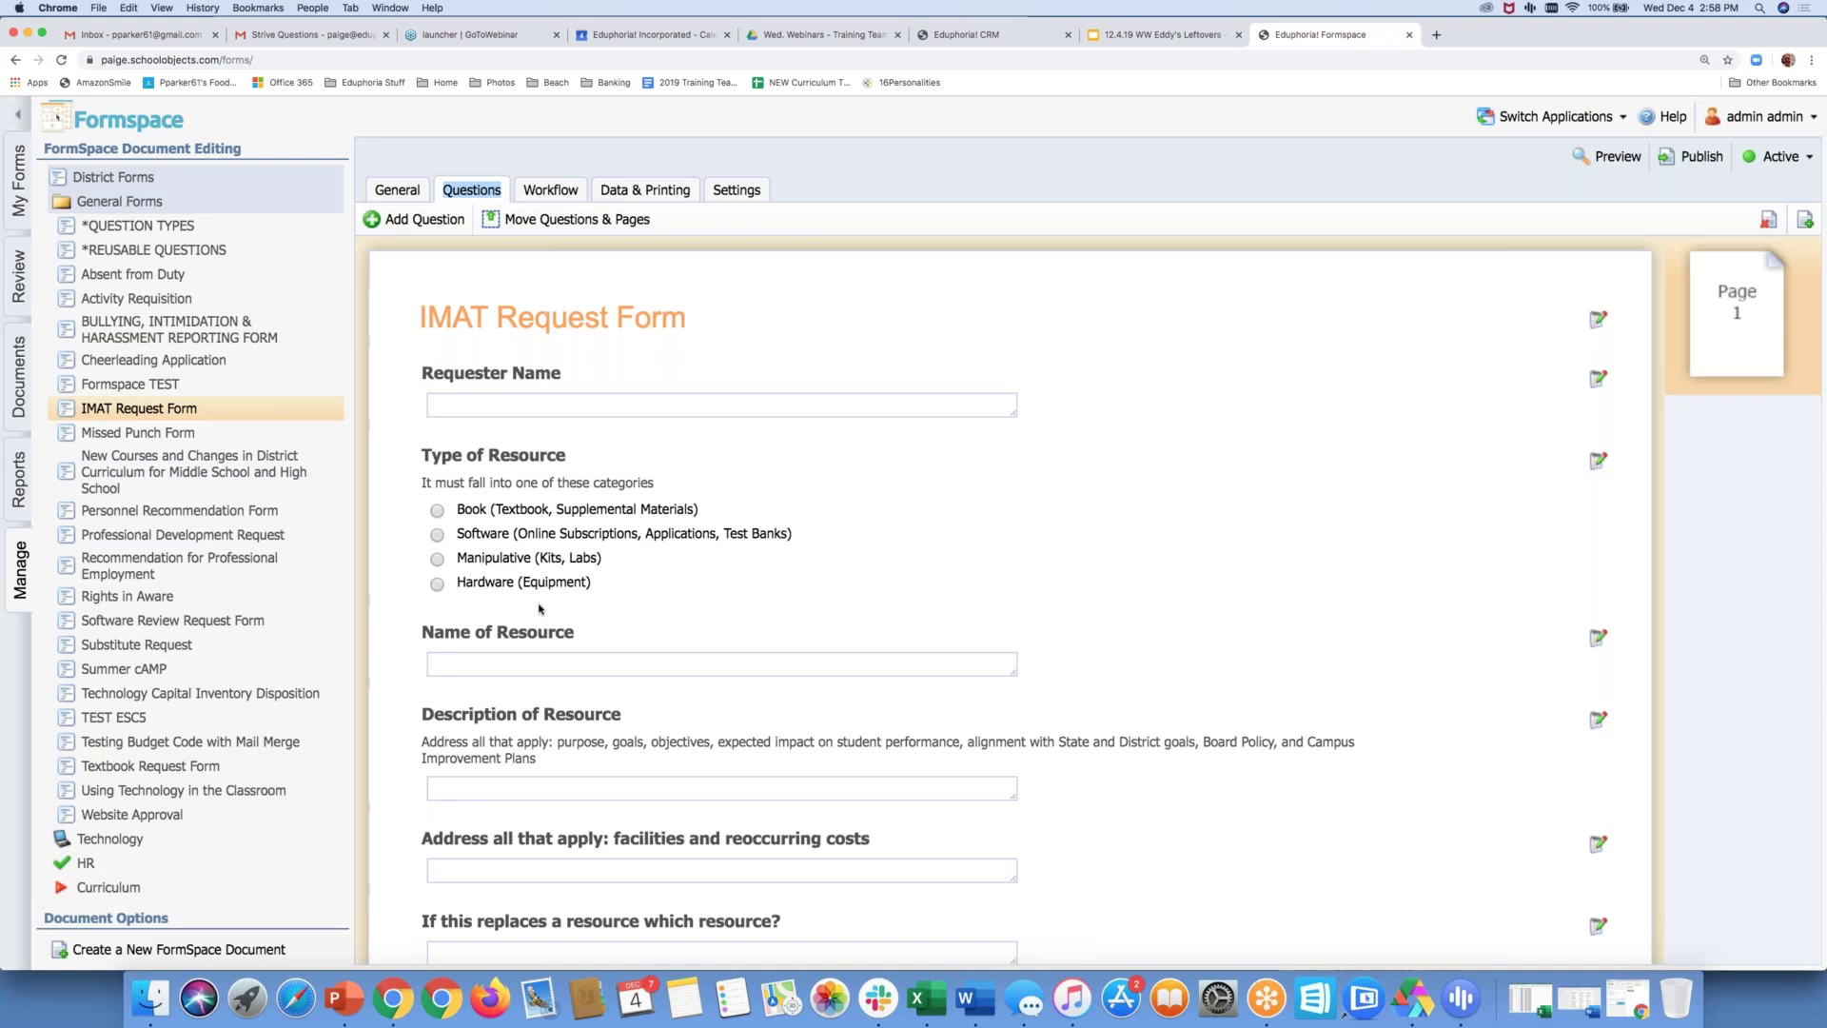
{"action": "scroll", "coordinate": [539, 609], "scroll_direction": "down", "scroll_amount": 15}
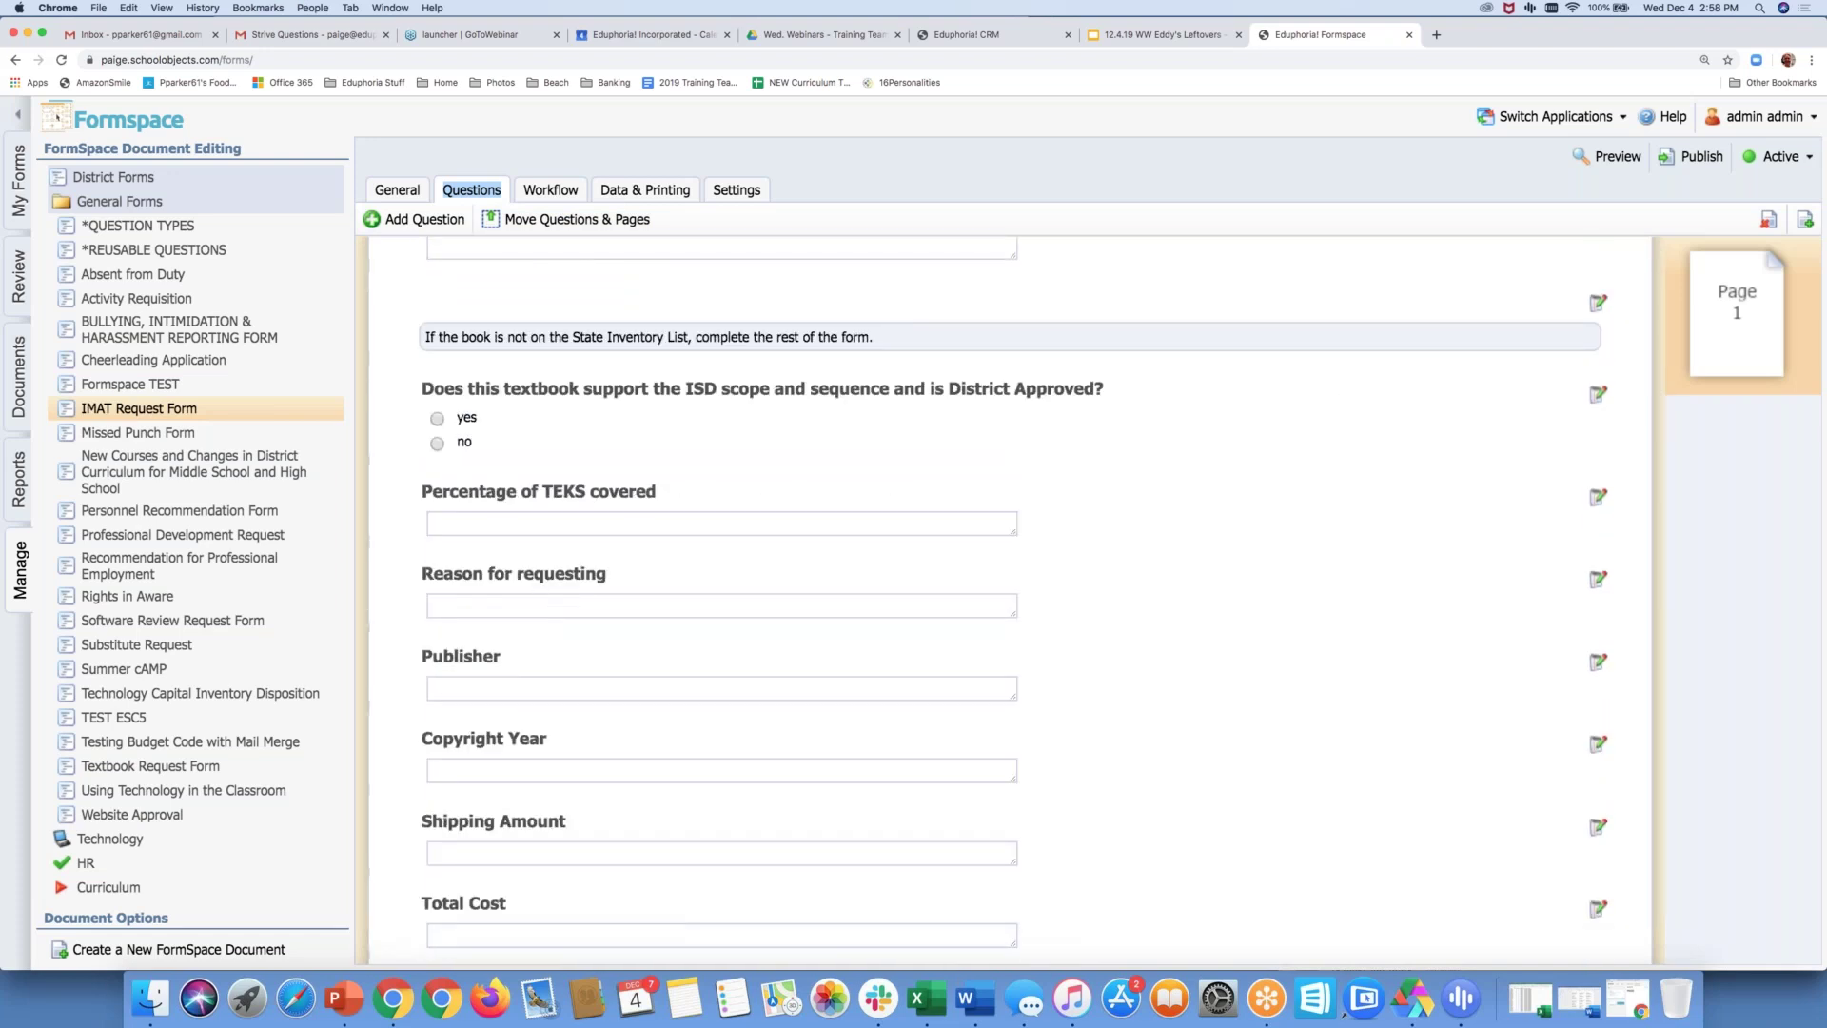
{"action": "scroll", "coordinate": [539, 597], "scroll_direction": "down", "scroll_amount": 3}
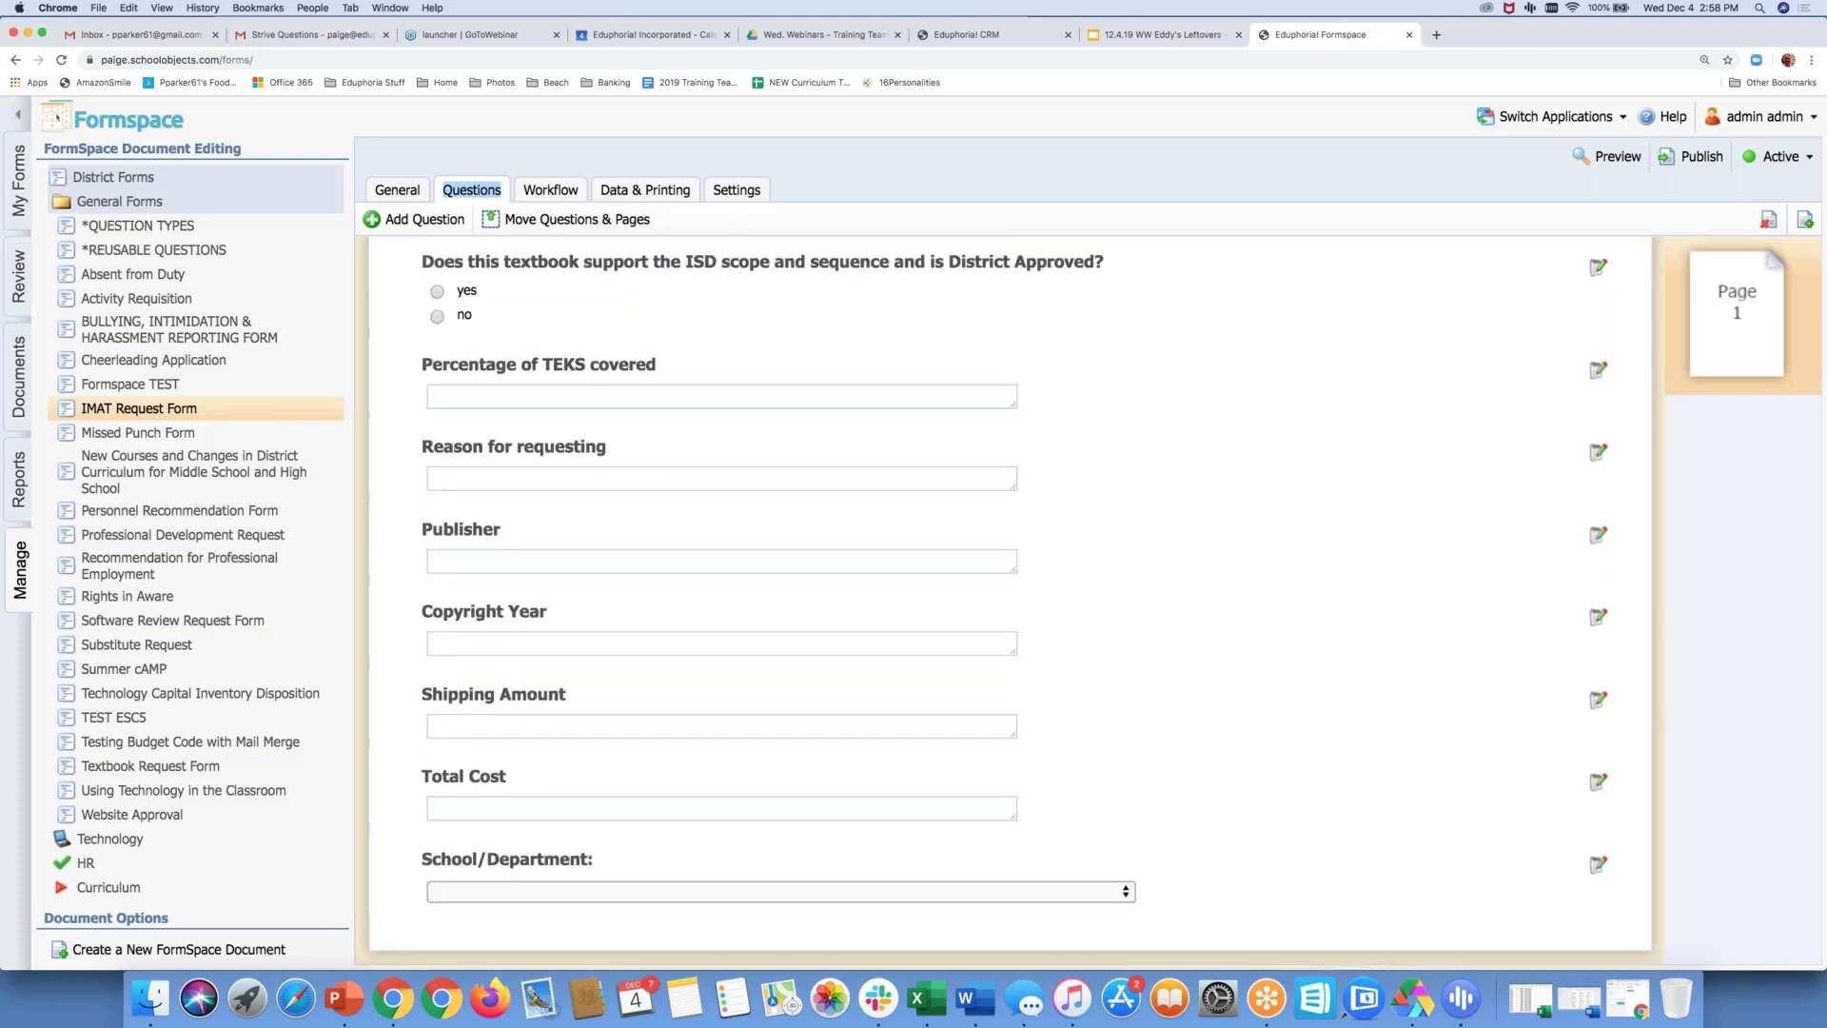
{"action": "scroll", "coordinate": [580, 613], "scroll_direction": "up", "scroll_amount": 18}
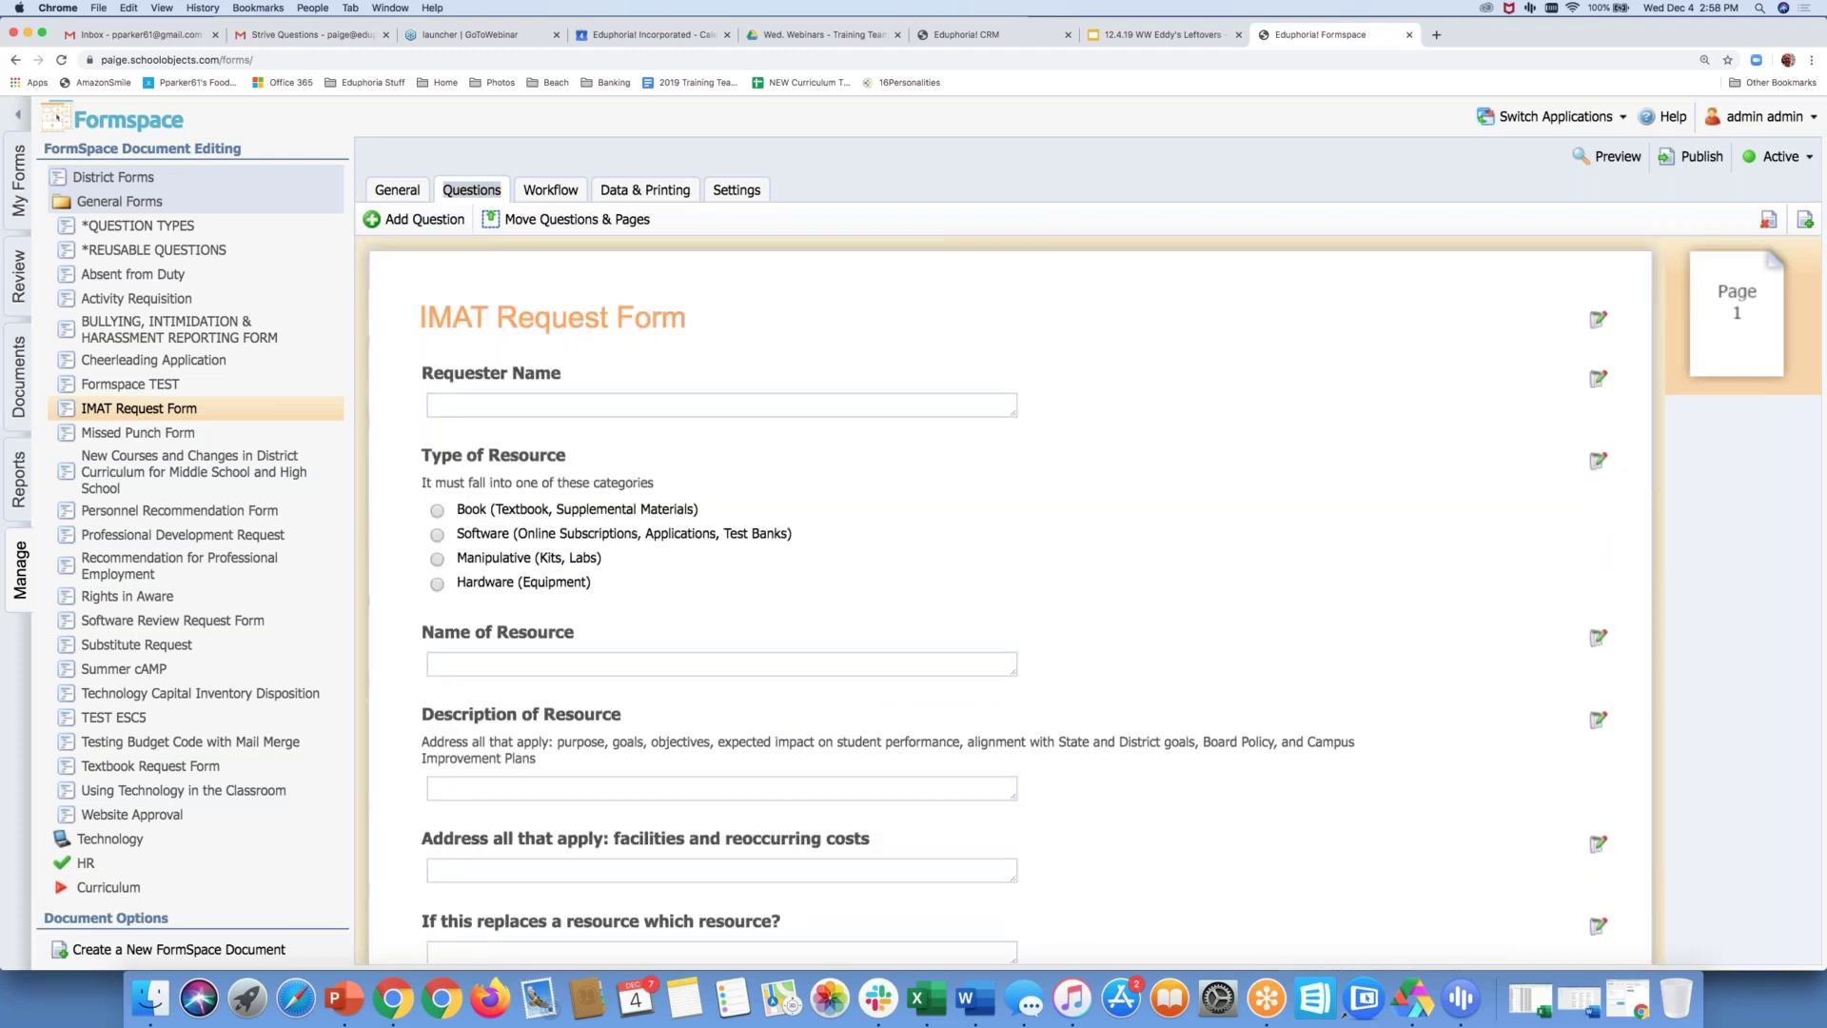
{"action": "left_click", "coordinate": [179, 328]}
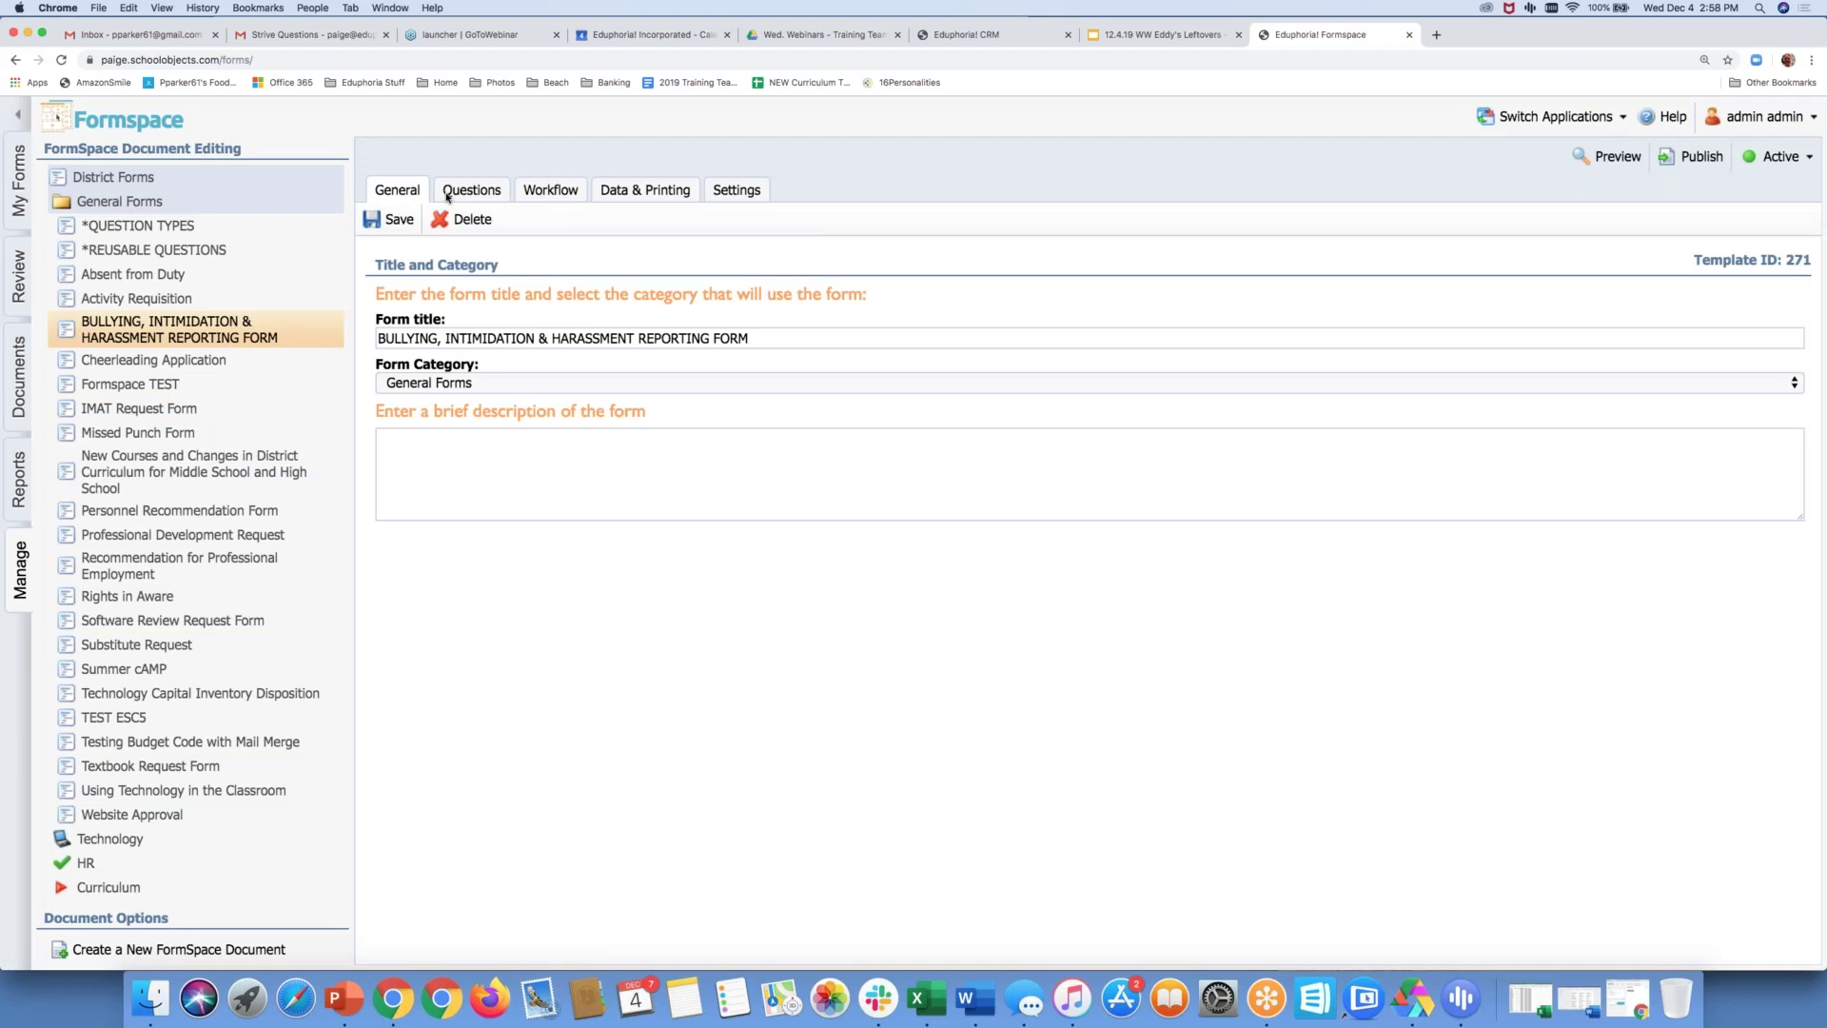
{"action": "left_click", "coordinate": [447, 194]}
Review the bullying form's questions, then open the Workflow tab's Workflow Sections dialog
{"action": "scroll", "coordinate": [684, 514], "scroll_direction": "down", "scroll_amount": 10}
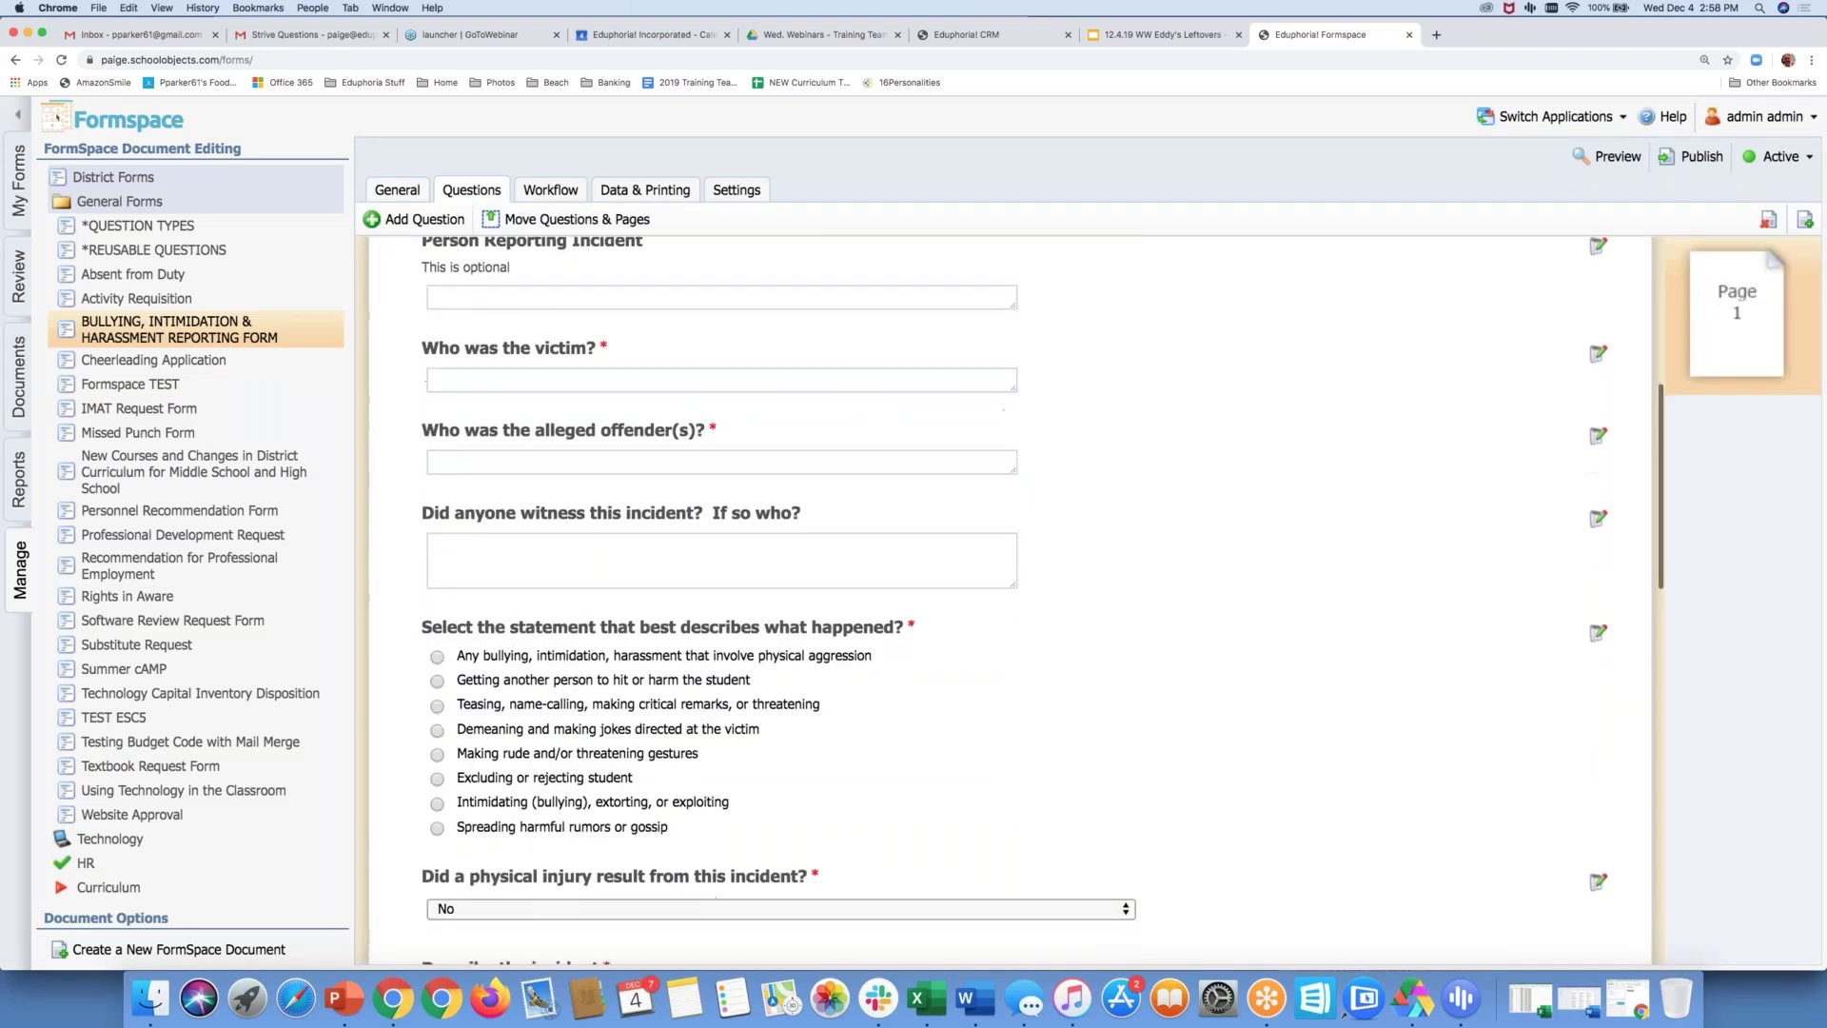
{"action": "scroll", "coordinate": [438, 665], "scroll_direction": "down", "scroll_amount": 5}
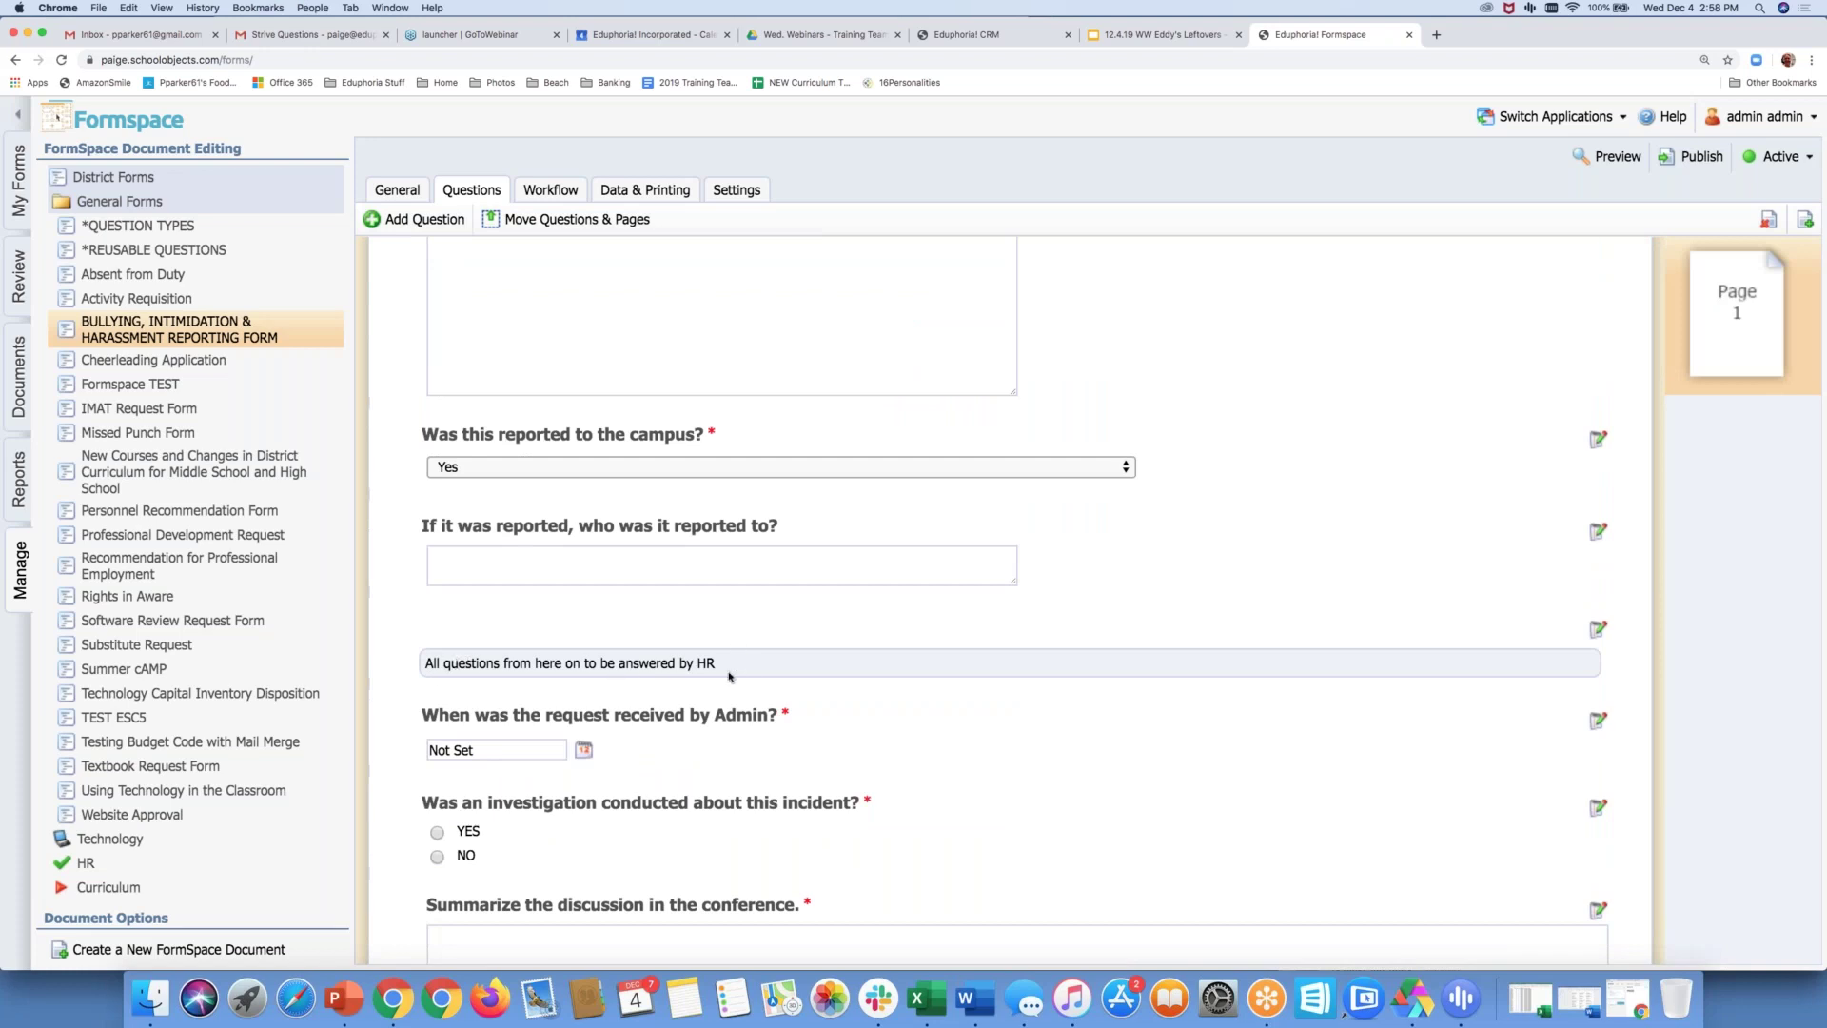
{"action": "scroll", "coordinate": [729, 676], "scroll_direction": "up", "scroll_amount": 10}
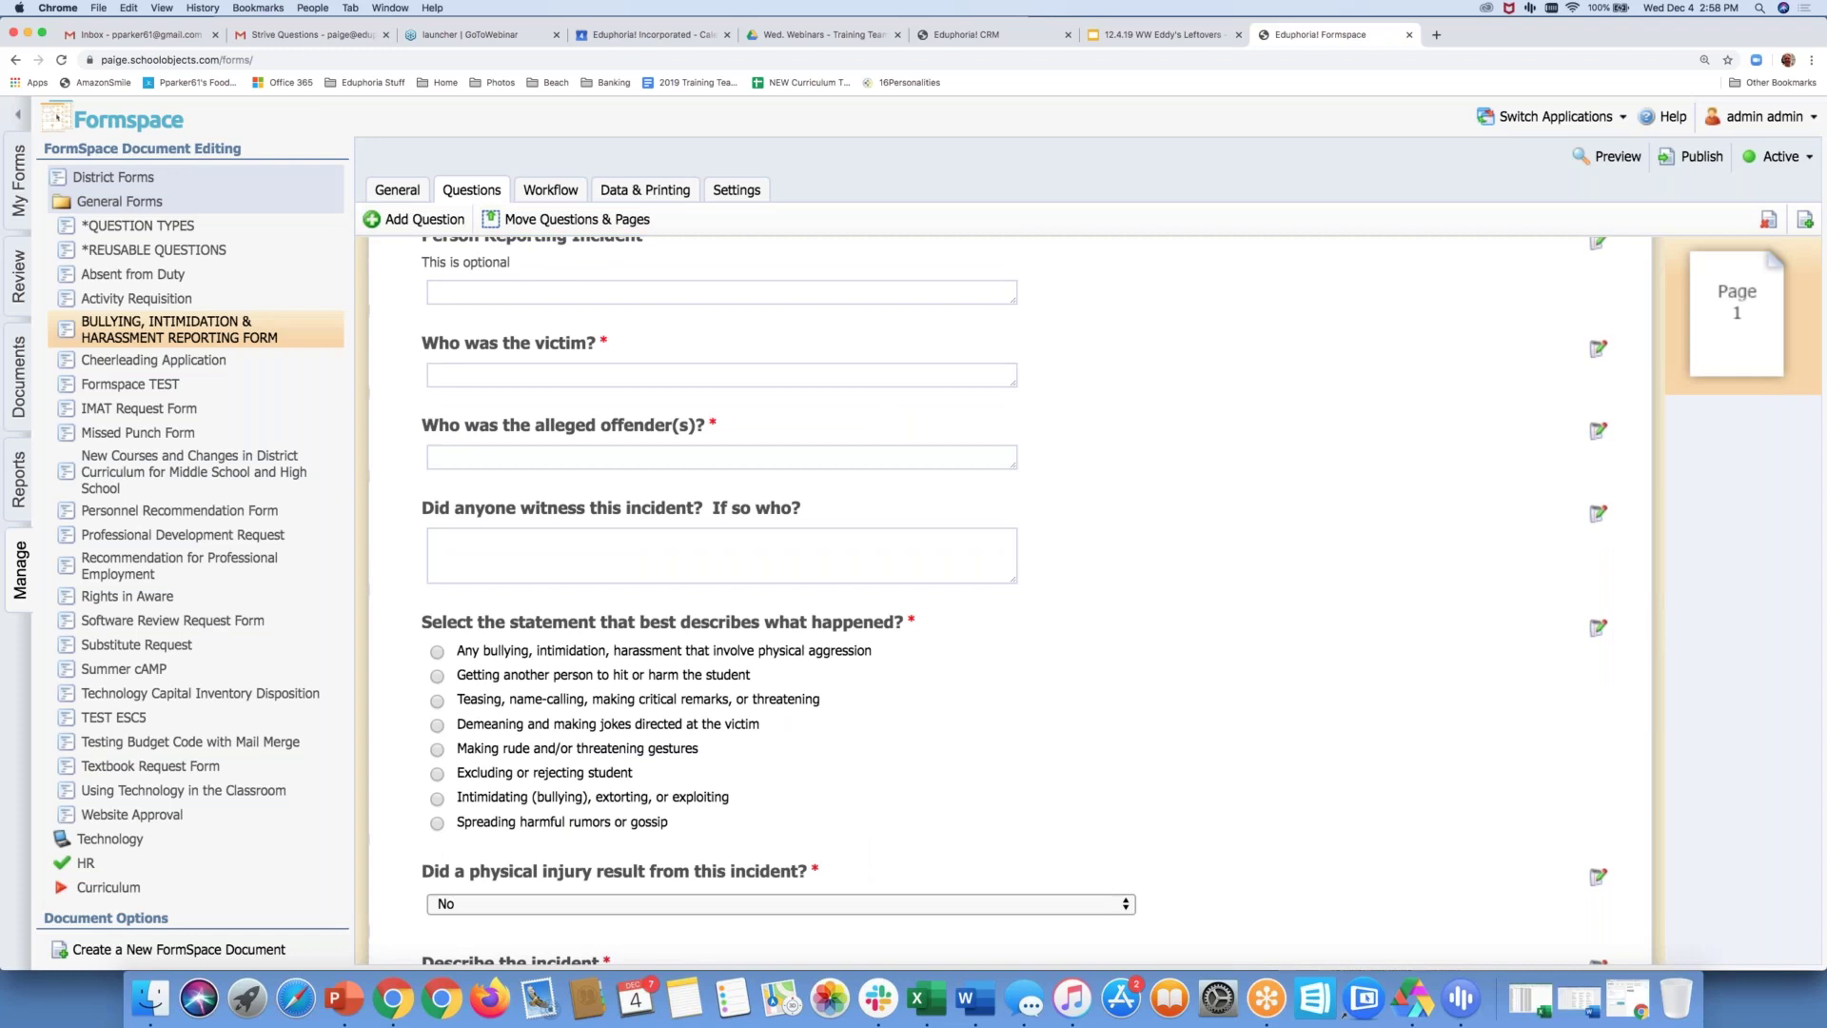
{"action": "left_click", "coordinate": [550, 189]}
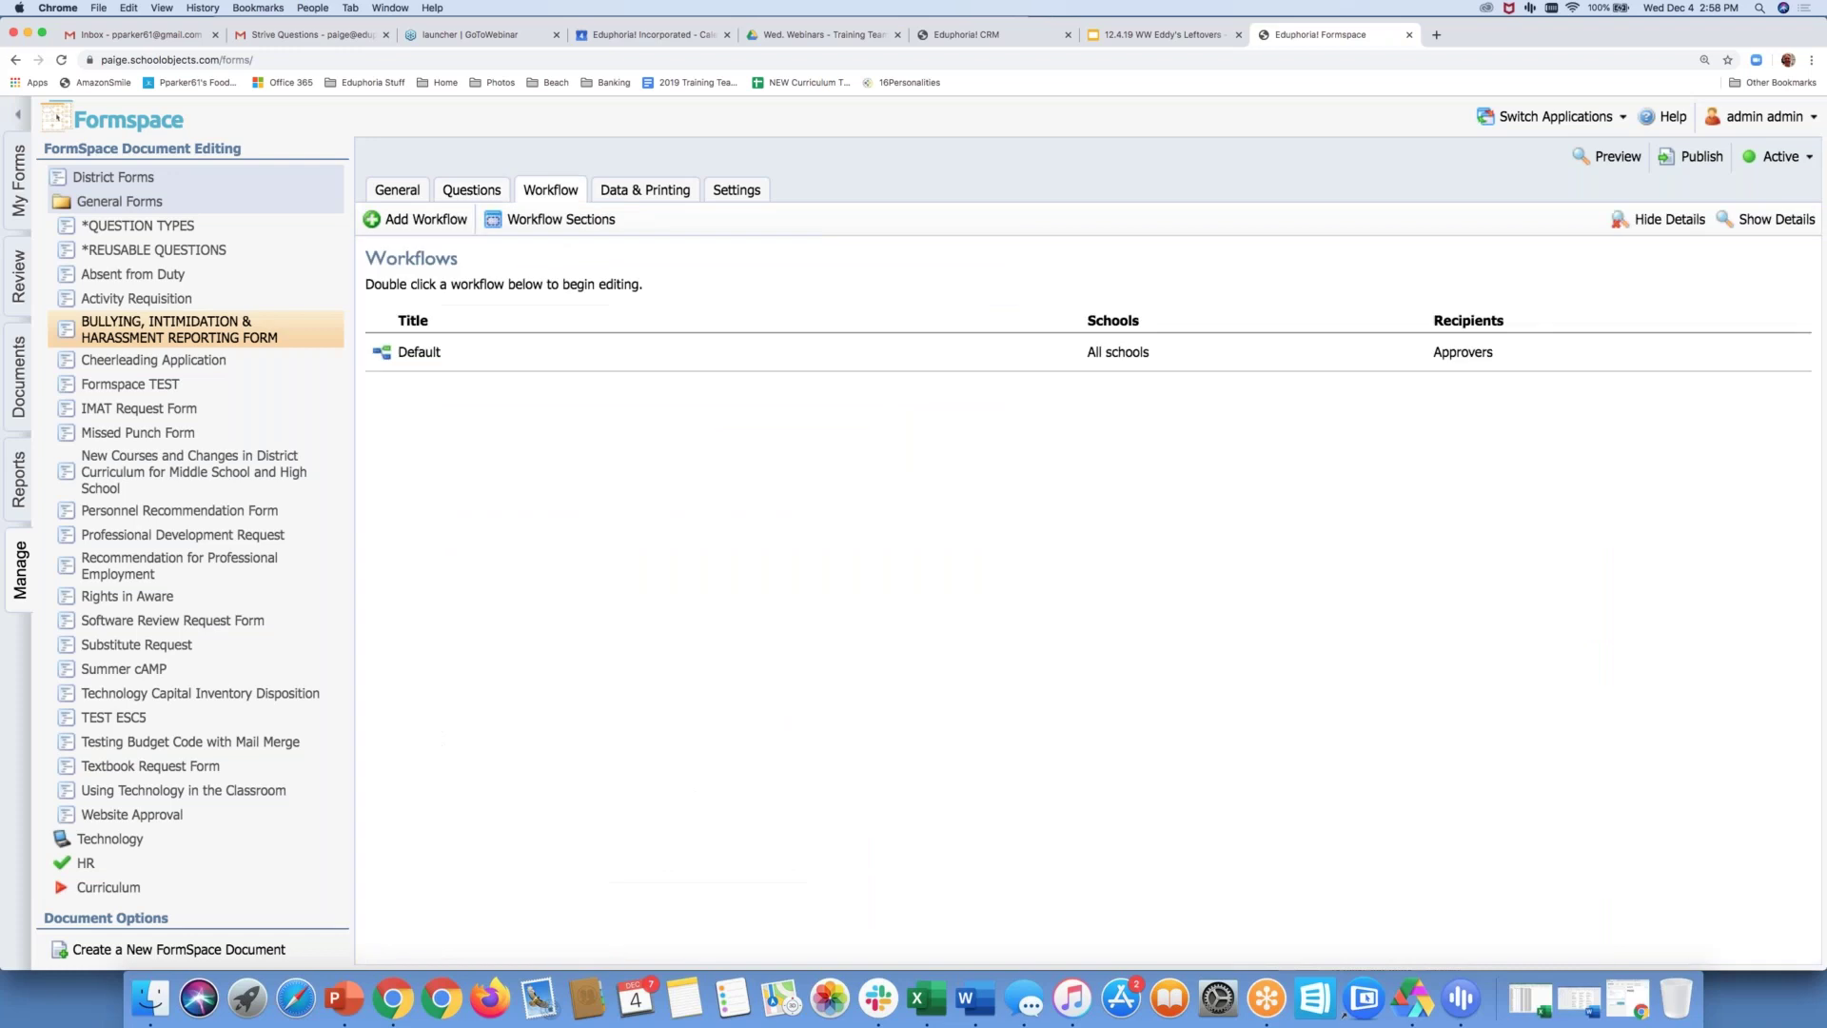
{"action": "left_click", "coordinate": [528, 221]}
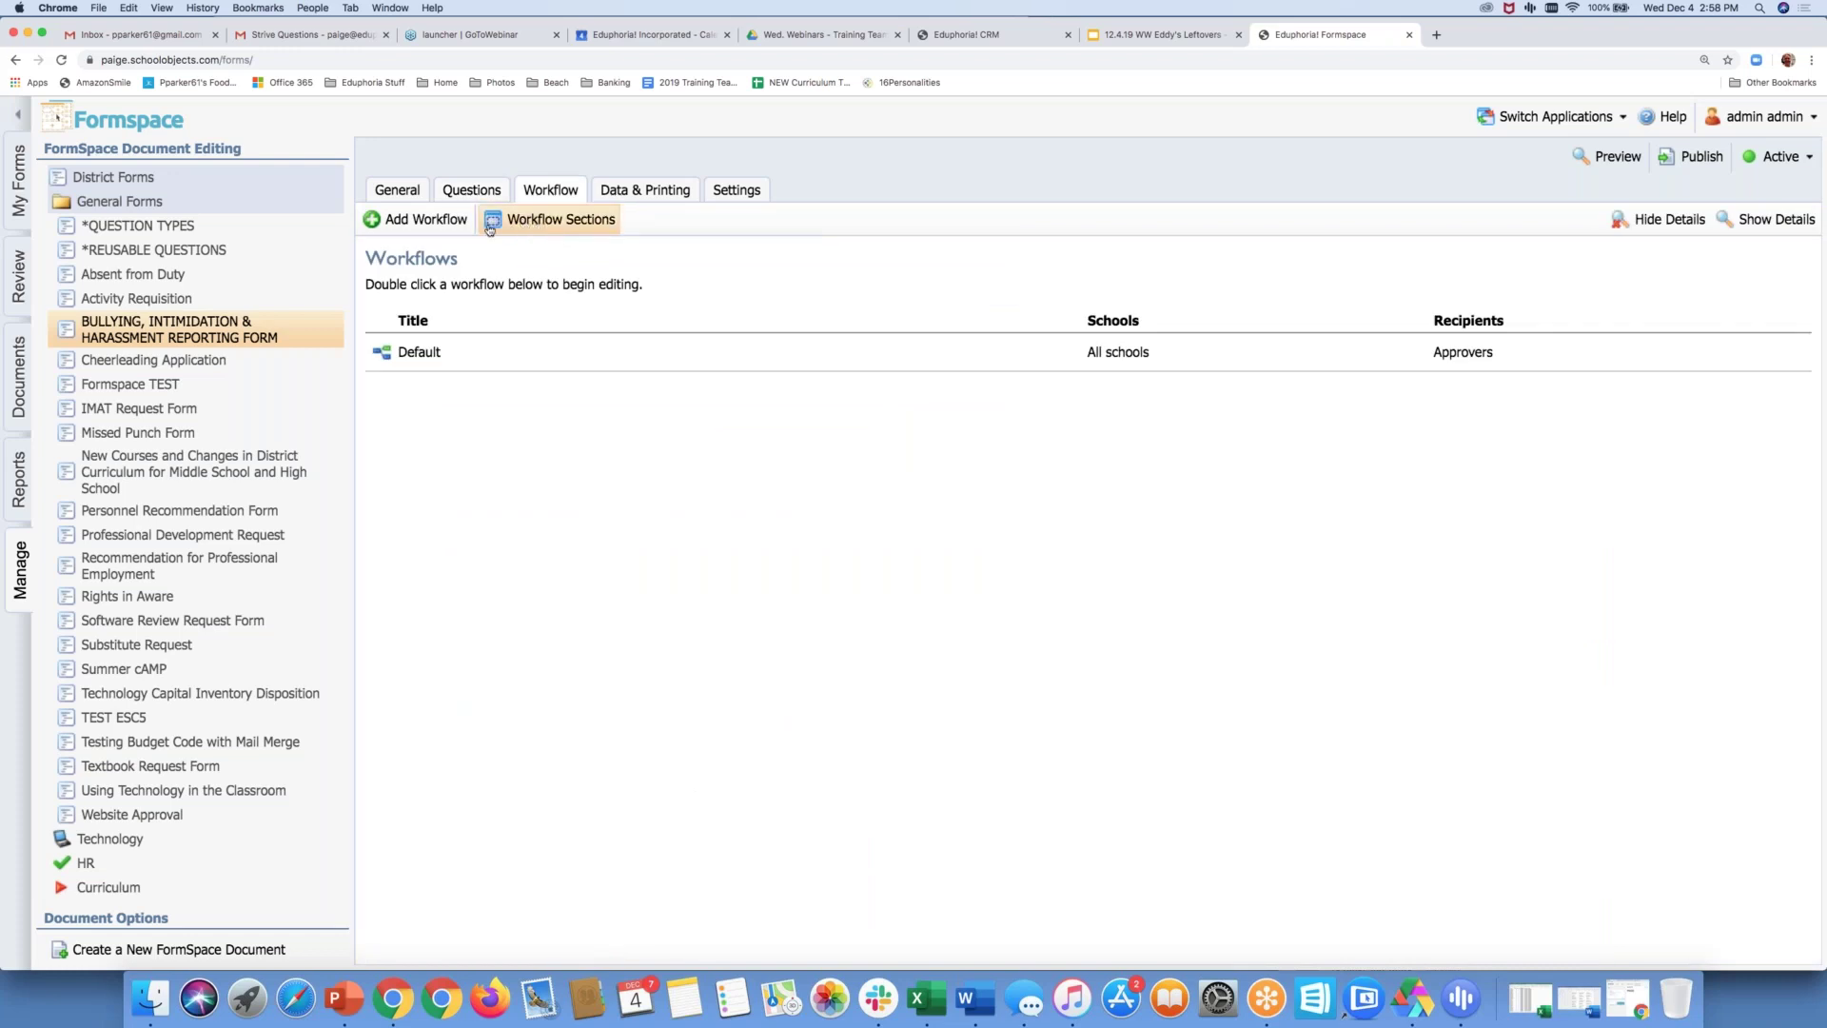
{"action": "left_click", "coordinate": [548, 221]}
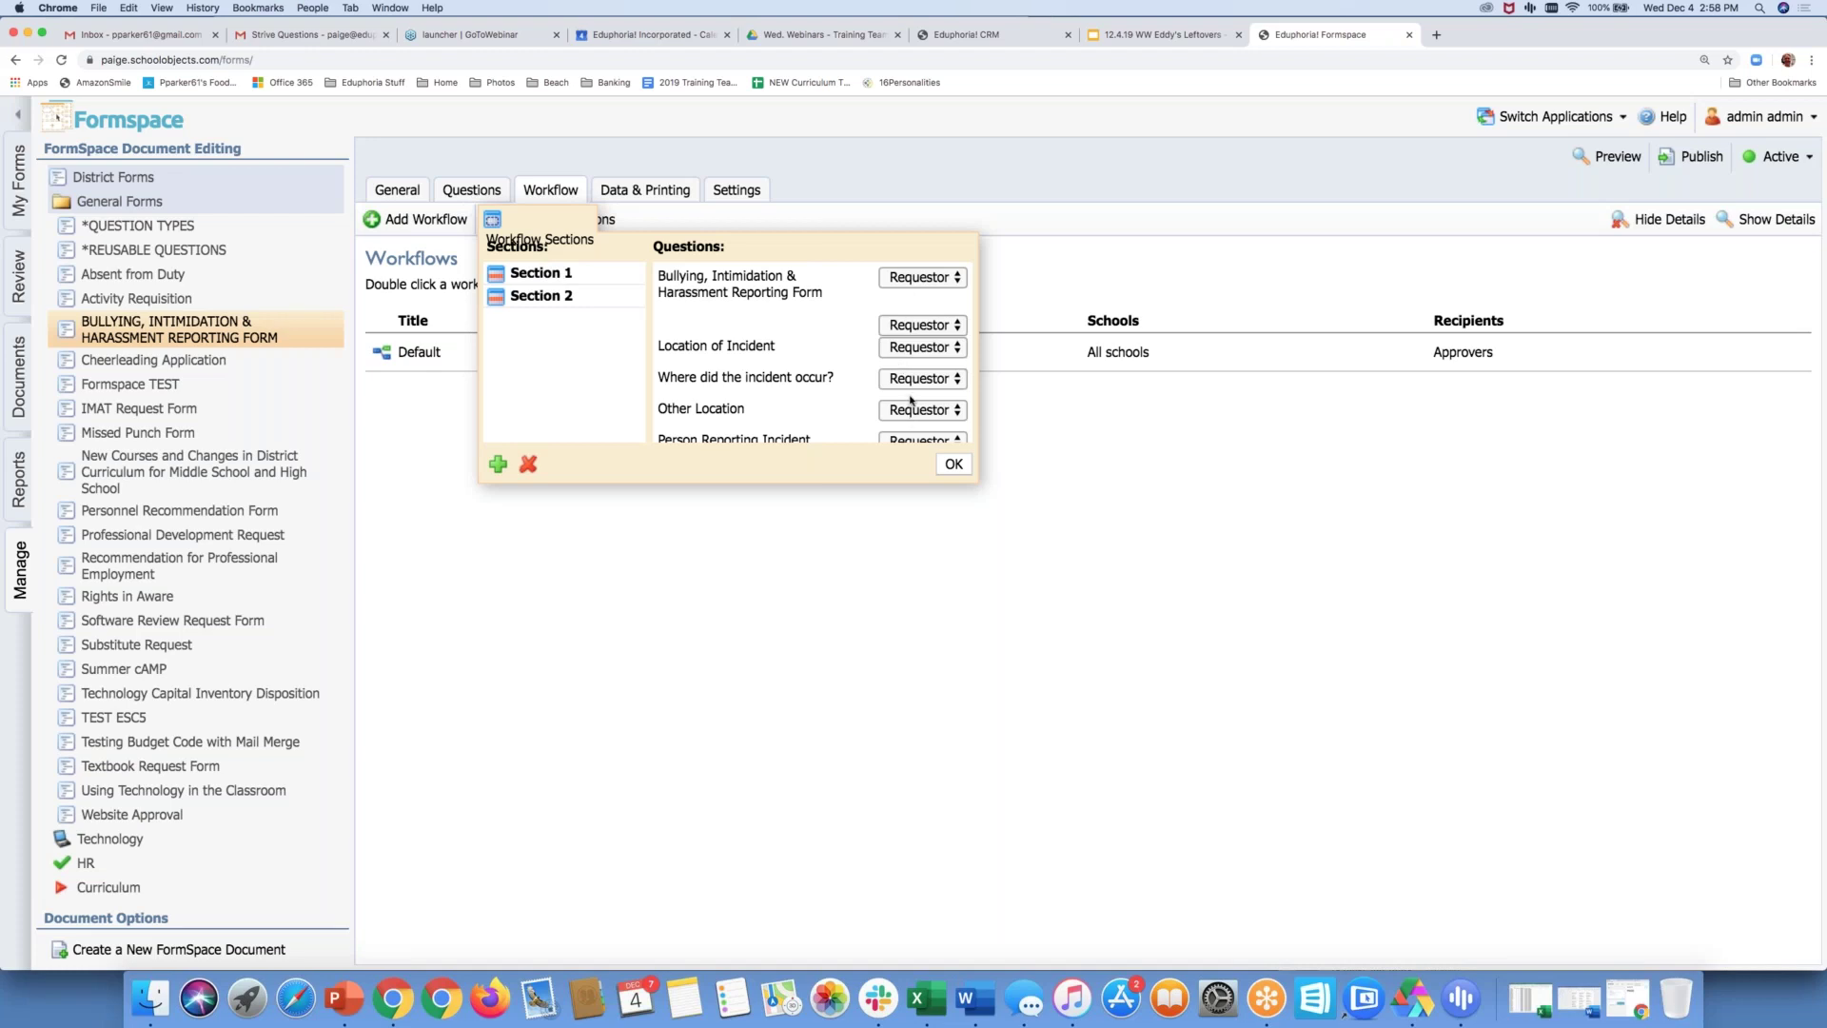
Keep the HR note question assigned to Section 1
{"action": "scroll", "coordinate": [911, 401], "scroll_direction": "down", "scroll_amount": 5}
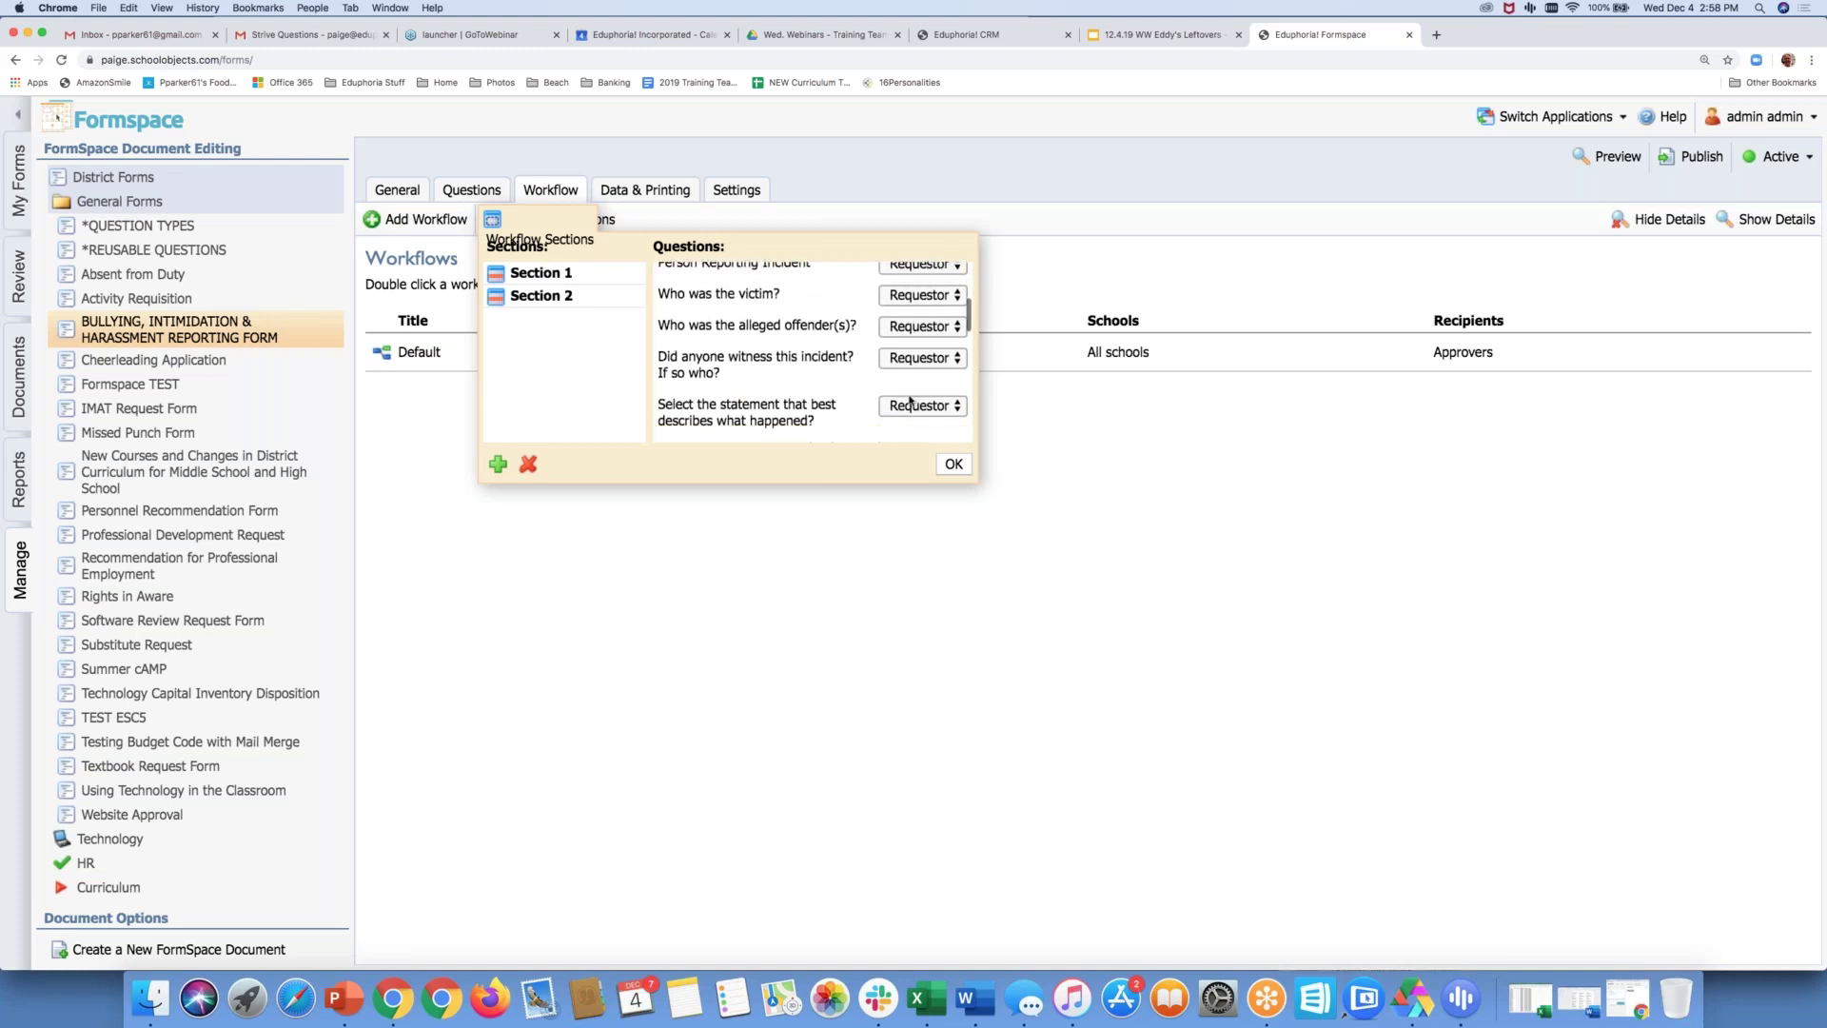
{"action": "scroll", "coordinate": [910, 401], "scroll_direction": "down", "scroll_amount": 1}
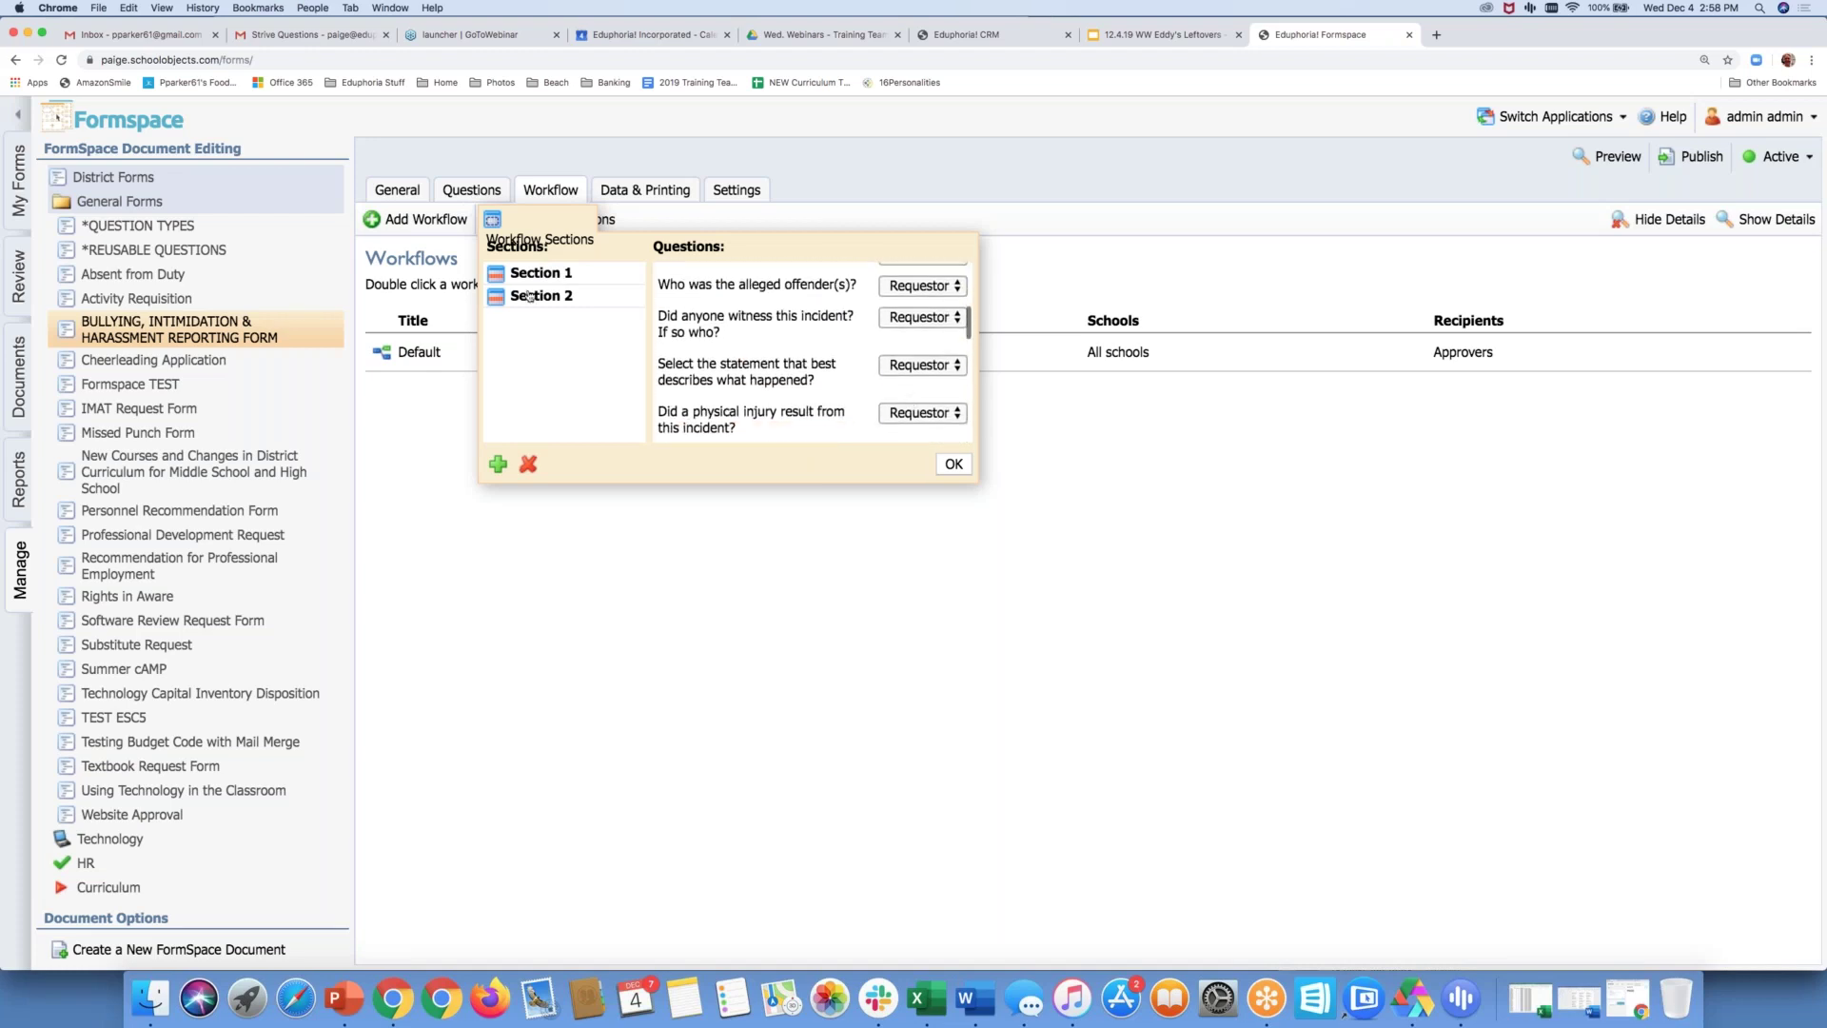
{"action": "scroll", "coordinate": [894, 346], "scroll_direction": "down", "scroll_amount": 2}
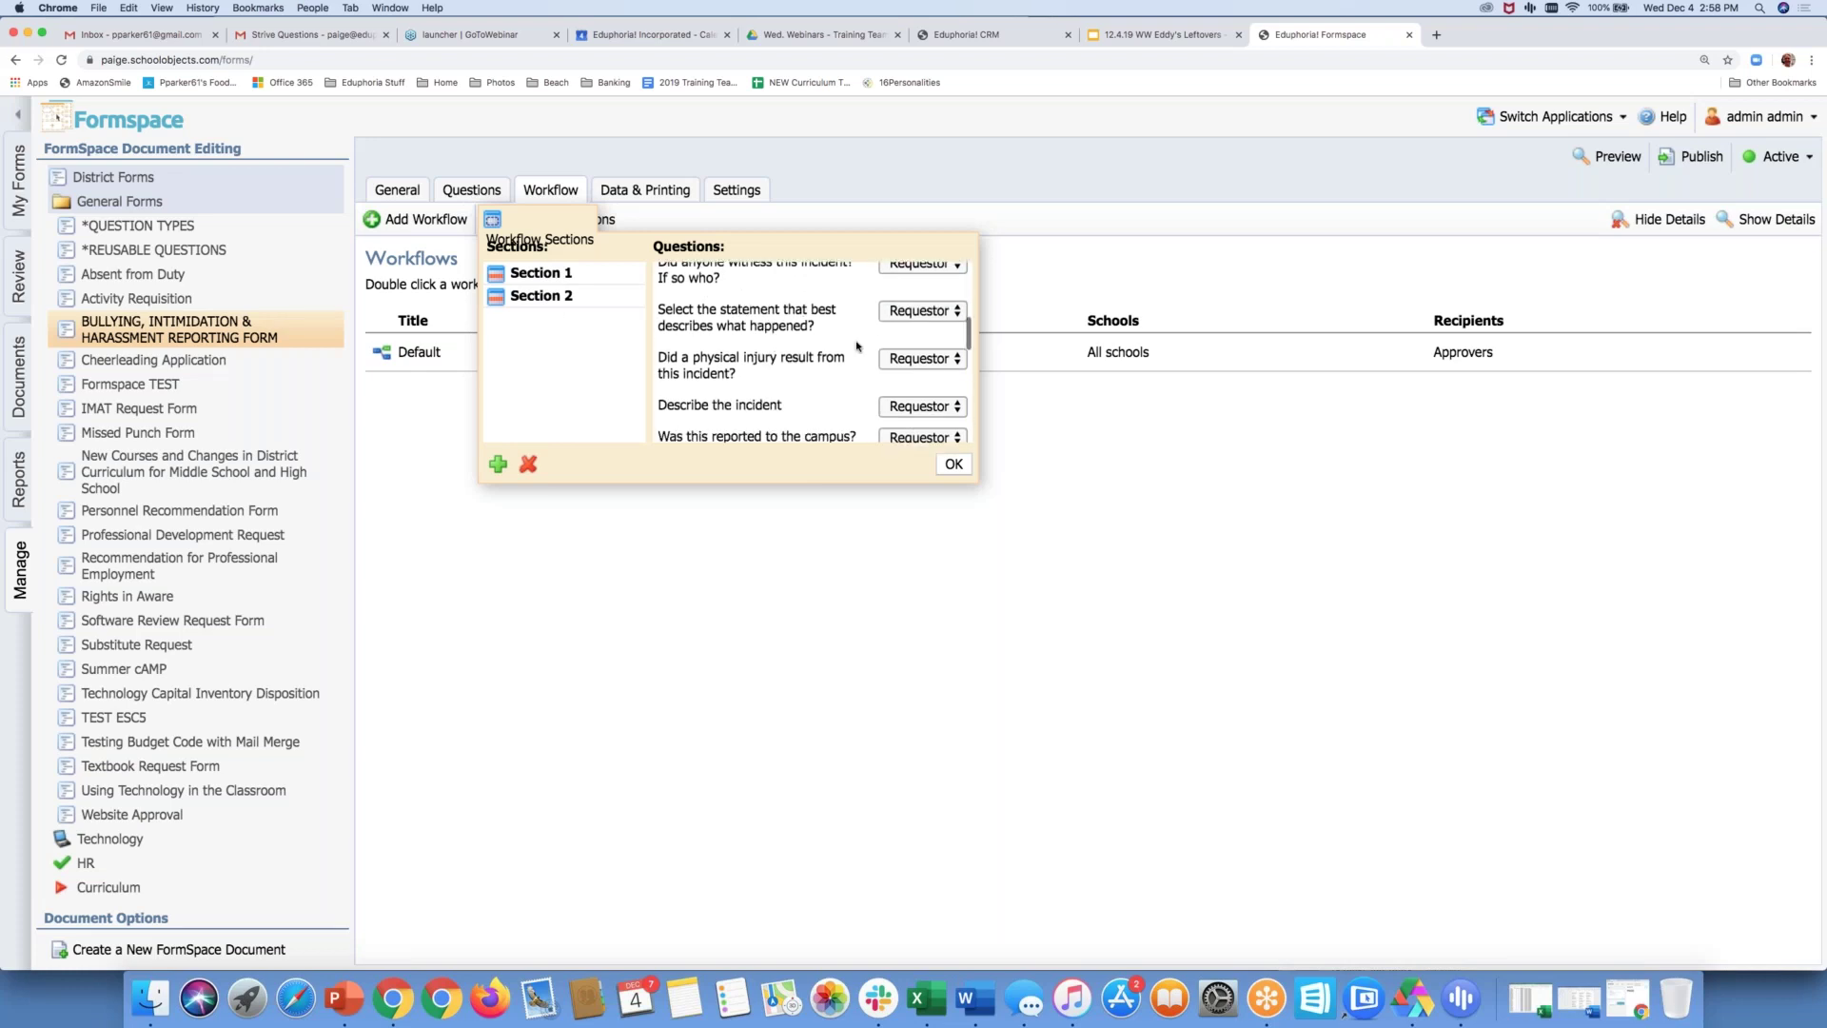
{"action": "scroll", "coordinate": [927, 346], "scroll_direction": "down", "scroll_amount": 5}
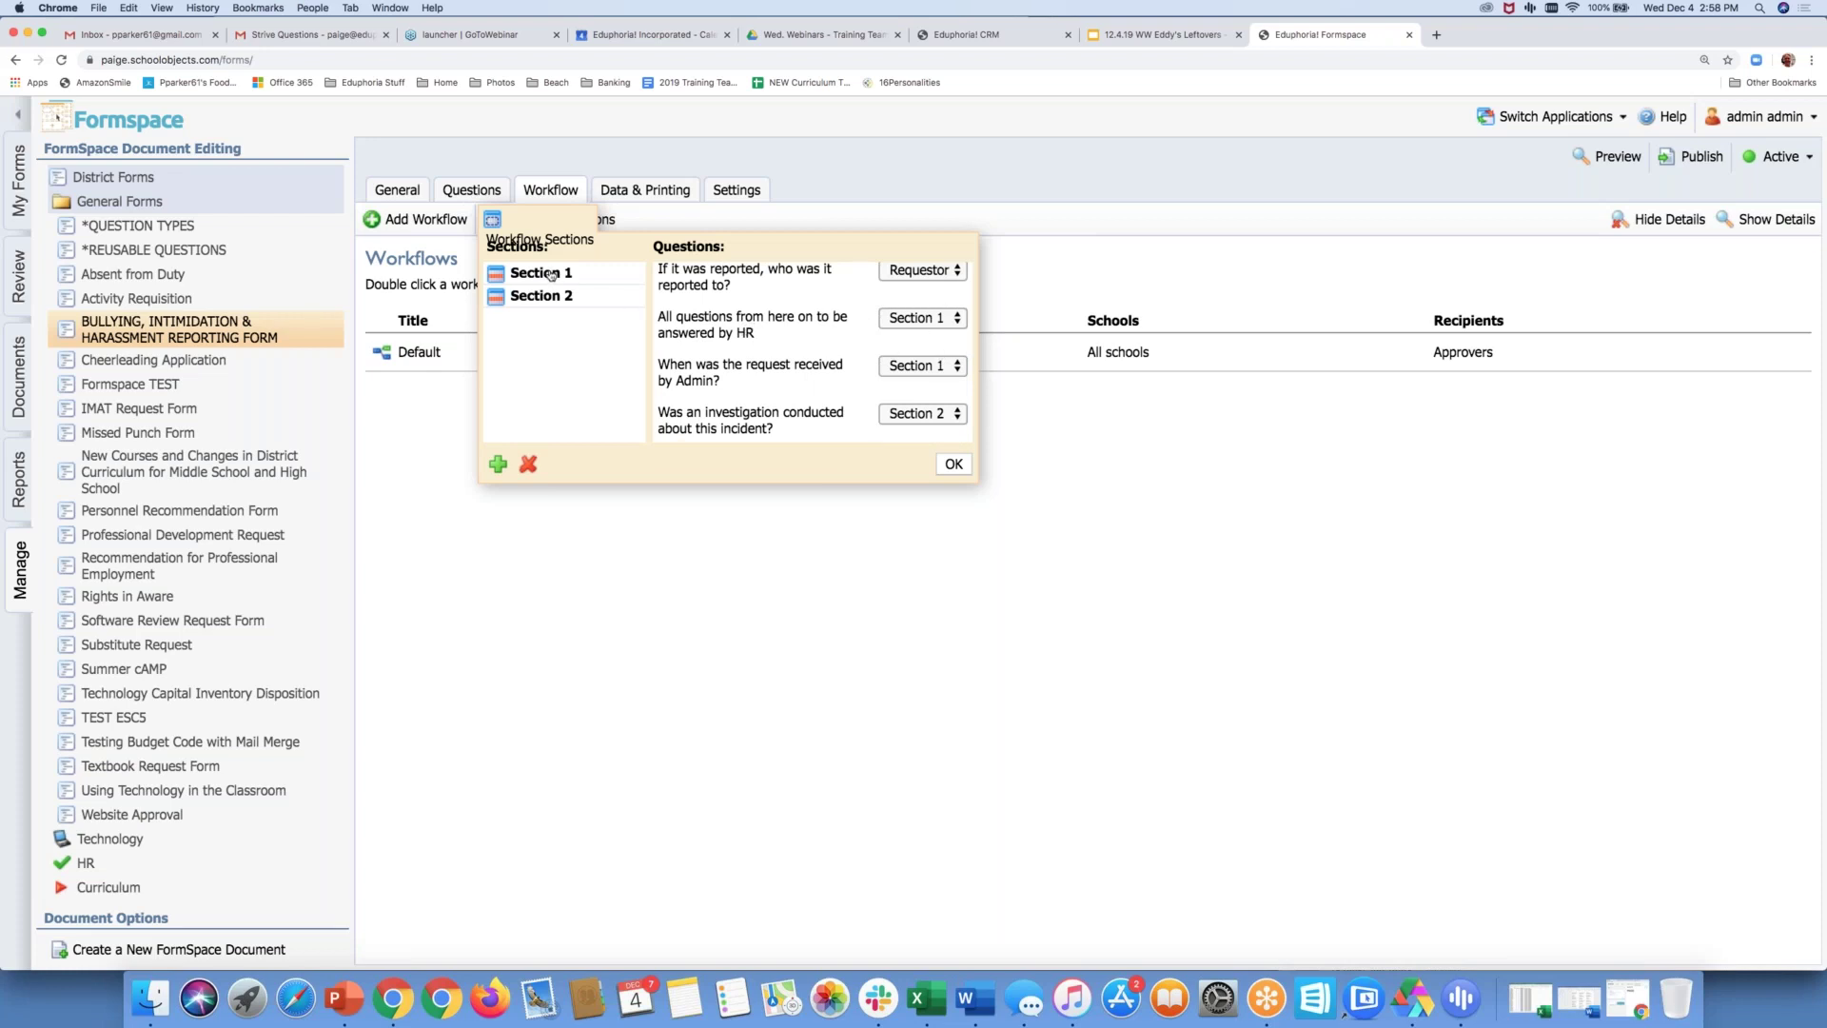
{"action": "left_click", "coordinate": [911, 320]}
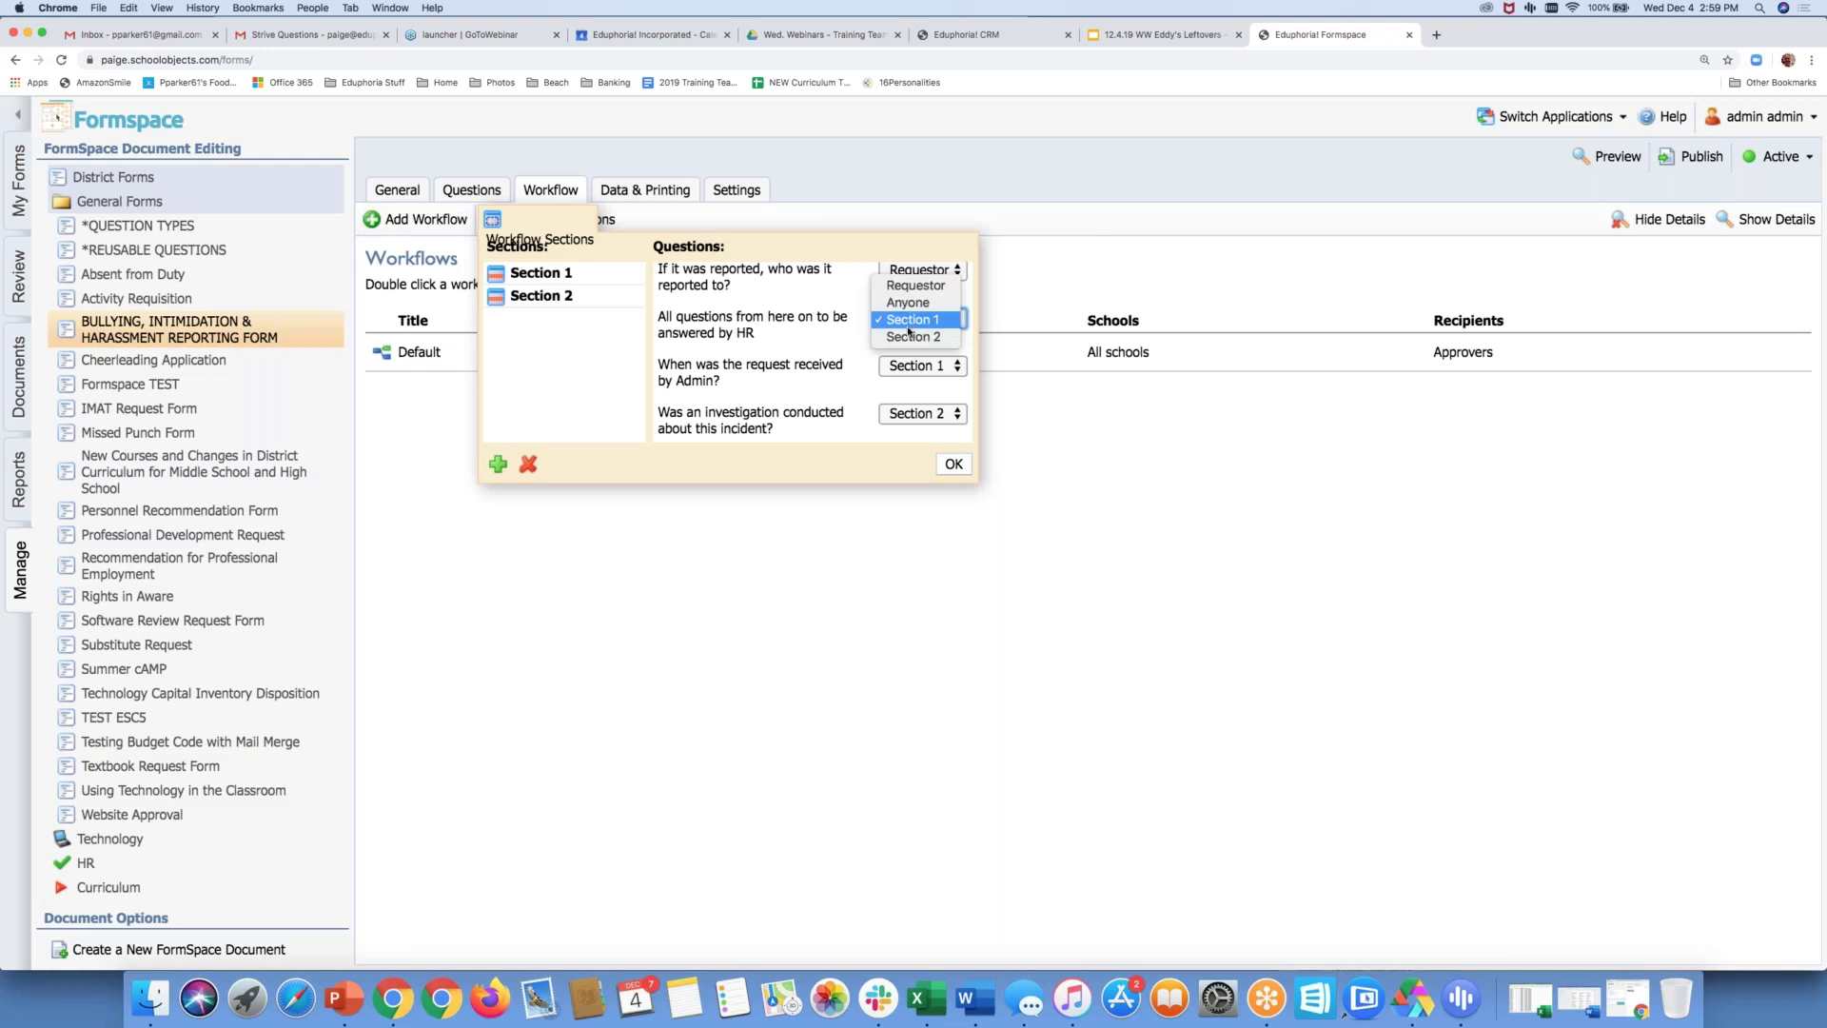
{"action": "left_click", "coordinate": [909, 326]}
Check the remaining questions' Section 1 and Section 2 assignments and save them with OK
{"action": "scroll", "coordinate": [743, 390], "scroll_direction": "down", "scroll_amount": 3}
{"action": "scroll", "coordinate": [741, 390], "scroll_direction": "down", "scroll_amount": 3}
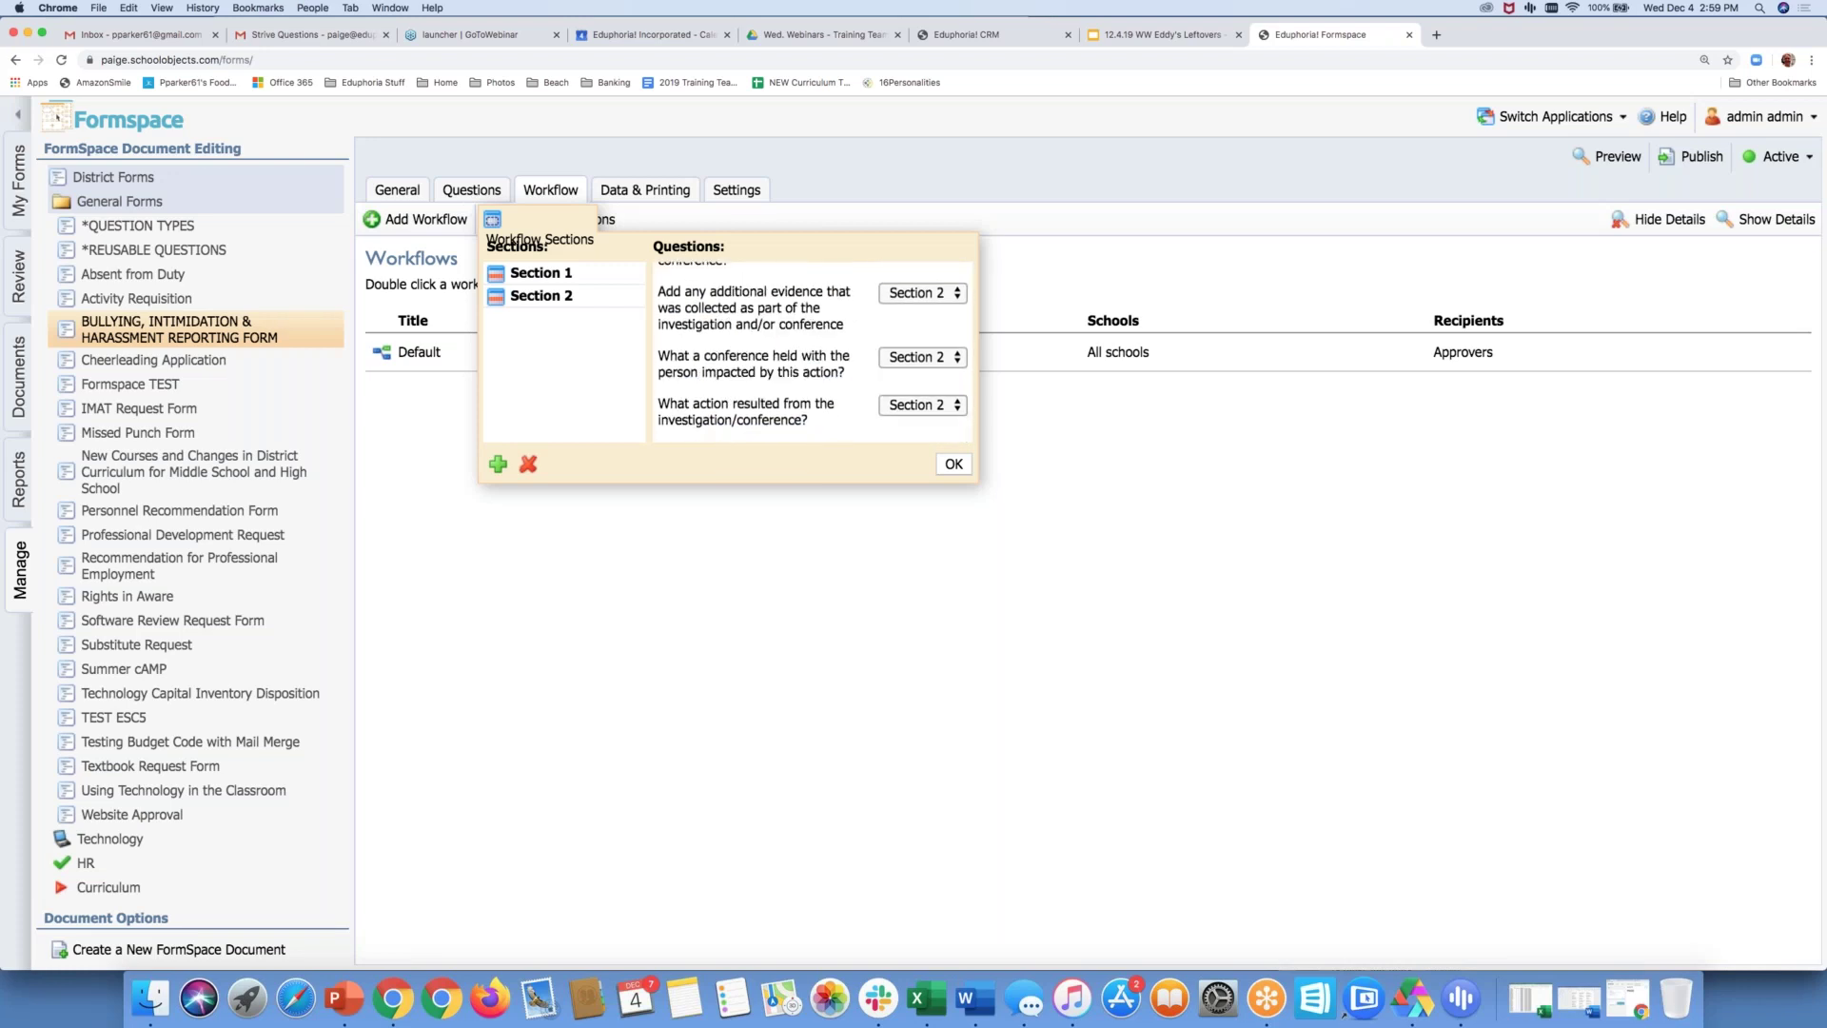
{"action": "scroll", "coordinate": [742, 352], "scroll_direction": "up", "scroll_amount": 2}
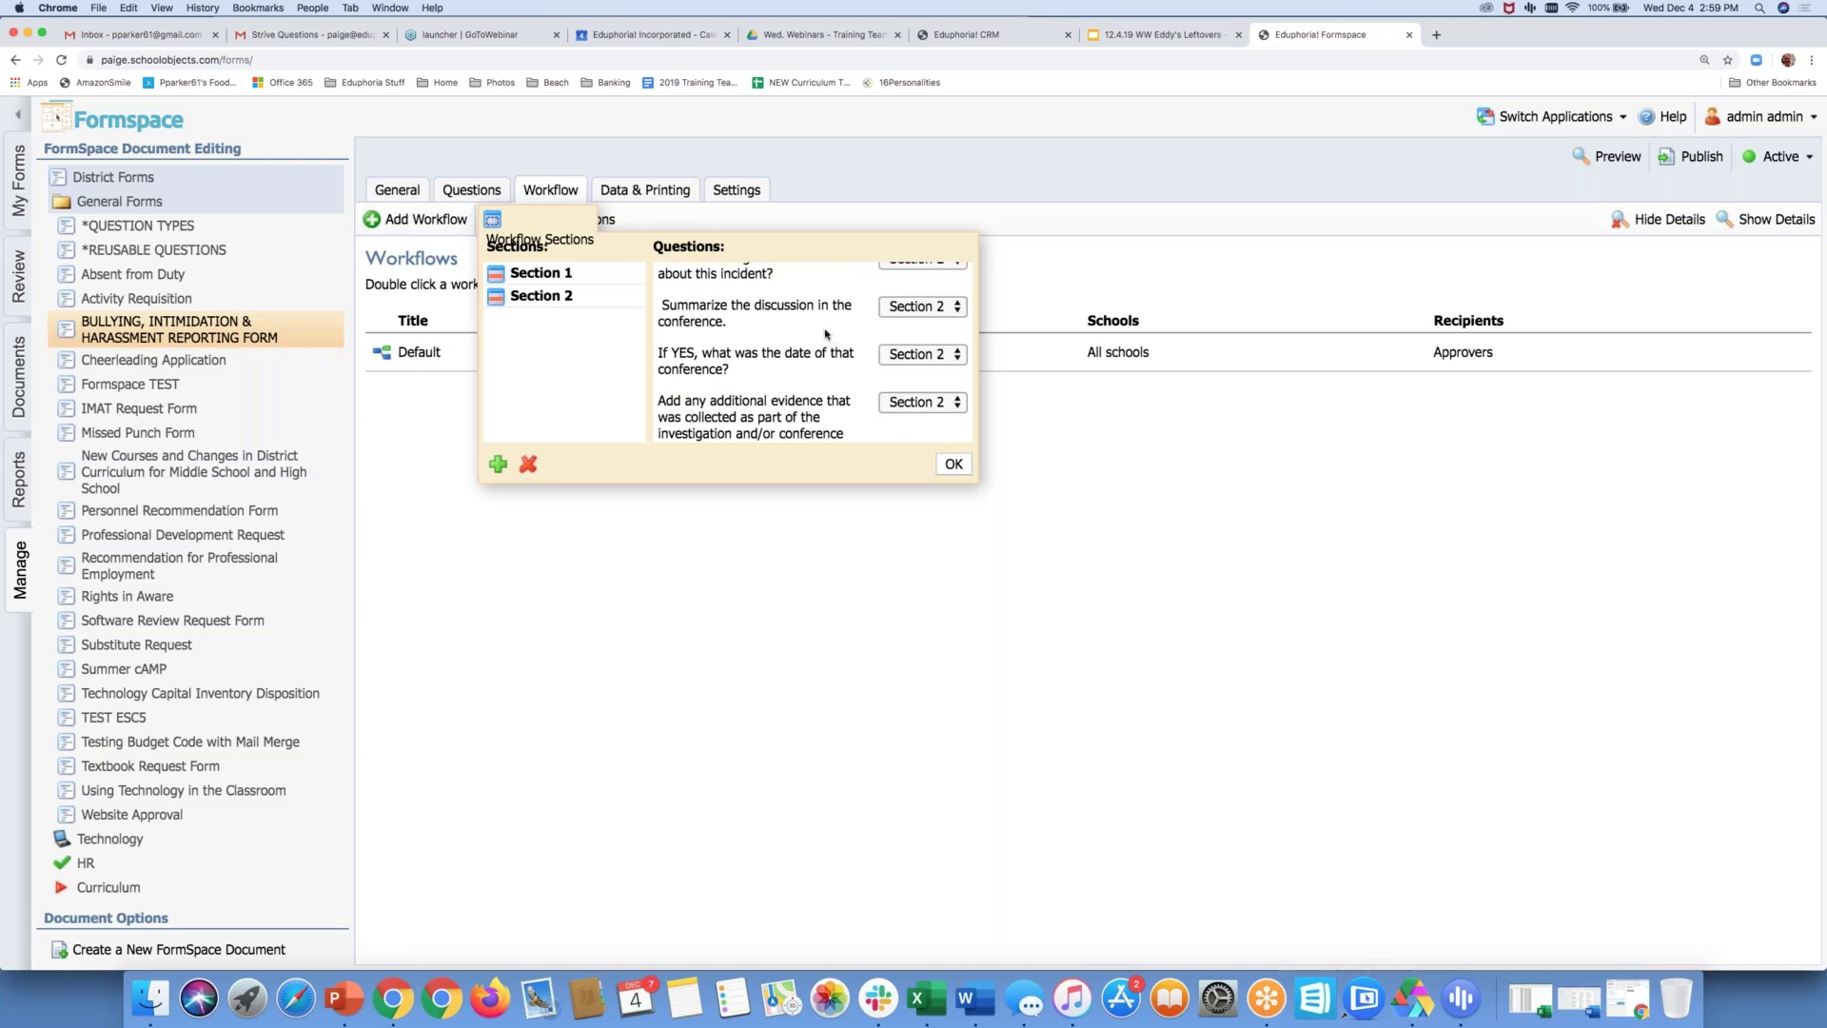
{"action": "scroll", "coordinate": [826, 333], "scroll_direction": "up", "scroll_amount": 3}
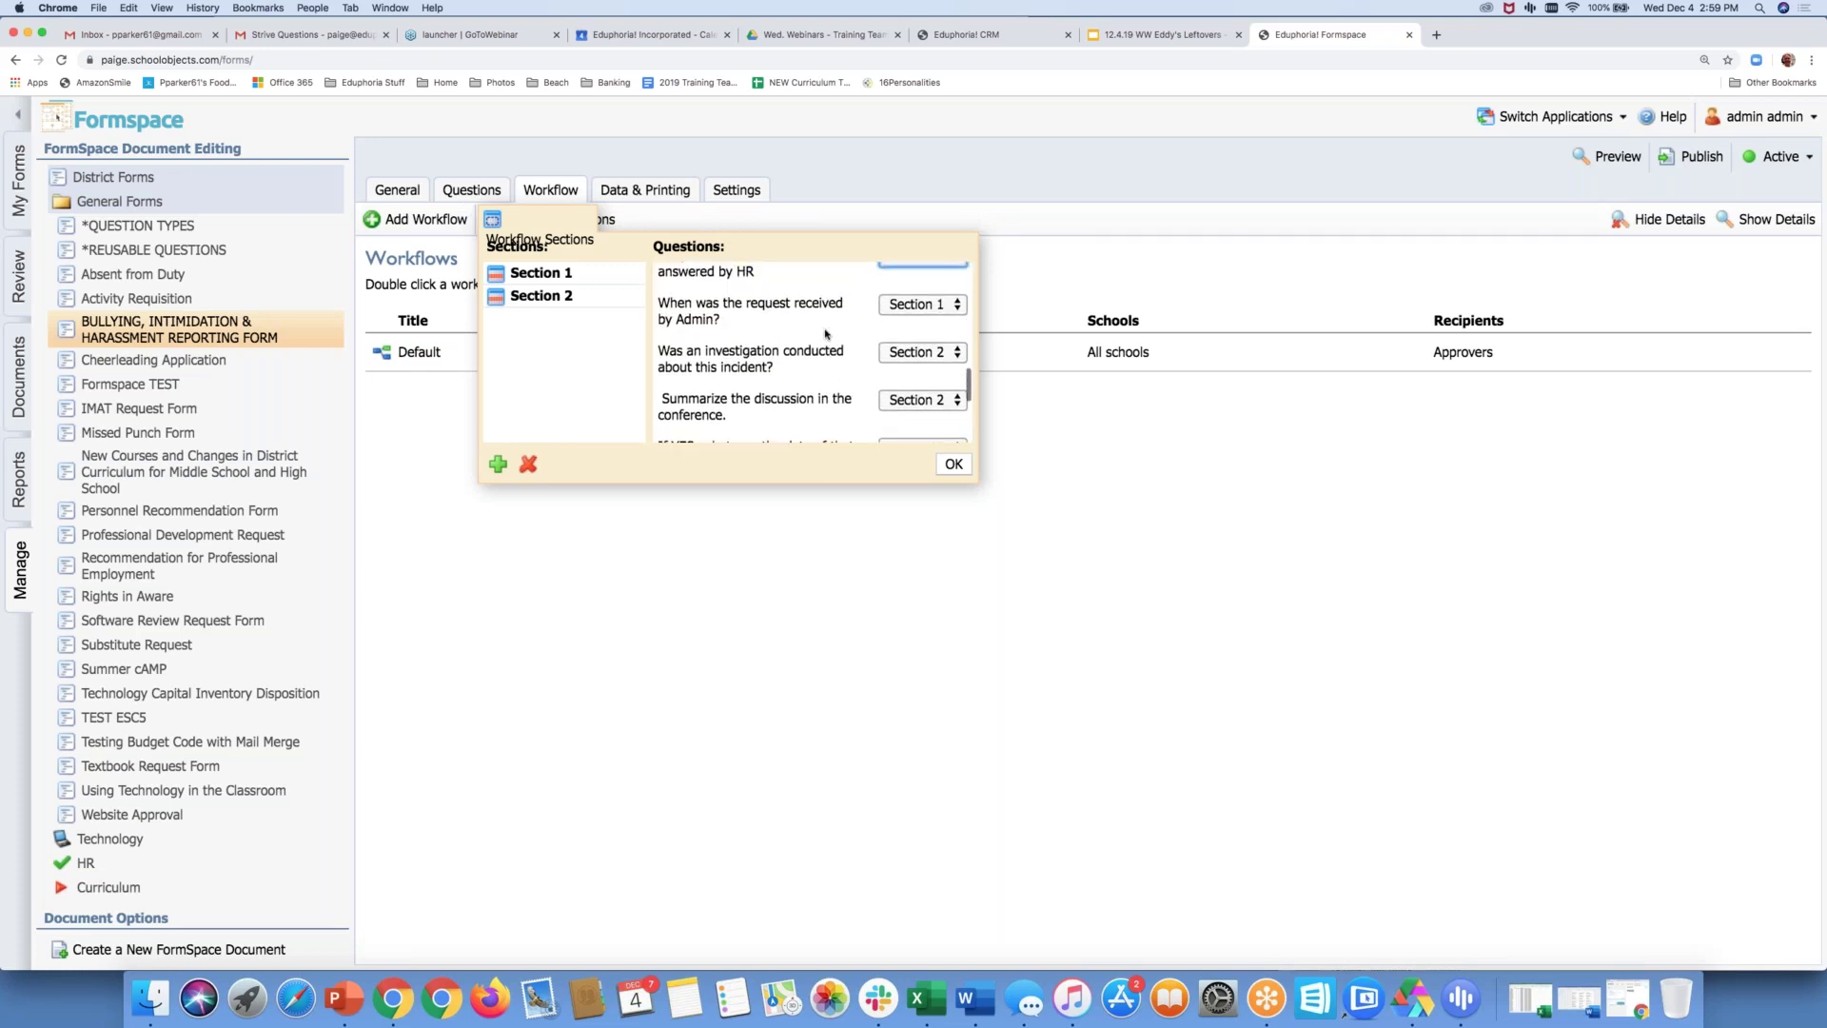
{"action": "scroll", "coordinate": [826, 333], "scroll_direction": "up", "scroll_amount": 5}
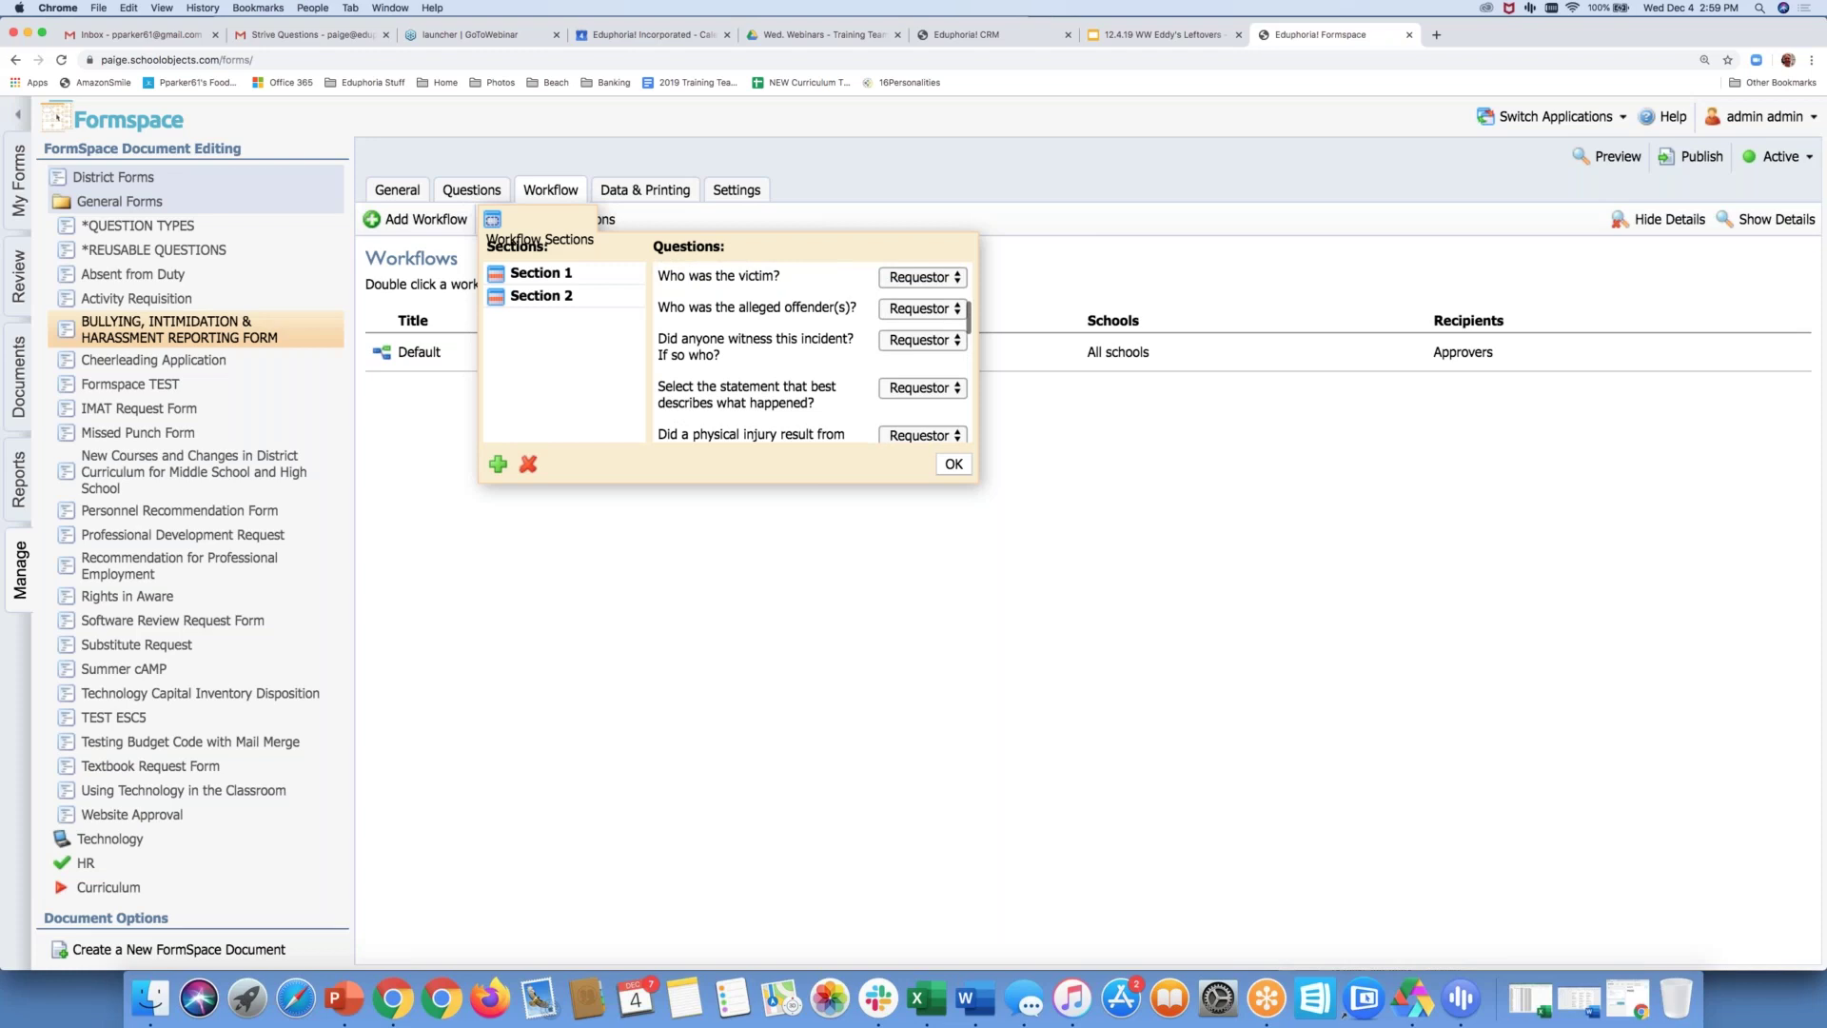
{"action": "scroll", "coordinate": [809, 352], "scroll_direction": "down", "scroll_amount": 5}
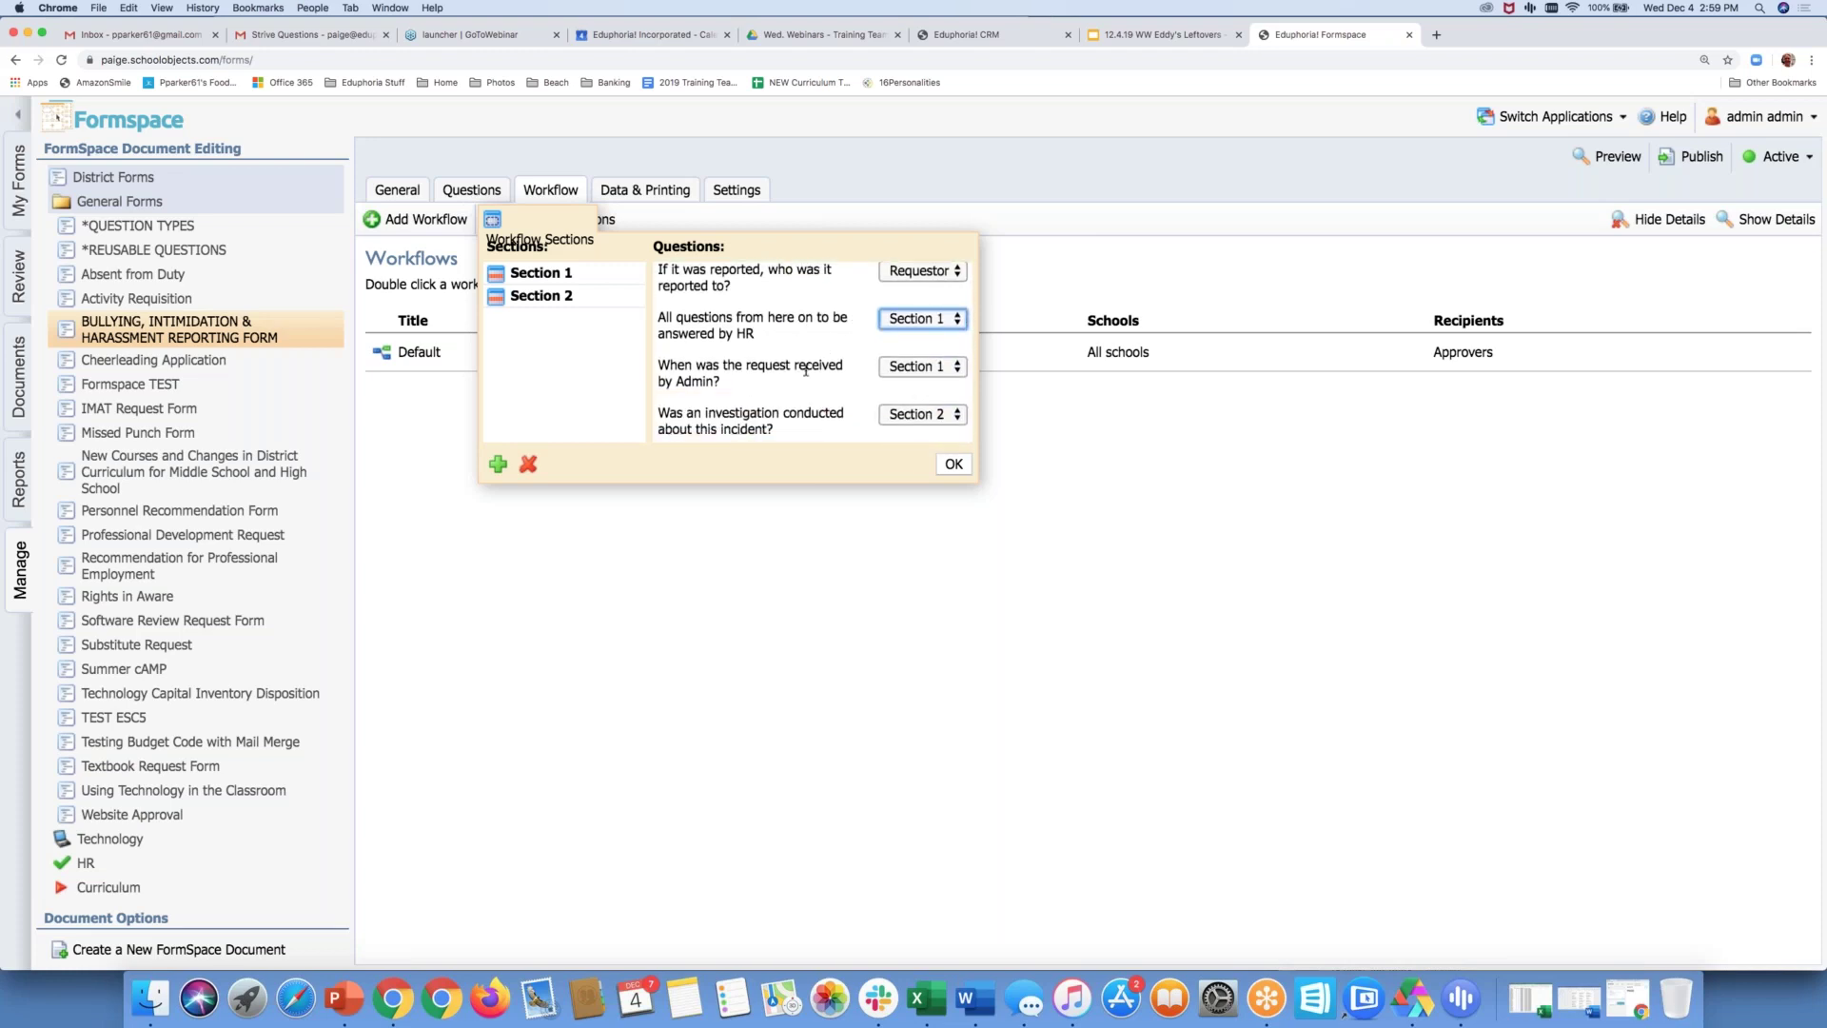
{"action": "scroll", "coordinate": [806, 370], "scroll_direction": "down", "scroll_amount": 2}
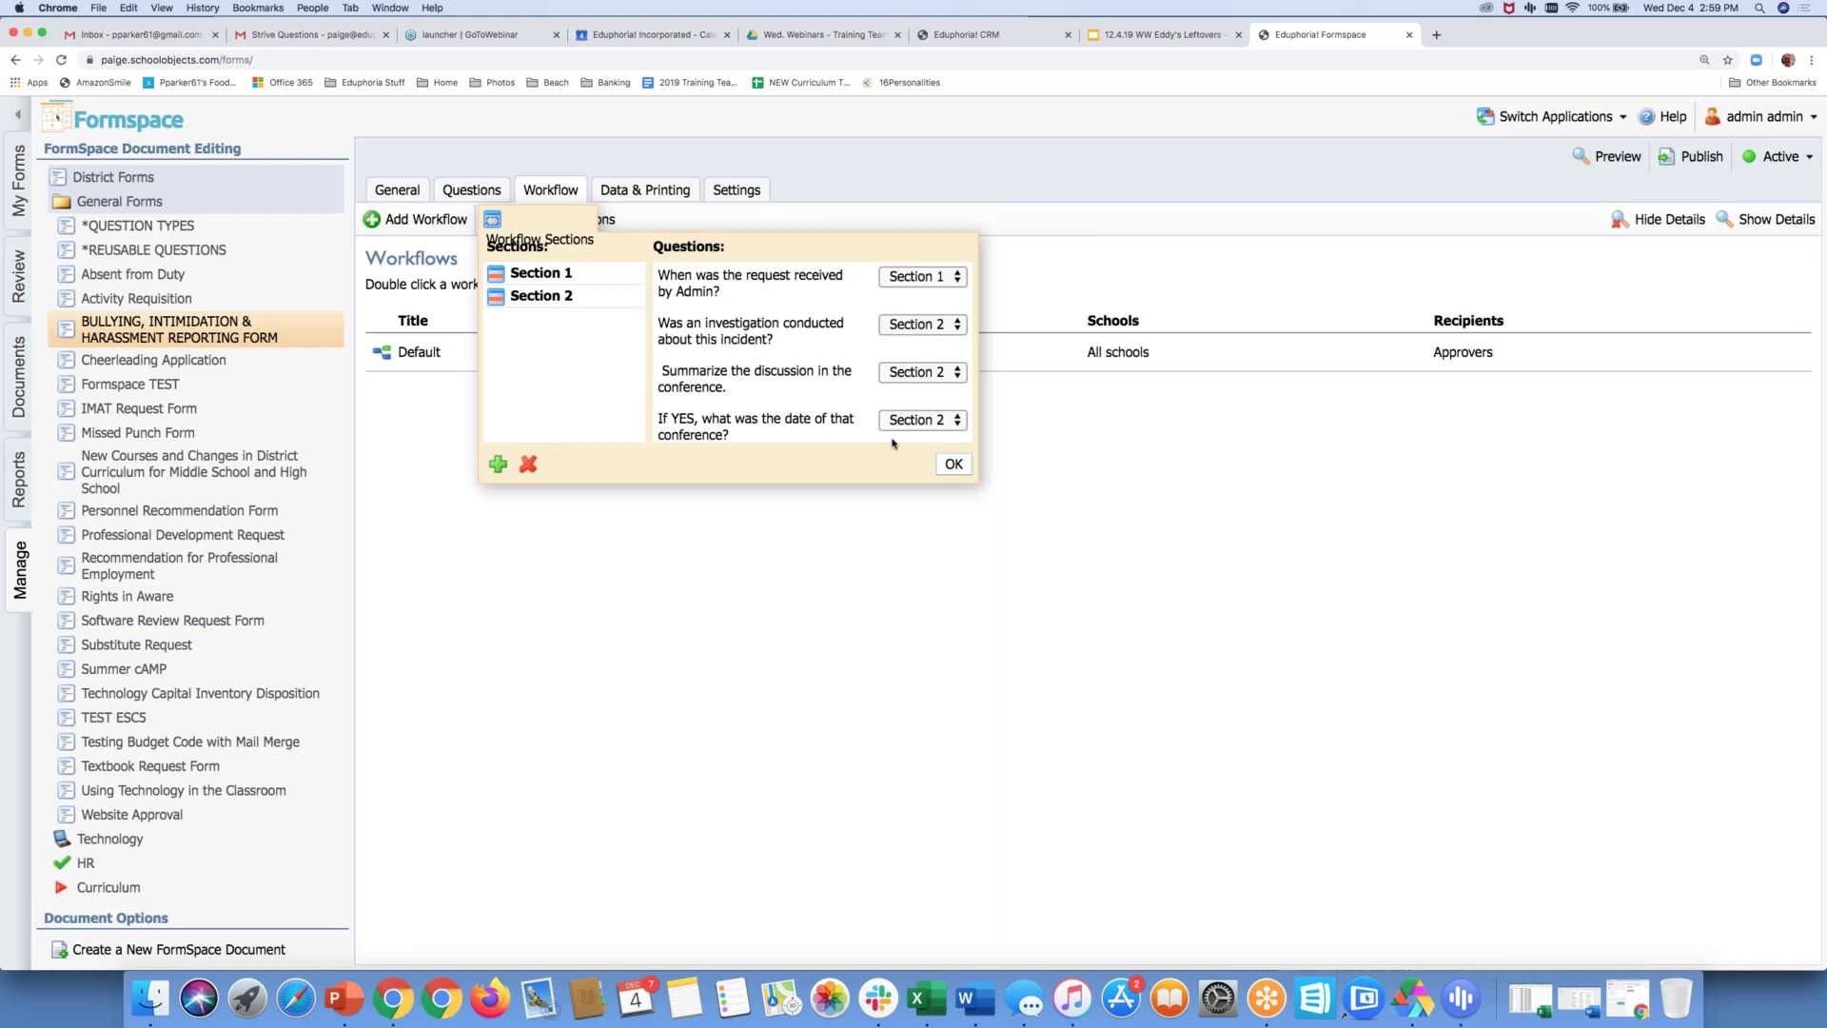
{"action": "scroll", "coordinate": [837, 409], "scroll_direction": "up", "scroll_amount": 5}
{"action": "scroll", "coordinate": [827, 401], "scroll_direction": "down", "scroll_amount": 1}
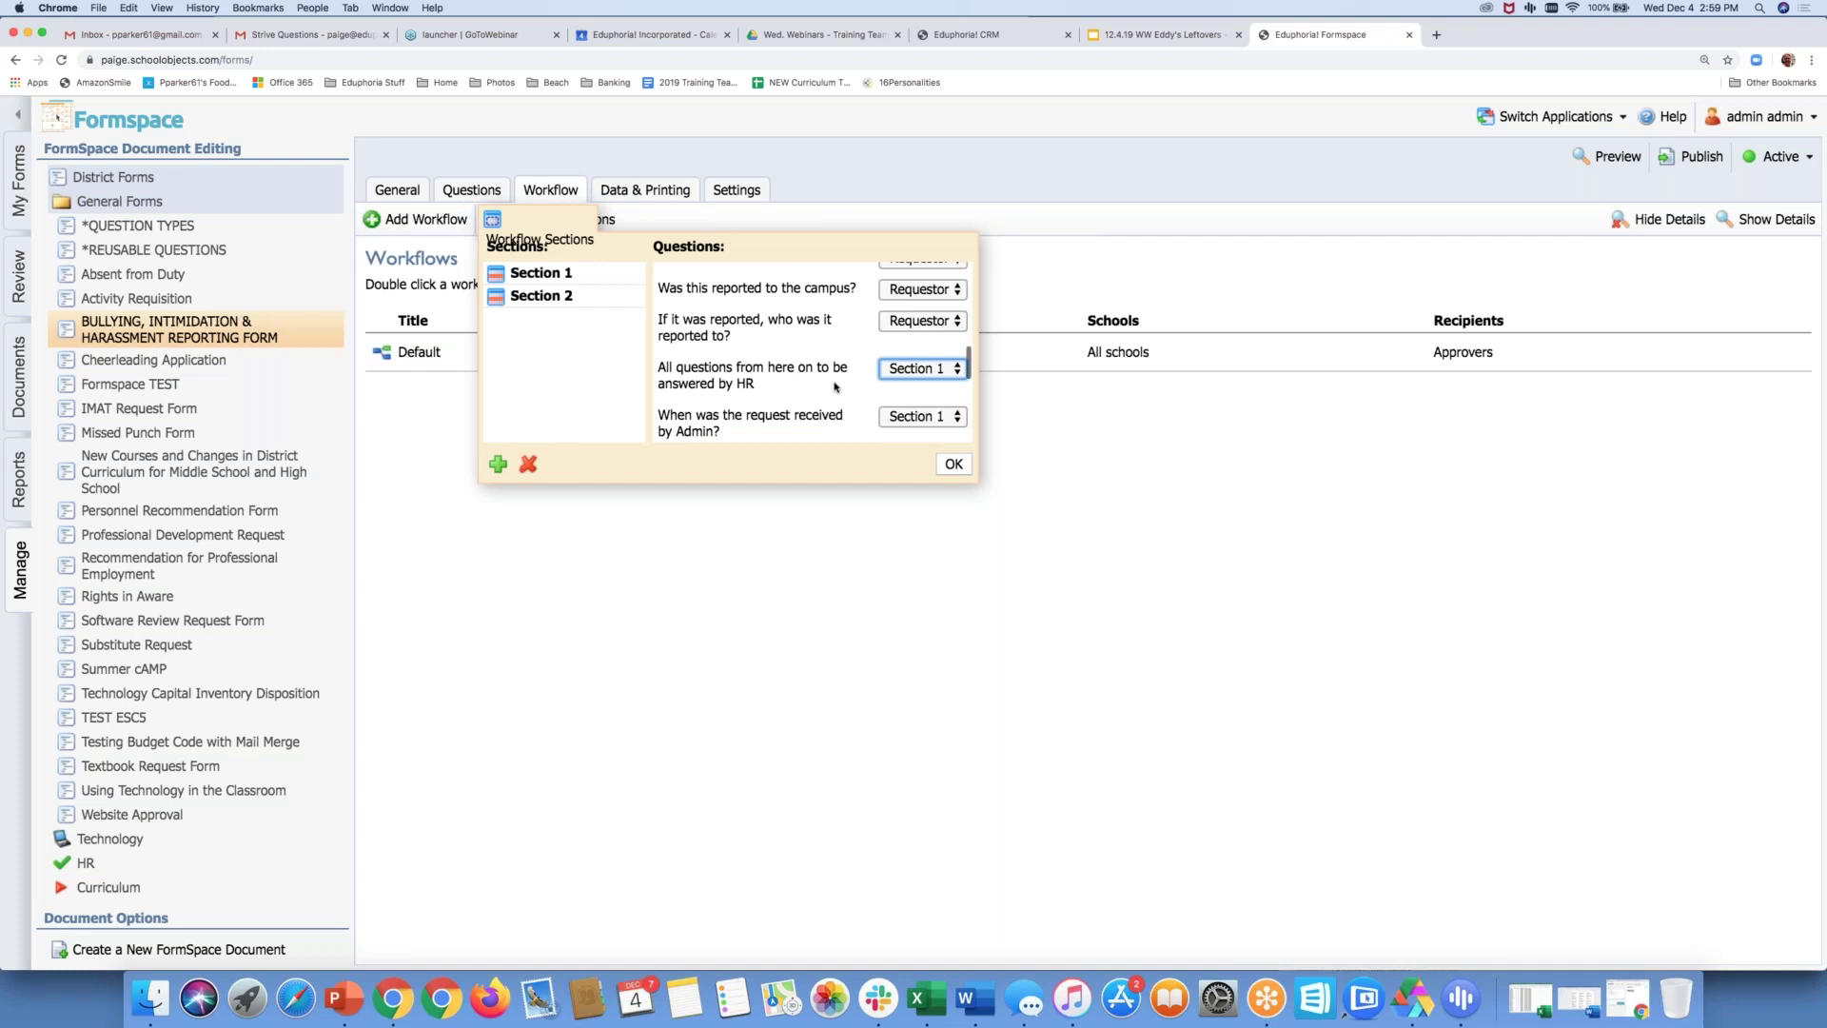
{"action": "scroll", "coordinate": [836, 387], "scroll_direction": "down", "scroll_amount": 2}
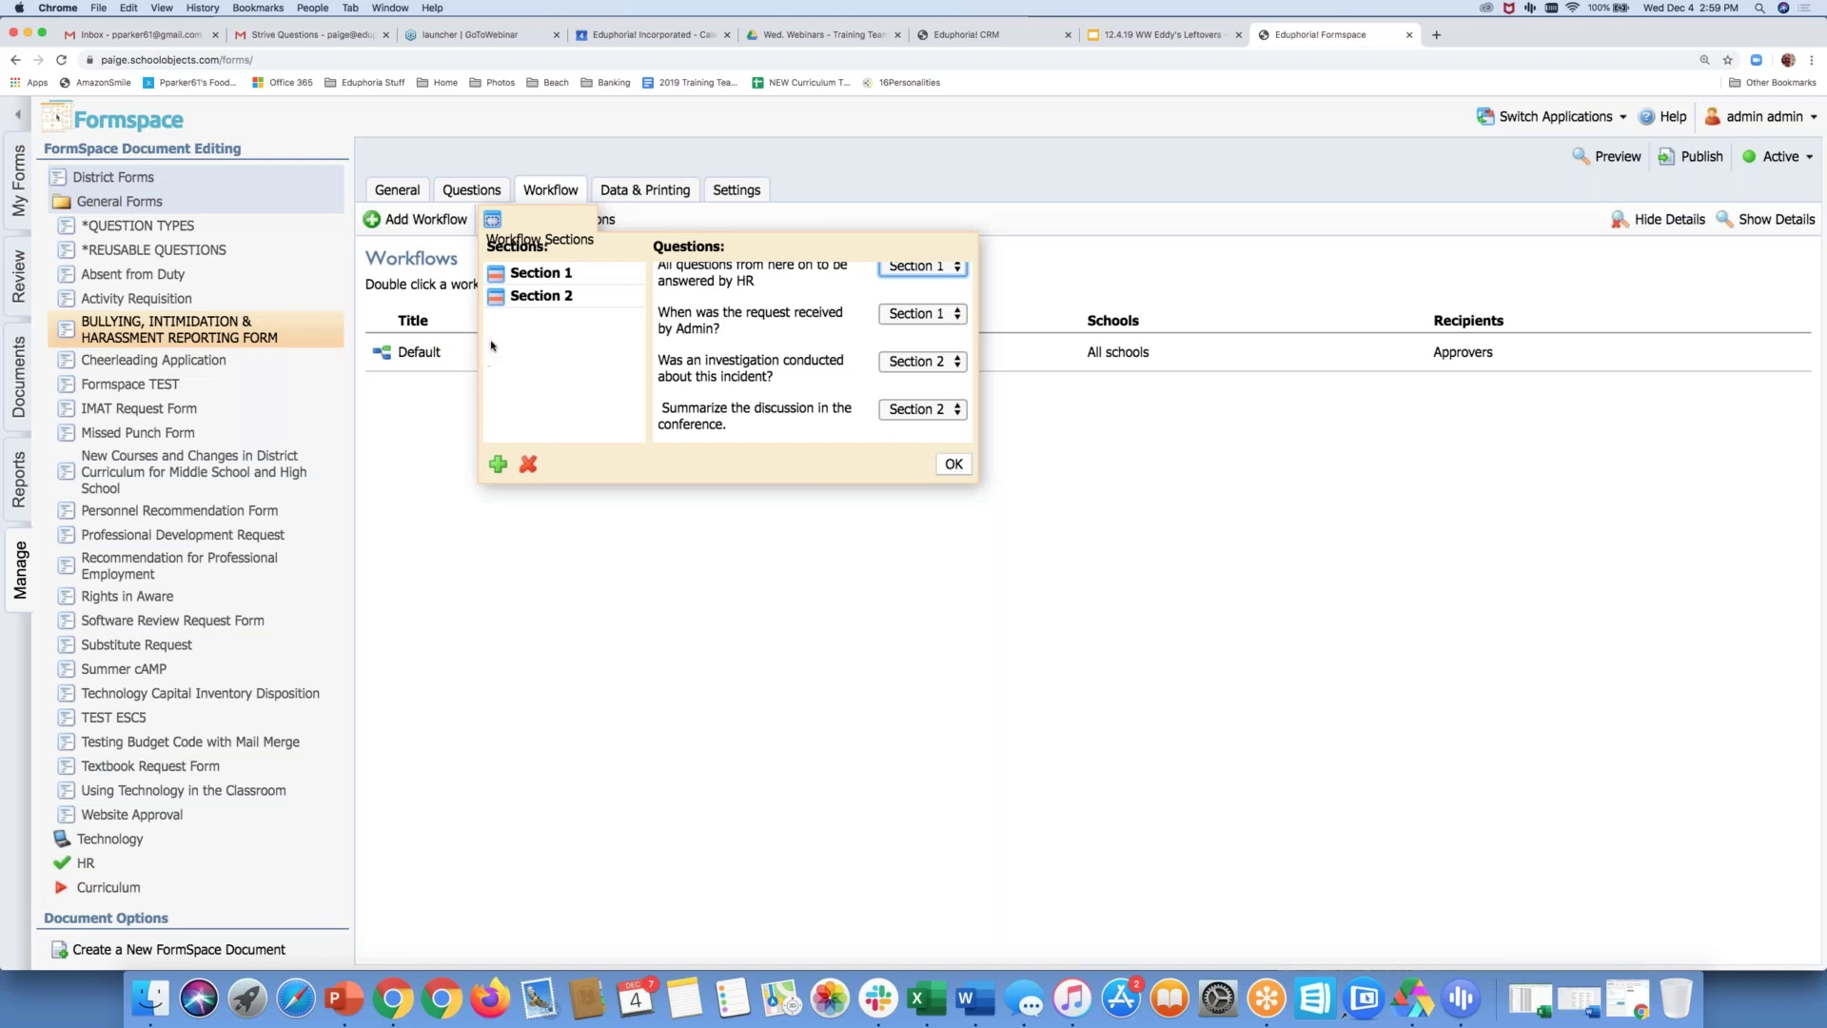
{"action": "left_click", "coordinate": [953, 464]}
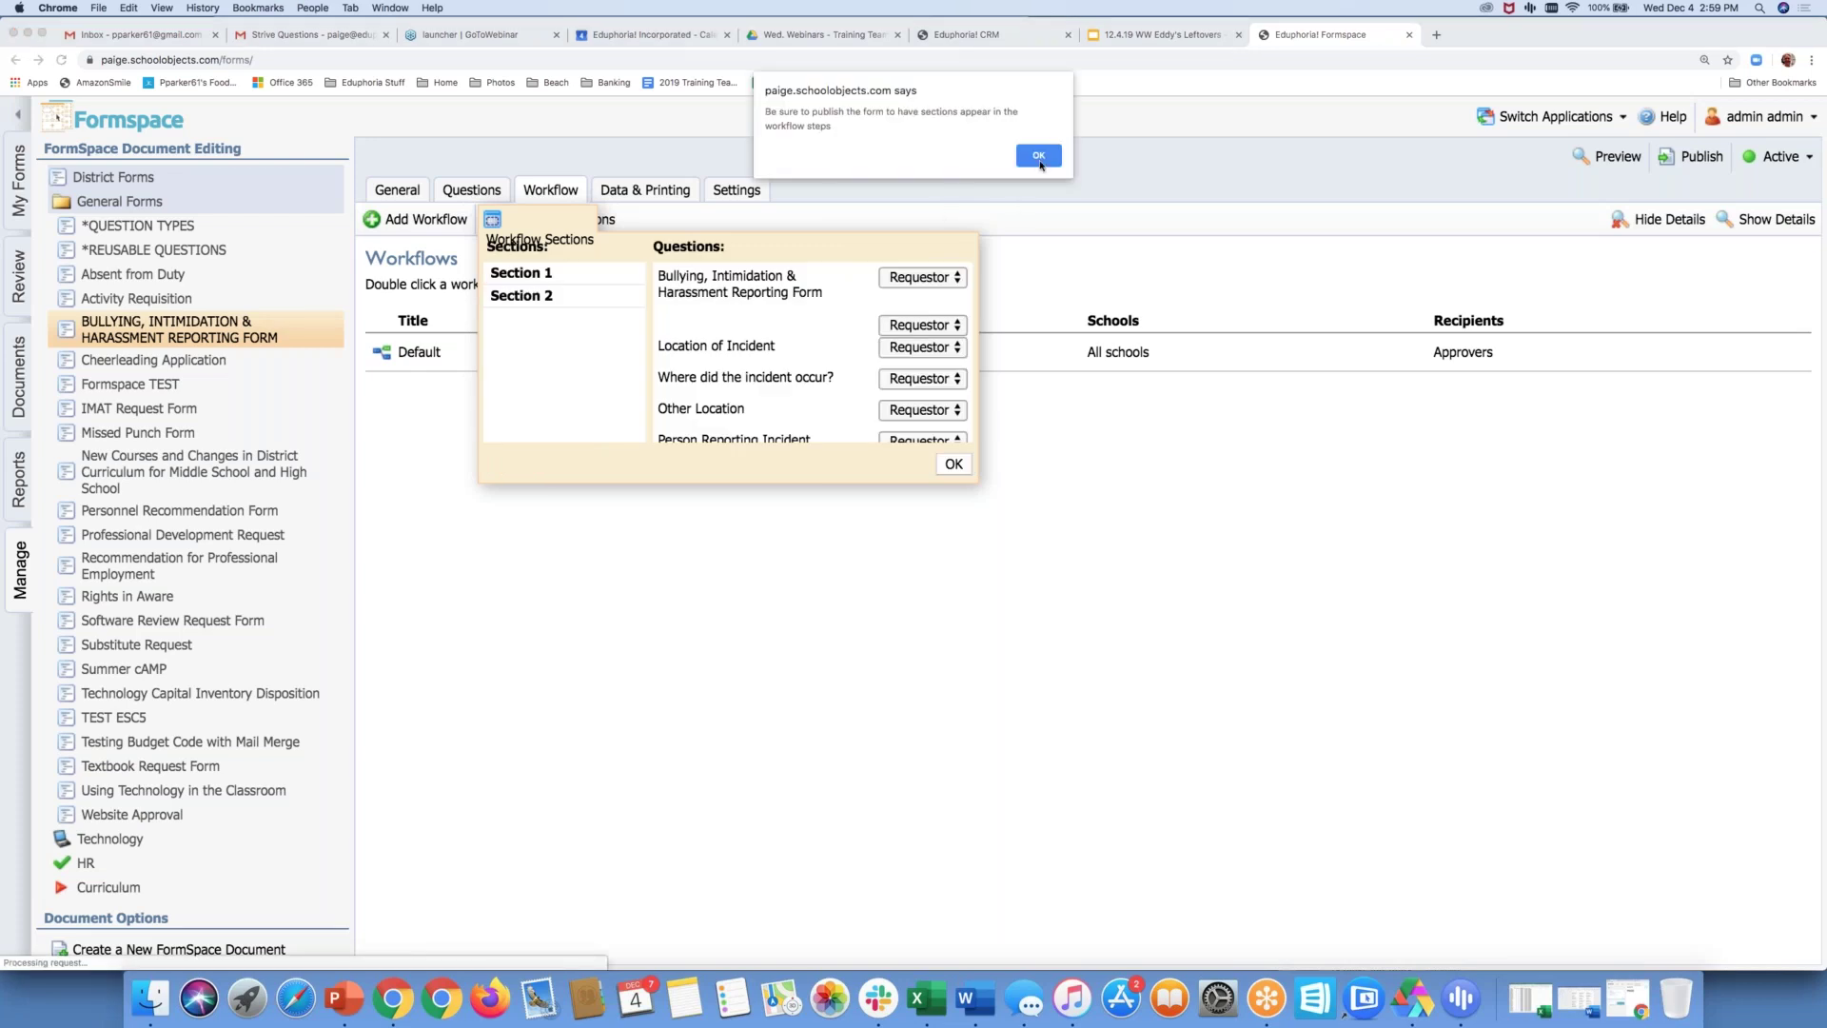
Dismiss the reminder, publish the bullying form's changes, and open its Default workflow
{"action": "left_click", "coordinate": [1039, 159]}
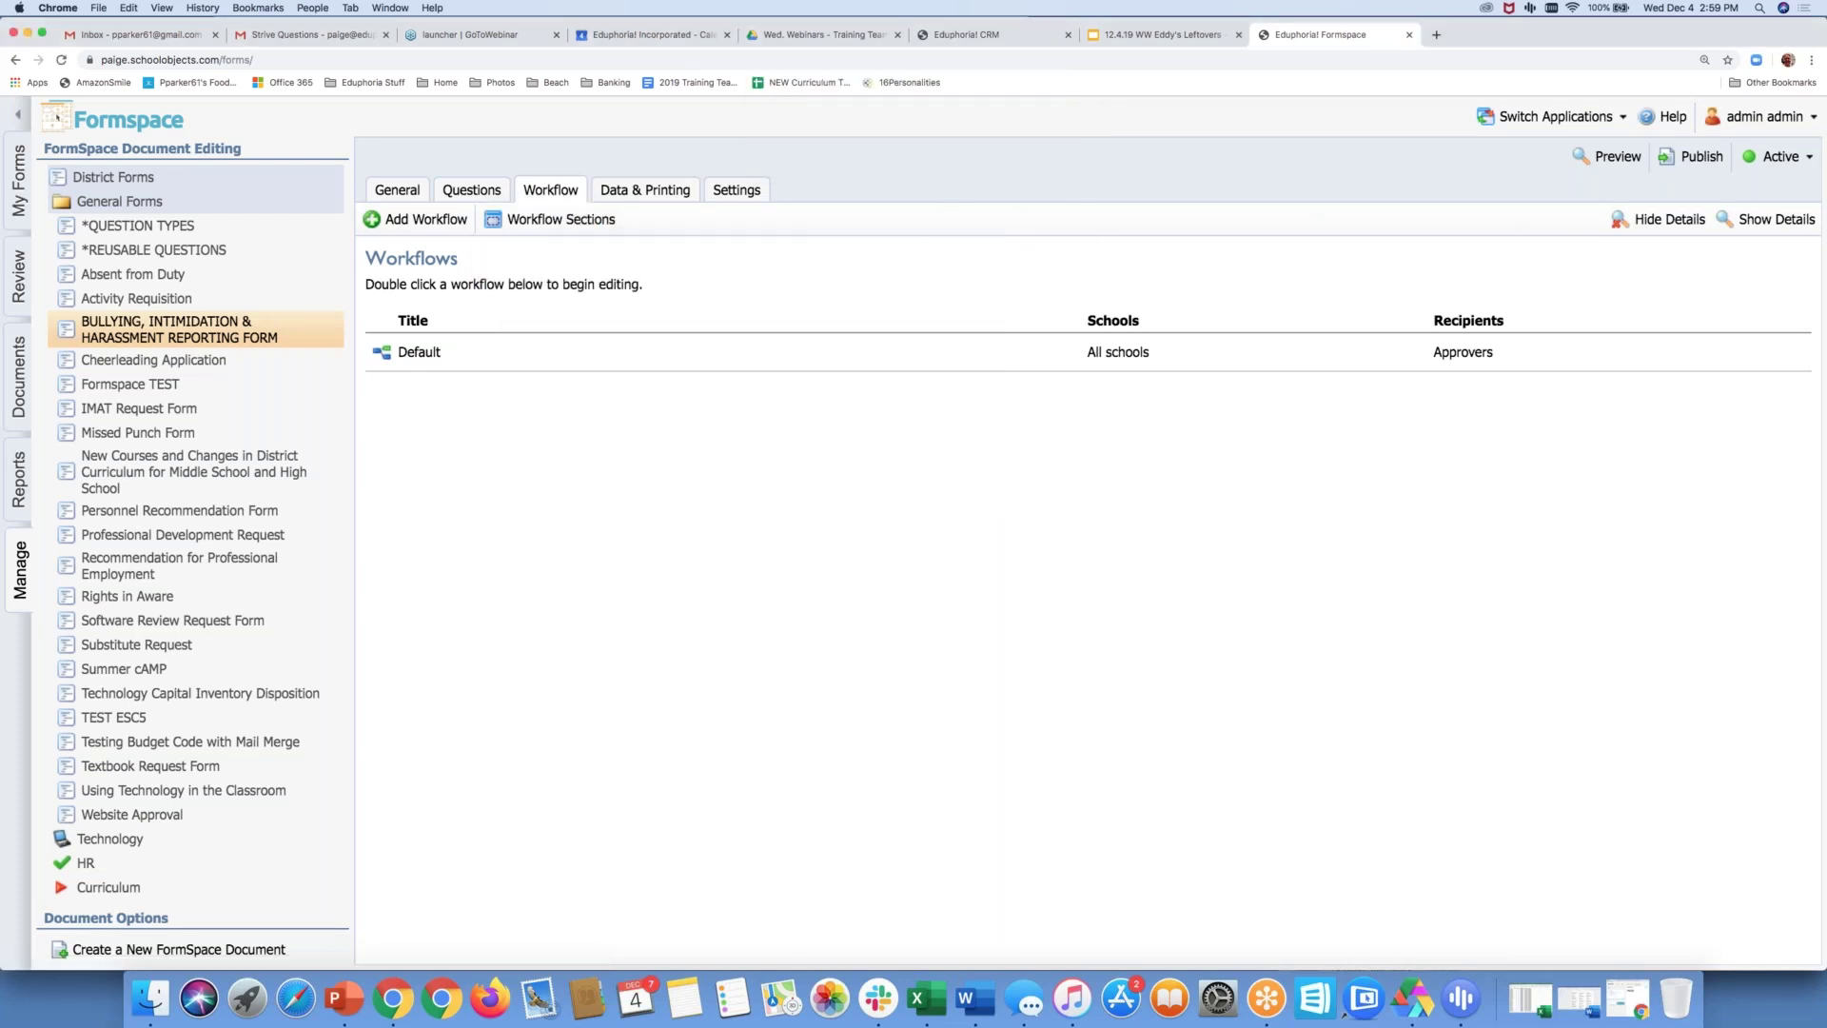
{"action": "left_click", "coordinate": [1683, 160]}
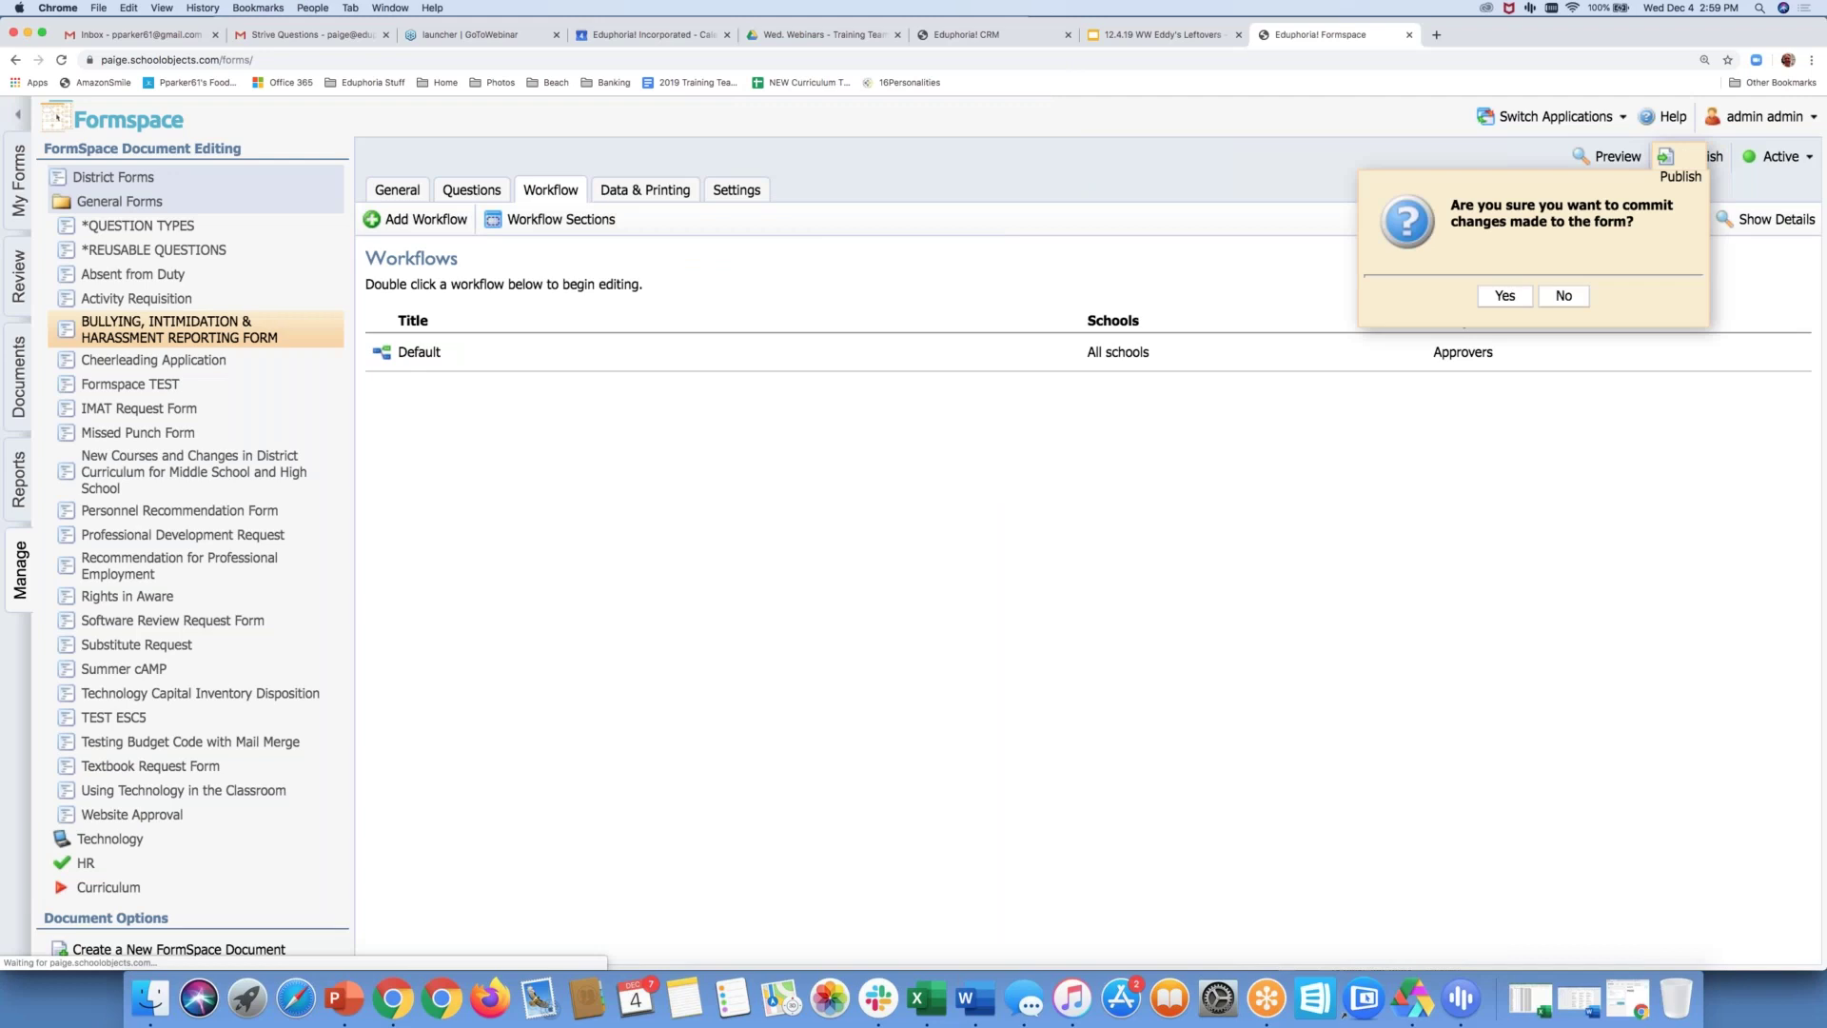
{"action": "left_click", "coordinate": [1503, 297]}
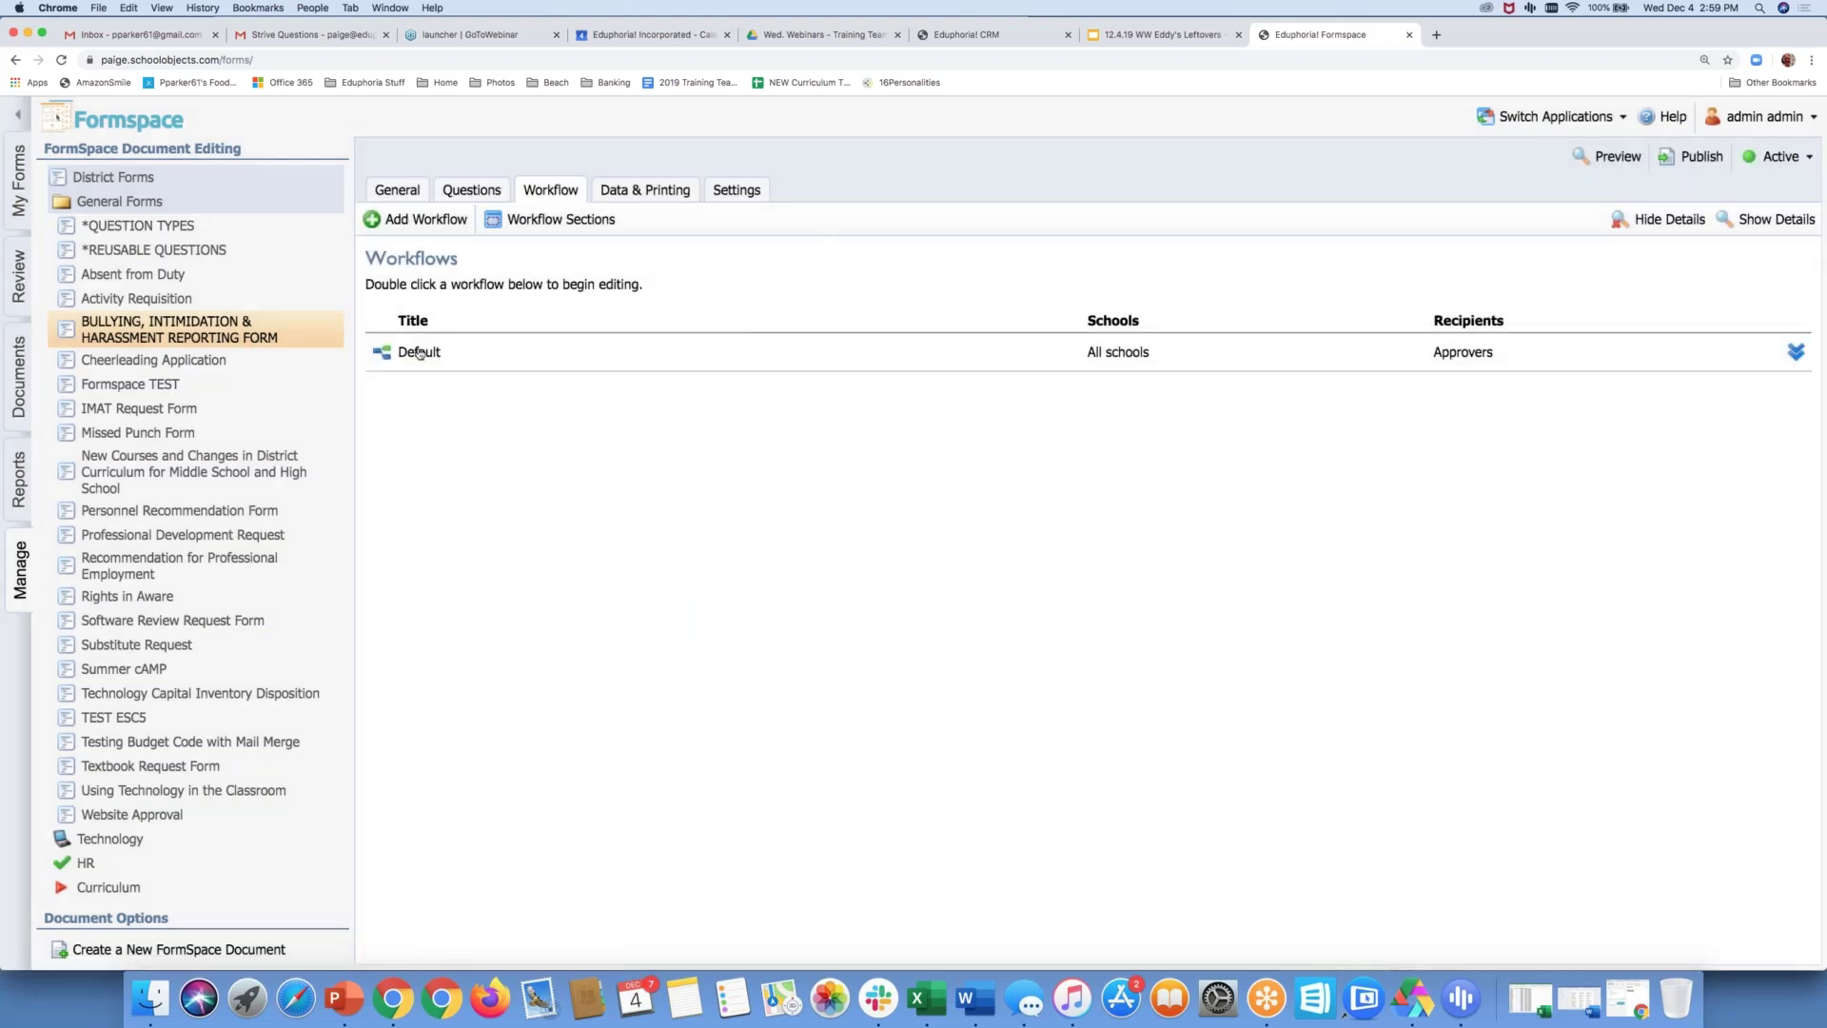
{"action": "double_click", "coordinate": [419, 352]}
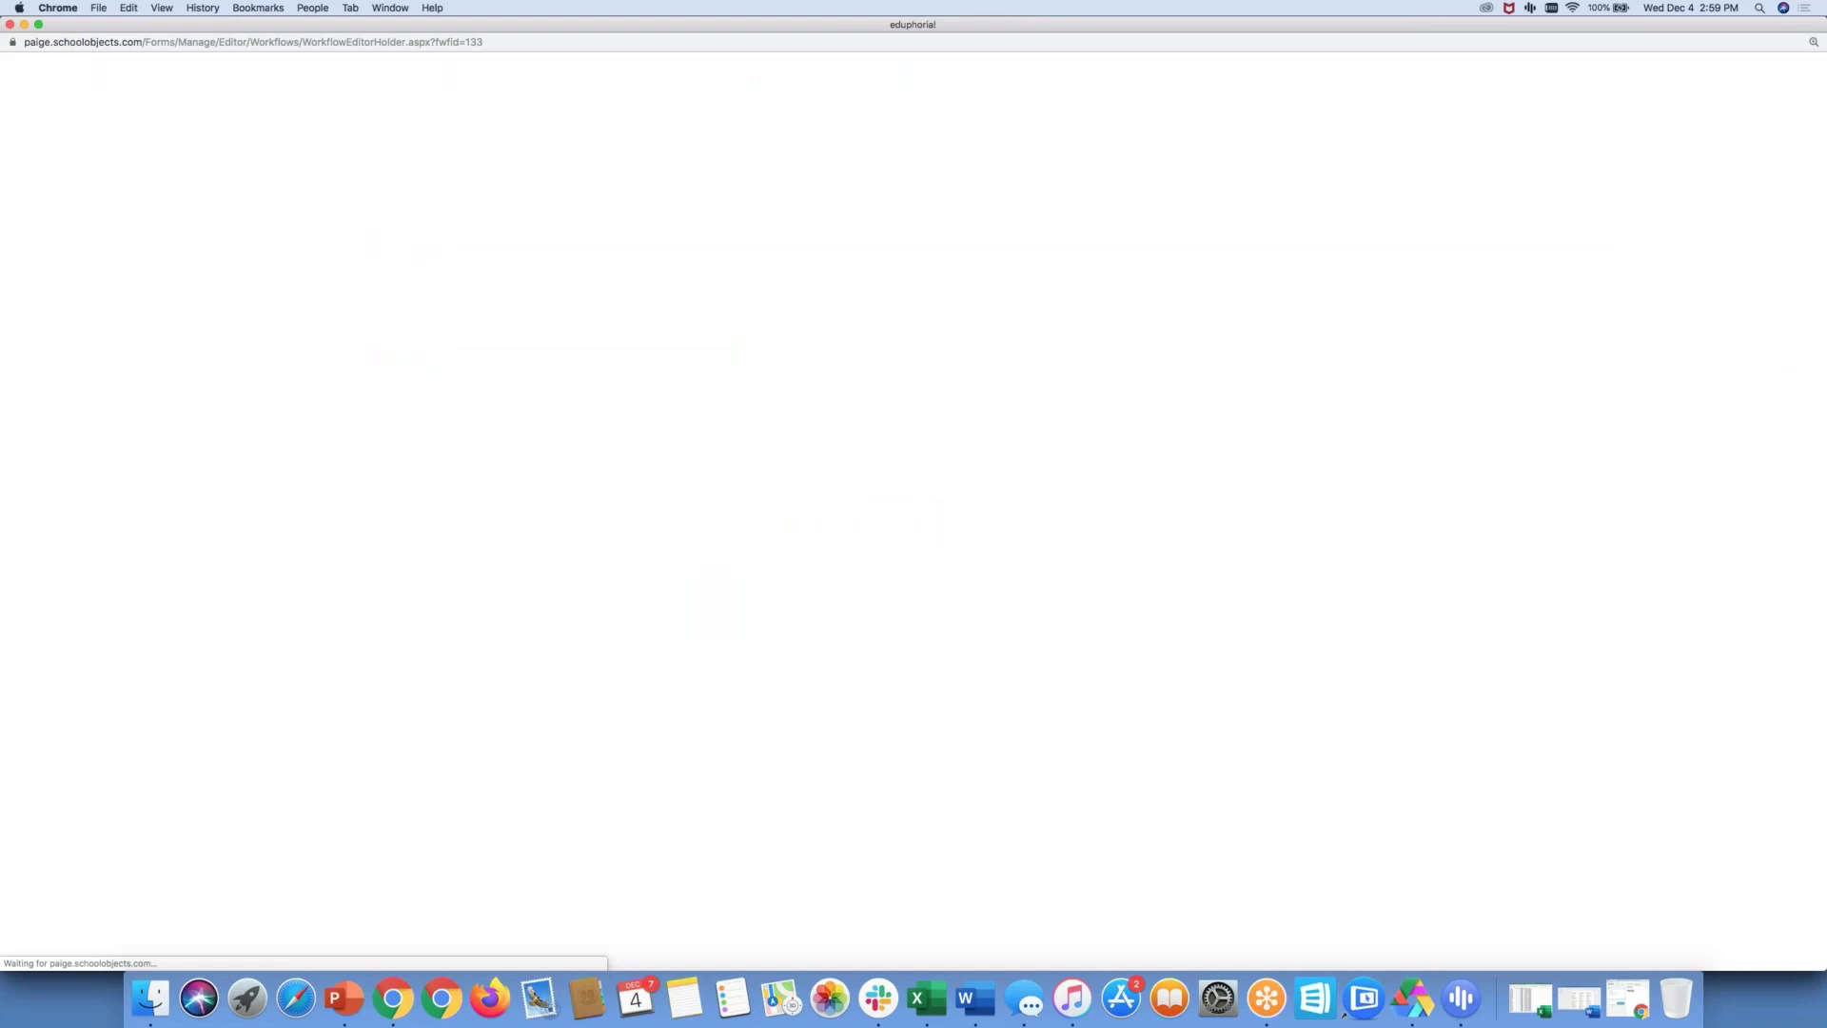
Compare both approval steps and assign Section 2 to the Paraprofessionals approval step
{"action": "left_click", "coordinate": [122, 116]}
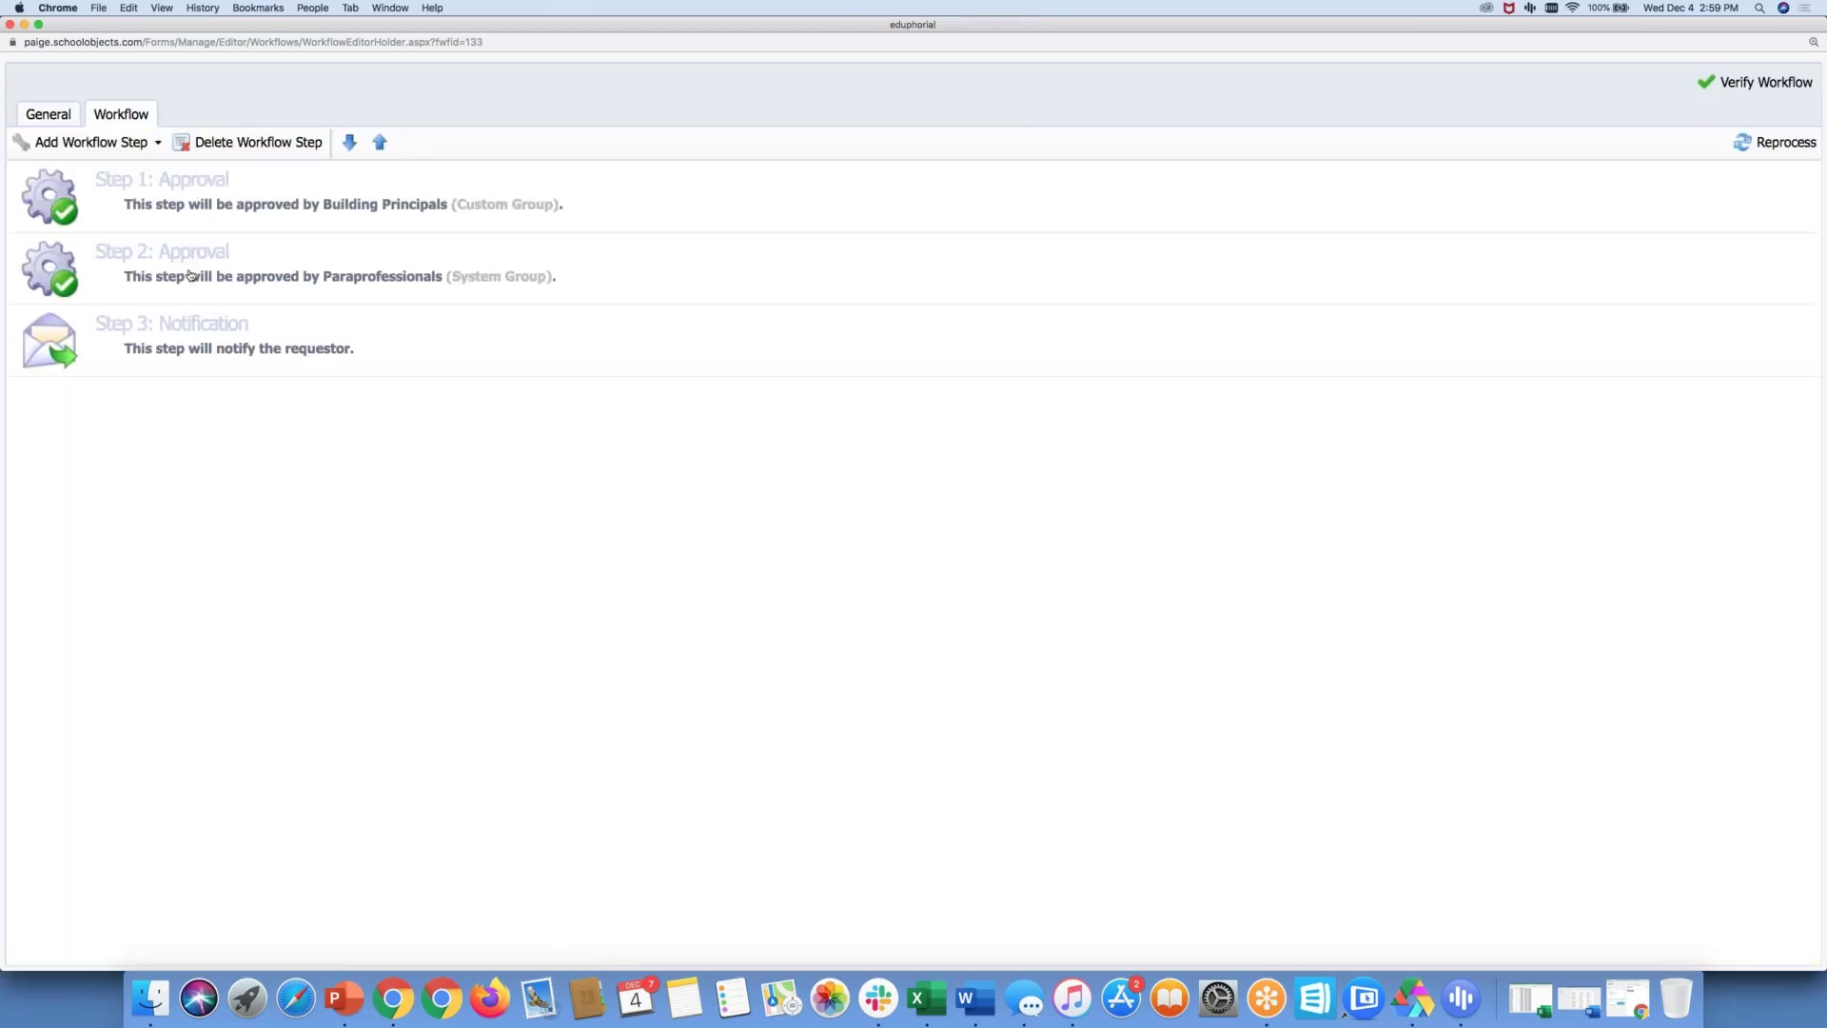
{"action": "left_click", "coordinate": [191, 275]}
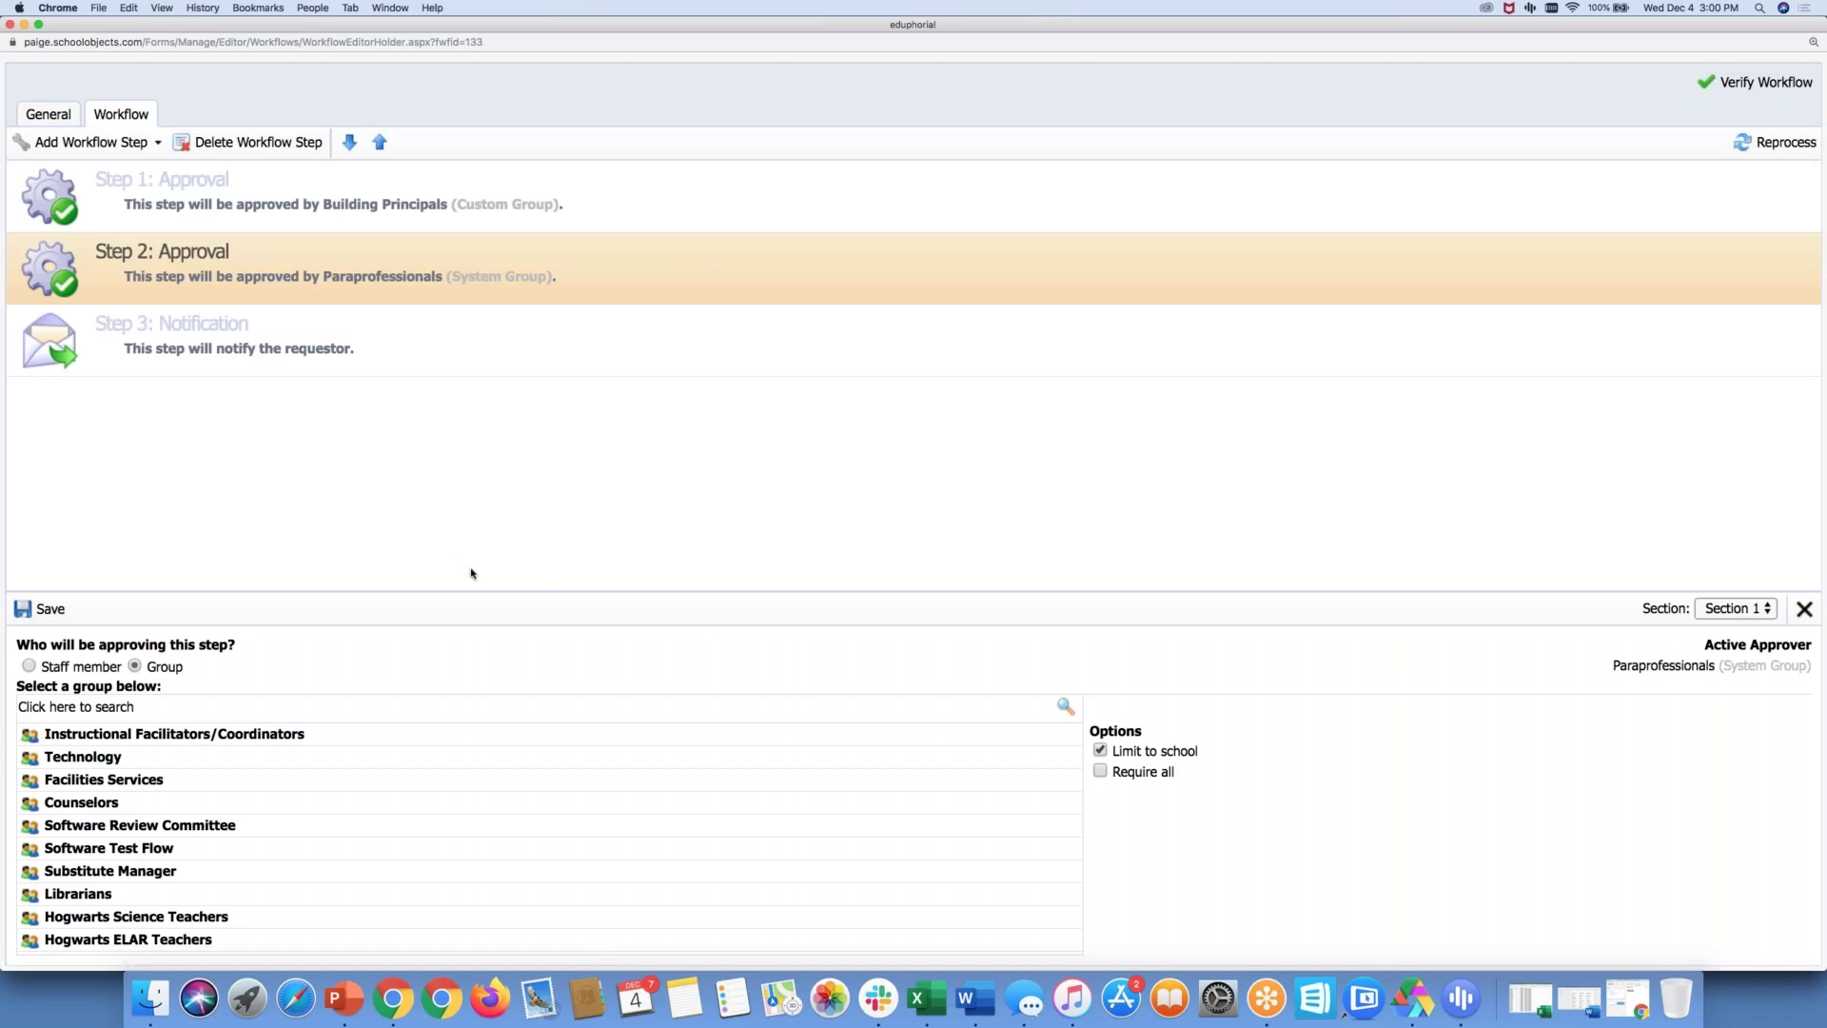
{"action": "left_click", "coordinate": [205, 195]}
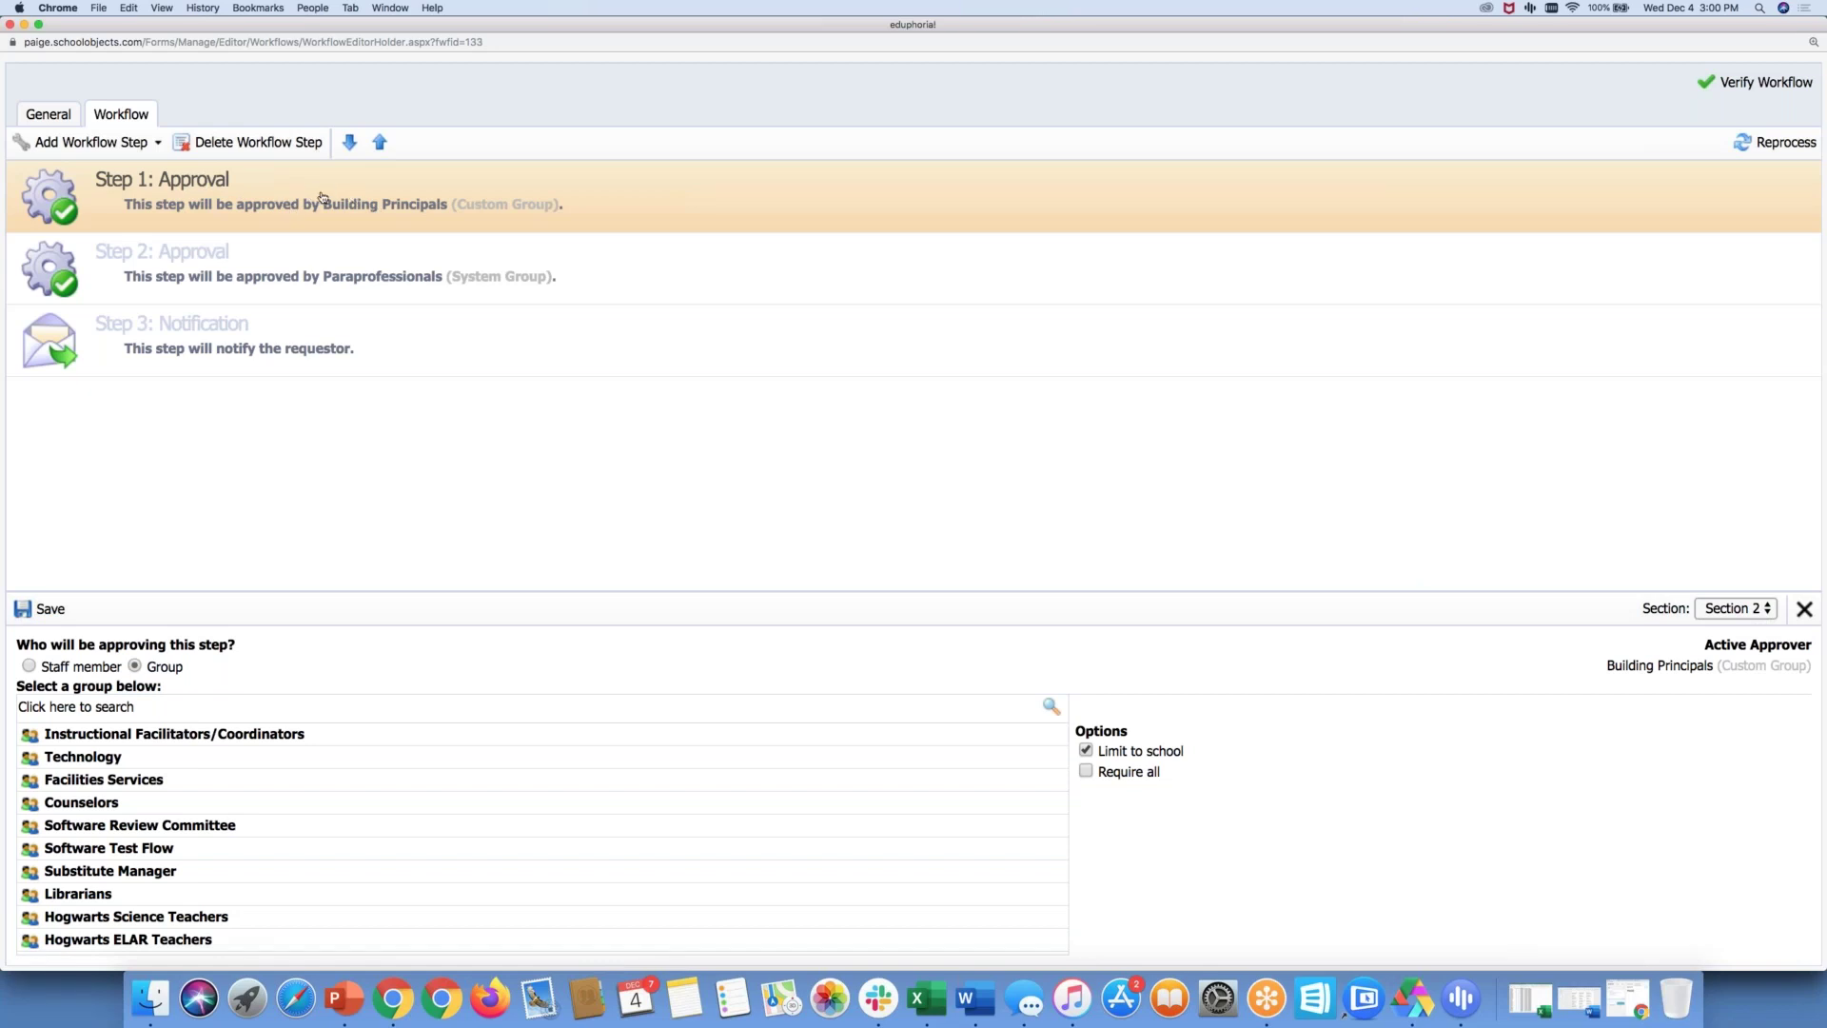
{"action": "left_click", "coordinate": [313, 264]}
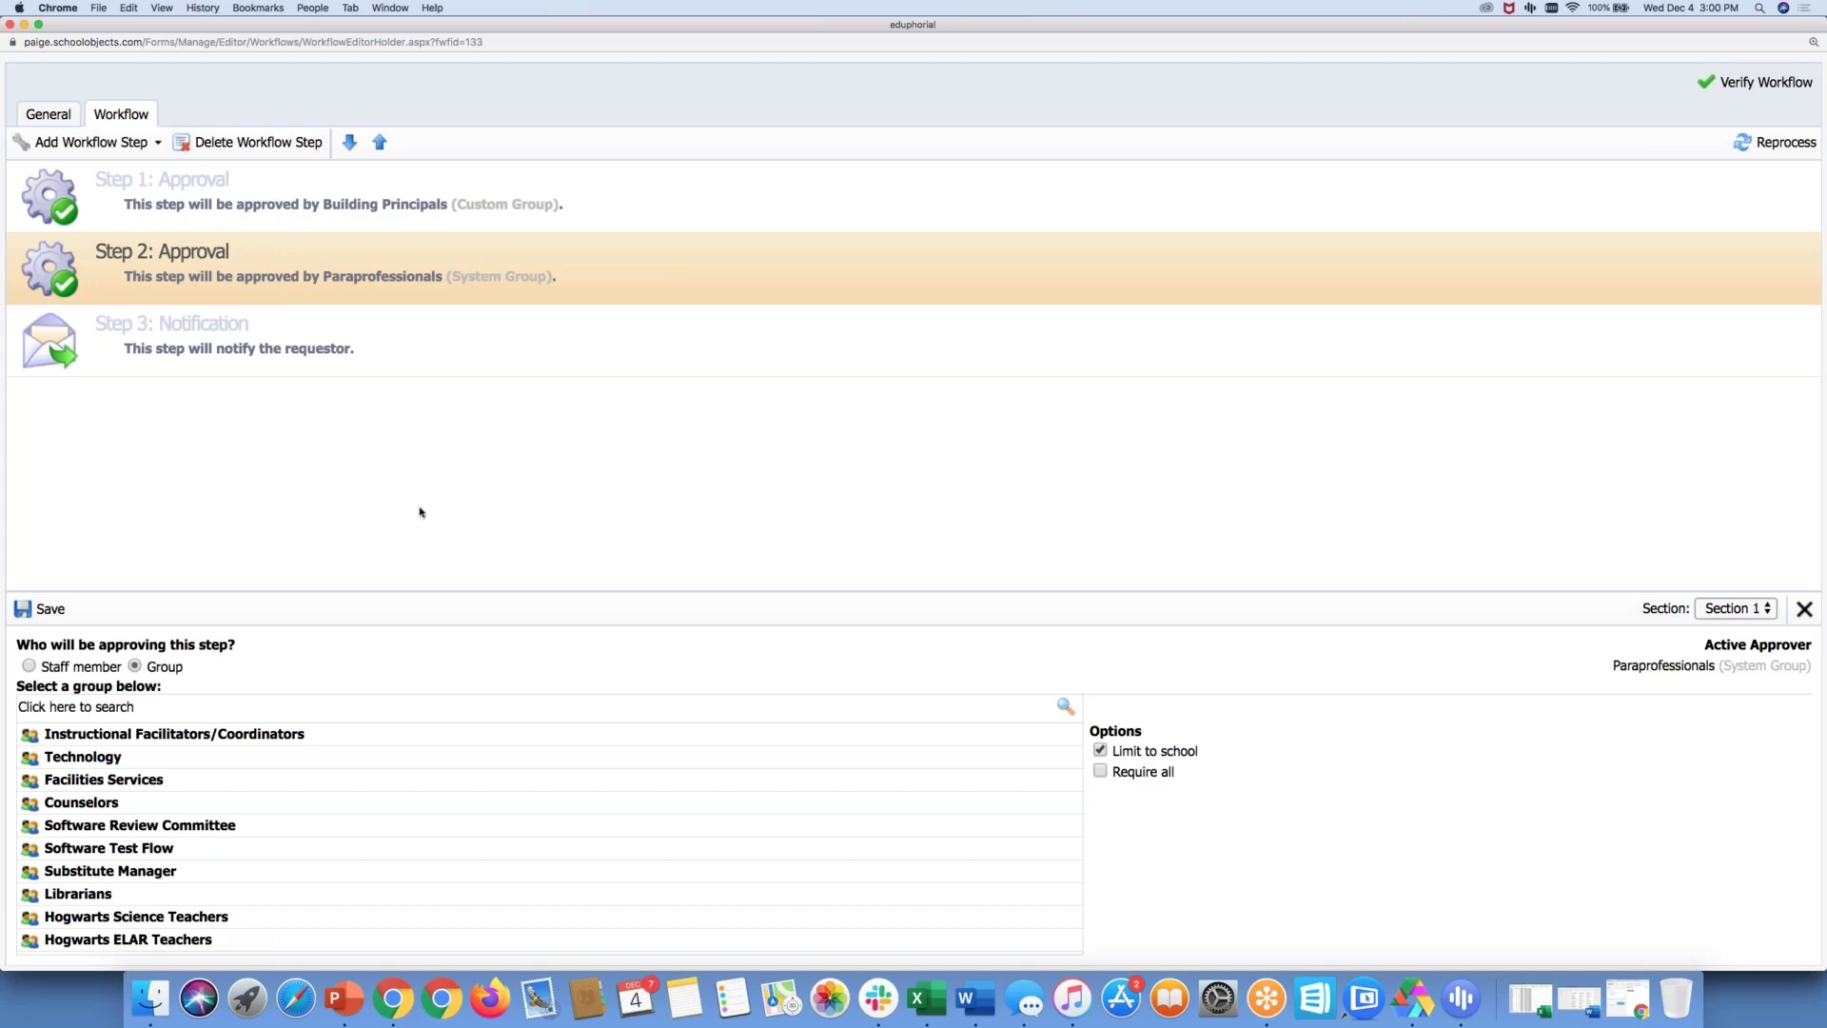
{"action": "left_click", "coordinate": [1765, 609]}
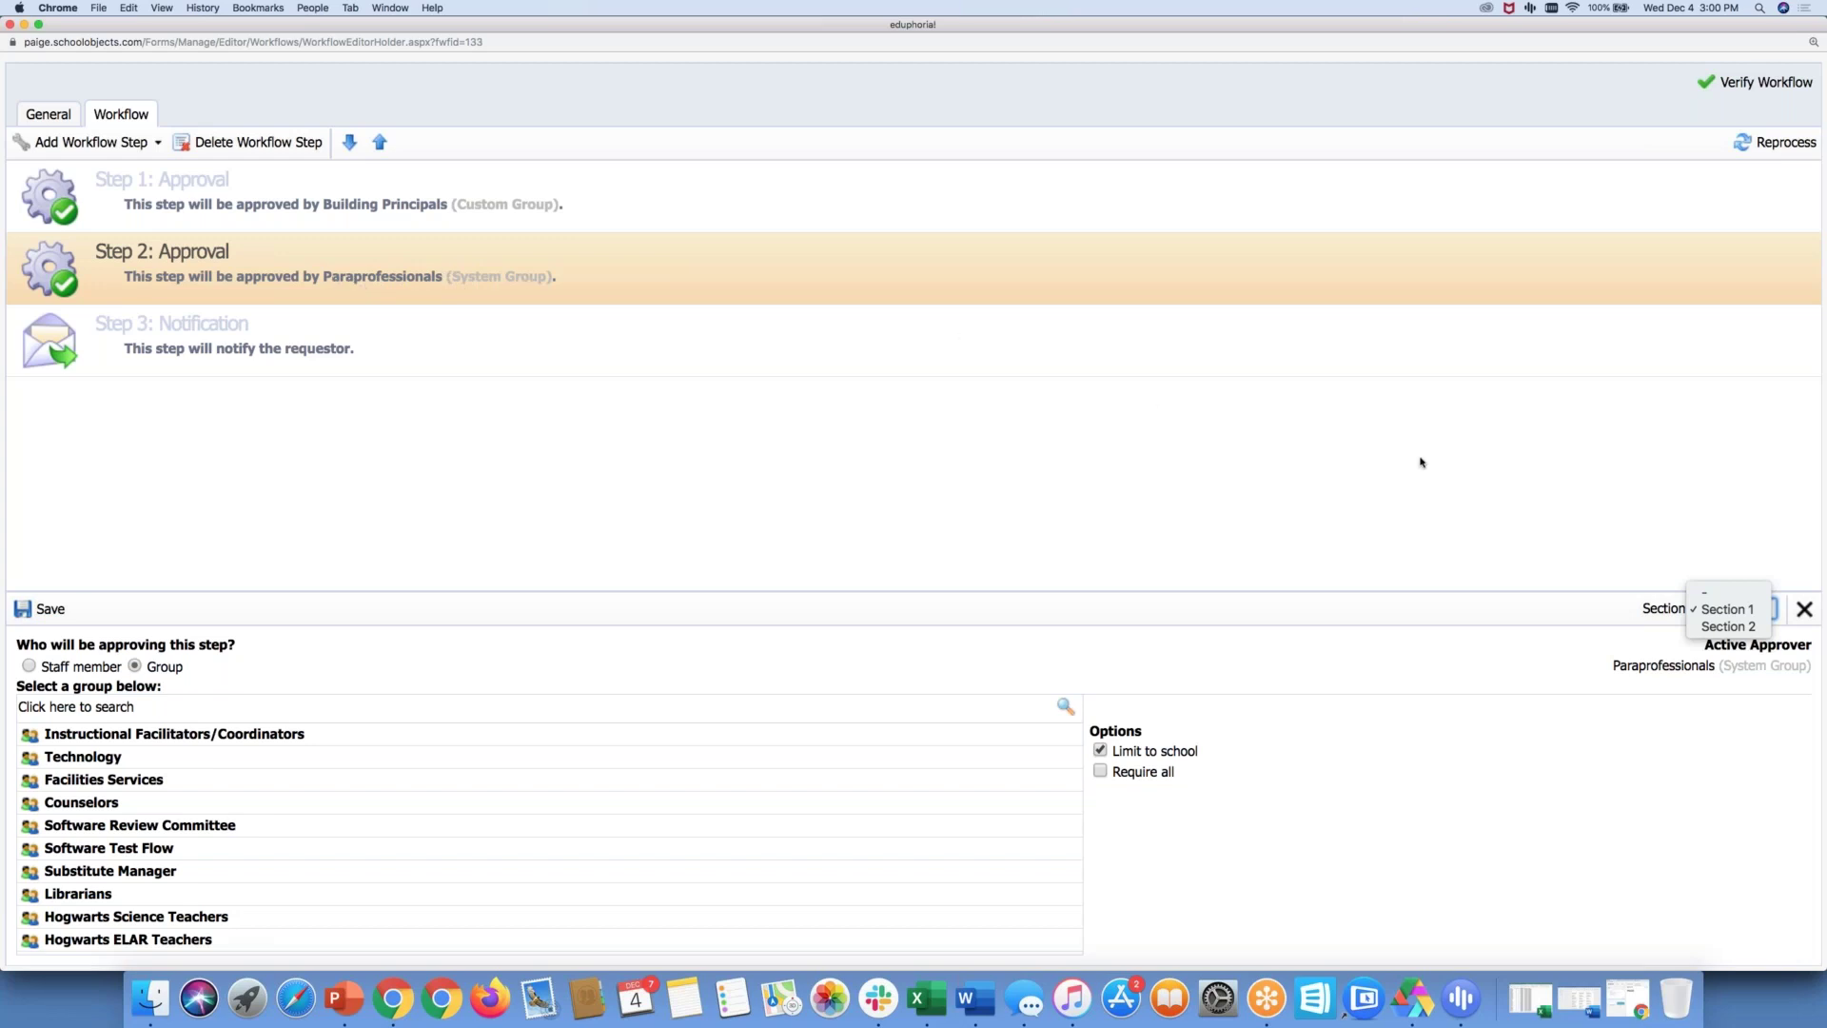
{"action": "left_click", "coordinate": [1746, 628]}
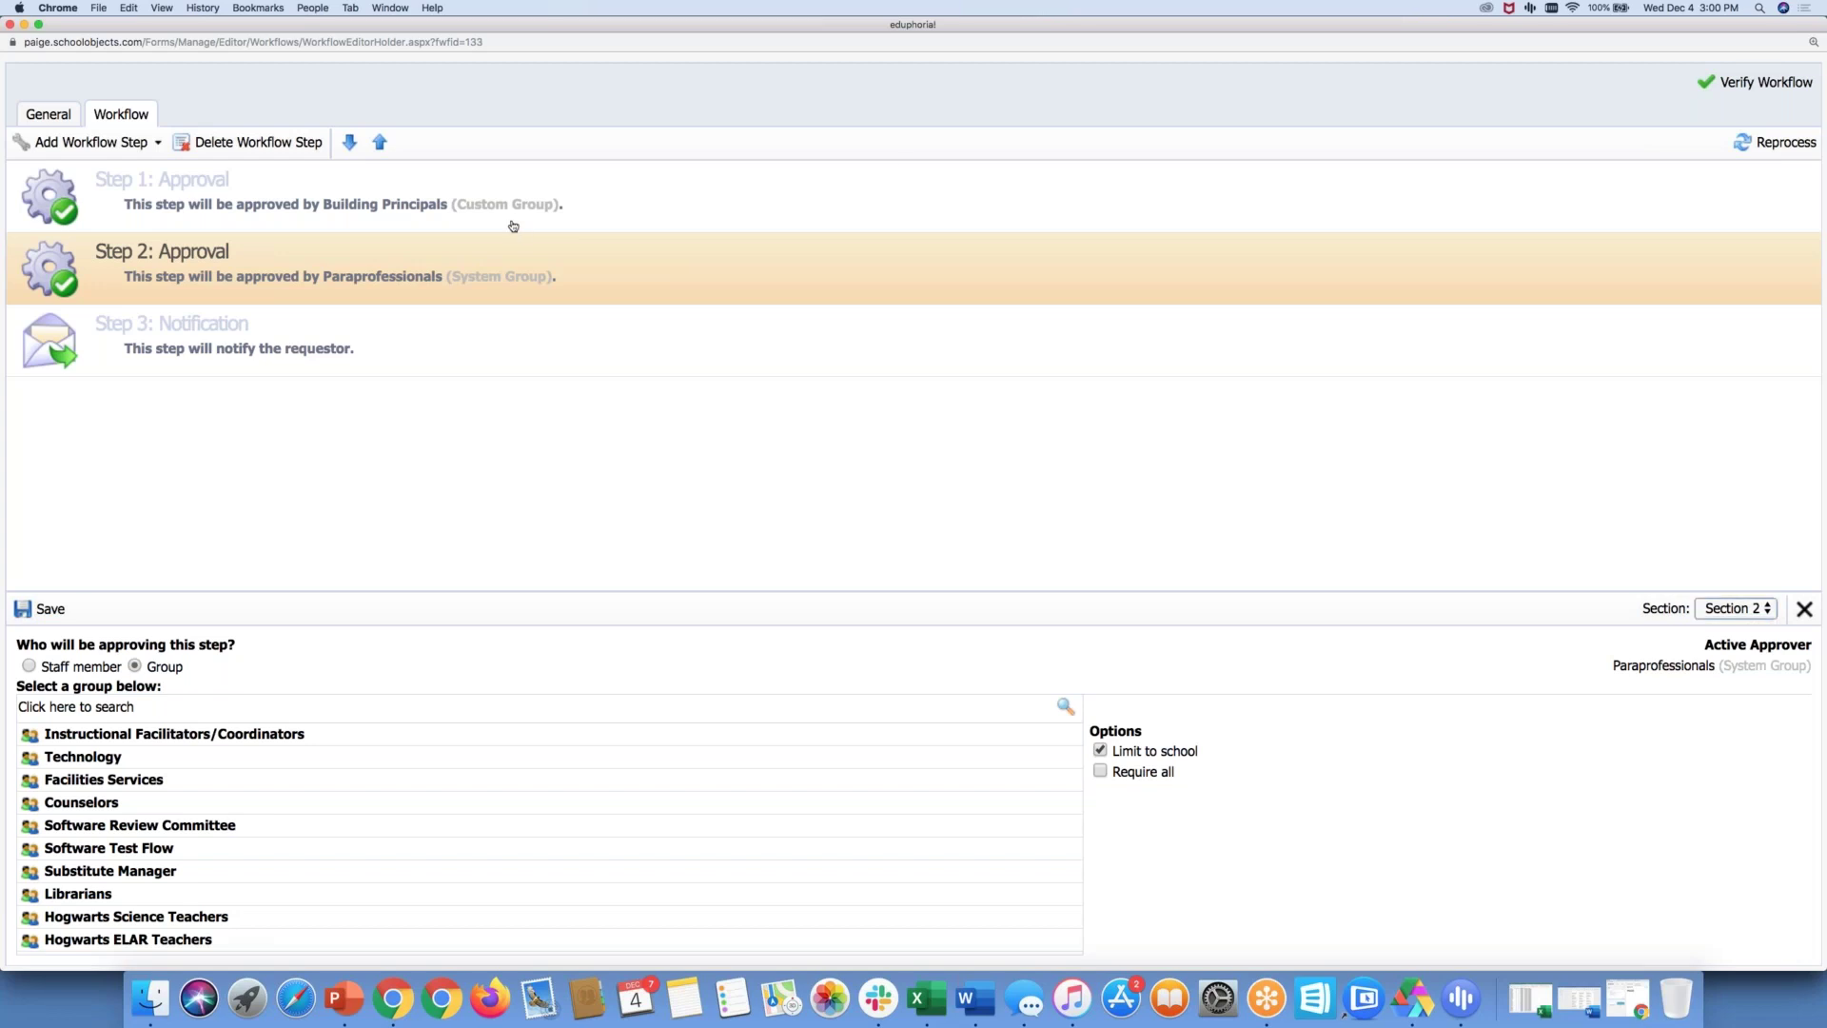
{"action": "left_click", "coordinate": [513, 226]}
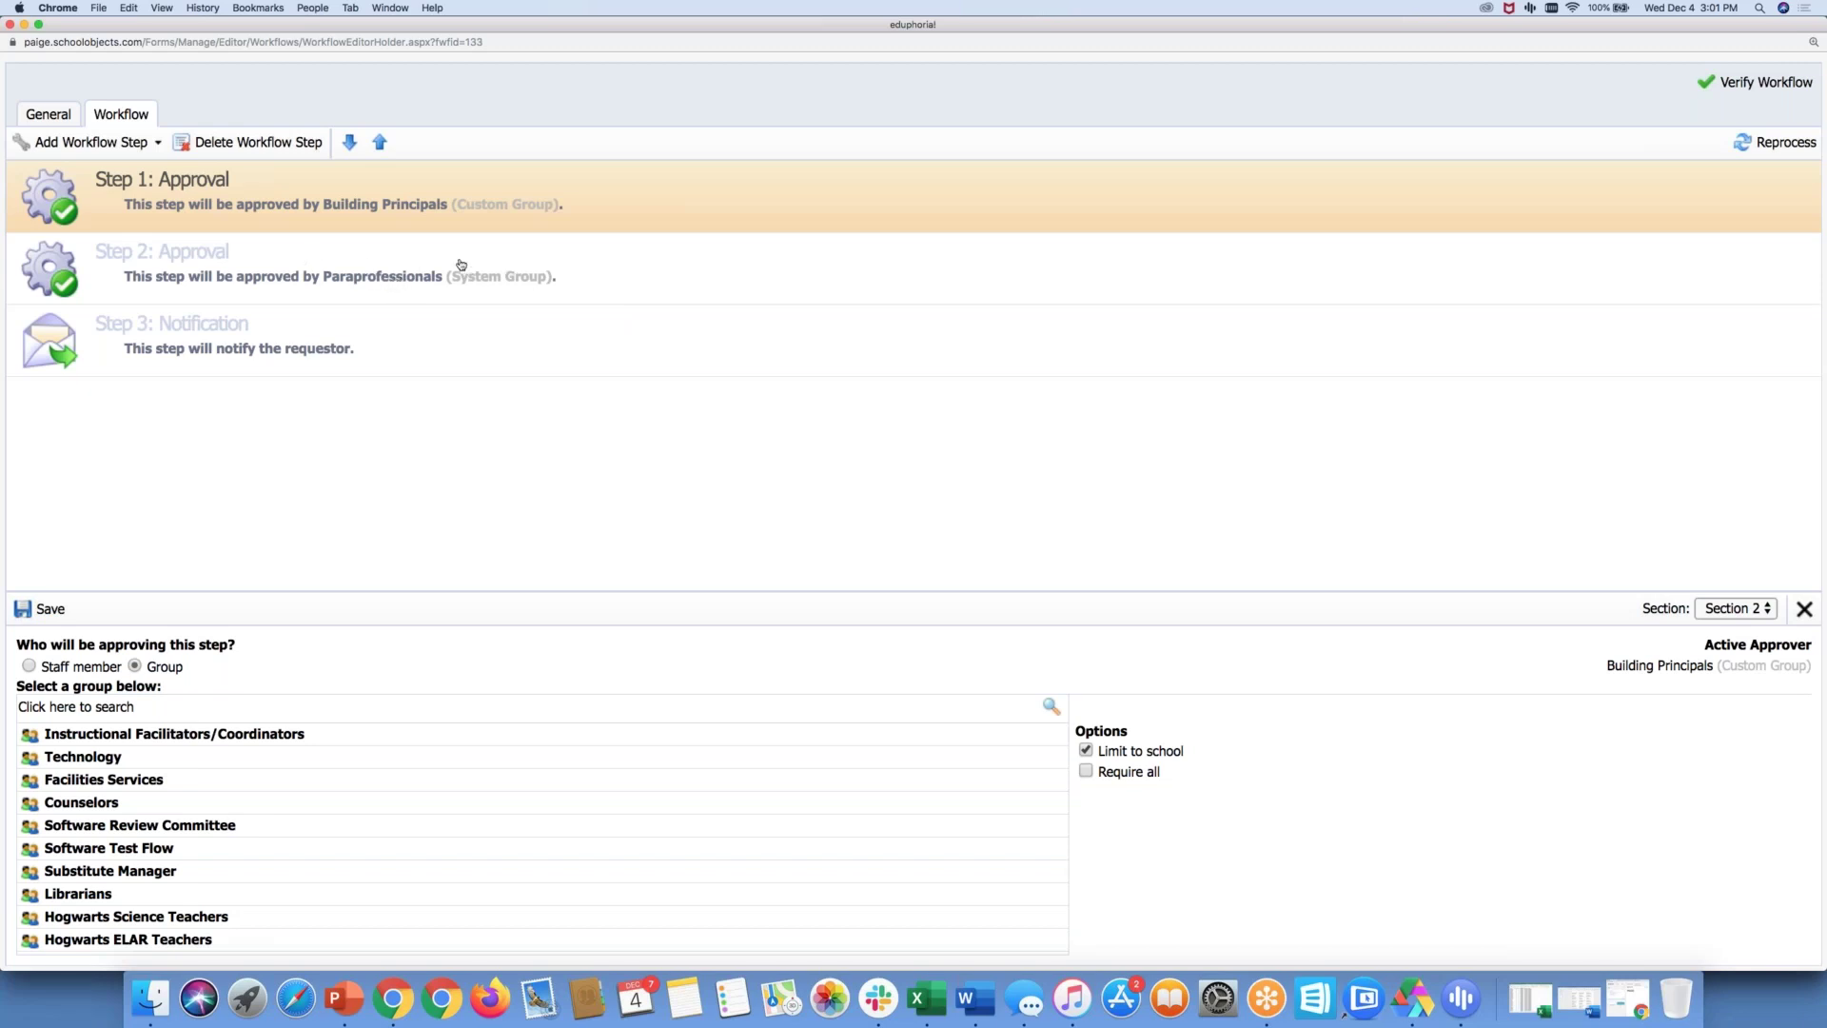
{"action": "left_click", "coordinate": [394, 277]}
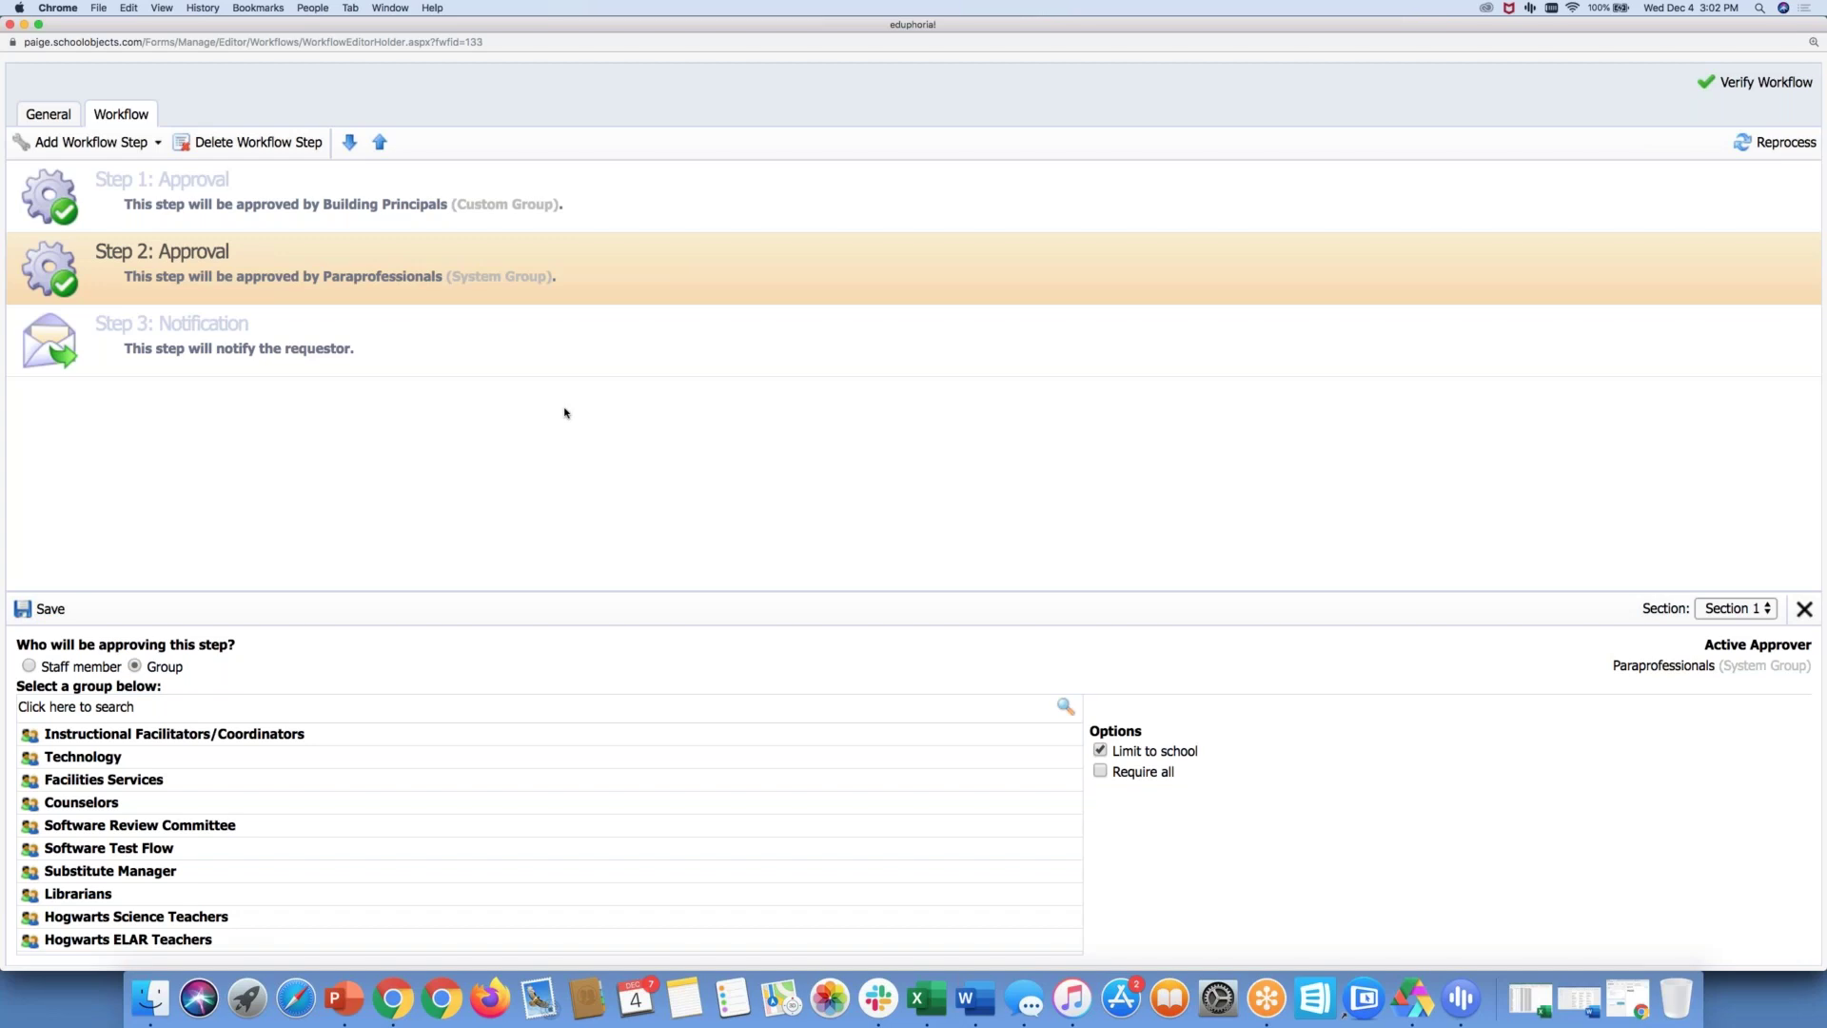
Add a Freeflow step and move it up three places to become Step 1
{"action": "left_click", "coordinate": [144, 143]}
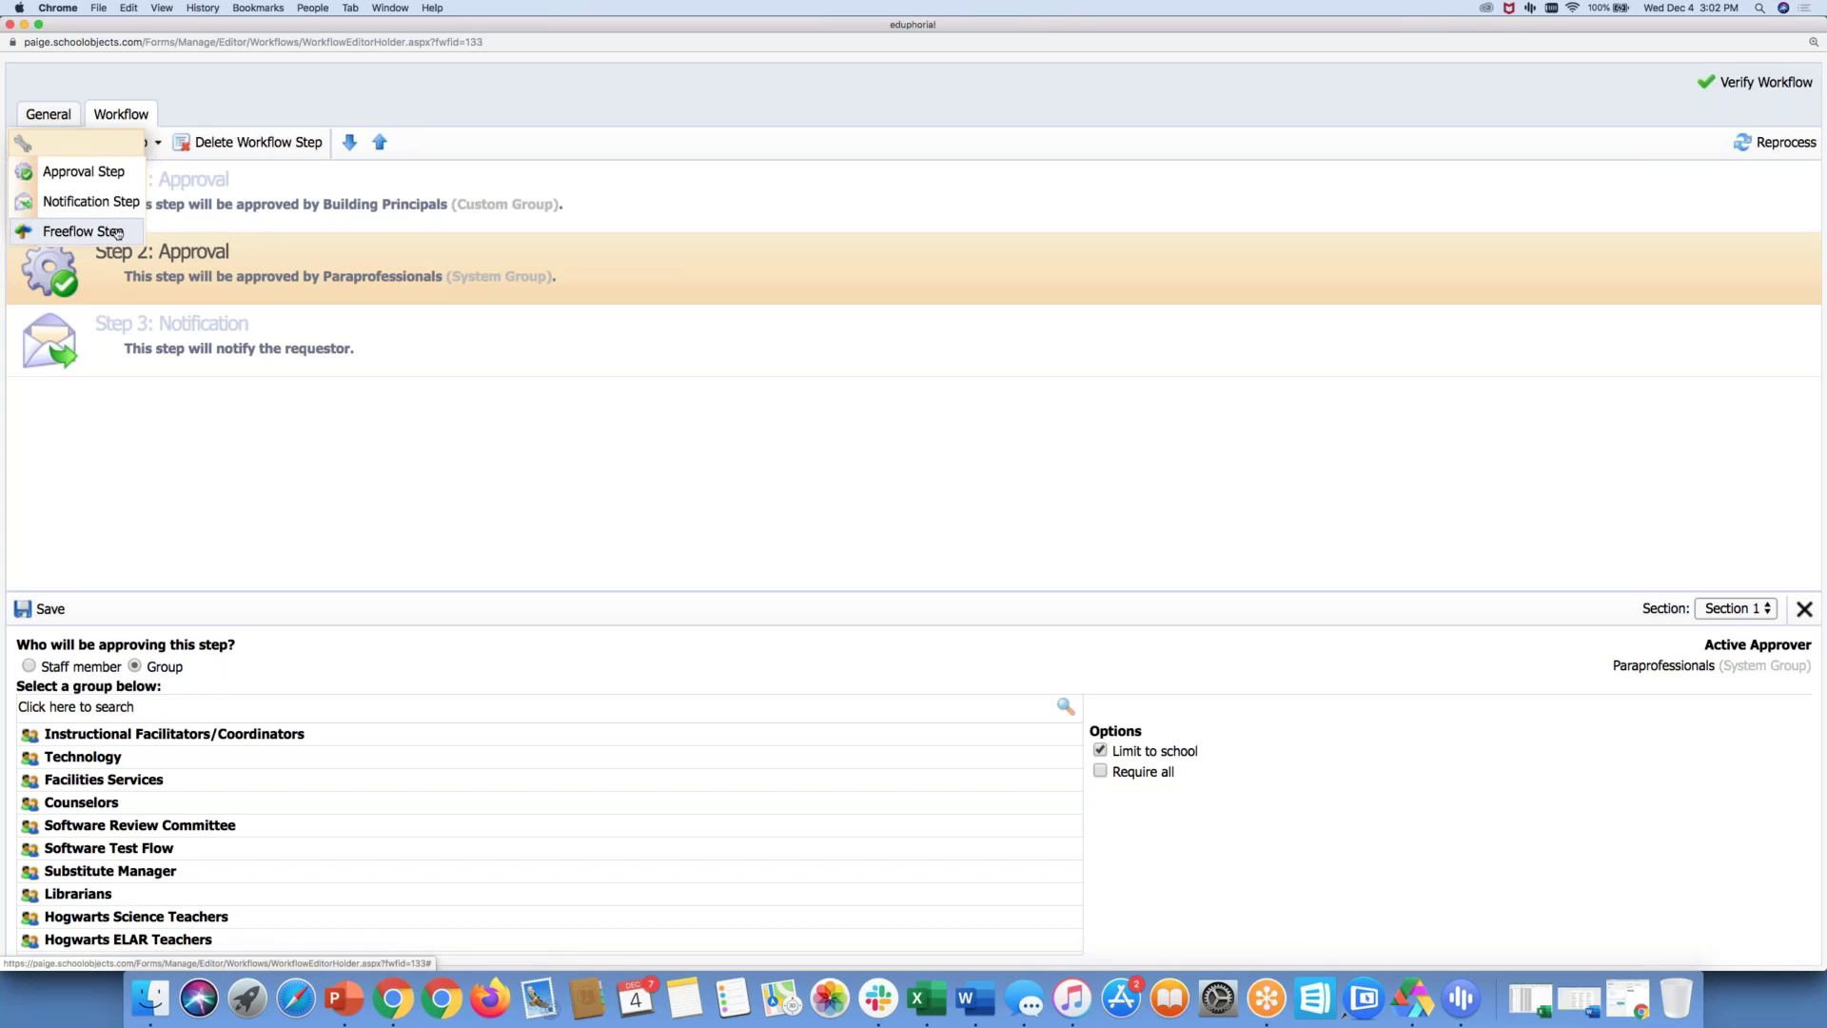
{"action": "left_click", "coordinate": [116, 232]}
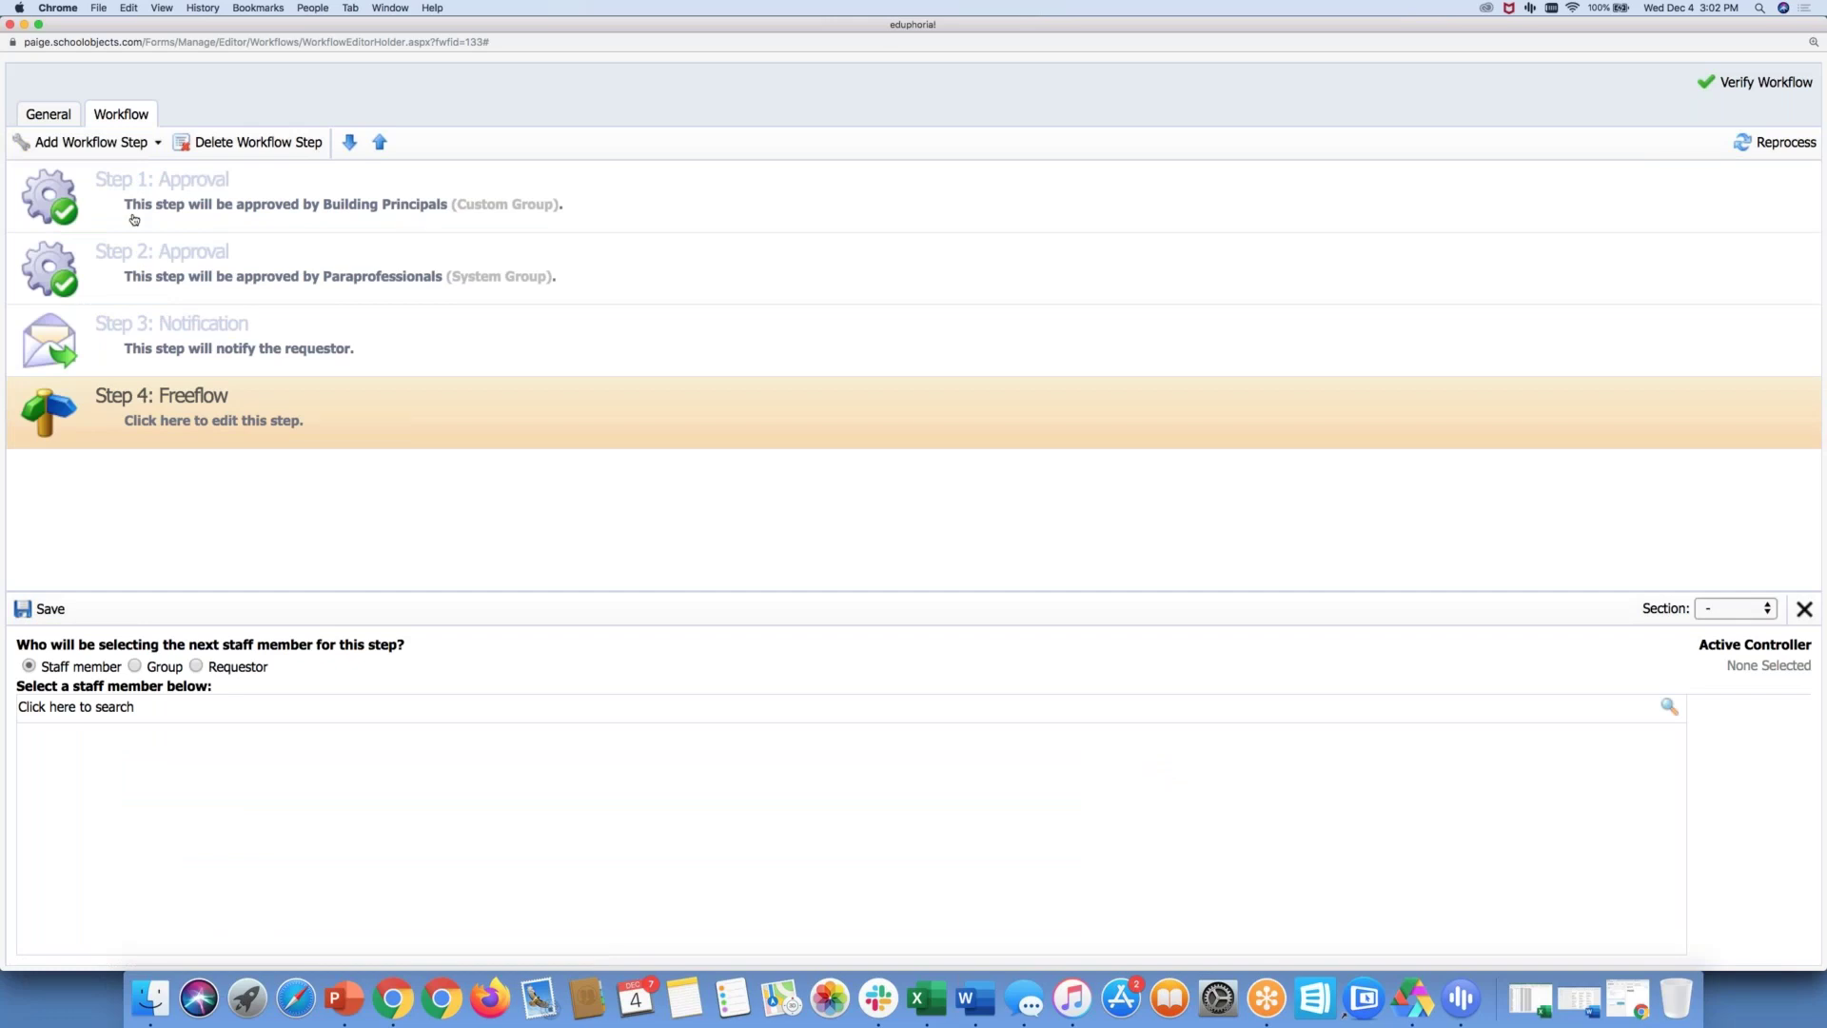
{"action": "left_click", "coordinate": [379, 142]}
{"action": "left_click", "coordinate": [378, 142]}
{"action": "left_click", "coordinate": [379, 143]}
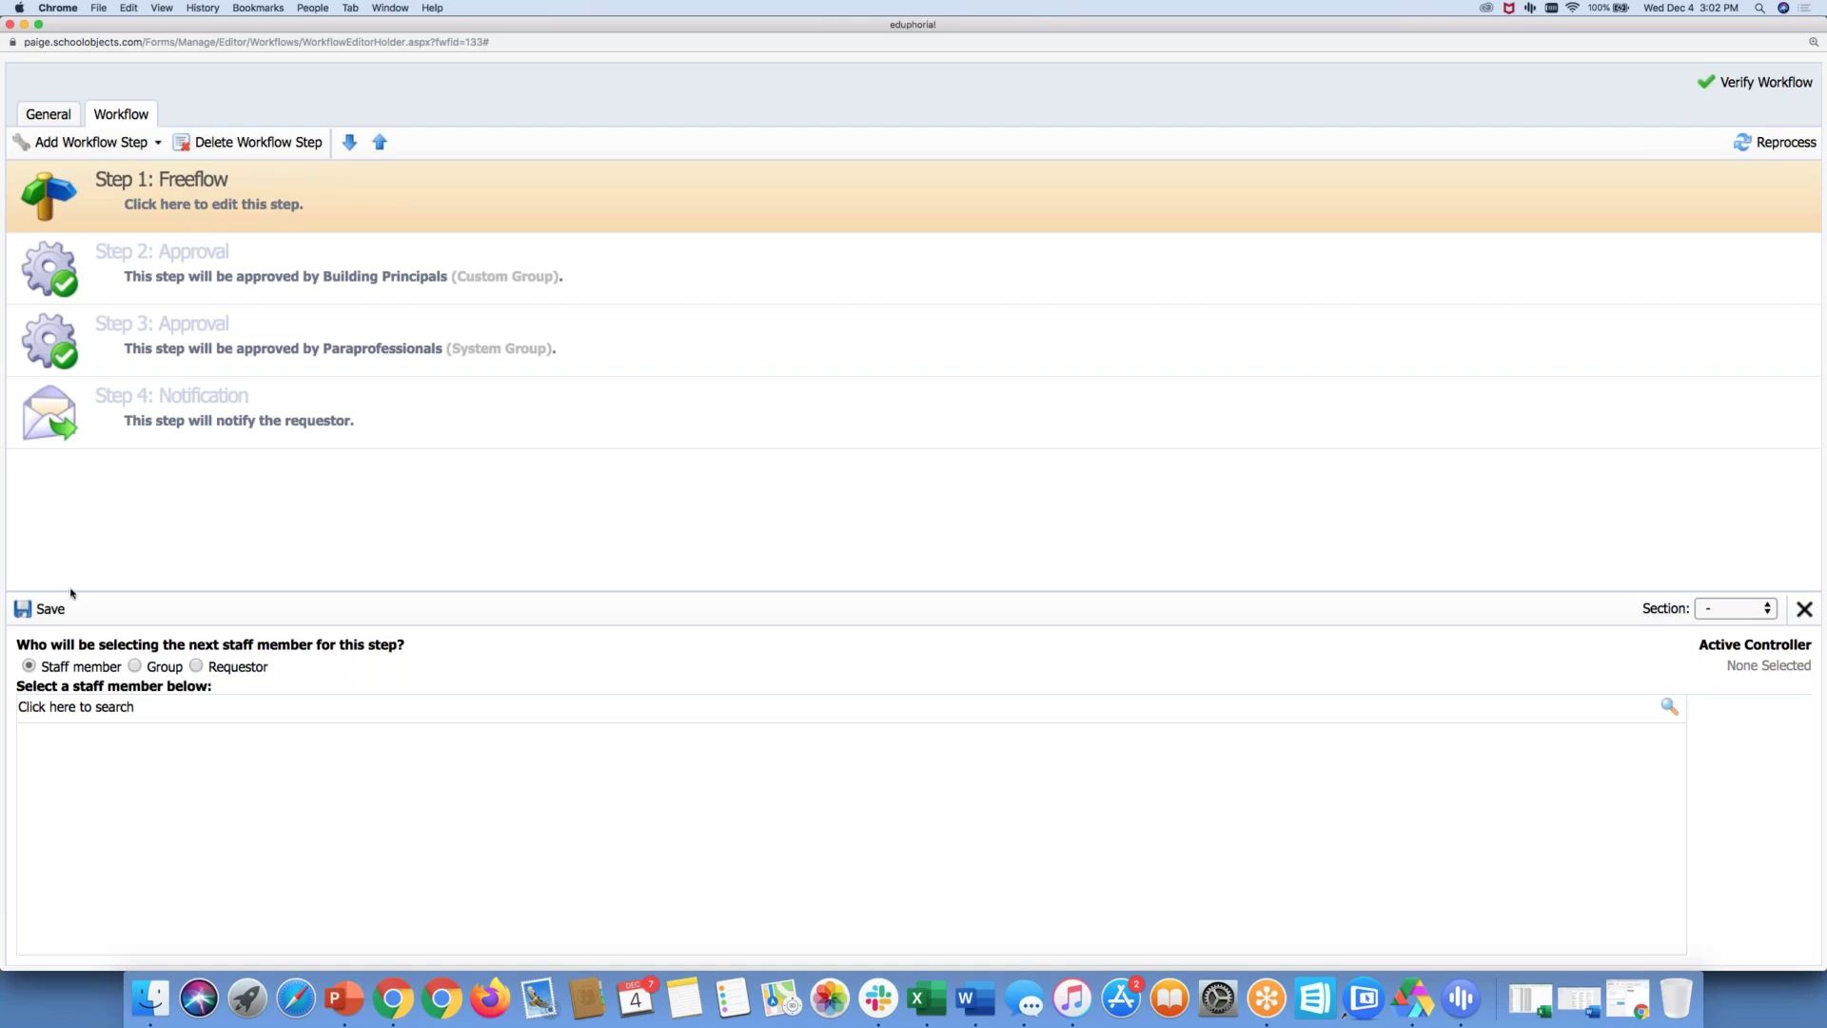
{"action": "left_click", "coordinate": [73, 705]}
Save the searched staff member as the Freeflow controller, then move the step down to second
{"action": "type", "text": "Milo"}
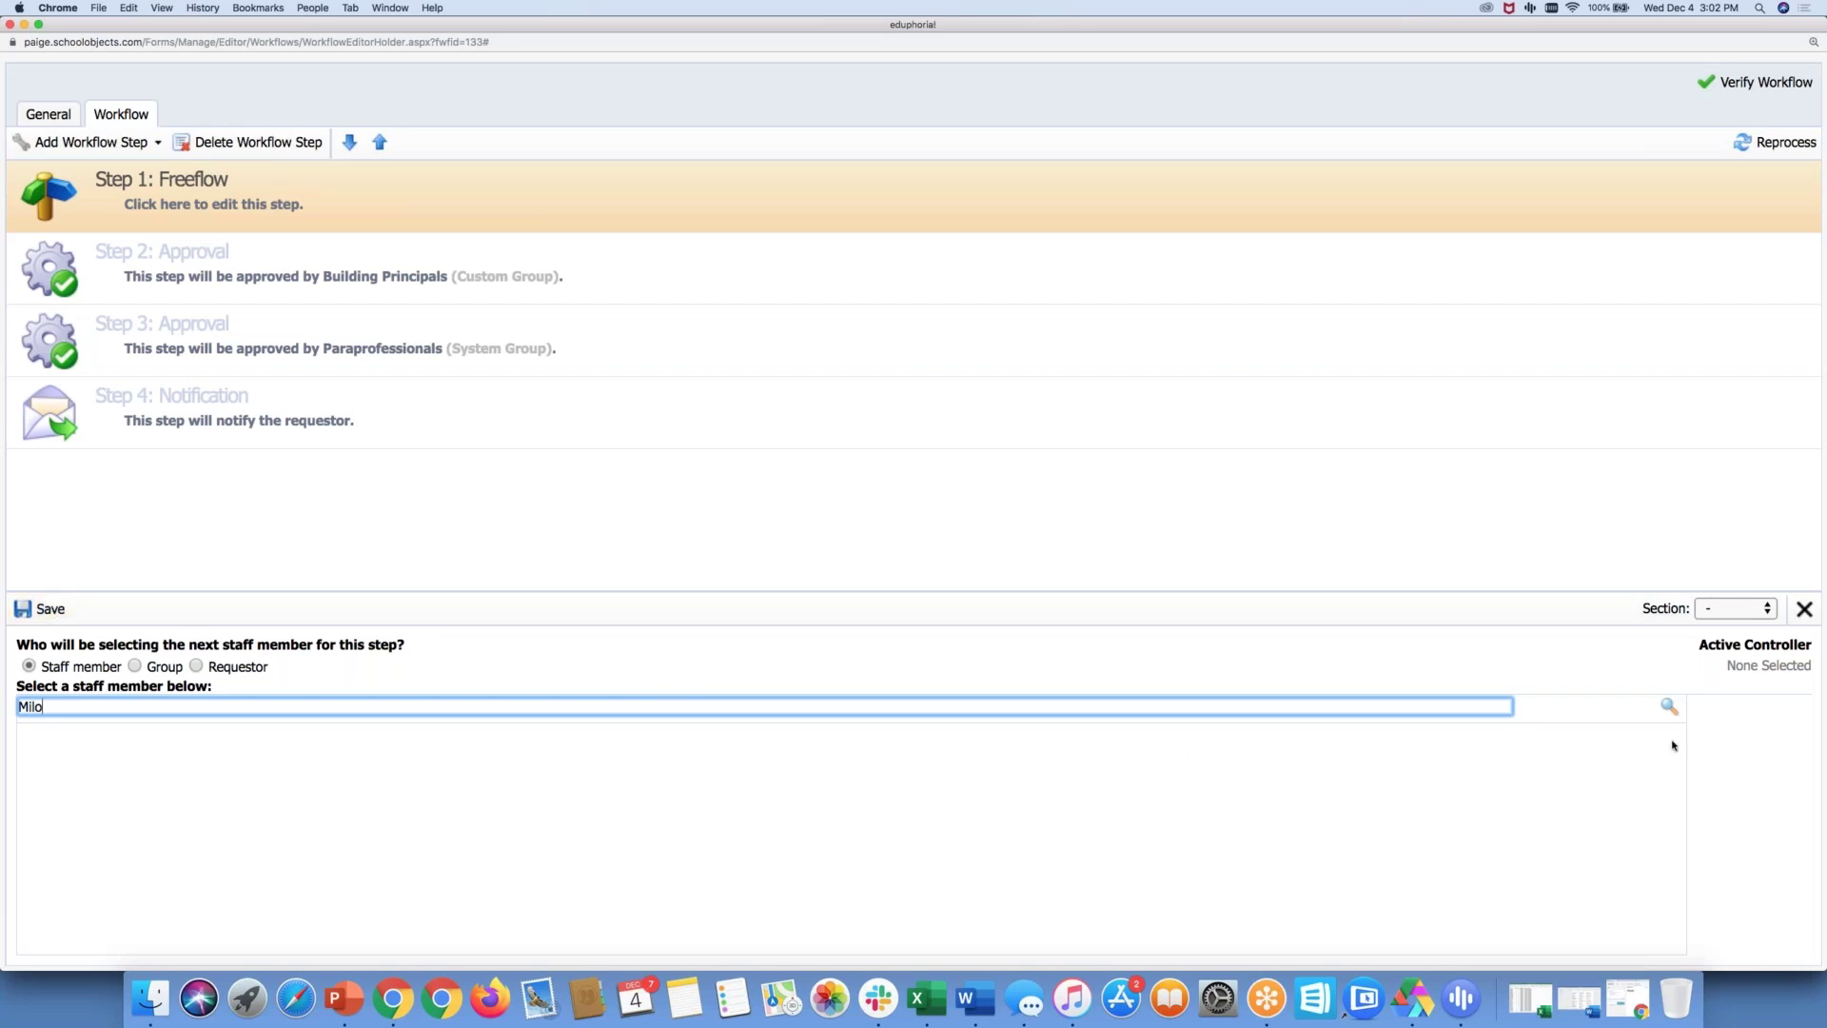
{"action": "left_click", "coordinate": [1668, 706]}
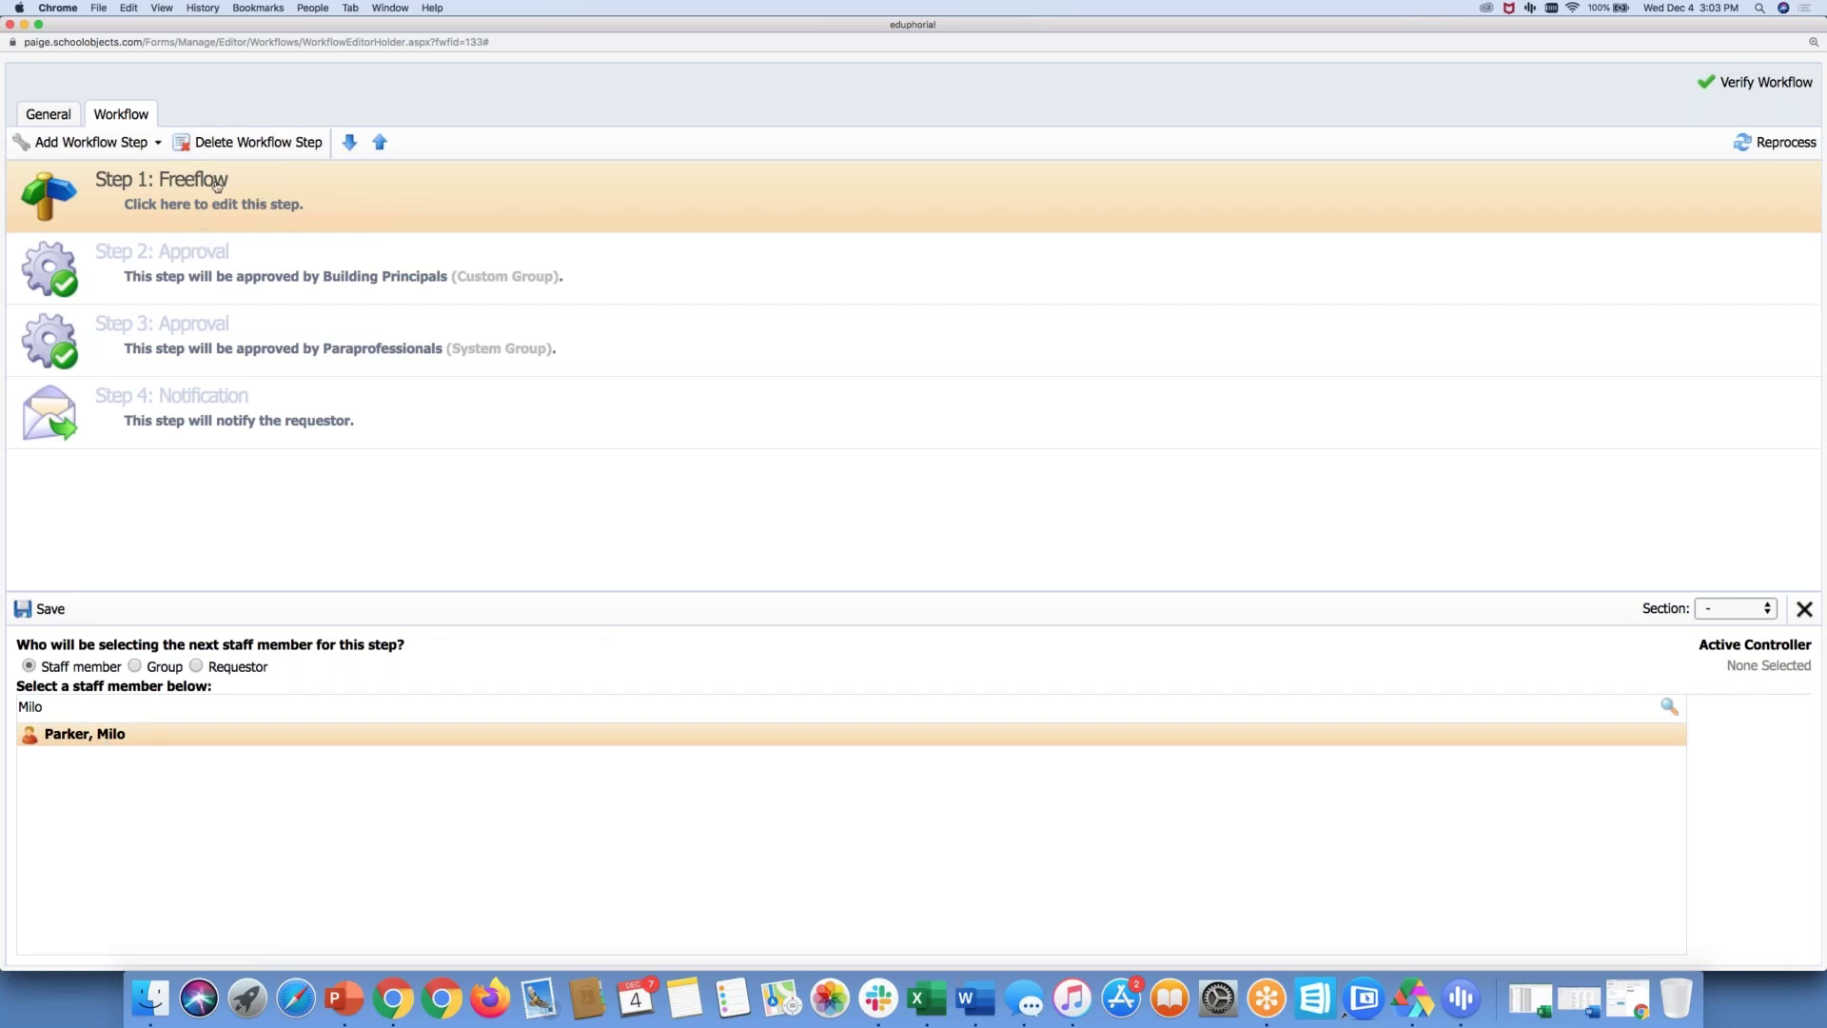
{"action": "left_click", "coordinate": [44, 610]}
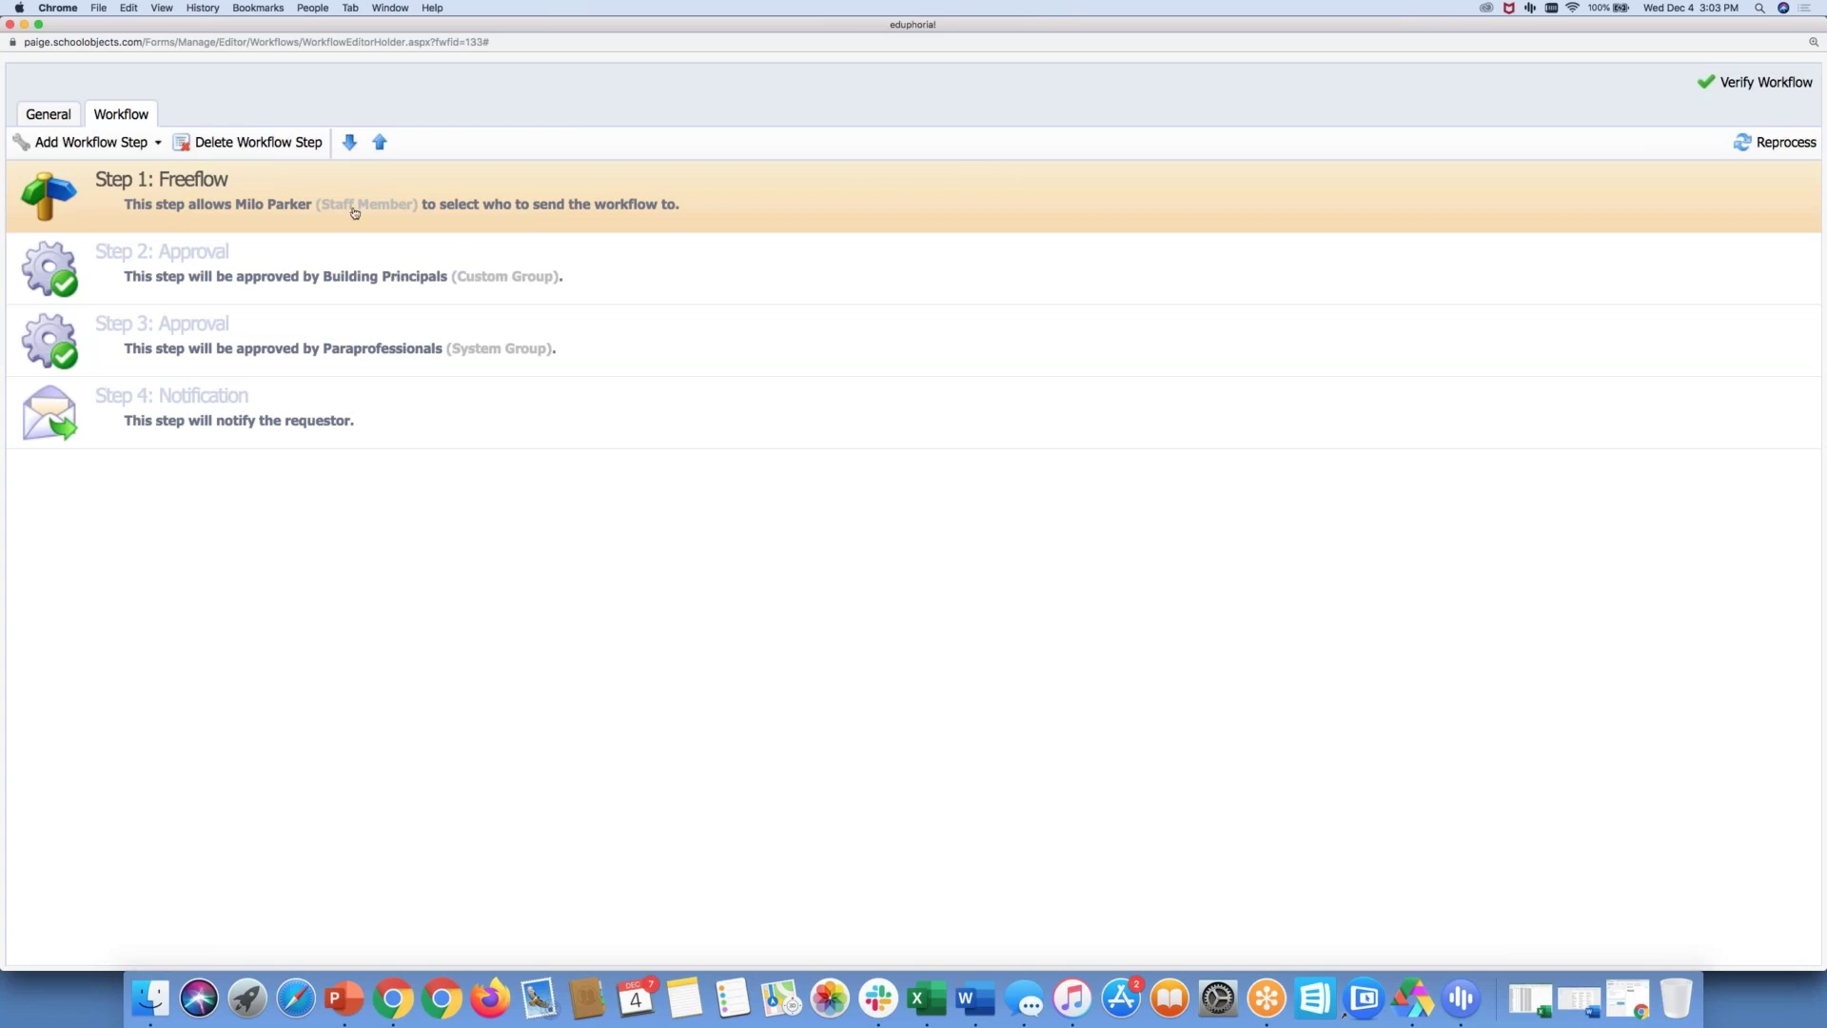
{"action": "left_click", "coordinate": [349, 142]}
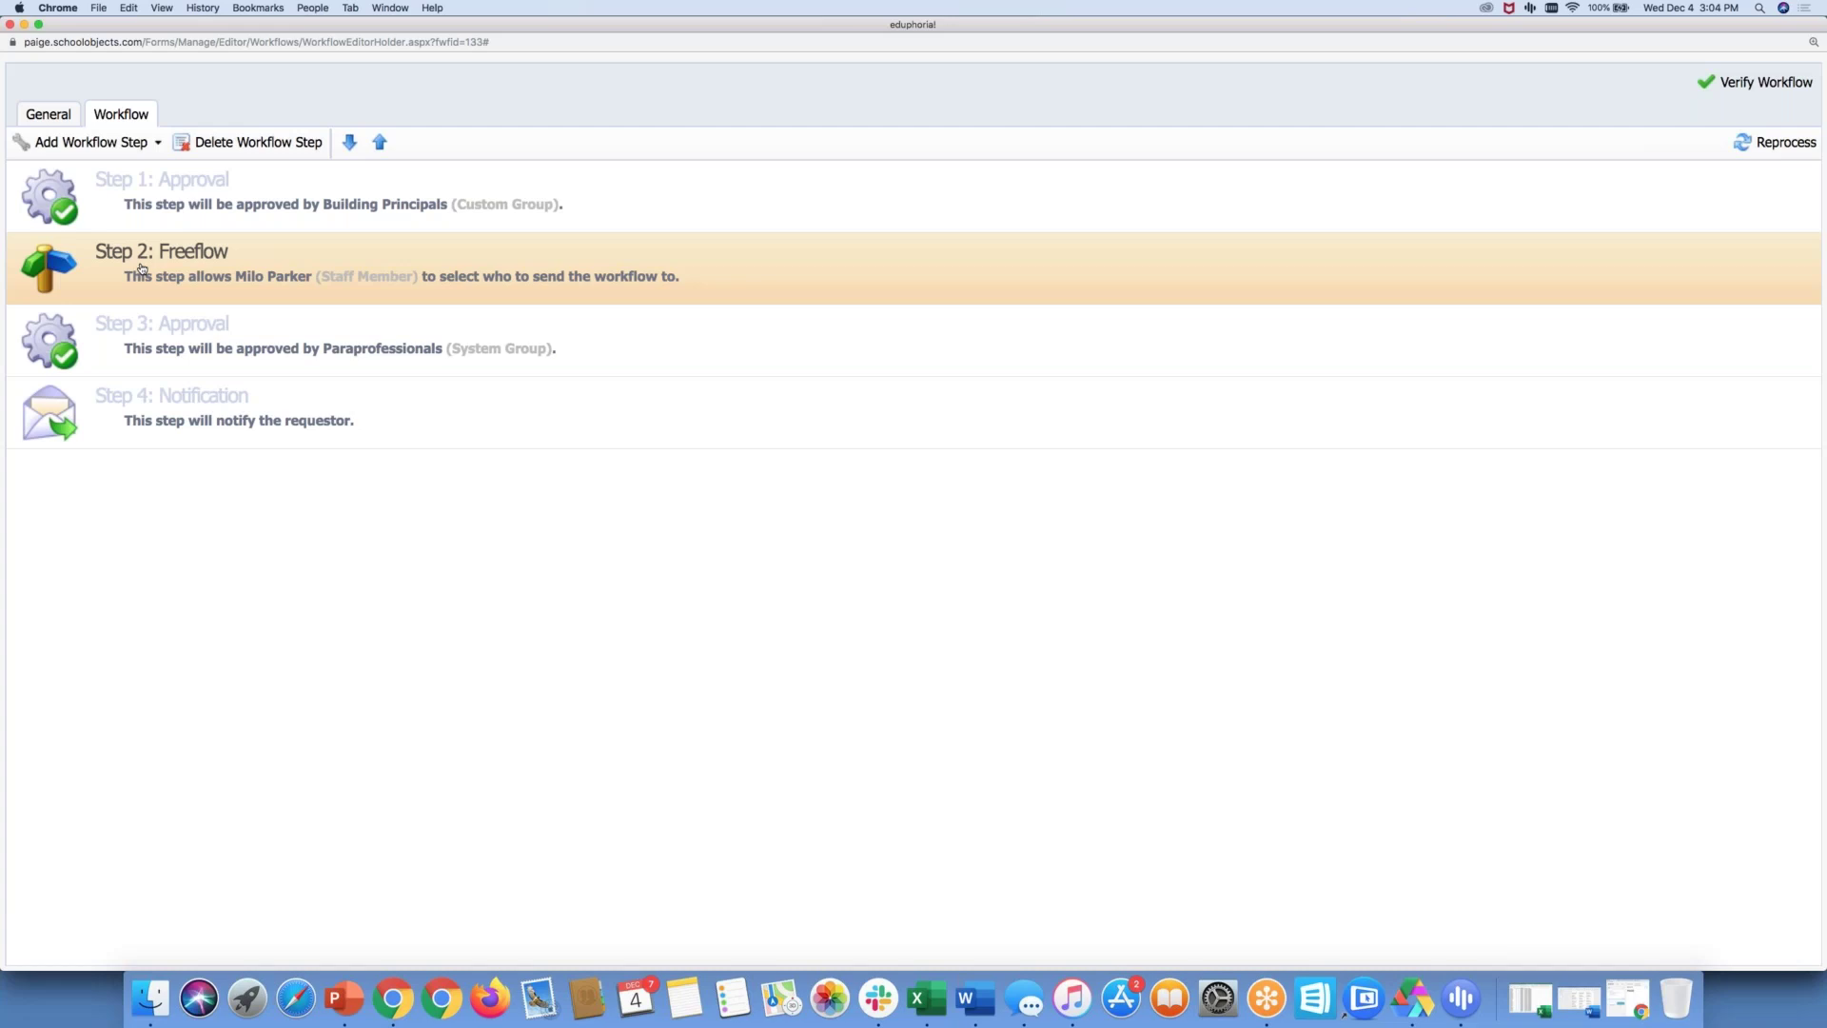
Close the workflow editor and advance the Google Slides deck to 'Upcoming Events & Training Opportunities'
{"action": "left_click", "coordinate": [157, 355]}
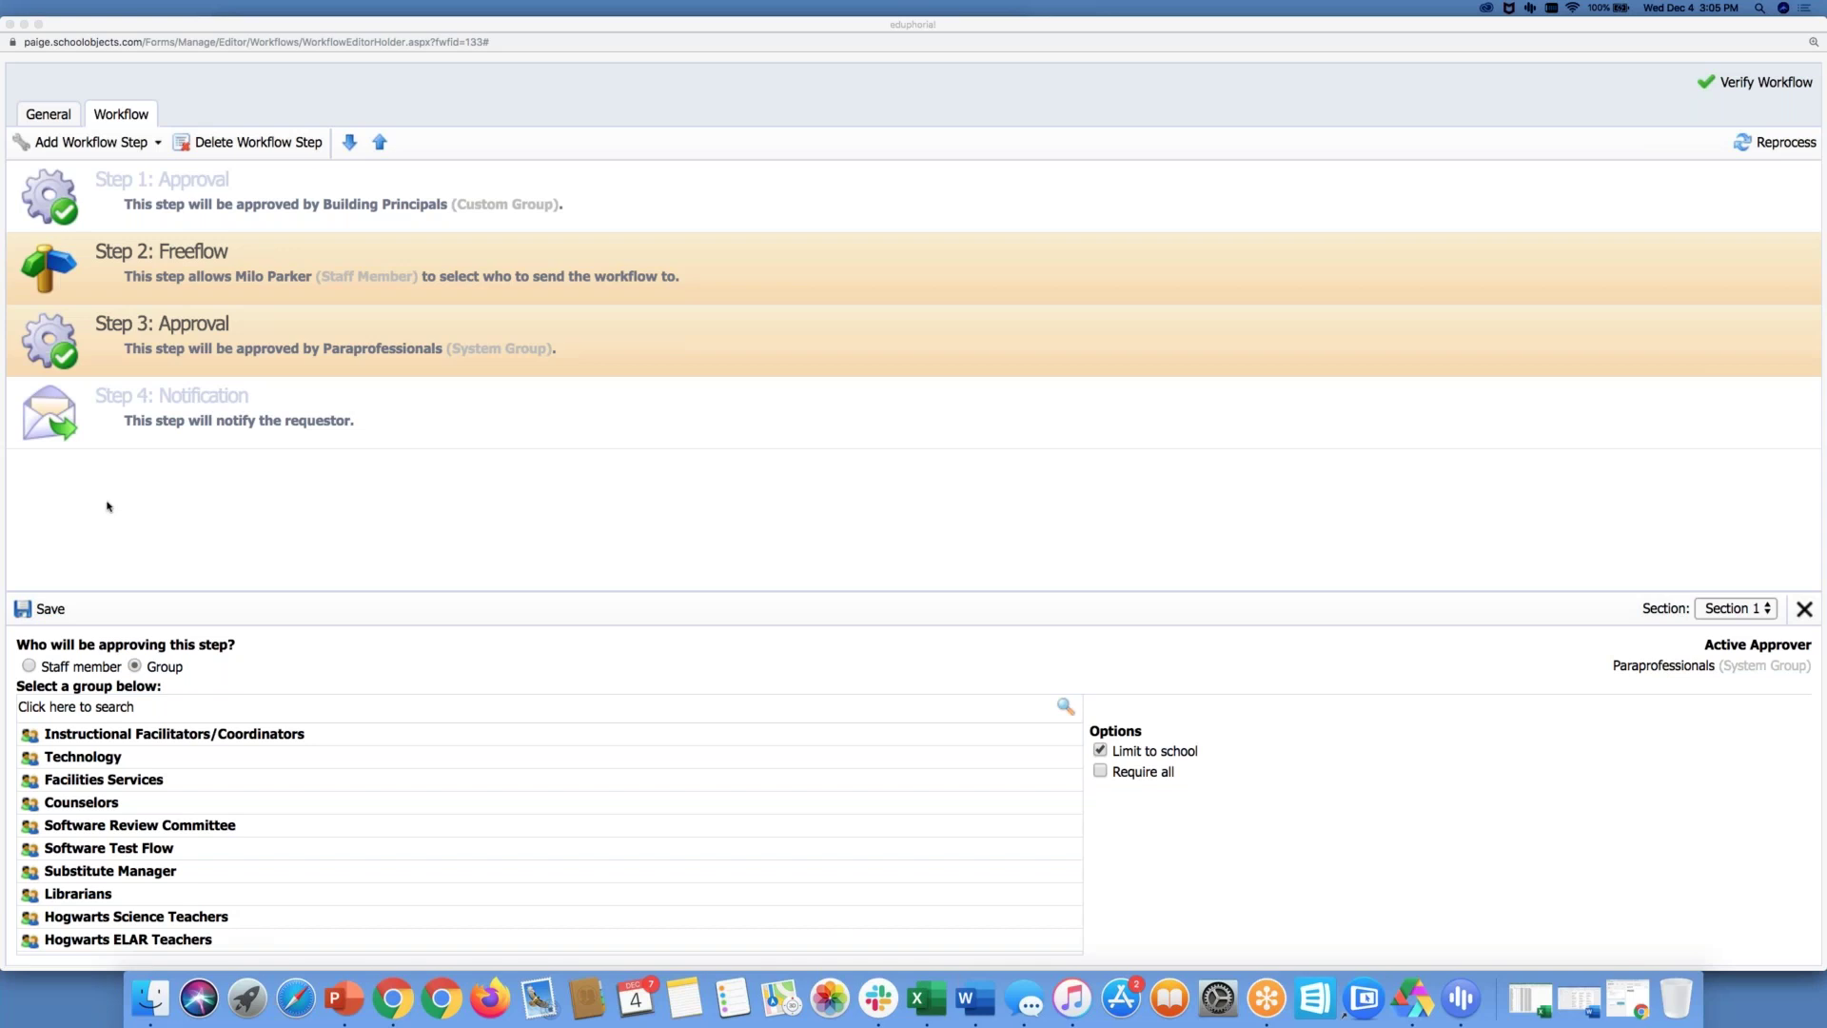
{"action": "left_click", "coordinate": [9, 24]}
{"action": "left_click", "coordinate": [1097, 38]}
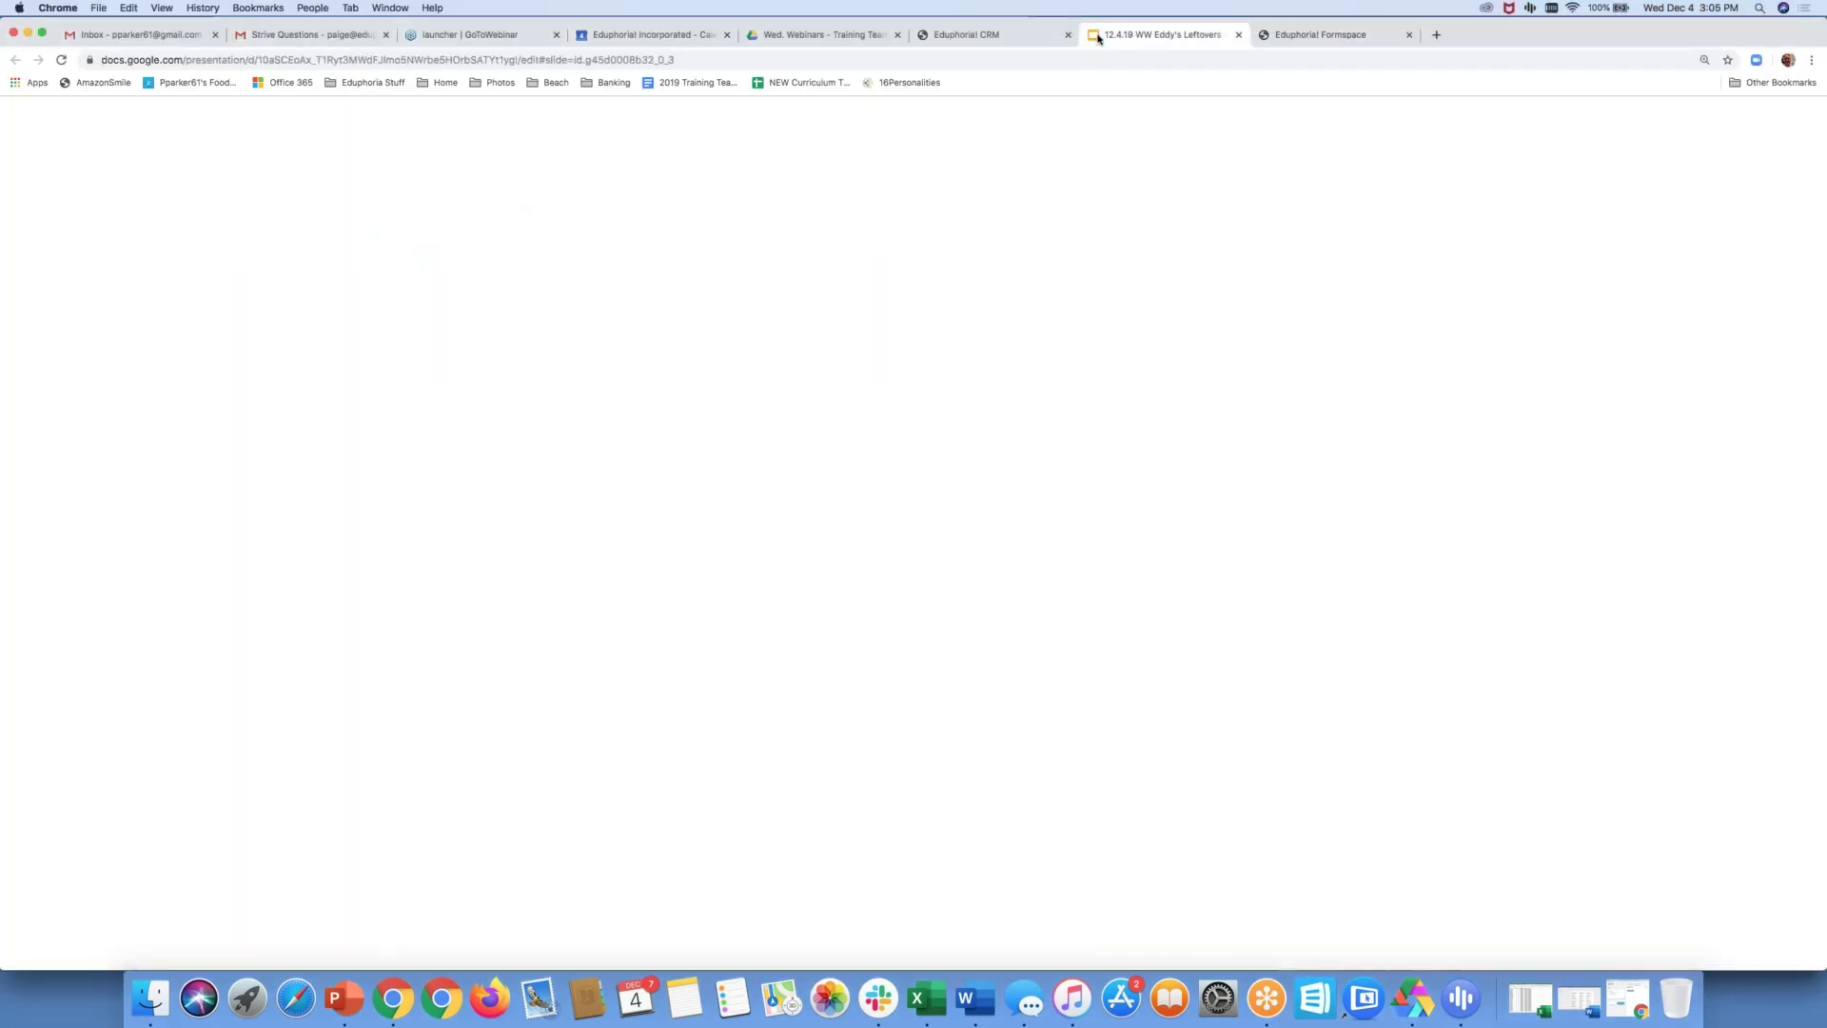
{"action": "key", "text": "Right"}
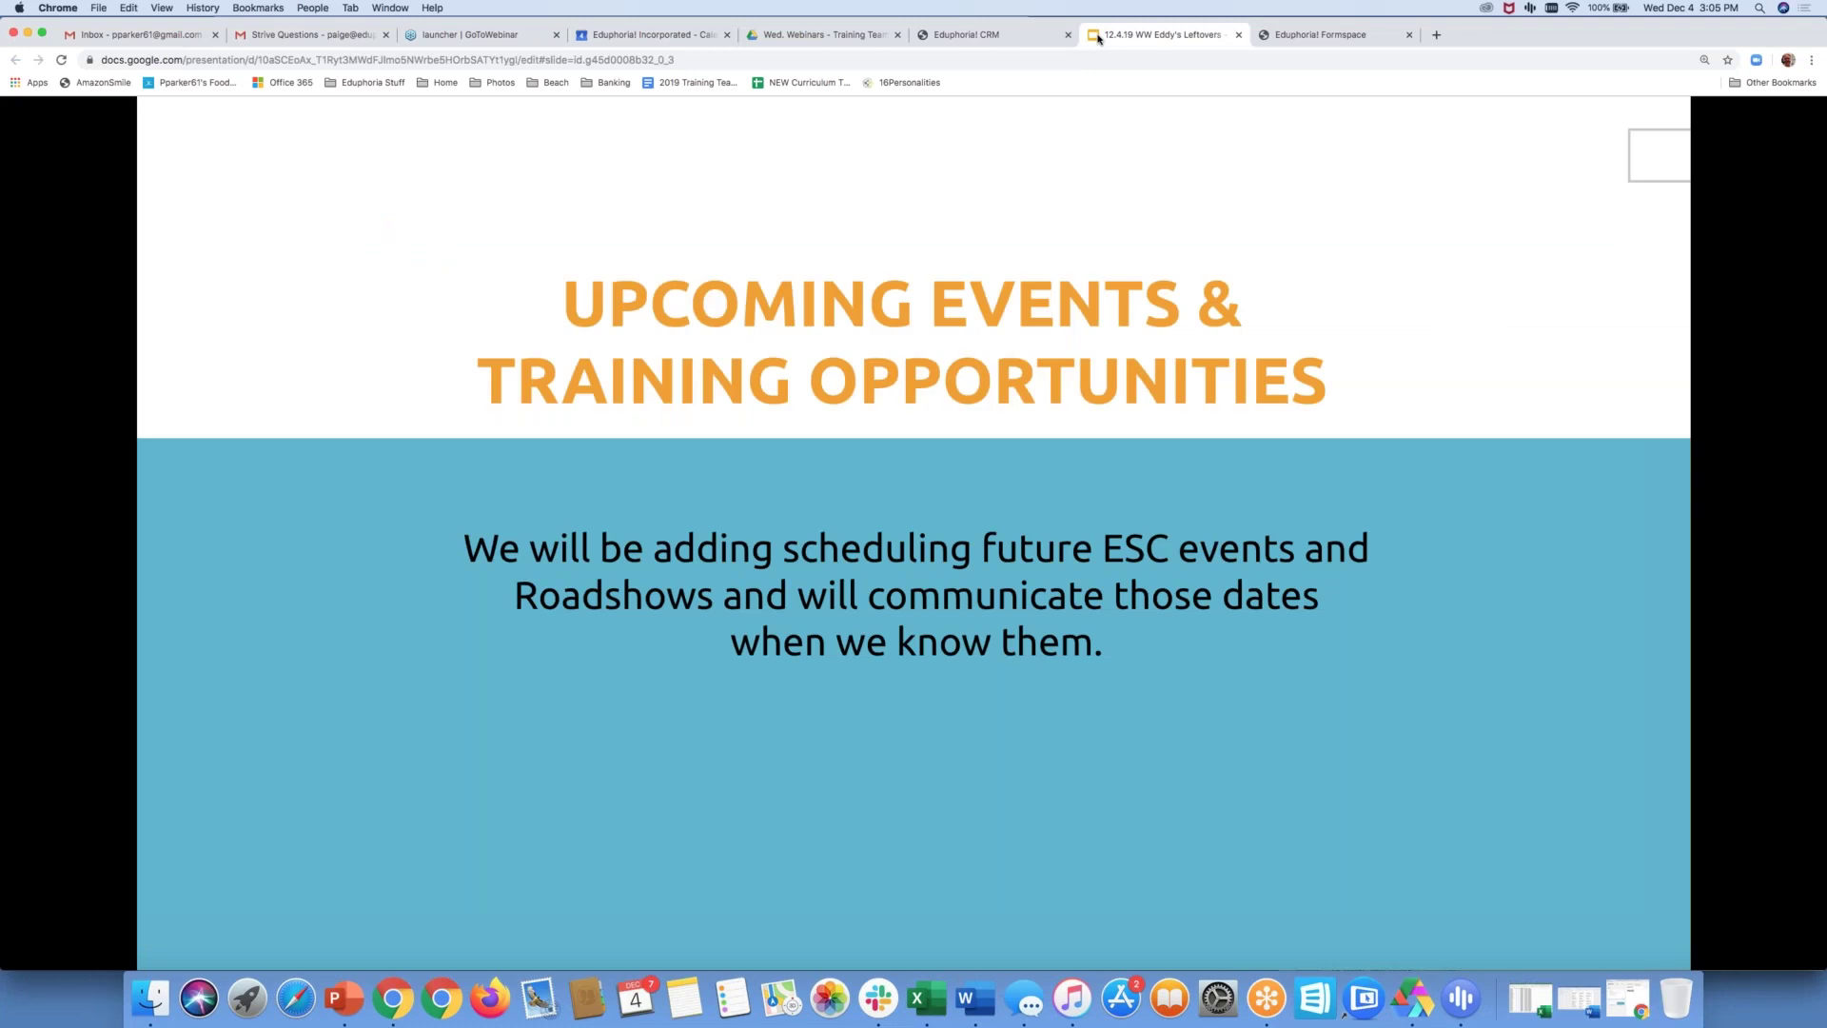